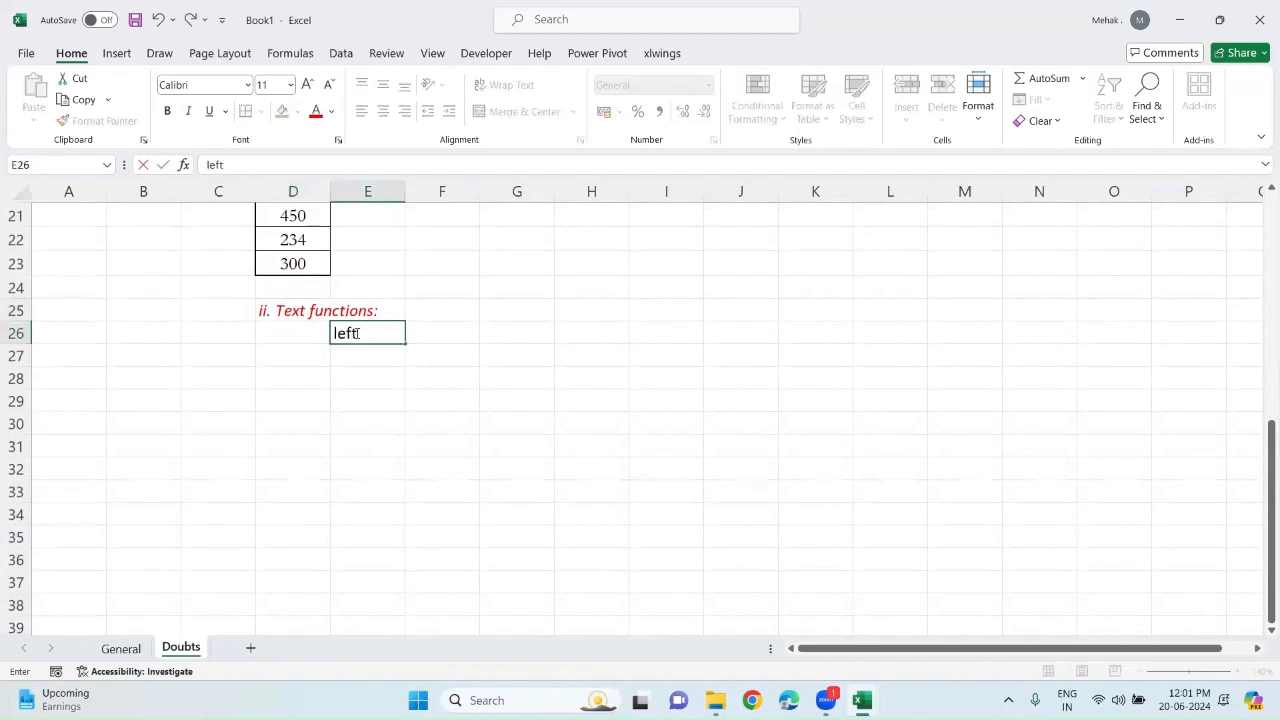
# Complete the first line of text functions in E26 as "left(), right(), mid(), len()".
pyautogui.write('ght(), m')
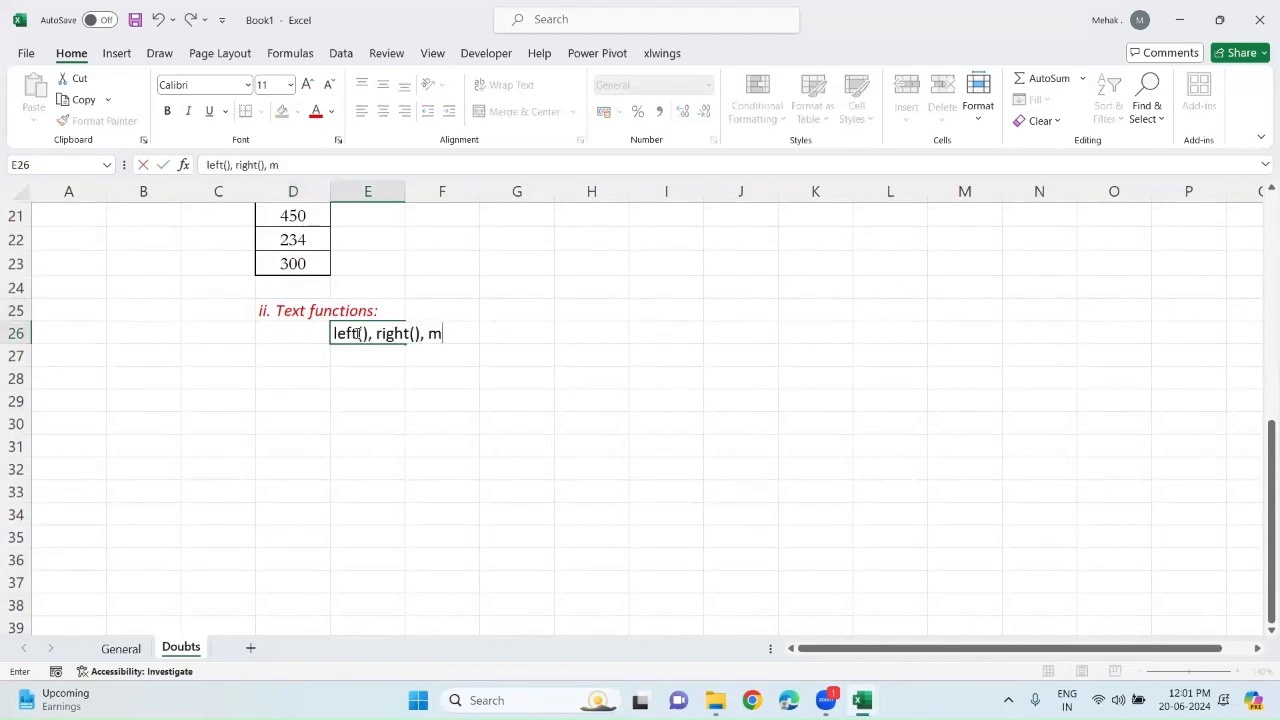
pyautogui.write('id(), len()')
pyautogui.press('Return')
# Enter the second line of text functions in E27 as "trim(), concat(), find(), search(),".
pyautogui.write('tri')
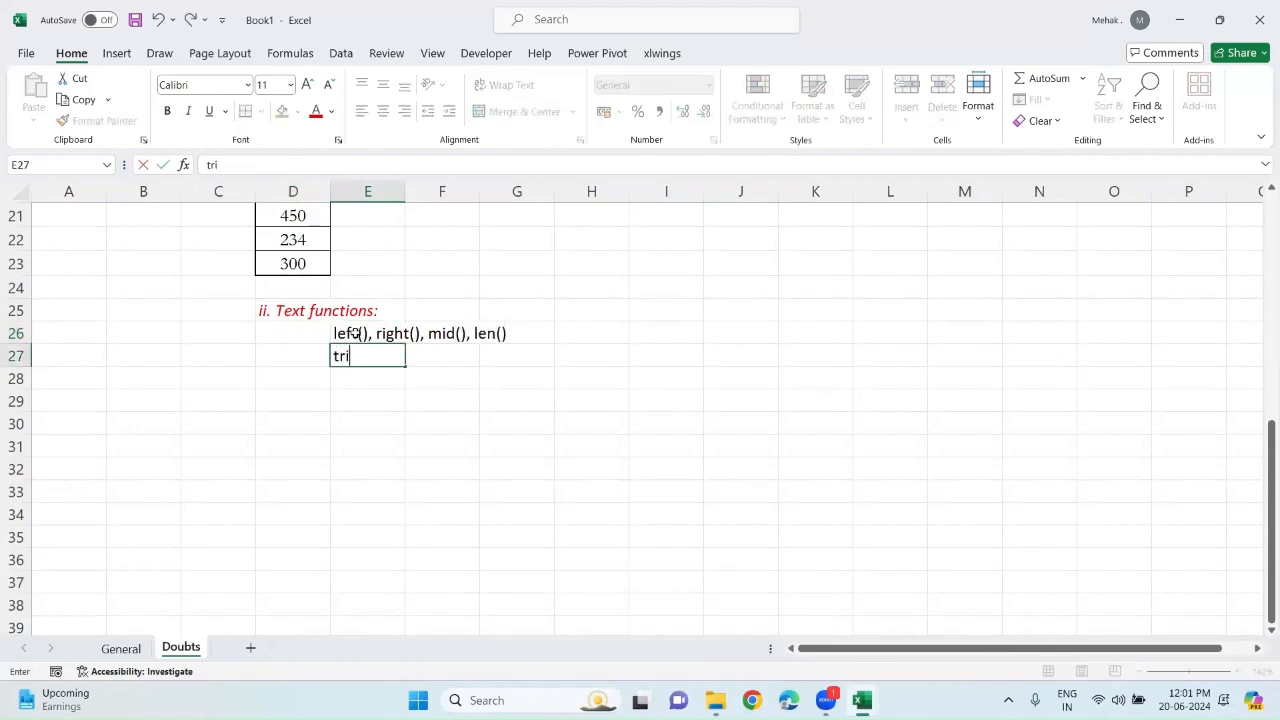
pyautogui.write('m(), concat')
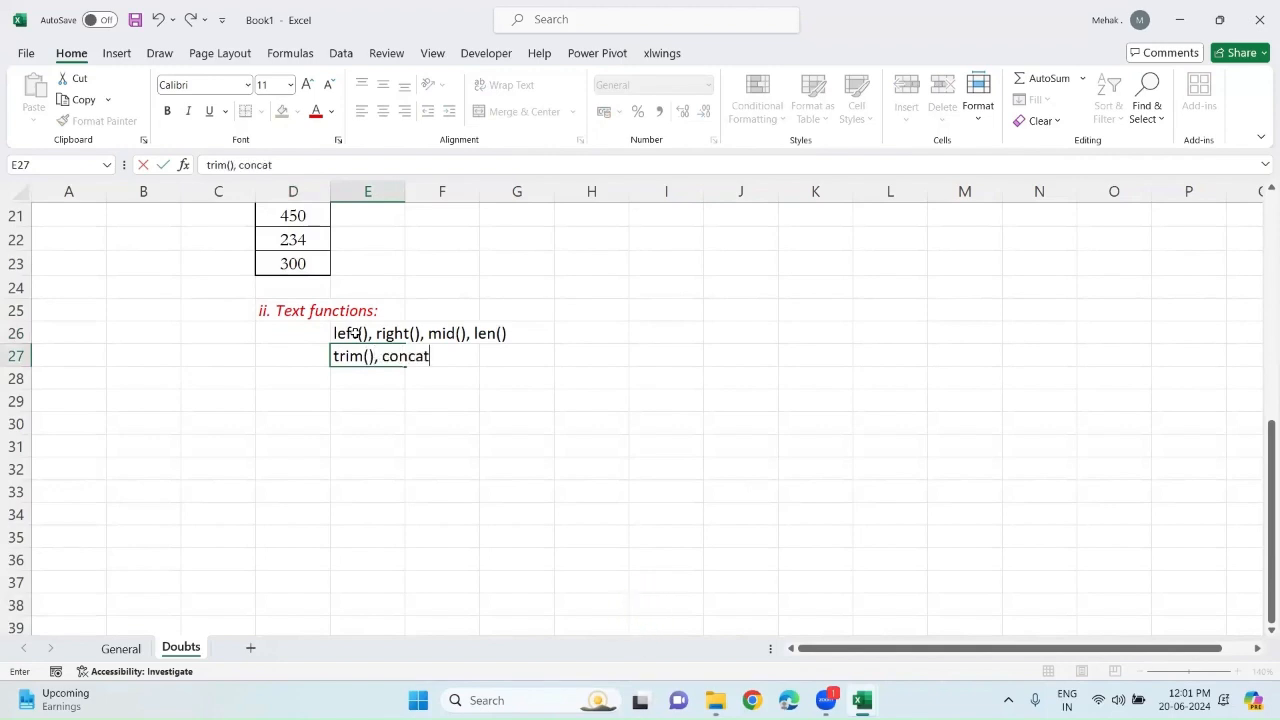
pyautogui.write('(), find(),')
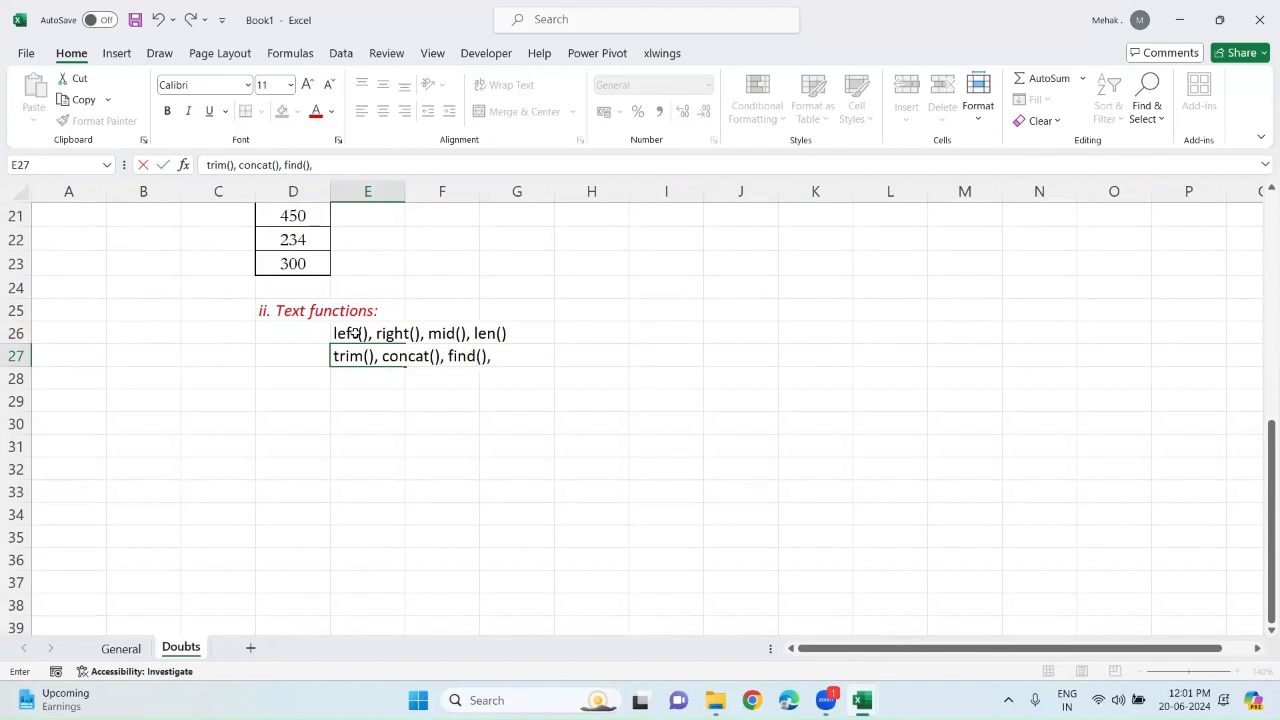
pyautogui.write(' search()')
pyautogui.write(',')
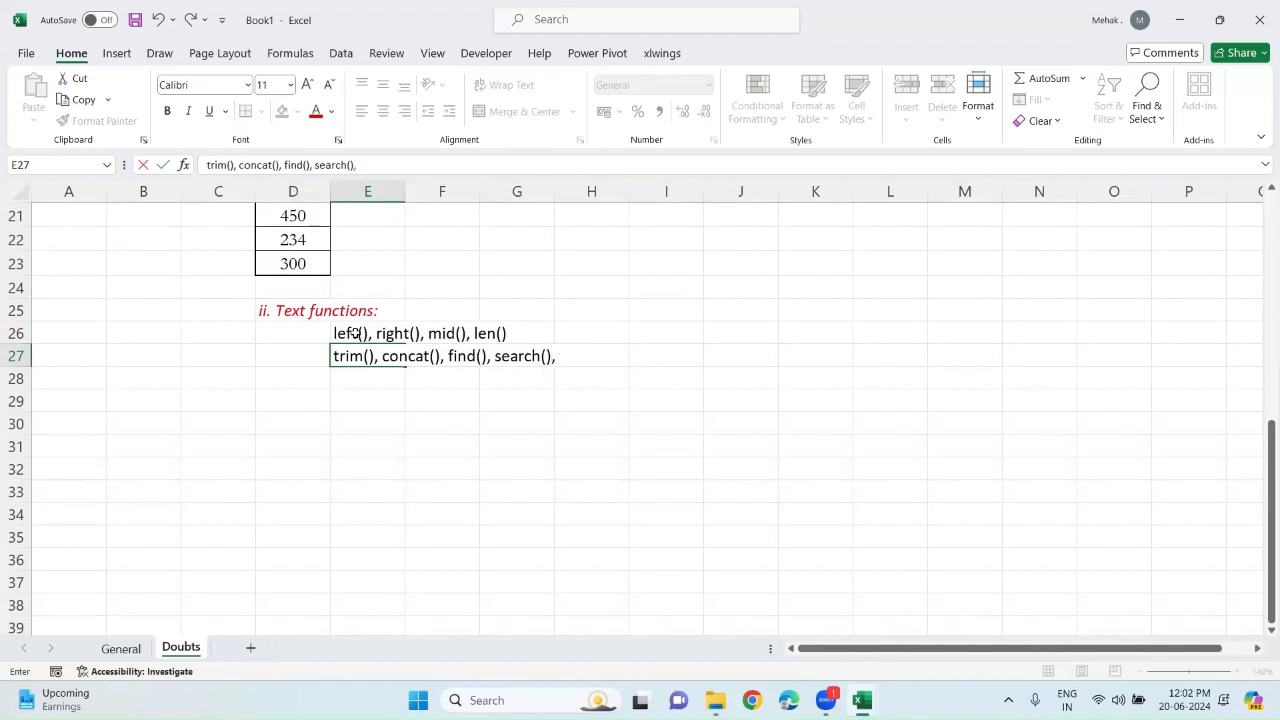
pyautogui.press('Return')
# Enter the third line of text functions in E28 as "upper(), lower(), proper()".
pyautogui.write('upper')
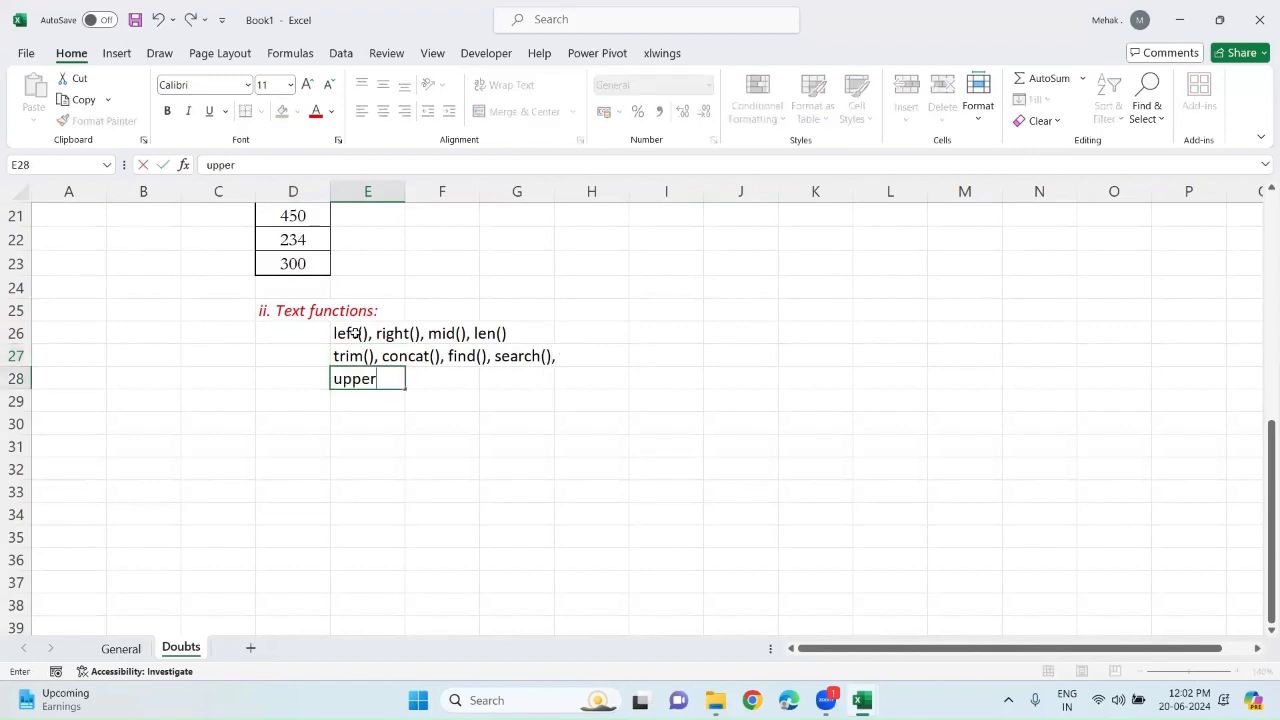
pyautogui.write('(), lower')
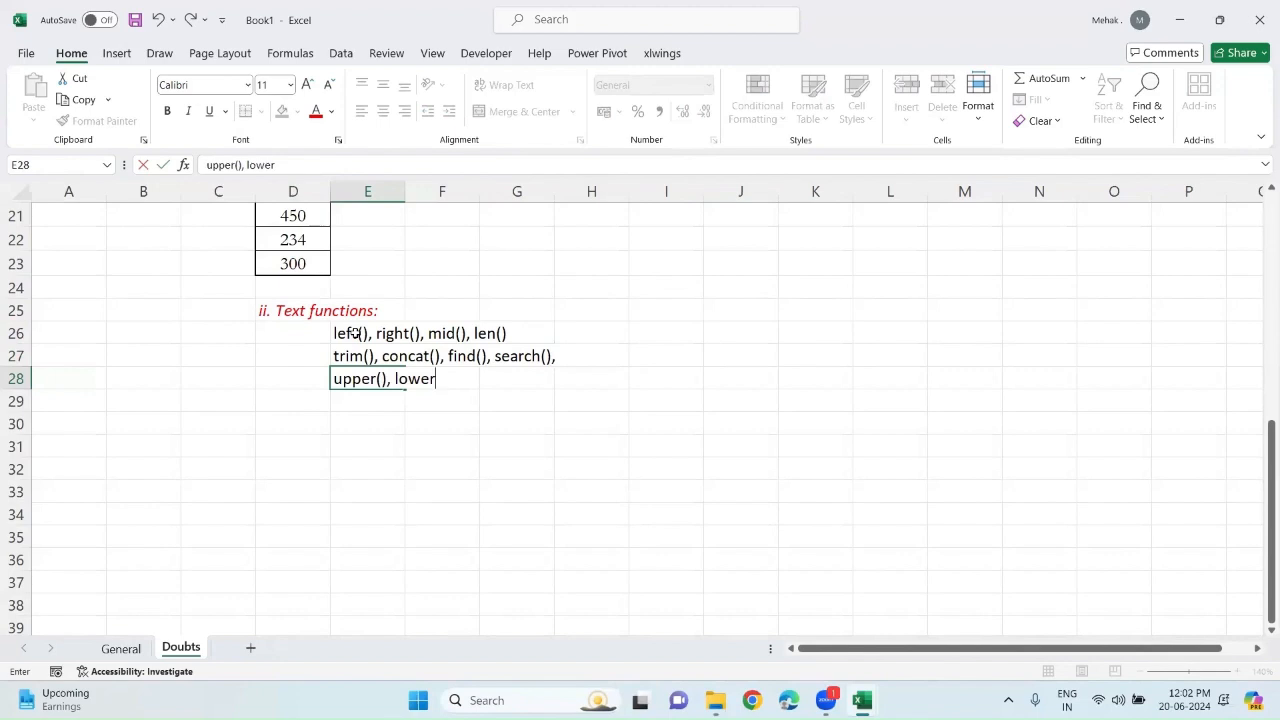
pyautogui.write('(), proper()')
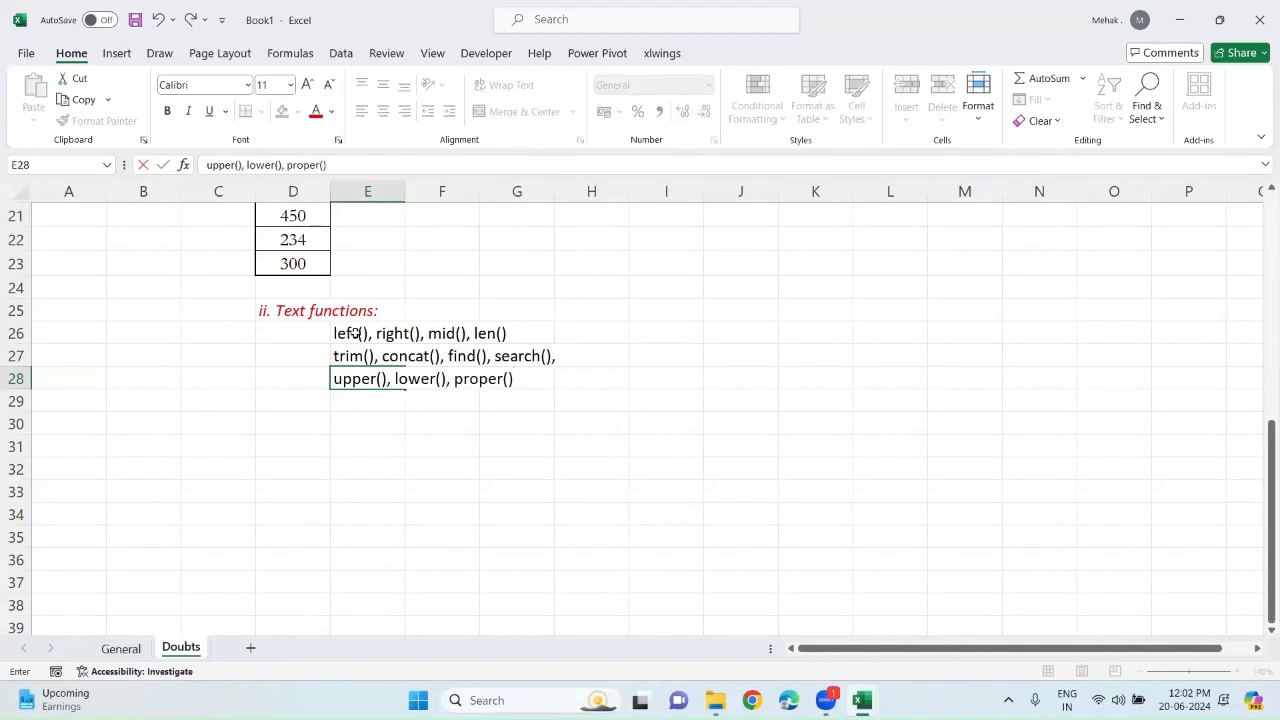
# Add a bold heading "Names" in D30 below the list of text functions.
pyautogui.click(314, 418)
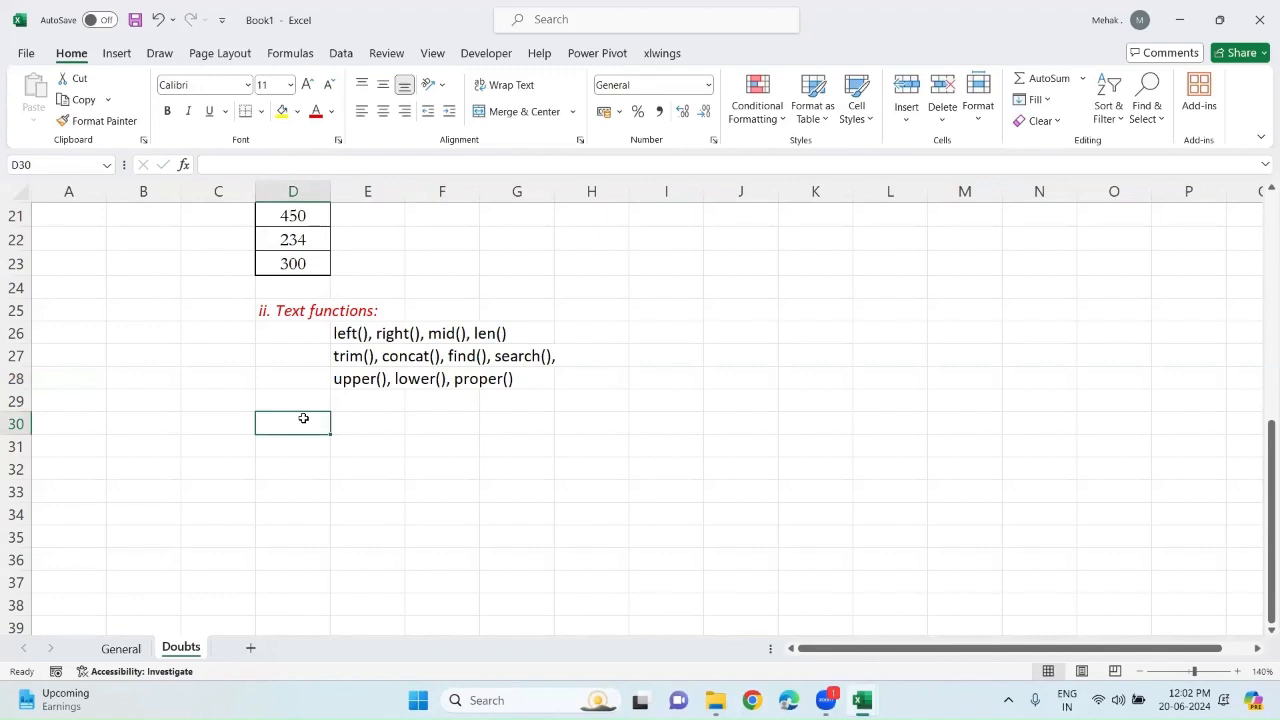
pyautogui.write('NAmes')
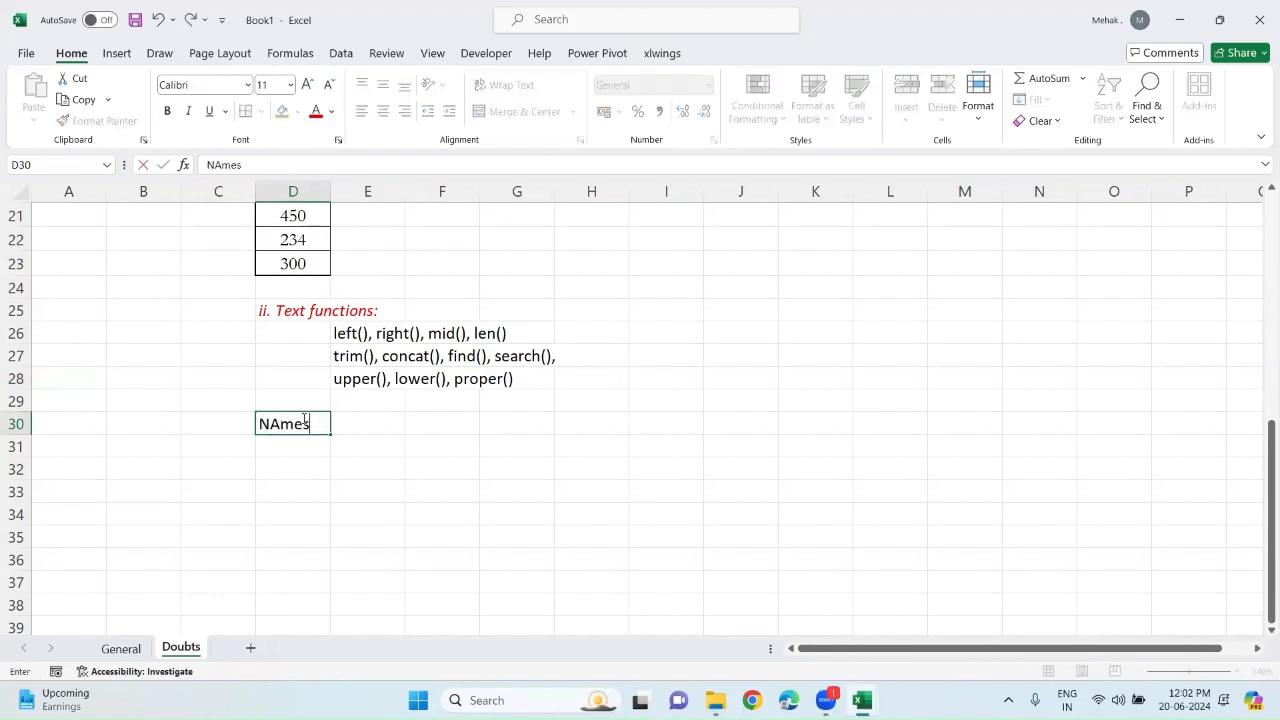
pyautogui.click(303, 418)
pyautogui.hotkey('ctrl', 'b')
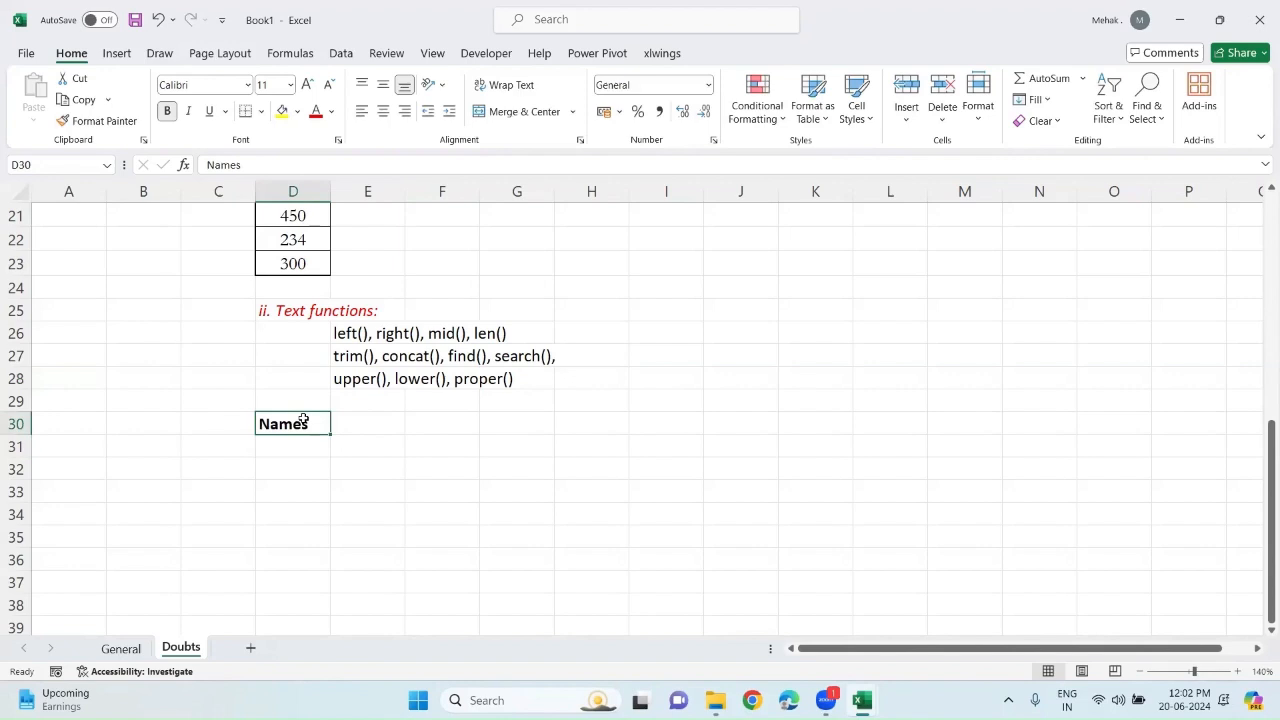
# List Rohit Sharma, Sachin Tendulkar and R. Ashwin in D31 to D33 under the Names heading.
pyautogui.press('Down')
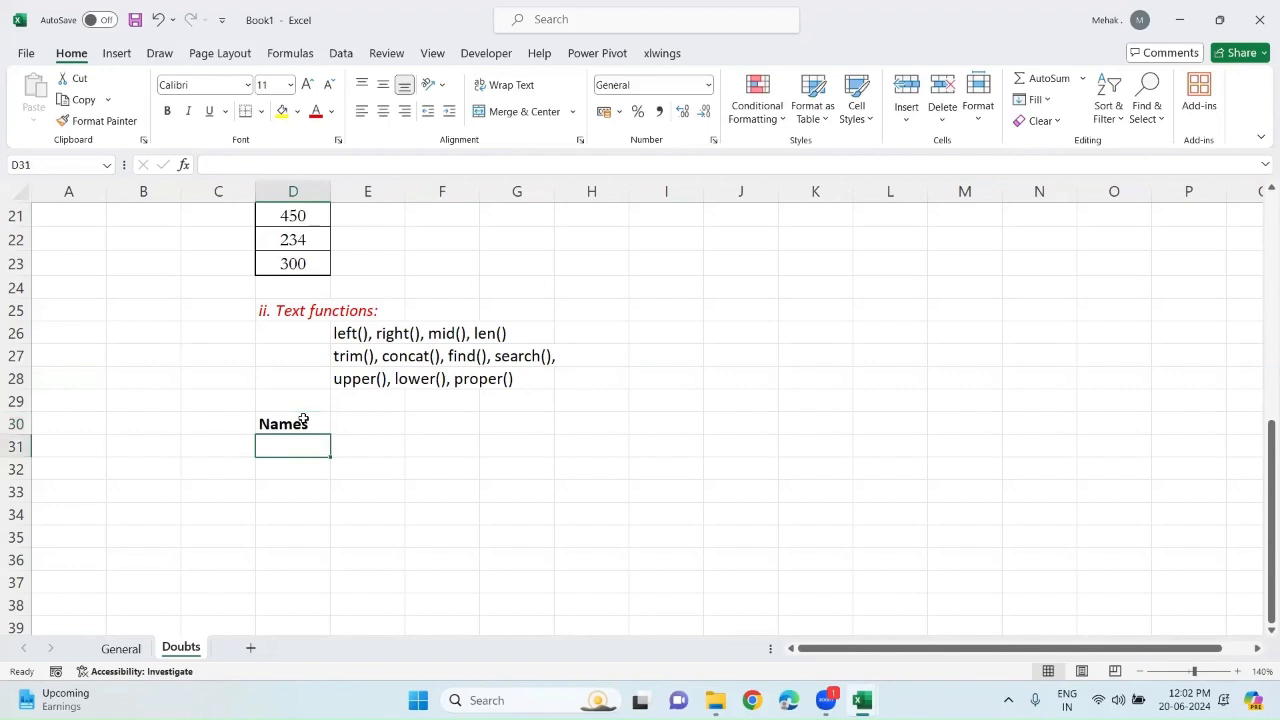
pyautogui.write('Roh')
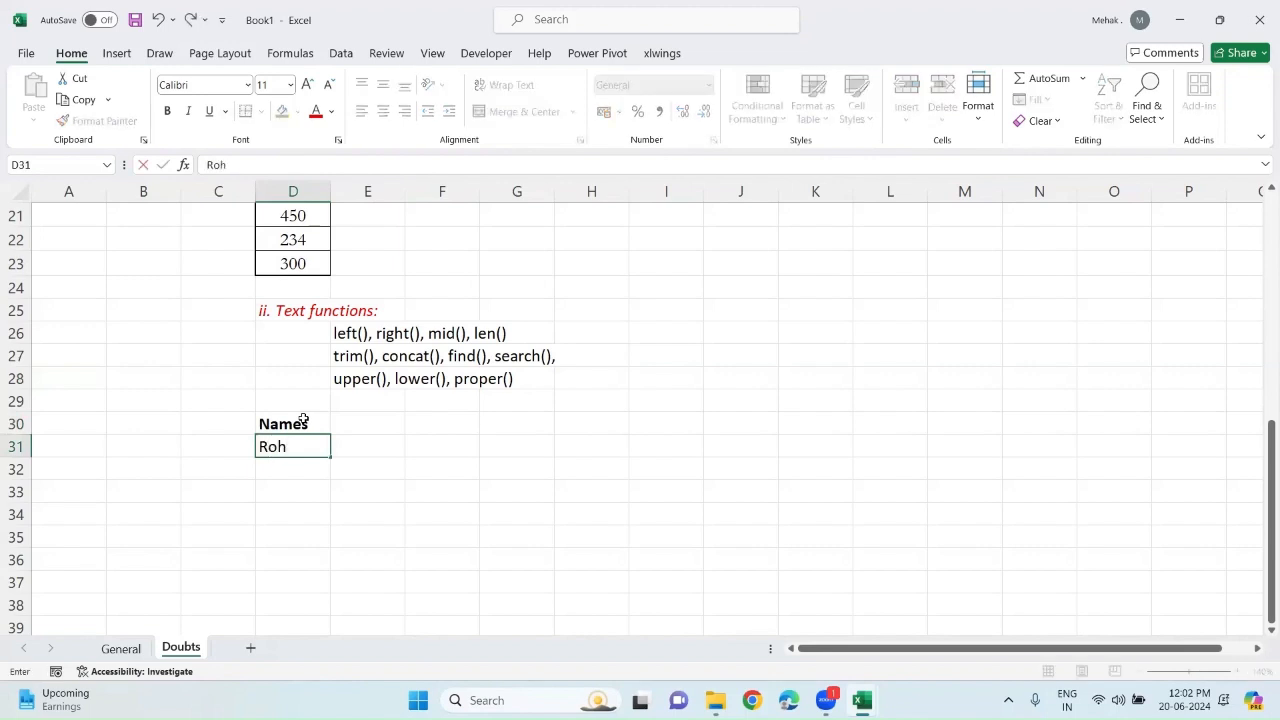
pyautogui.write('it Sharma')
pyautogui.press('Return')
pyautogui.write('Sachin Trn')
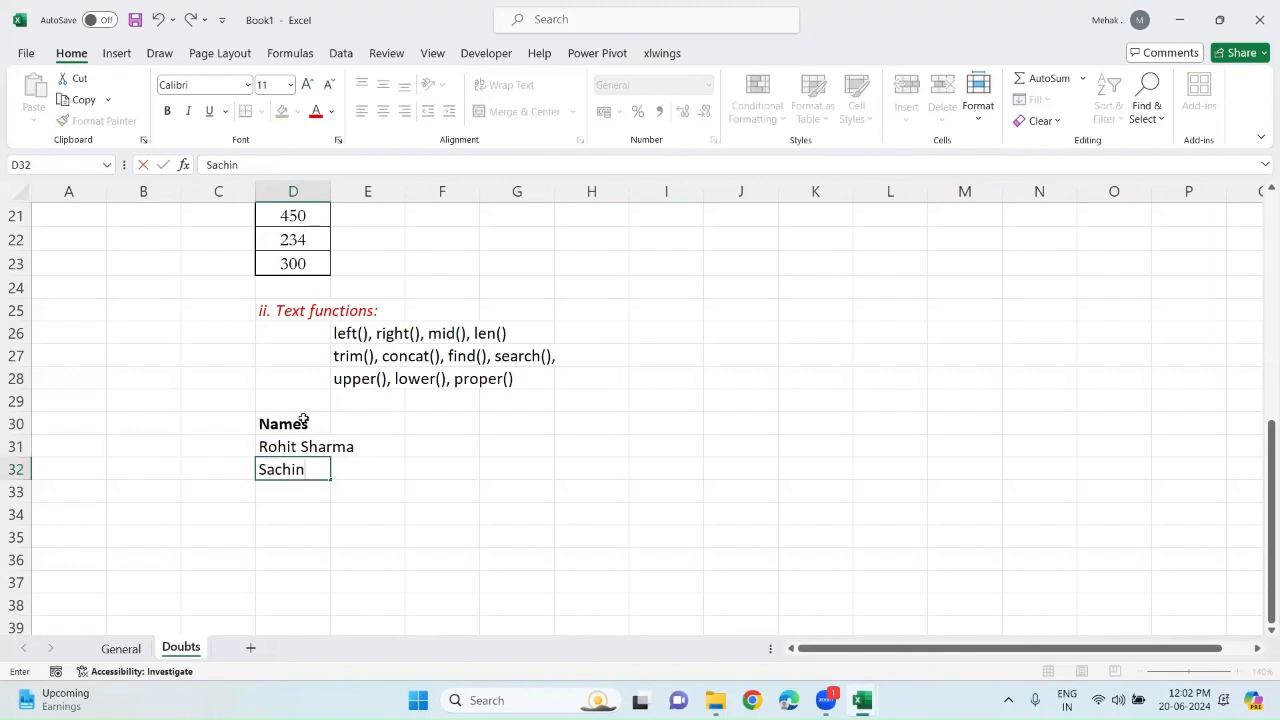
pyautogui.press('BackSpace')
pyautogui.press('BackSpace')
pyautogui.write('endulkar')
pyautogui.press('Return')
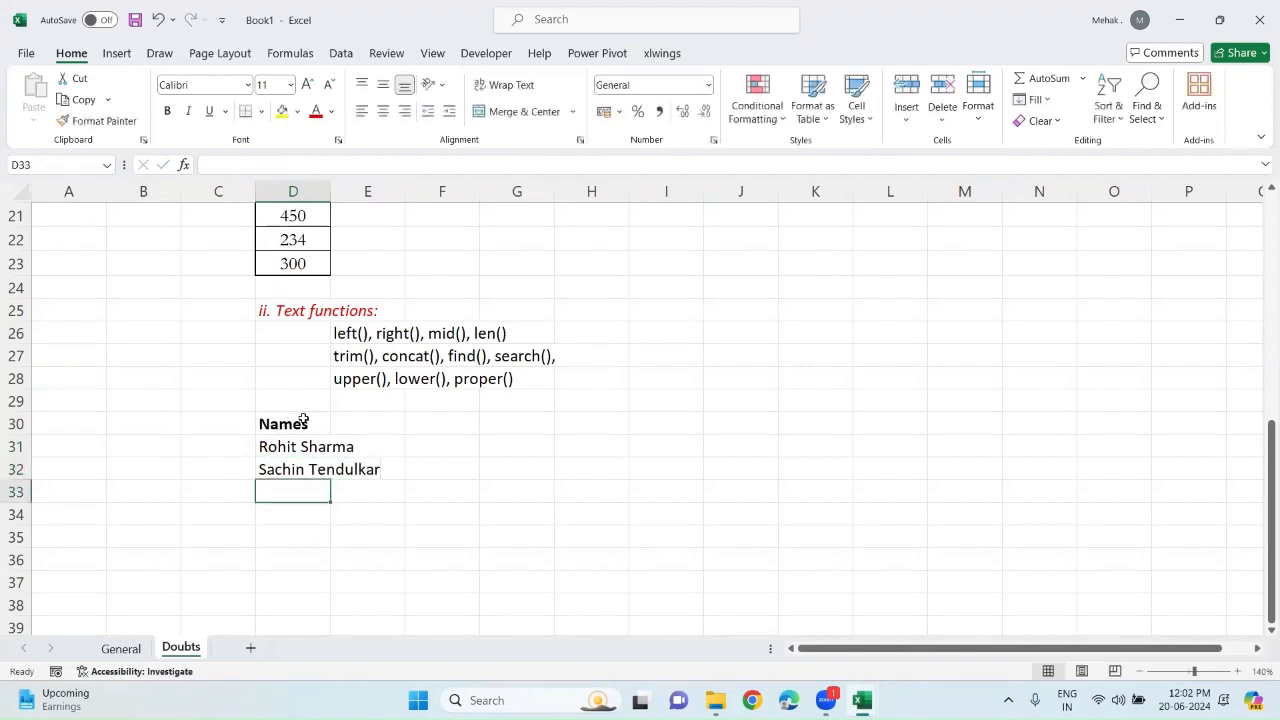
pyautogui.write('R.')
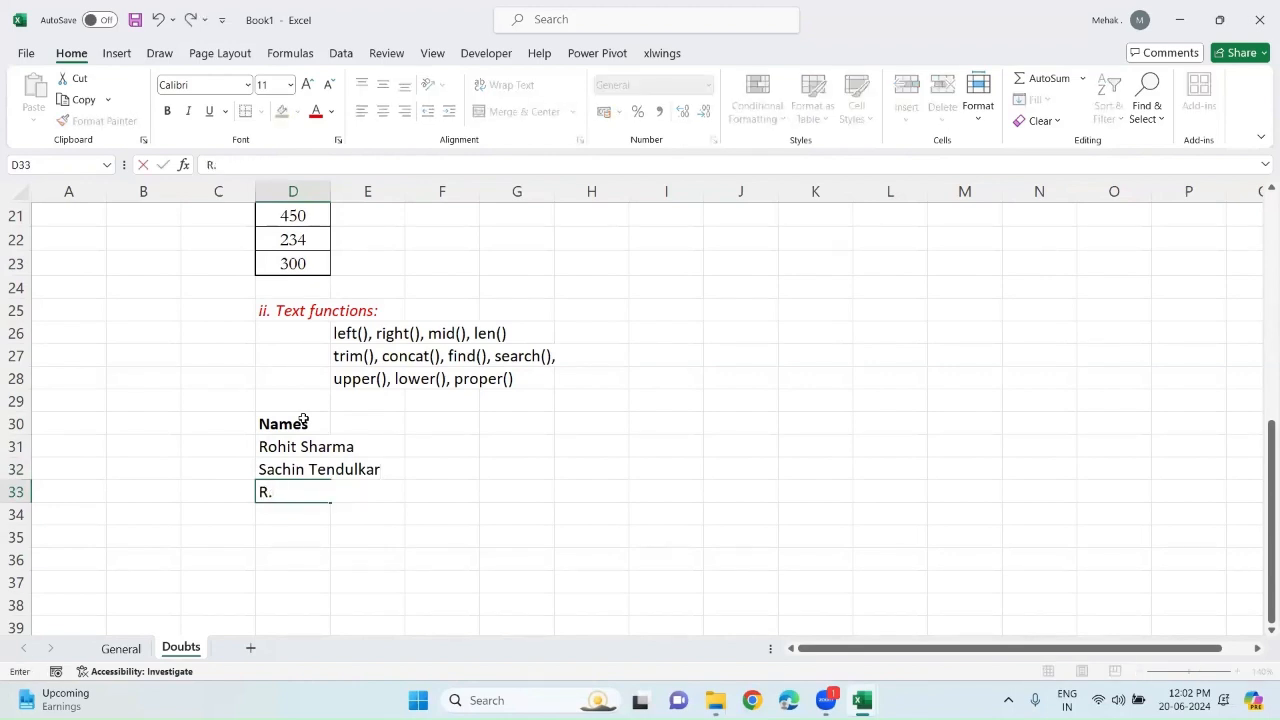
pyautogui.write(' Ashwin')
pyautogui.press('Return')
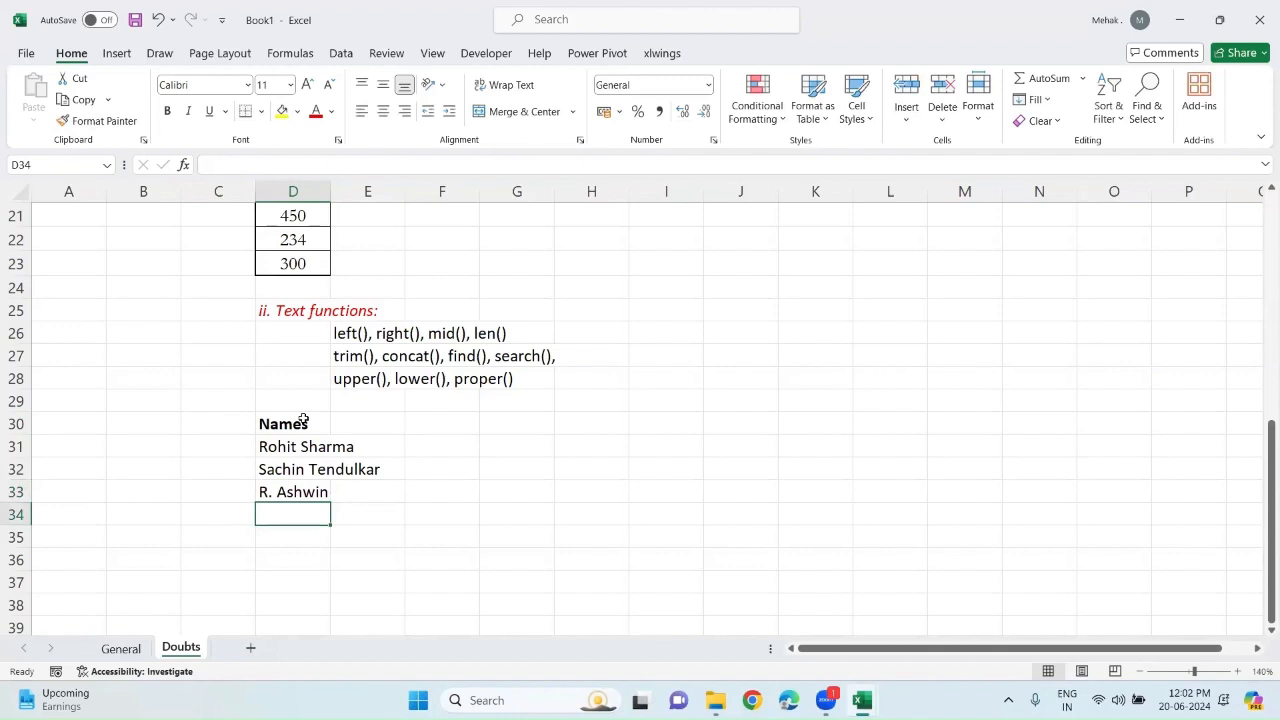
# Apply all borders to D30:F33 to form a three-column table around the names.
pyautogui.click(295, 447)
pyautogui.hotkey('shift', 'Down')
pyautogui.hotkey('shift', 'Down')
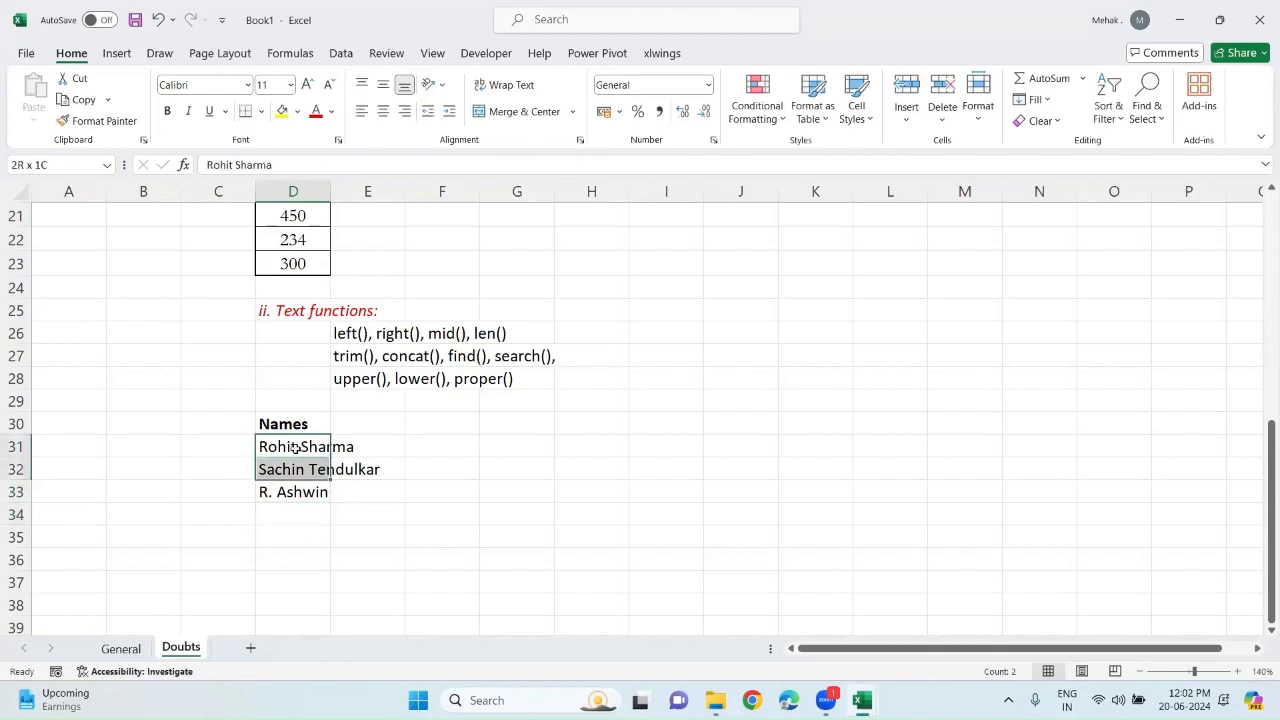
pyautogui.click(295, 447)
pyautogui.hotkey('shift', 'Up')
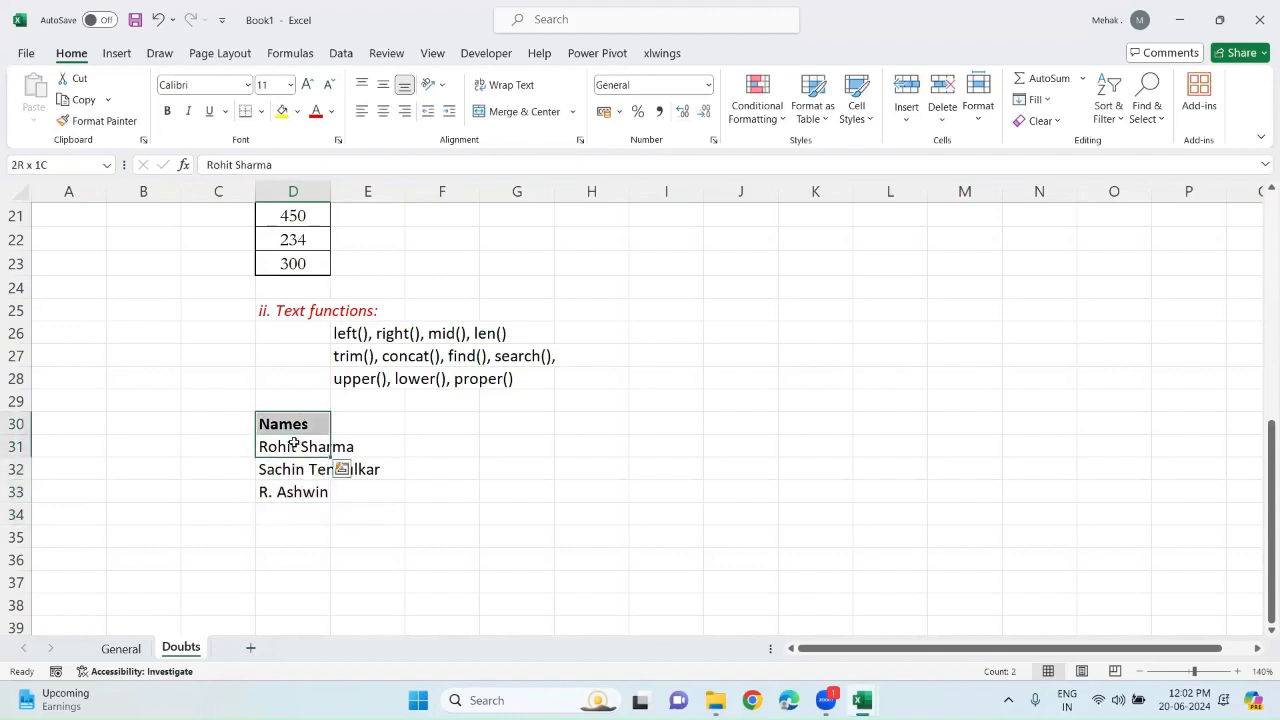
pyautogui.click(293, 424)
pyautogui.hotkey('shift', 'Right')
pyautogui.hotkey('shift', 'Right')
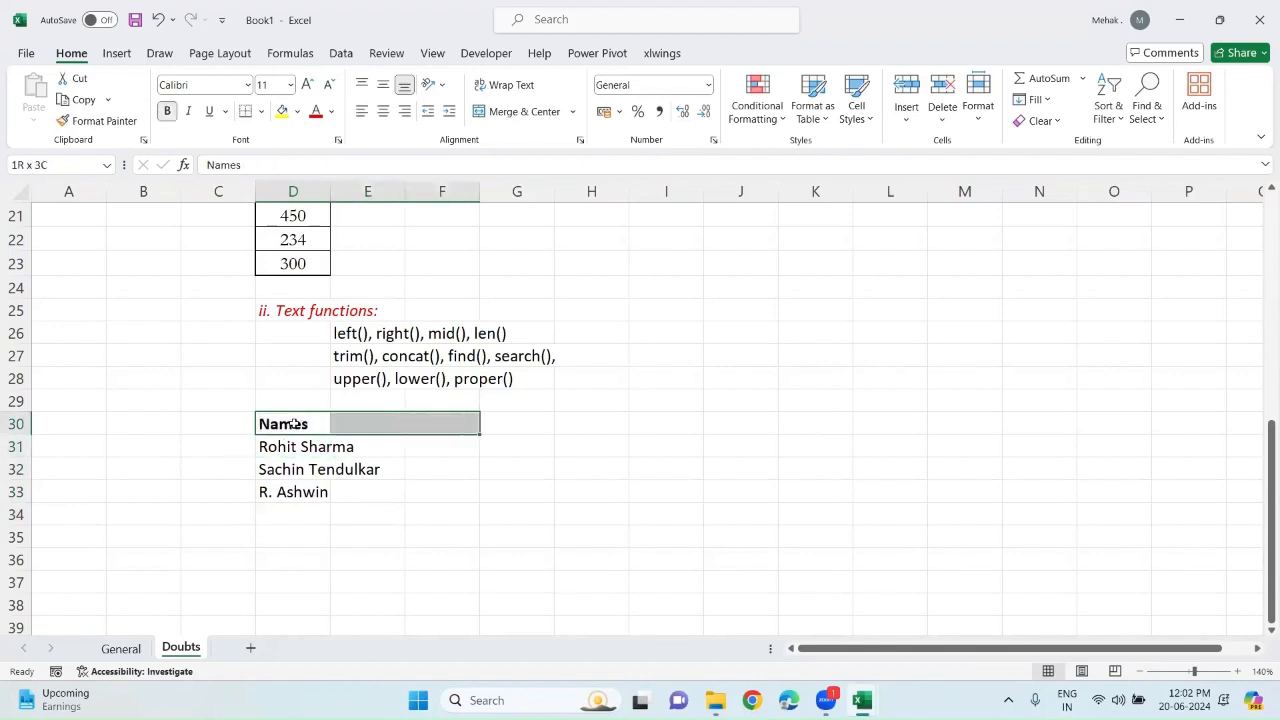
pyautogui.hotkey('shift', 'Down')
pyautogui.hotkey('shift', 'Down')
pyautogui.hotkey('shift', 'Down')
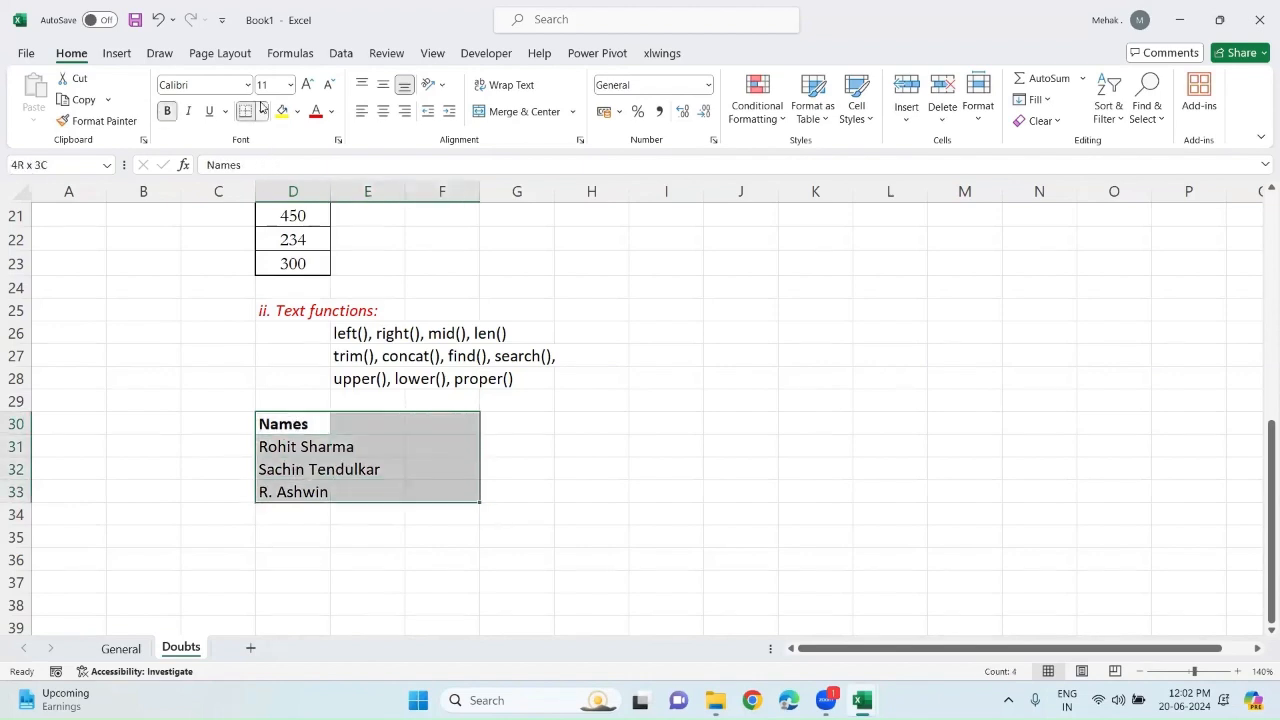
pyautogui.click(261, 111)
pyautogui.click(285, 280)
# Widen columns D, E and F so the full names fit inside the bordered table.
pyautogui.scroll(-2, 663, 414)
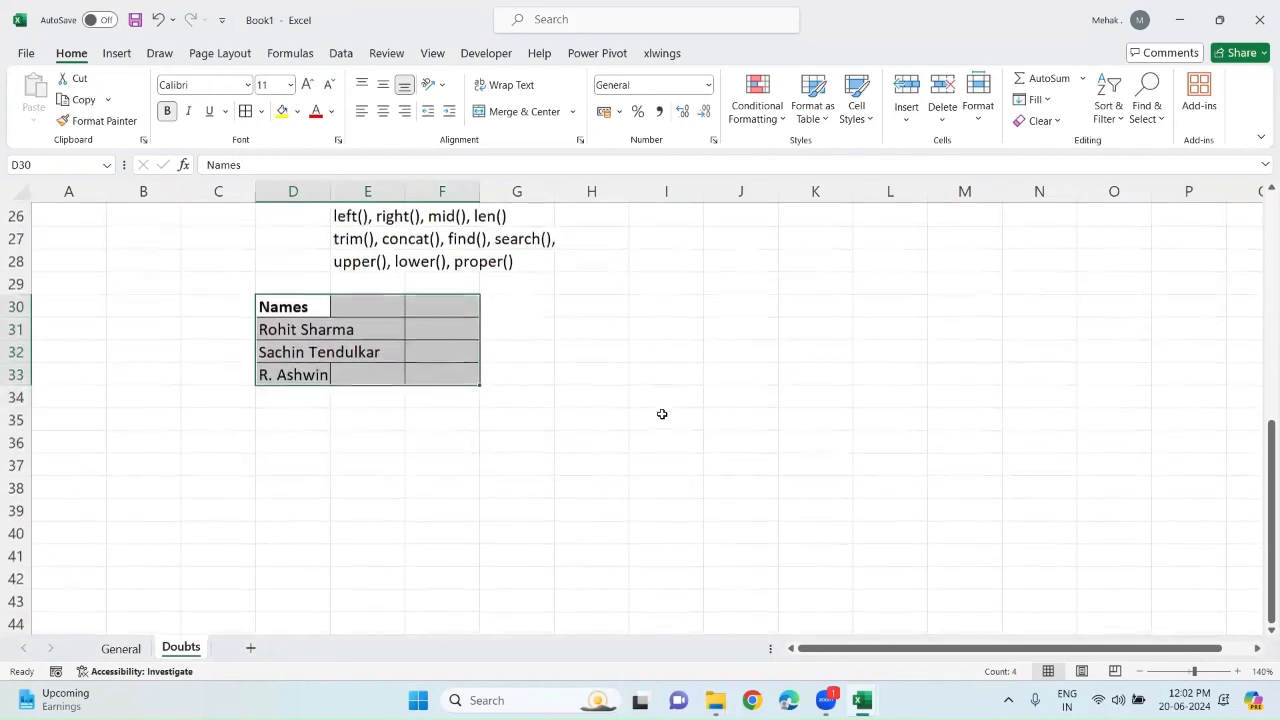
pyautogui.moveTo(331, 192); pyautogui.dragTo(508, 195)
pyautogui.moveTo(585, 191); pyautogui.dragTo(632, 191)
# Add the bold headings "First_name" in E30 and "Last_name" in F30.
pyautogui.click(450, 295)
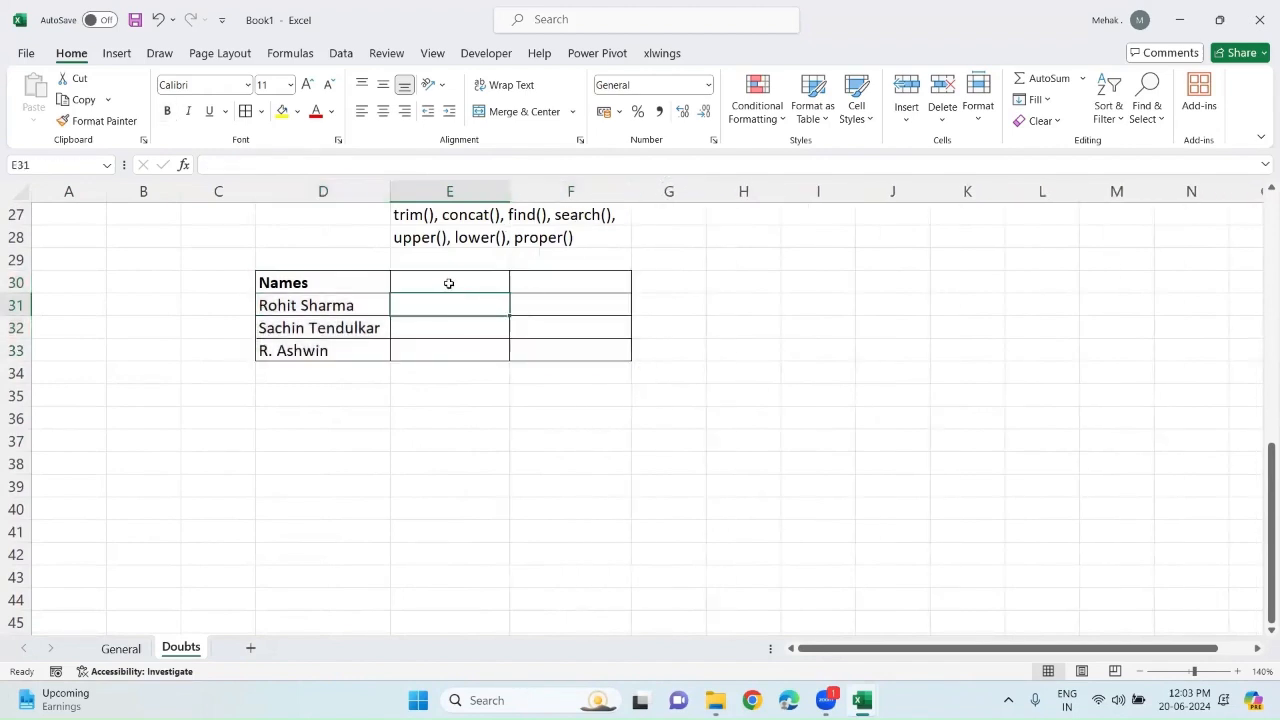
pyautogui.click(449, 284)
pyautogui.write('First_name')
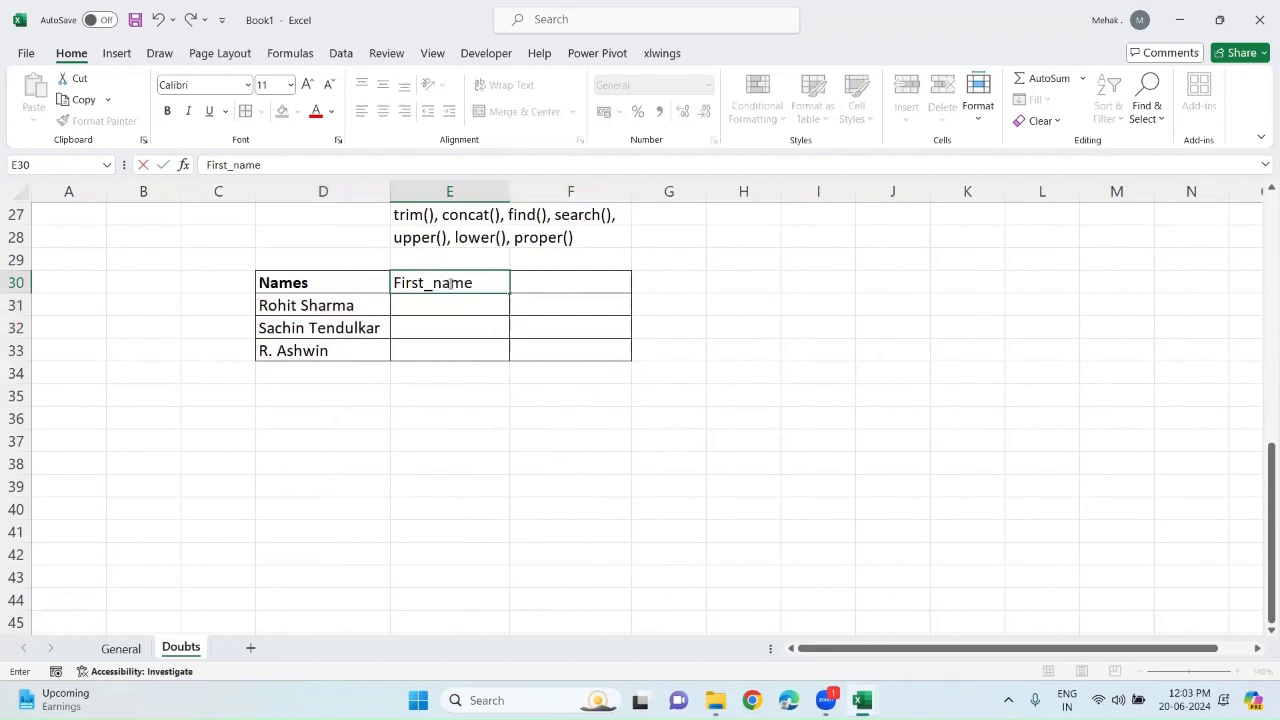
pyautogui.press('Tab')
pyautogui.write('LAst')
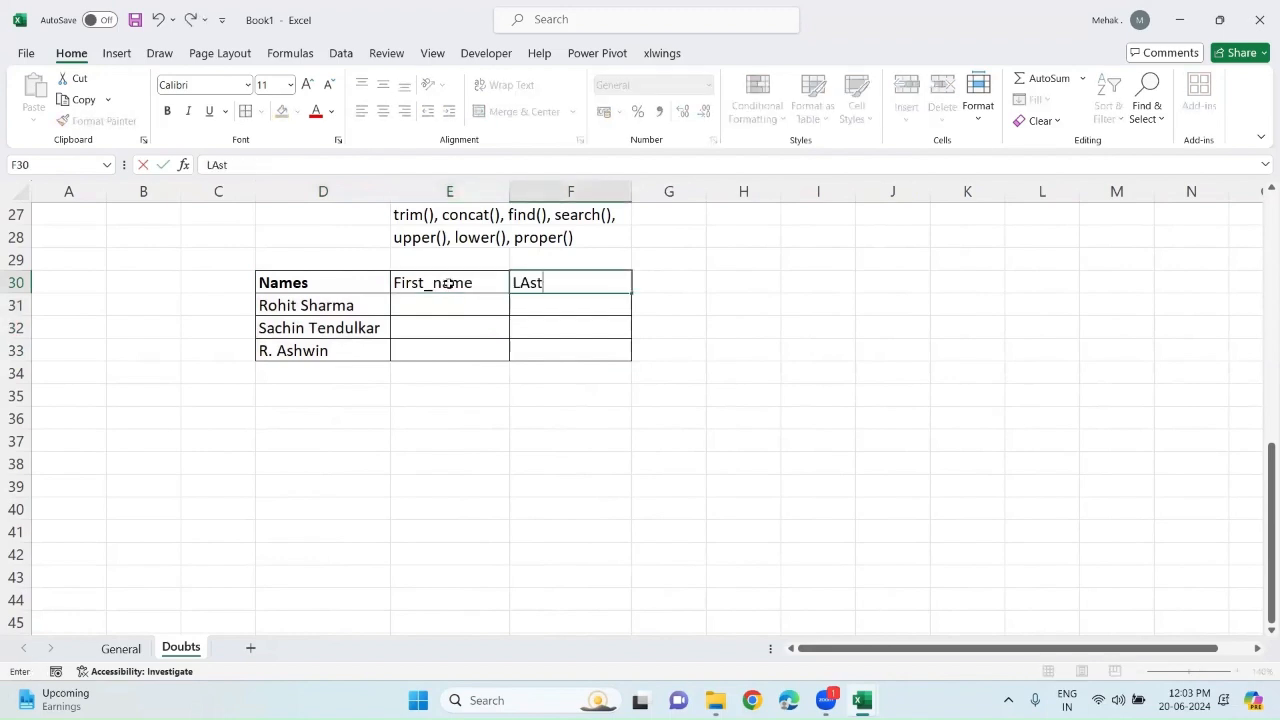
pyautogui.press('BackSpace')
pyautogui.press('BackSpace')
pyautogui.press('BackSpace')
pyautogui.write('ast_name')
pyautogui.keyDown('shift'); pyautogui.click(449, 284); pyautogui.keyUp('shift')
pyautogui.hotkey('ctrl', 'b')
pyautogui.press('Down')
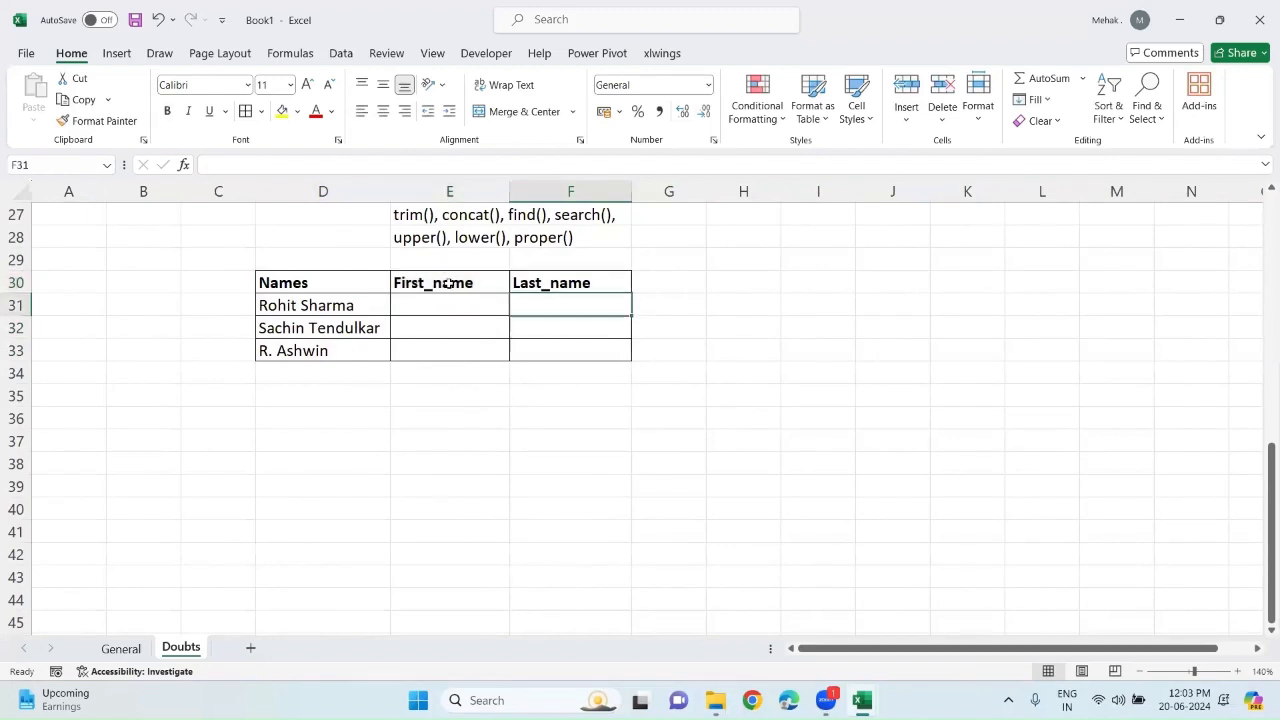
pyautogui.click(430, 300)
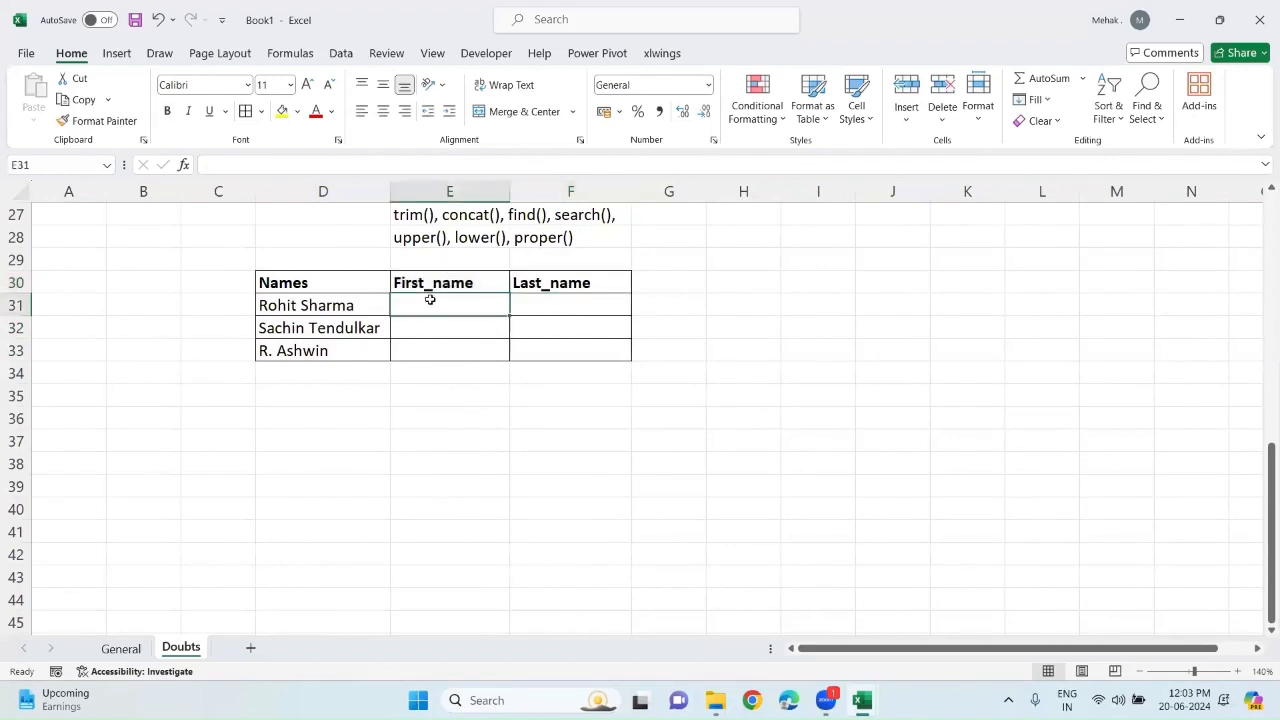
pyautogui.hotkey('shift', 'Down')
pyautogui.hotkey('shift', 'Down')
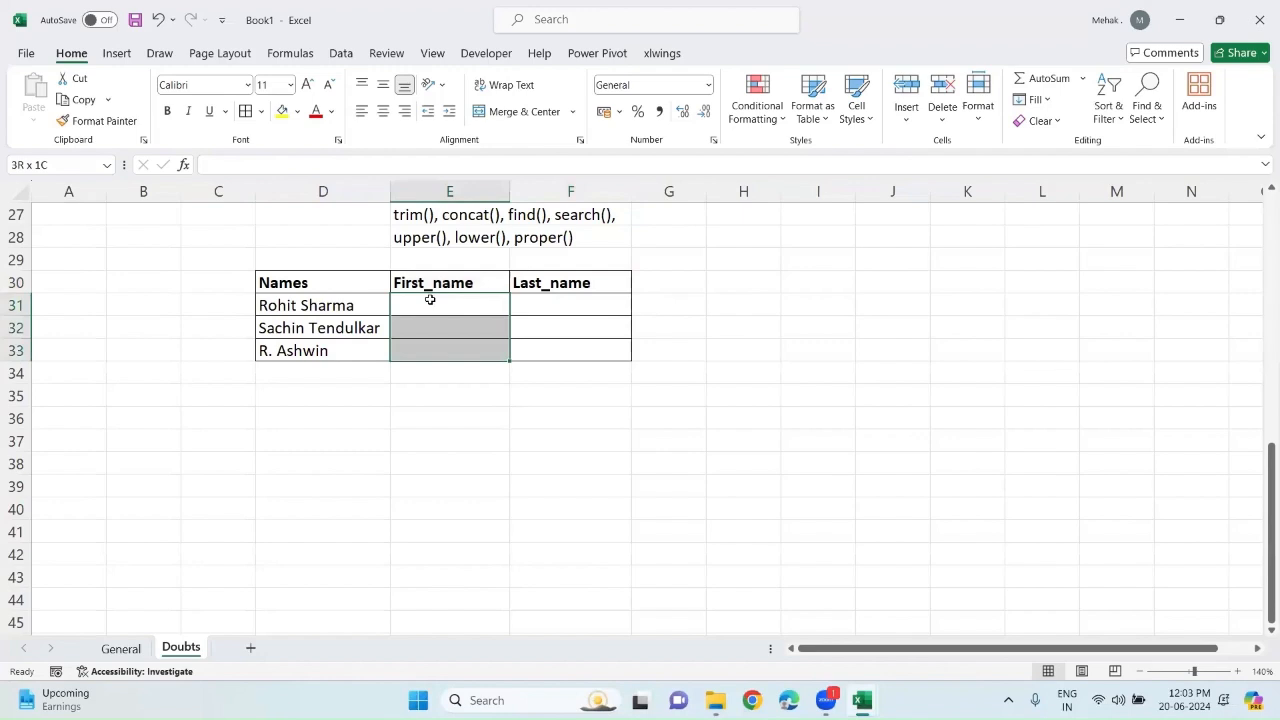
pyautogui.click(539, 301)
pyautogui.hotkey('shift', 'Down')
pyautogui.hotkey('shift', 'Down')
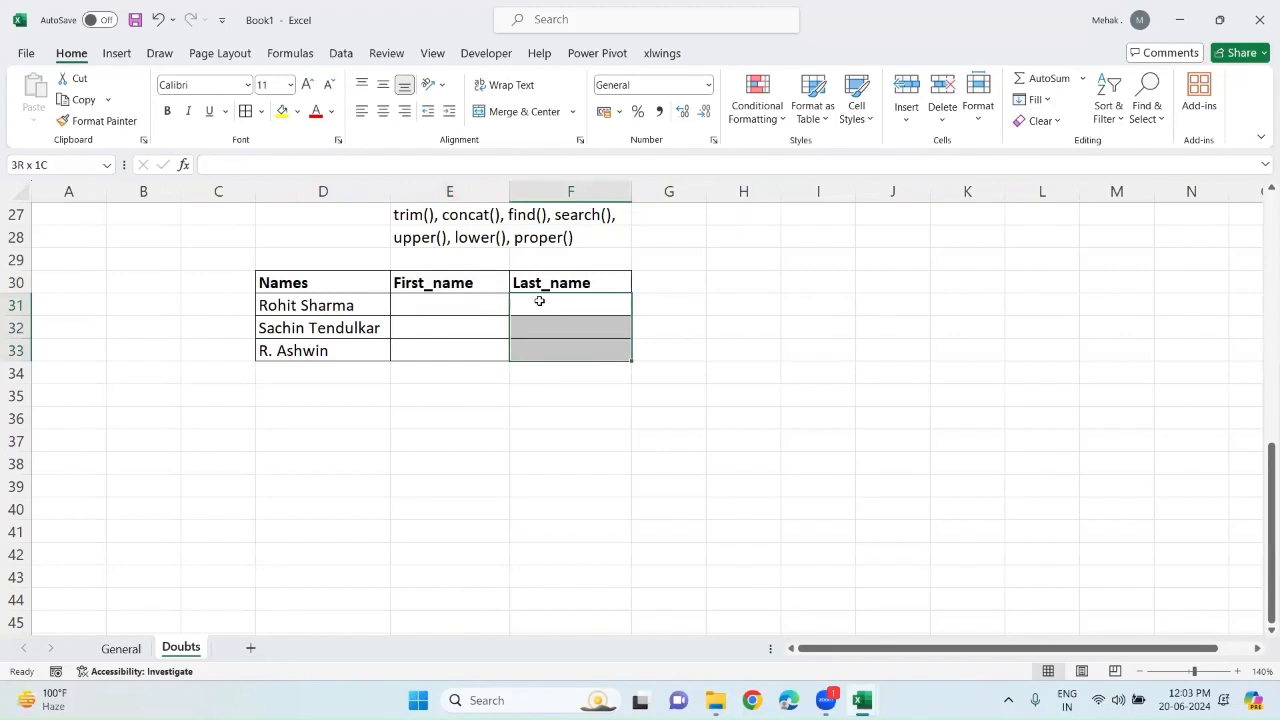
pyautogui.click(453, 298)
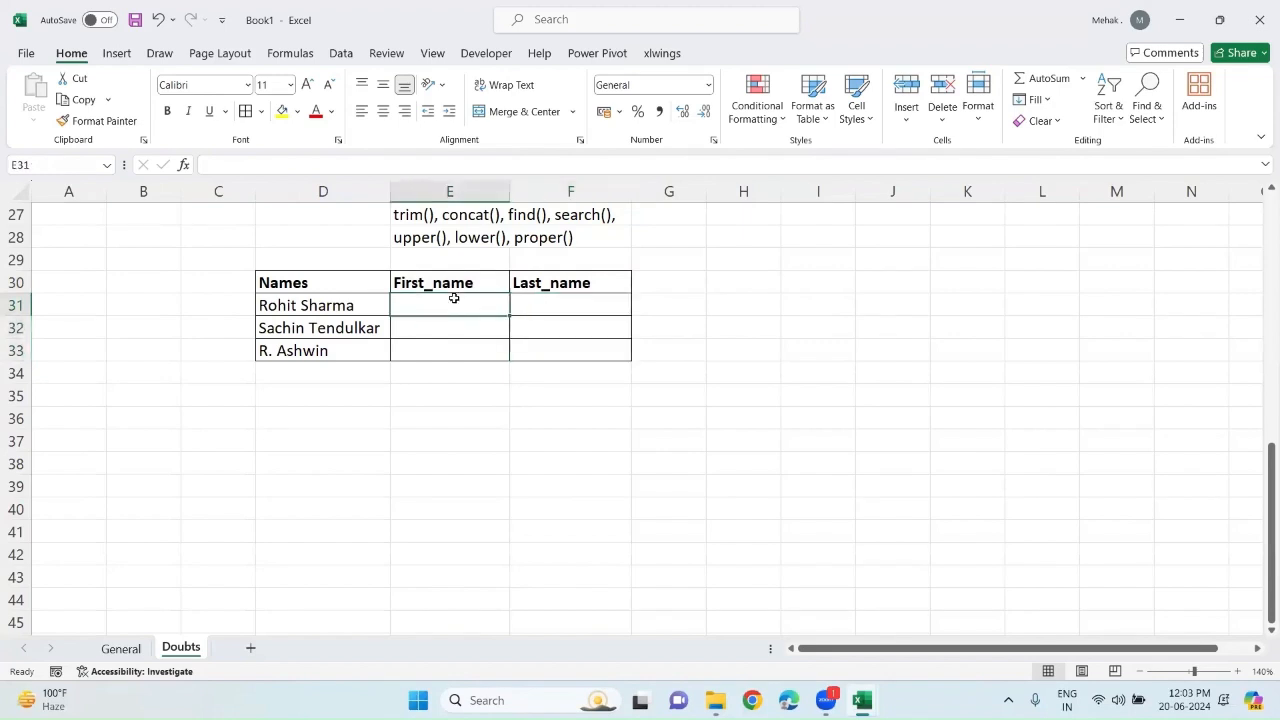
# Insert a blank column between the Names and First_name columns.
pyautogui.scroll(1, 453, 298)
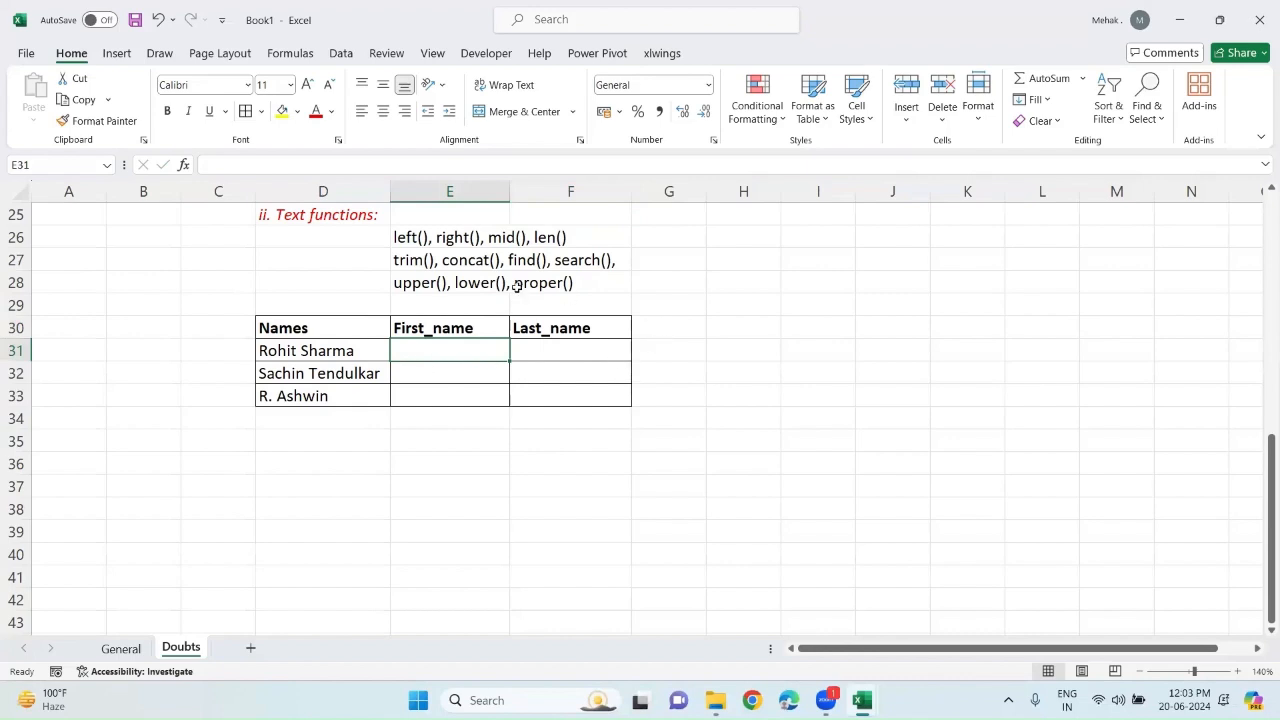
pyautogui.click(442, 192)
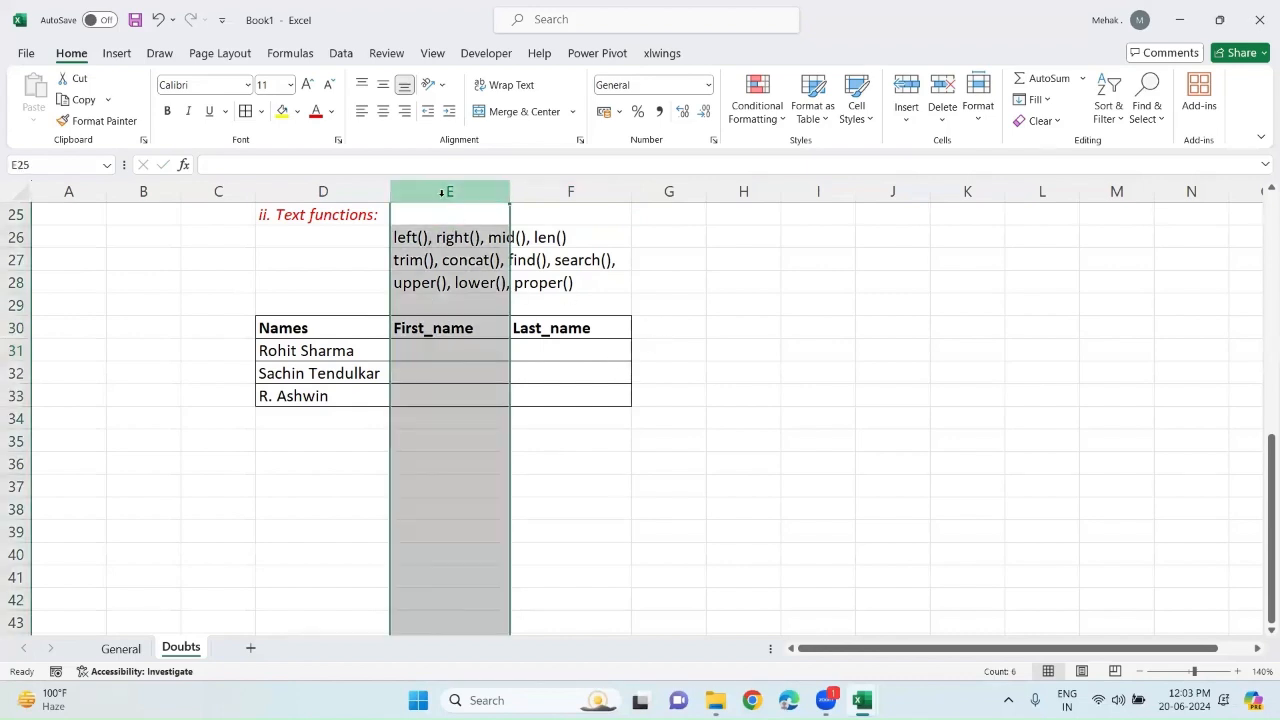
pyautogui.hotkey('ctrl', 'shift', '+')
pyautogui.click(546, 242)
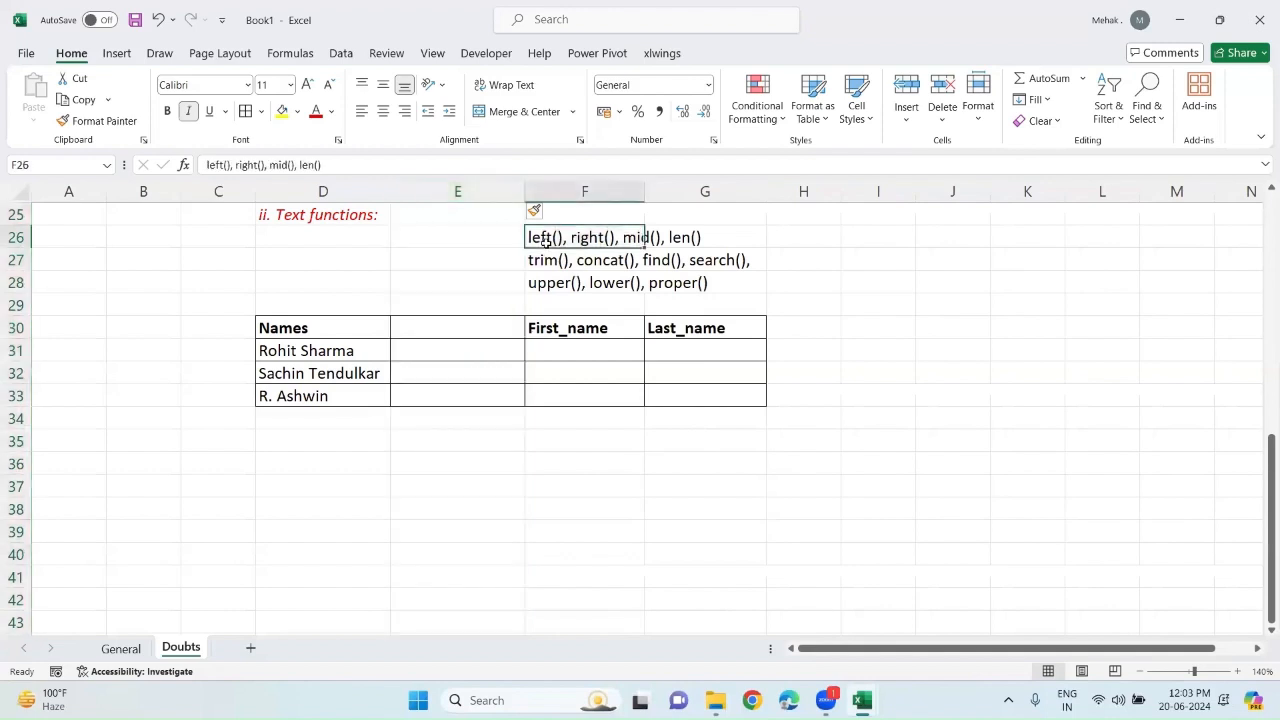
pyautogui.press('Down')
pyautogui.press('Right')
pyautogui.press('Left')
pyautogui.hotkey('shift', 'Right')
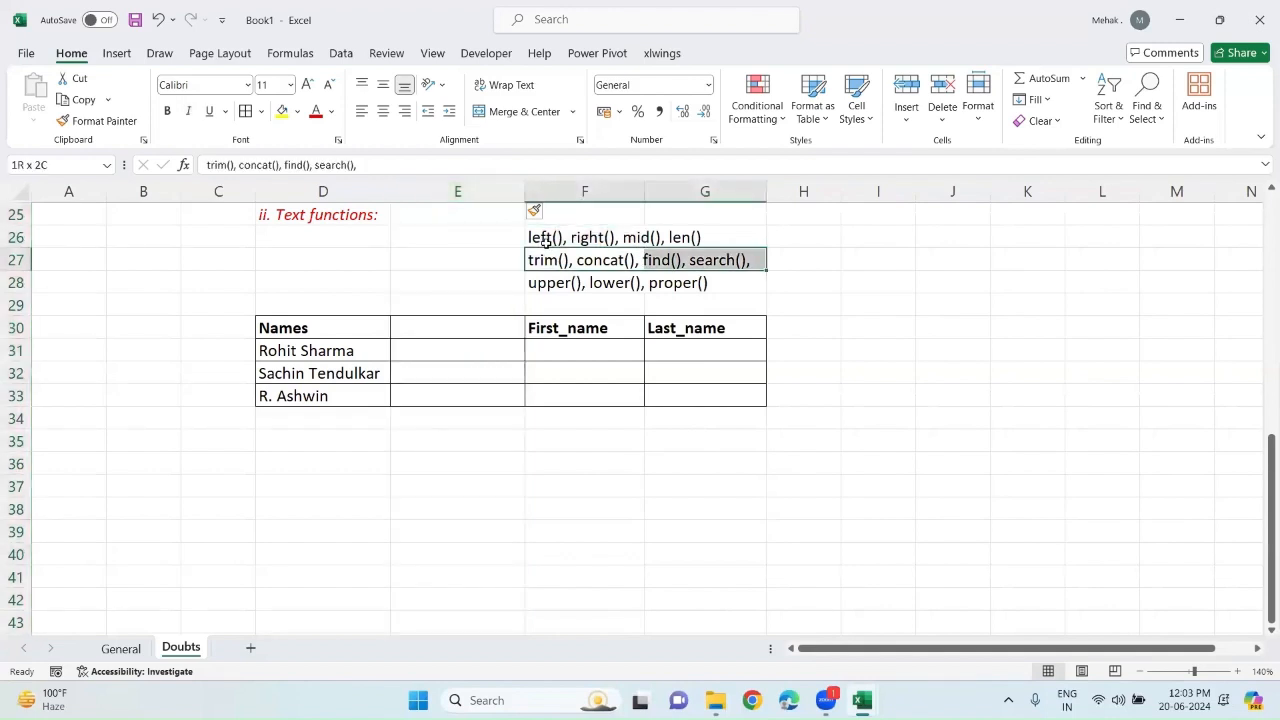
pyautogui.click(545, 232)
pyautogui.hotkey('shift', 'Right')
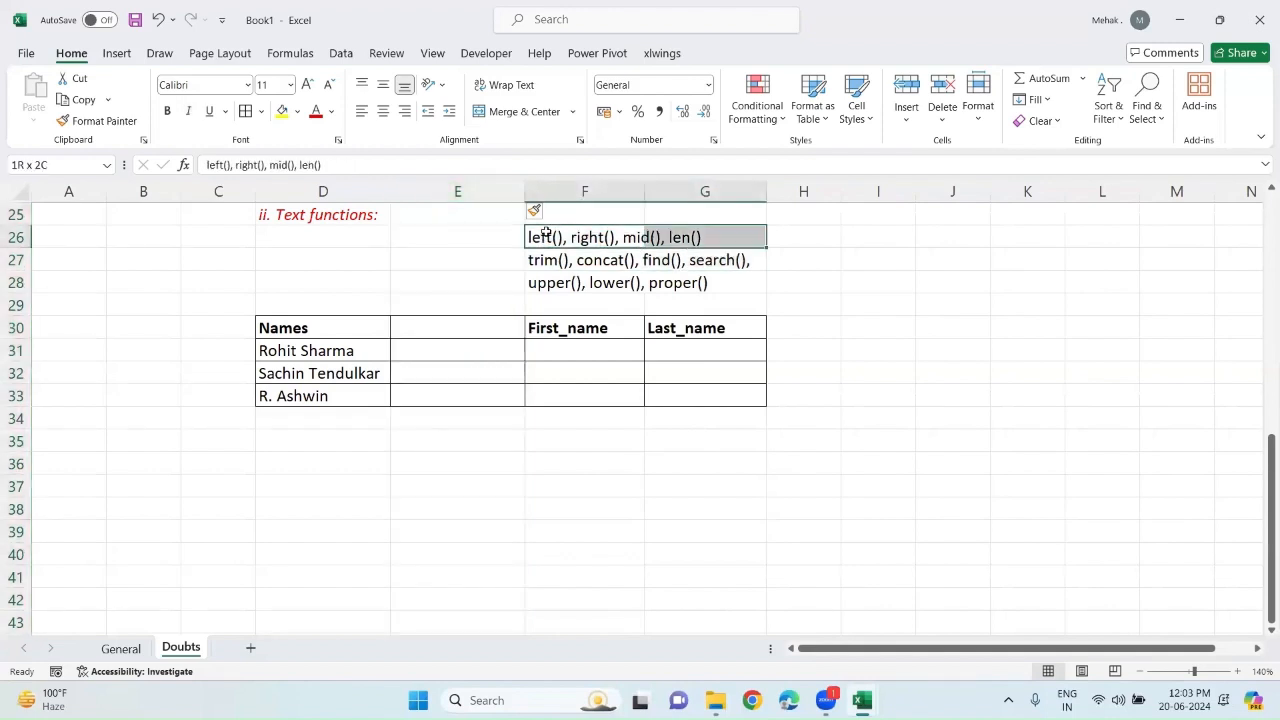
# Move the three-line text function list from F26:F28 to E26:E28.
pyautogui.hotkey('shift', 'Down')
pyautogui.hotkey('shift', 'Down')
pyautogui.moveTo(523, 229); pyautogui.dragTo(410, 240)
# Move the two-line aggregate function list from F11:F12 to E11:E12.
pyautogui.scroll(7, 410, 240)
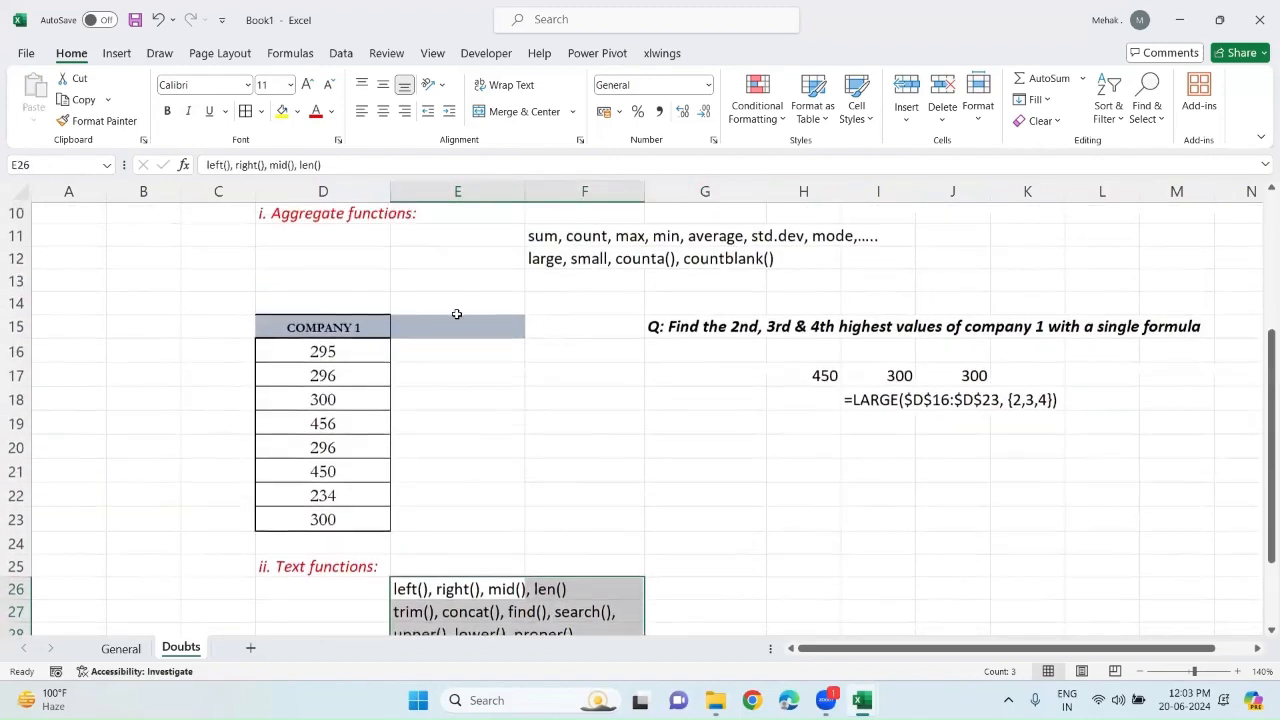
pyautogui.scroll(1, 456, 314)
pyautogui.scroll(-1, 456, 314)
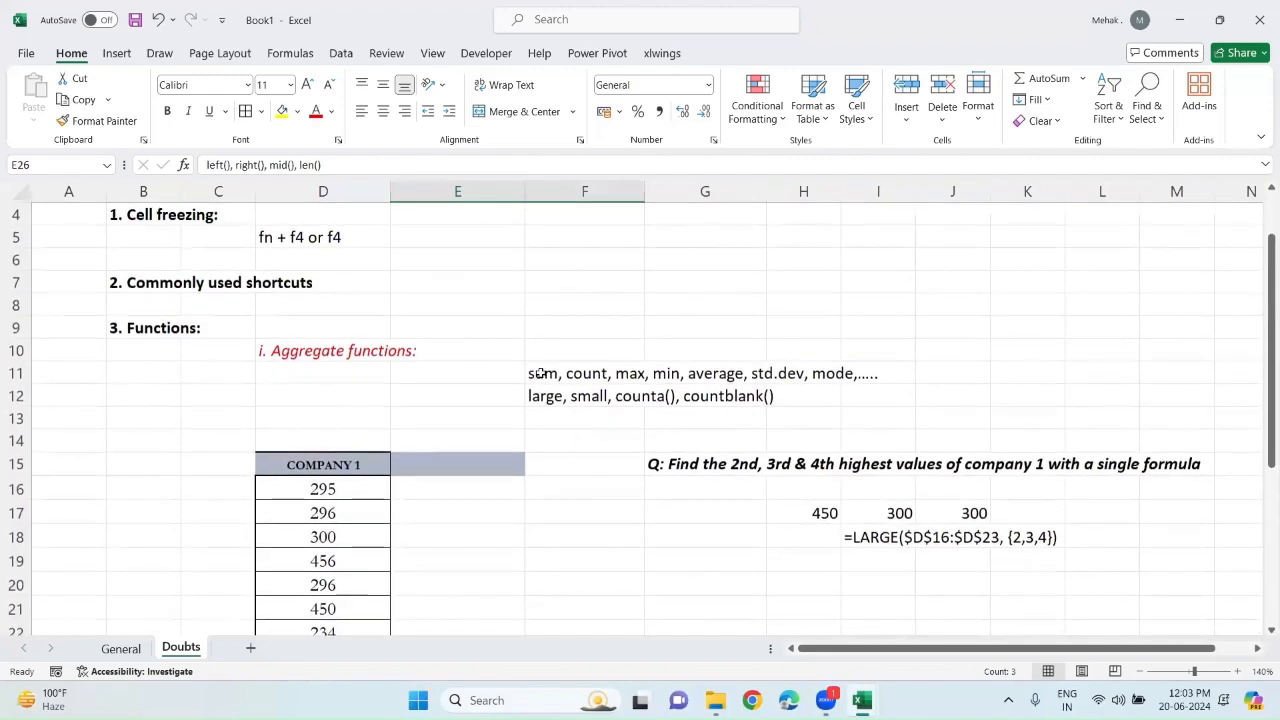
pyautogui.click(540, 373)
pyautogui.hotkey('shift', 'Down')
pyautogui.moveTo(540, 373); pyautogui.dragTo(443, 374)
# Add the heading "len()" in E30, between Names and First_name.
pyautogui.scroll(-7, 443, 374)
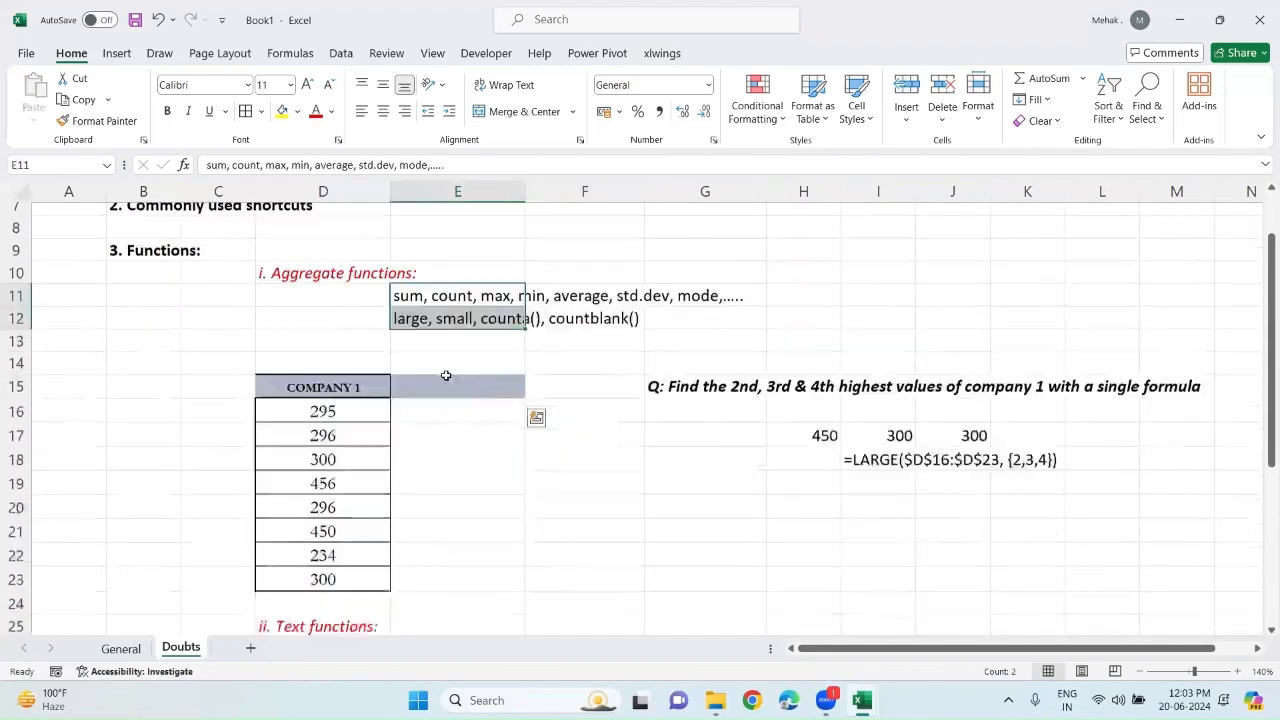
pyautogui.scroll(1, 446, 374)
pyautogui.click(424, 326)
pyautogui.write('l')
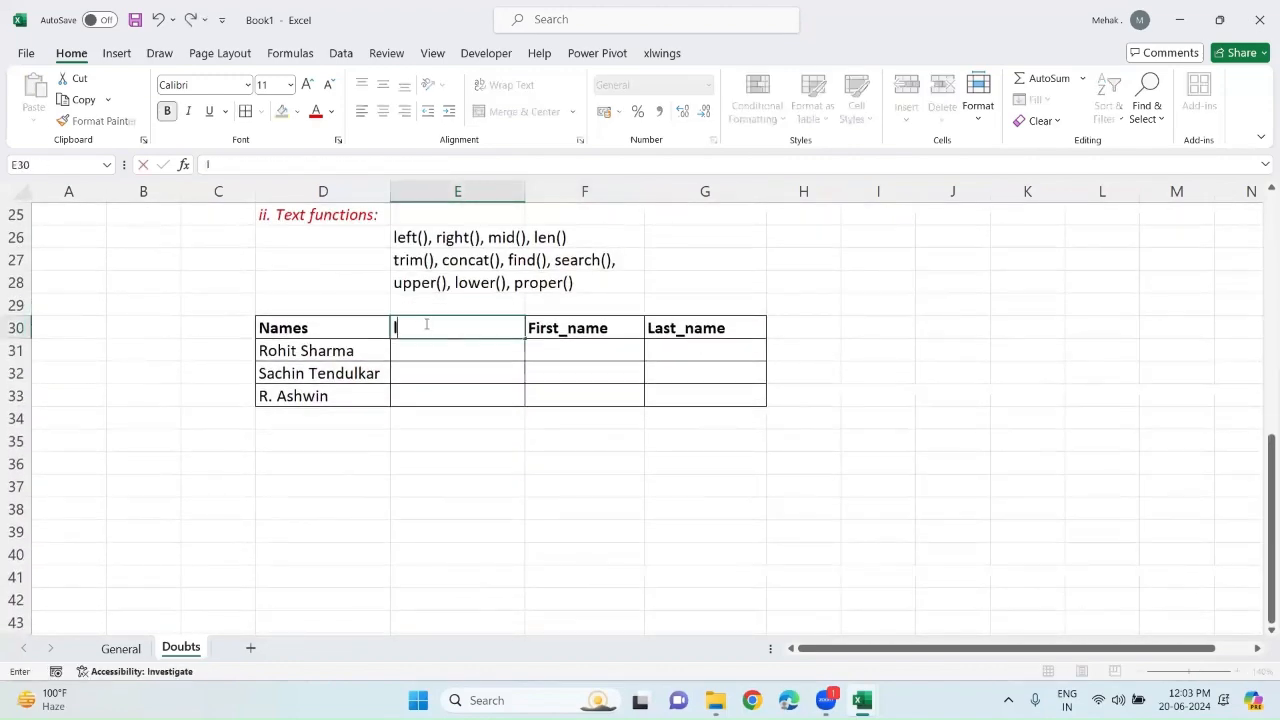
pyautogui.write('en()')
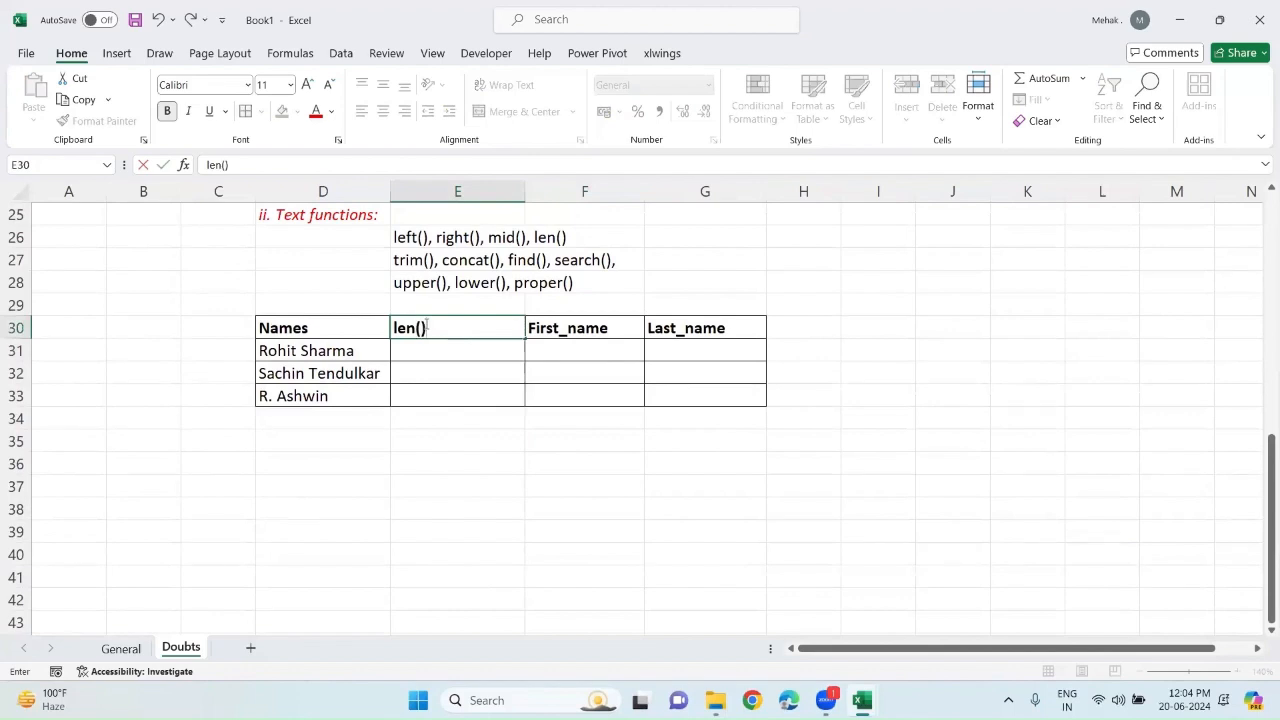
pyautogui.press('Return')
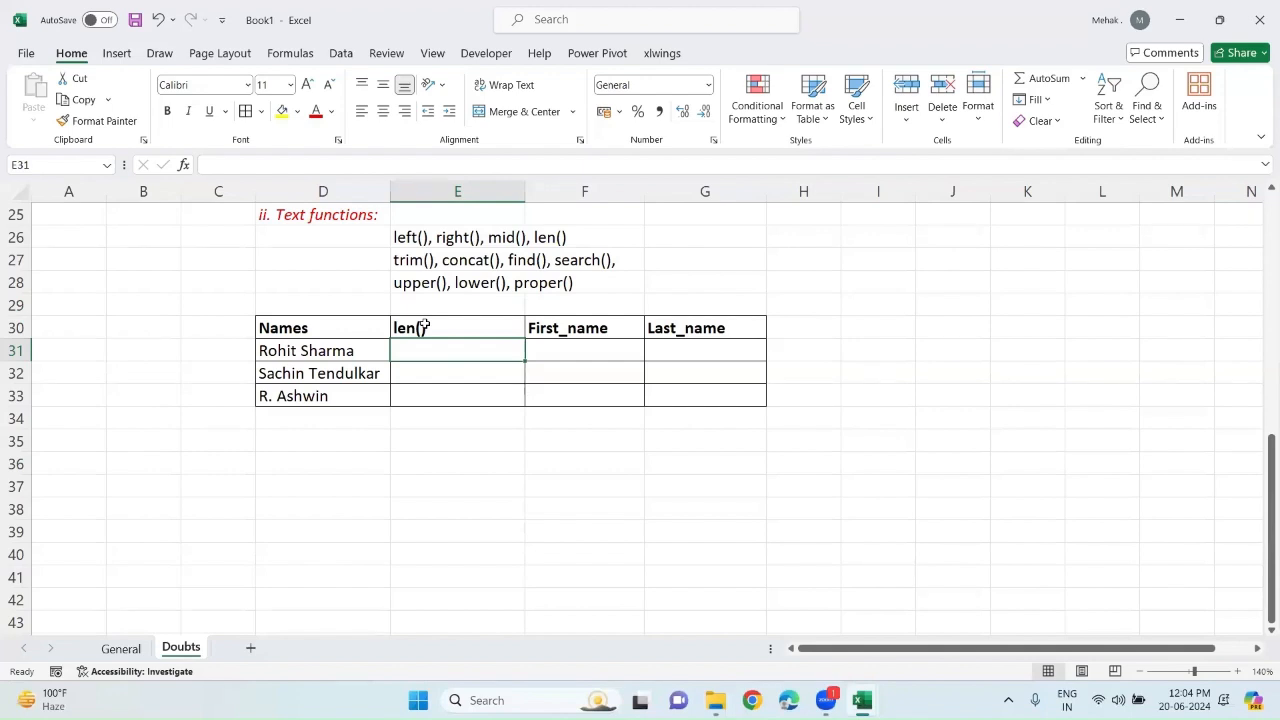
# Enter the formula =LEN($D31) in E31 to count the characters of the first name entry.
pyautogui.write('=len')
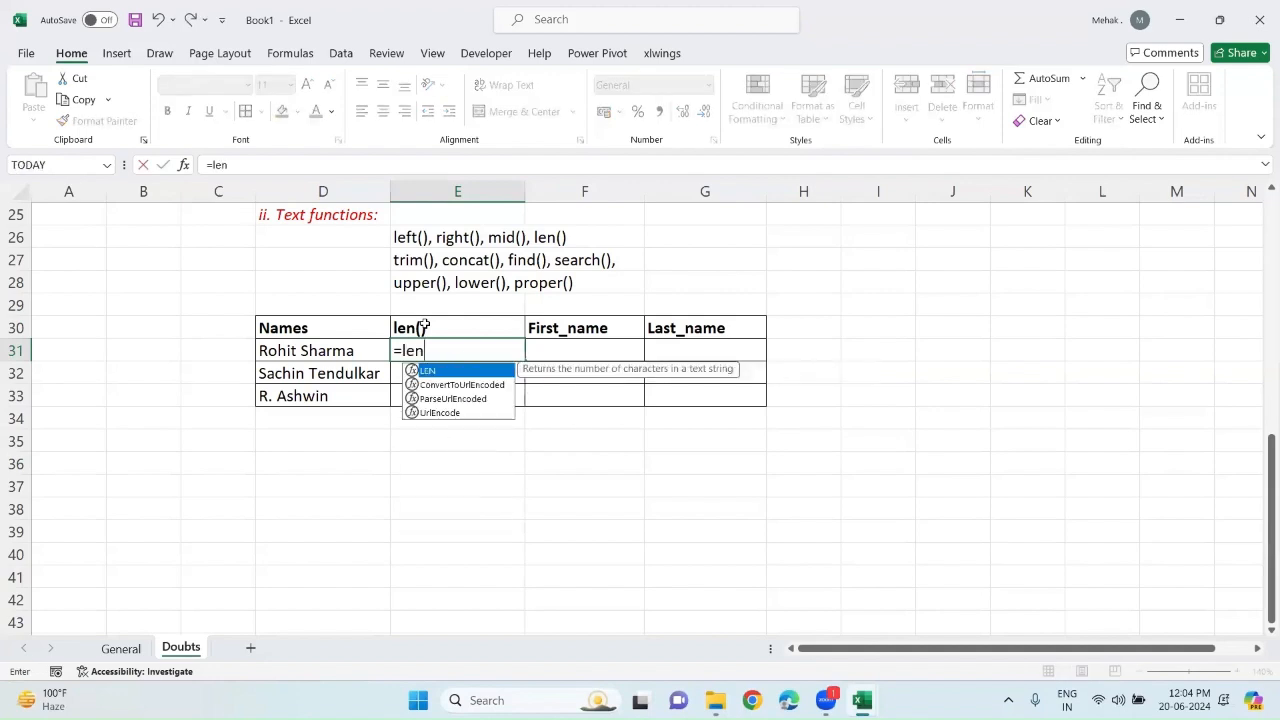
pyautogui.press('Tab')
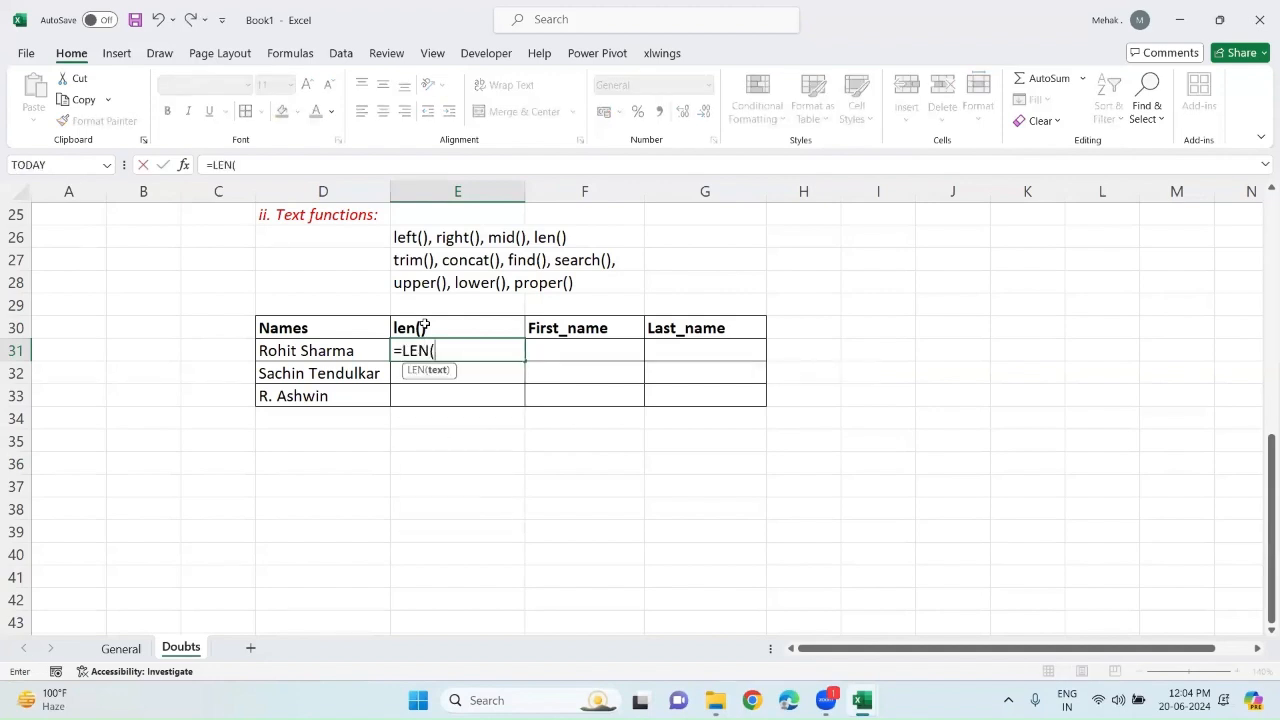
pyautogui.click(350, 350)
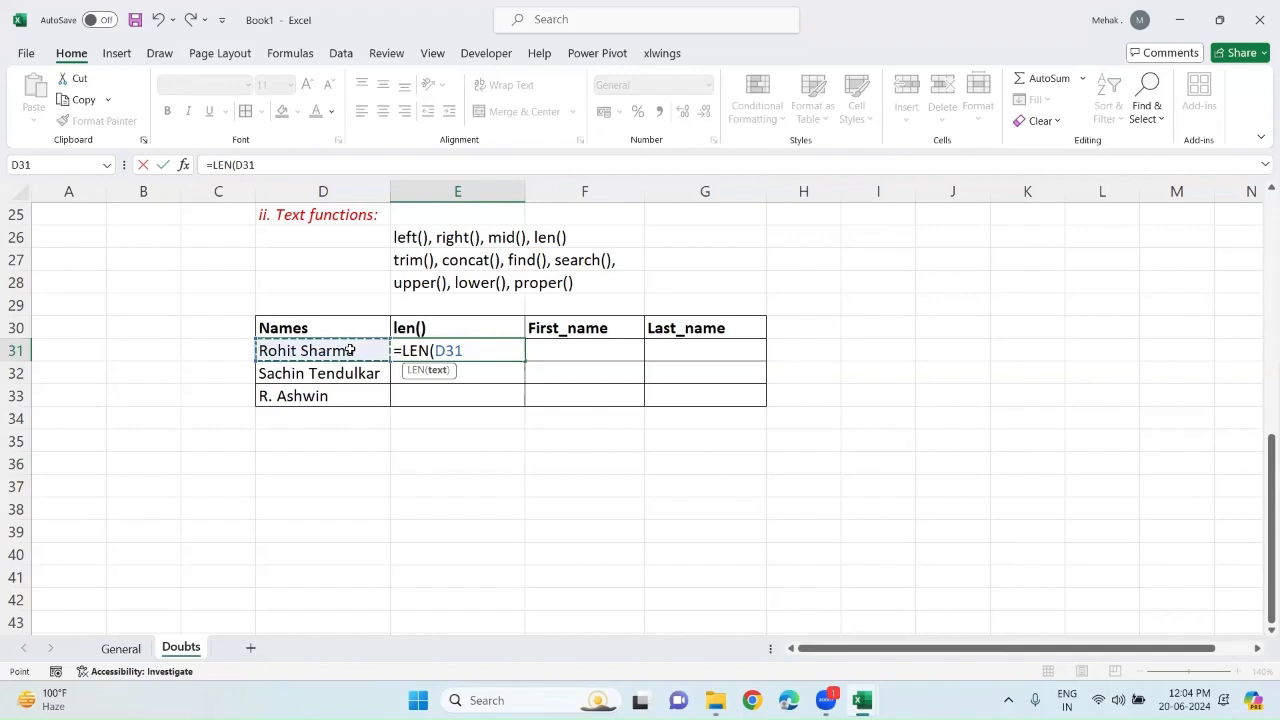
pyautogui.press('F4')
pyautogui.press('F4')
pyautogui.press('F4')
pyautogui.write(')')
pyautogui.press('Return')
# Fill the LEN formula from E31 down to E33.
pyautogui.click(466, 347)
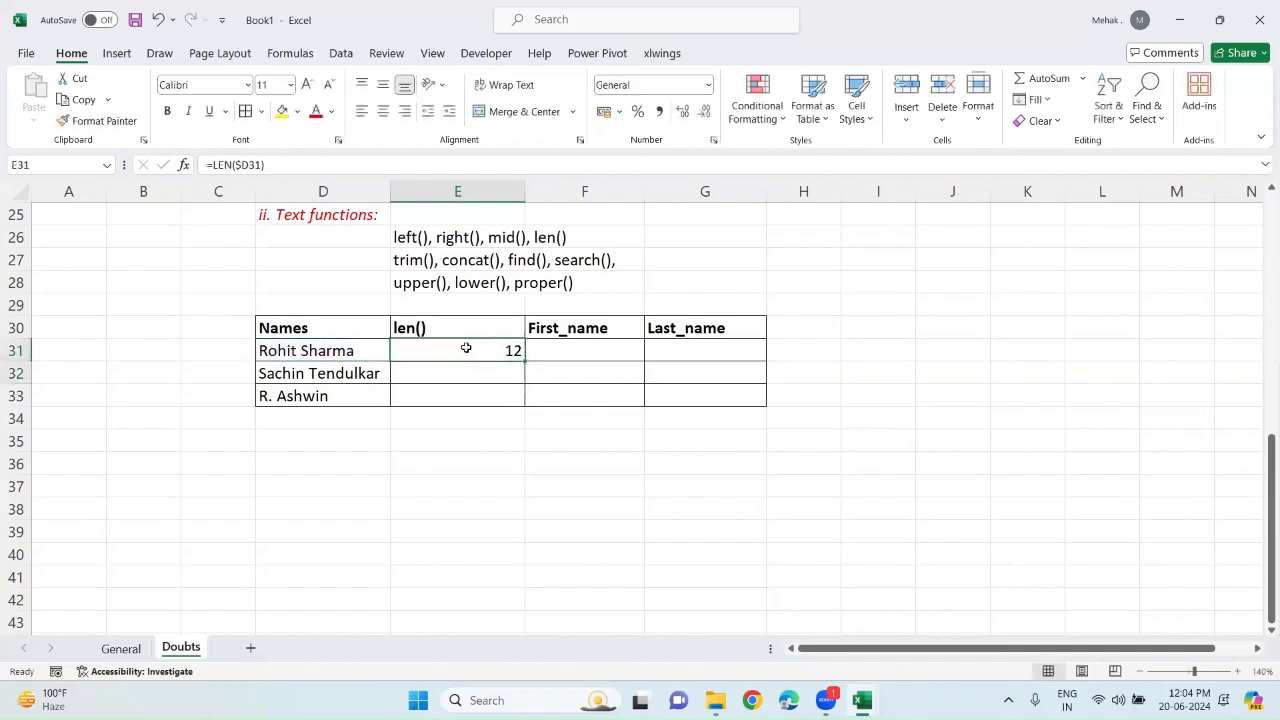
pyautogui.hotkey('shift', 'Down')
pyautogui.hotkey('shift', 'Down')
pyautogui.hotkey('ctrl', 'd')
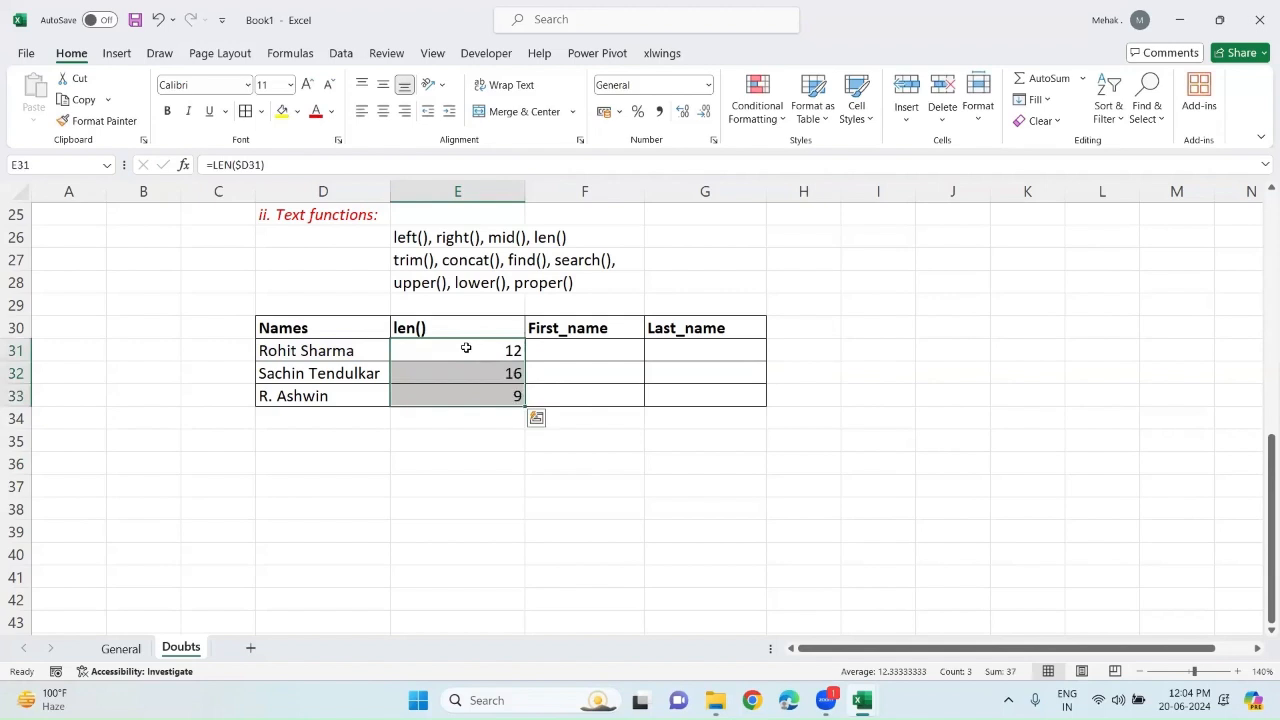
# Enter the formula =LEFT($D31, 5) in F31 to extract the first name.
pyautogui.click(577, 352)
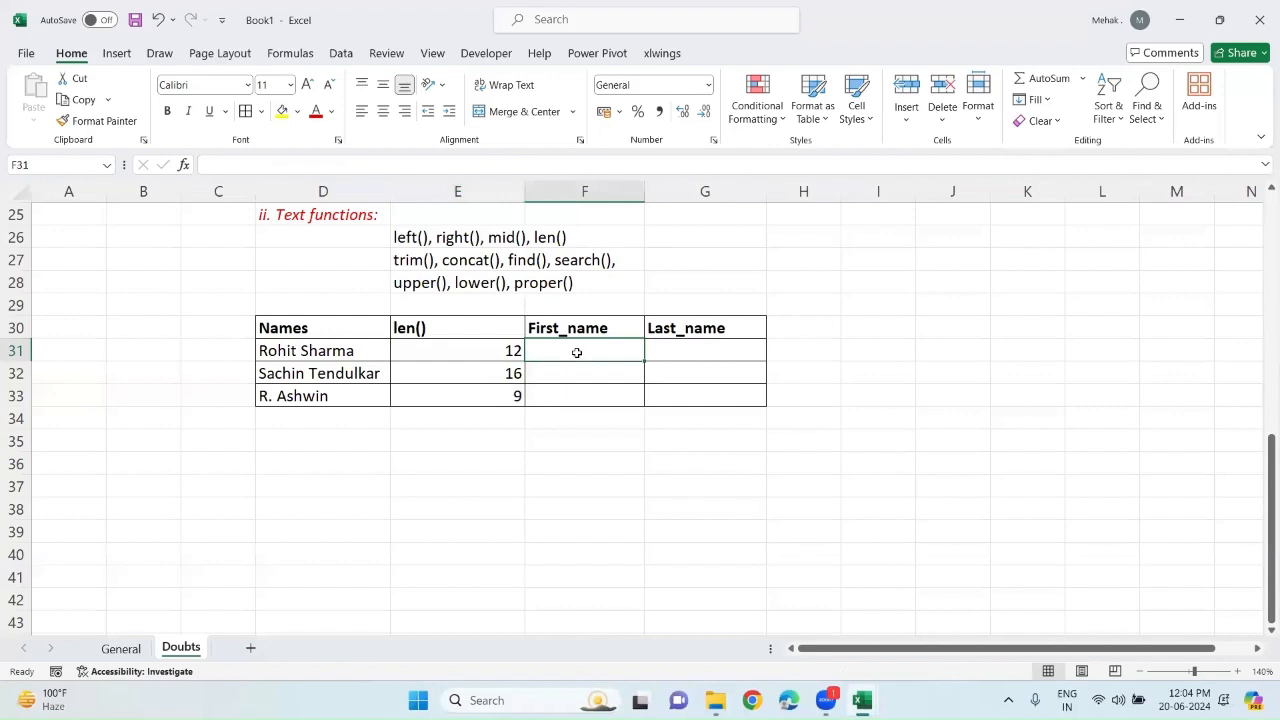
pyautogui.write('=')
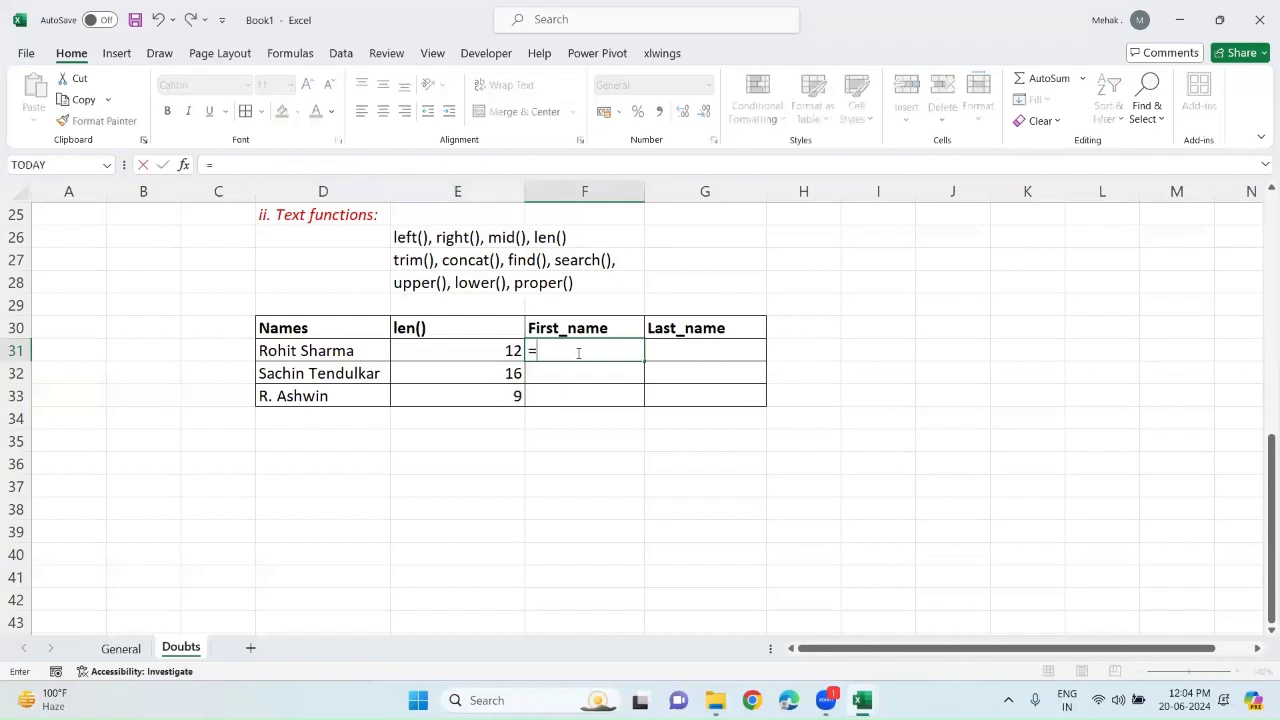
pyautogui.write('left')
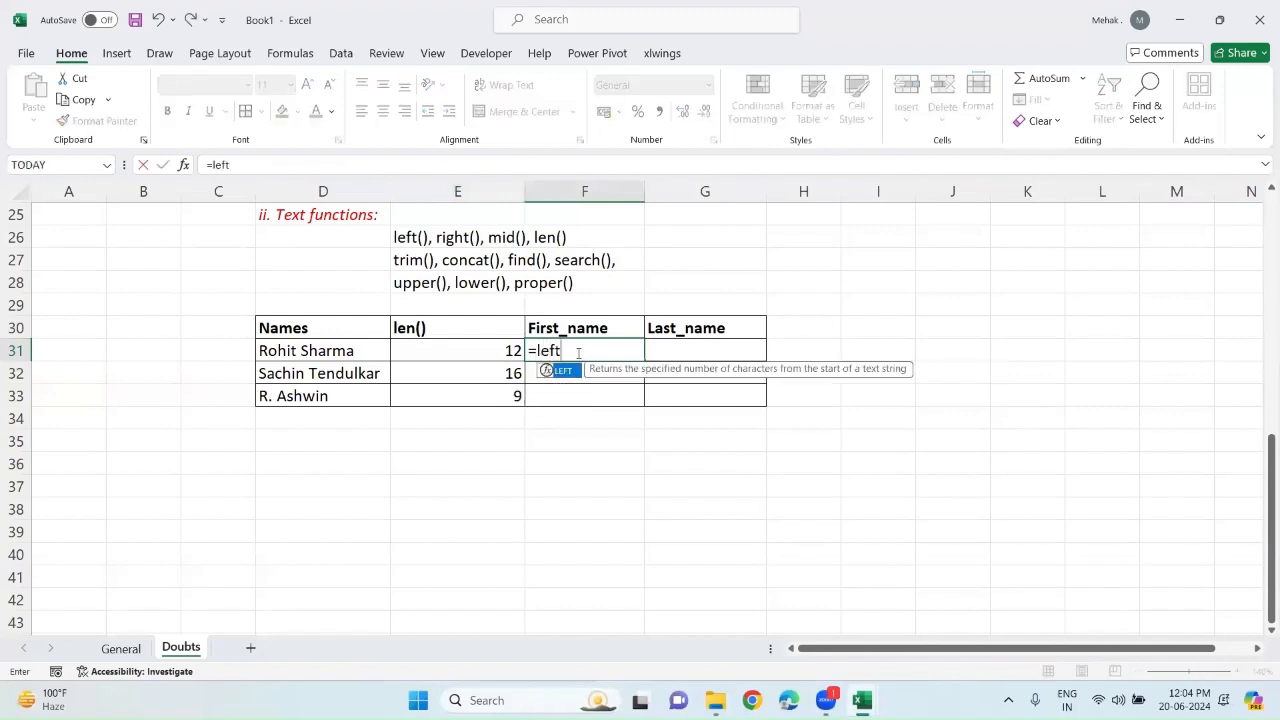
pyautogui.press('Tab')
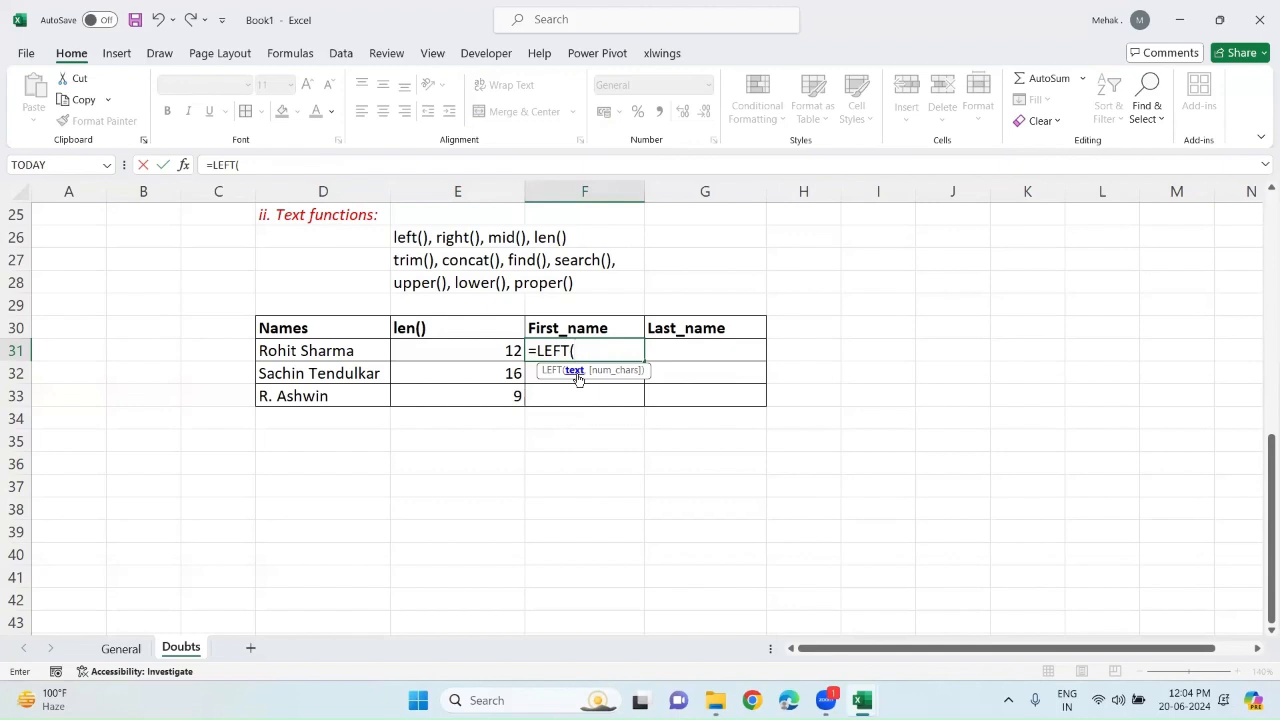
pyautogui.click(355, 354)
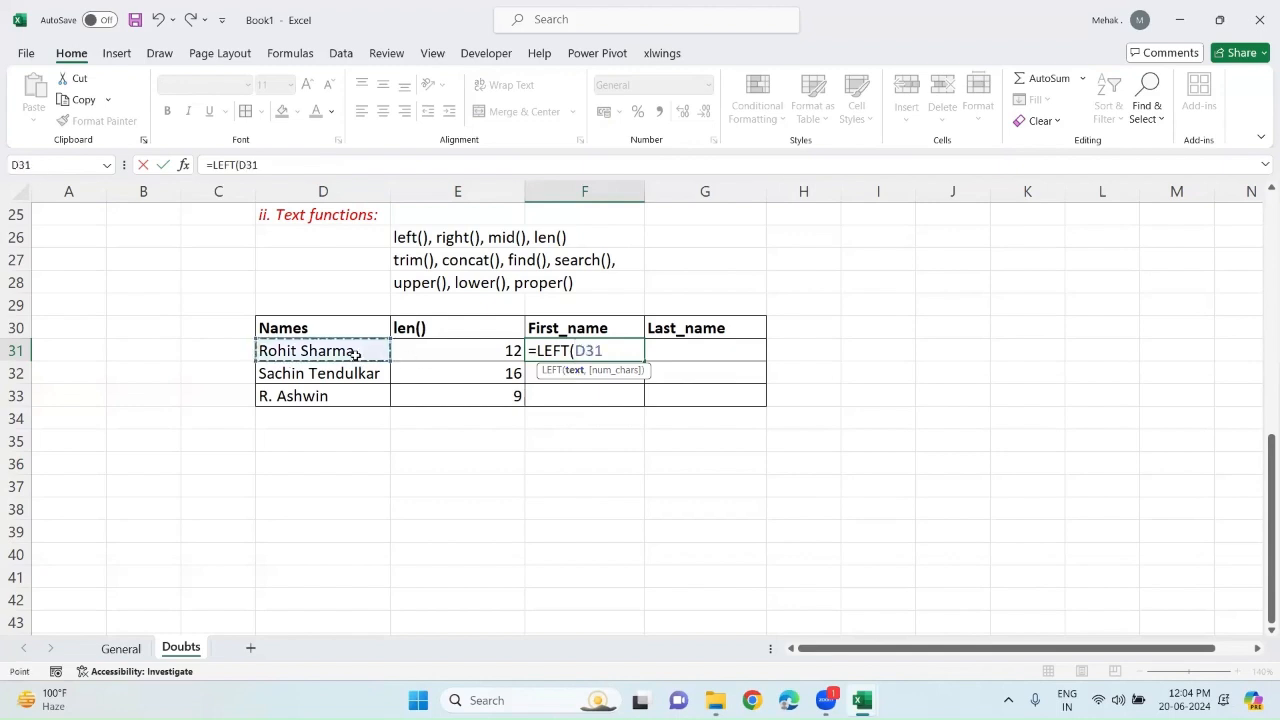
pyautogui.press('F4')
pyautogui.press('F4')
pyautogui.press('F4')
pyautogui.write(',')
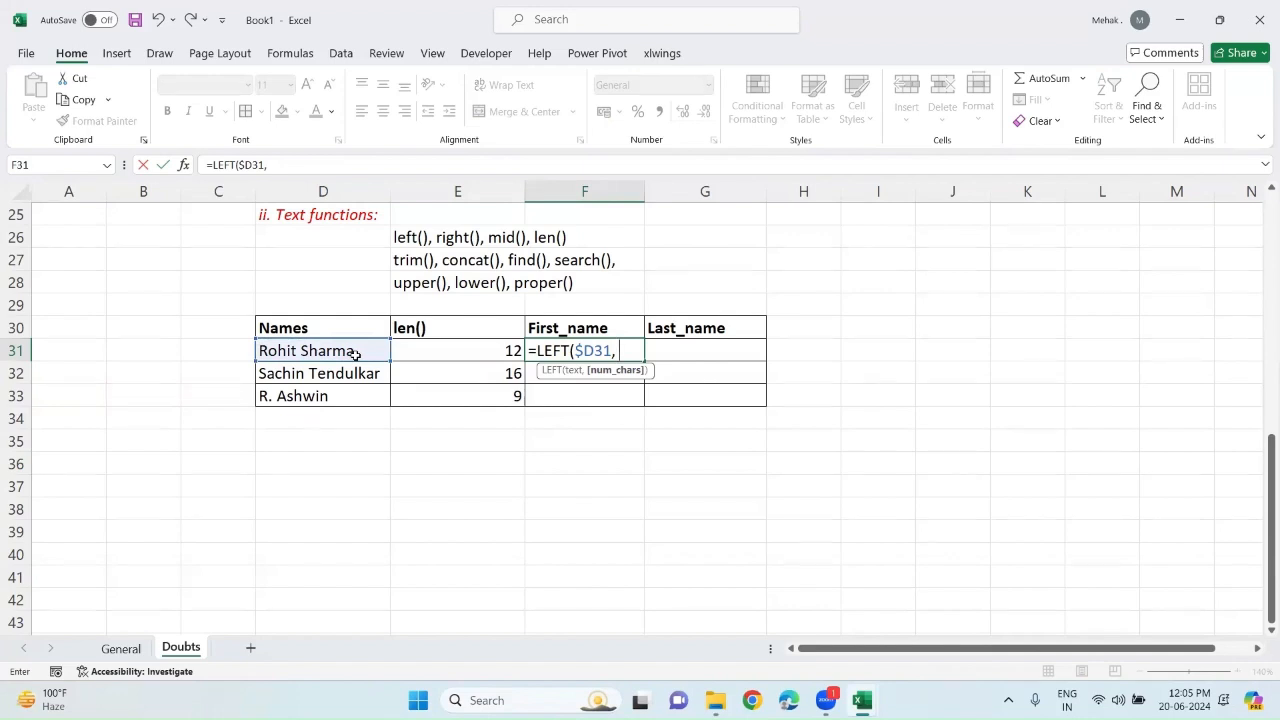
pyautogui.write('5)')
pyautogui.press('Return')
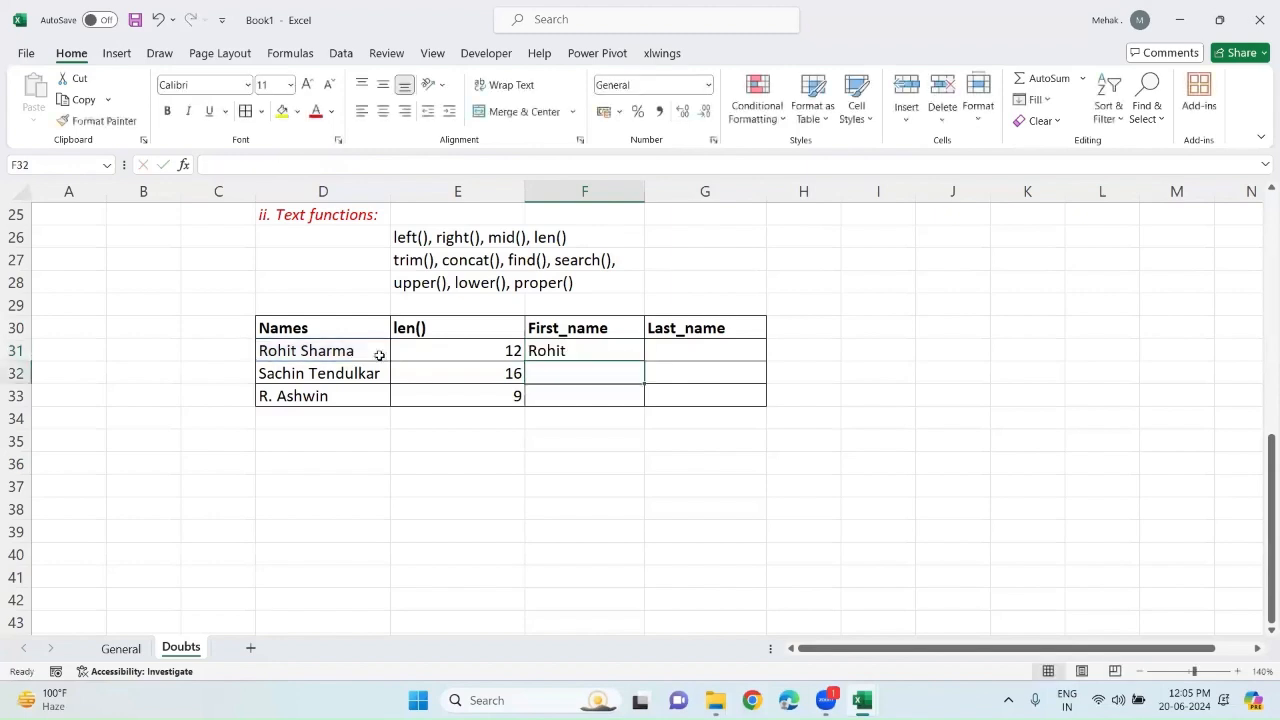
# Try filling the LEFT formula from F31 down to F33, and undo the fill.
pyautogui.click(565, 352)
pyautogui.hotkey('shift', 'Down')
pyautogui.hotkey('shift', 'Down')
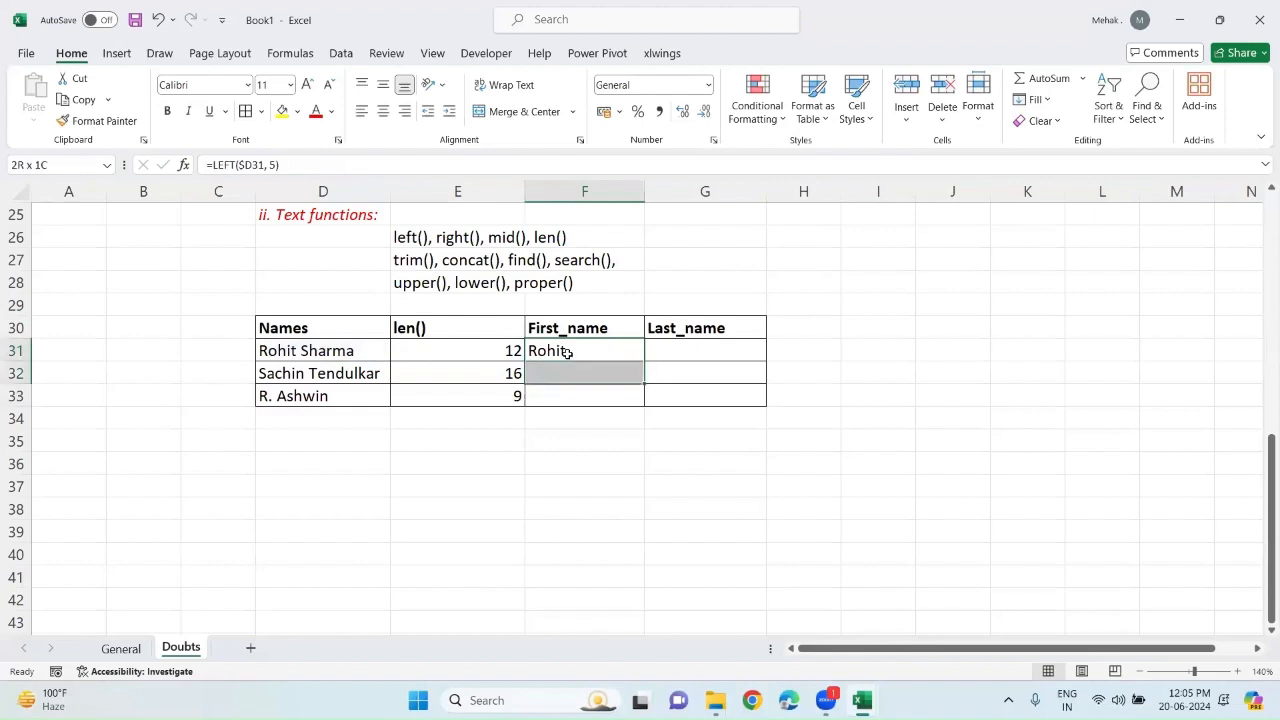
pyautogui.hotkey('ctrl', 'd')
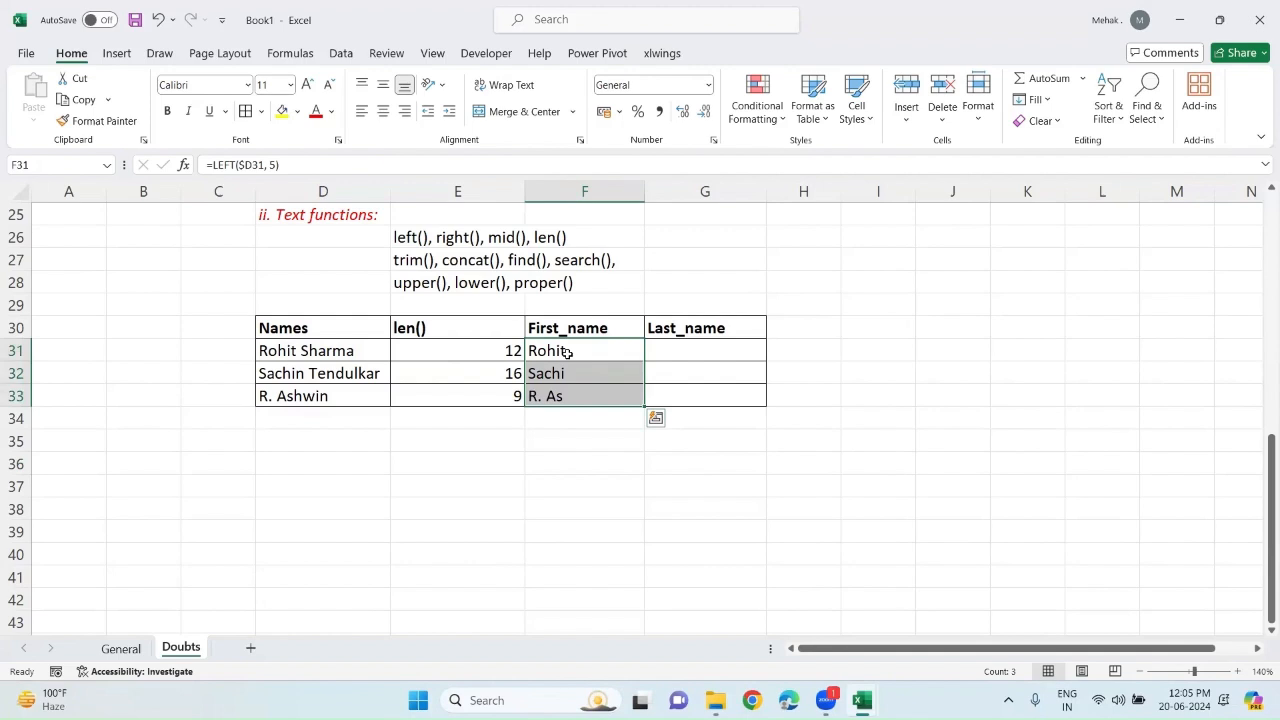
pyautogui.hotkey('ctrl', 'z')
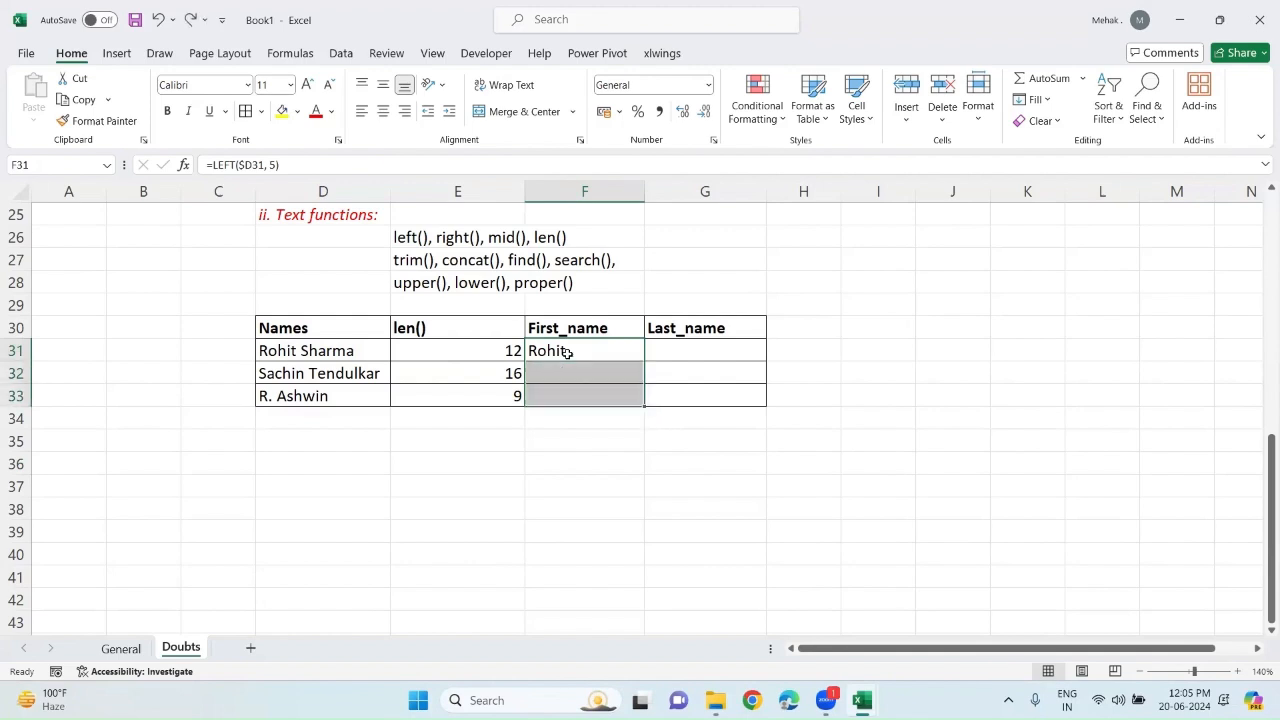
# Inspect the arguments of the LEFT formula in F31.
pyautogui.click(565, 352)
pyautogui.doubleClick(634, 351)
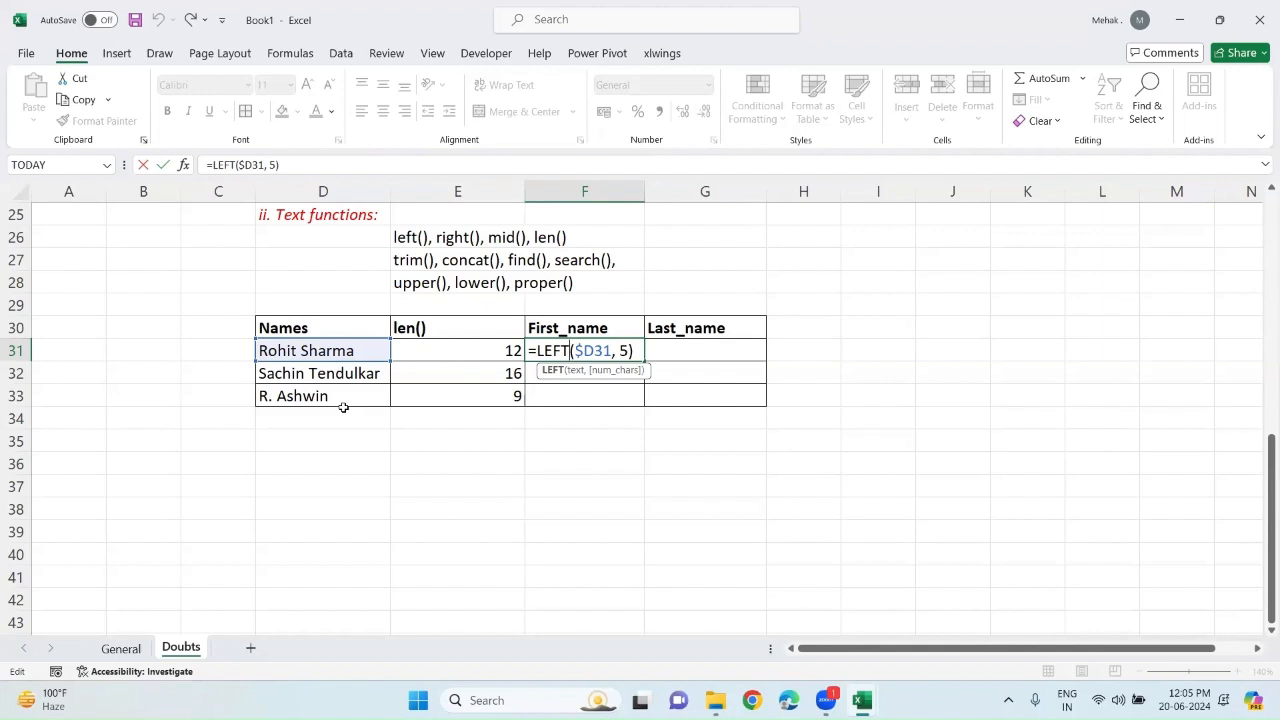
pyautogui.click(349, 504)
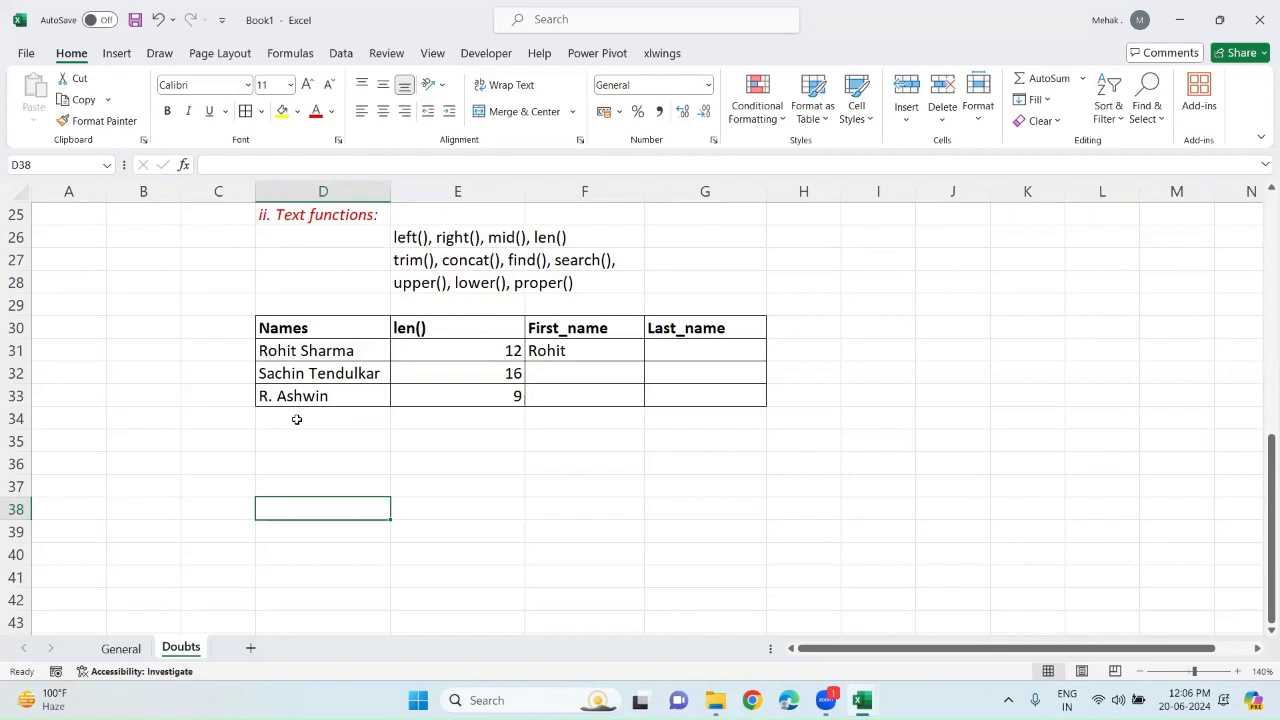
# Add the heading "Pos. Space" in H30, beside Last_name.
pyautogui.click(791, 329)
pyautogui.write('S')
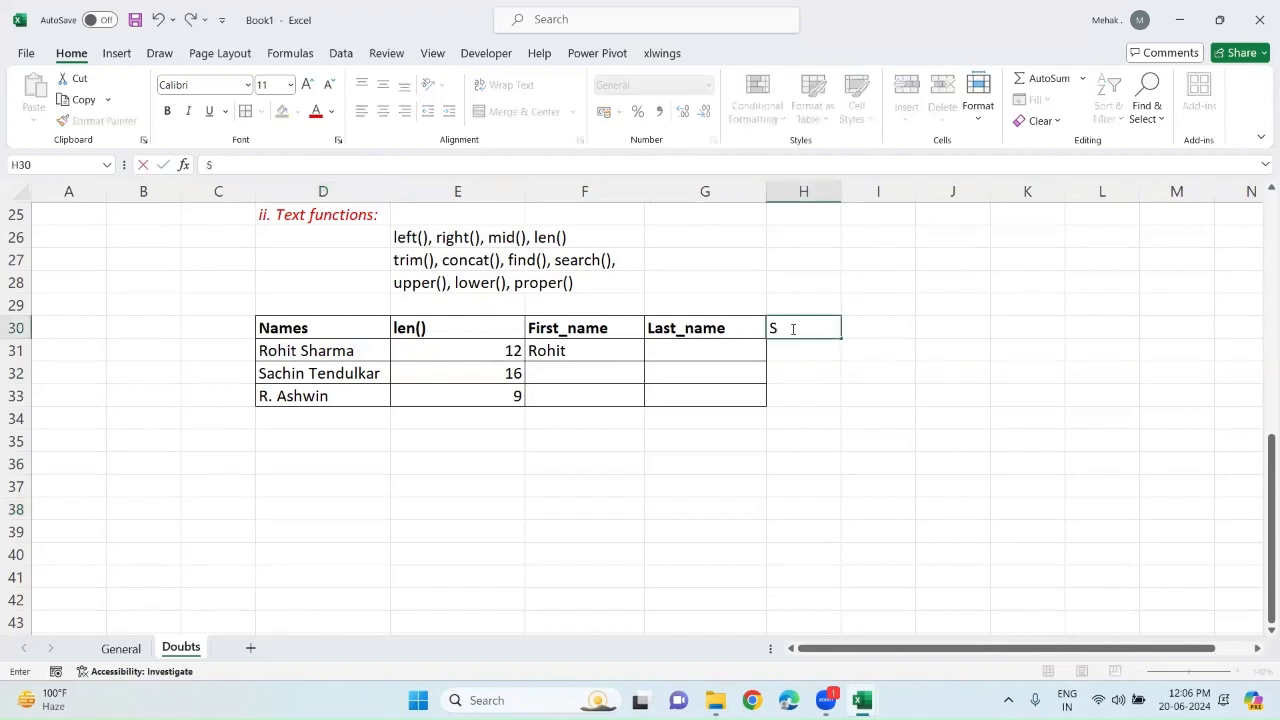
pyautogui.press('BackSpace')
pyautogui.write('Pos. Space')
pyautogui.press('Return')
pyautogui.press('Up')
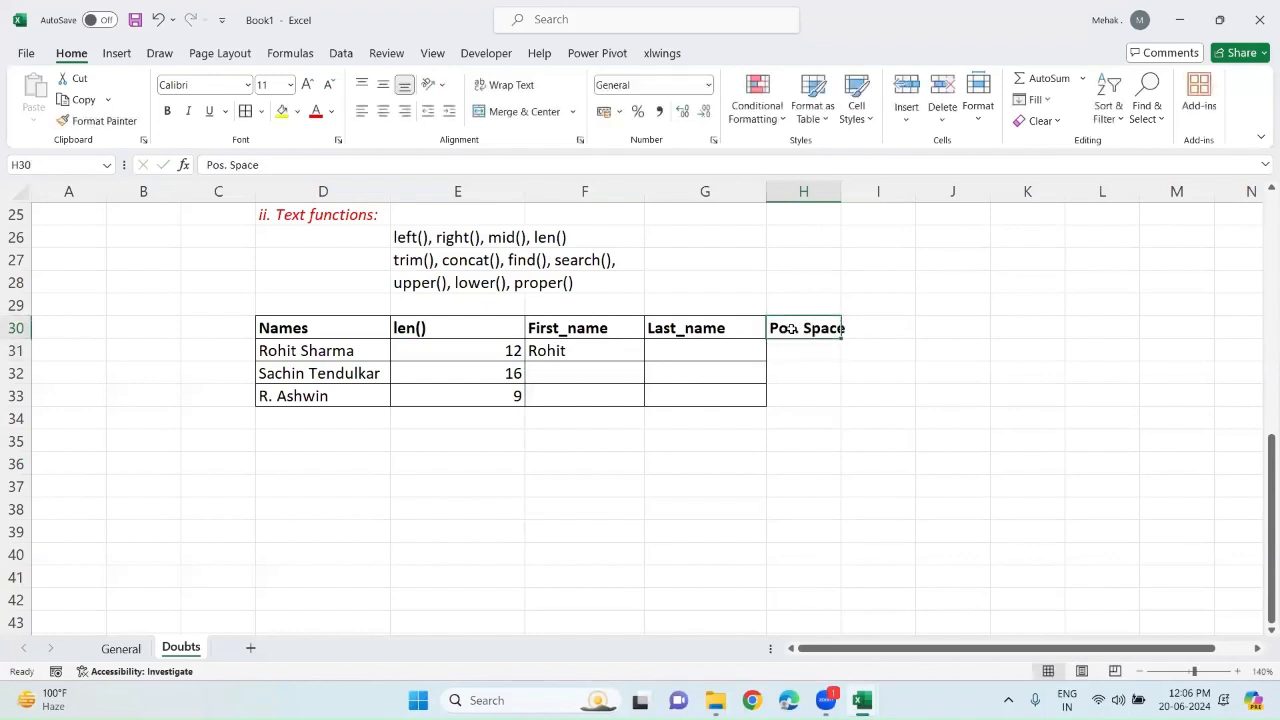
# Apply all borders to H30:H33 and widen column H to fit its heading.
pyautogui.hotkey('shift', 'Down')
pyautogui.hotkey('shift', 'Down')
pyautogui.hotkey('shift', 'Down')
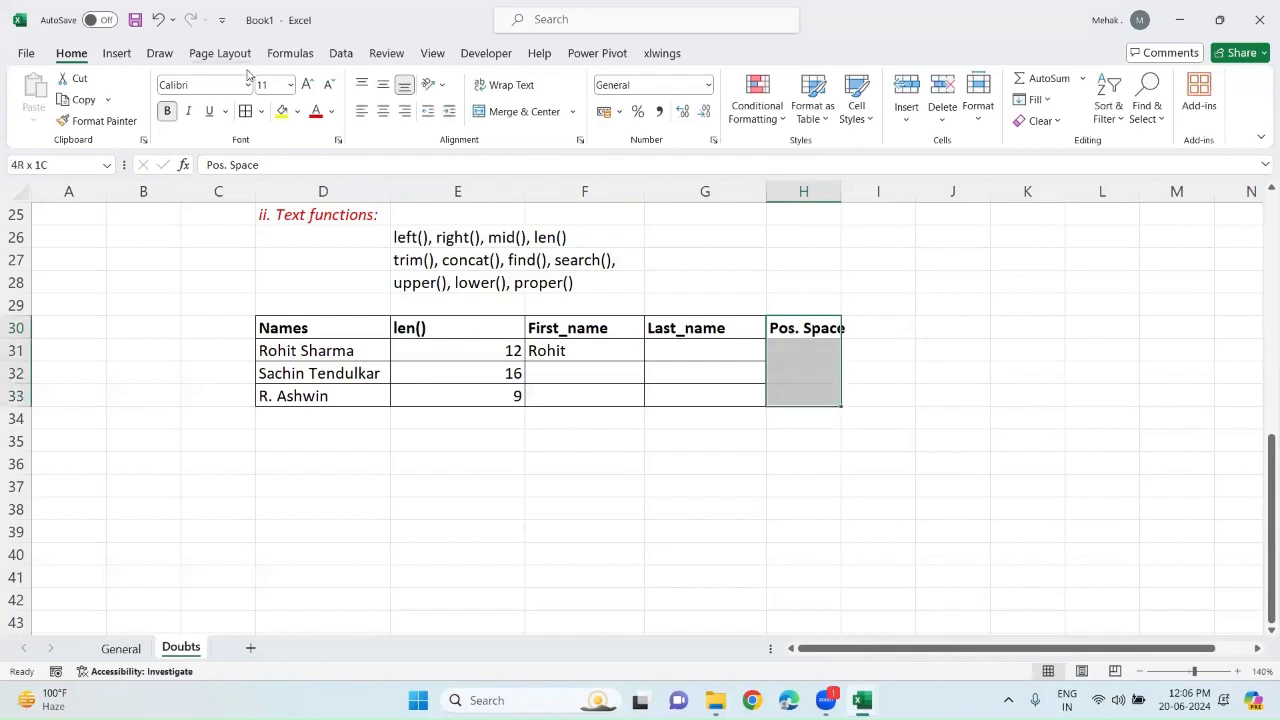
pyautogui.click(250, 116)
pyautogui.moveTo(845, 195); pyautogui.dragTo(885, 202)
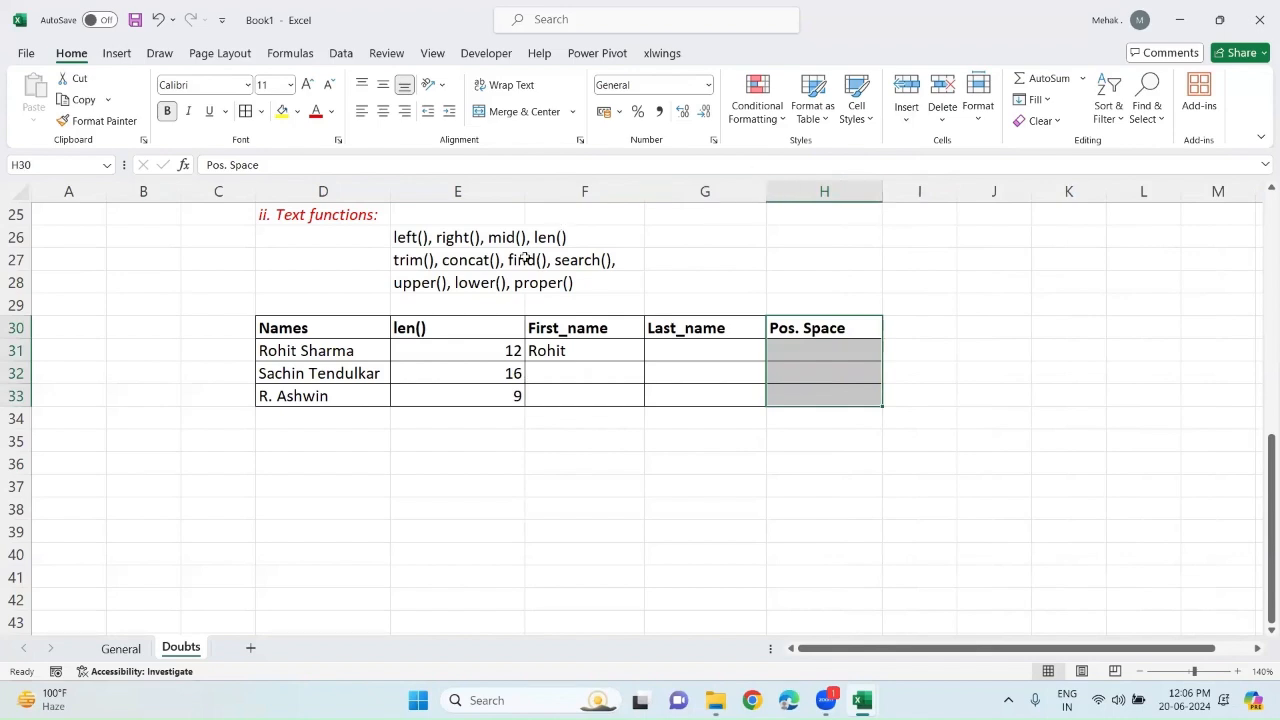
# Enter the label "Find()" in H29, above the Pos. Space heading.
pyautogui.click(523, 260)
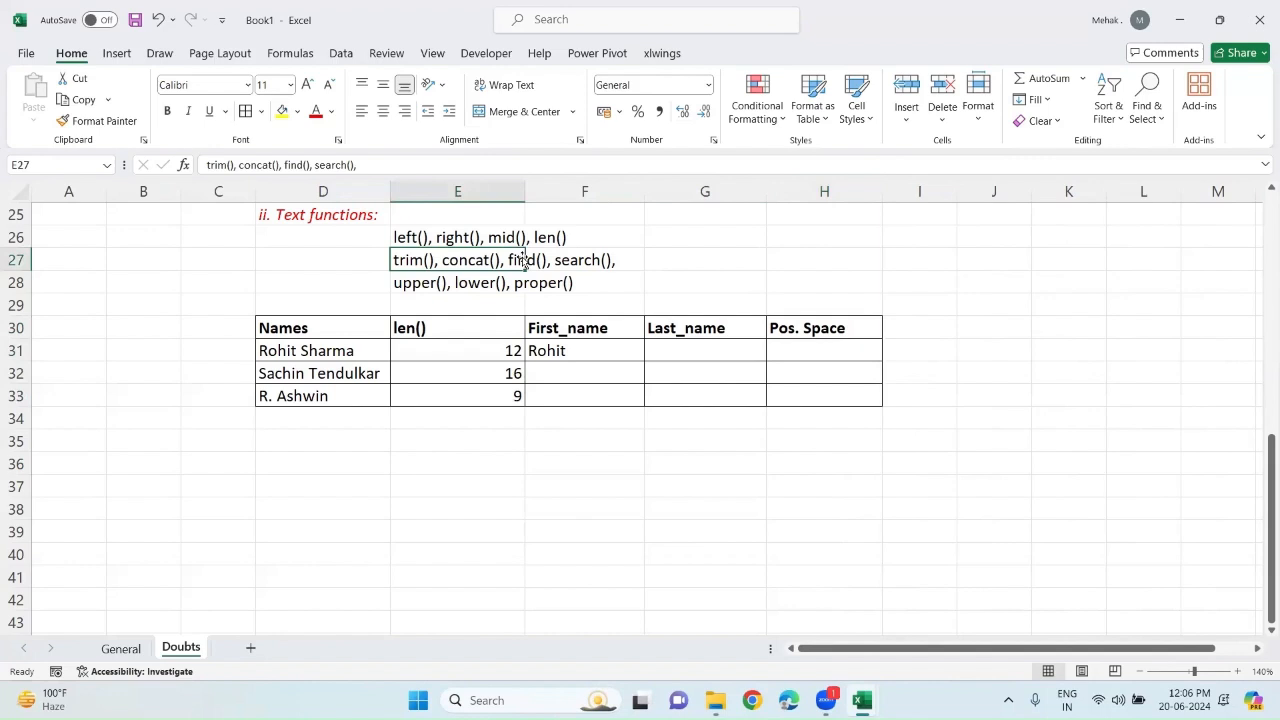
pyautogui.click(802, 308)
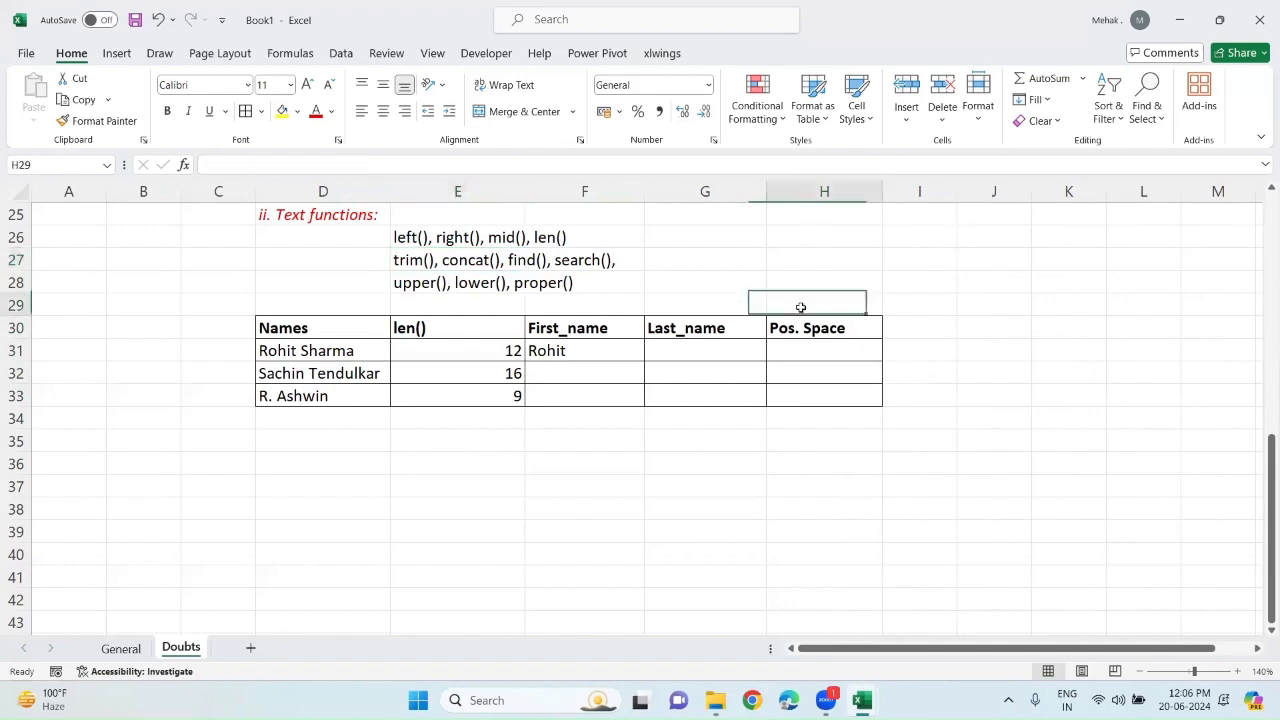
pyautogui.write('Fins')
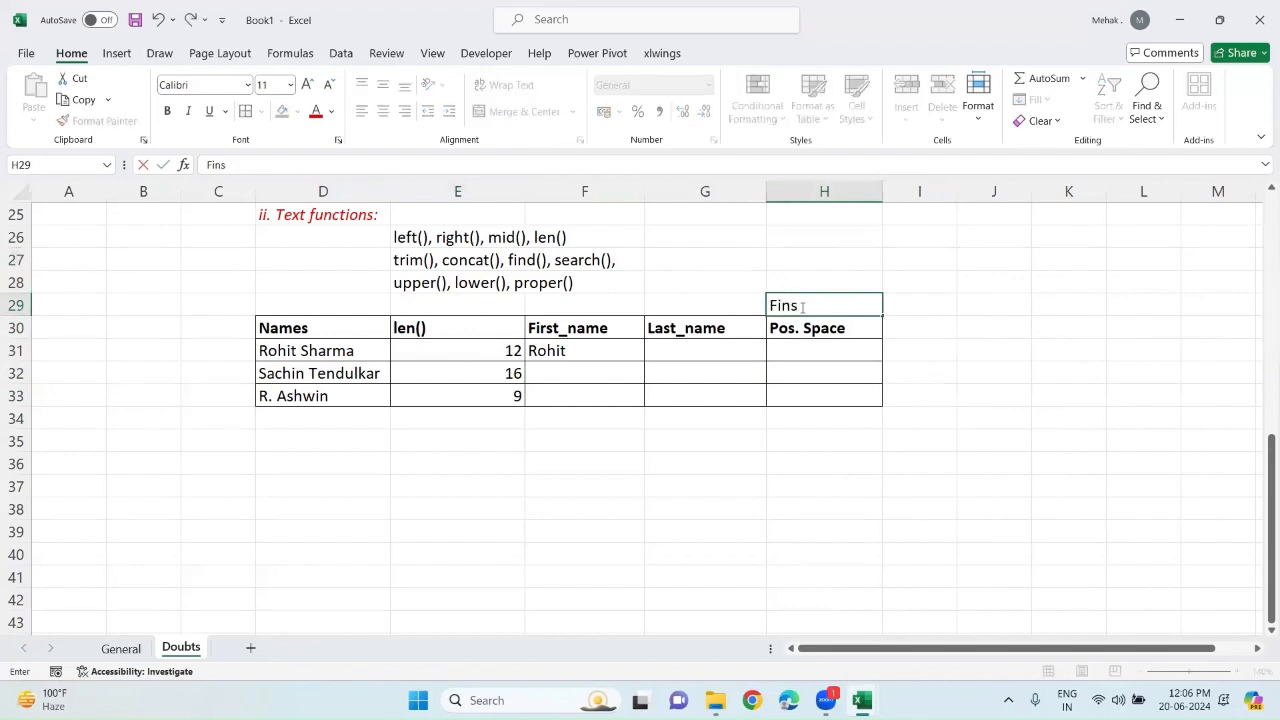
pyautogui.press('BackSpace')
pyautogui.write('d()')
pyautogui.press('Return')
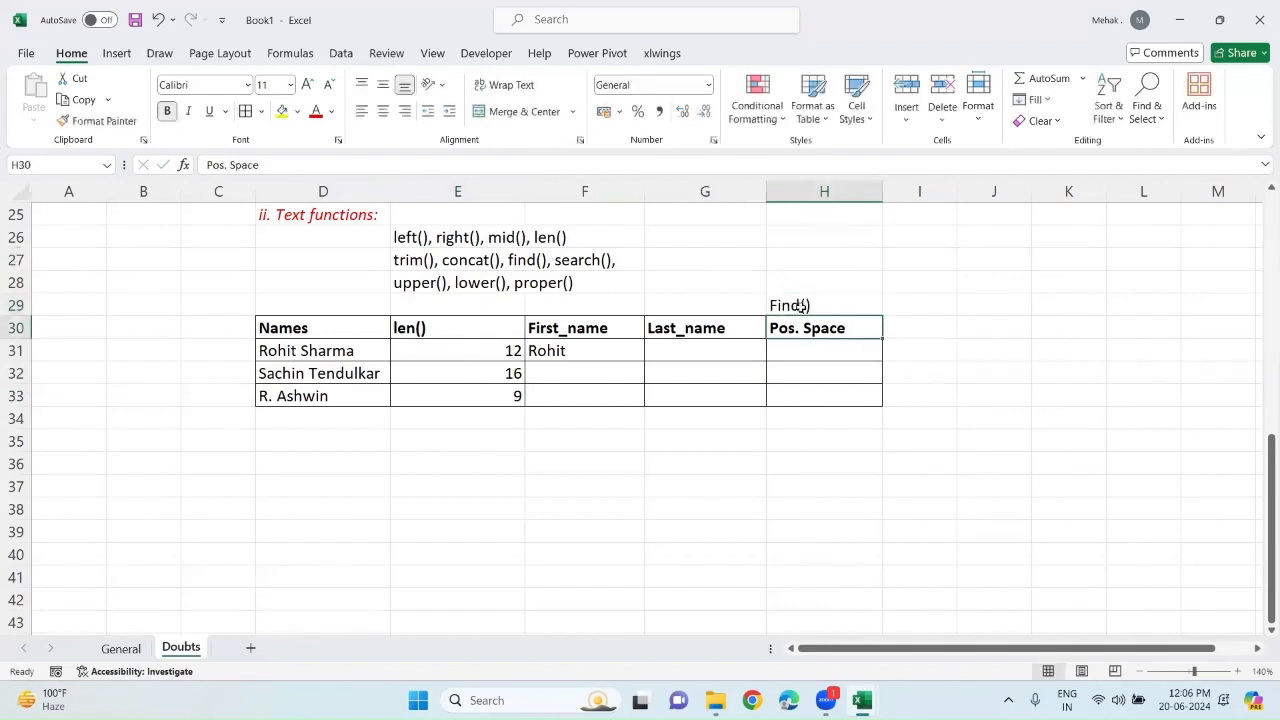
# Format the Find() label in H29 as bold red text.
pyautogui.hotkey('ctrl', 'b')
pyautogui.hotkey('ctrl', 'b')
pyautogui.click(802, 306)
pyautogui.hotkey('ctrl', 'b')
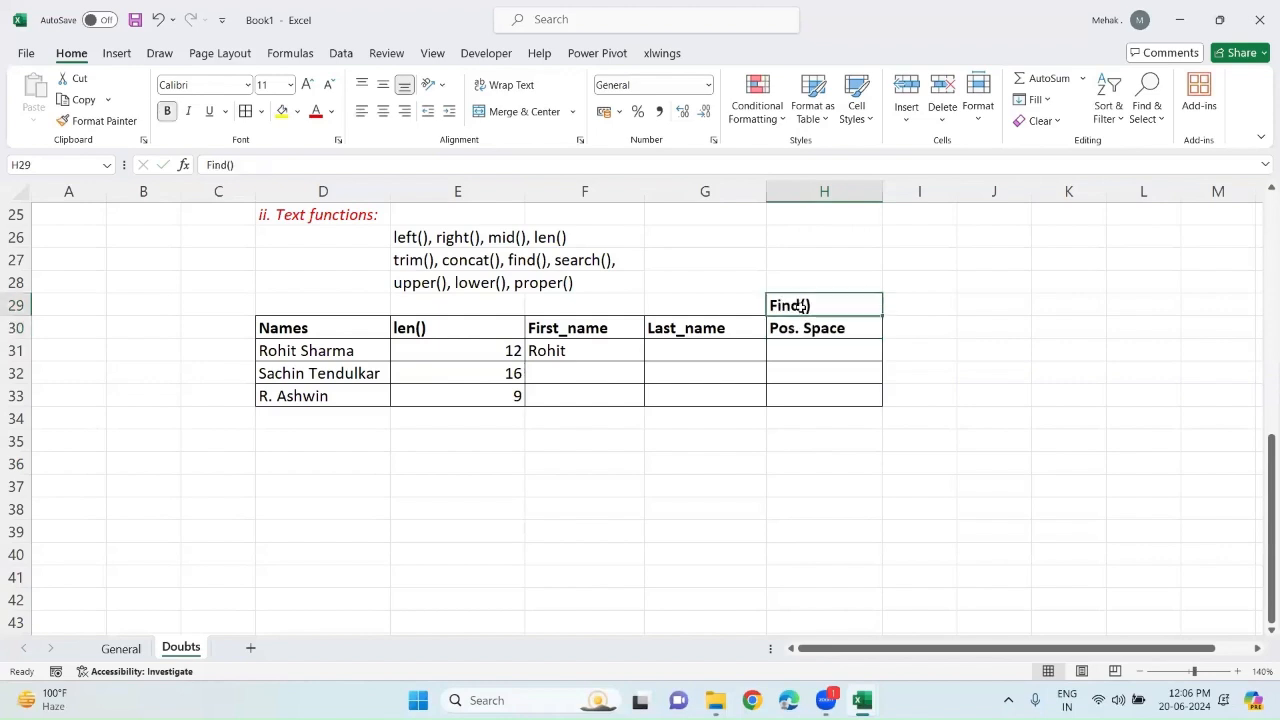
pyautogui.click(315, 115)
# Write the formula =FIND("",$D31) in H31 under Pos. Space, locking only the column of the name reference.
pyautogui.click(792, 354)
pyautogui.write('=')
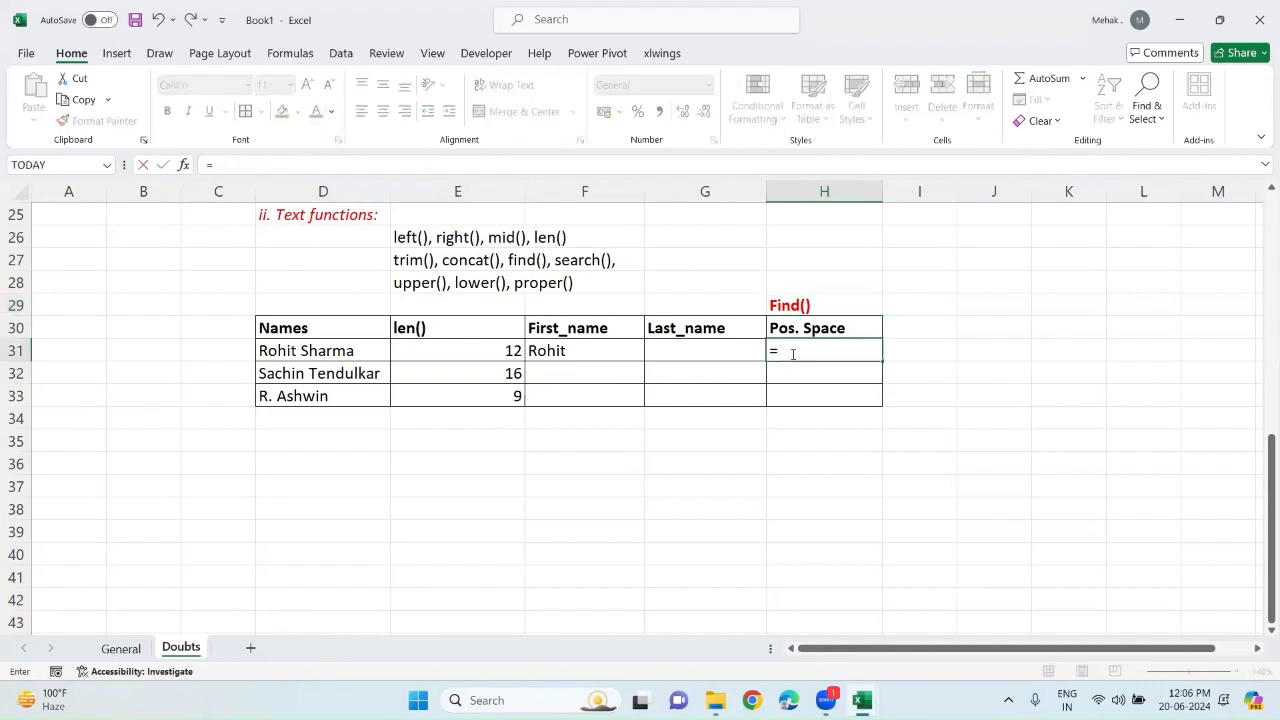
pyautogui.write('find')
pyautogui.press('Tab')
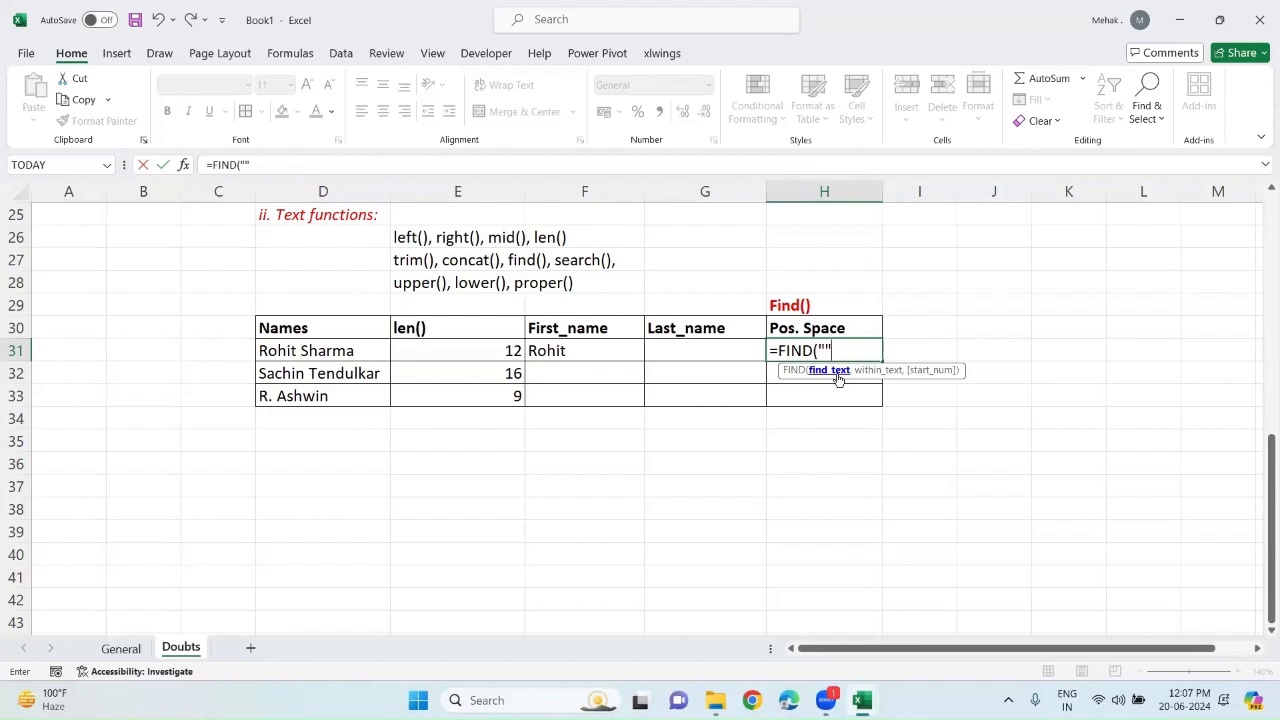
pyautogui.write(',')
pyautogui.click(343, 352)
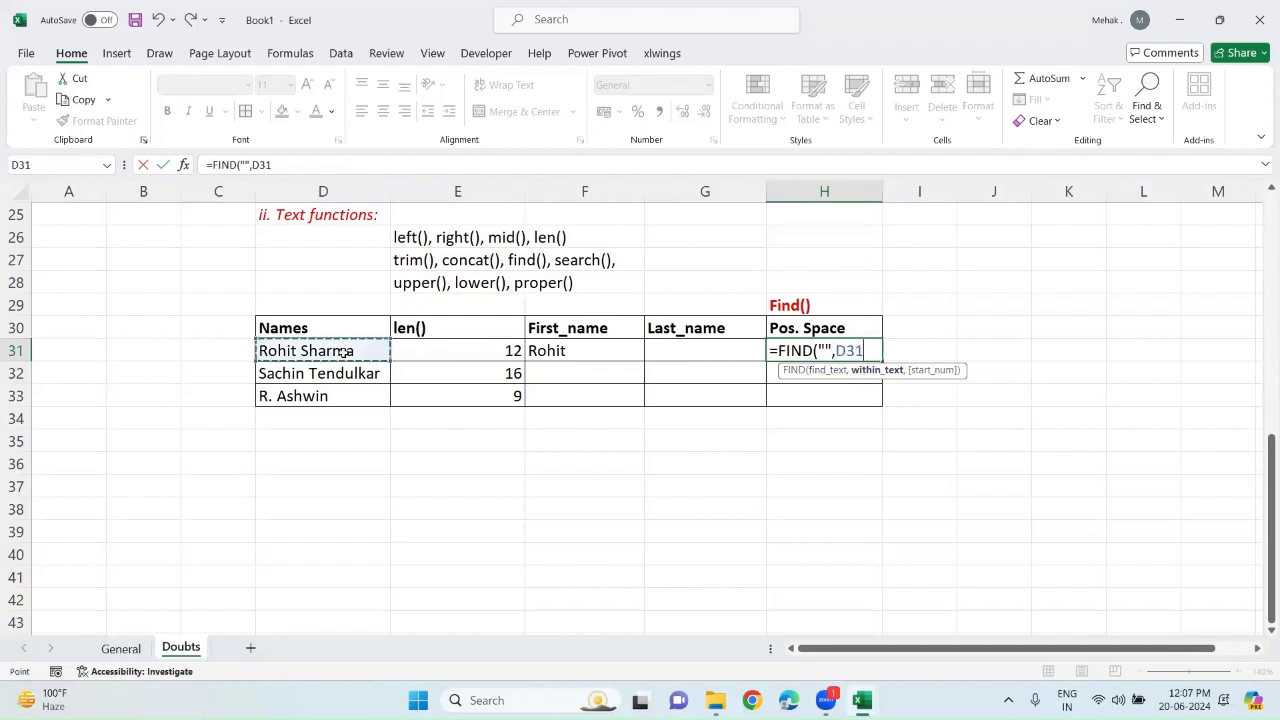
pyautogui.press('F4')
pyautogui.press('F4')
pyautogui.press('F4')
pyautogui.write(',')
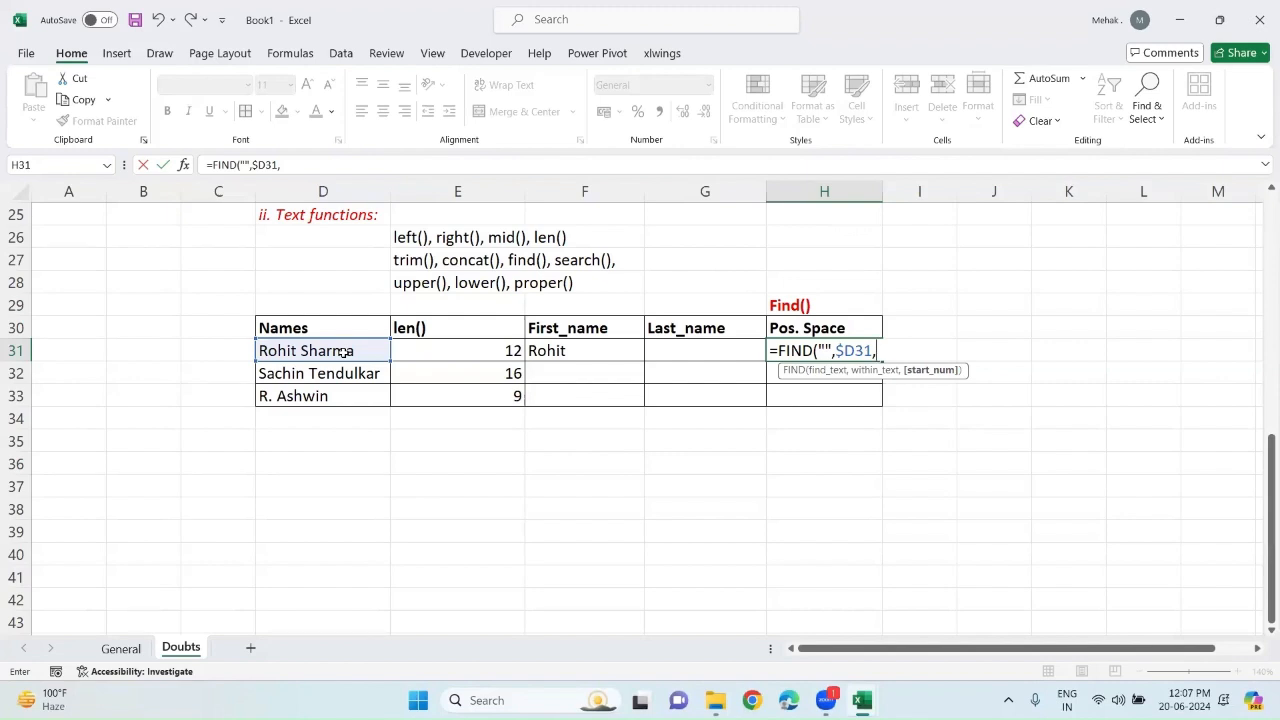
pyautogui.press('BackSpace')
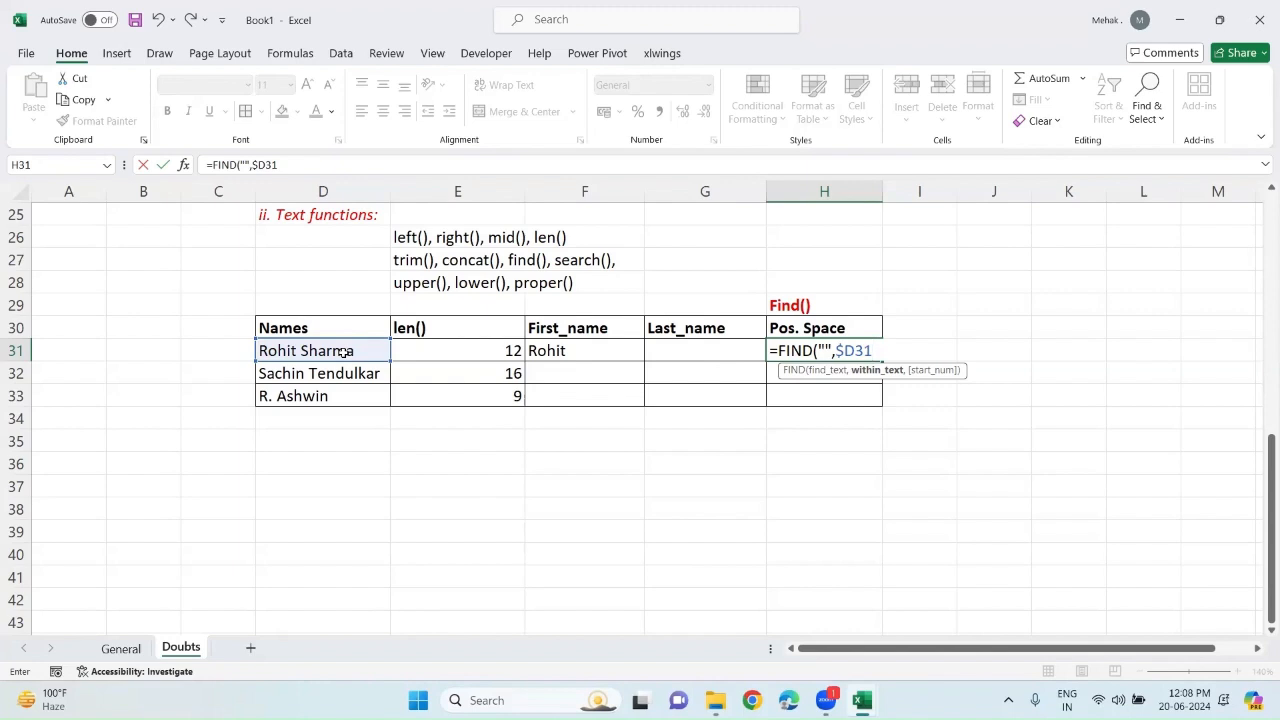
pyautogui.write(')')
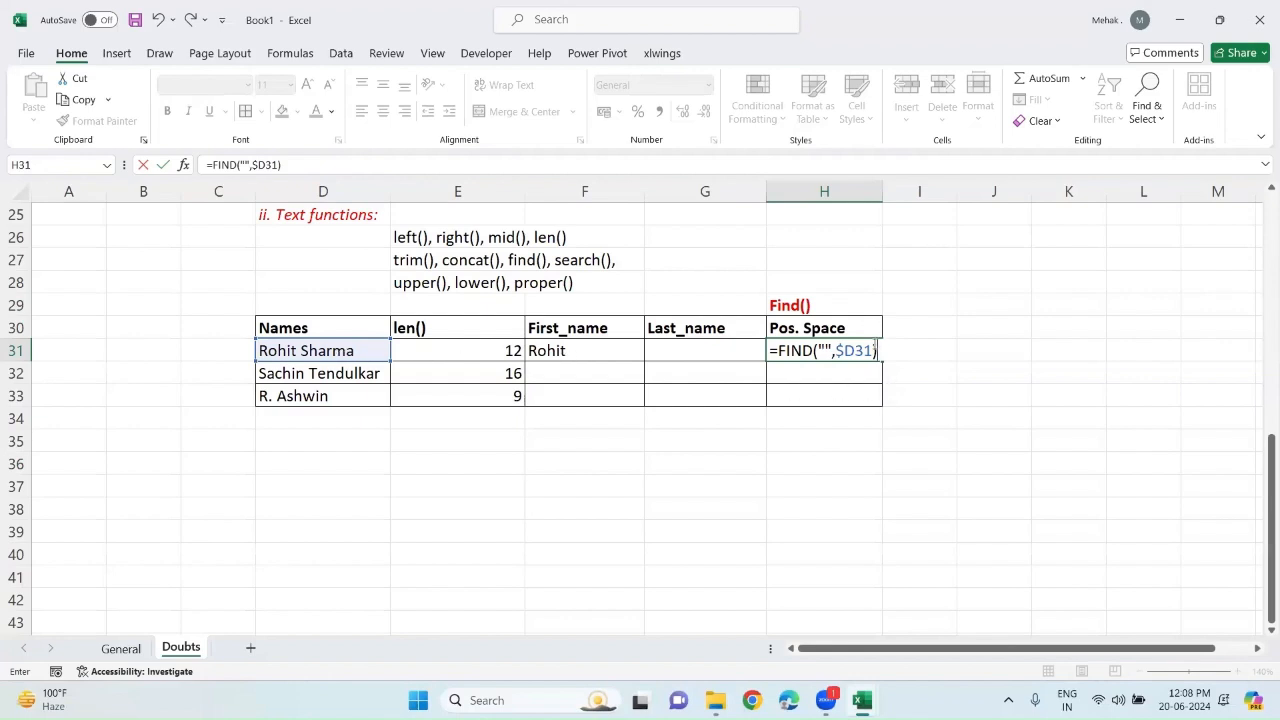
# Insert a space between the quotation marks in H31 so the formula reads =FIND(" ",$D31).
pyautogui.moveTo(785, 346); pyautogui.dragTo(764, 346)
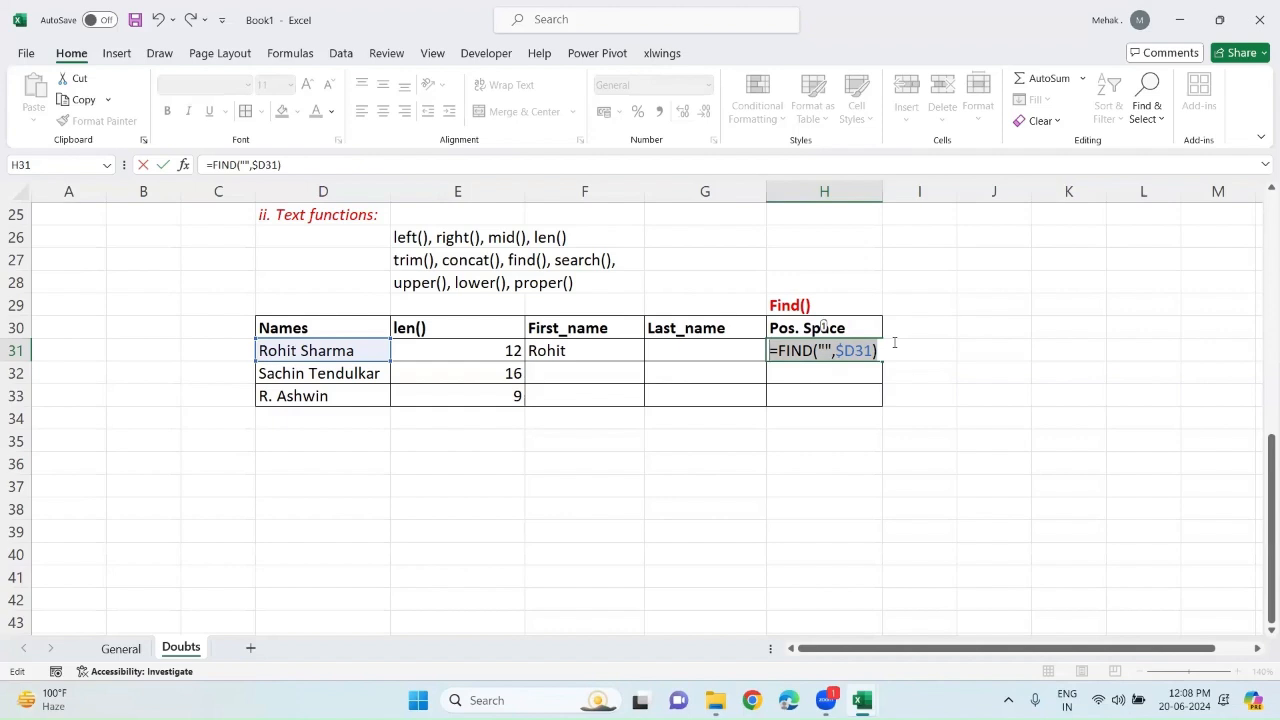
pyautogui.click(825, 350)
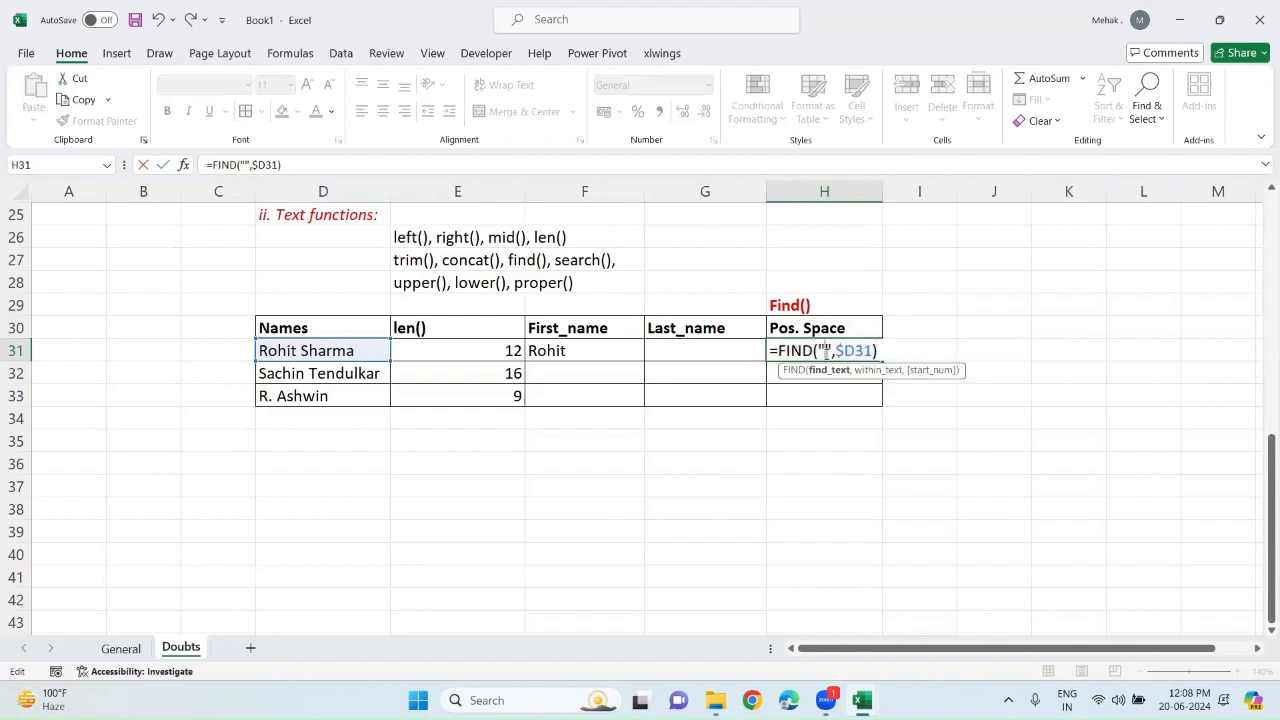
pyautogui.moveTo(882, 350); pyautogui.dragTo(748, 349)
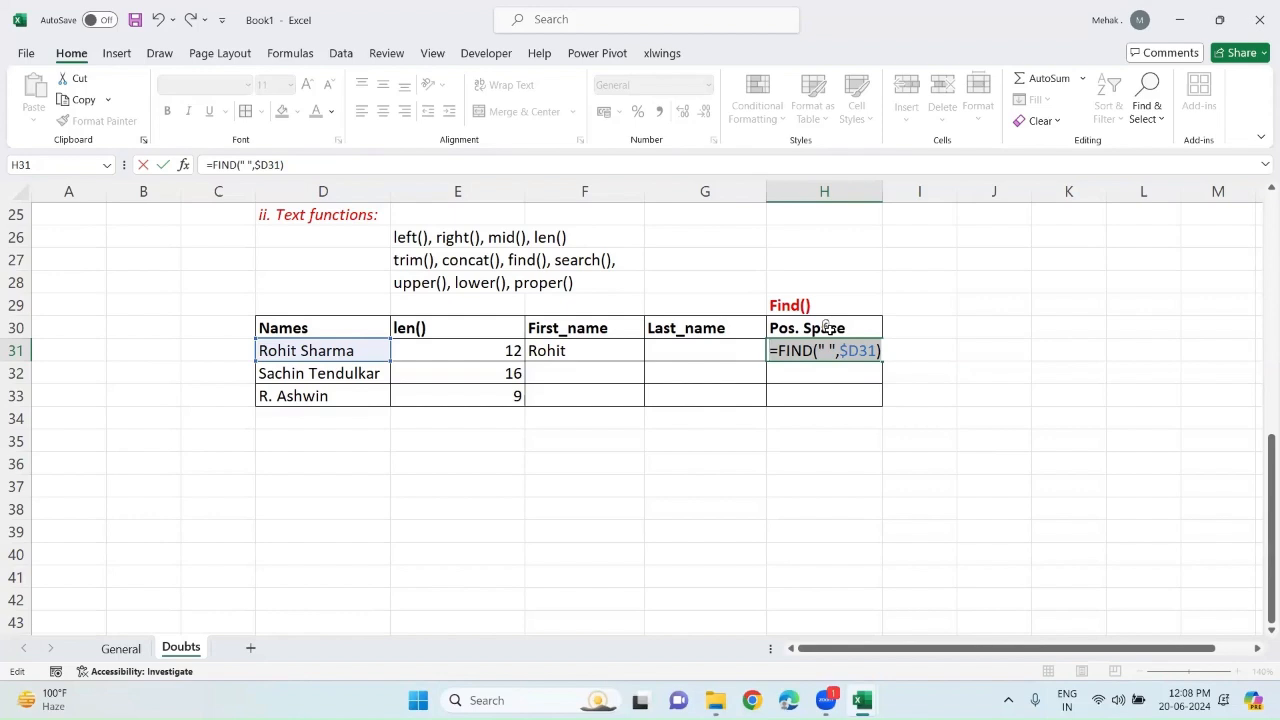
pyautogui.press('Return')
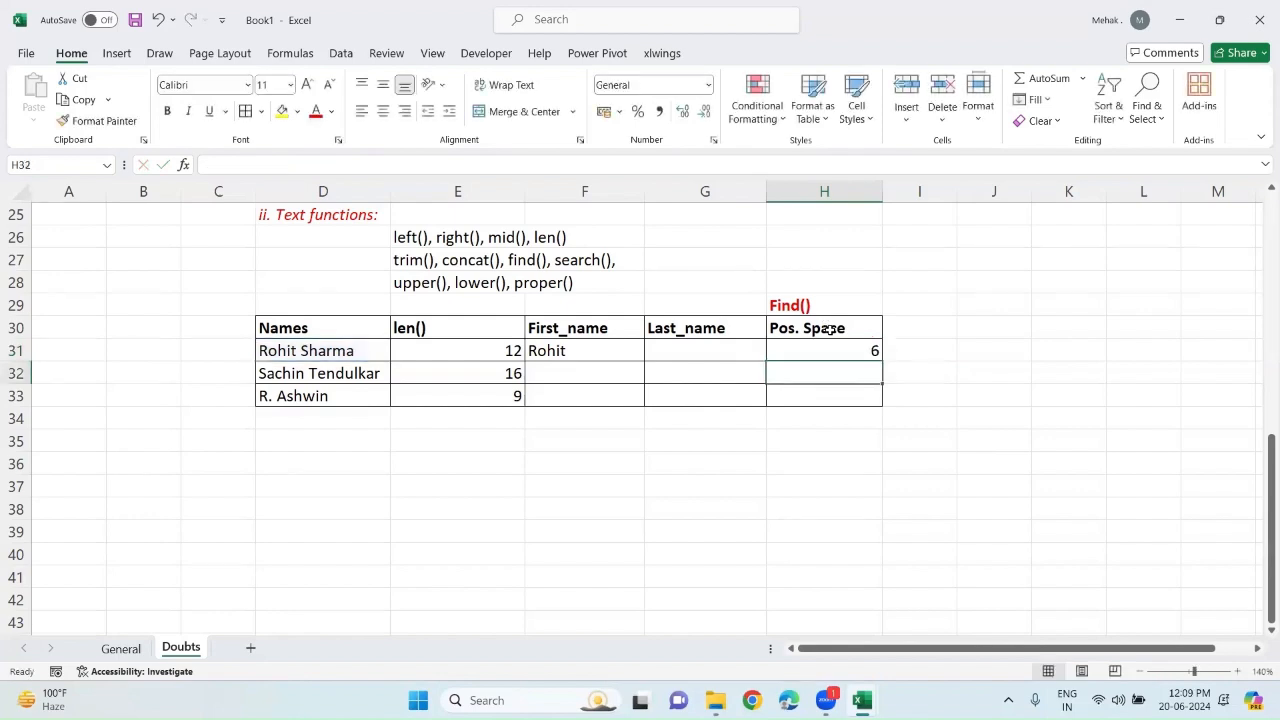
# Fill the FIND formula from H31 down through H33.
pyautogui.click(846, 341)
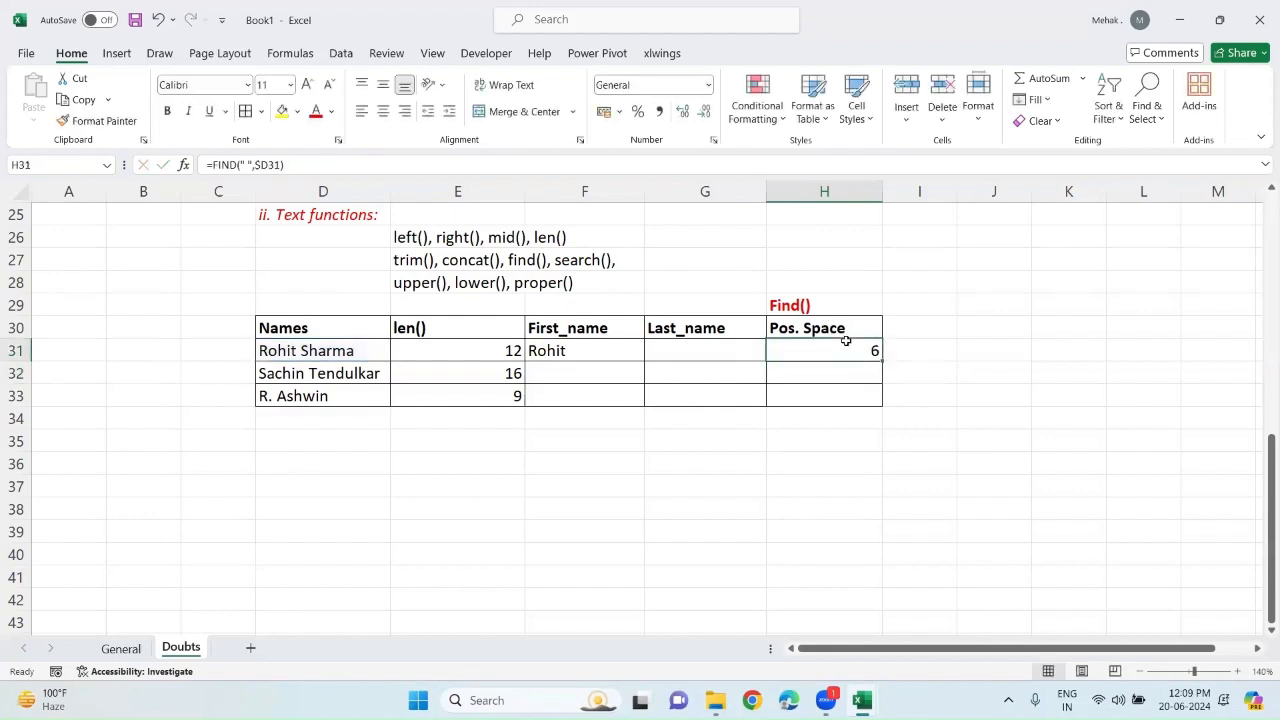
pyautogui.hotkey('shift', 'Down')
pyautogui.hotkey('shift', 'Down')
pyautogui.hotkey('ctrl', 'd')
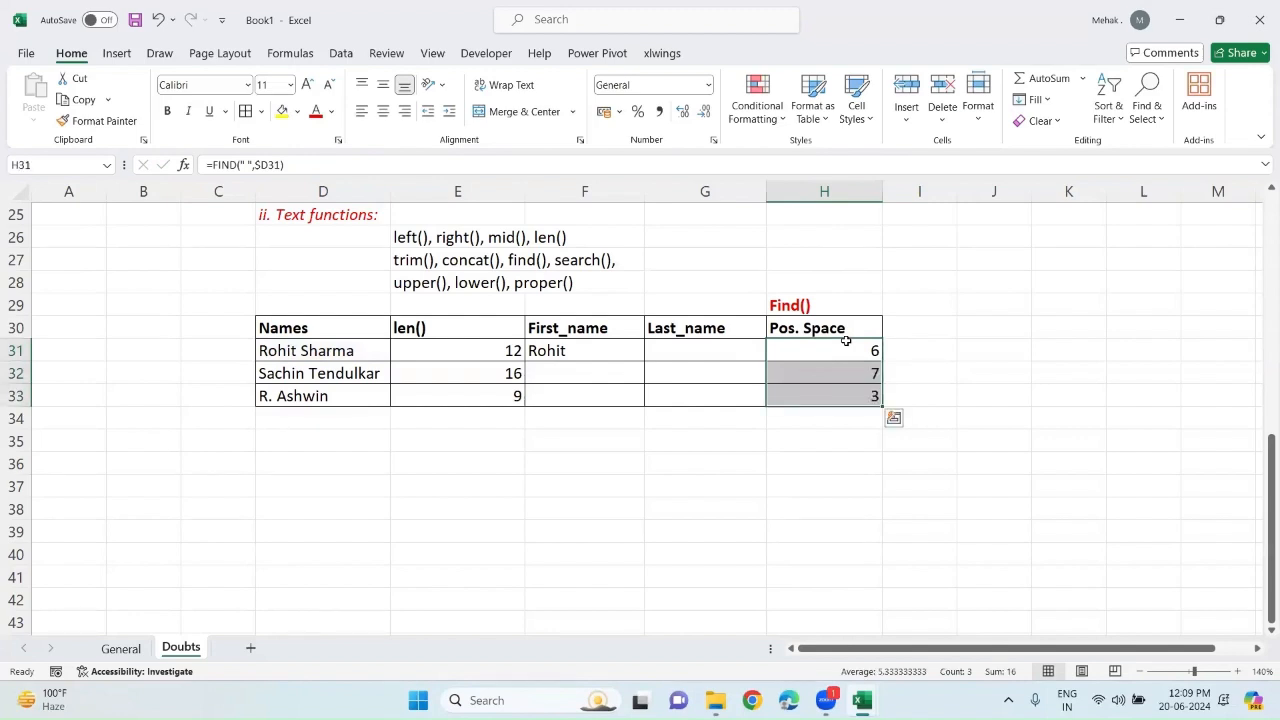
# Replace the fixed character count in F31's LEFT formula with H31, giving =LEFT($D31, H31).
pyautogui.doubleClick(585, 350)
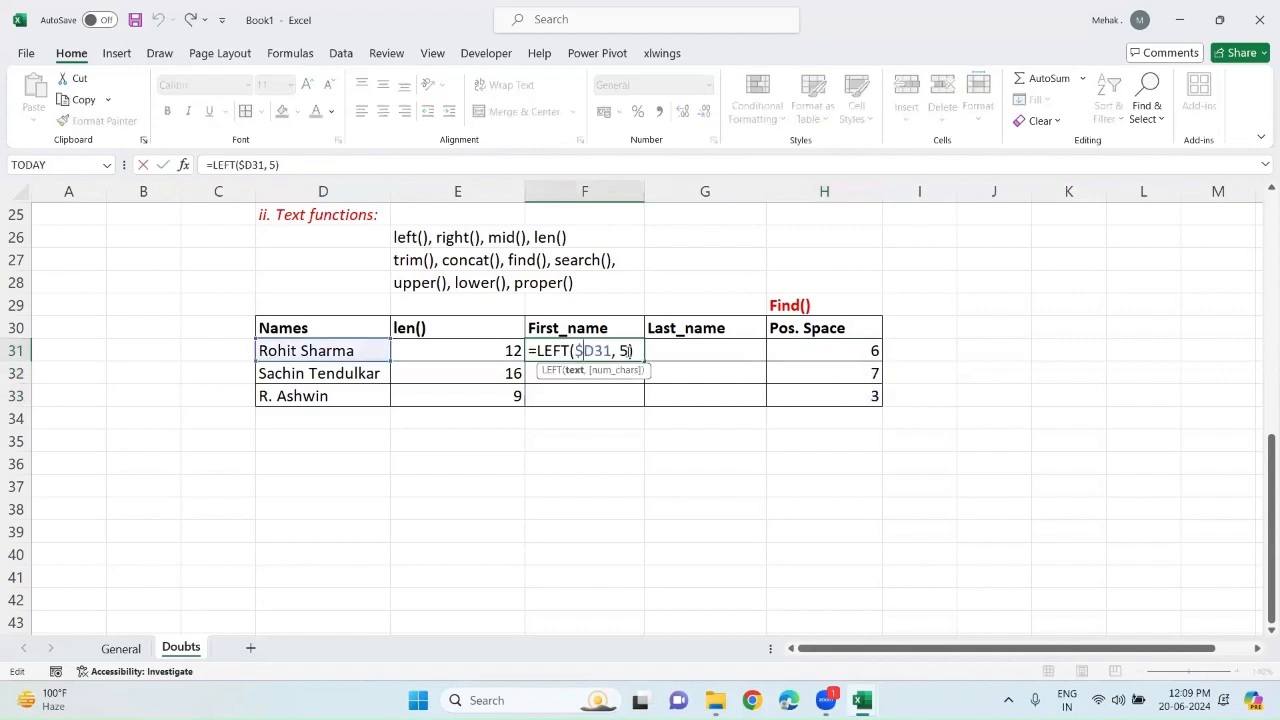
pyautogui.click(627, 350)
pyautogui.press('BackSpace')
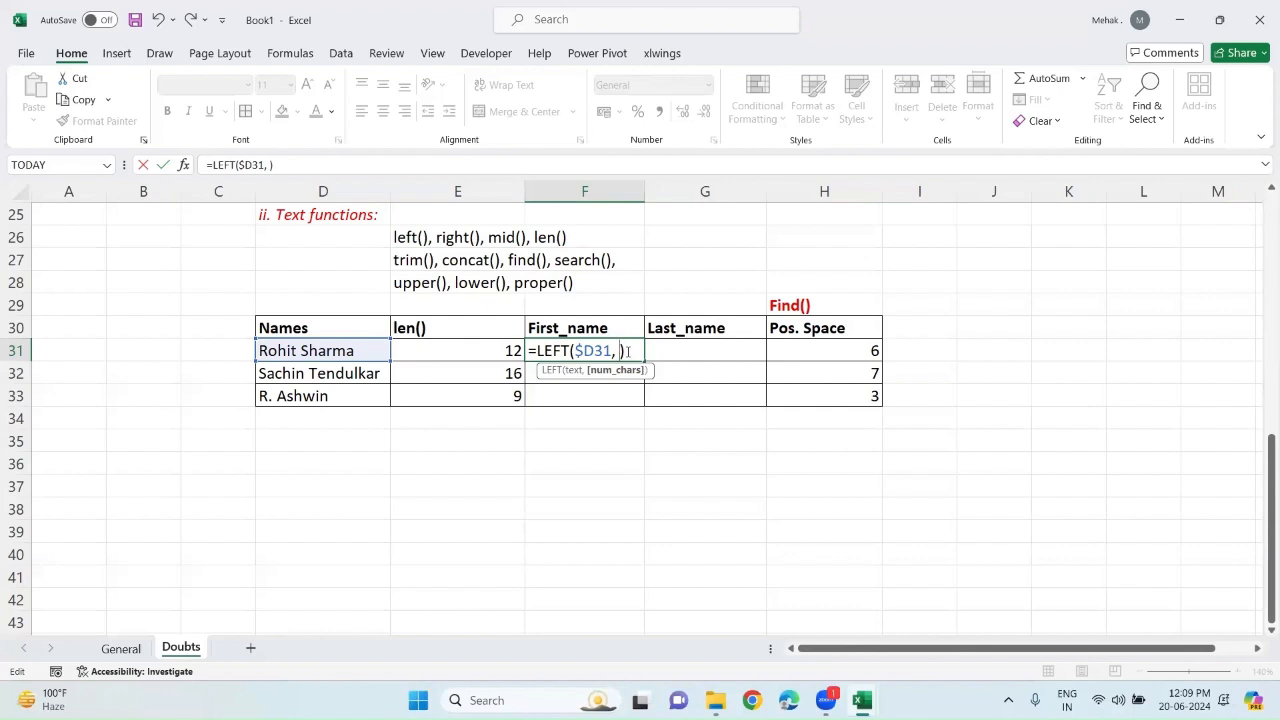
pyautogui.click(838, 345)
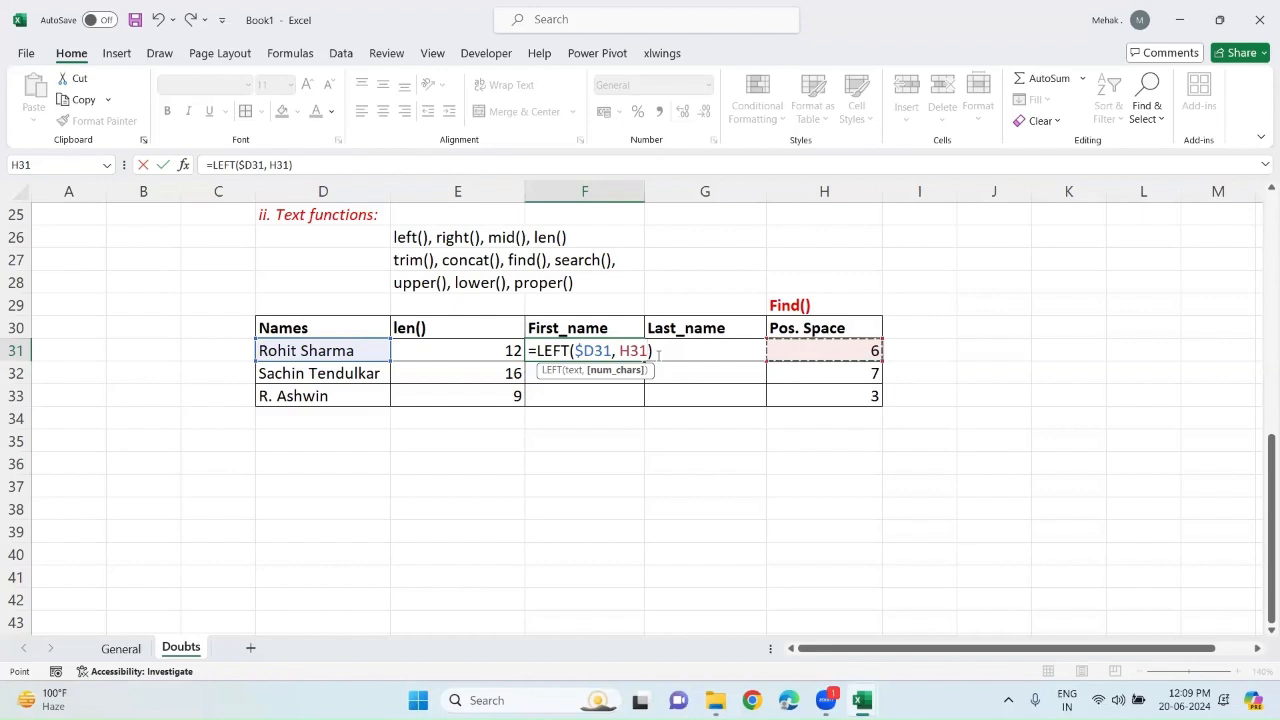
pyautogui.press('Return')
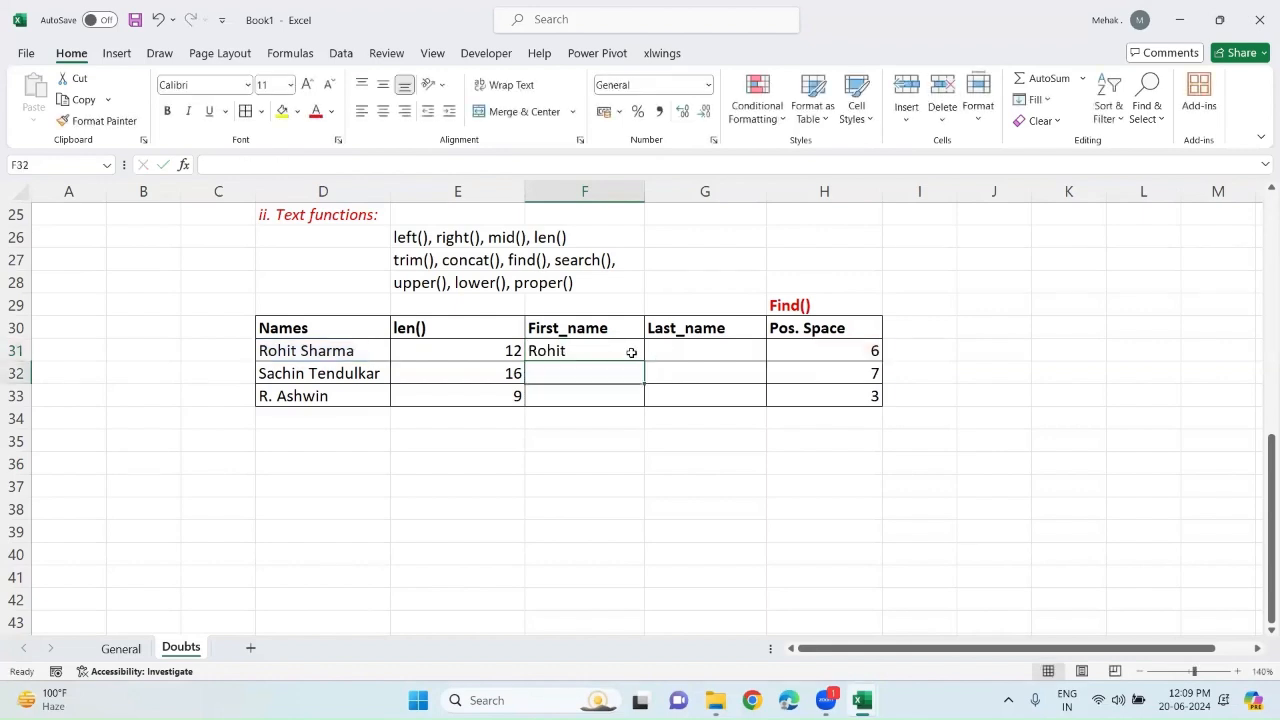
pyautogui.click(629, 351)
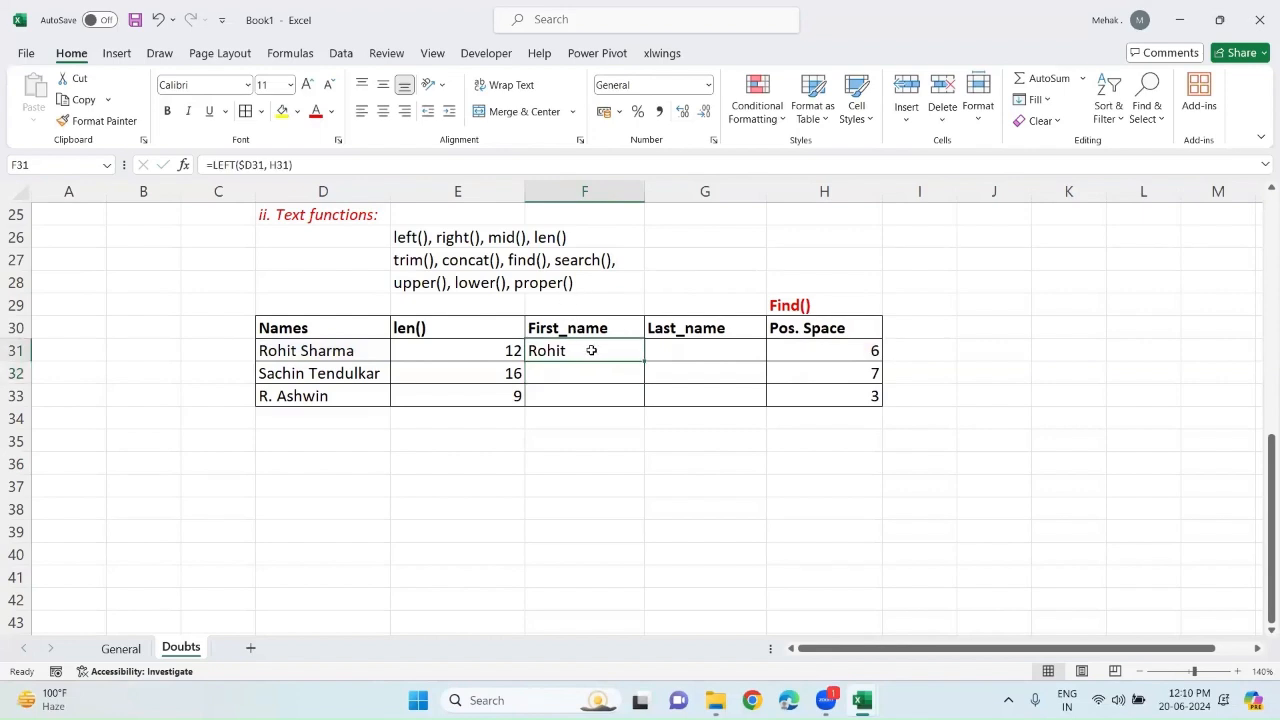
# Check the length of the extracted first name with =LEN(F31) in F36, and clear that cell.
pyautogui.click(576, 459)
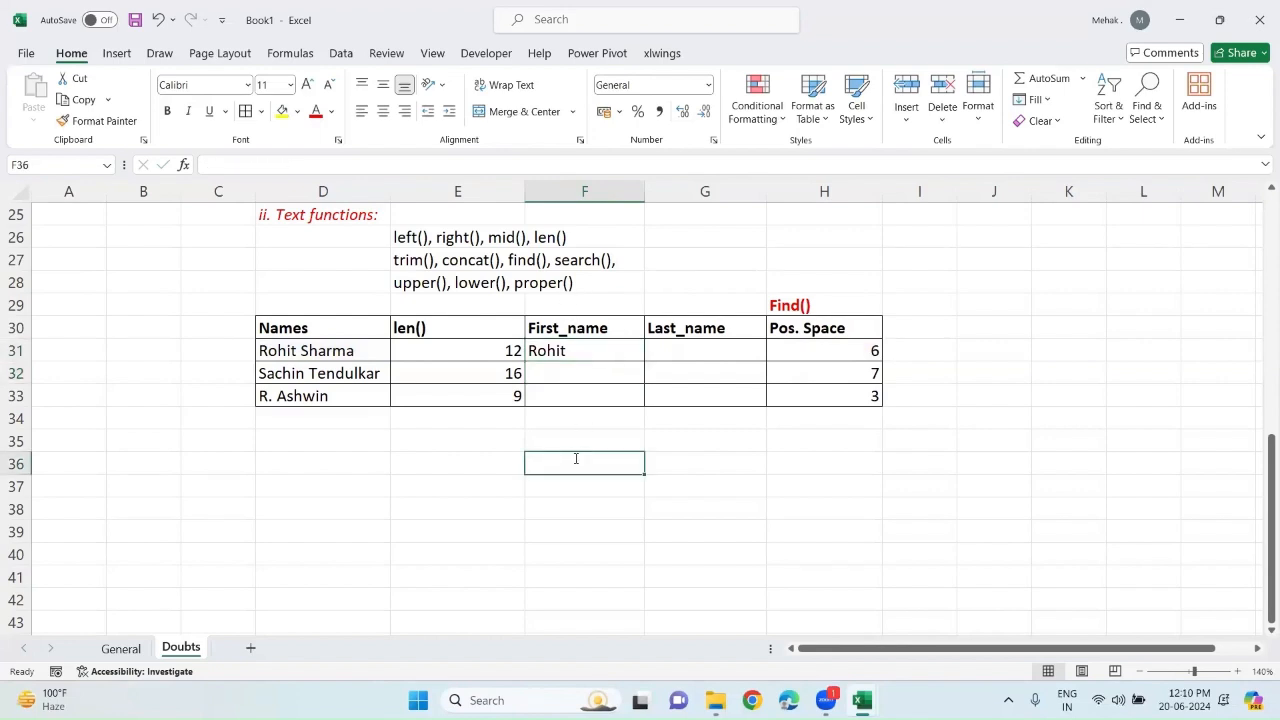
pyautogui.write('=len')
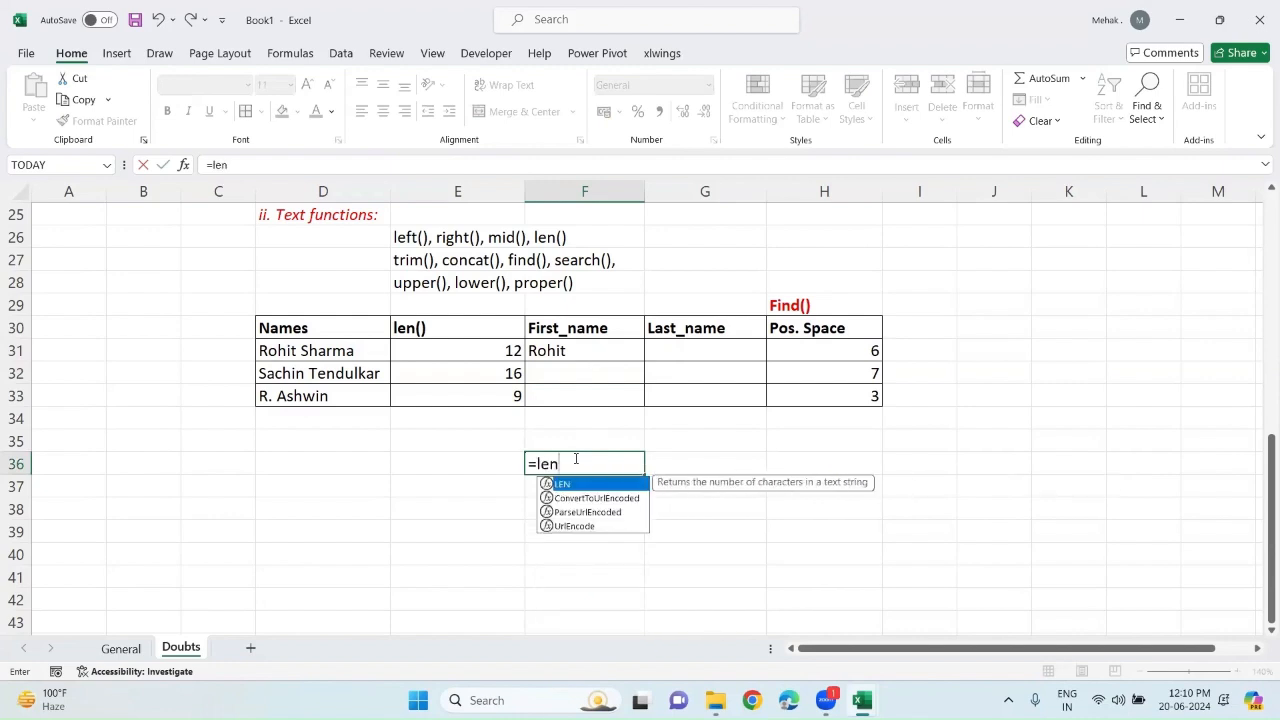
pyautogui.press('Tab')
pyautogui.click(554, 351)
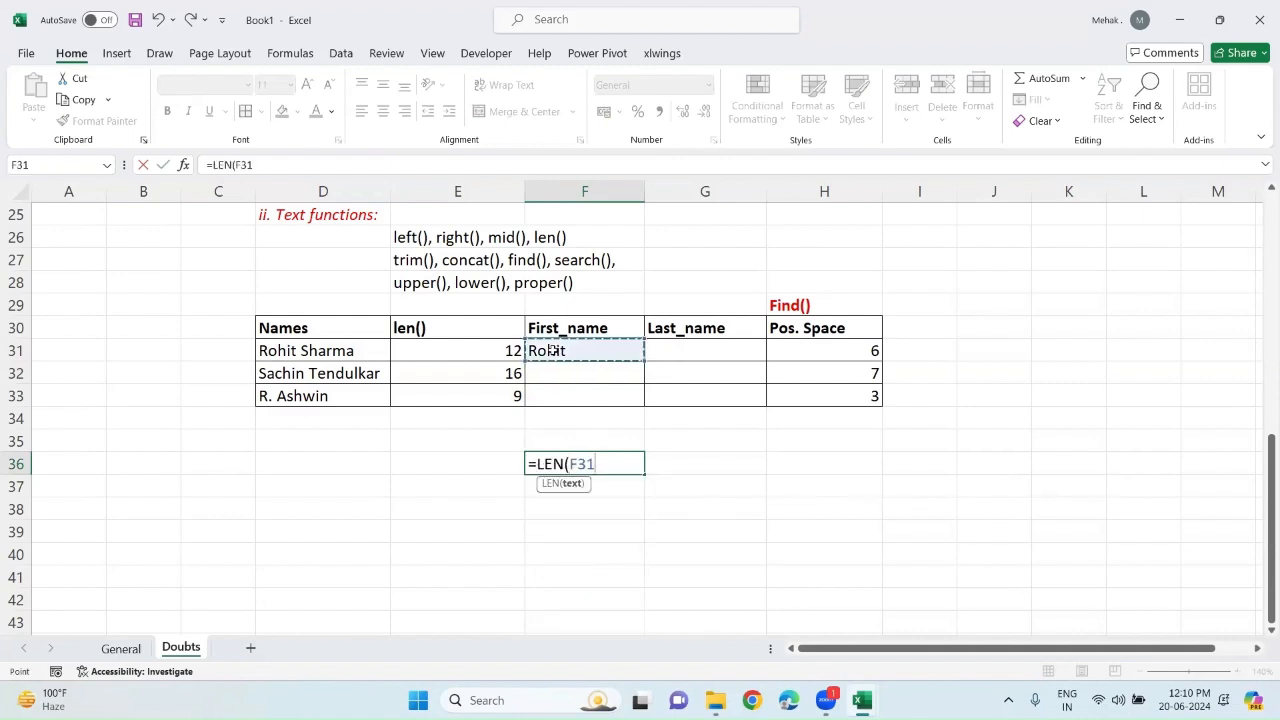
pyautogui.write(')')
pyautogui.press('Return')
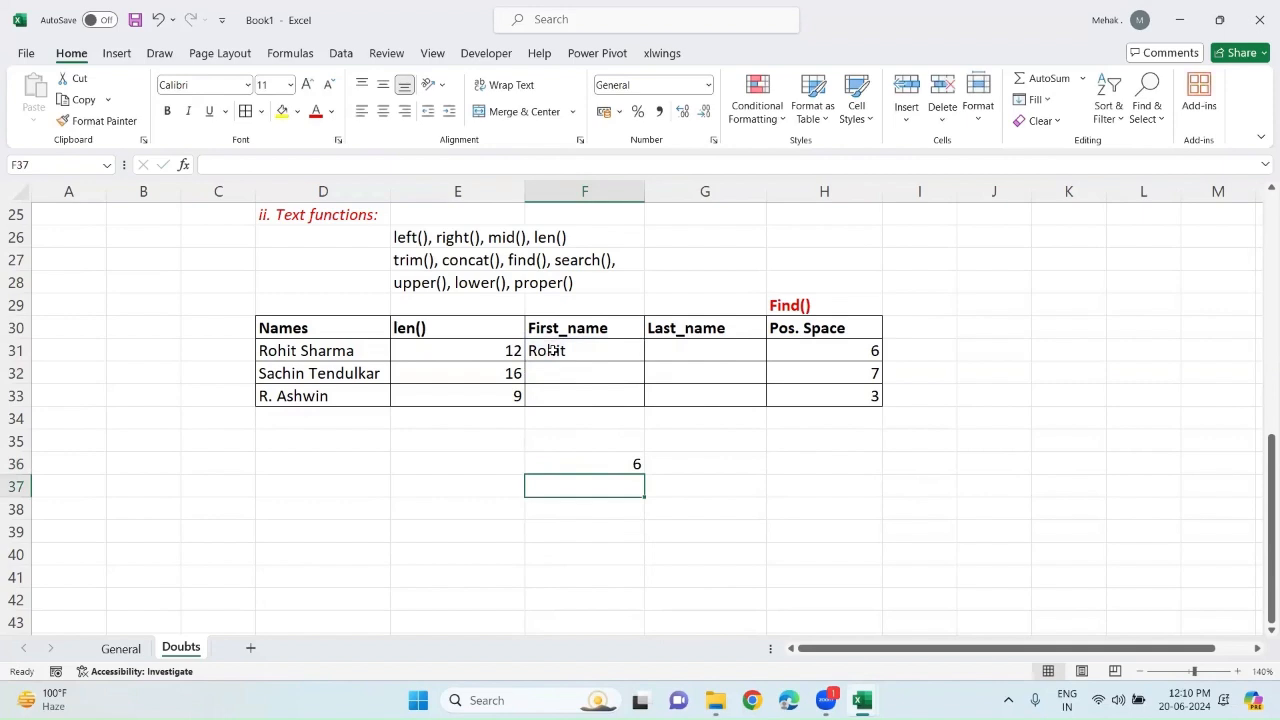
pyautogui.click(582, 461)
pyautogui.press('Delete')
# Subtract 1 from the character count in F31 so the formula reads =LEFT($D31, H31-1).
pyautogui.doubleClick(586, 349)
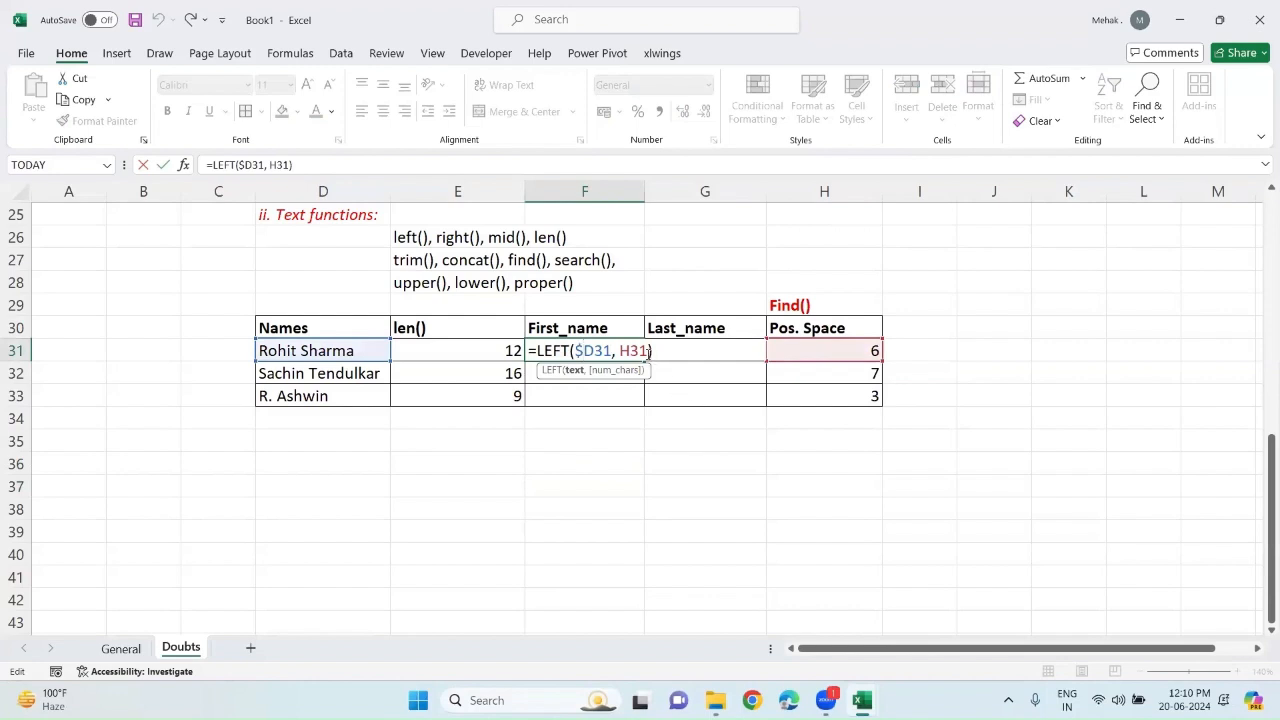
pyautogui.click(649, 351)
pyautogui.write('-1')
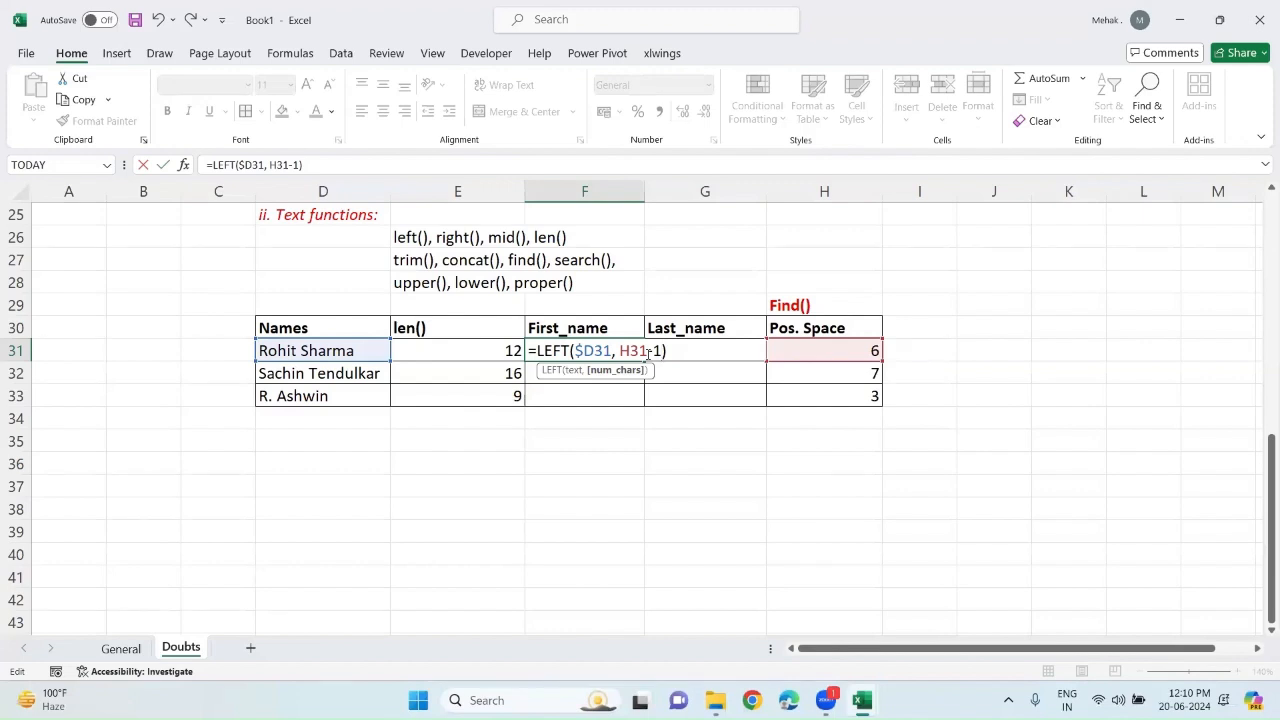
pyautogui.press('Return')
# Fill the First_name formula from F31 down through F33.
pyautogui.click(615, 345)
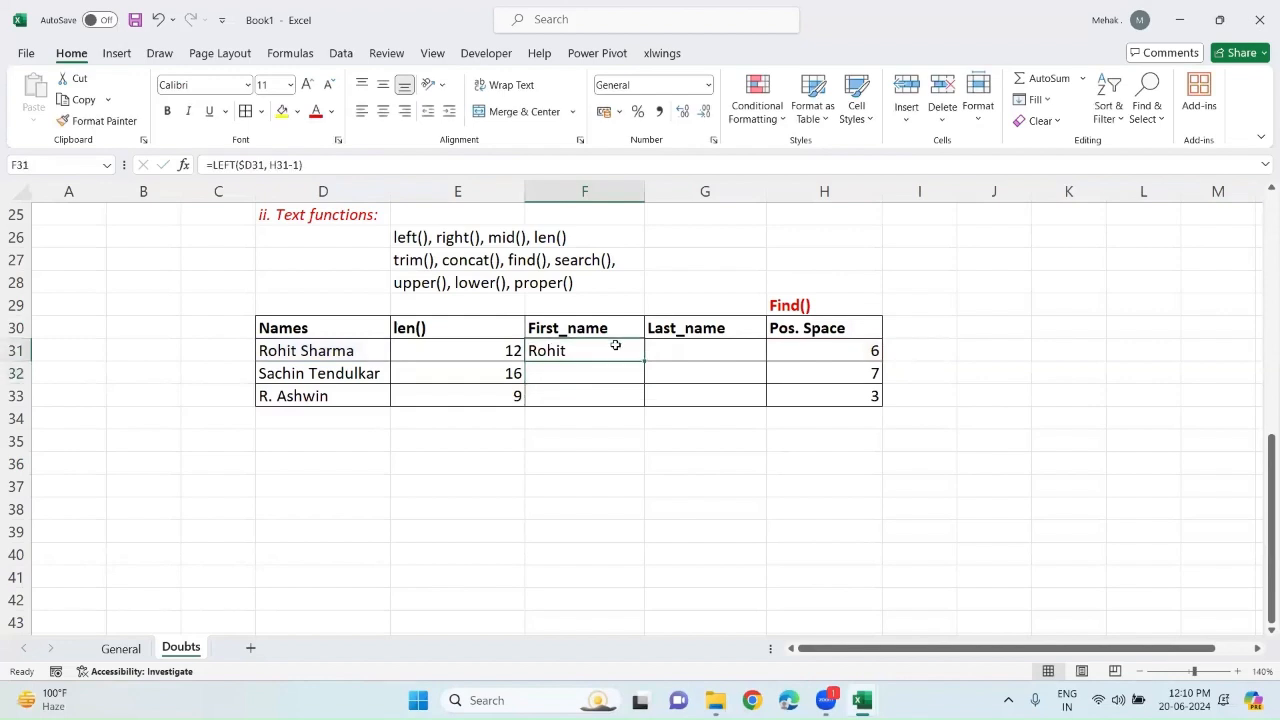
pyautogui.hotkey('shift', 'Down')
pyautogui.hotkey('shift', 'Down')
pyautogui.hotkey('ctrl', 'd')
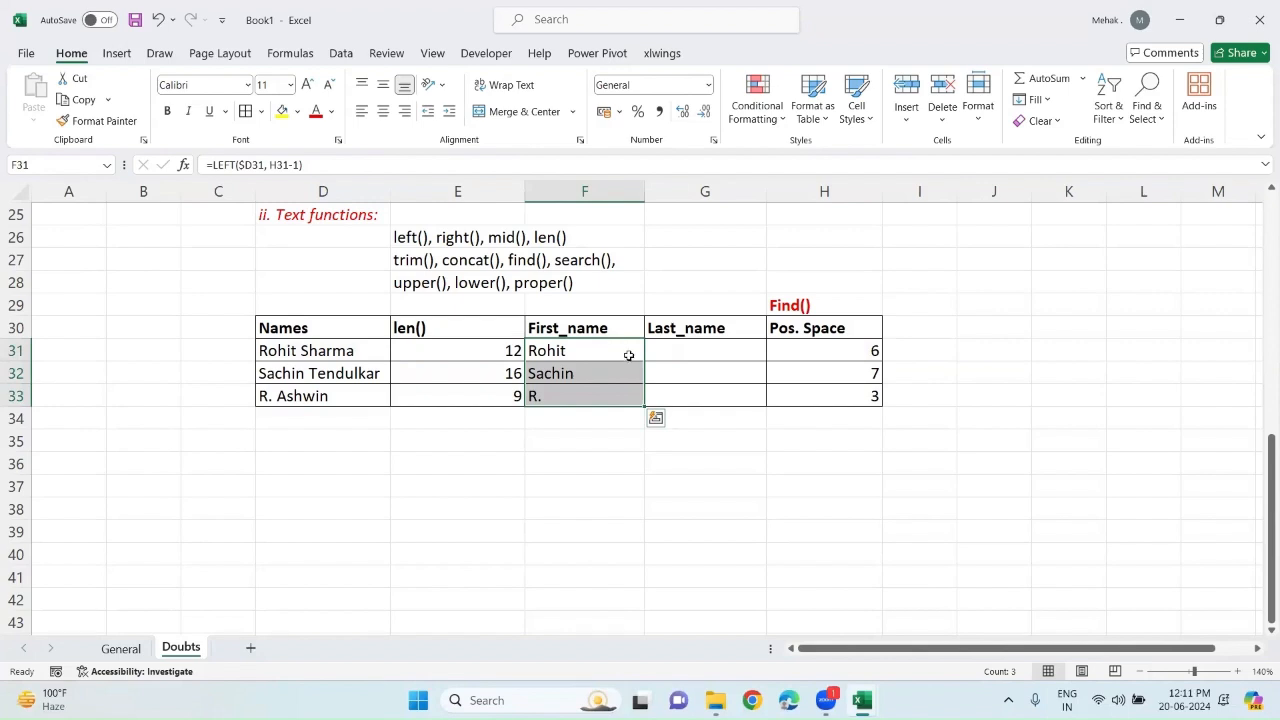
# Try extracting the last name in G31 with =RIGHT($D31, H31+1), and clear the cell.
pyautogui.doubleClick(684, 351)
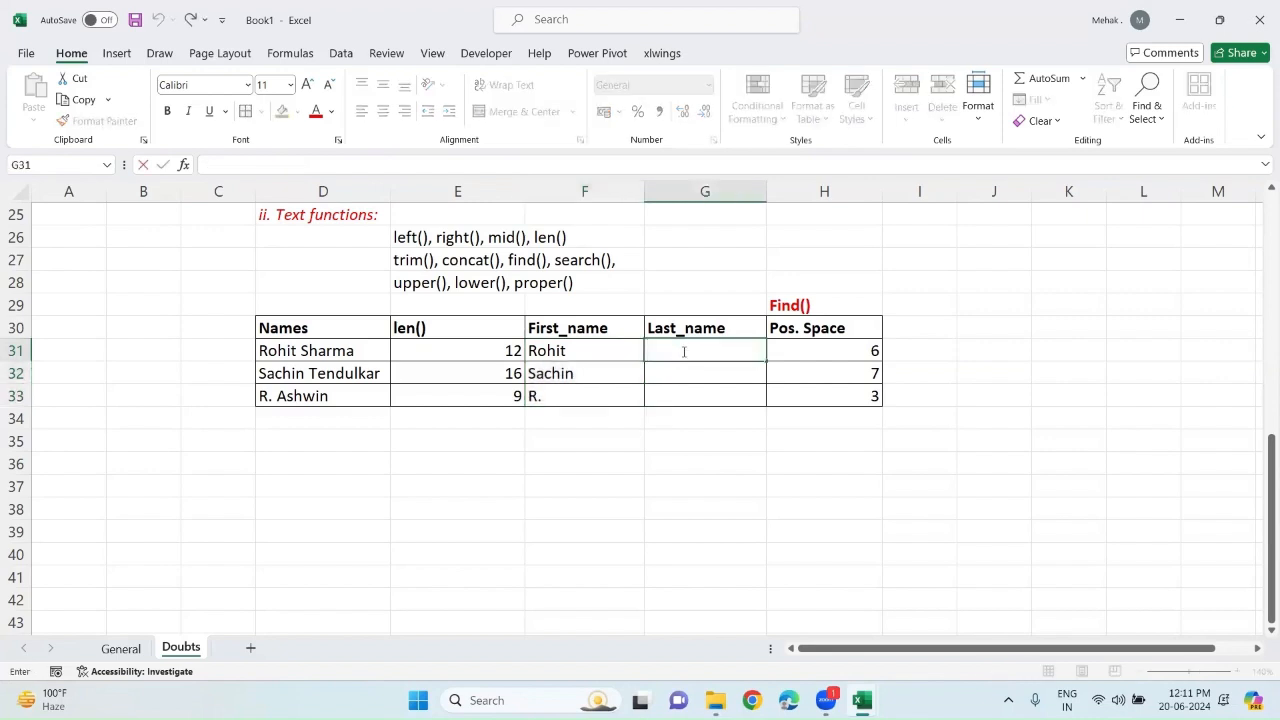
pyautogui.write('=')
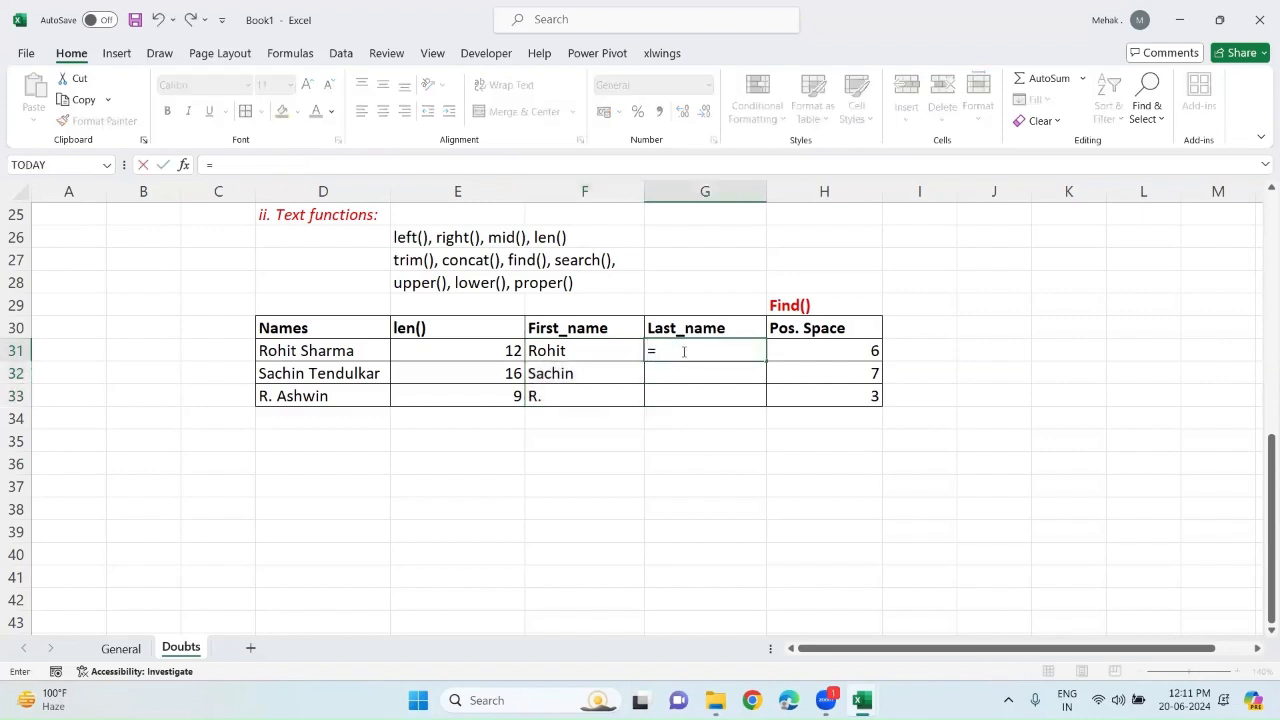
pyautogui.write('right')
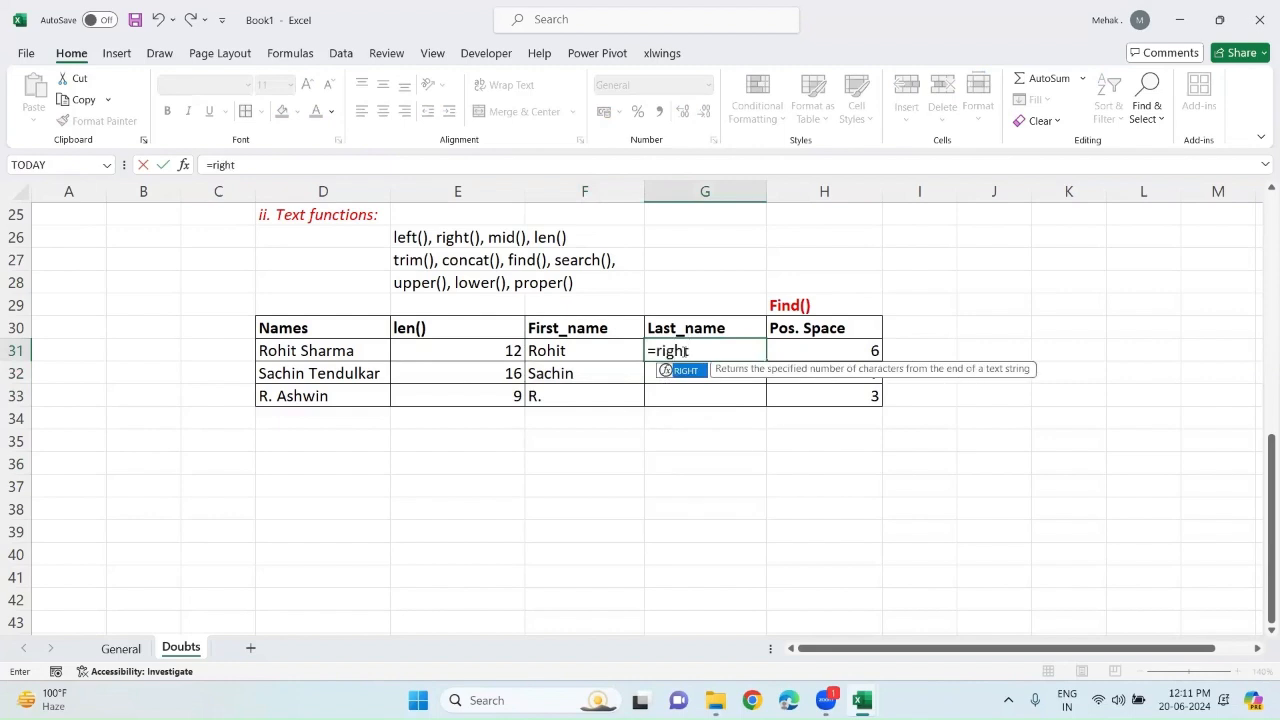
pyautogui.press('Tab')
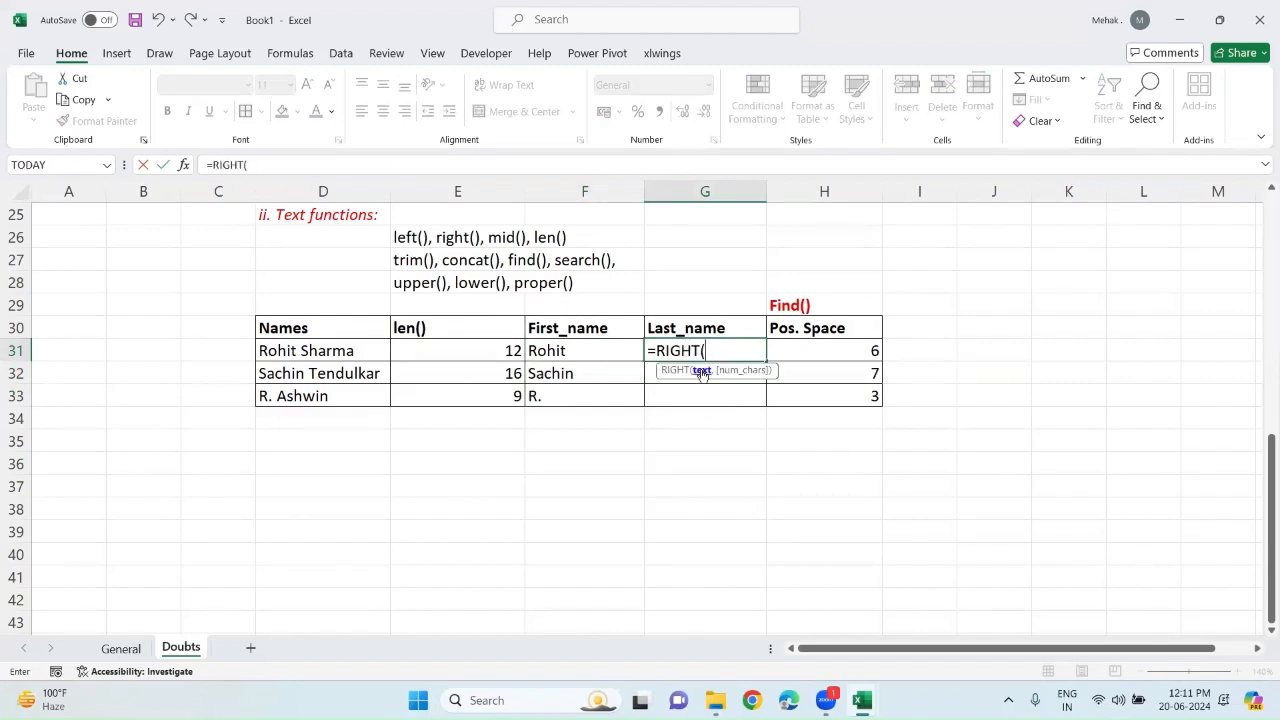
pyautogui.click(325, 354)
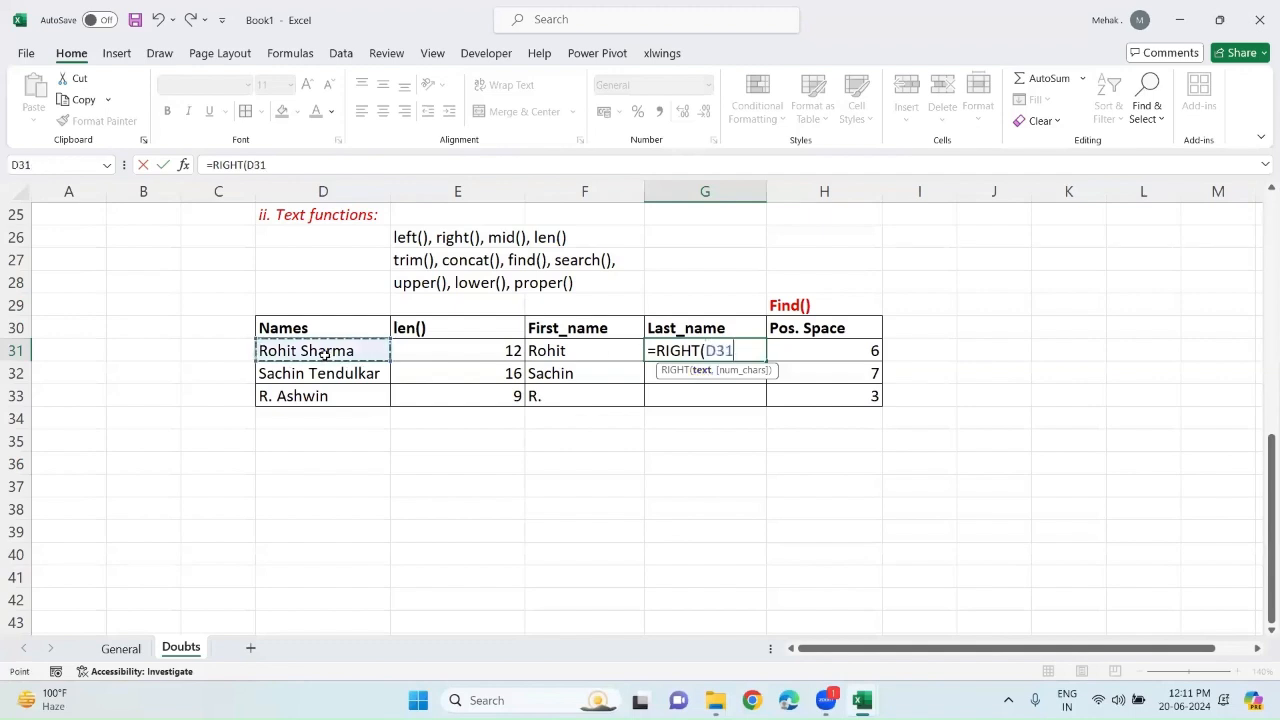
pyautogui.press('F4')
pyautogui.press('F4')
pyautogui.press('F4')
pyautogui.write(',')
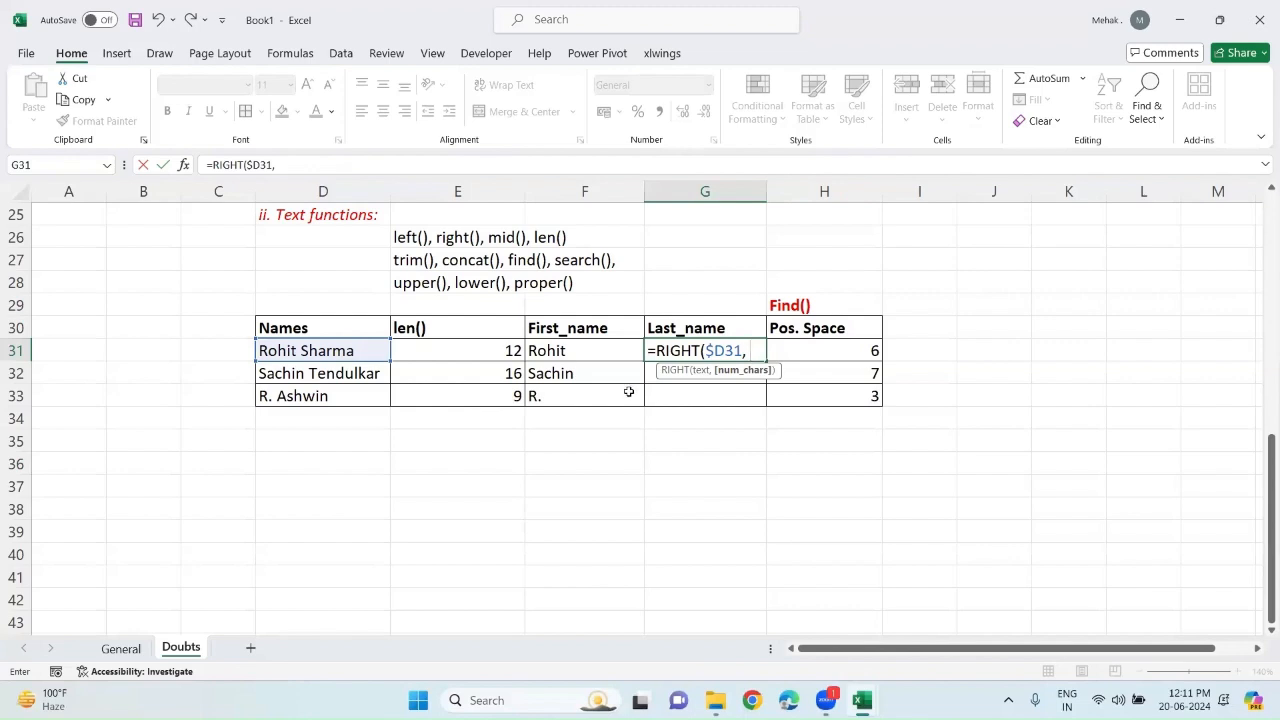
pyautogui.click(849, 356)
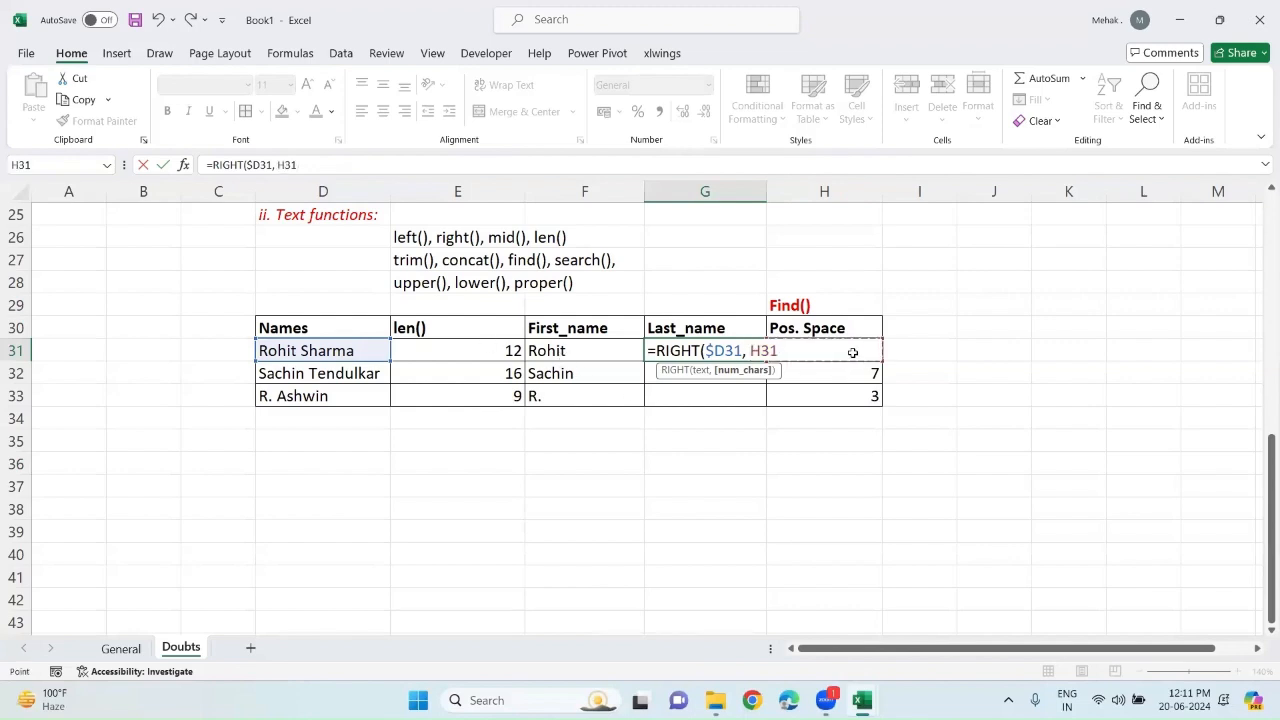
pyautogui.write('+1')
pyautogui.press('Return')
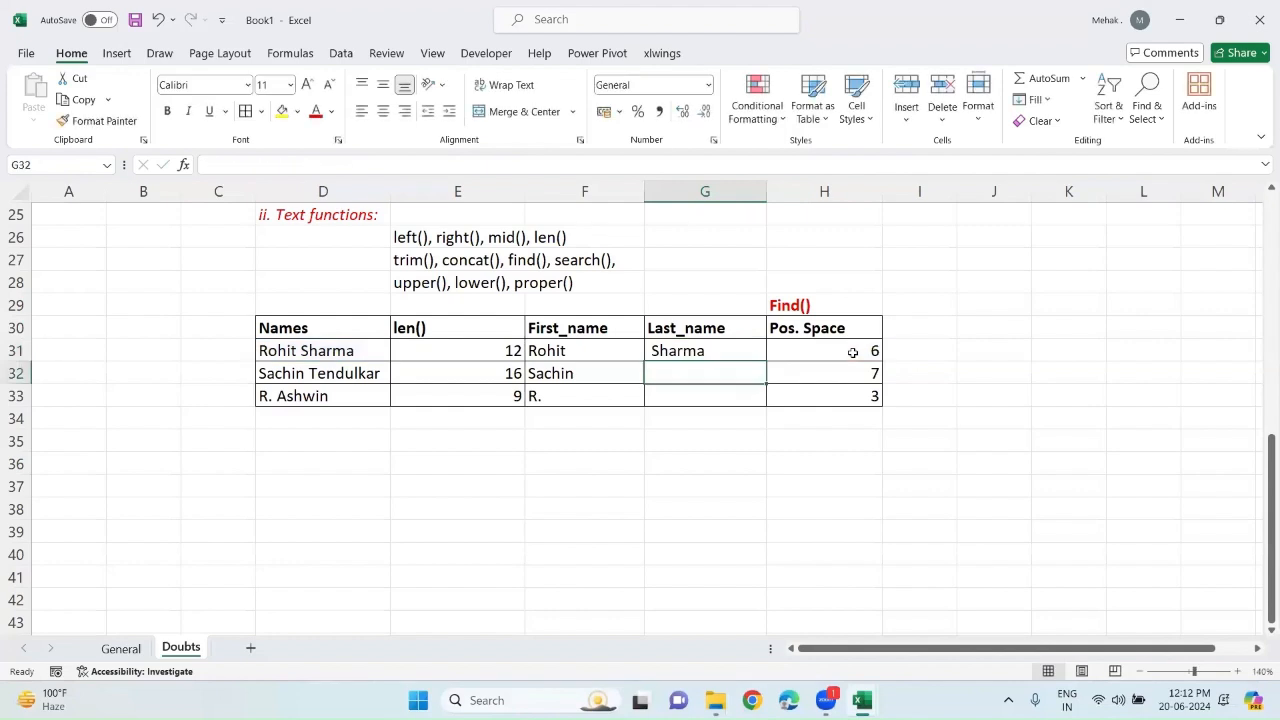
pyautogui.click(750, 347)
pyautogui.press('Delete')
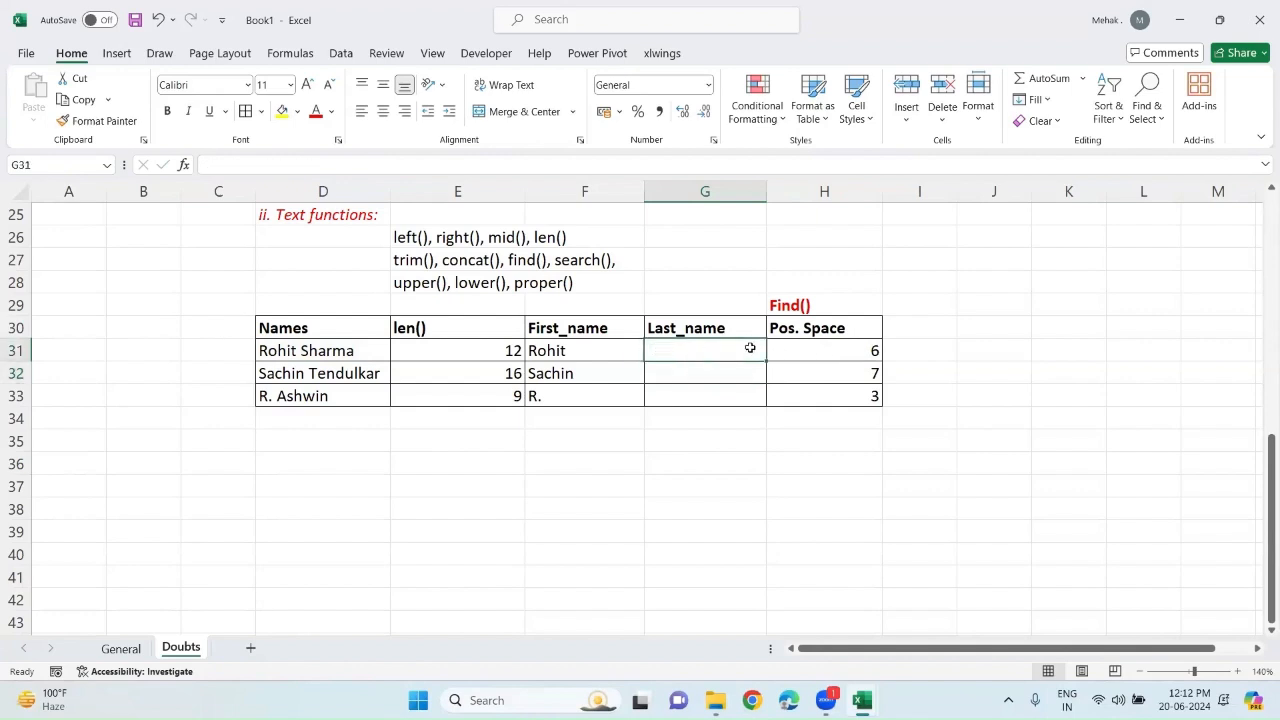
# Extract the last name in G31 with the formula =RIGHT($D31, E31-H31).
pyautogui.write('=righ')
pyautogui.press('Tab')
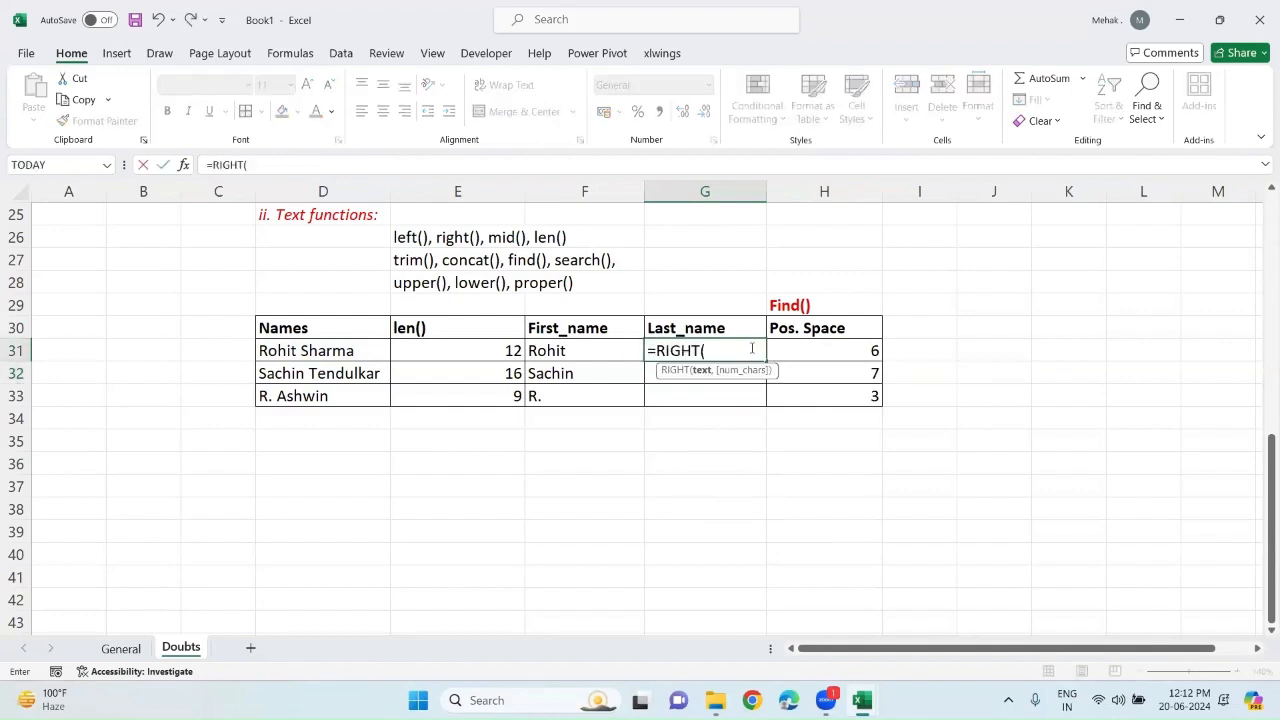
pyautogui.click(373, 352)
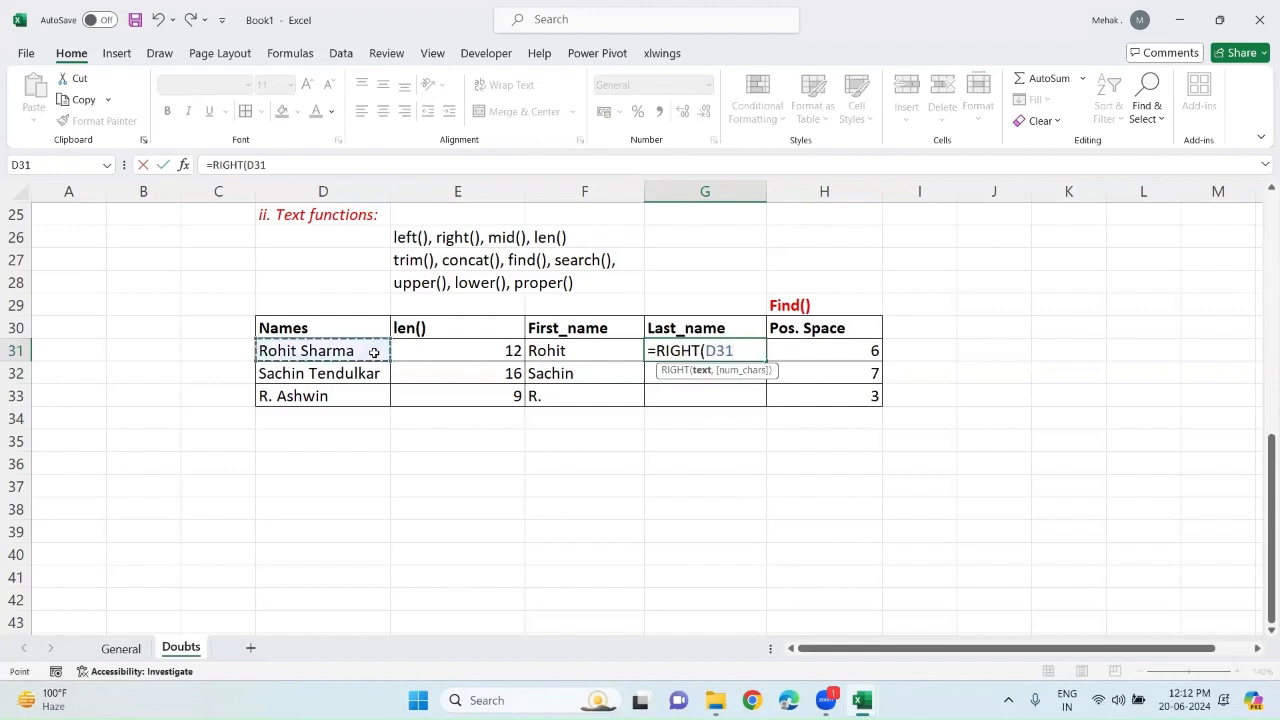
pyautogui.press('F4')
pyautogui.press('F4')
pyautogui.press('F4')
pyautogui.write(',')
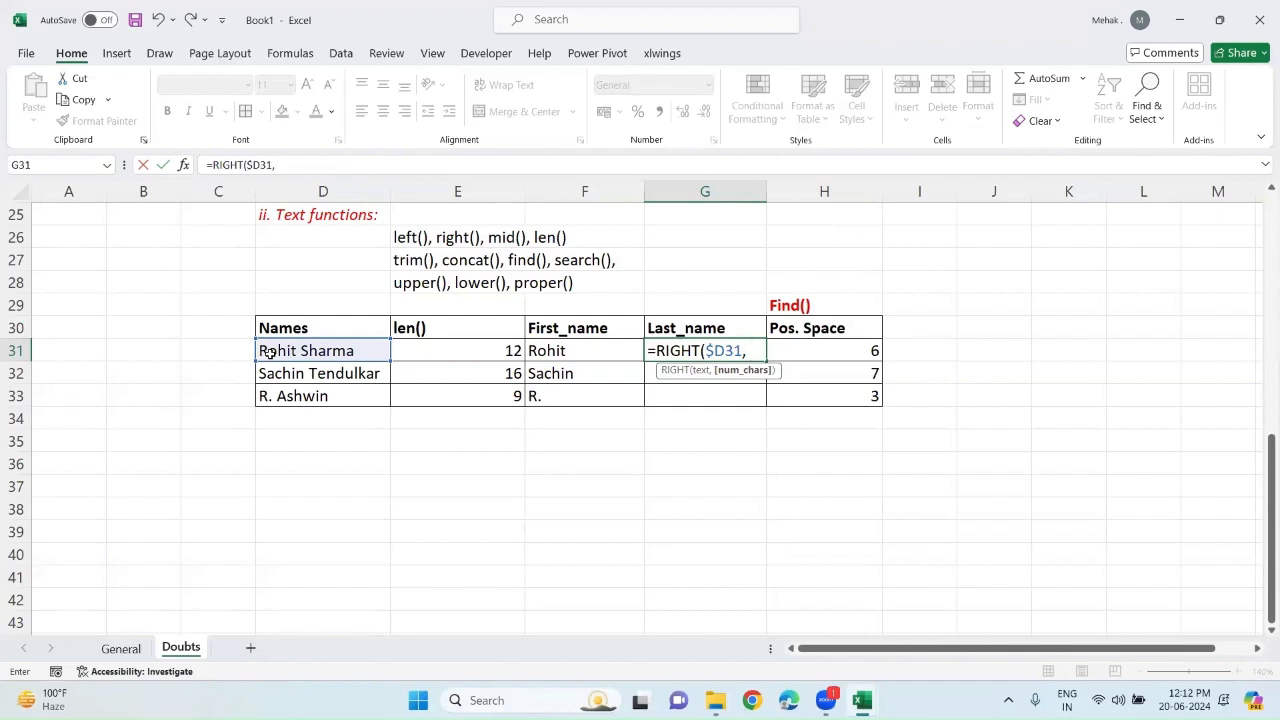
pyautogui.write('le')
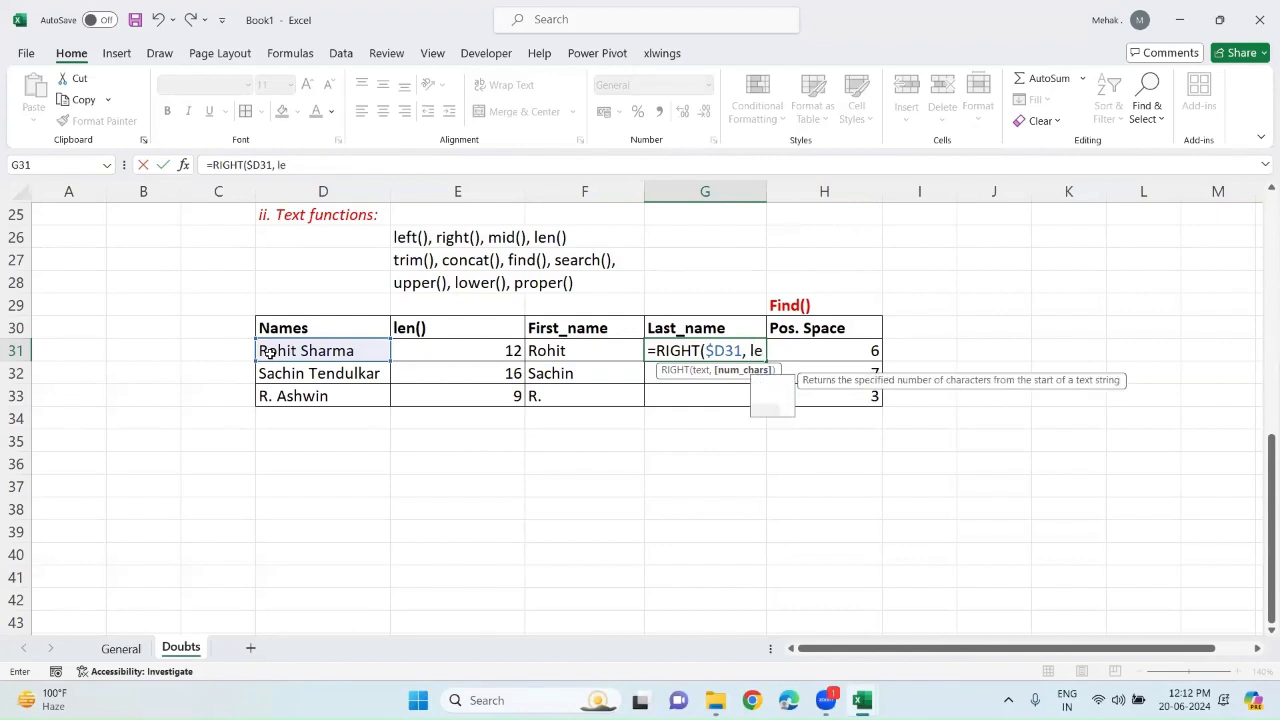
pyautogui.press('BackSpace')
pyautogui.press('BackSpace')
pyautogui.click(434, 350)
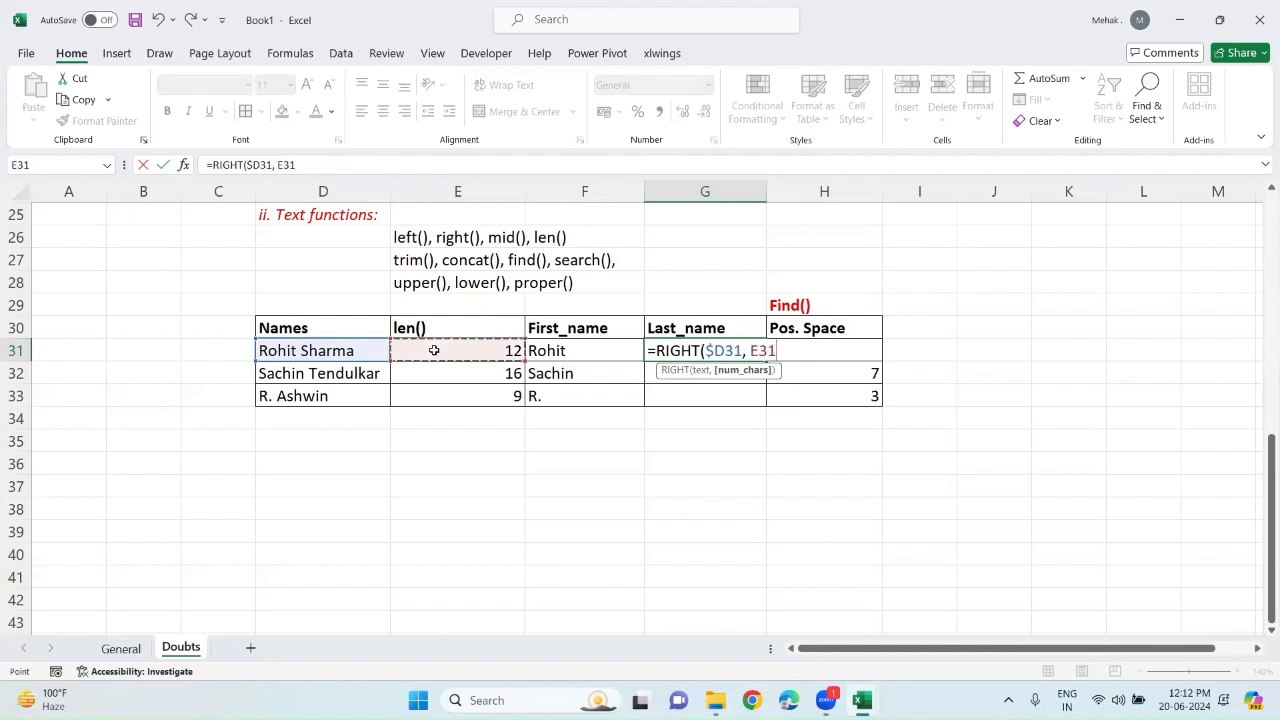
pyautogui.write('-')
pyautogui.click(865, 376)
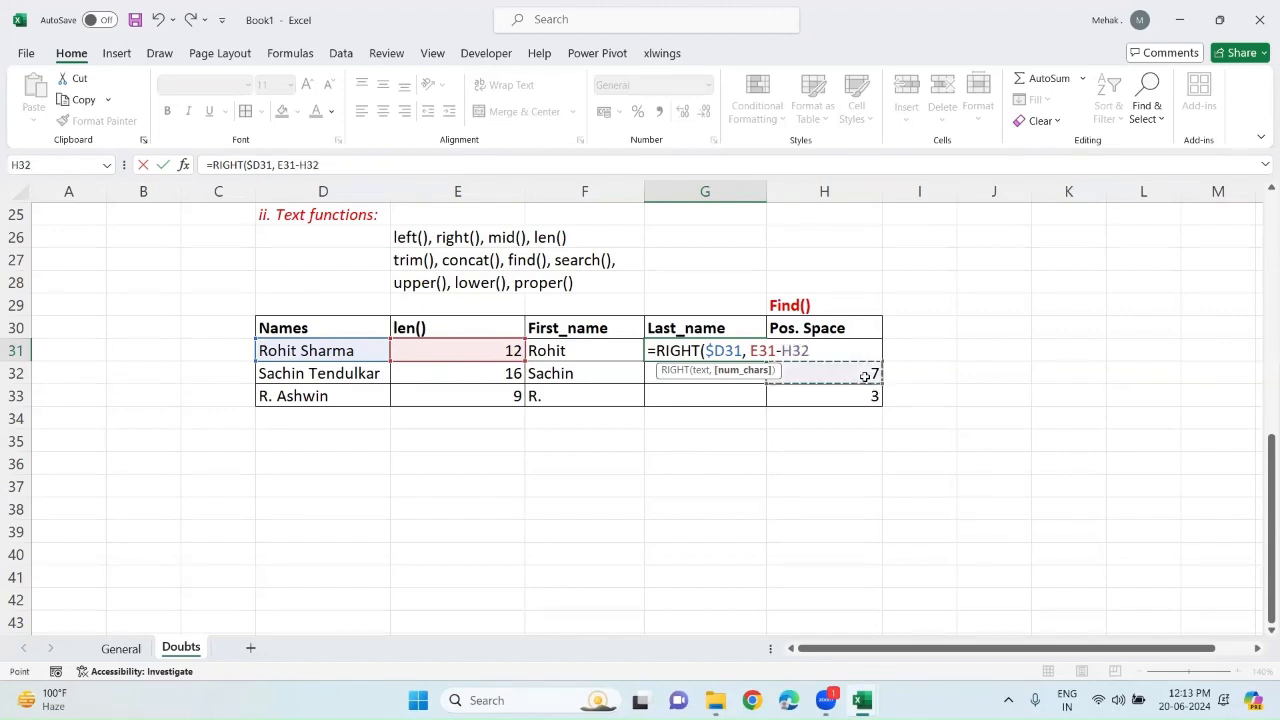
pyautogui.press('Up')
pyautogui.write(')')
pyautogui.press('Return')
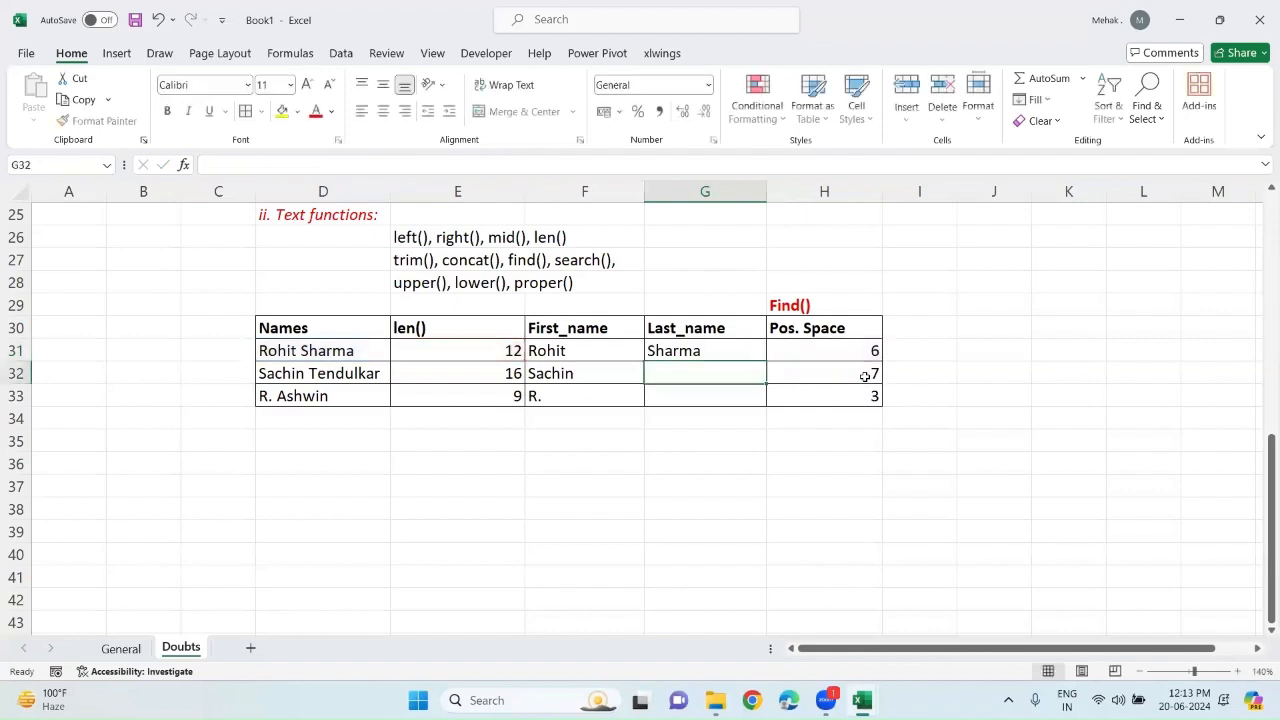
# Fill the Last_name formula from G31 down through G33.
pyautogui.click(695, 353)
pyautogui.hotkey('shift', 'Down')
pyautogui.hotkey('shift', 'Down')
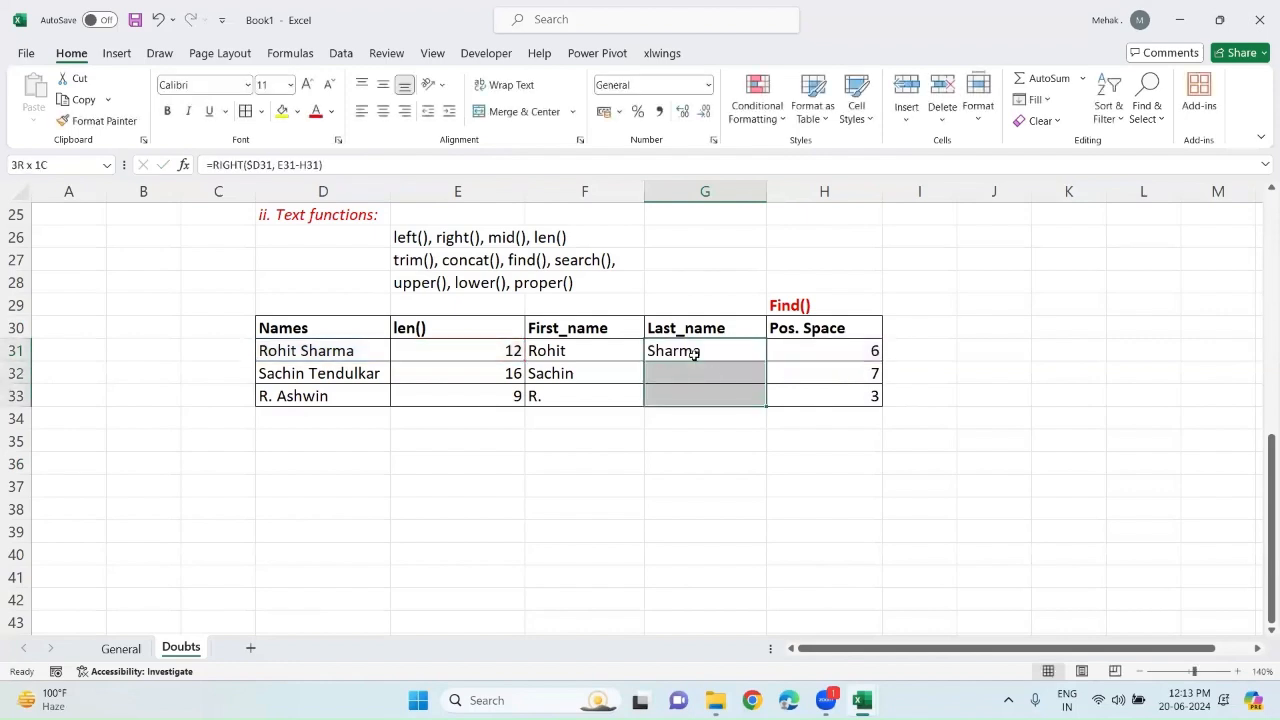
pyautogui.hotkey('ctrl', 'd')
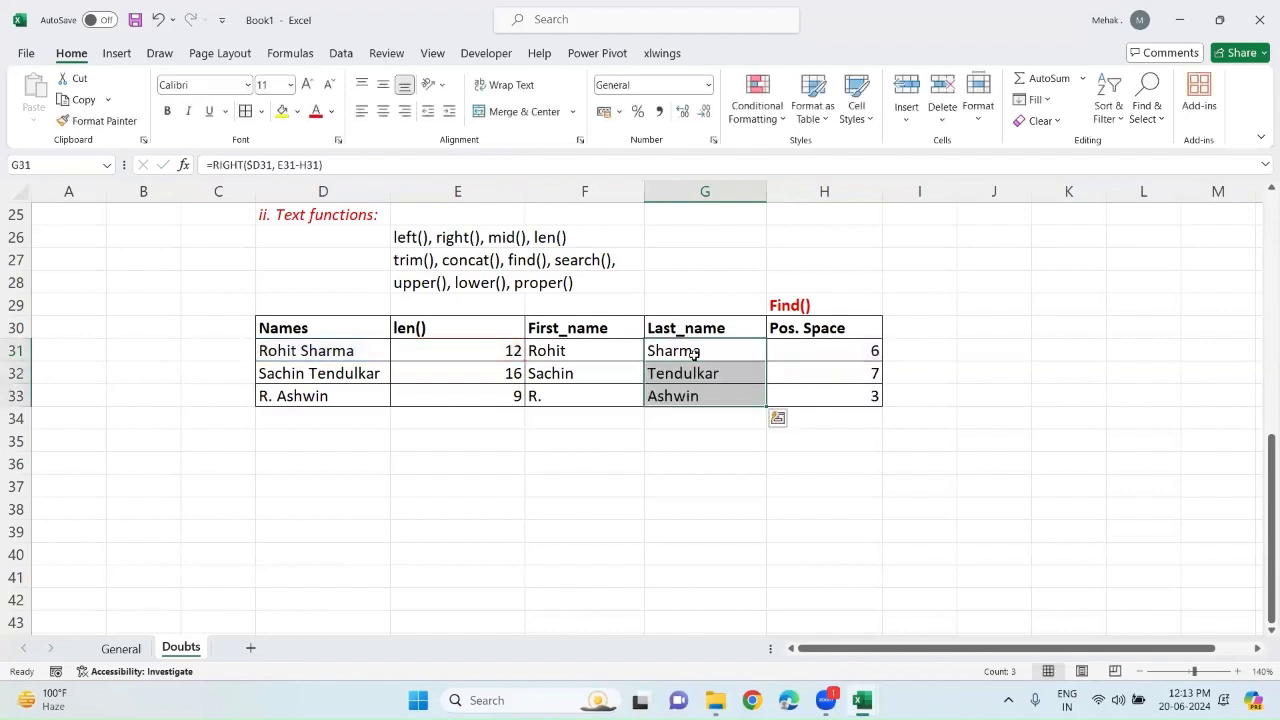
# Add the label "last name:" in E35 below the names table.
pyautogui.click(462, 449)
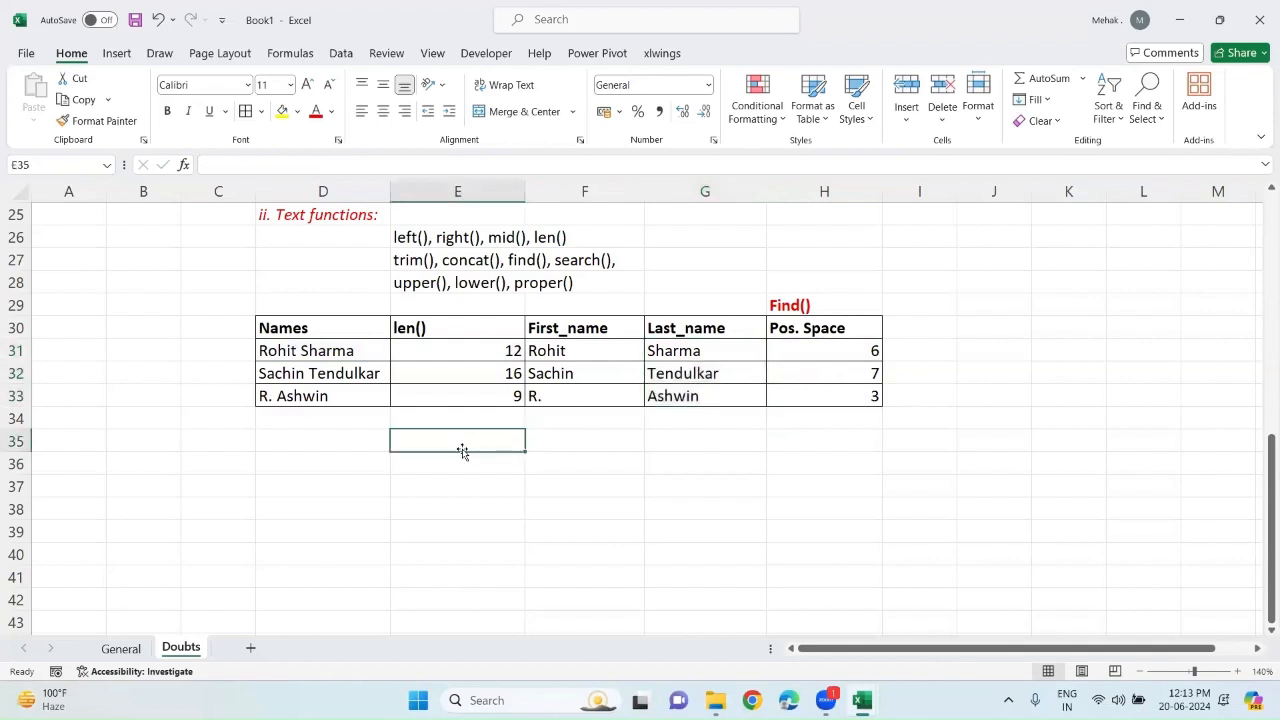
pyautogui.write('last nma')
pyautogui.press('BackSpace')
pyautogui.press('BackSpace')
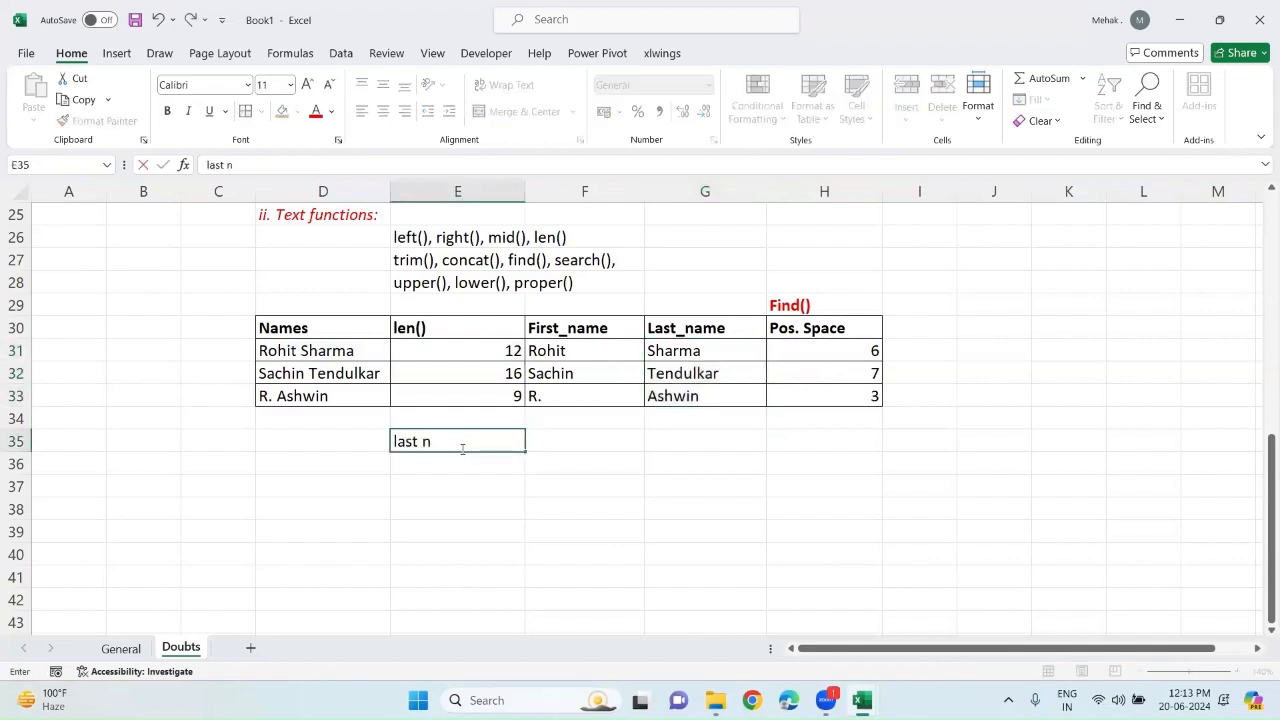
pyautogui.write('ame:')
pyautogui.press('Return')
# Enter the note "a. len of full_name - len of first_name -1" in F36.
pyautogui.press('Right')
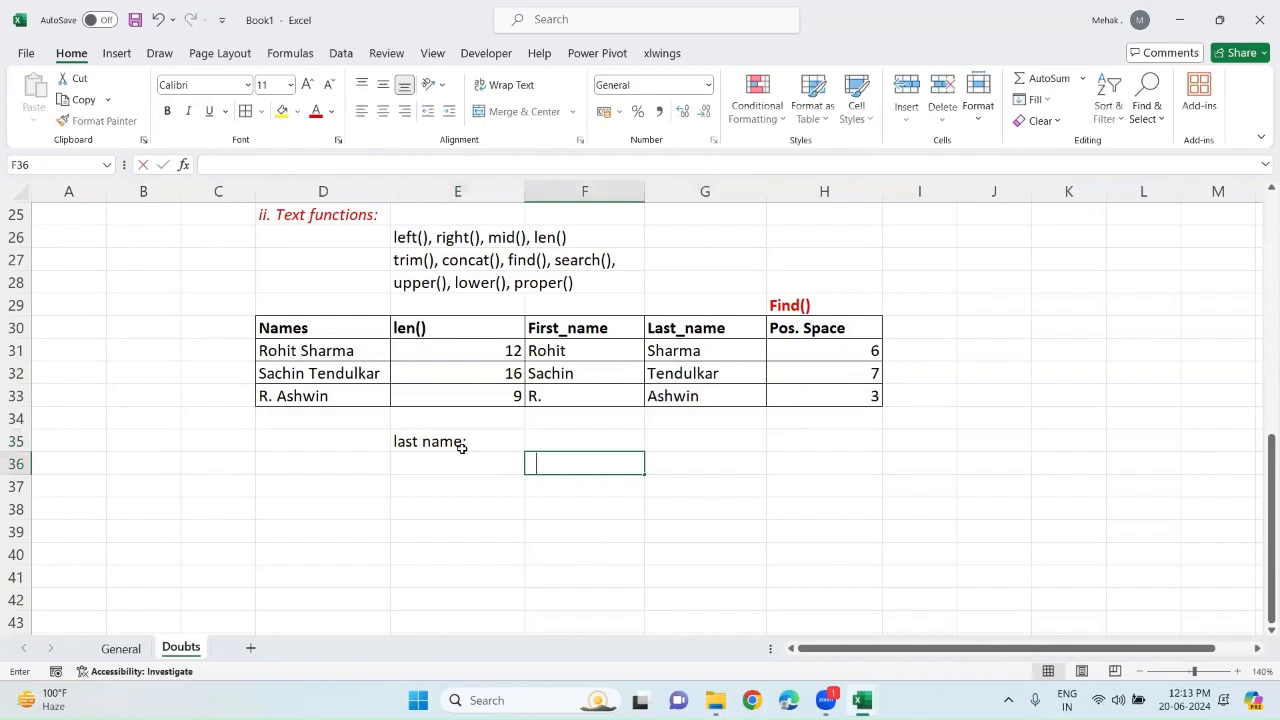
pyautogui.write('a. len of')
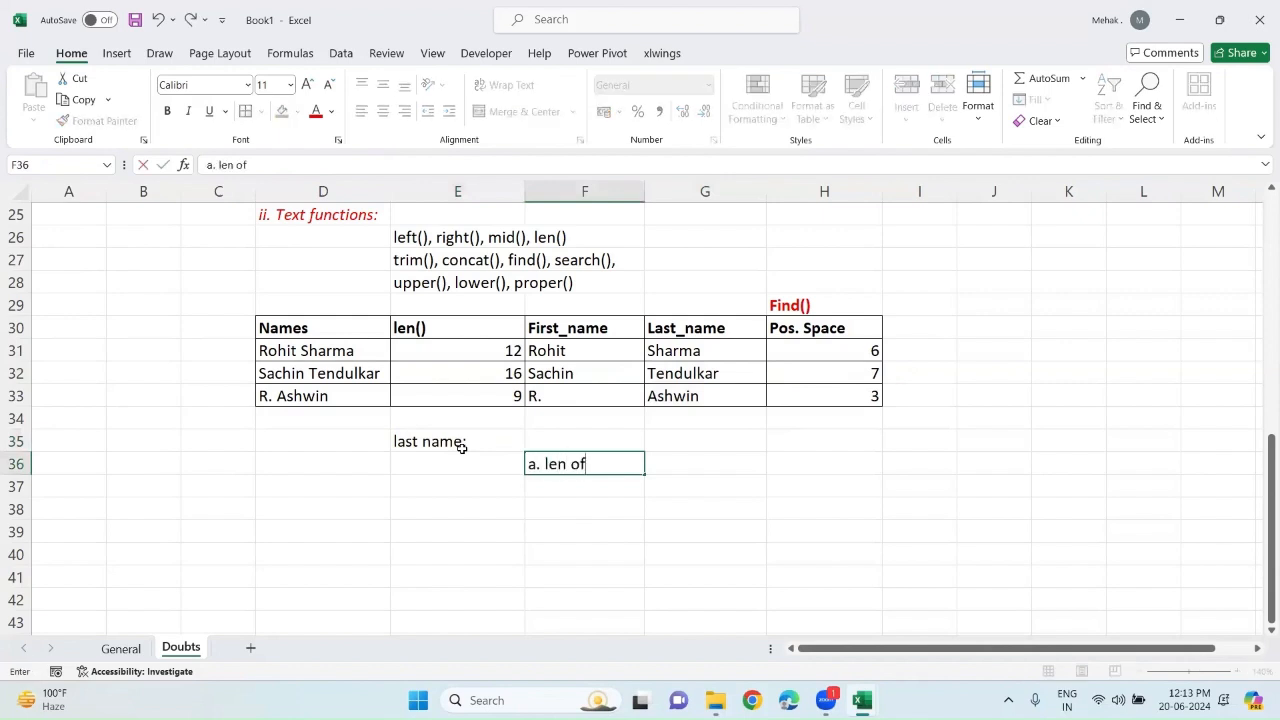
pyautogui.write(' full_name')
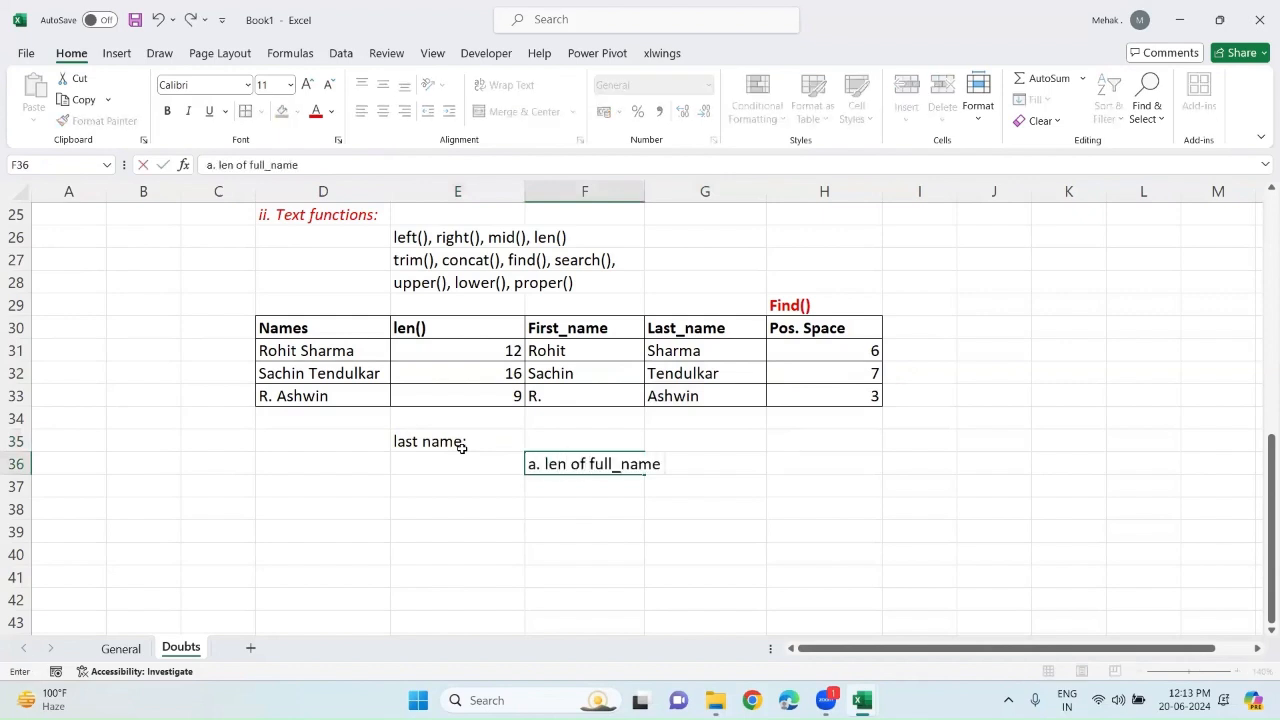
pyautogui.write(' - len of first_')
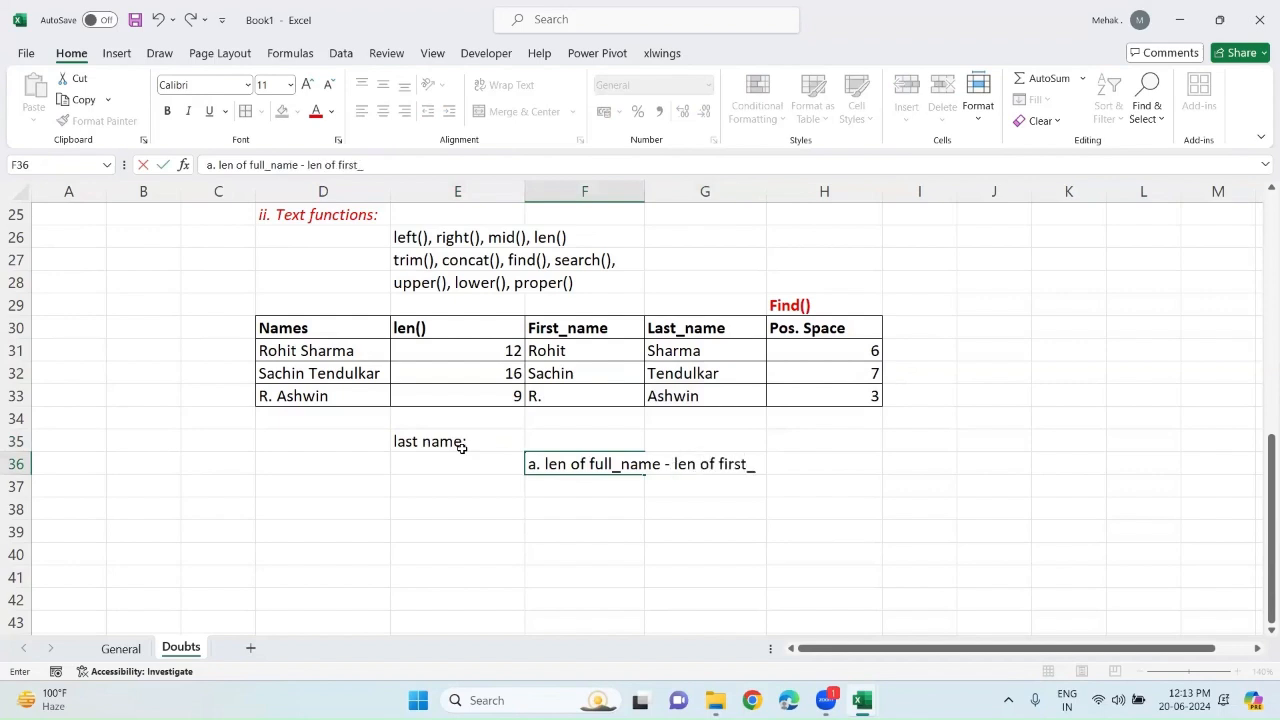
pyautogui.write('name -1')
pyautogui.press('Return')
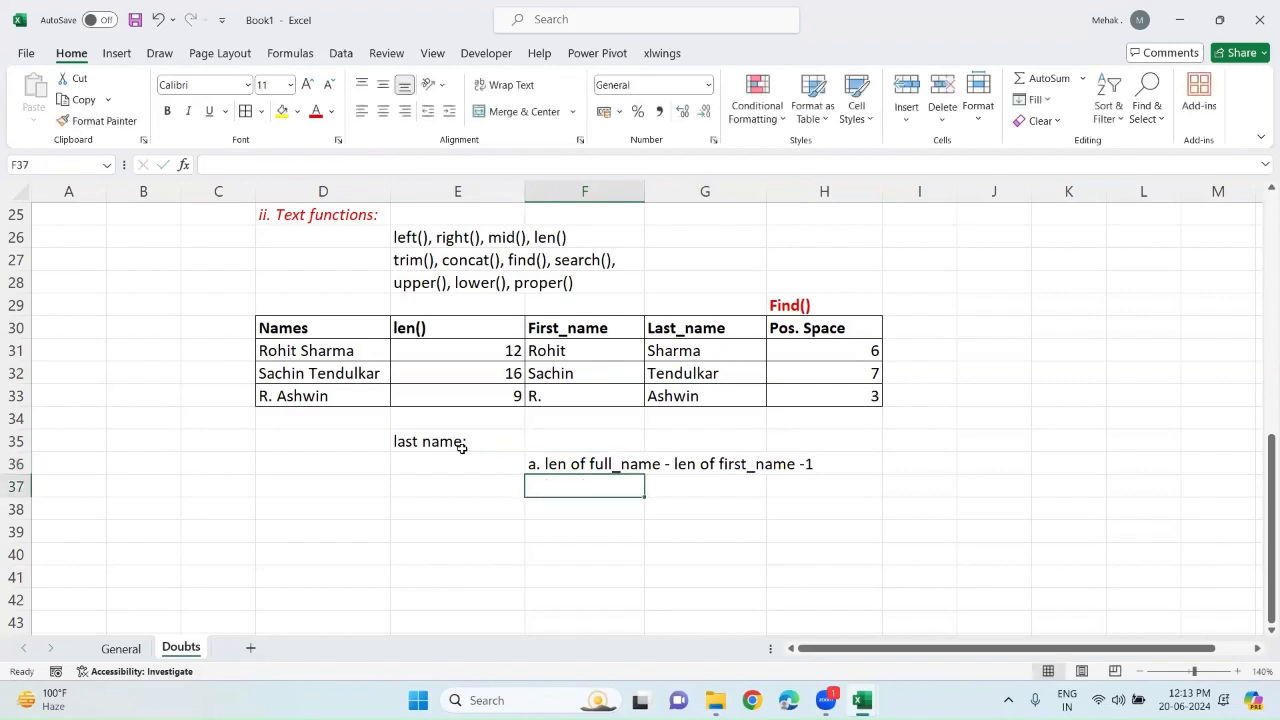
# Enter the note "b. len of full_name - pos. of space" in F37.
pyautogui.write('b. l')
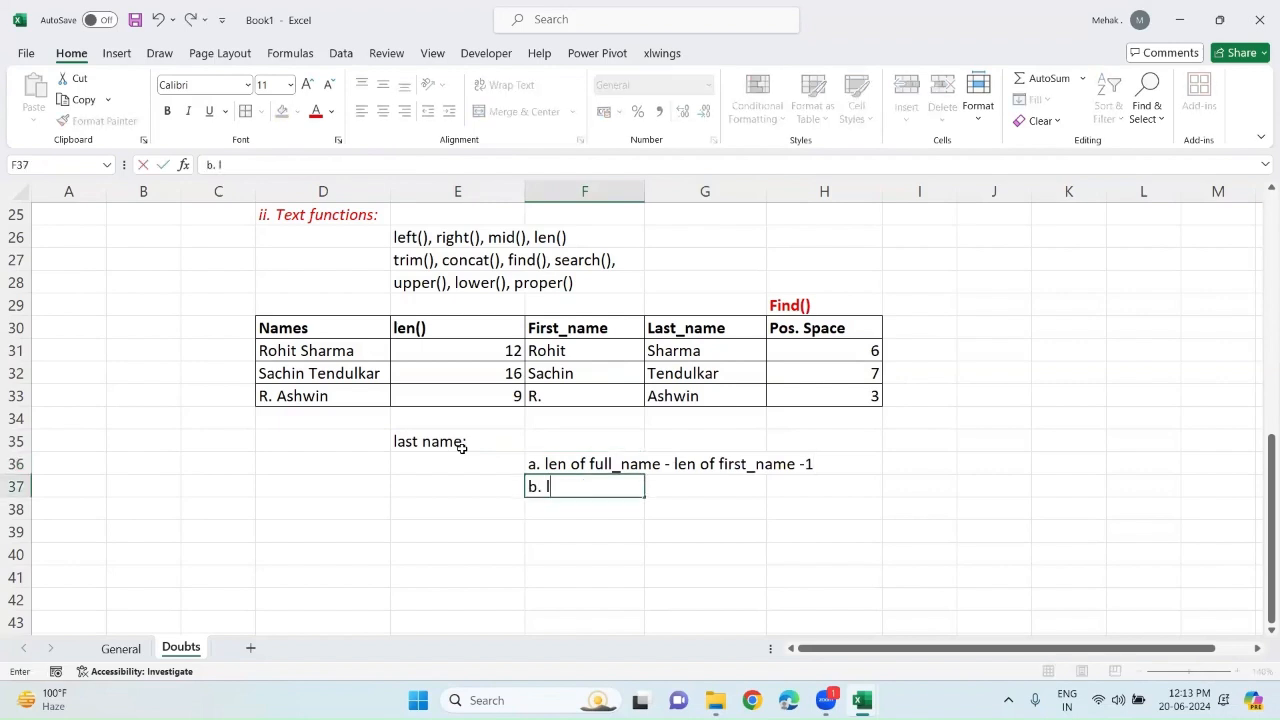
pyautogui.write('en of full_name - p')
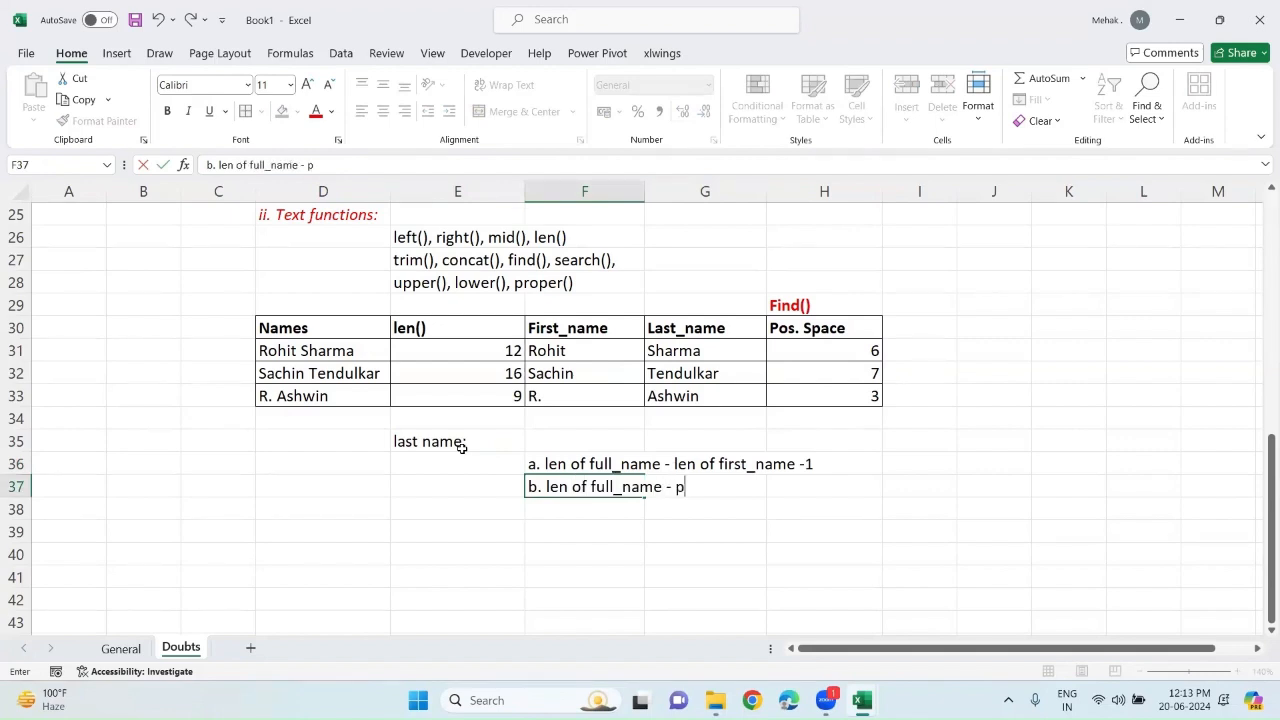
pyautogui.write('os. of space')
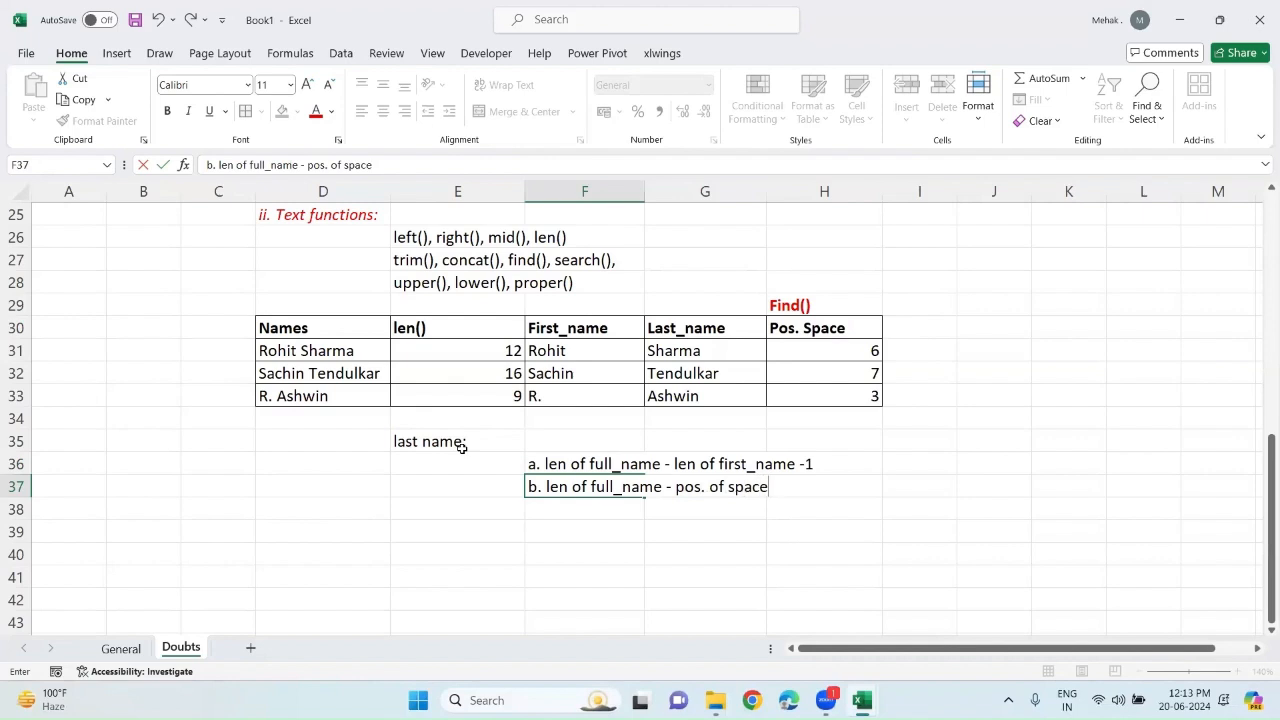
pyautogui.press('Return')
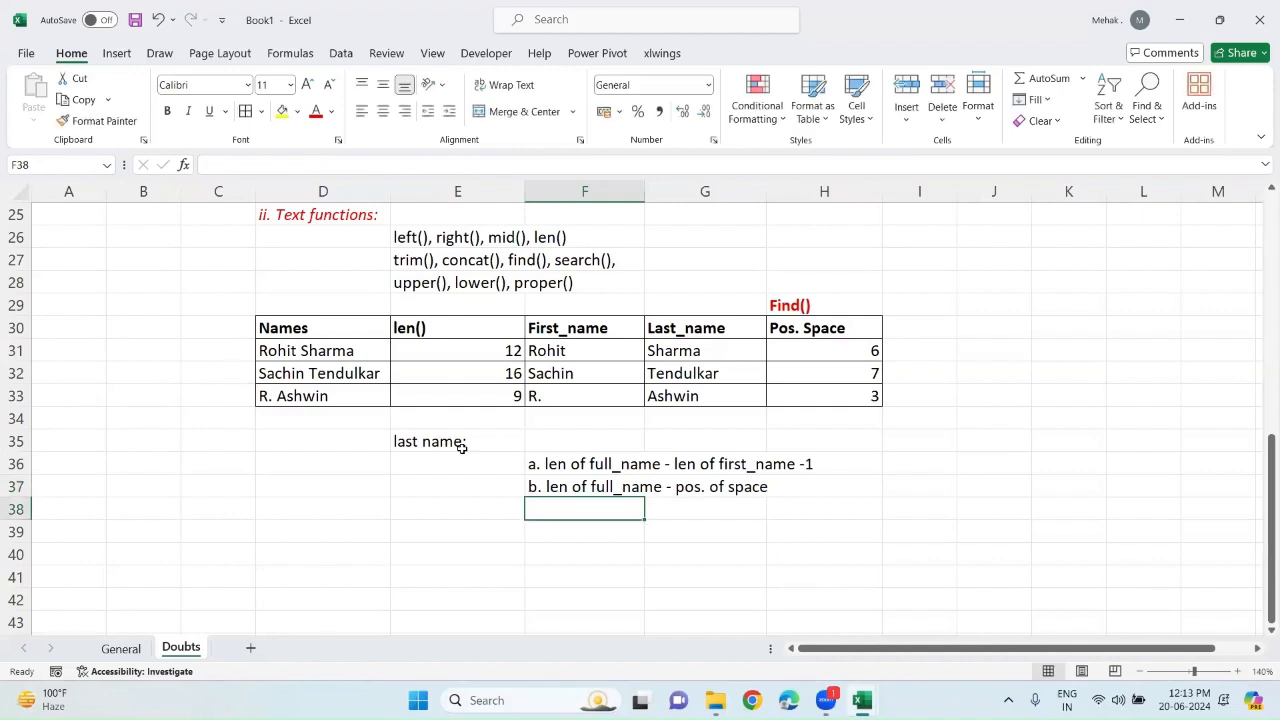
# Copy the Names column D30:D33, including its header, to the cells starting at D39.
pyautogui.click(291, 327)
pyautogui.moveTo(291, 327); pyautogui.dragTo(295, 396)
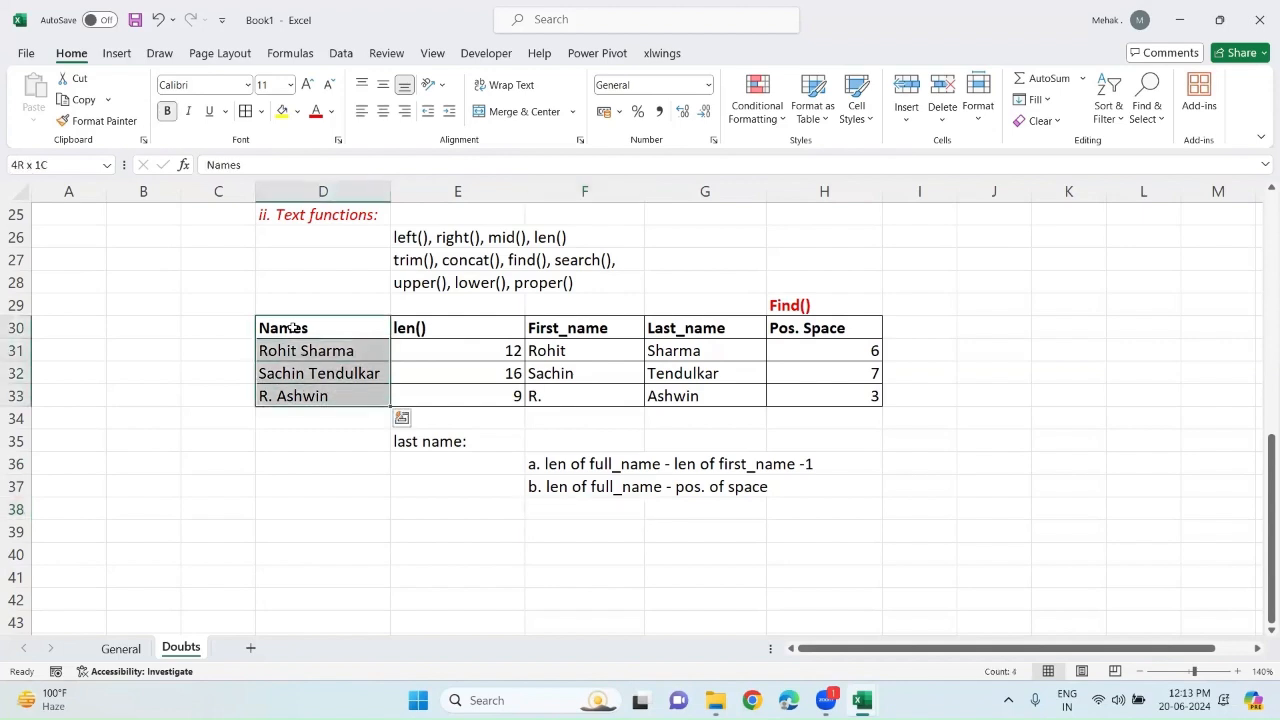
pyautogui.hotkey('ctrl', 'c')
pyautogui.click(294, 524)
pyautogui.hotkey('ctrl', 'v')
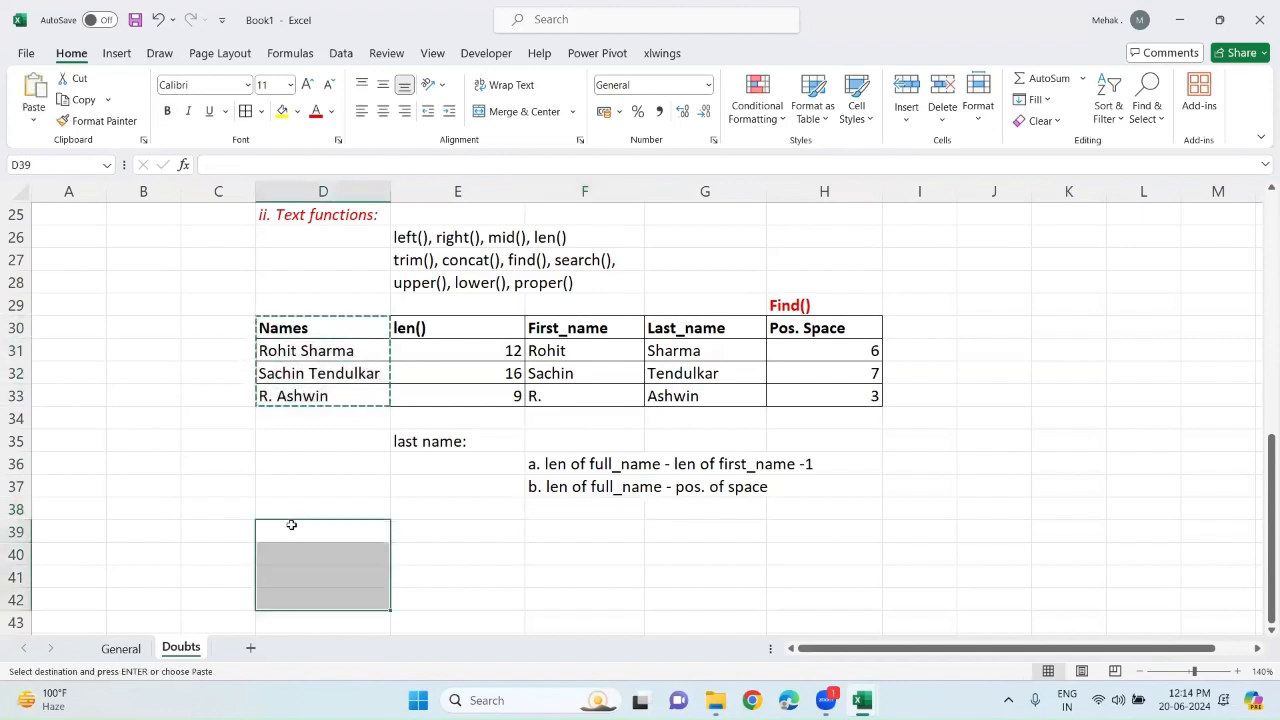
pyautogui.press('Escape')
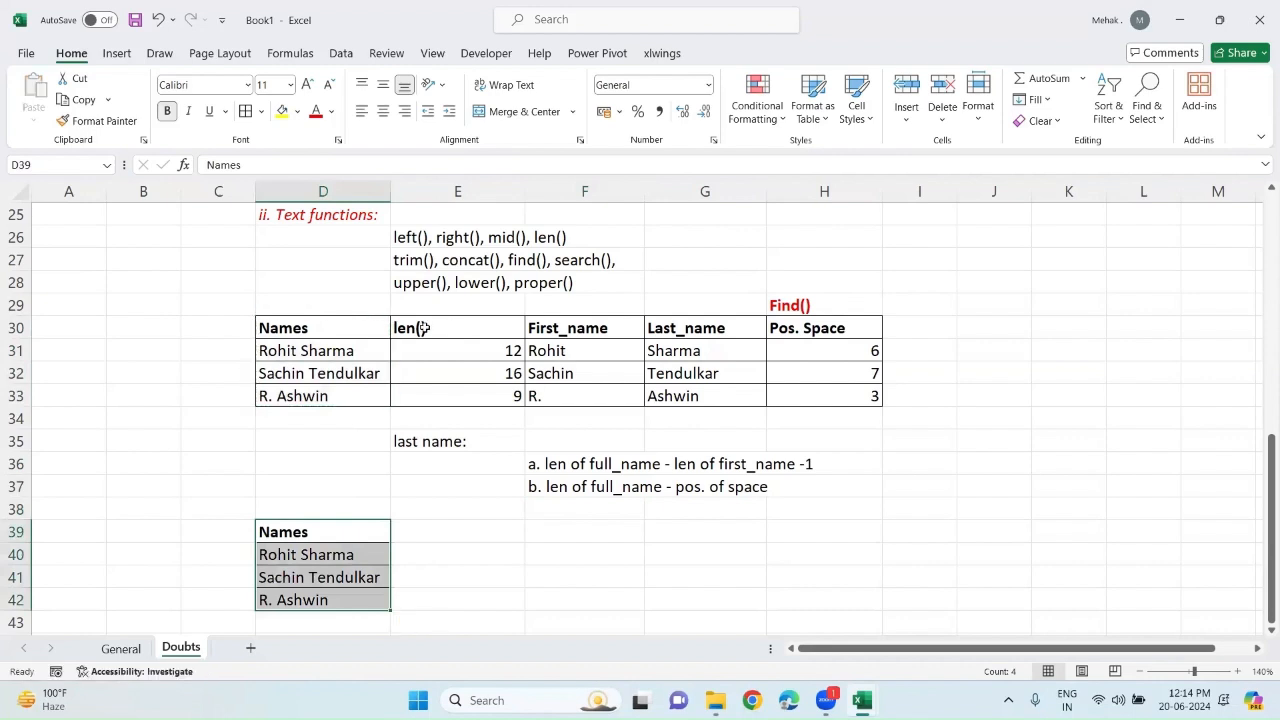
pyautogui.click(425, 328)
pyautogui.click(801, 325)
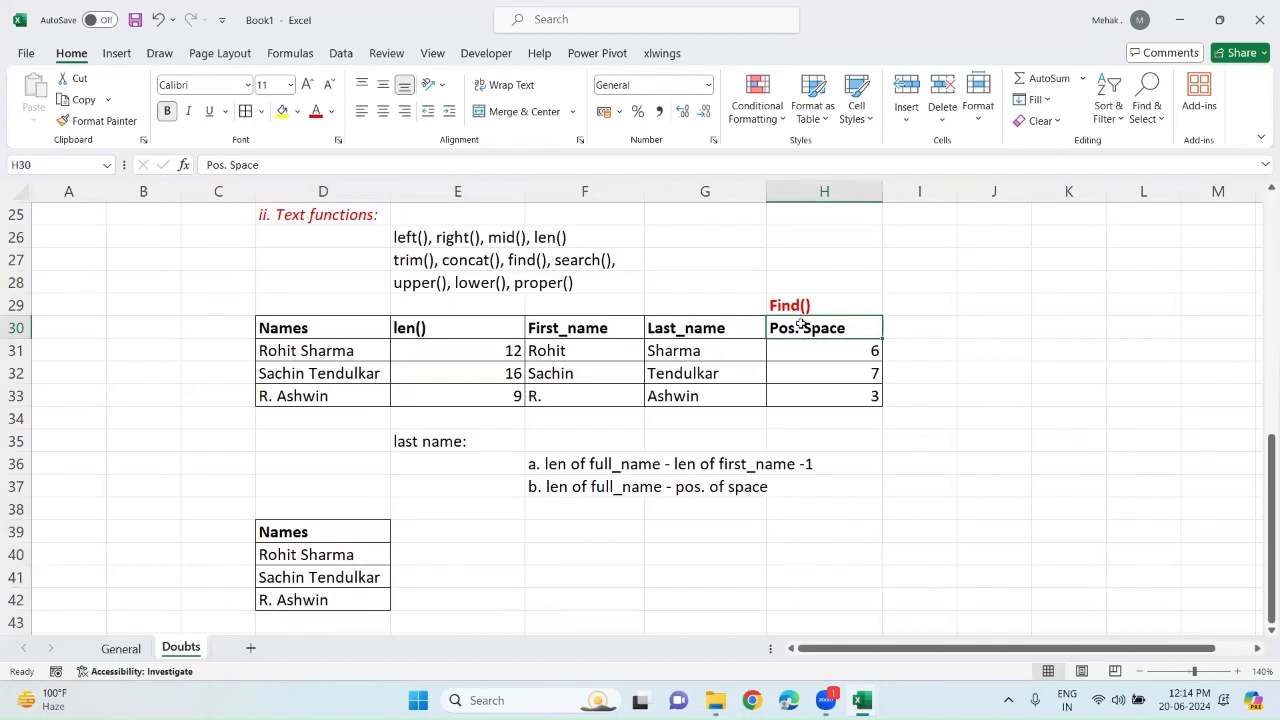
# Insert a blank row at row 38, above the copied Names list.
pyautogui.scroll(-2, 800, 325)
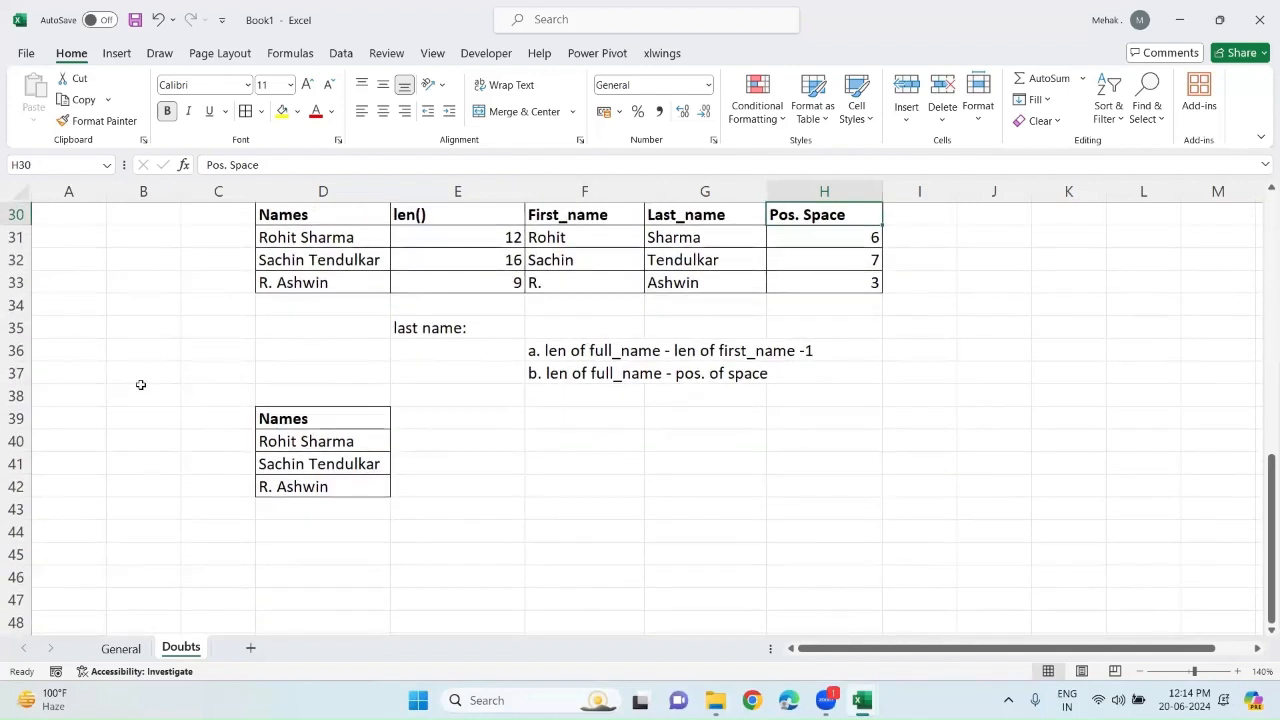
pyautogui.click(135, 395)
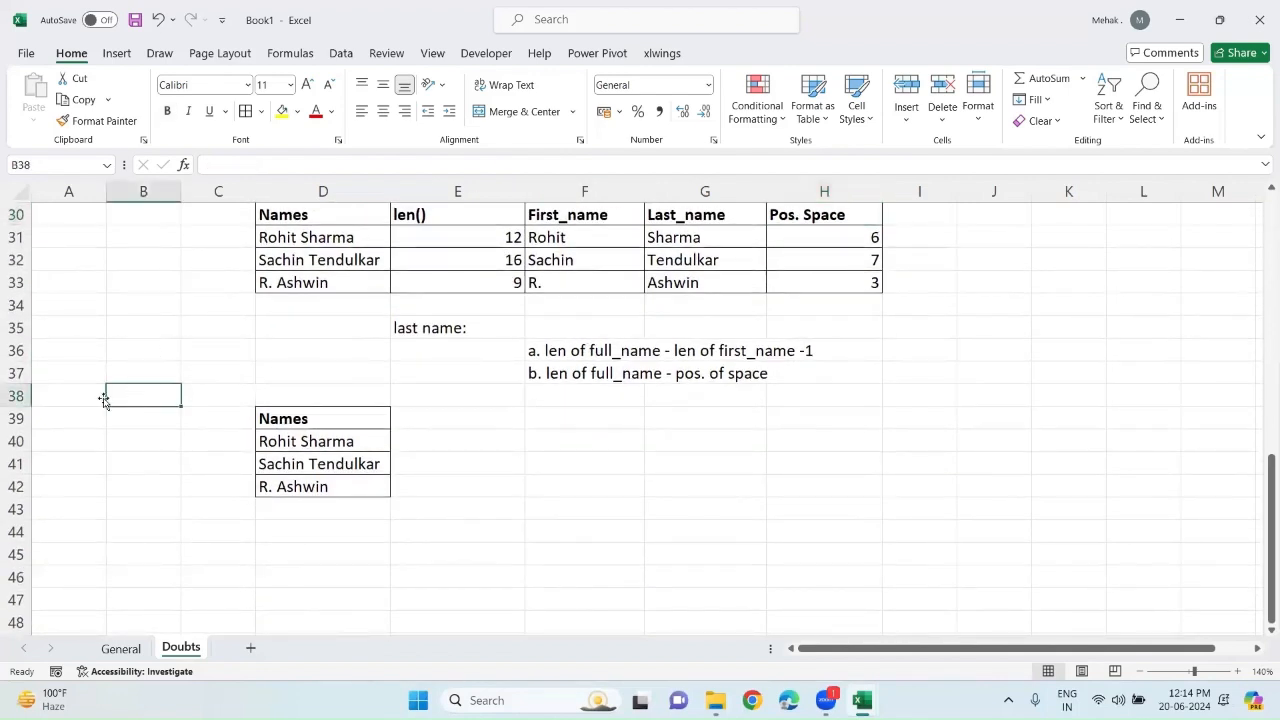
pyautogui.click(12, 396)
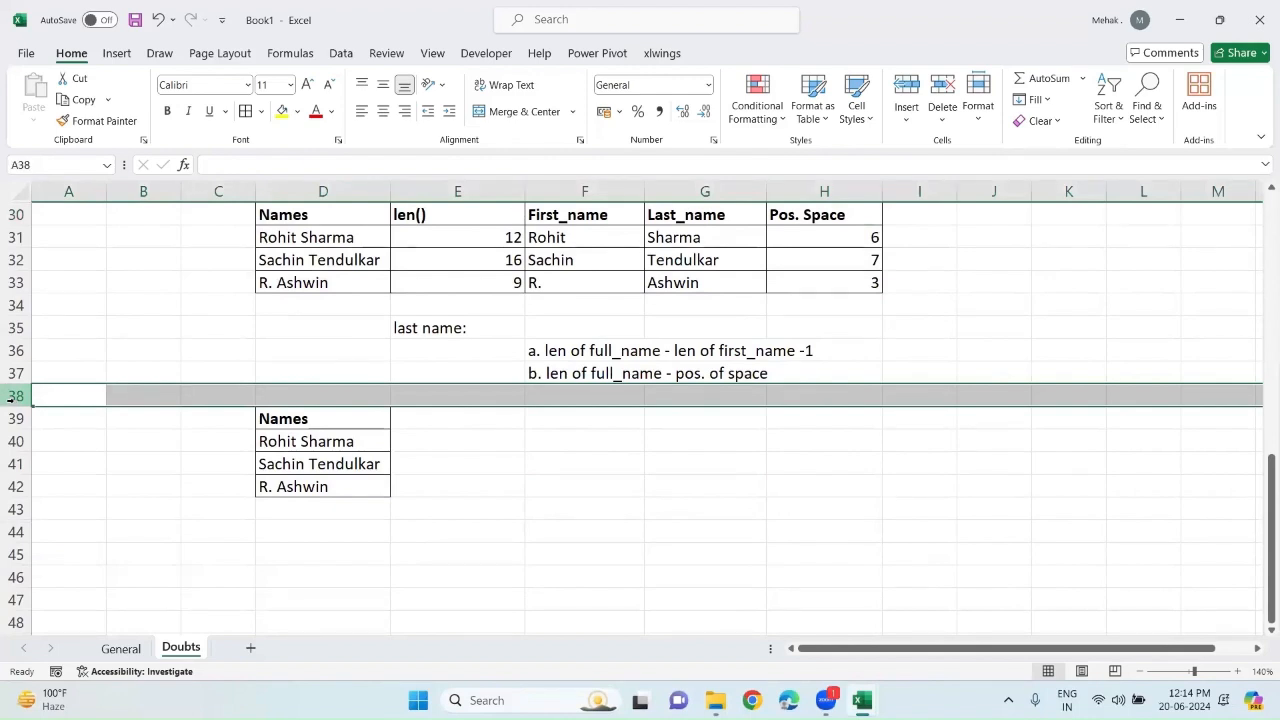
pyautogui.hotkey('ctrl', 'shift', '+')
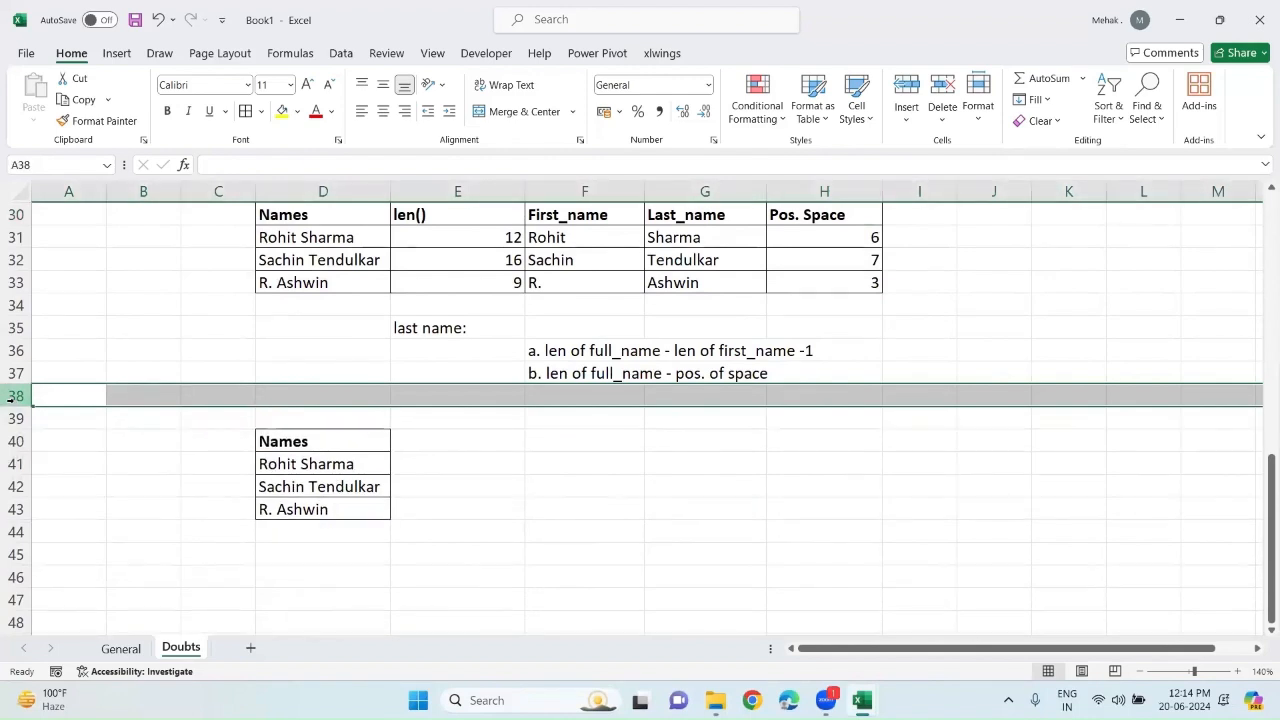
# Enter the note "Above example, can be done with the help of nested functions, i.e. function within the function." in B39.
pyautogui.click(123, 413)
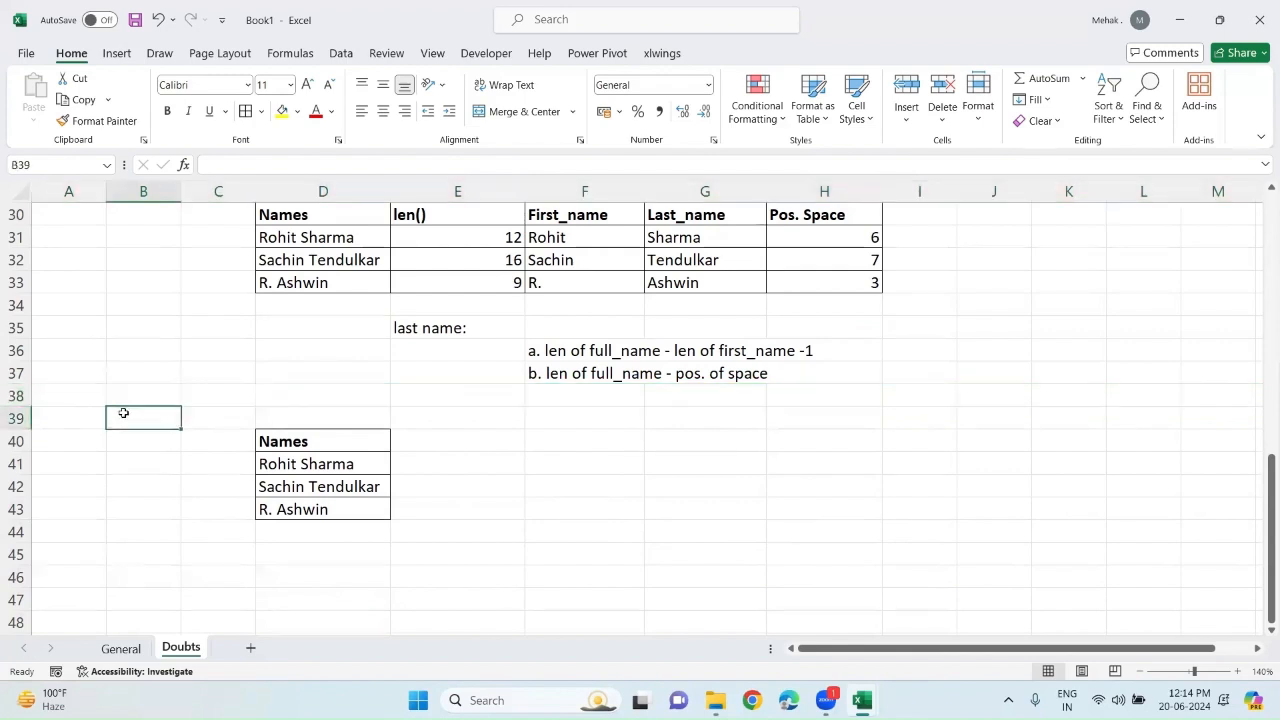
pyautogui.write('S')
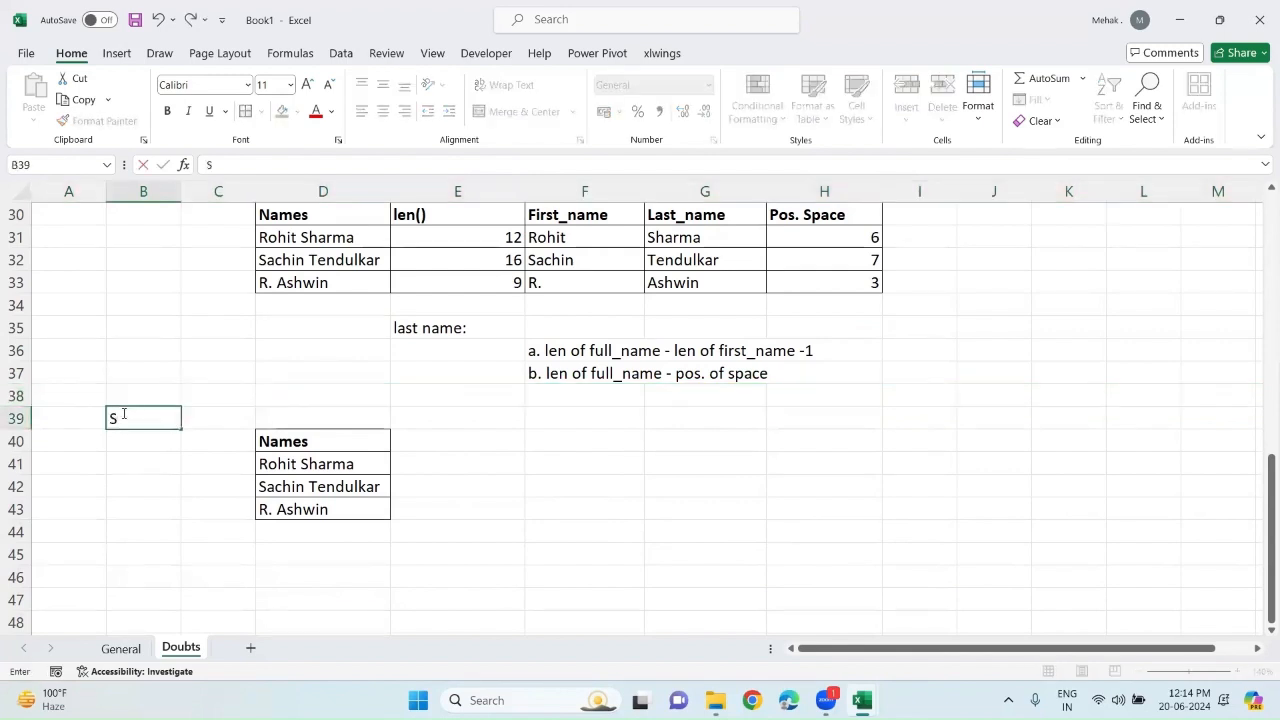
pyautogui.press('BackSpace')
pyautogui.write('Above example')
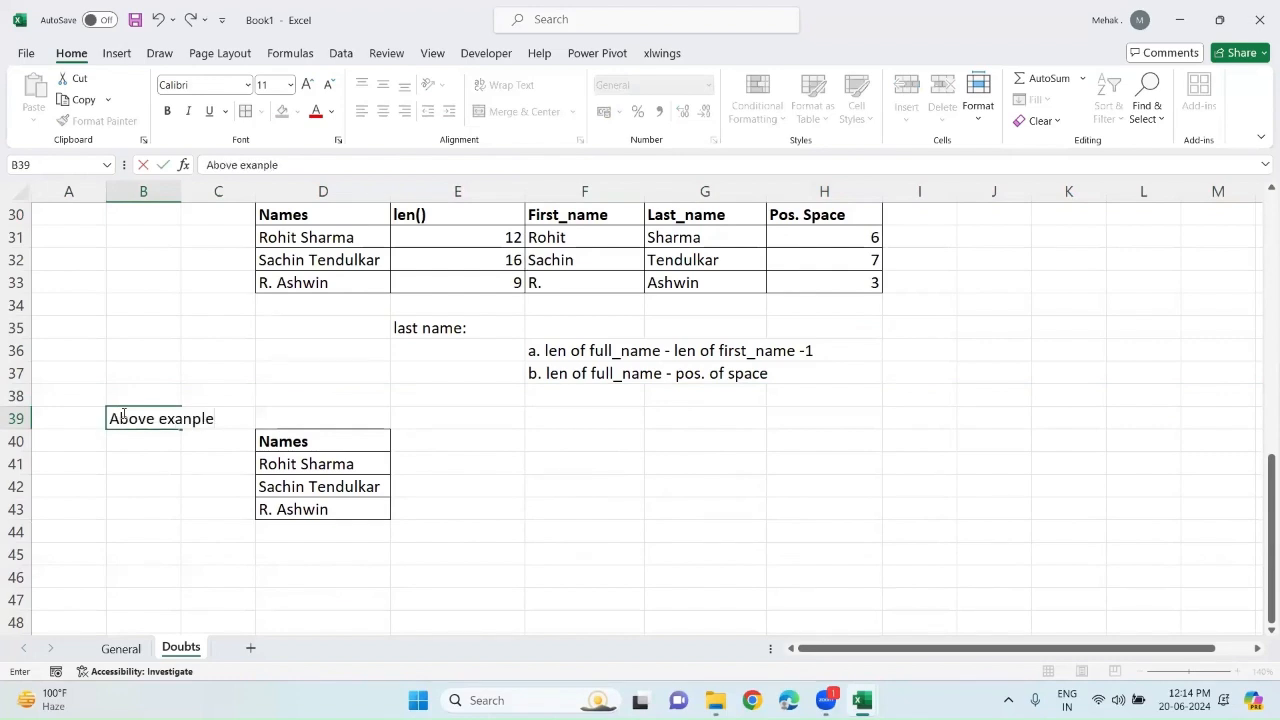
pyautogui.press('BackSpace')
pyautogui.press('BackSpace')
pyautogui.press('BackSpace')
pyautogui.press('BackSpace')
pyautogui.write('nmple, can be done with t')
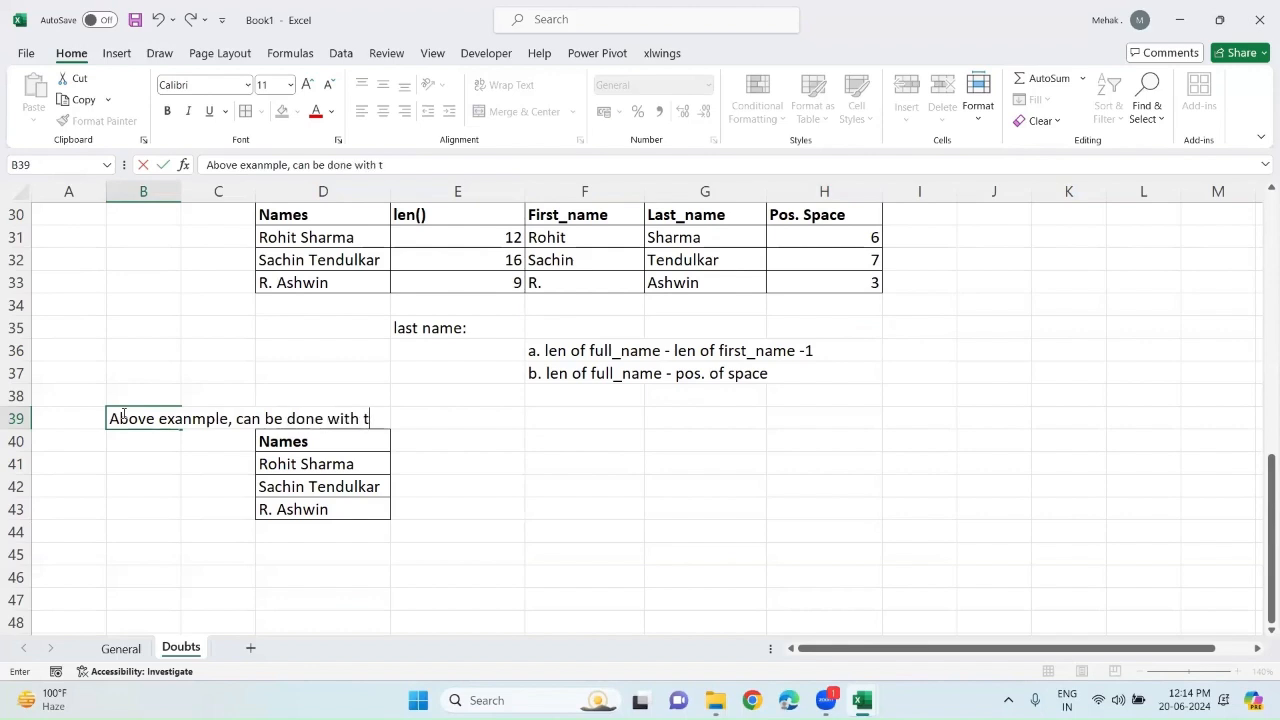
pyautogui.write('he help of ne')
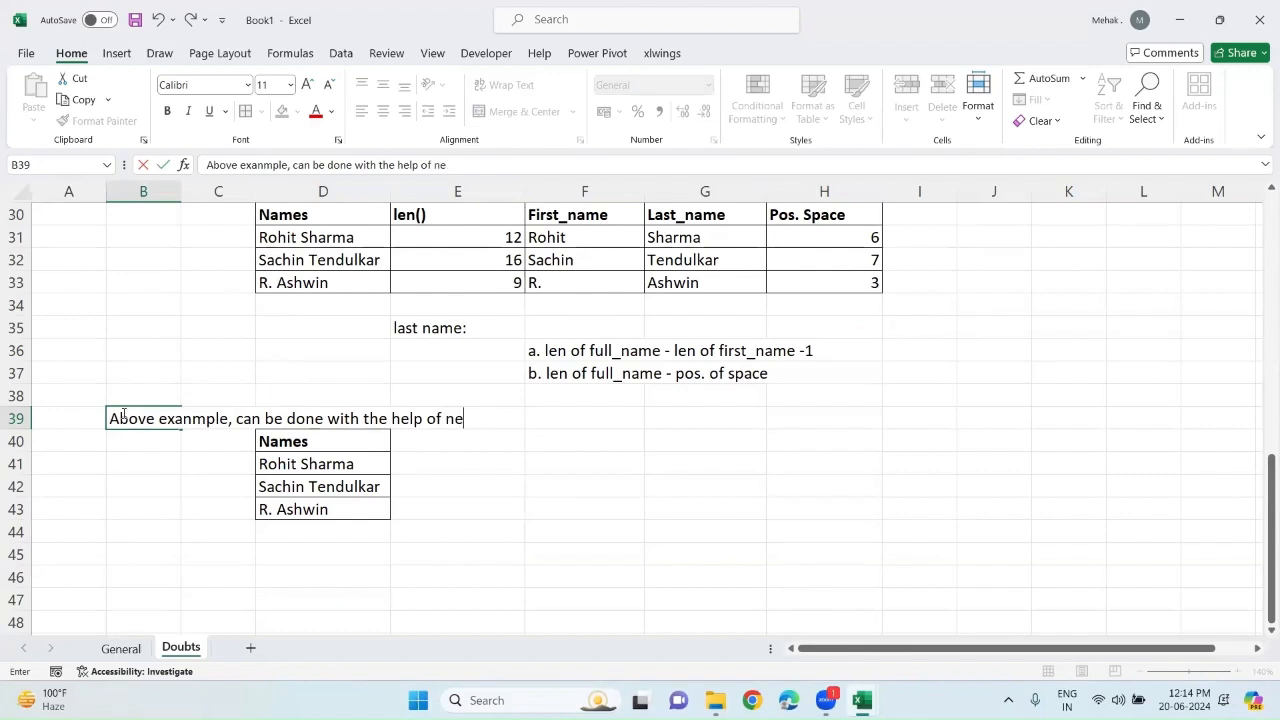
pyautogui.write('sted function')
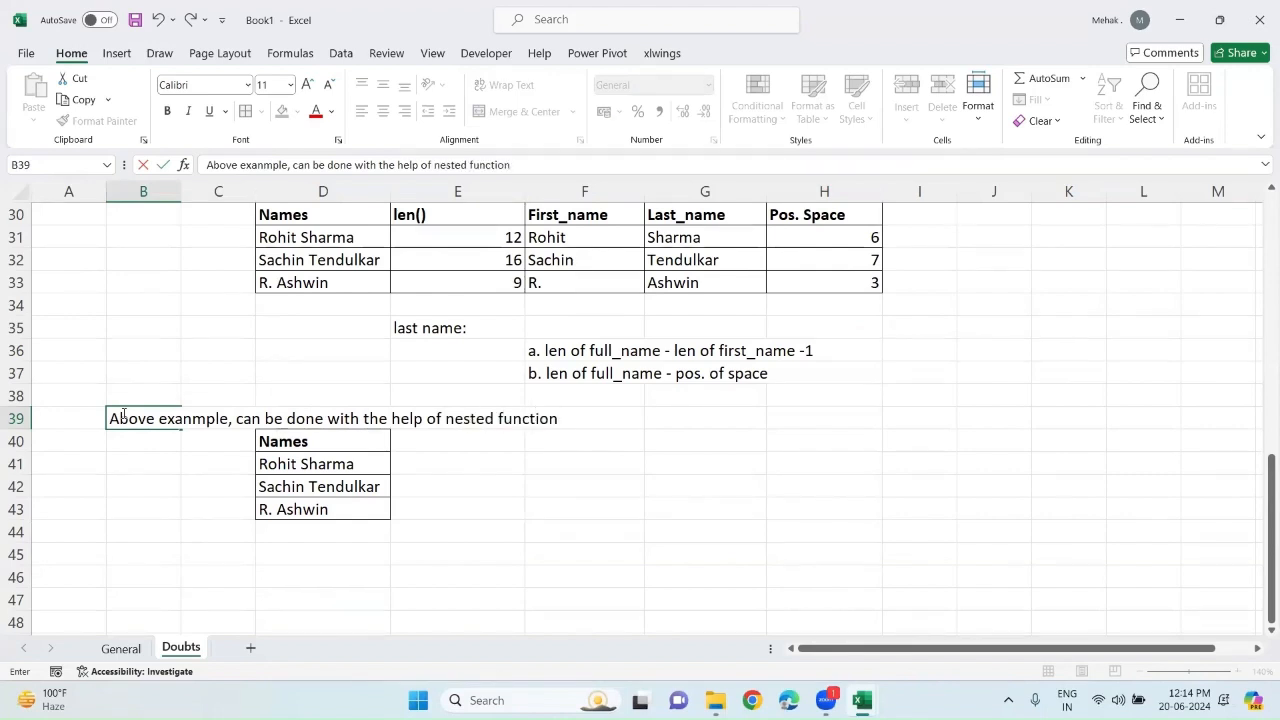
pyautogui.write('s, i.e. function wit')
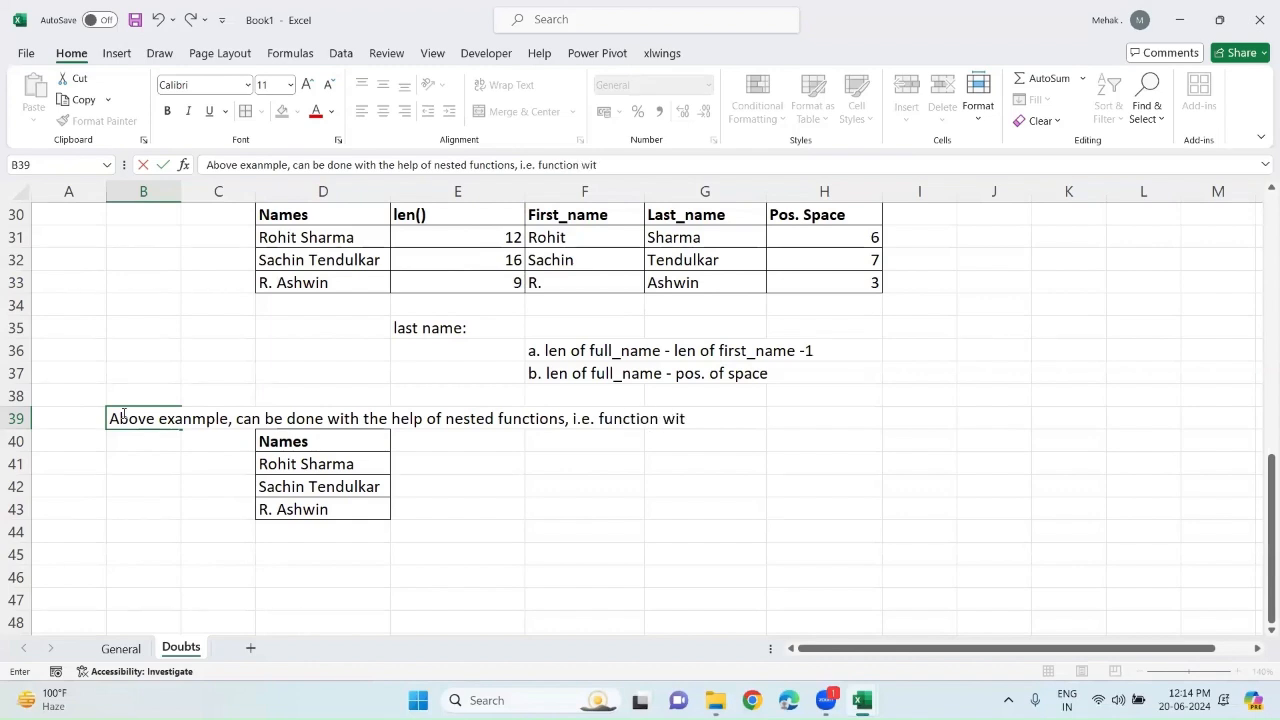
pyautogui.write('hin the function.')
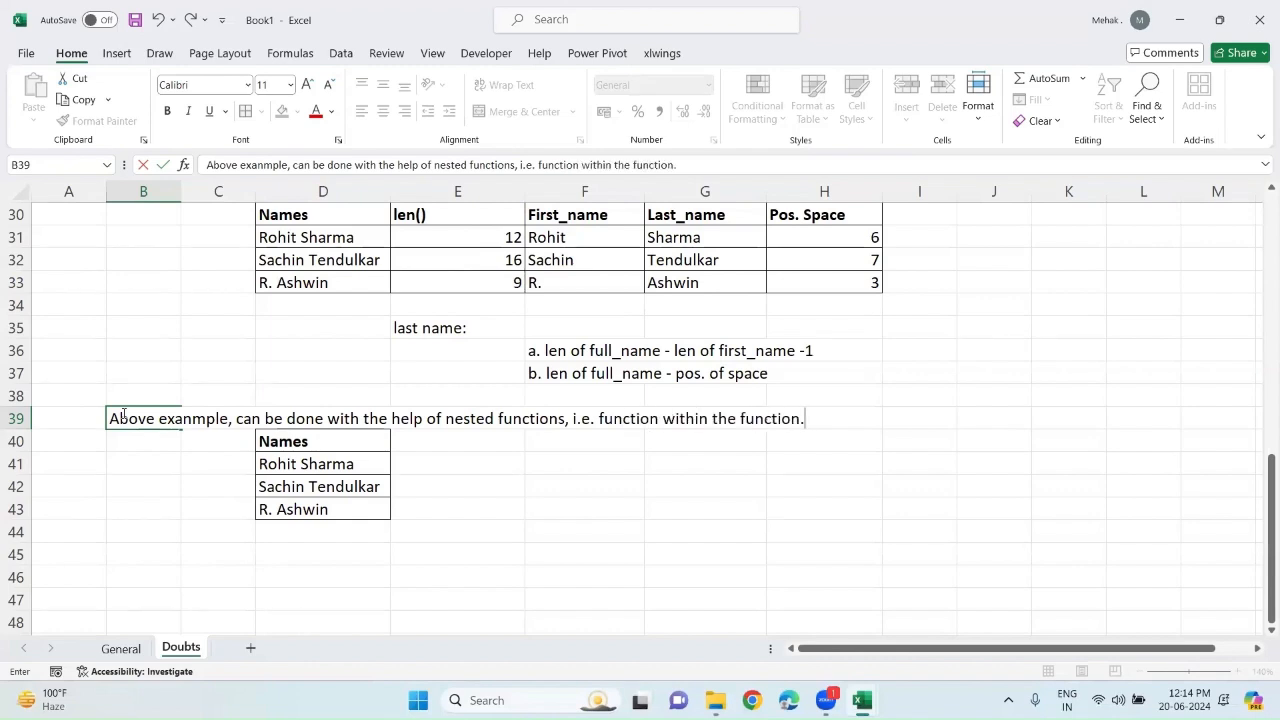
pyautogui.press('Return')
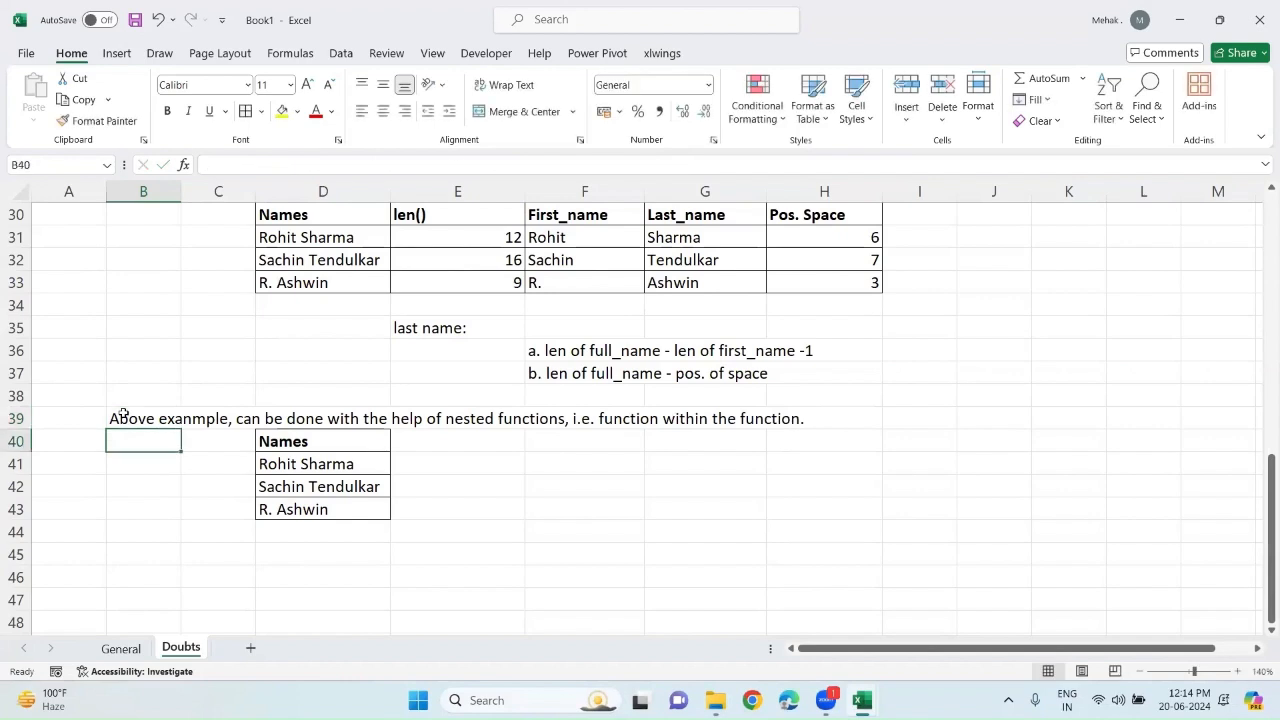
# Correct the spelling of the second word in the B39 note to "example".
pyautogui.click(120, 418)
pyautogui.click(268, 163)
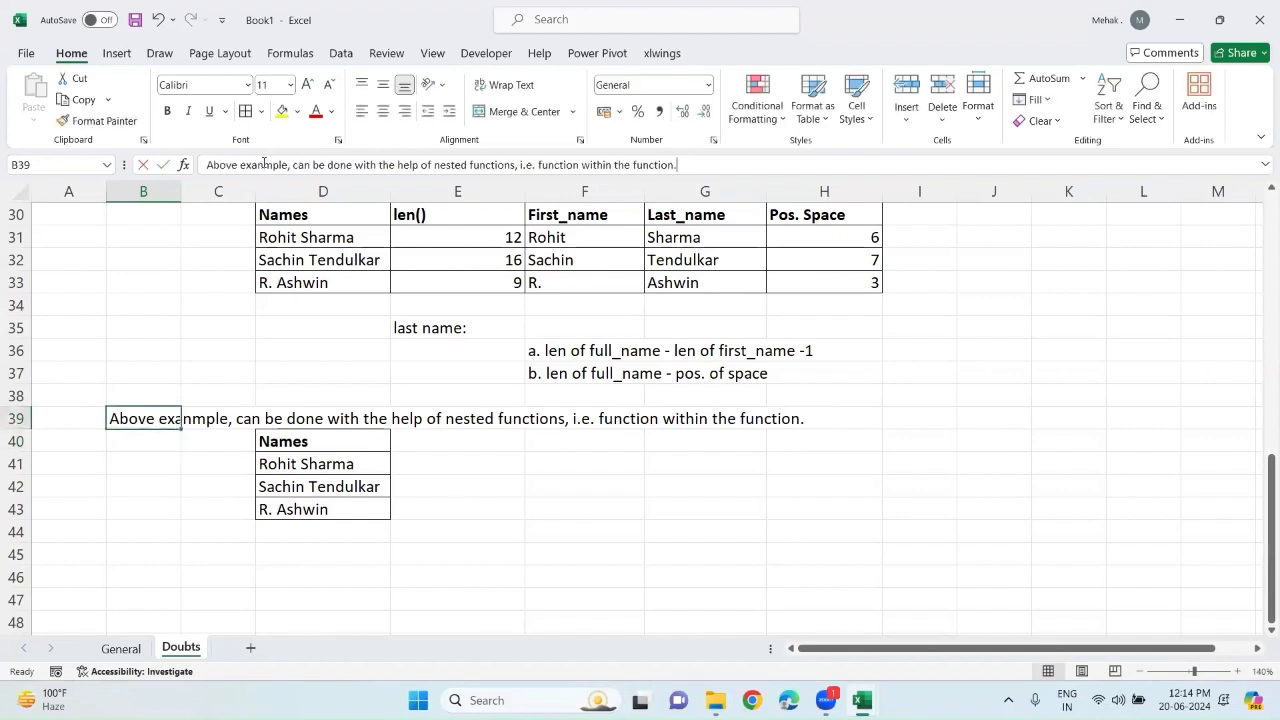
pyautogui.press('BackSpace')
pyautogui.press('Return')
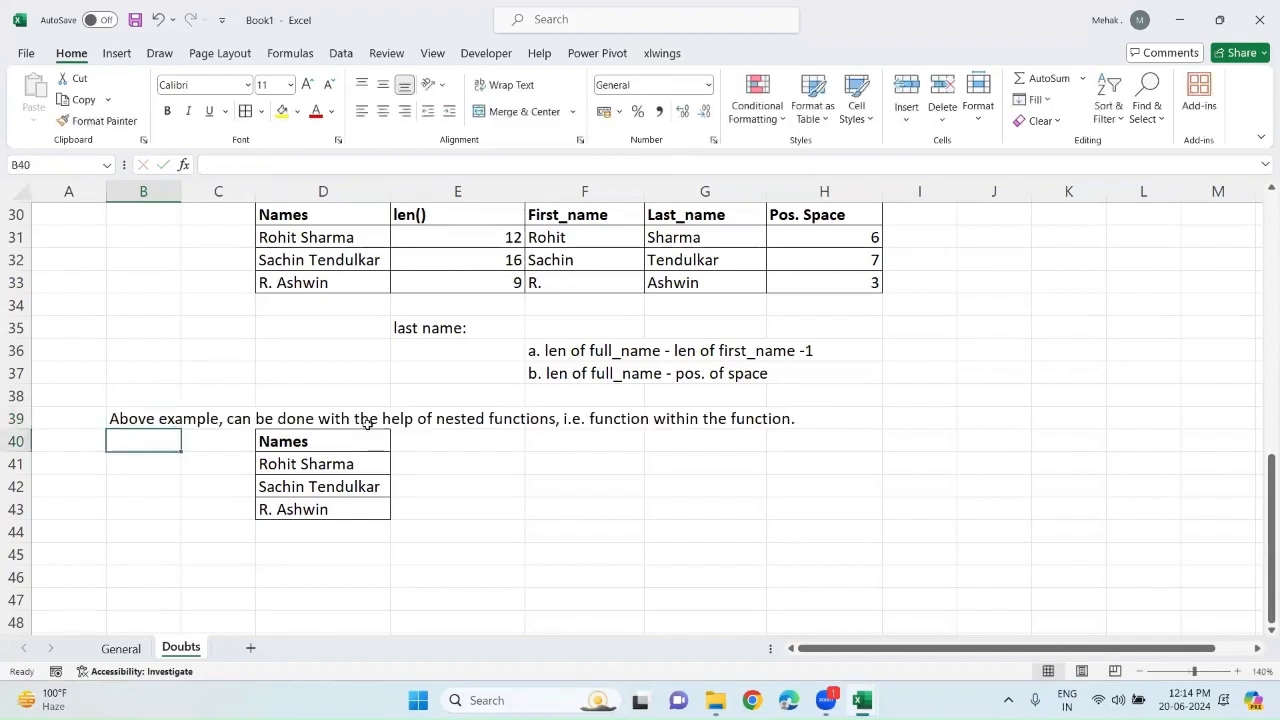
# Insert a blank row at row 40, between the note and the copied Names list.
pyautogui.click(16, 441)
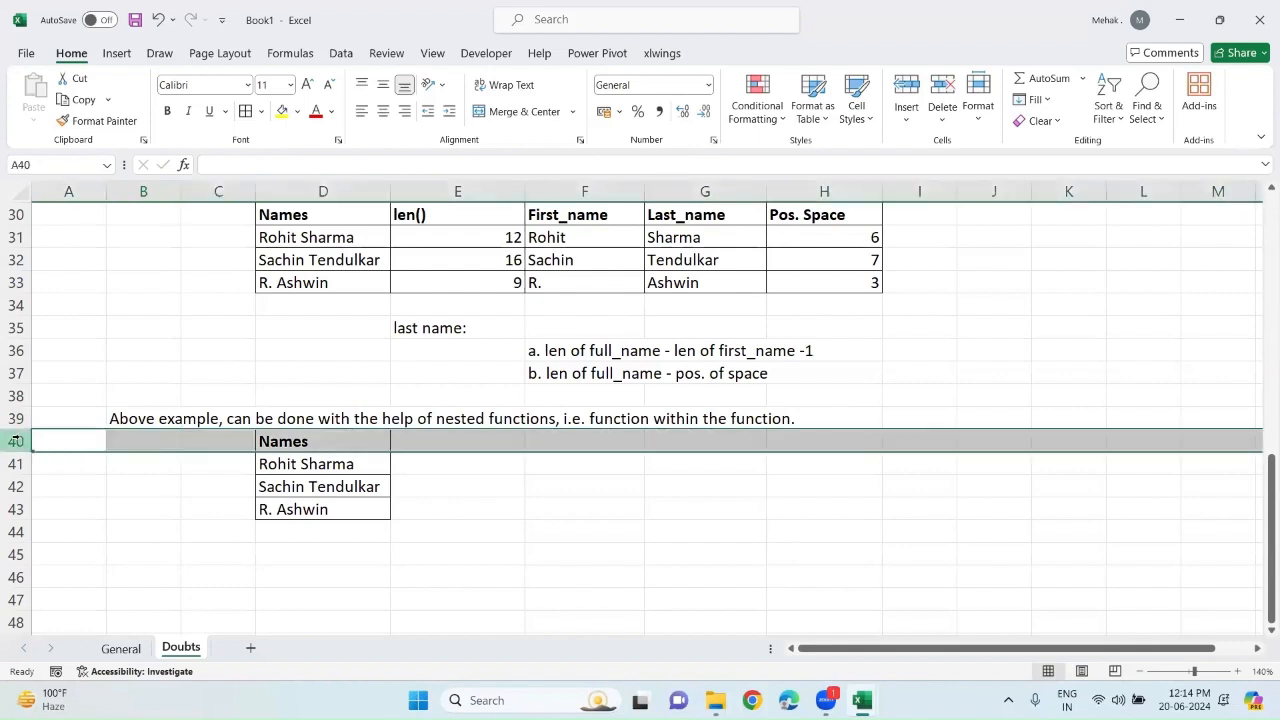
pyautogui.hotkey('ctrl', 'shift', '+')
pyautogui.click(555, 210)
pyautogui.hotkey('shift', 'Right')
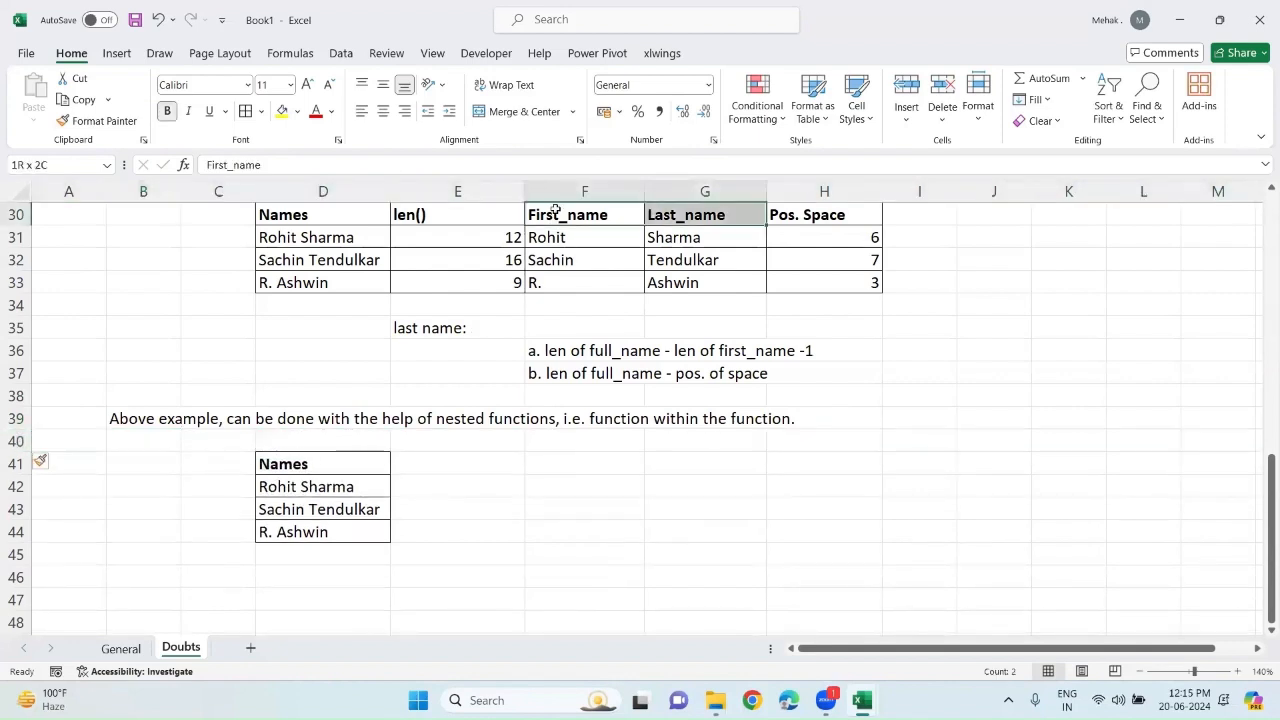
pyautogui.press('Down')
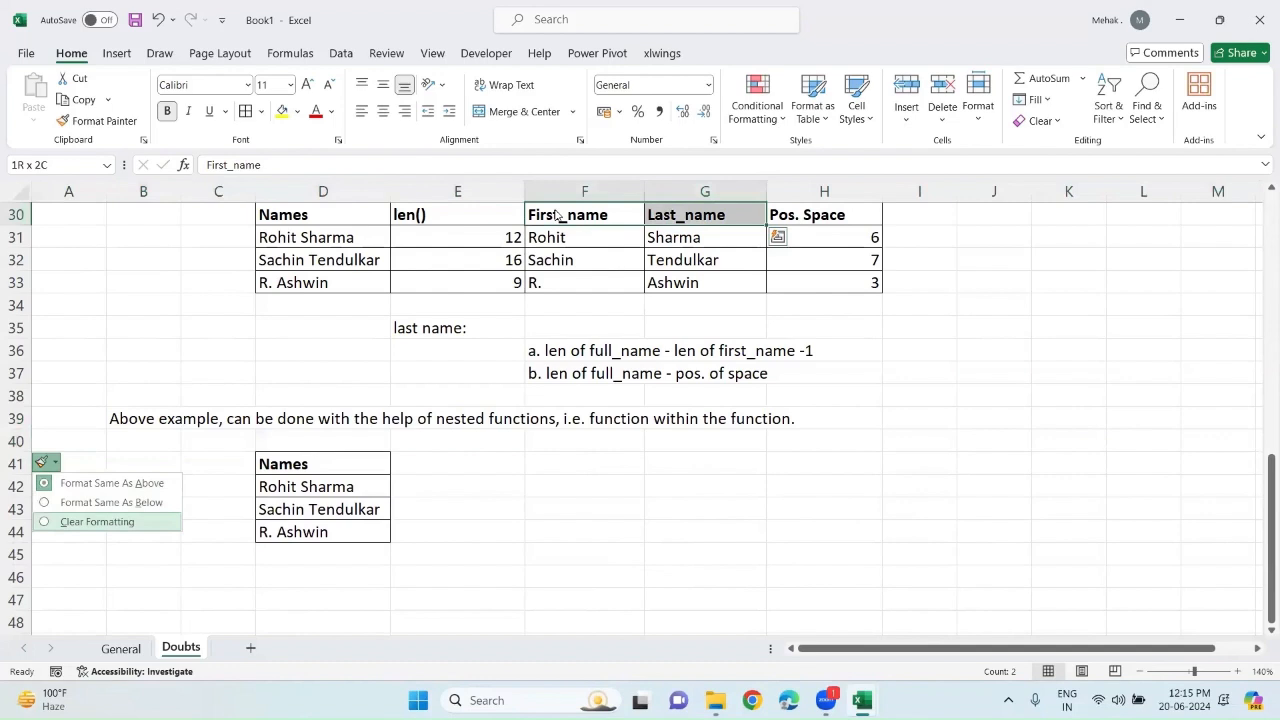
# Copy the First_name and Last_name columns F30:G33 to the cells starting at E41, beside the copied Names list.
pyautogui.click(551, 212)
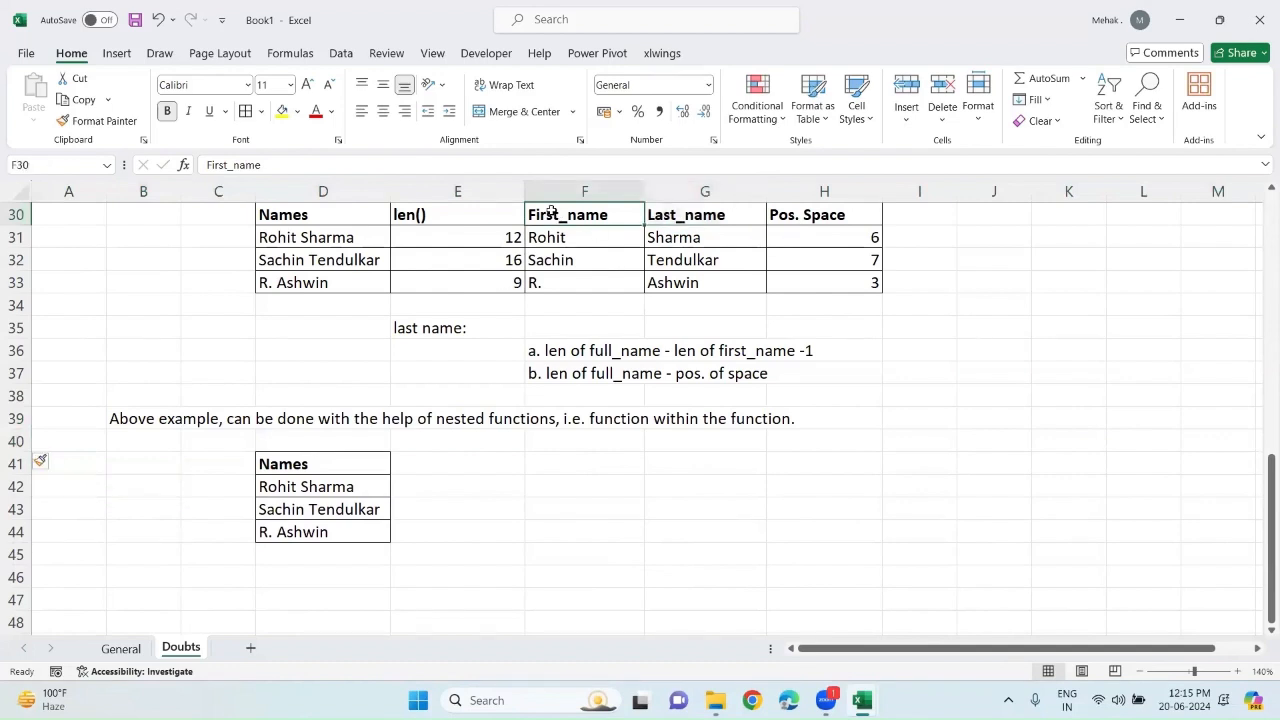
pyautogui.hotkey('shift', 'Right')
pyautogui.hotkey('shift', 'Down')
pyautogui.hotkey('shift', 'Down')
pyautogui.hotkey('shift', 'Down')
pyautogui.hotkey('ctrl', 'c')
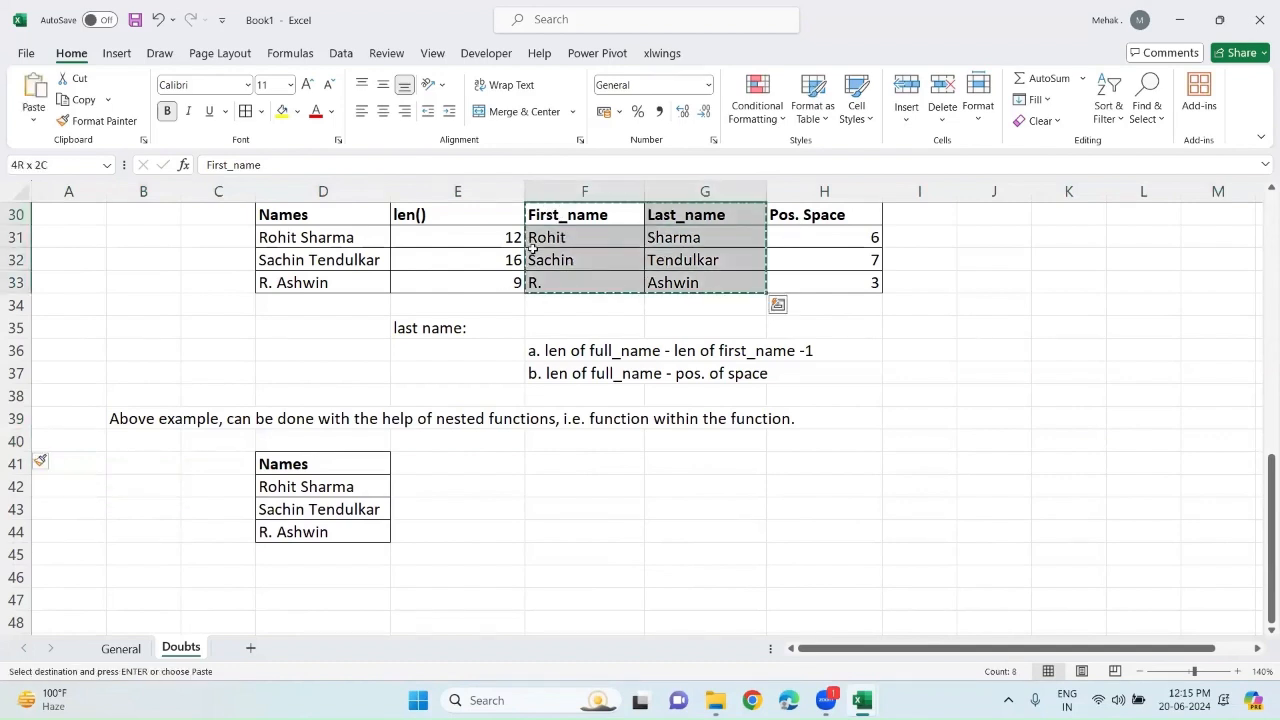
pyautogui.click(437, 460)
pyautogui.hotkey('ctrl', 'v')
# Clear the pasted formulas from E42:F44, keeping the First_name and Last_name headers.
pyautogui.click(437, 486)
pyautogui.hotkey('shift', 'Right')
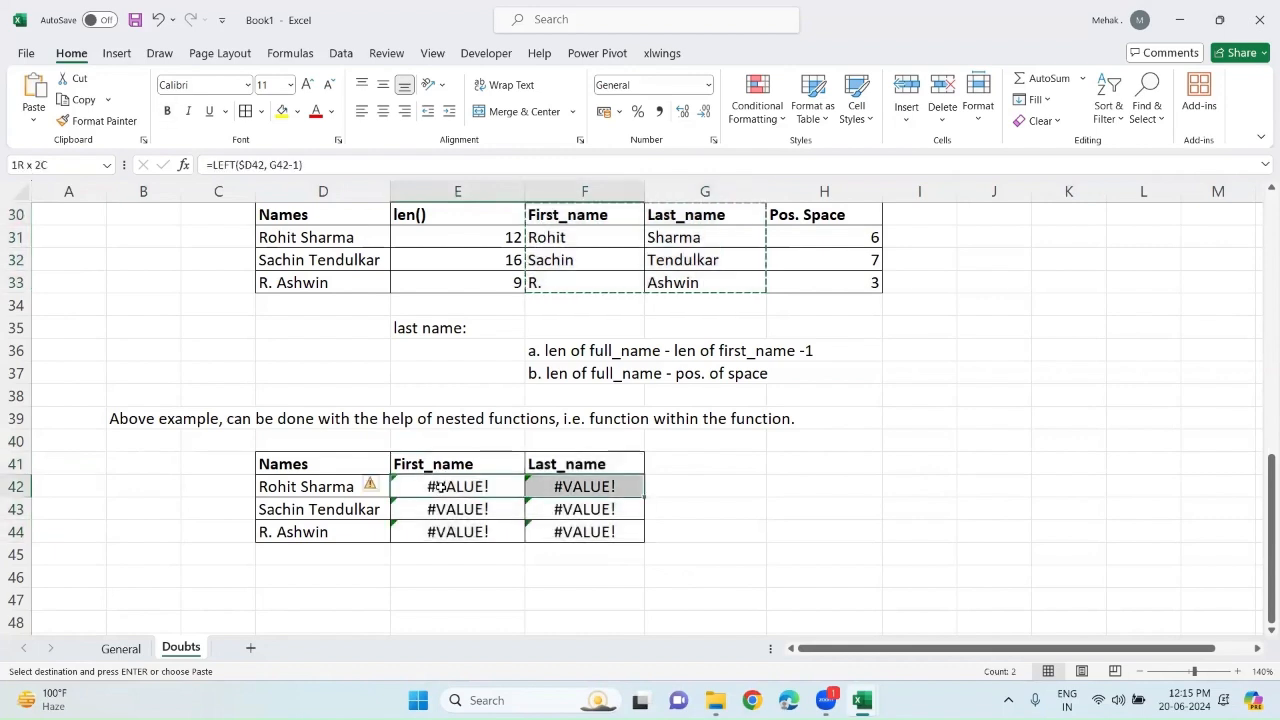
pyautogui.hotkey('shift', 'Right')
pyautogui.hotkey('shift', 'Down')
pyautogui.hotkey('shift', 'Down')
pyautogui.hotkey('shift', 'Left')
pyautogui.press('Delete')
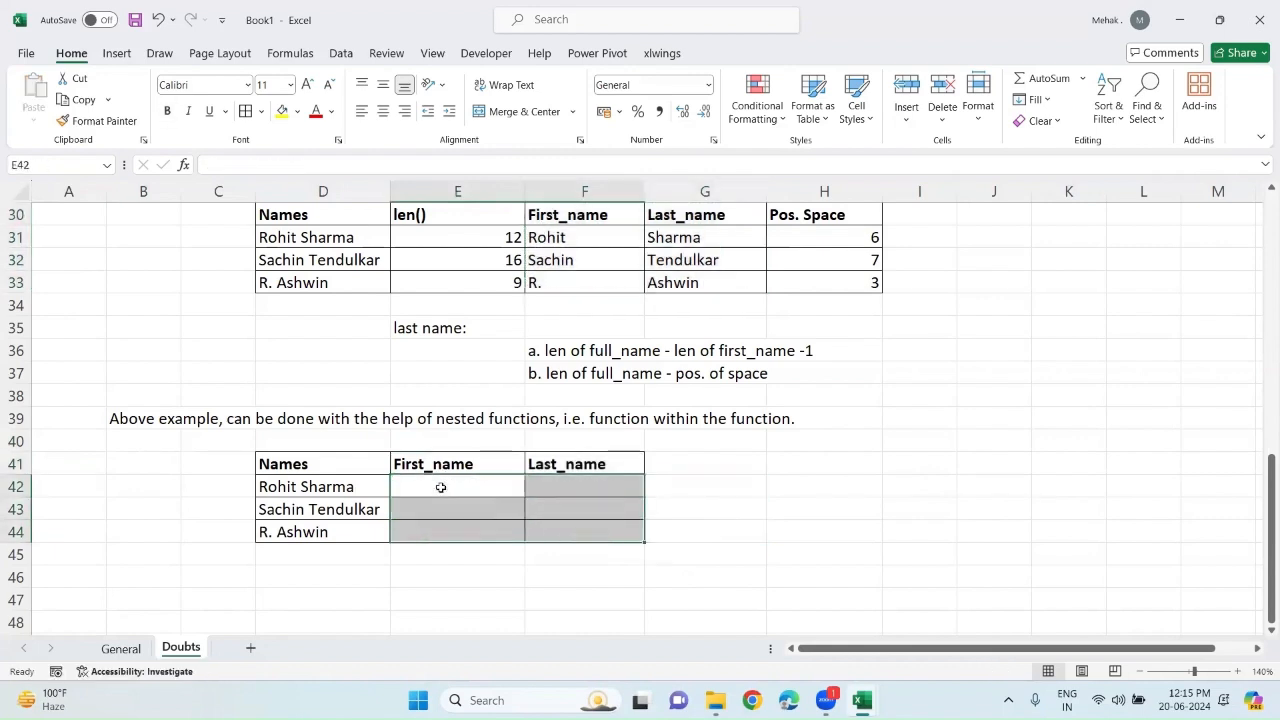
# Start a LEFT formula in E42 with the name cell as its text argument, column-locked as $D42.
pyautogui.doubleClick(450, 487)
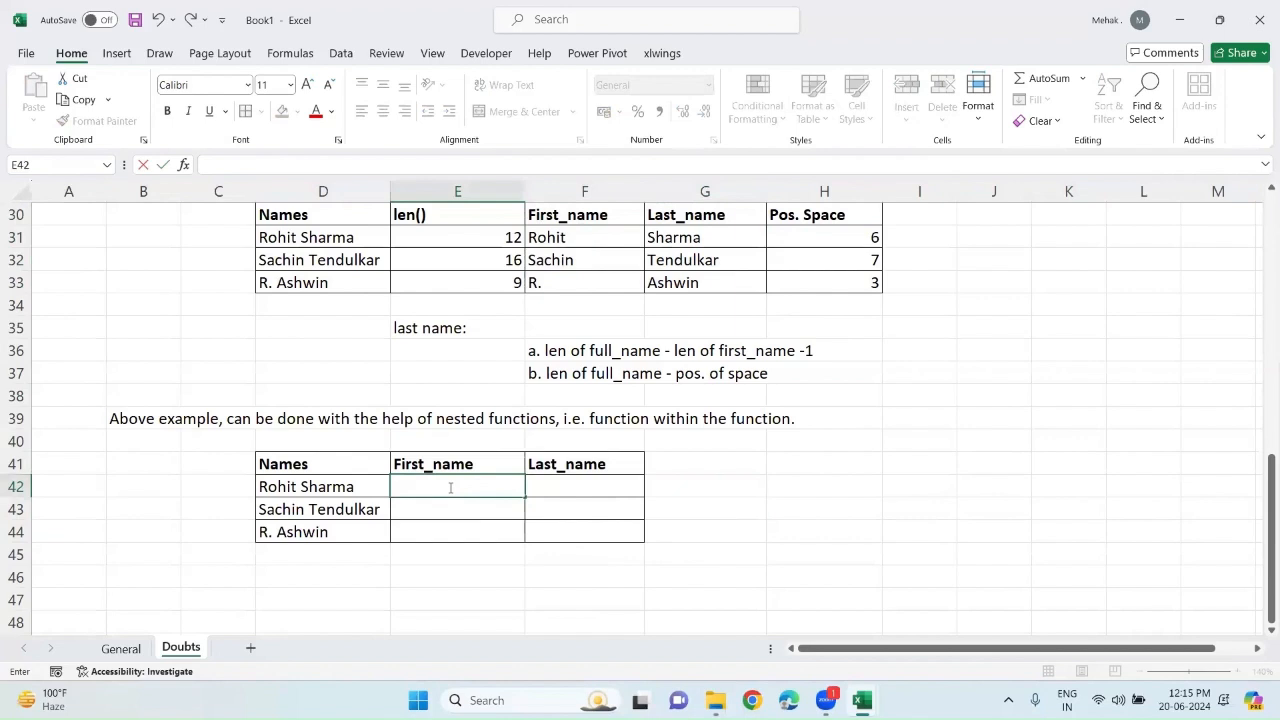
pyautogui.write('=left')
pyautogui.press('Tab')
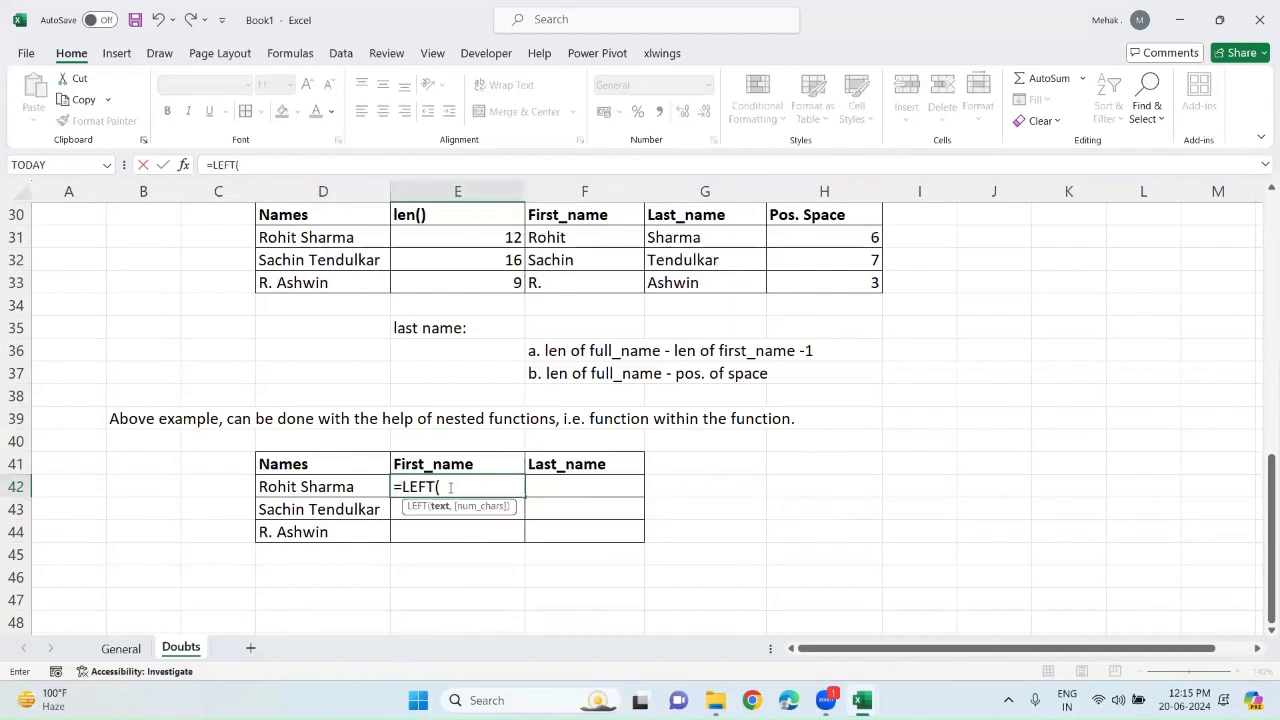
pyautogui.click(322, 489)
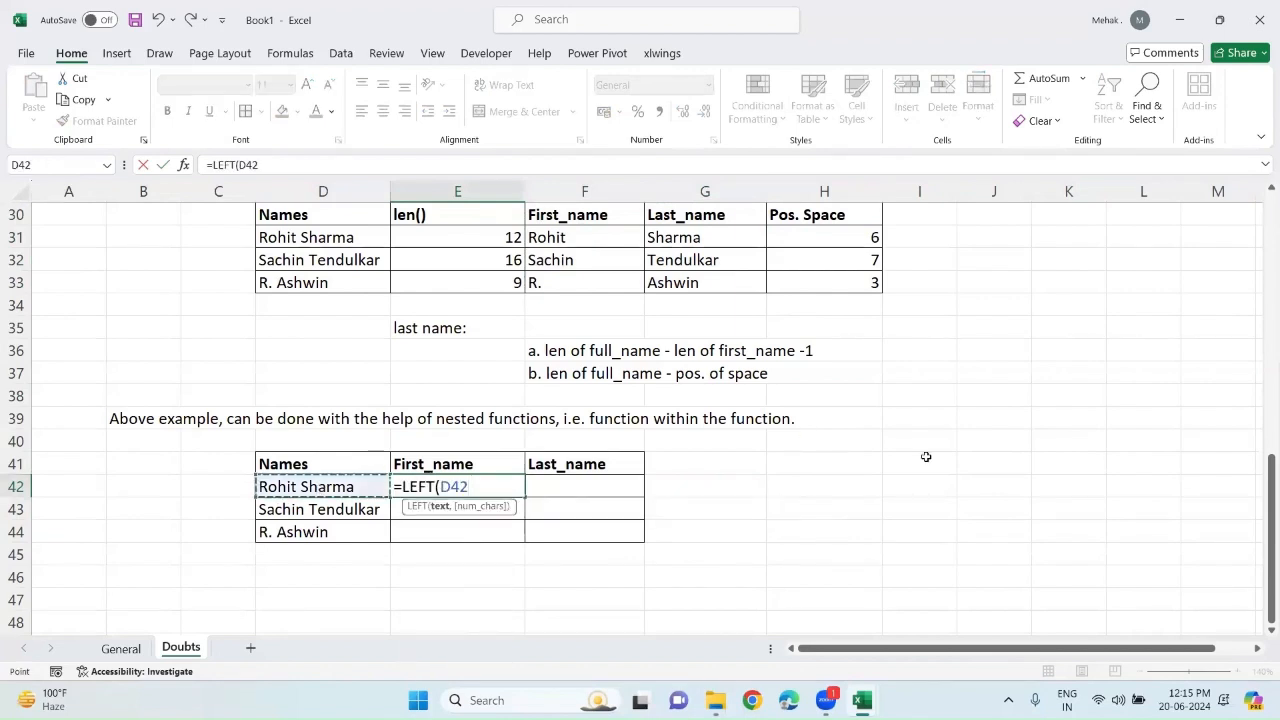
pyautogui.scroll(-3, 926, 457)
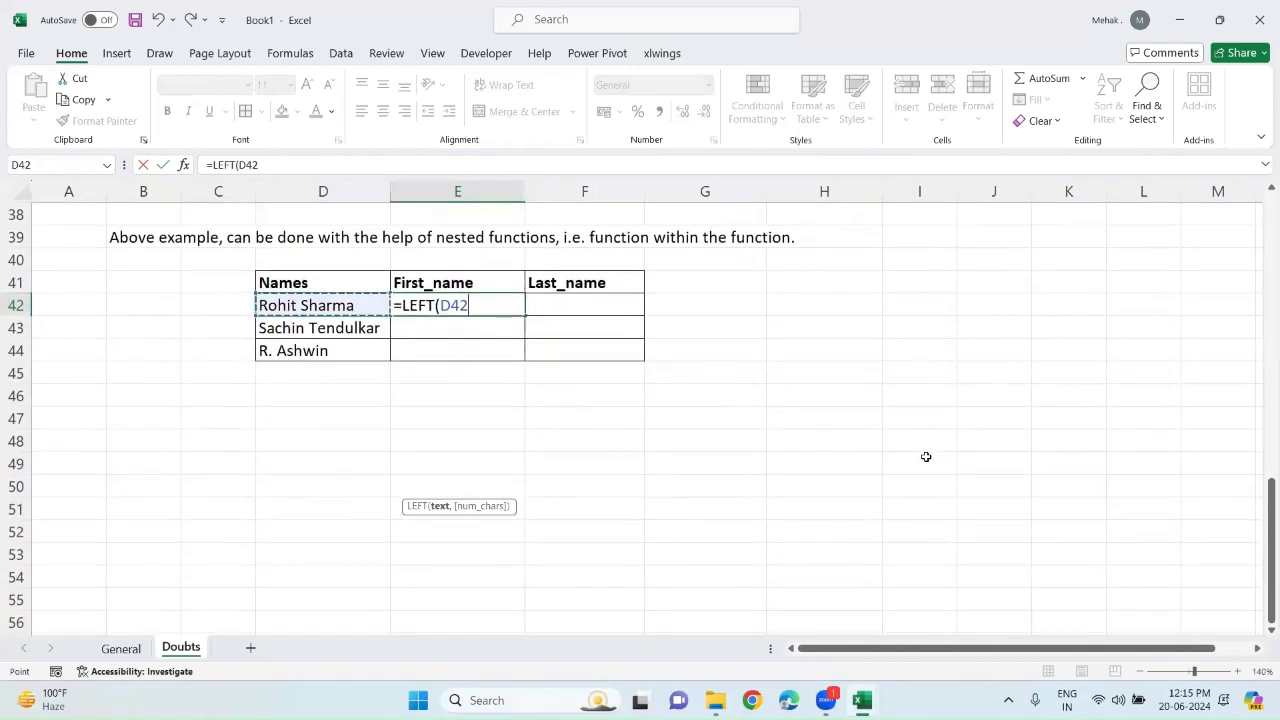
pyautogui.press('F4')
pyautogui.press('F4')
pyautogui.press('F4')
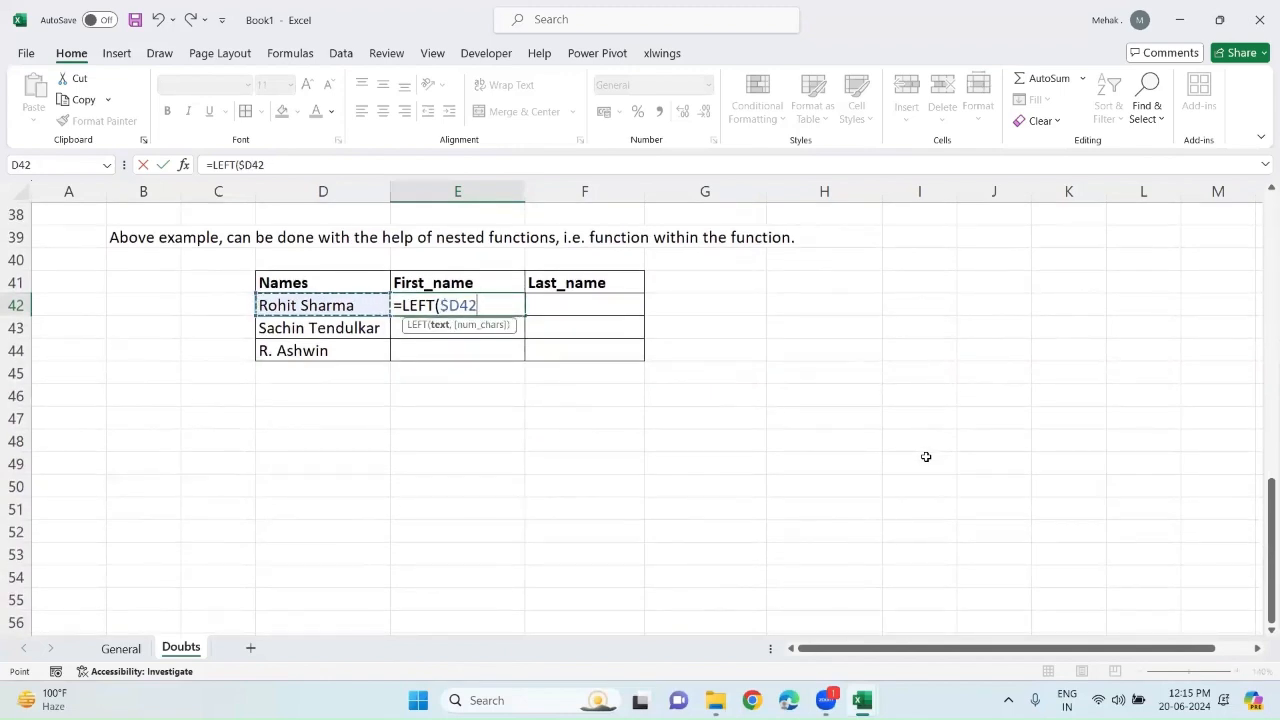
pyautogui.write(',')
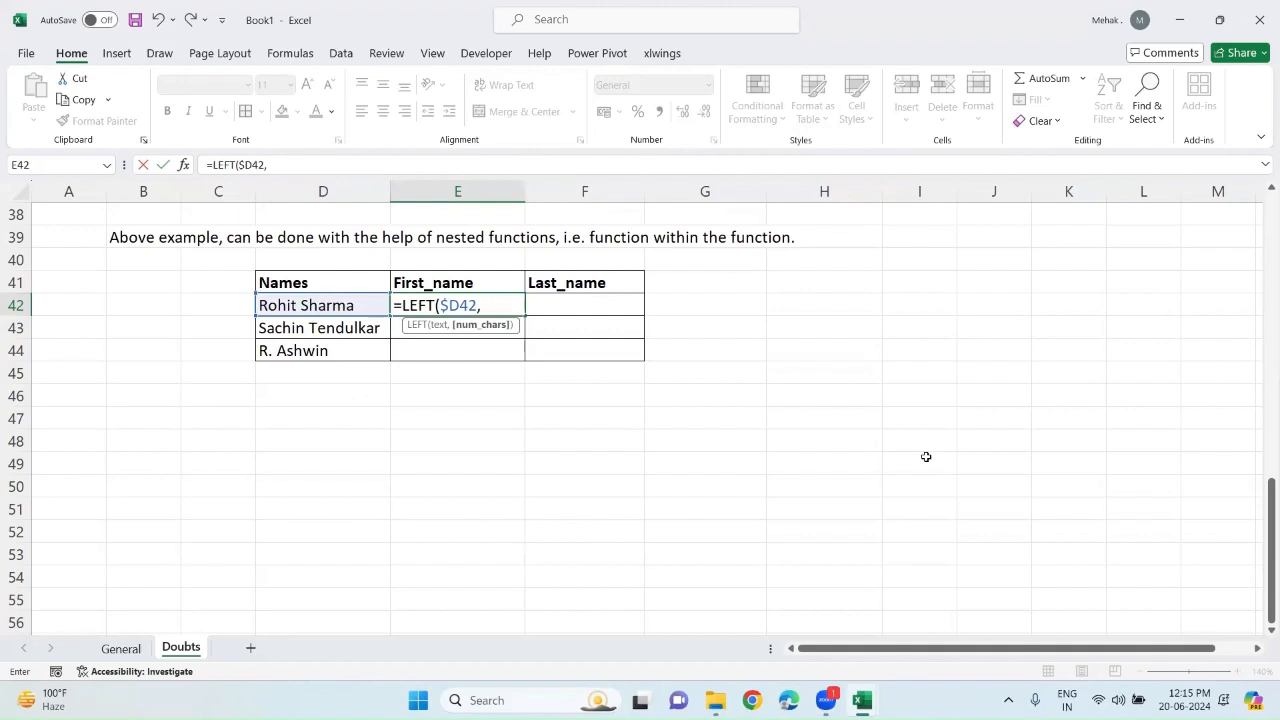
# Nest FIND(" ", $D42) as the number-of-characters argument of the LEFT formula in E42.
pyautogui.write('find')
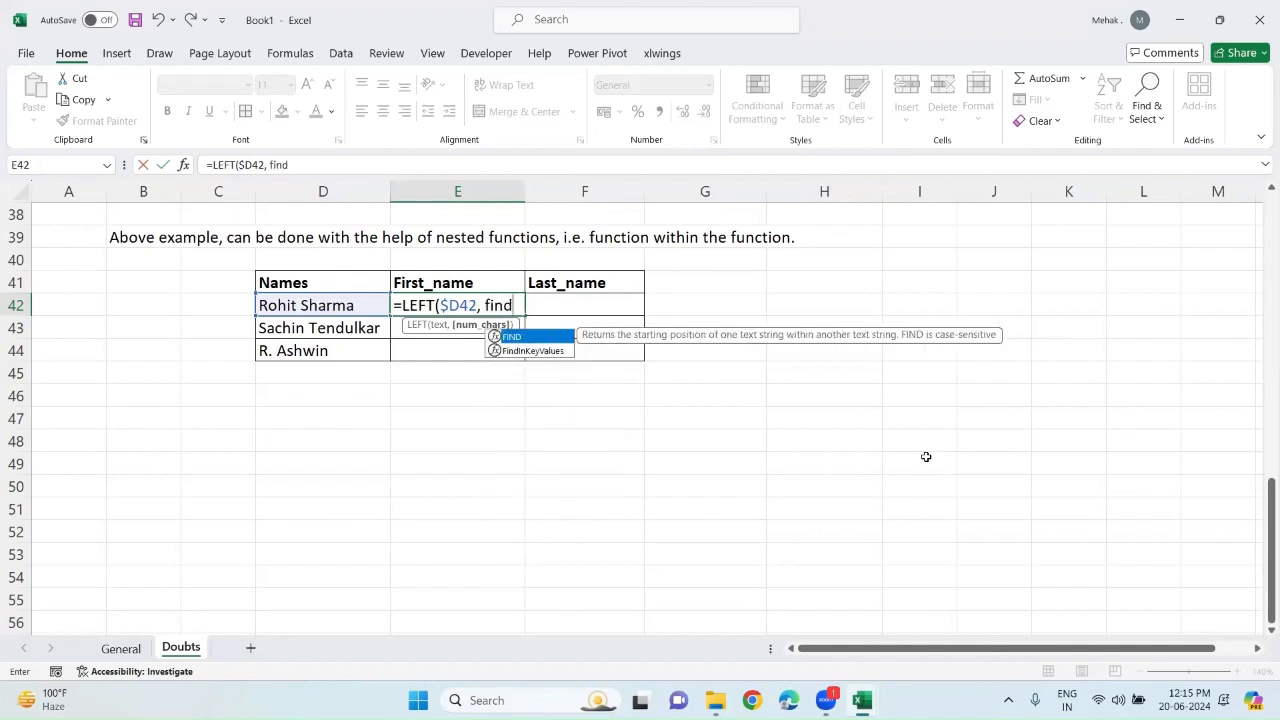
pyautogui.press('Tab')
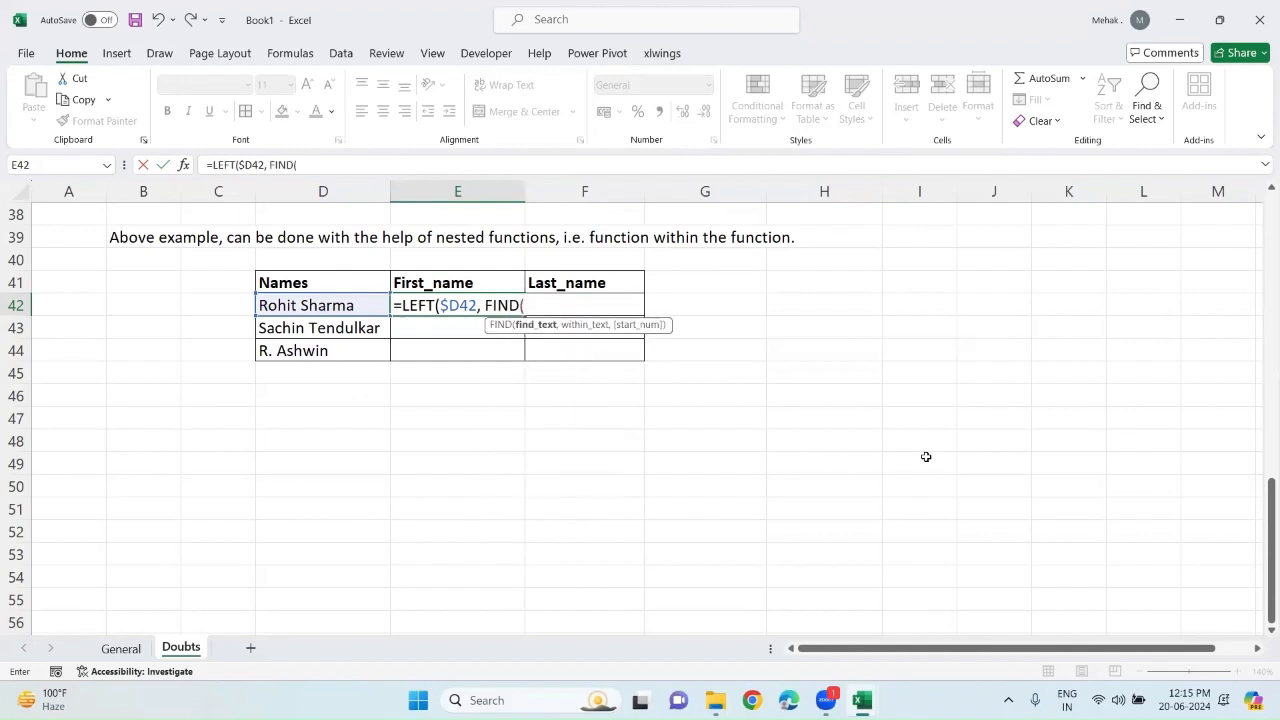
pyautogui.write('" ",')
pyautogui.click(314, 303)
pyautogui.press('F4')
pyautogui.press('F4')
pyautogui.press('F4')
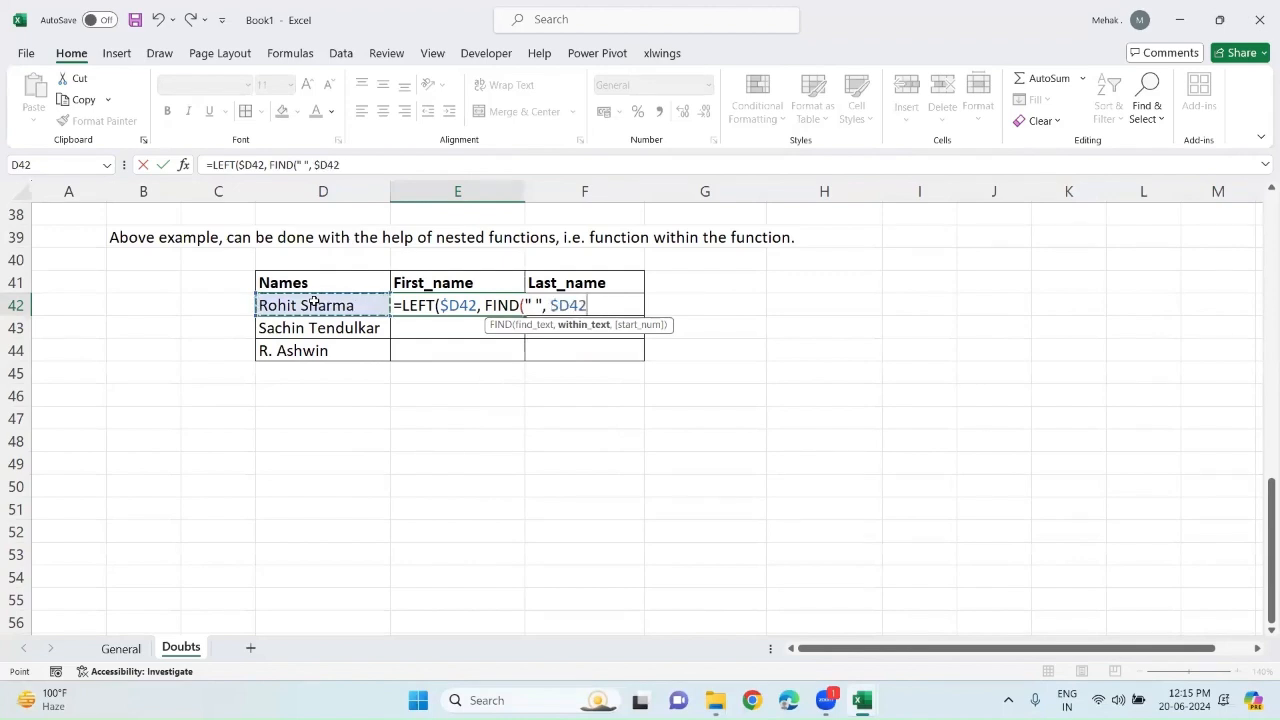
pyautogui.write(')')
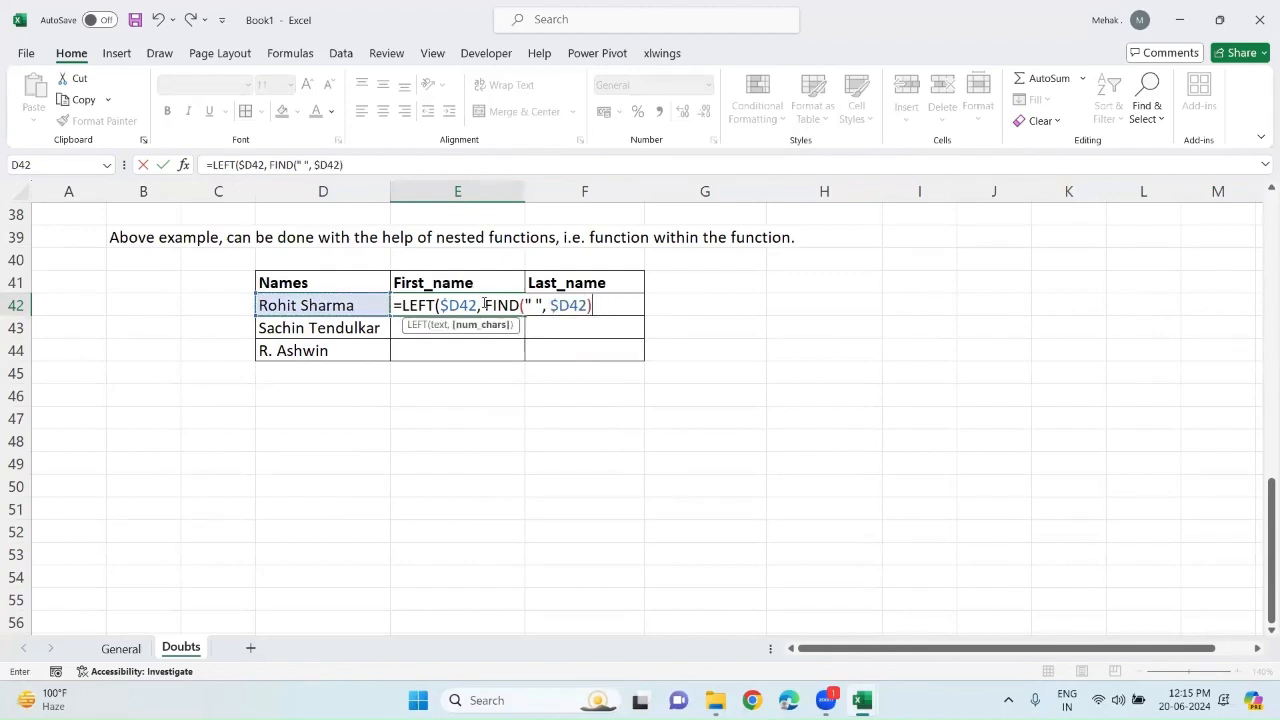
# Subtract 1 from the FIND result and complete the E42 formula as =LEFT($D42, FIND(" ", $D42)-1).
pyautogui.moveTo(485, 305); pyautogui.dragTo(594, 305)
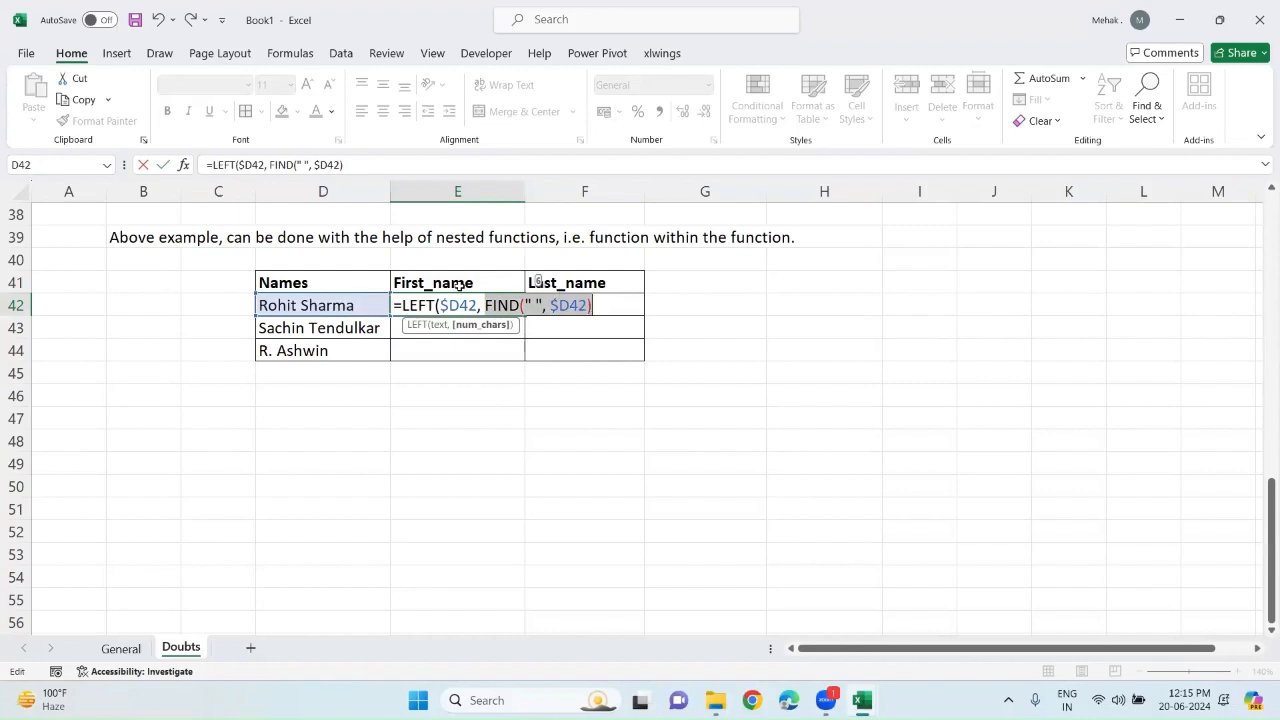
pyautogui.click(597, 308)
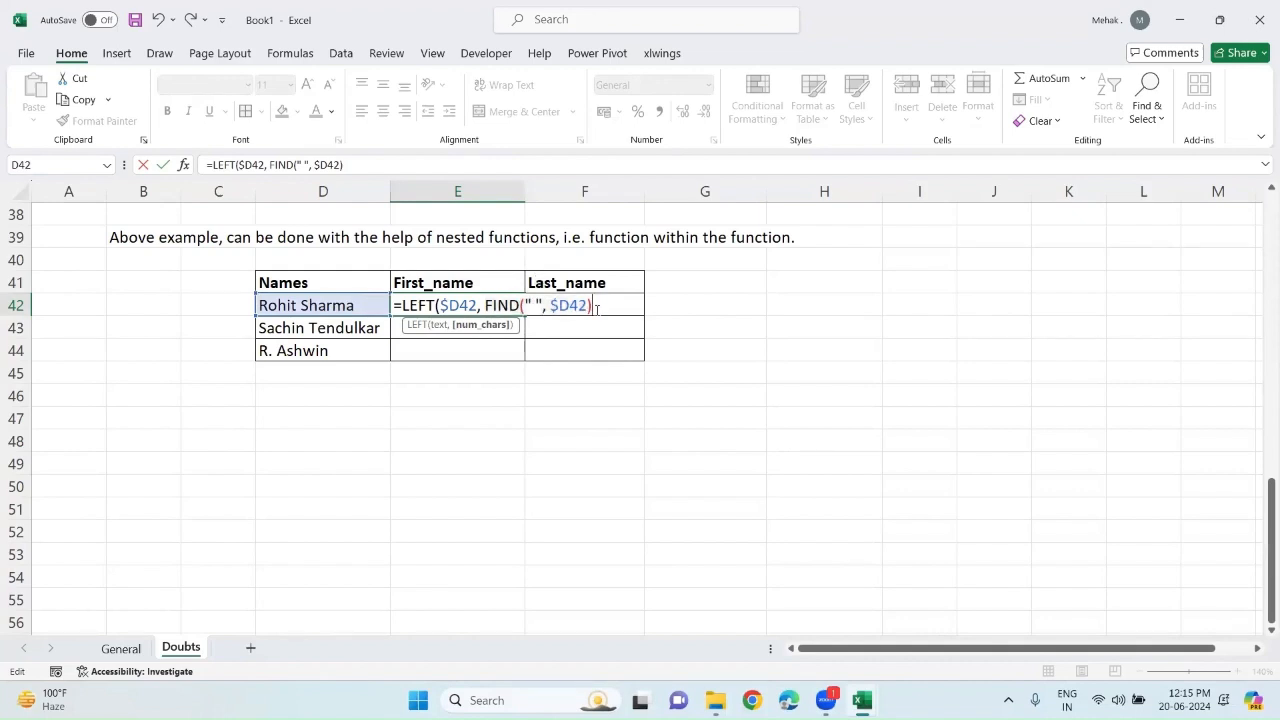
pyautogui.write('-1)')
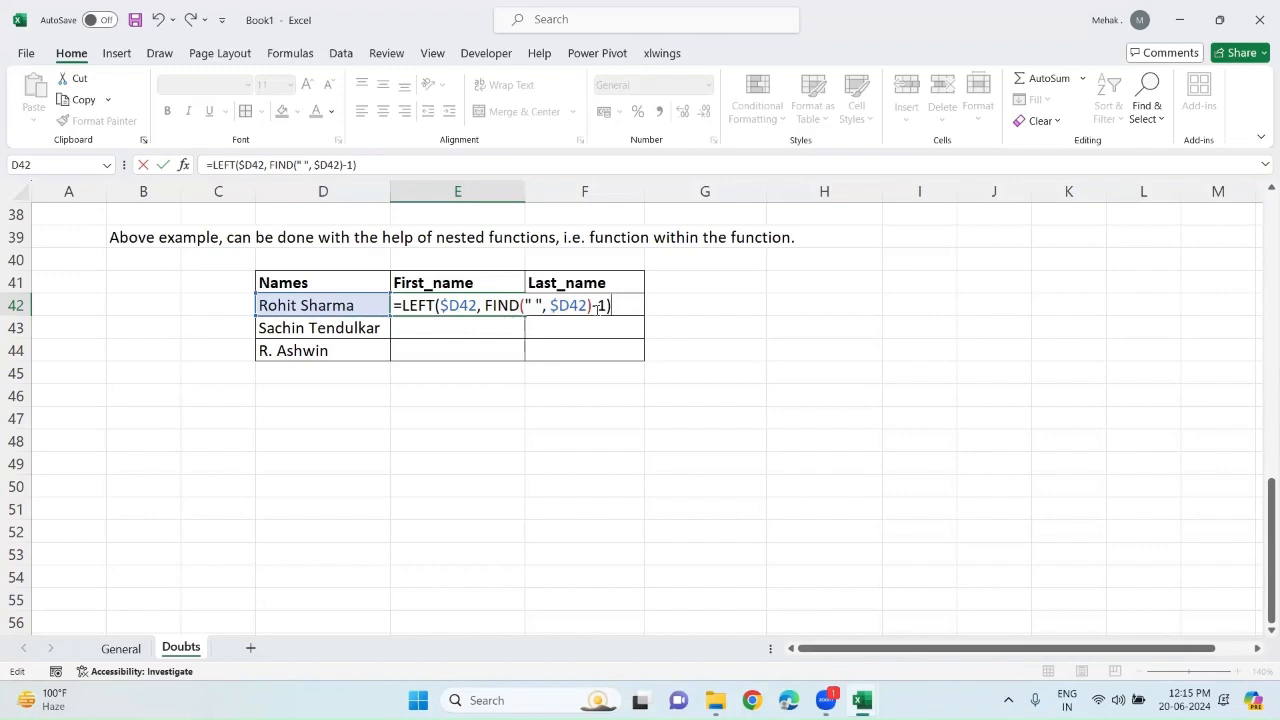
pyautogui.scroll(4, 866, 394)
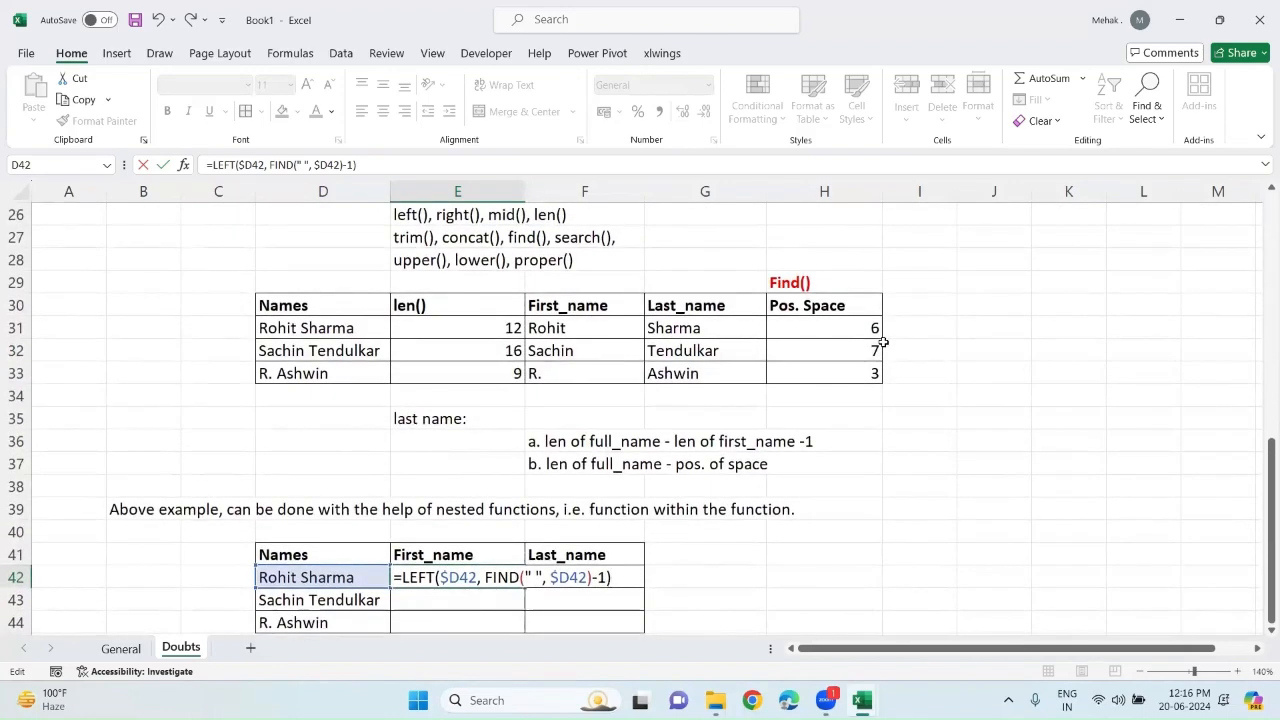
pyautogui.scroll(-3, 822, 417)
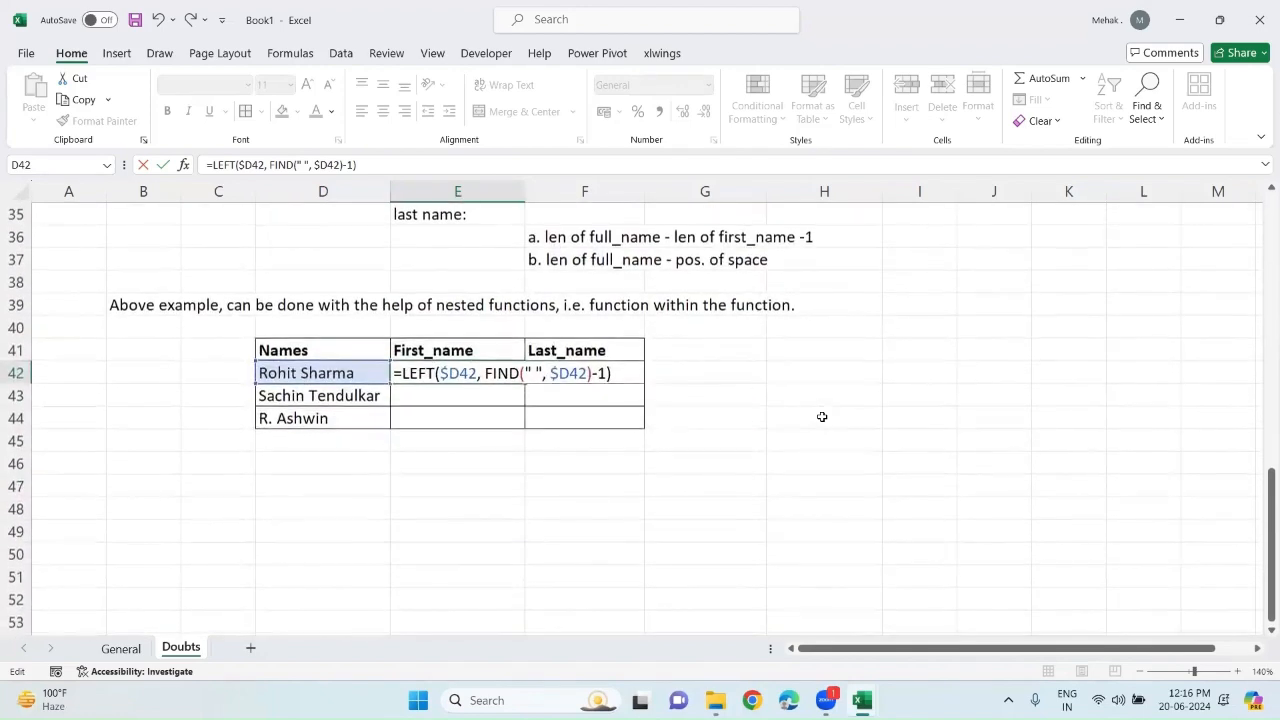
pyautogui.press('Return')
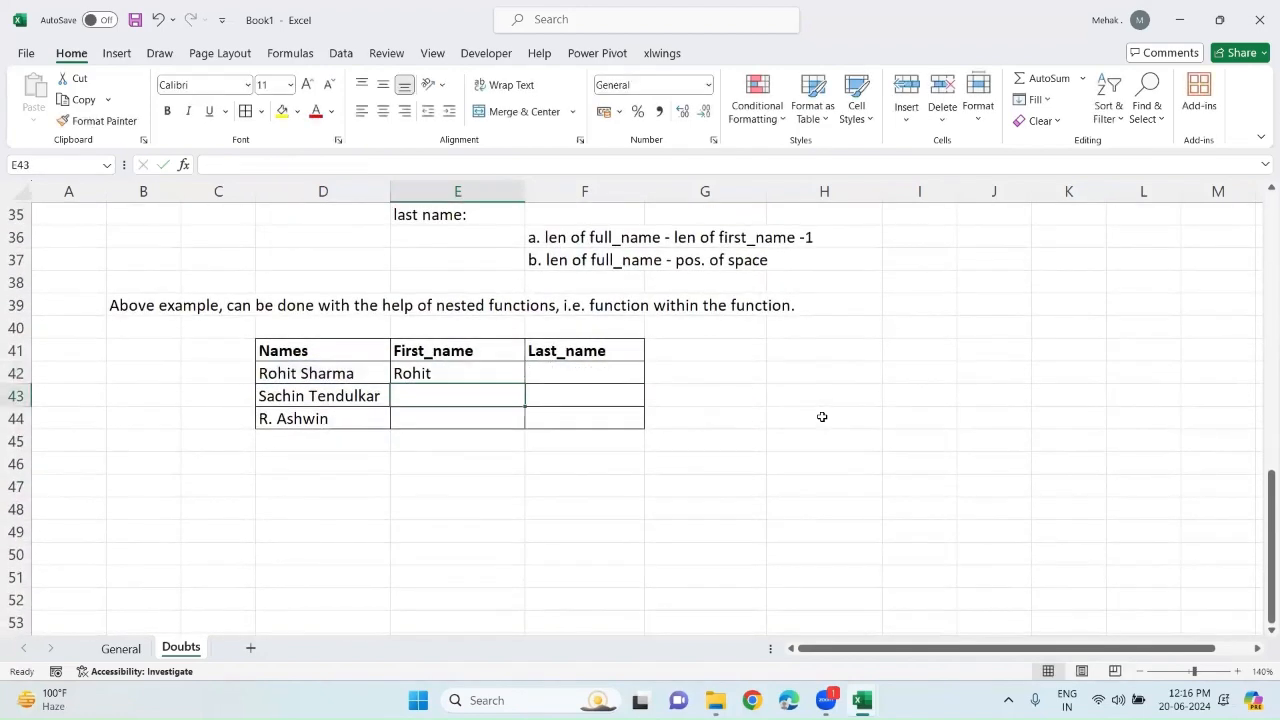
pyautogui.click(587, 378)
pyautogui.write('=right')
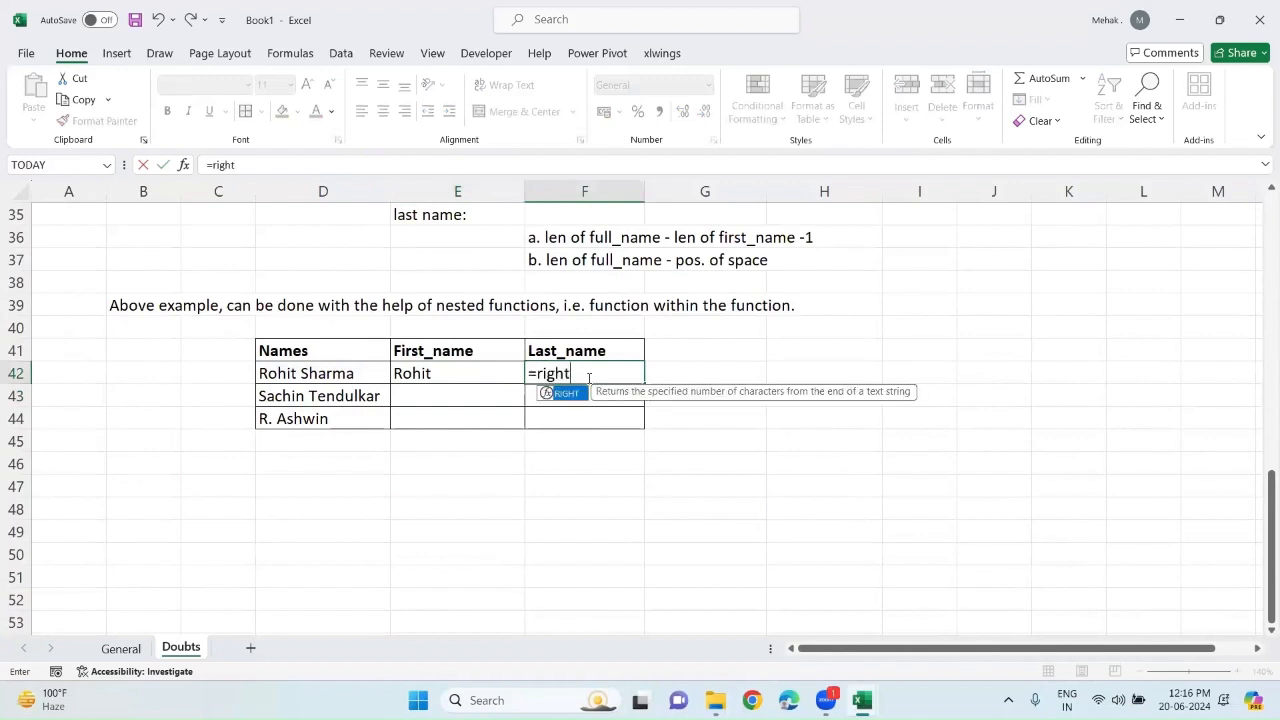
pyautogui.press('Tab')
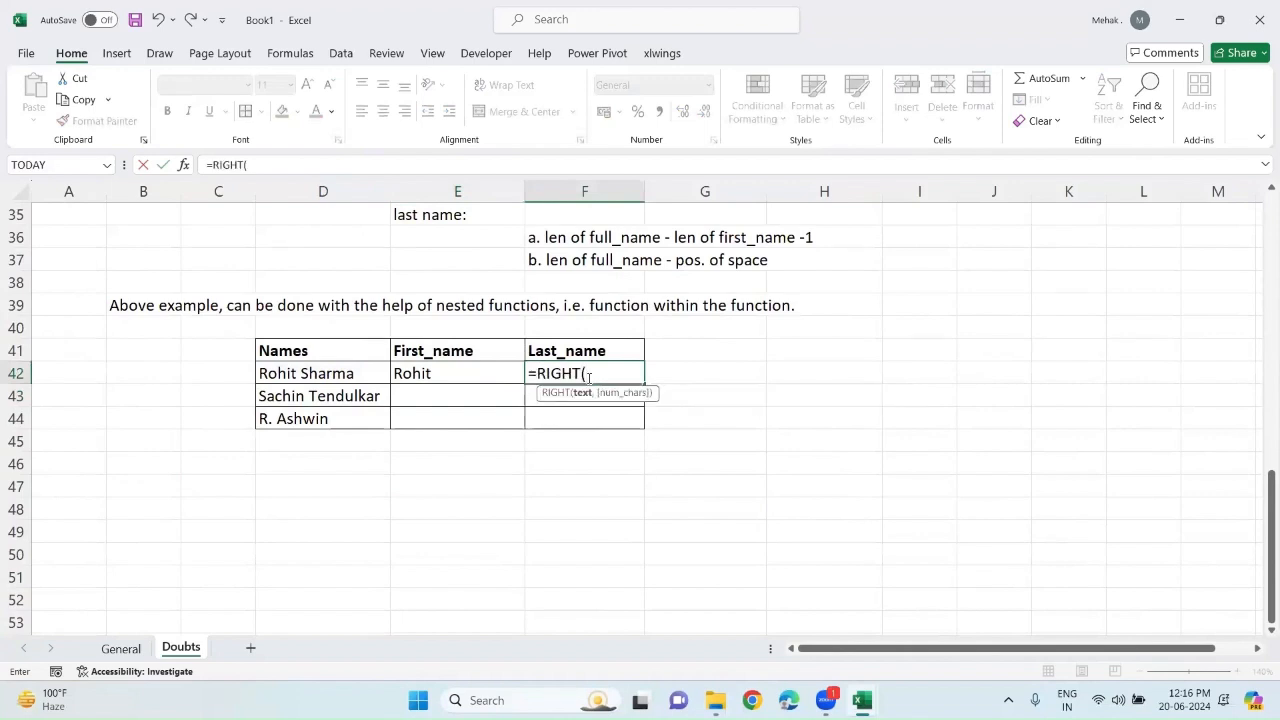
pyautogui.click(354, 373)
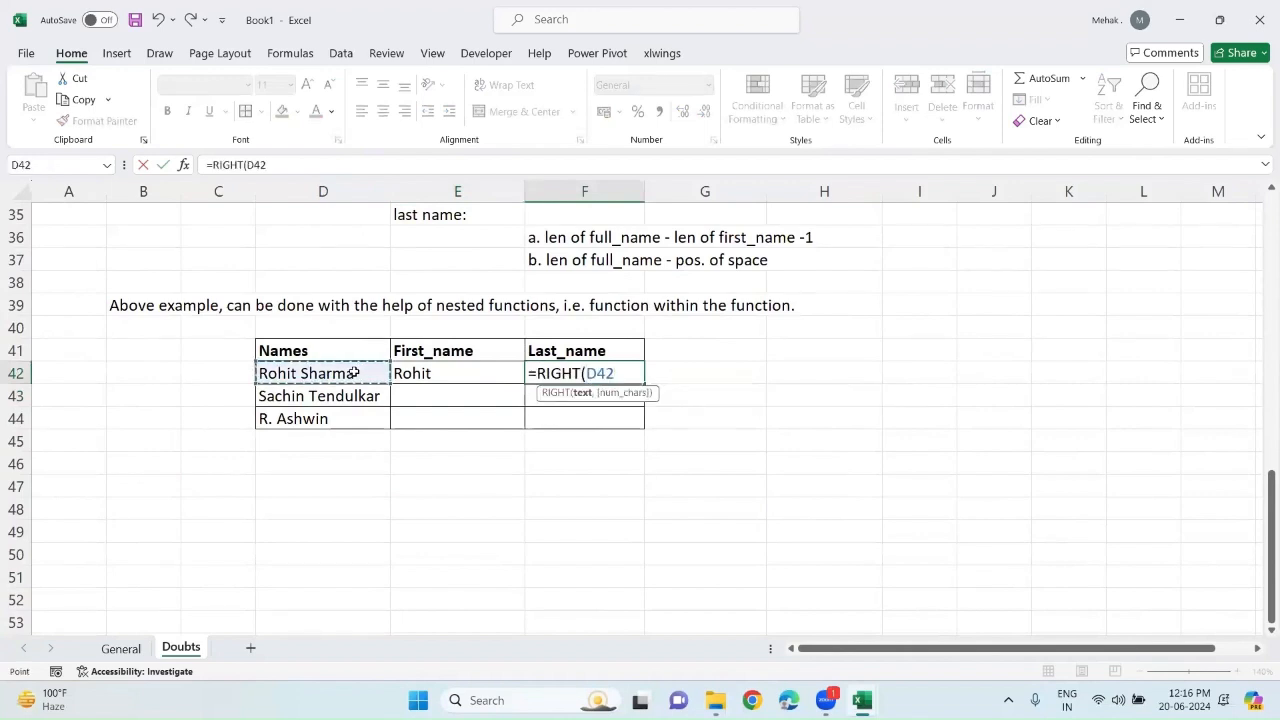
pyautogui.press('F4')
pyautogui.press('F4')
pyautogui.press('F4')
pyautogui.write(',')
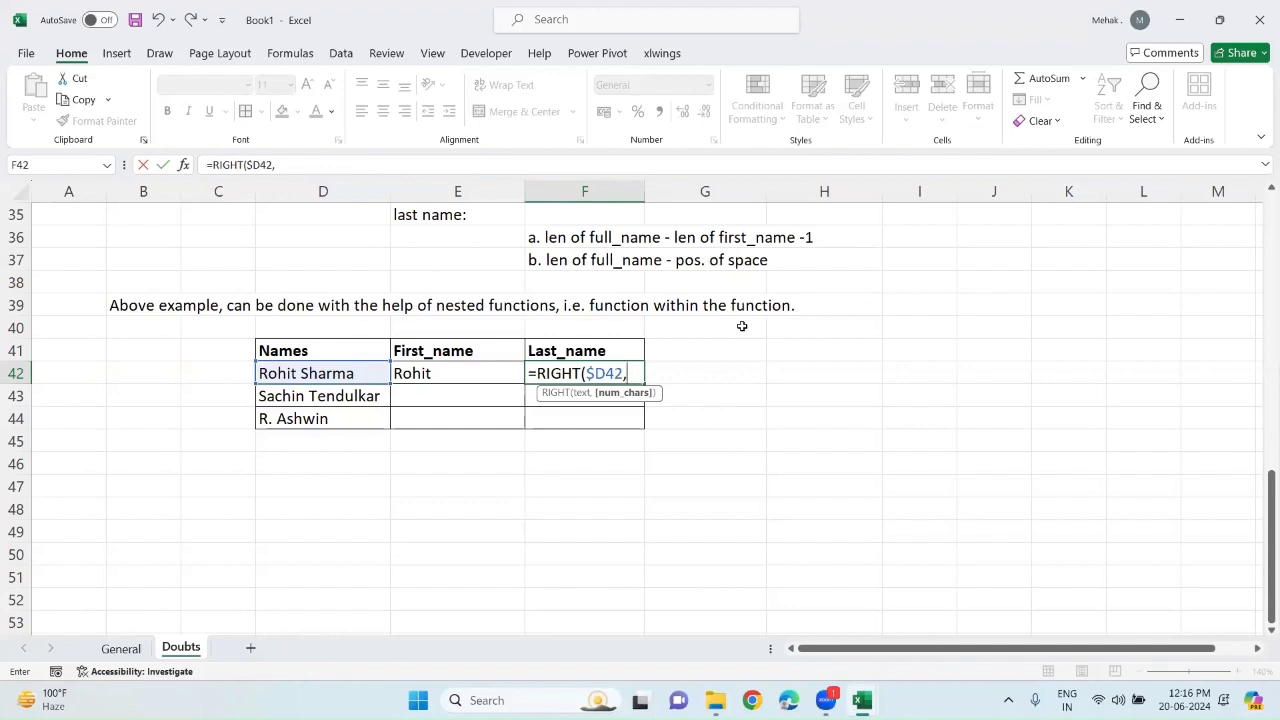
pyautogui.press('BackSpace')
pyautogui.press('BackSpace')
pyautogui.press('BackSpace')
pyautogui.press('BackSpace')
pyautogui.press('BackSpace')
pyautogui.press('BackSpace')
pyautogui.press('BackSpace')
pyautogui.press('BackSpace')
pyautogui.press('BackSpace')
pyautogui.press('BackSpace')
pyautogui.press('BackSpace')
pyautogui.press('BackSpace')
pyautogui.press('Escape')
pyautogui.click(840, 368)
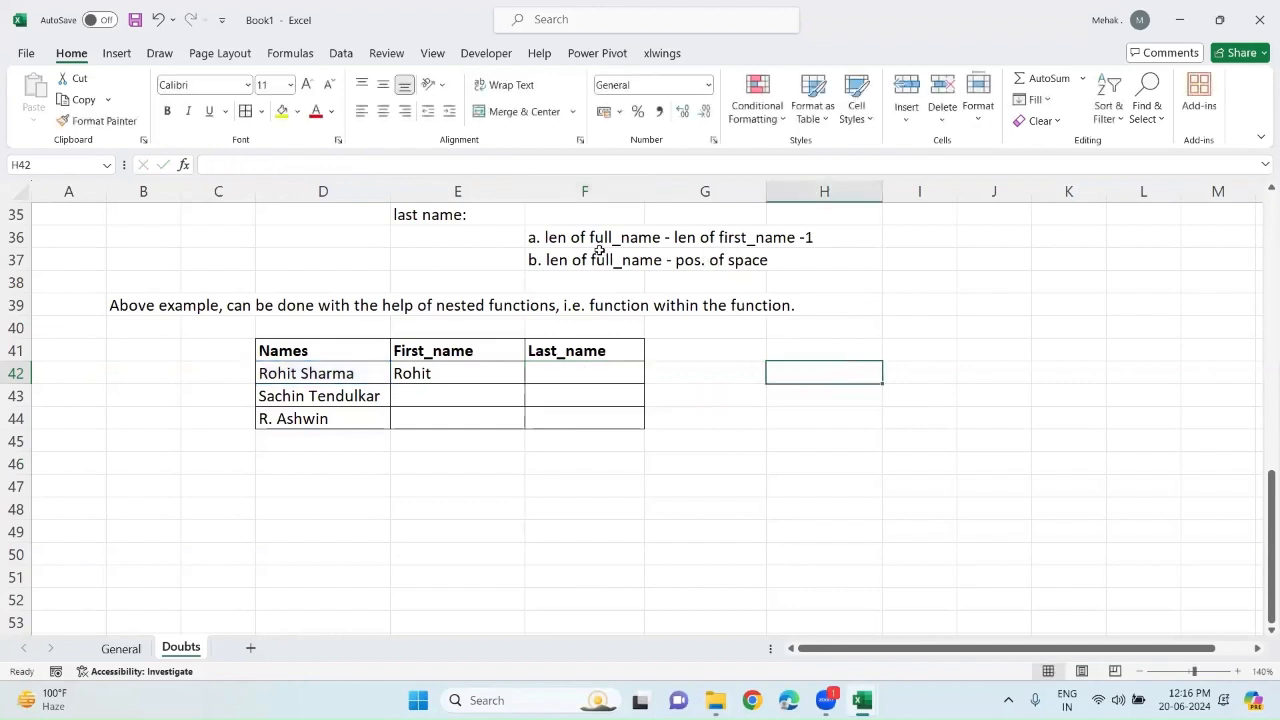
# Enter the calculation =12-5-1 as plain text in I36, beside the first last-name rule.
pyautogui.click(524, 238)
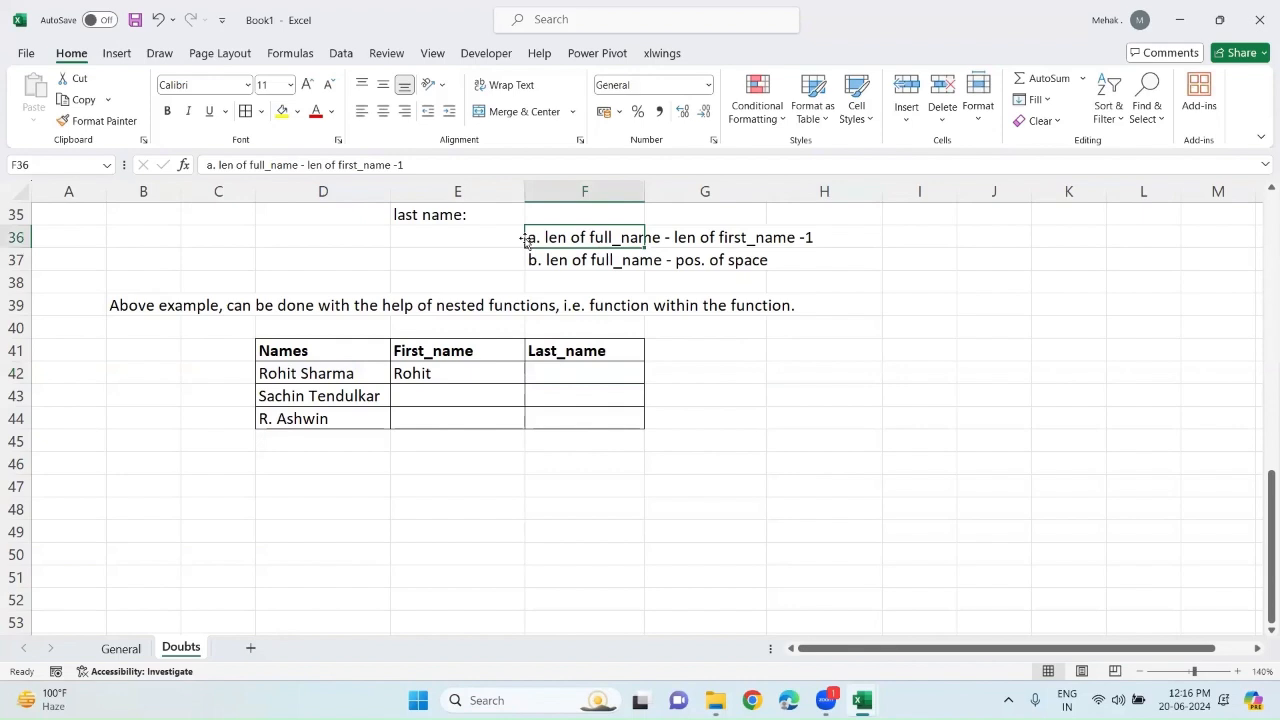
pyautogui.click(923, 243)
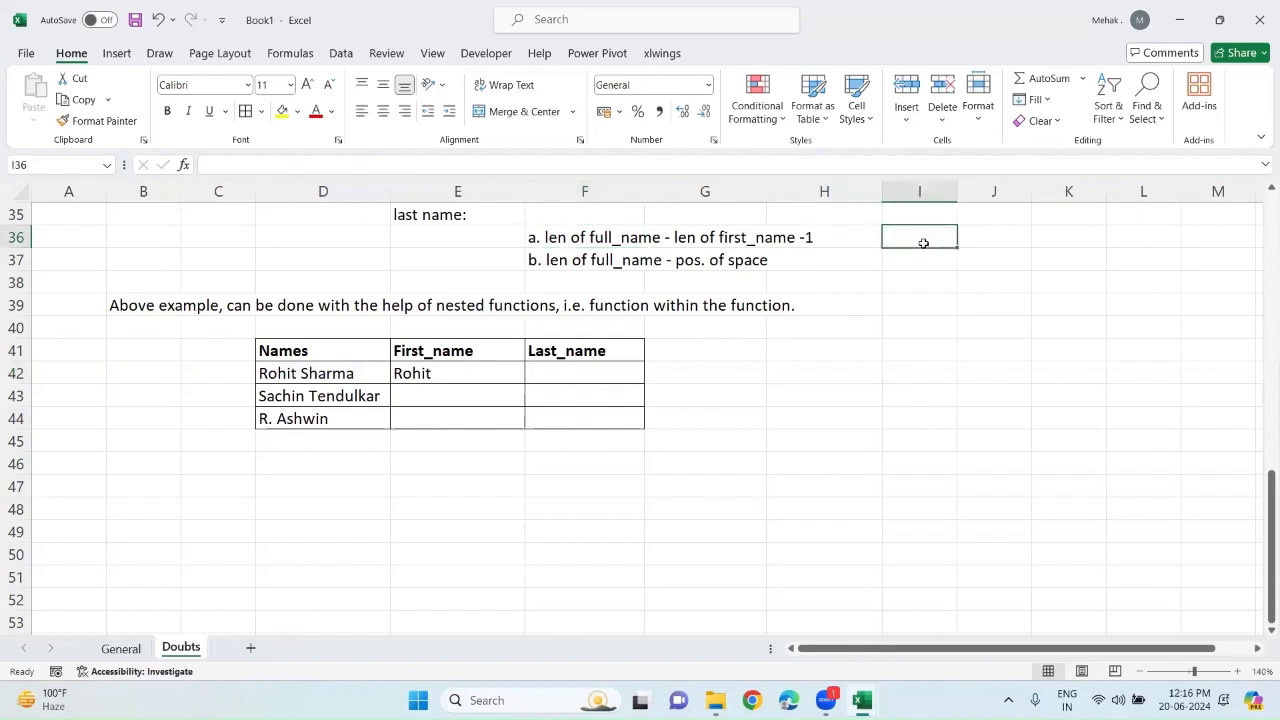
pyautogui.write("'=")
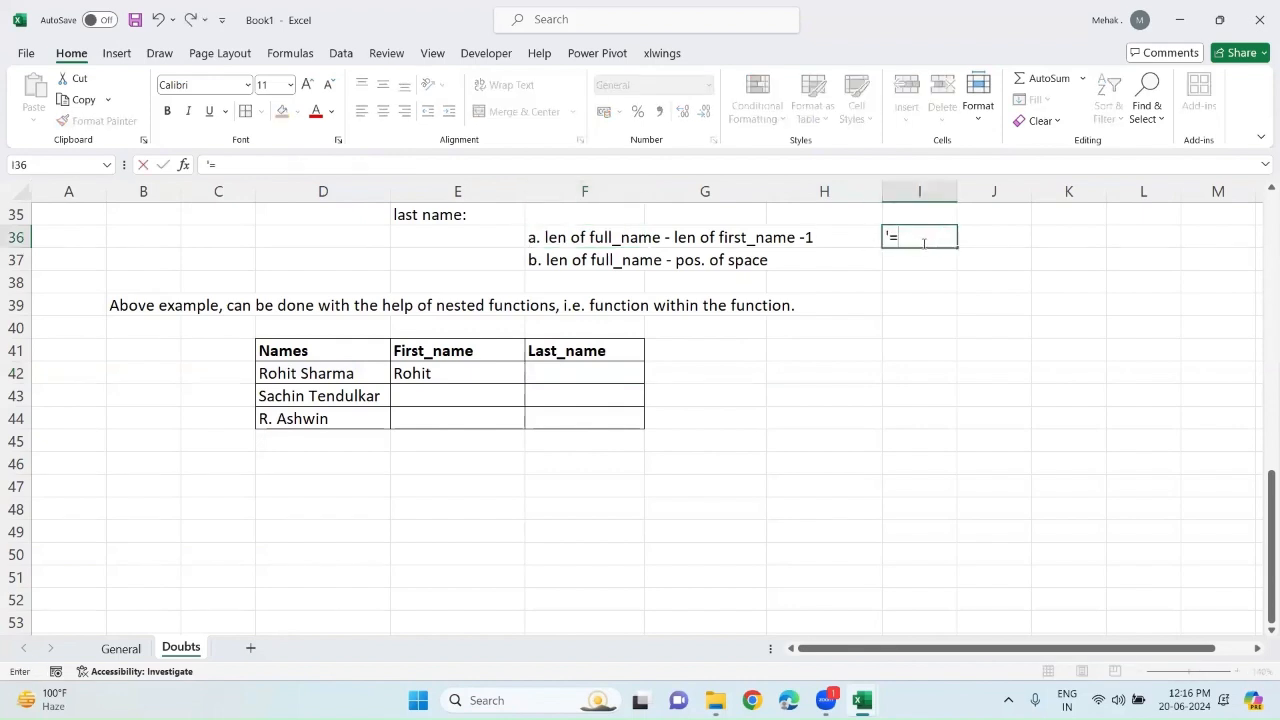
pyautogui.write('12-5')
pyautogui.write('-1')
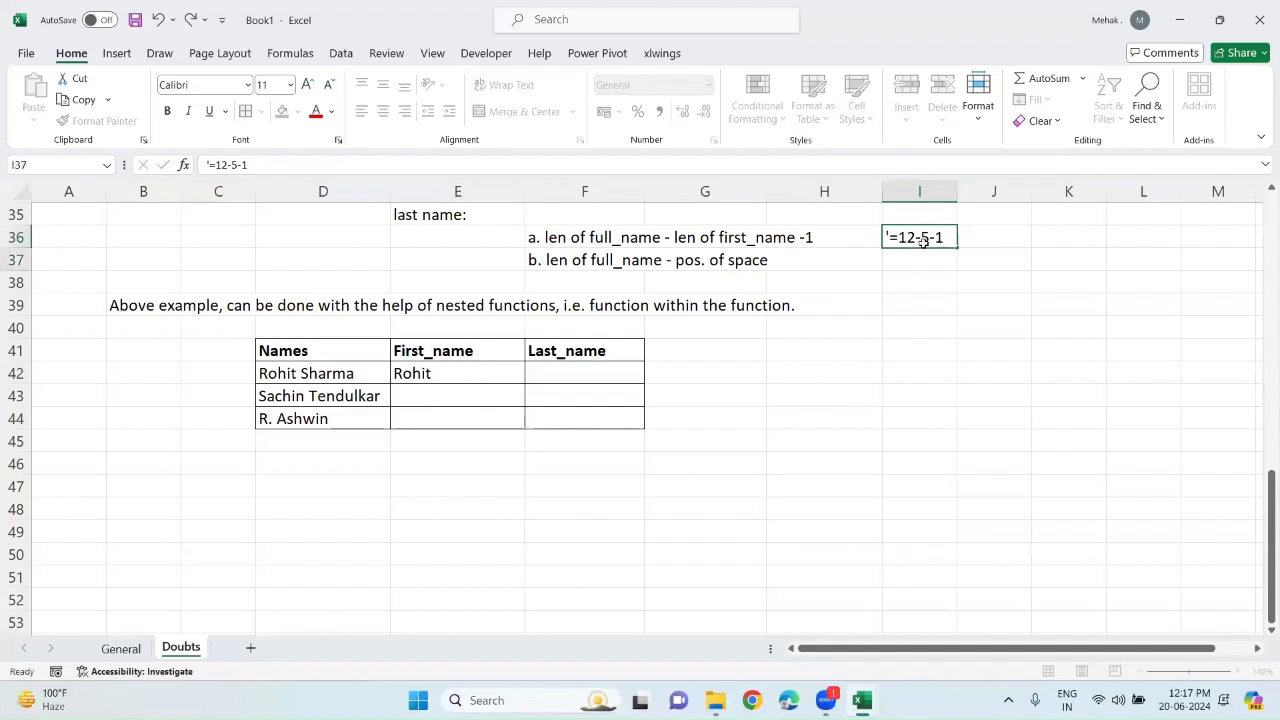
pyautogui.press('Return')
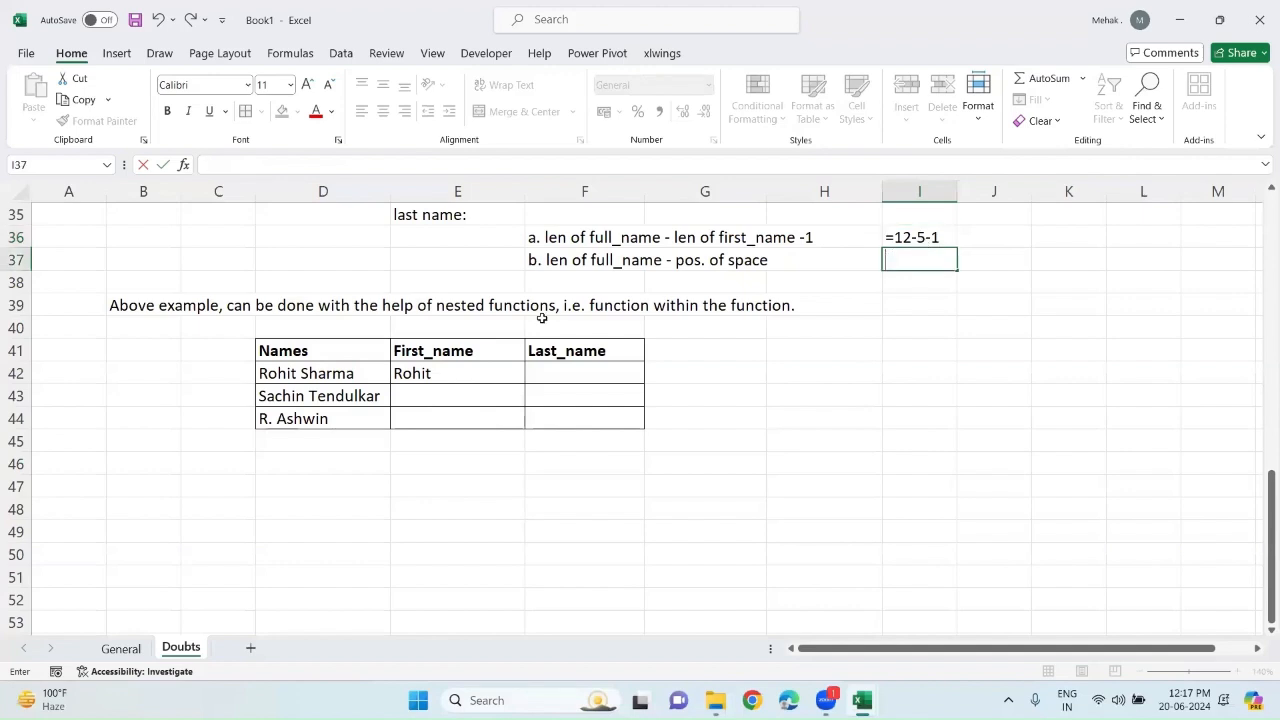
# Start a RIGHT formula in F42 with the name cell as its text argument, column-locked as $D42.
pyautogui.click(542, 370)
pyautogui.write('=right')
pyautogui.press('Tab')
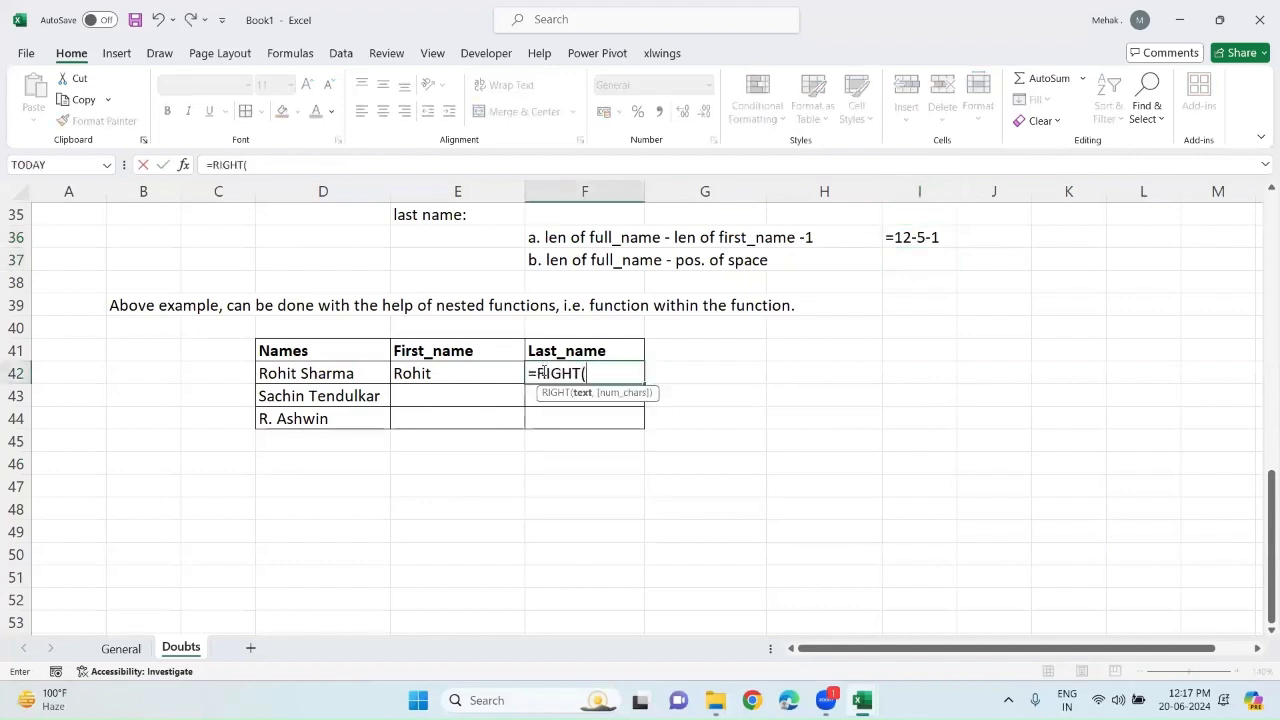
pyautogui.click(347, 373)
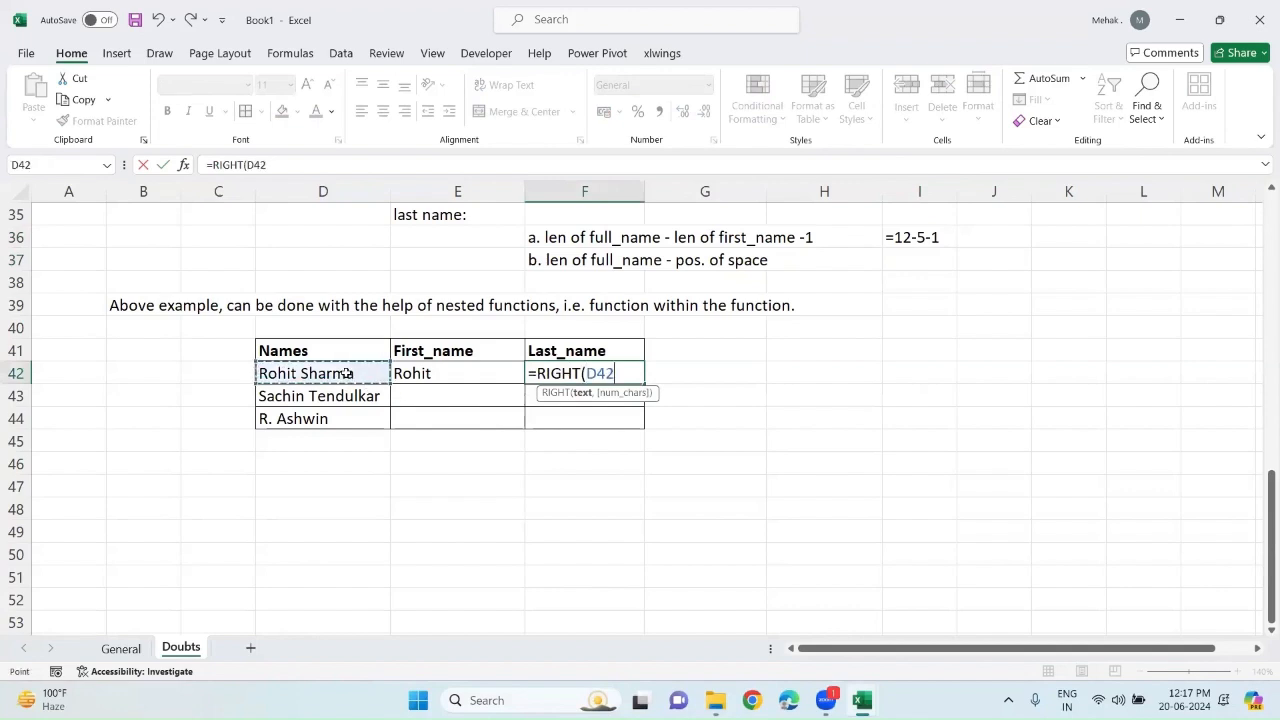
pyautogui.press('F4')
pyautogui.press('F4')
pyautogui.press('F4')
pyautogui.write(',')
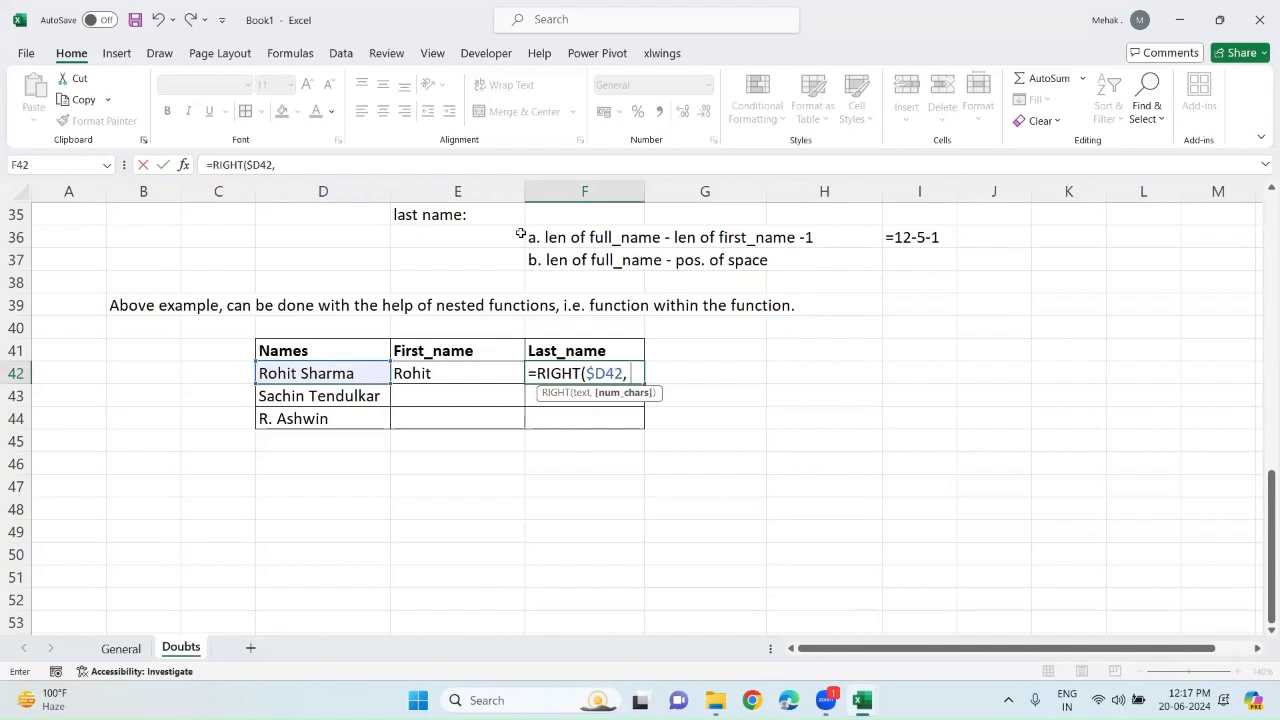
# Nest LEN($D42) in the number-of-characters argument of the F42 formula, followed by a minus sign.
pyautogui.write(' len')
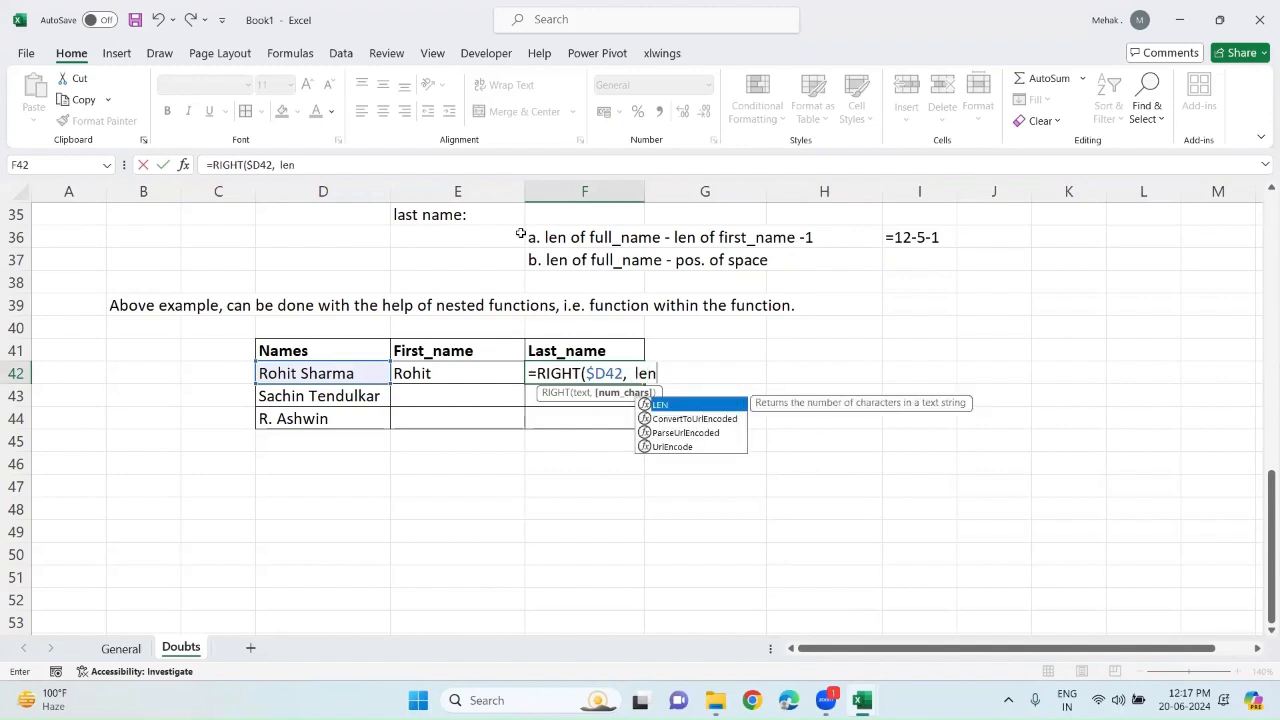
pyautogui.press('Tab')
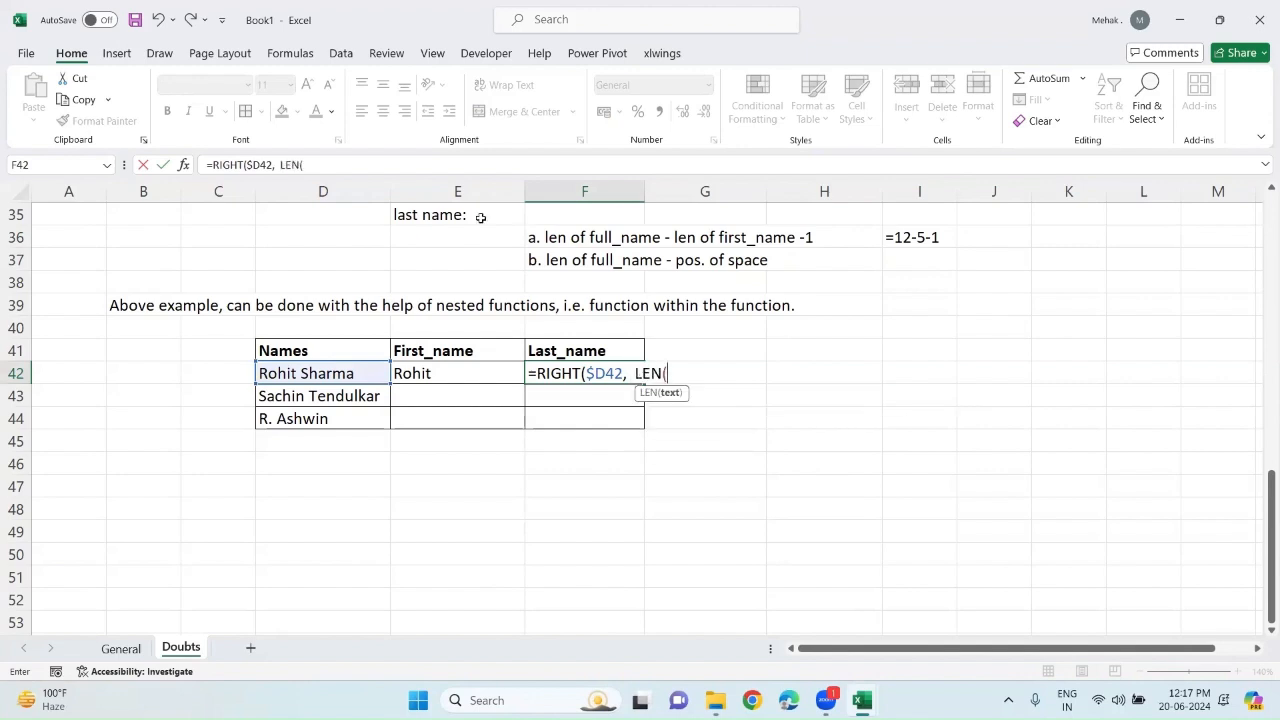
pyautogui.click(300, 367)
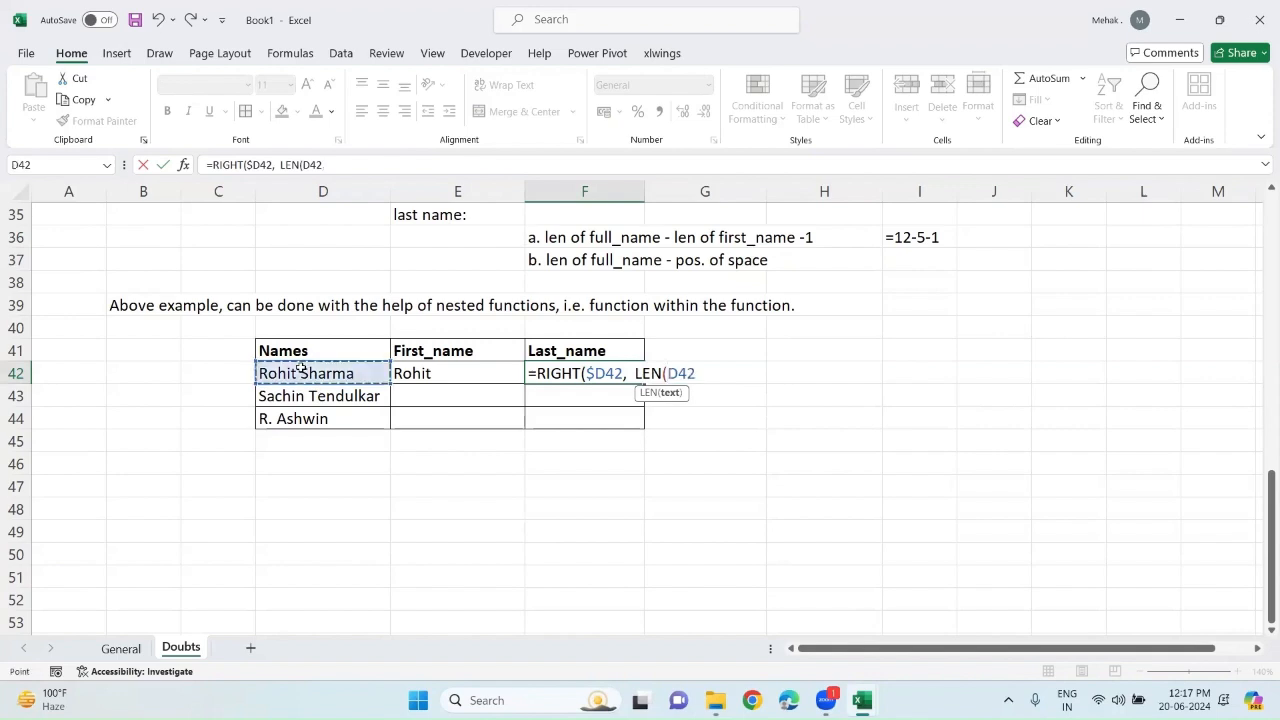
pyautogui.press('F4')
pyautogui.press('F4')
pyautogui.press('F4')
pyautogui.write(')-')
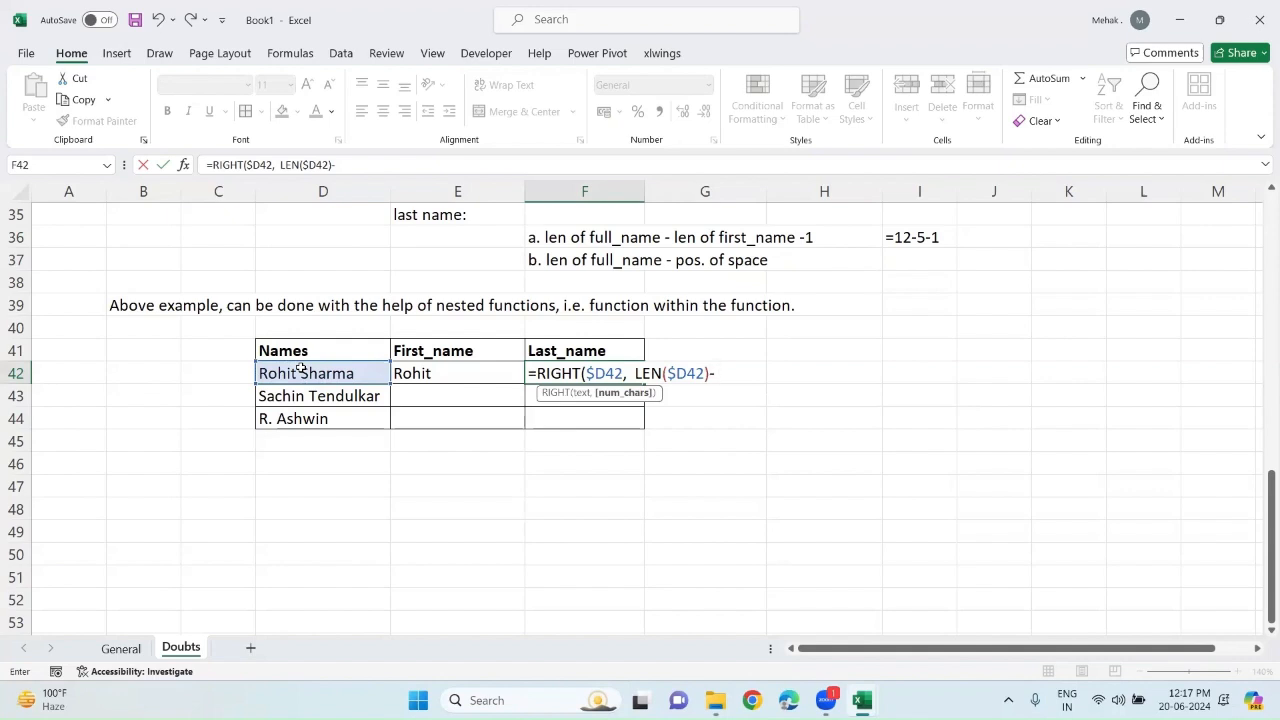
# Subtract FIND(" ", $D42) and complete the F42 formula as =RIGHT($D42, LEN($D42)- FIND(" ", $D42) ).
pyautogui.write(' find')
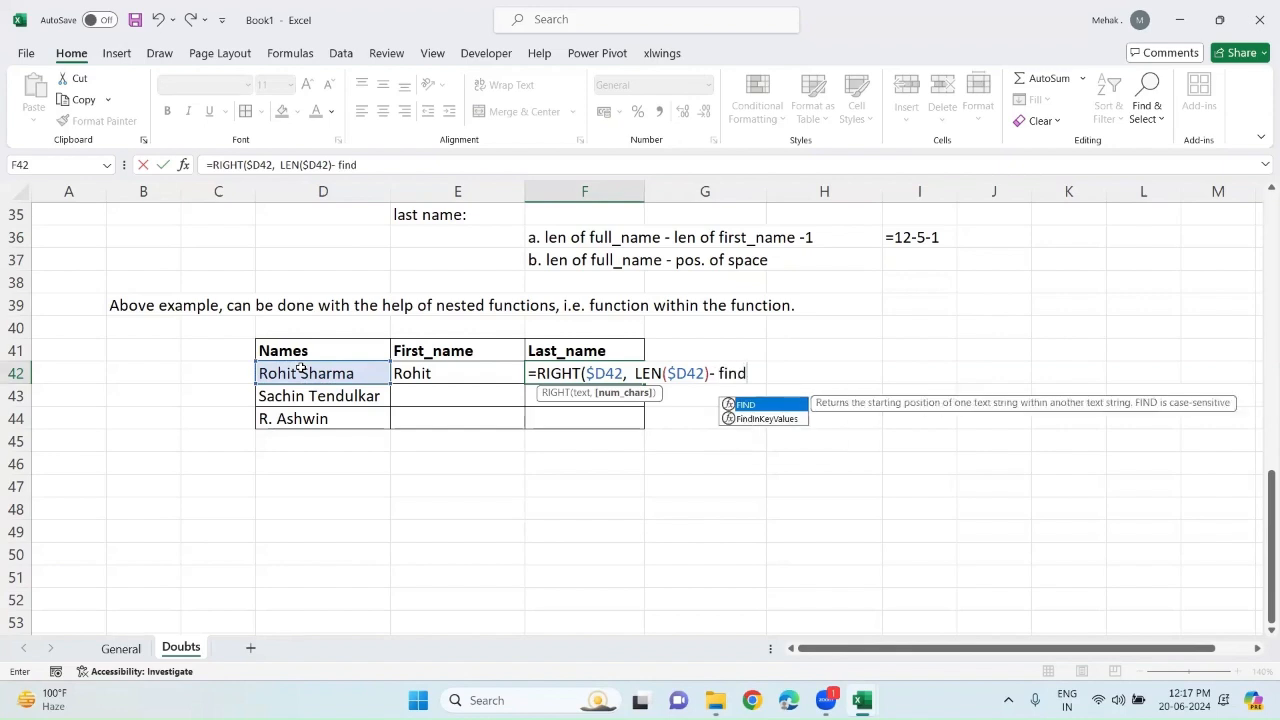
pyautogui.press('Tab')
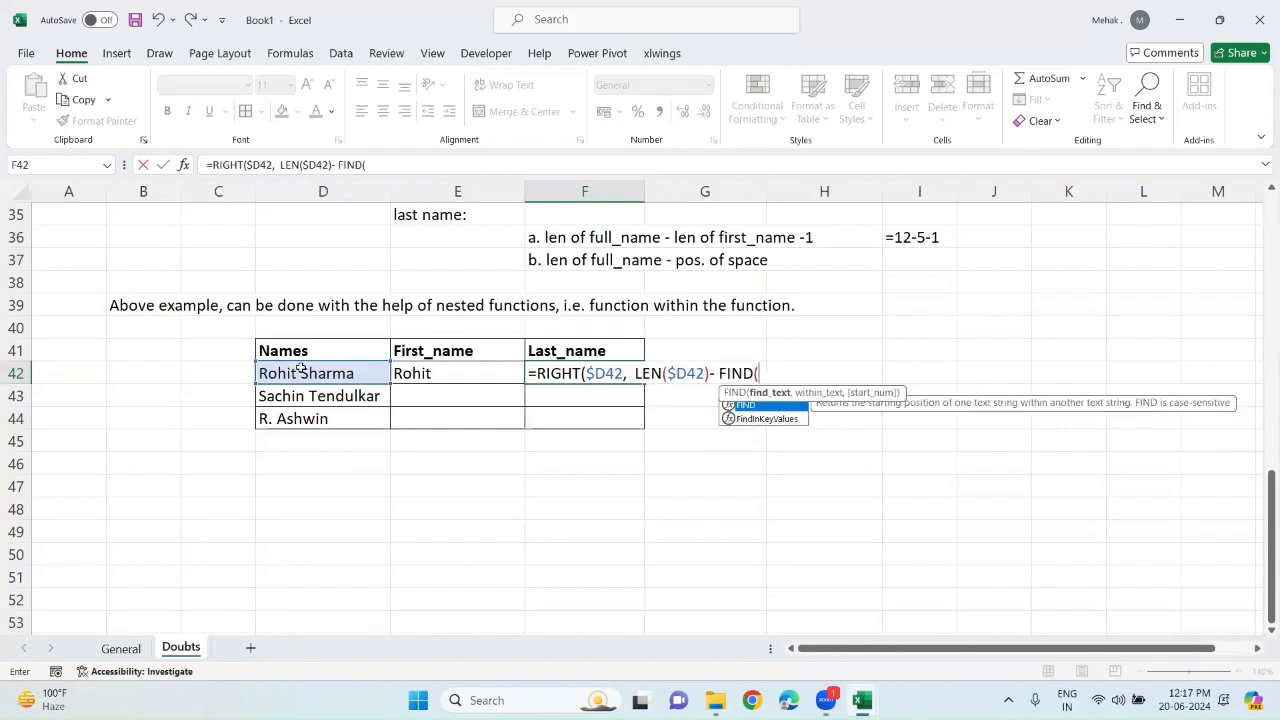
pyautogui.write('" ",')
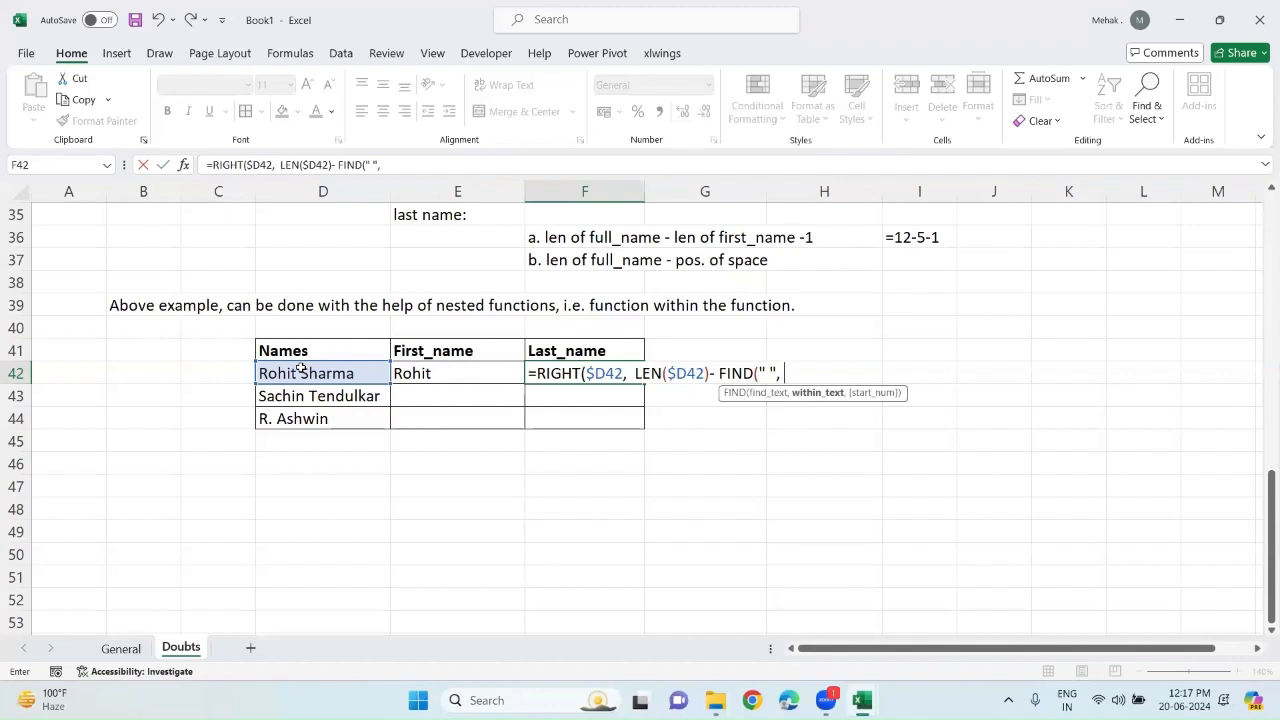
pyautogui.click(300, 370)
pyautogui.press('F4')
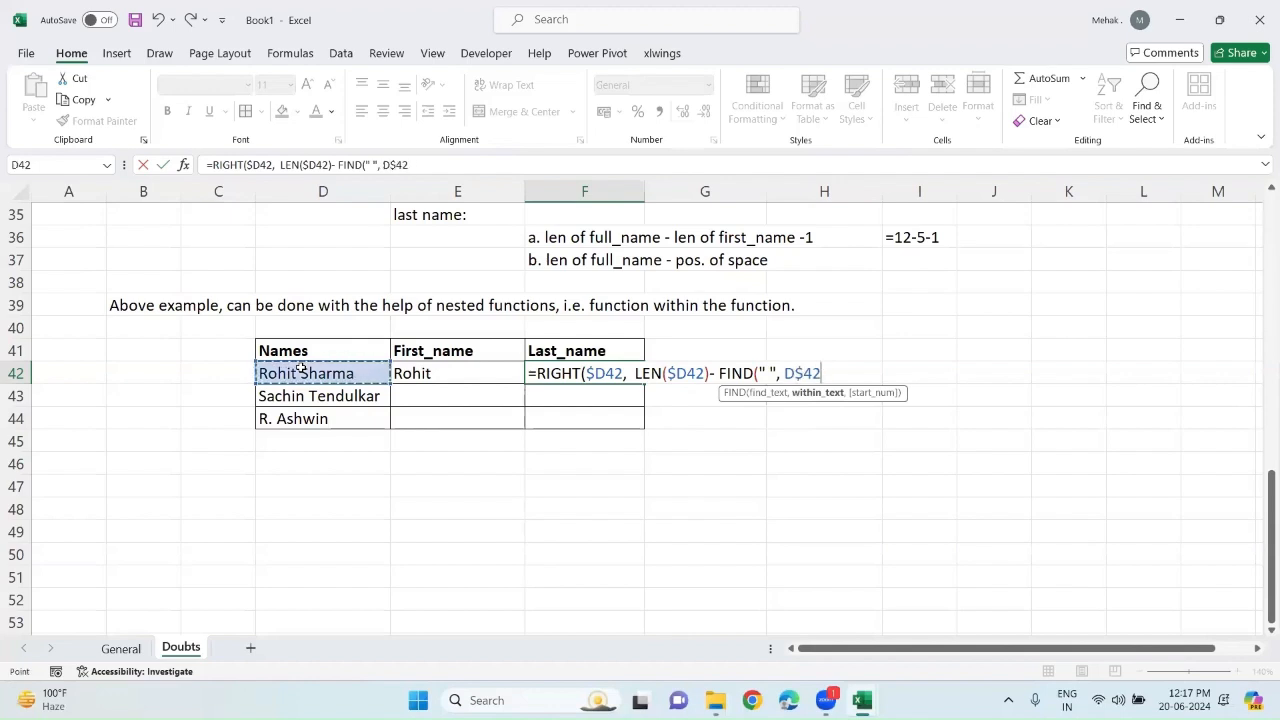
pyautogui.write(') ')
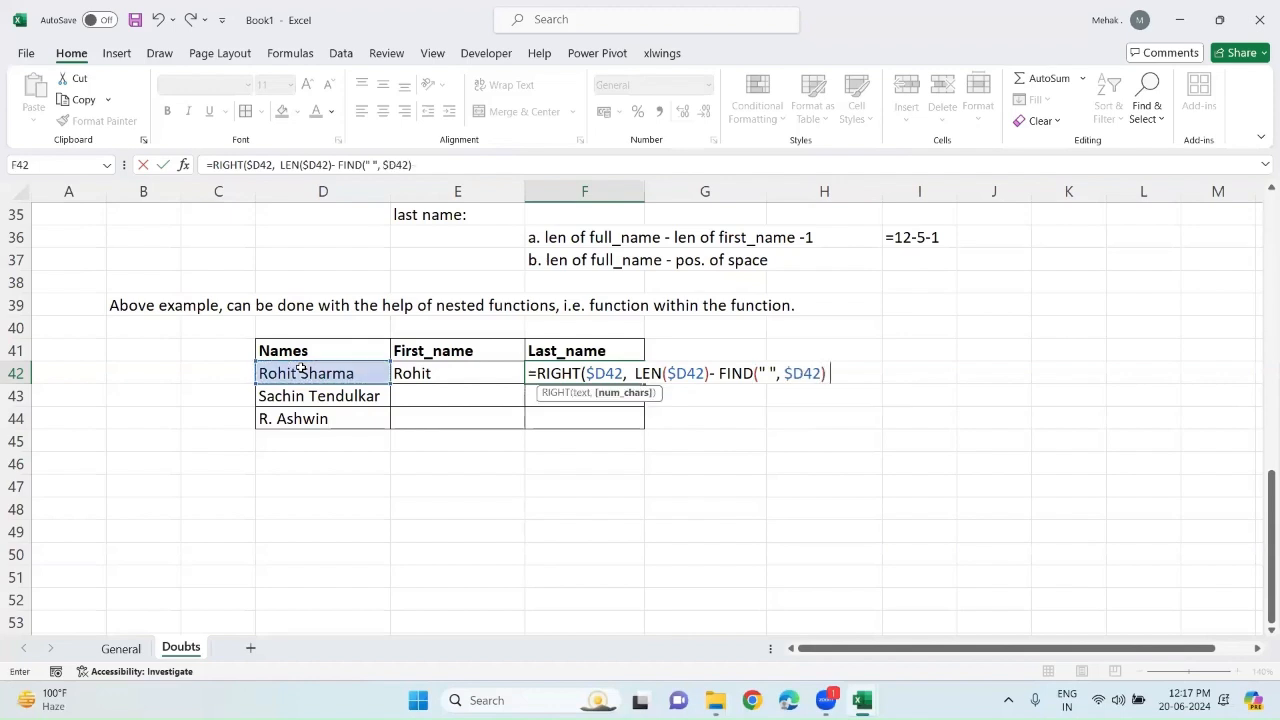
pyautogui.write(')')
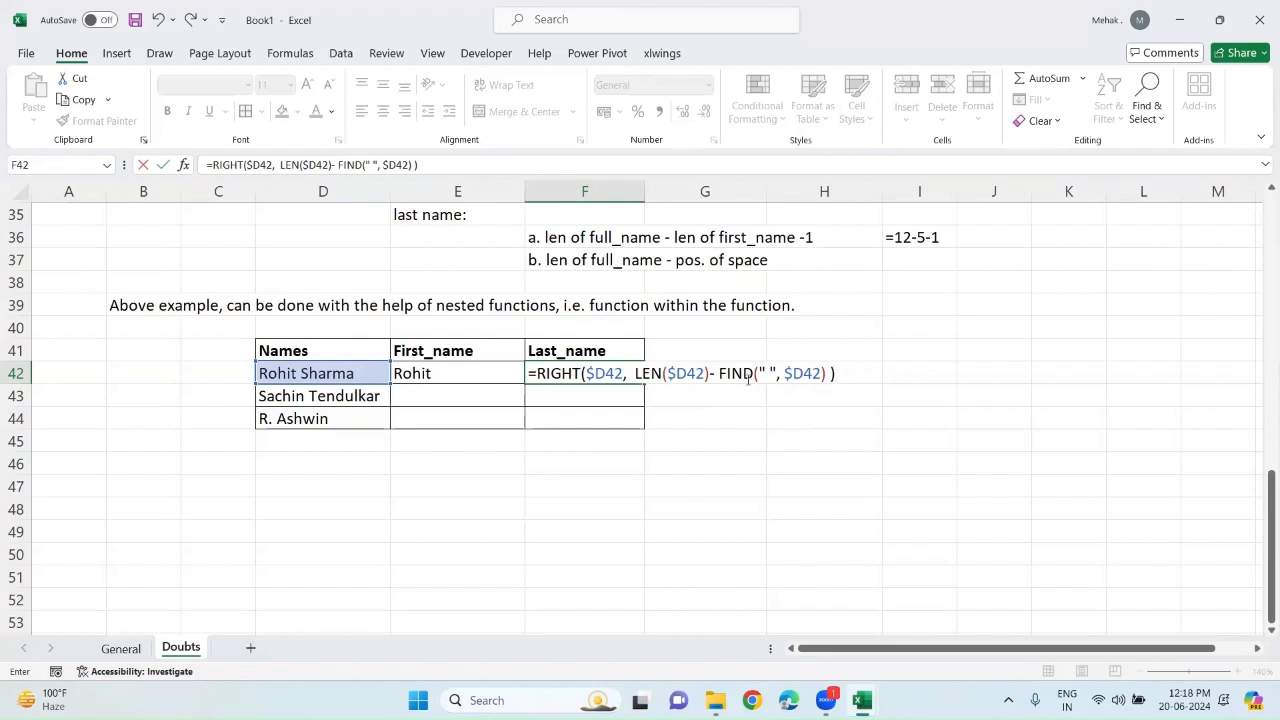
pyautogui.moveTo(826, 373); pyautogui.dragTo(636, 374)
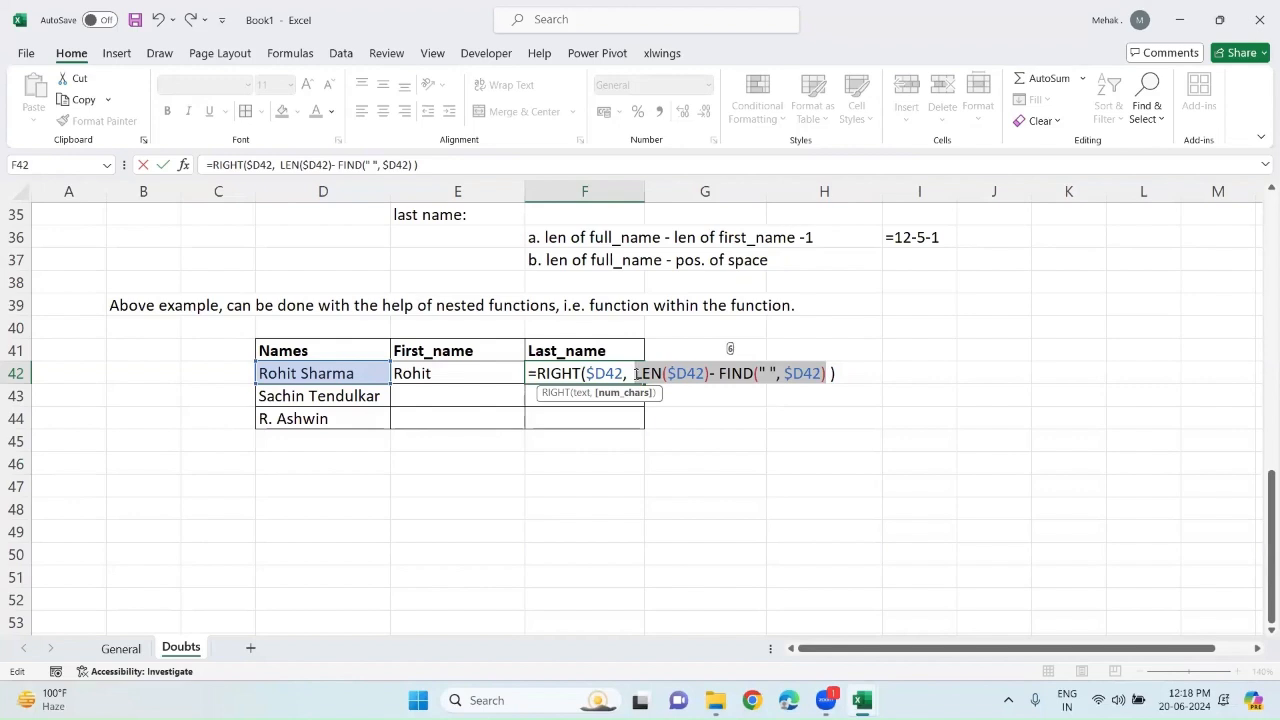
pyautogui.press('Return')
# Fill the first-name and last-name formulas from E42:F42 down through row 44 and review the F42 formula.
pyautogui.click(595, 373)
pyautogui.click(495, 375)
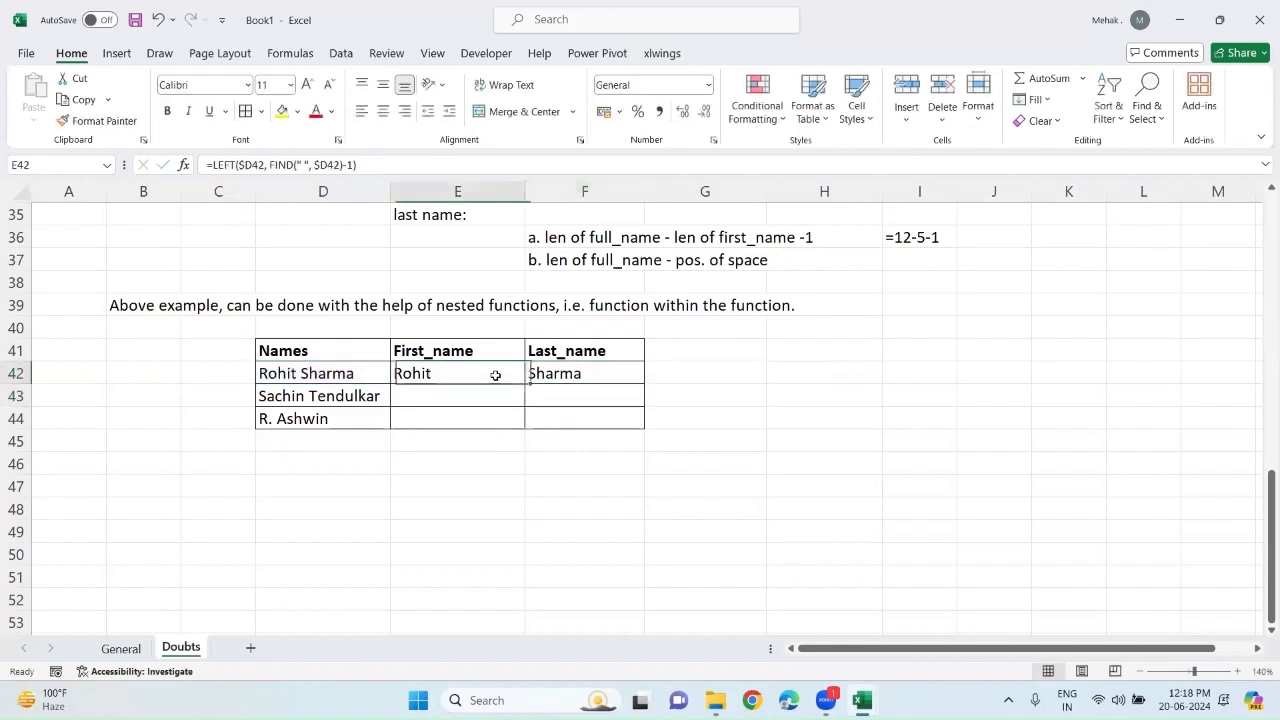
pyautogui.hotkey('shift', 'Right')
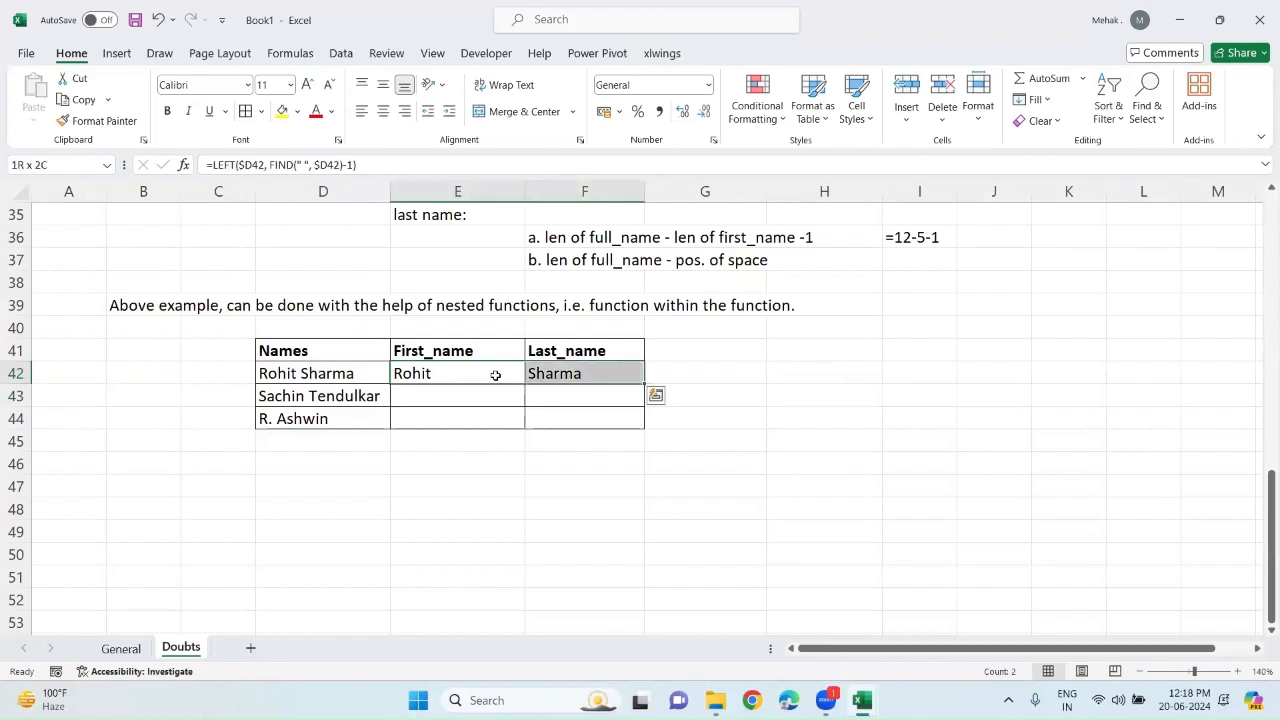
pyautogui.hotkey('shift', 'Down')
pyautogui.hotkey('shift', 'Down')
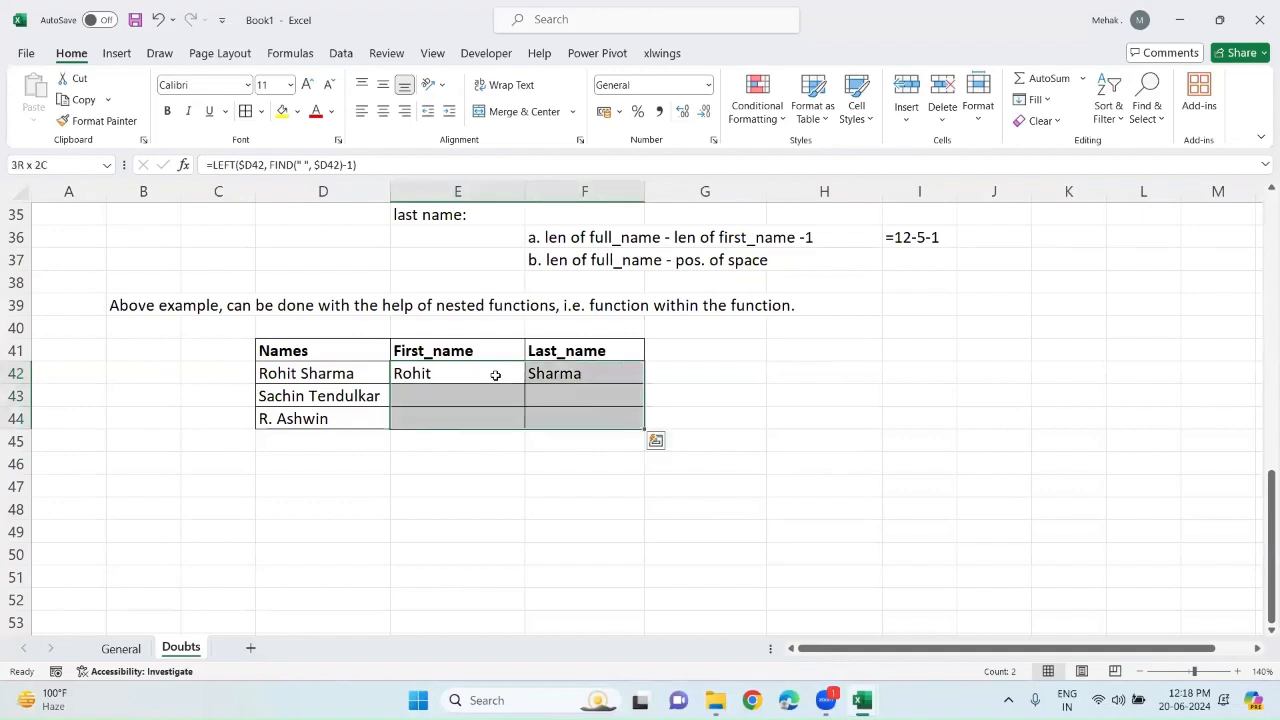
pyautogui.hotkey('ctrl', 'd')
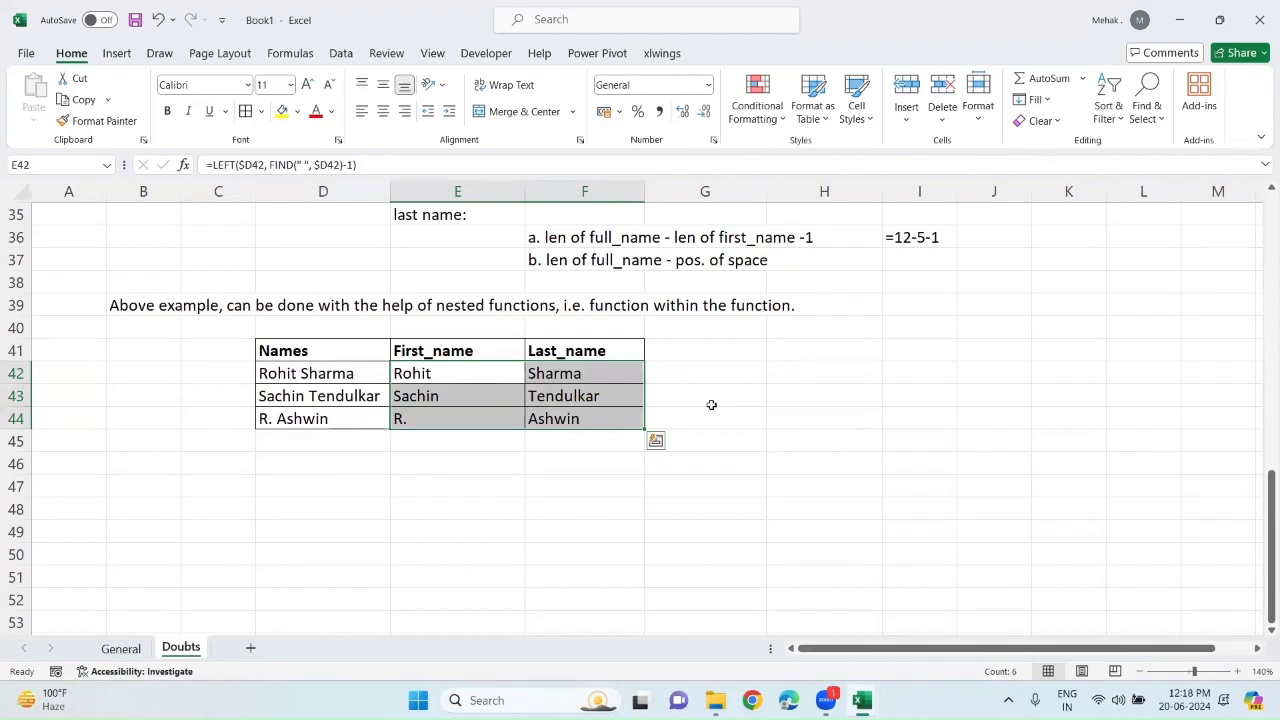
pyautogui.doubleClick(606, 377)
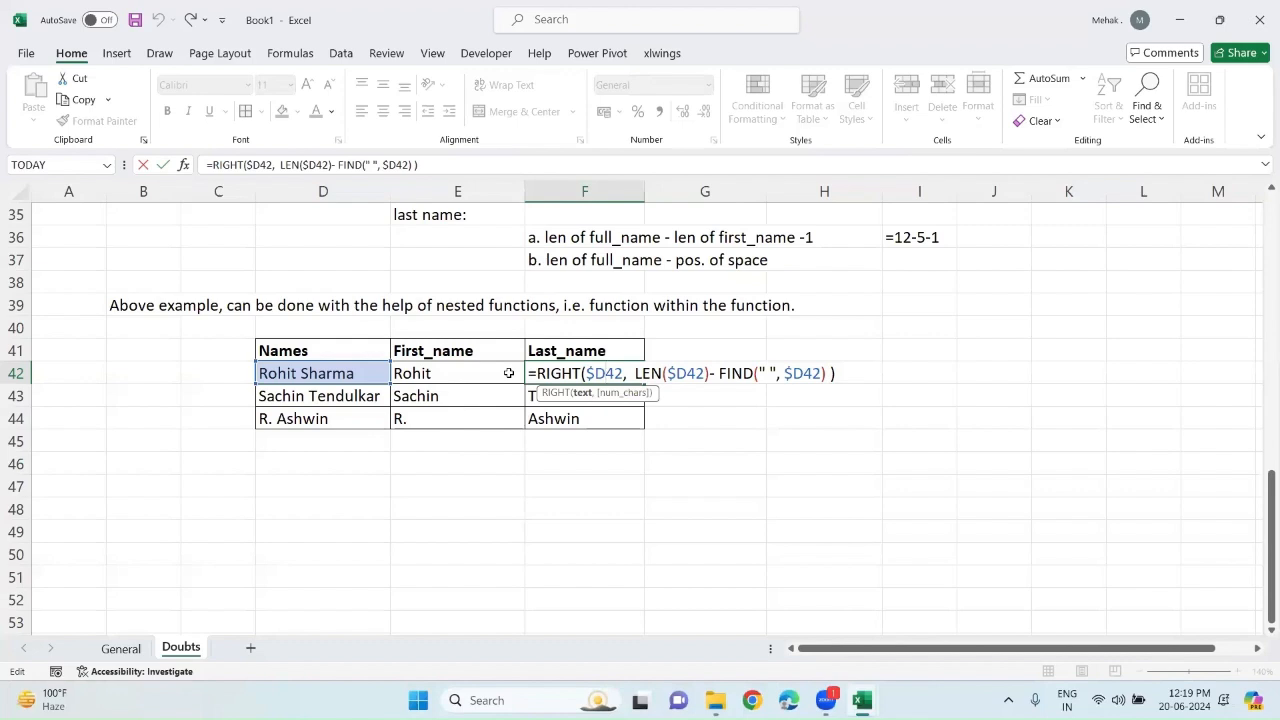
pyautogui.click(386, 510)
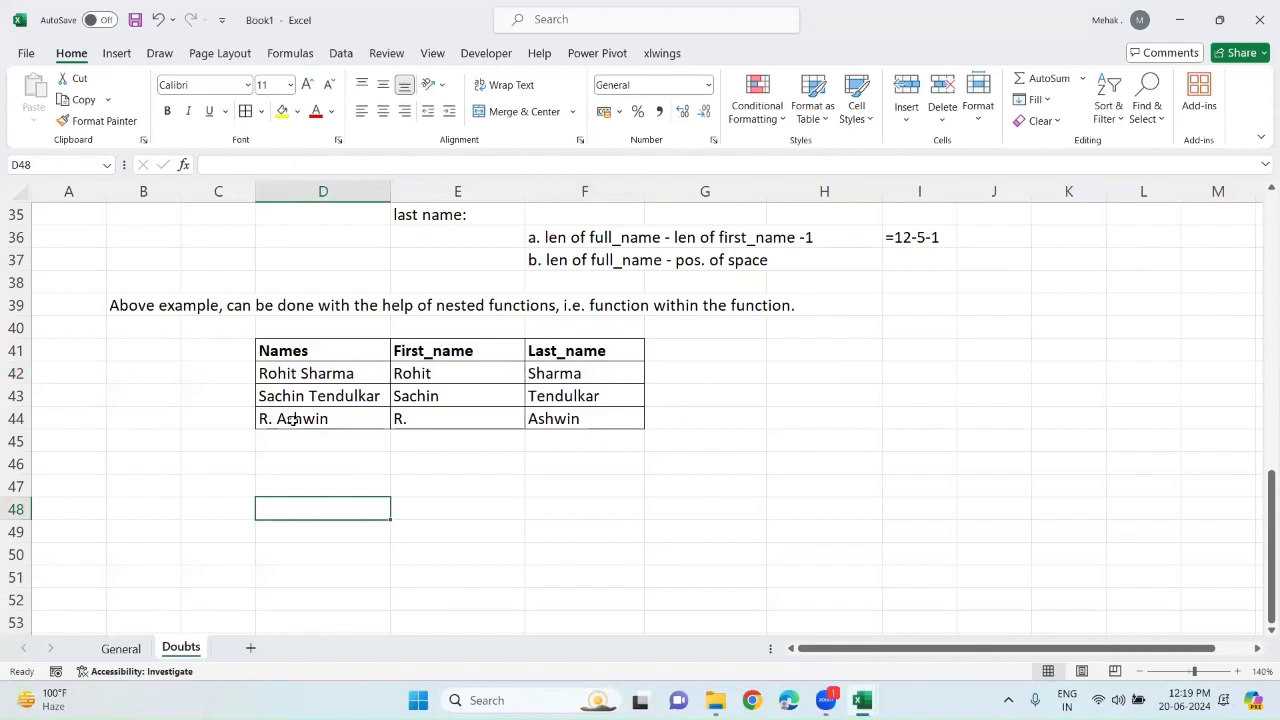
# Add a bold Names header in D47, below the completed table.
pyautogui.click(281, 479)
pyautogui.write('nm')
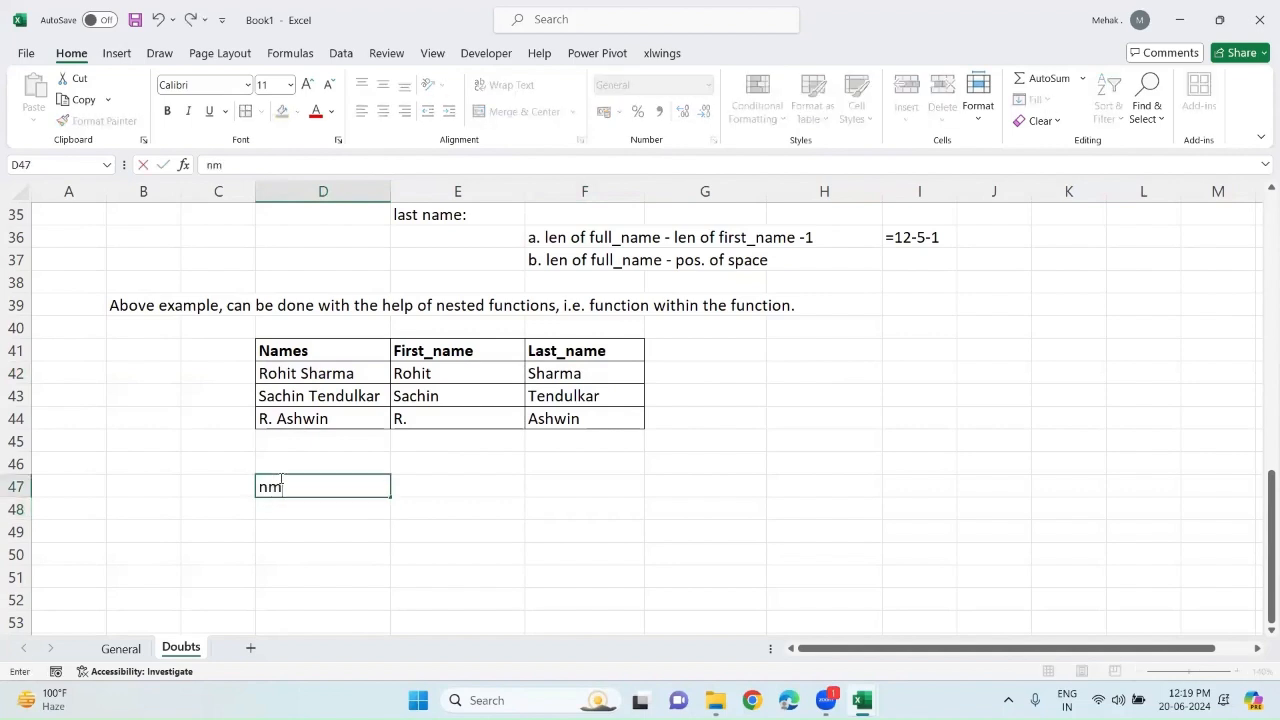
pyautogui.press('BackSpace')
pyautogui.press('BackSpace')
pyautogui.write('NAmes')
pyautogui.press('Return')
pyautogui.click(281, 481)
pyautogui.hotkey('ctrl', 'b')
pyautogui.press('Return')
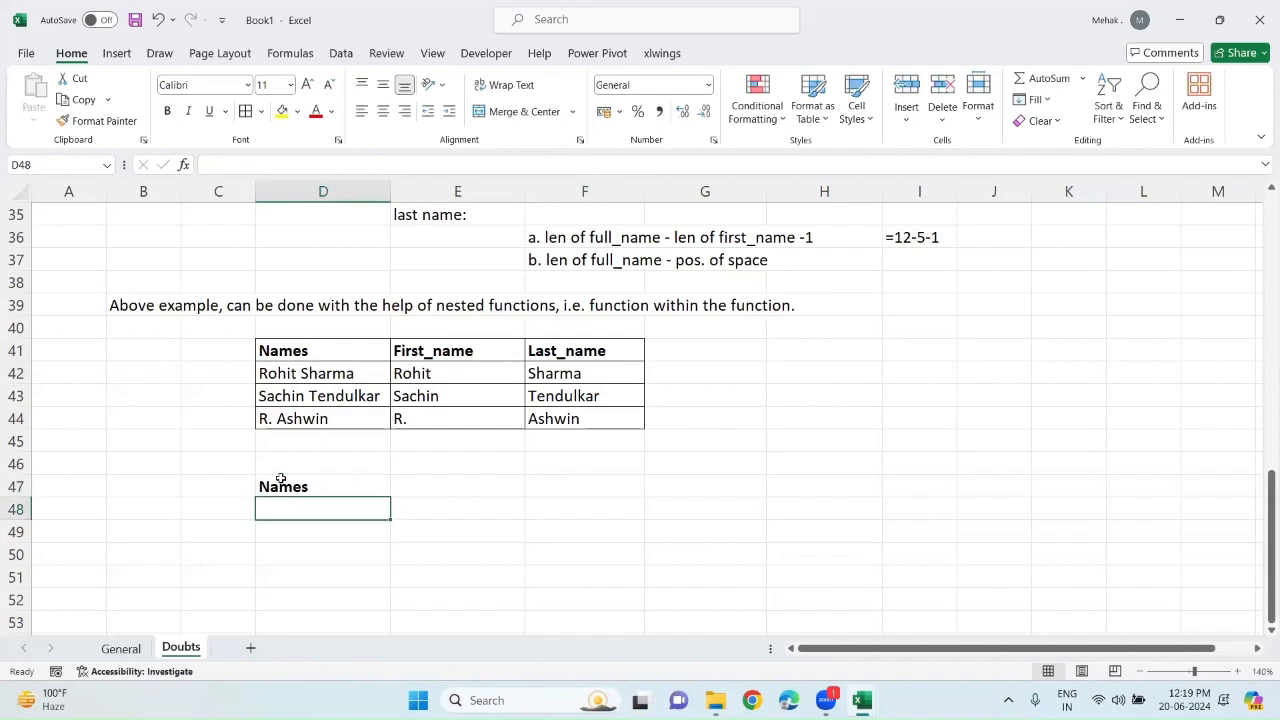
# Enter the three-part name Sachin Ramesh Tendulkar in D48, under the new Names header.
pyautogui.write('Sachin Ra')
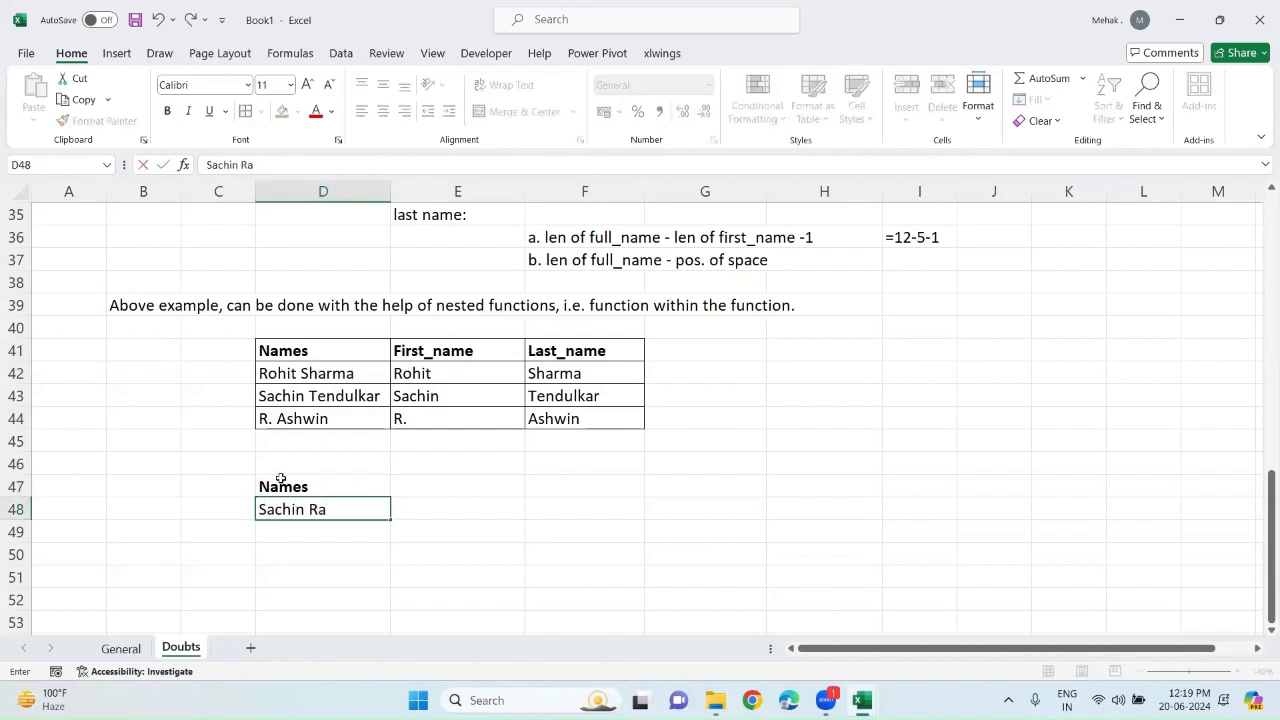
pyautogui.write('mesh Tendulkar')
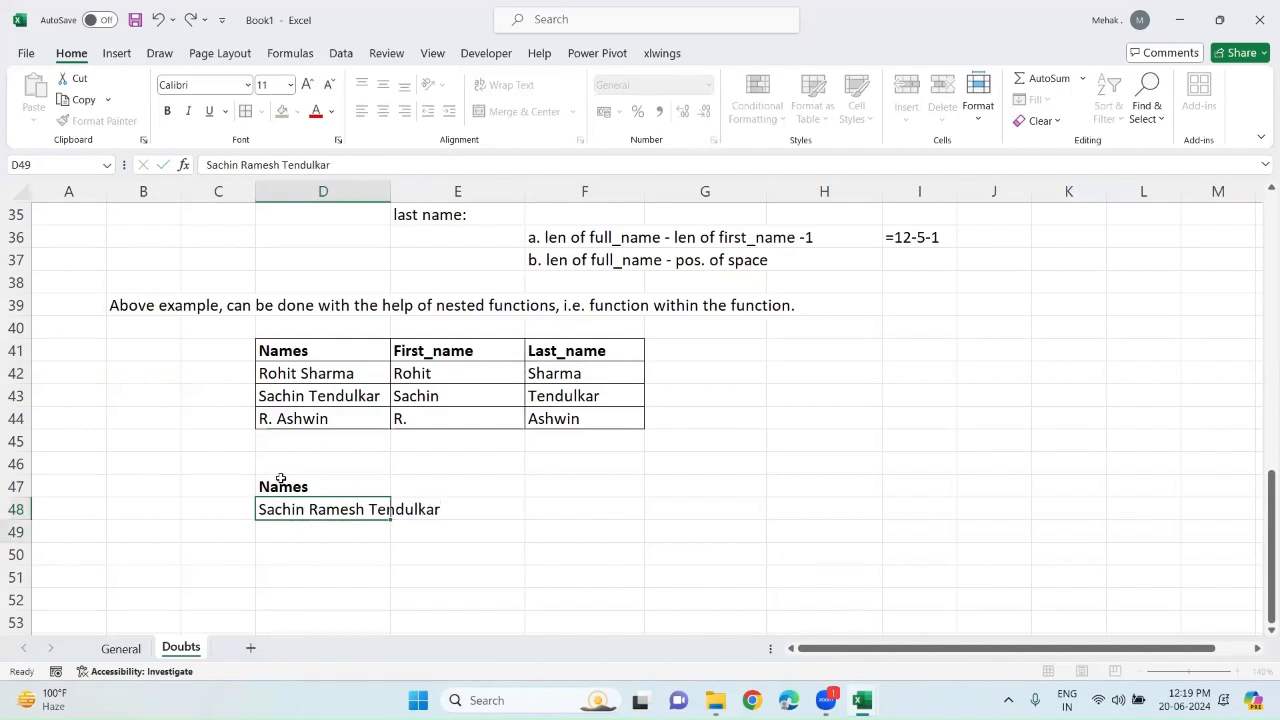
pyautogui.press('Return')
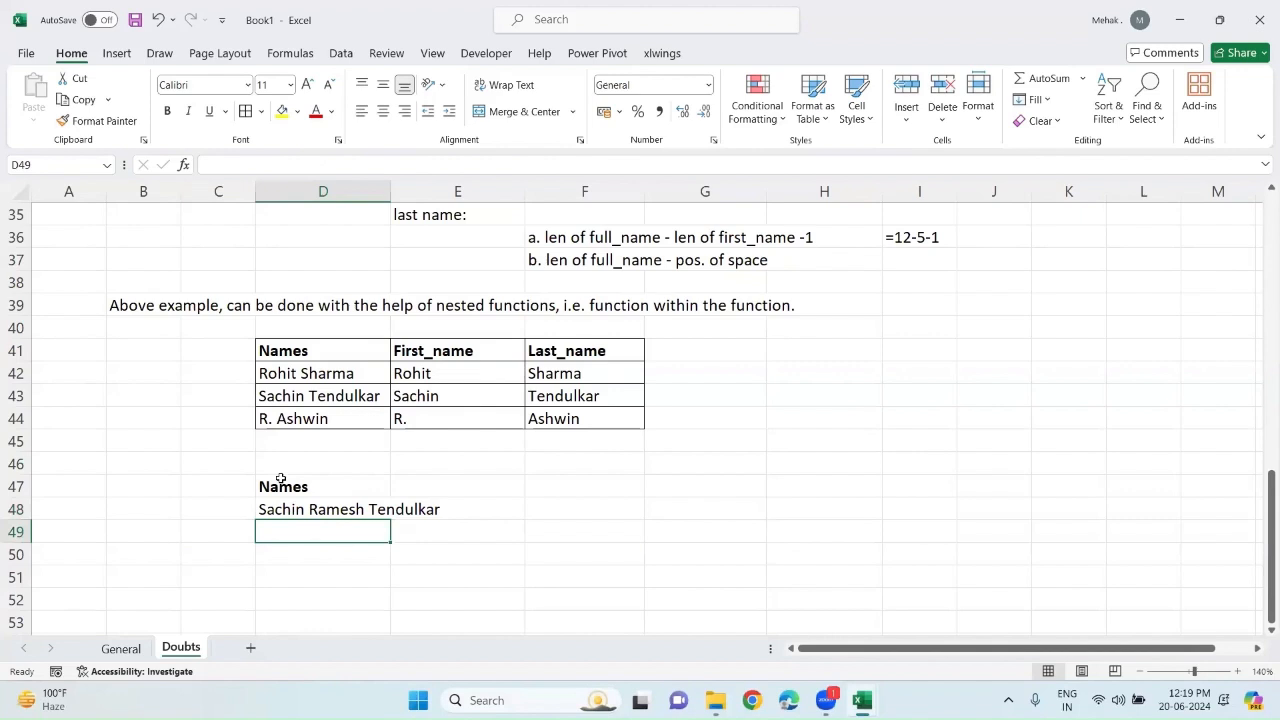
# Widen column D to fit the long names and enter Mahendra Singh Dhoni in D49.
pyautogui.moveTo(389, 191); pyautogui.dragTo(479, 213)
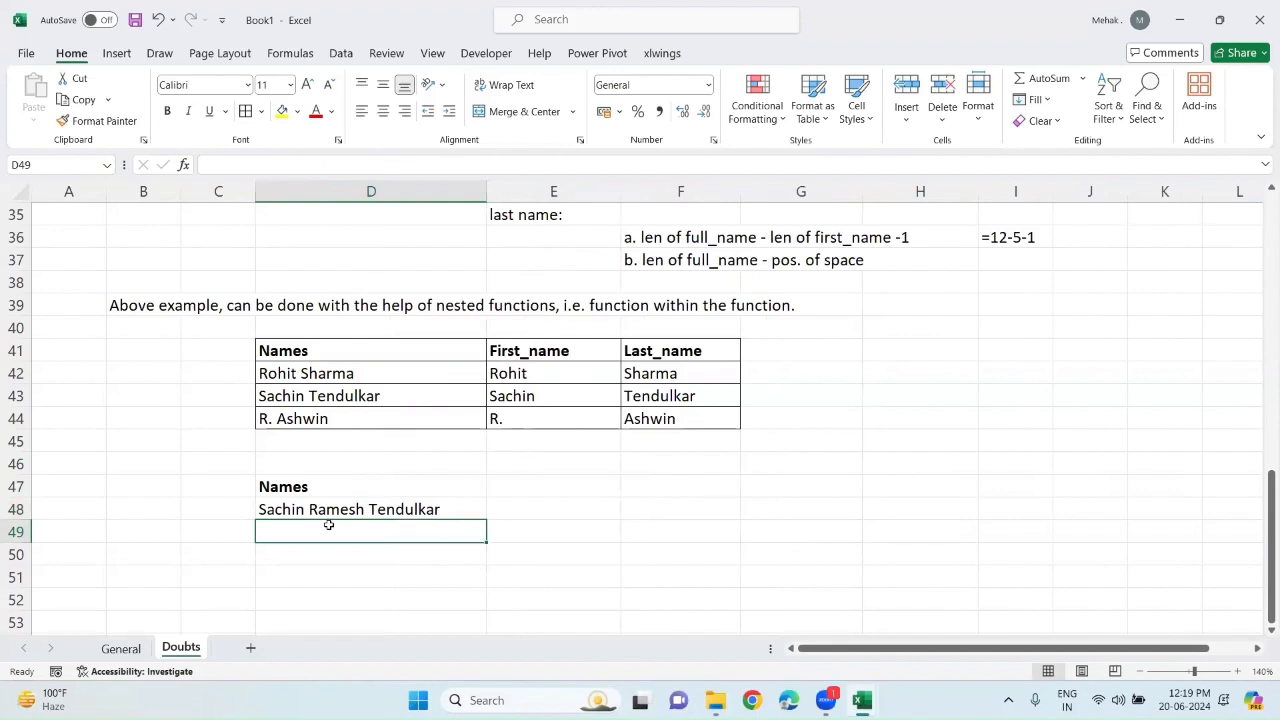
pyautogui.write('Mayank')
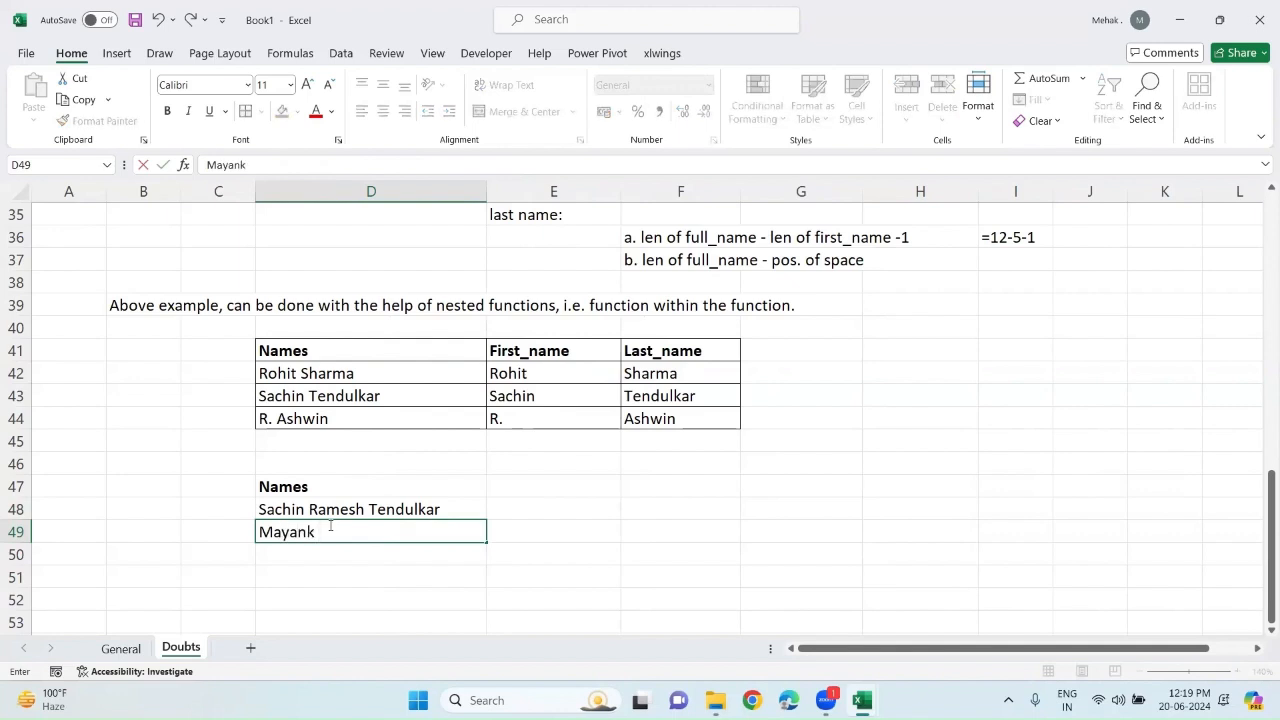
pyautogui.press('BackSpace')
pyautogui.press('BackSpace')
pyautogui.press('BackSpace')
pyautogui.press('BackSpace')
pyautogui.write('hendra Singh Dhoni')
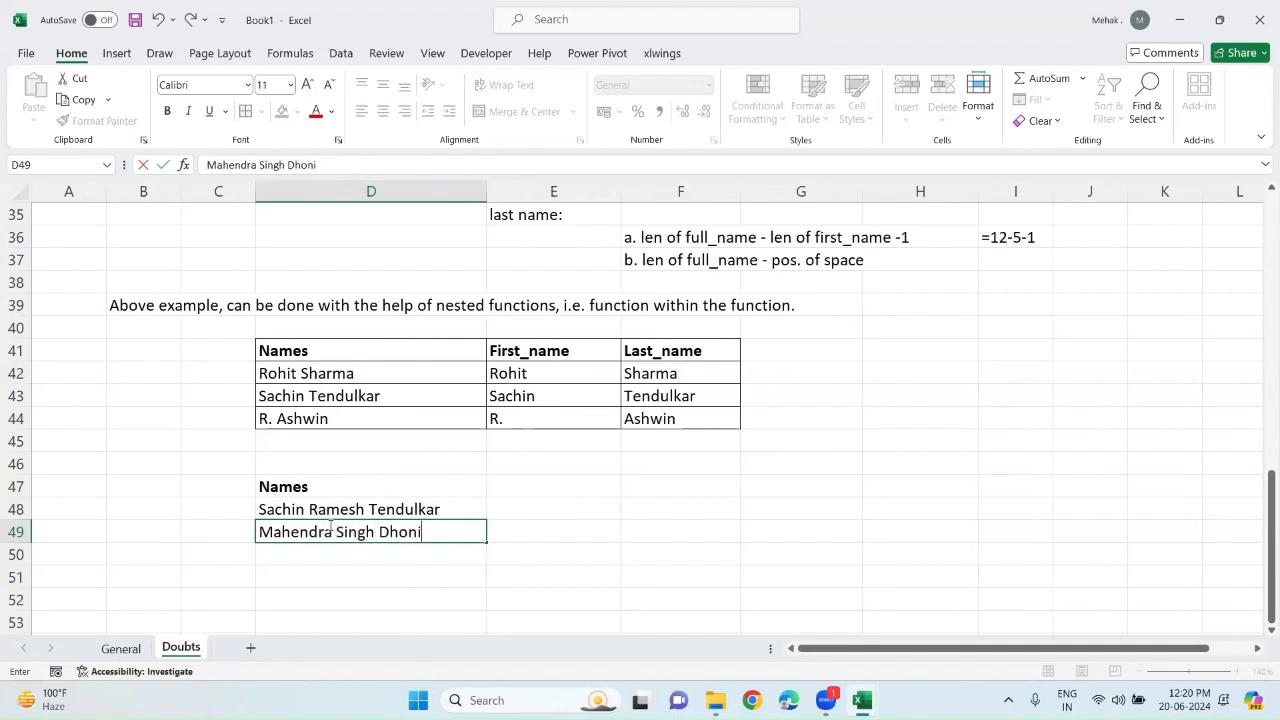
pyautogui.hotkey('shift', 'Up')
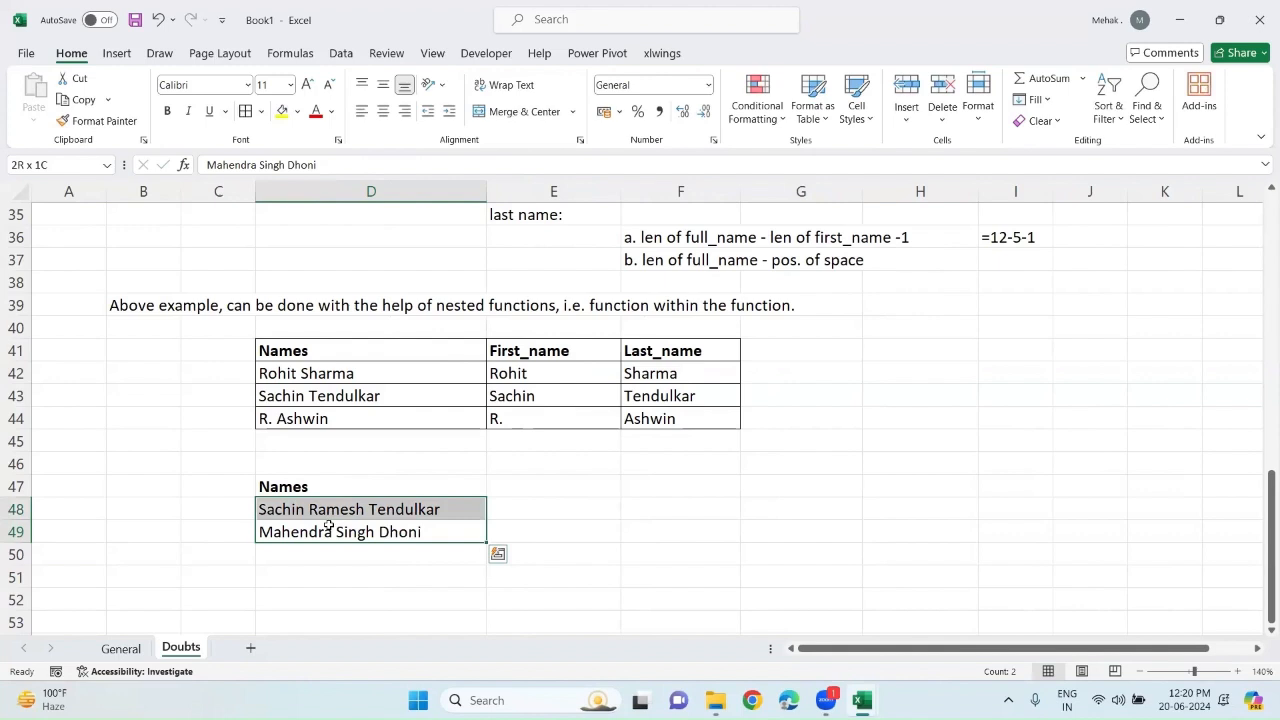
# Enter the two-part name Rohit Sharma in D50, completing the second Names list.
pyautogui.press('Down')
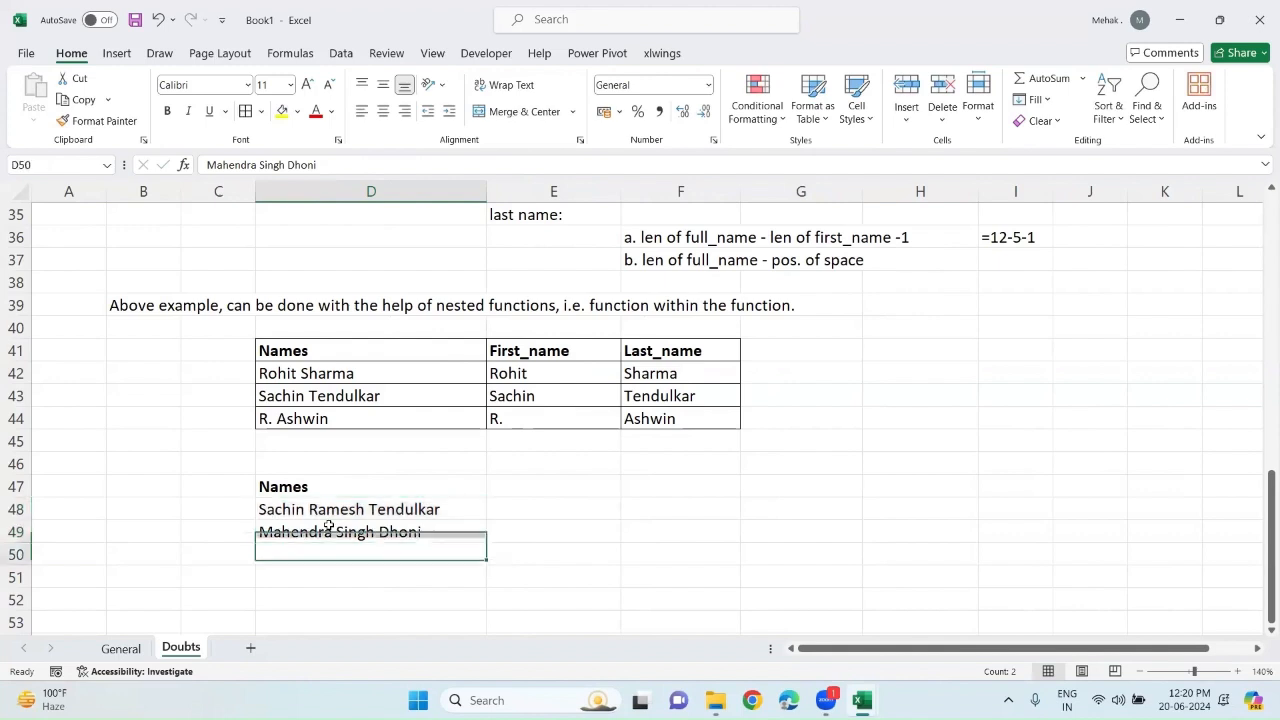
pyautogui.write('Rohit ')
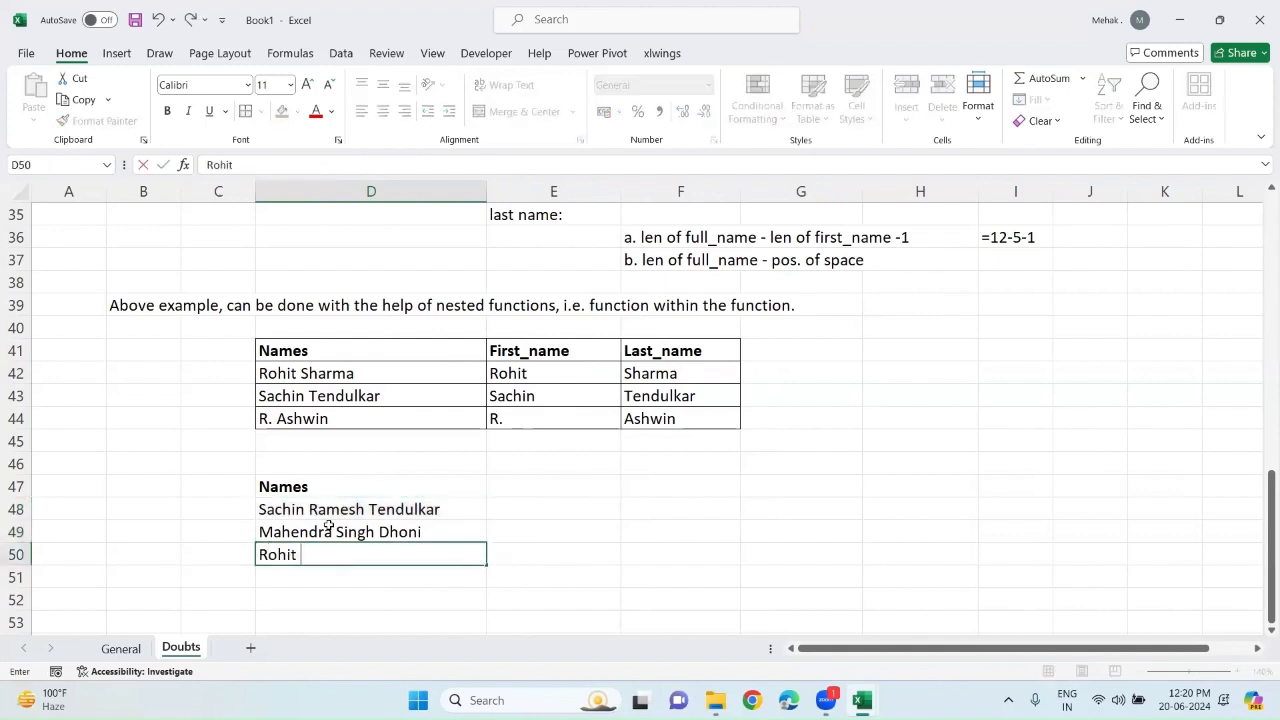
pyautogui.write('Sharma')
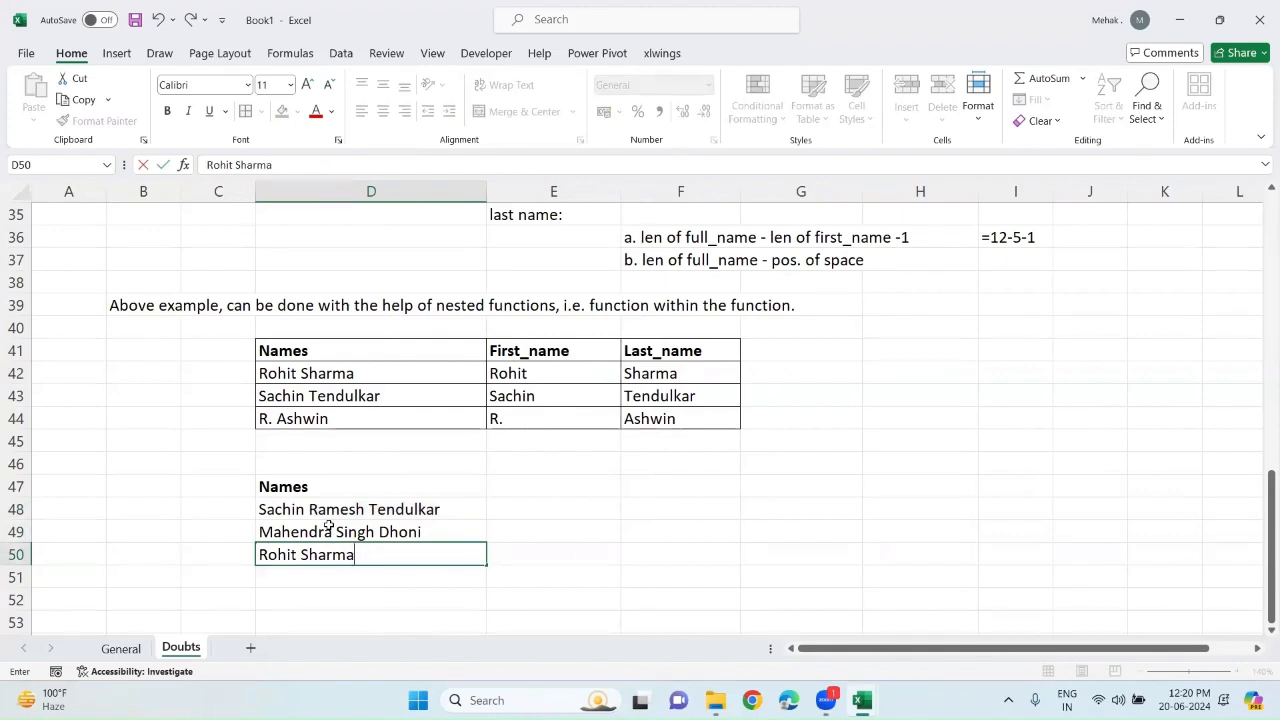
pyautogui.press('Return')
# Select the range D47:G50, covering the second Names list and the three empty columns beside it.
pyautogui.press('Up')
pyautogui.hotkey('shift', 'Up')
pyautogui.hotkey('shift', 'Up')
pyautogui.hotkey('shift', 'Up')
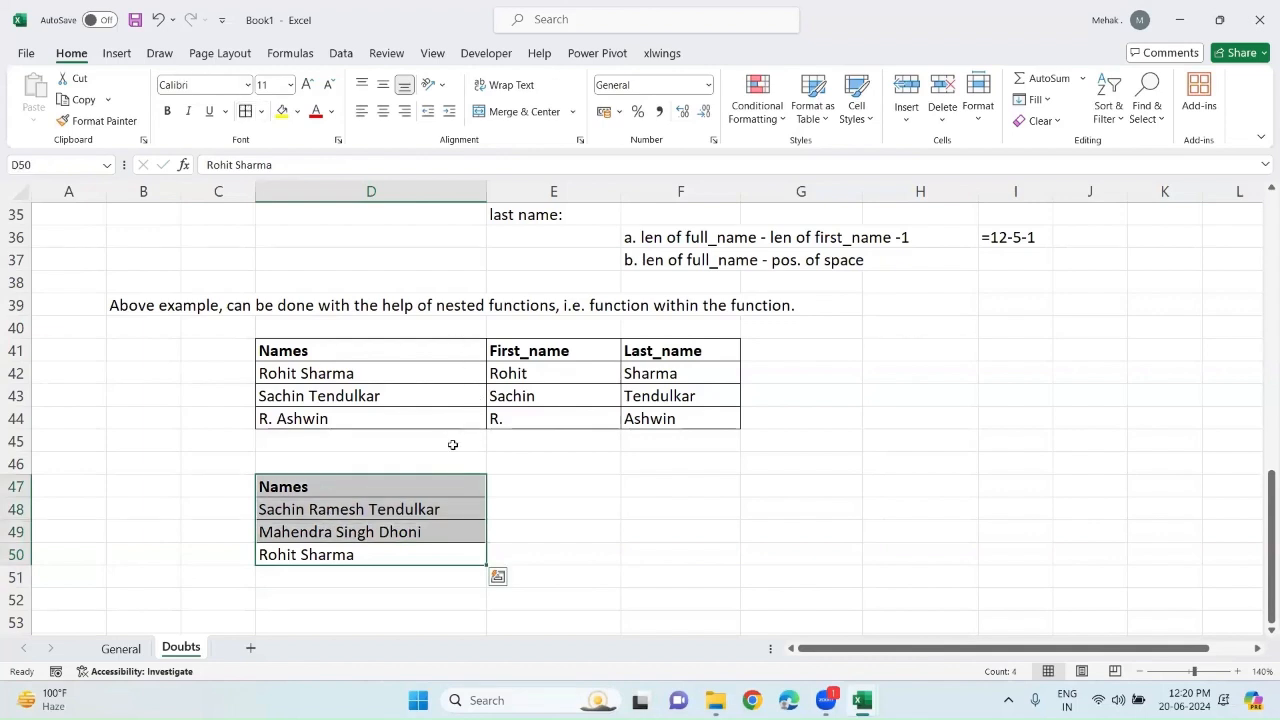
pyautogui.hotkey('shift', 'Right')
pyautogui.hotkey('shift', 'Right')
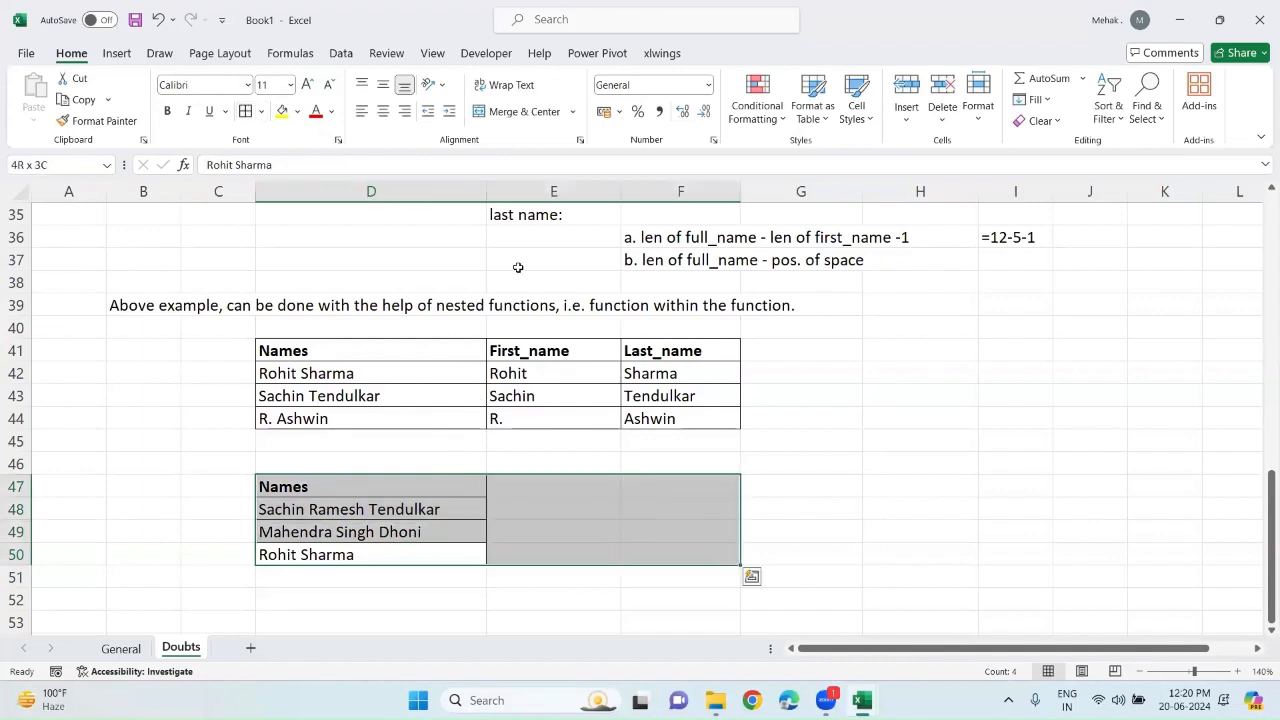
pyautogui.hotkey('shift', 'Right')
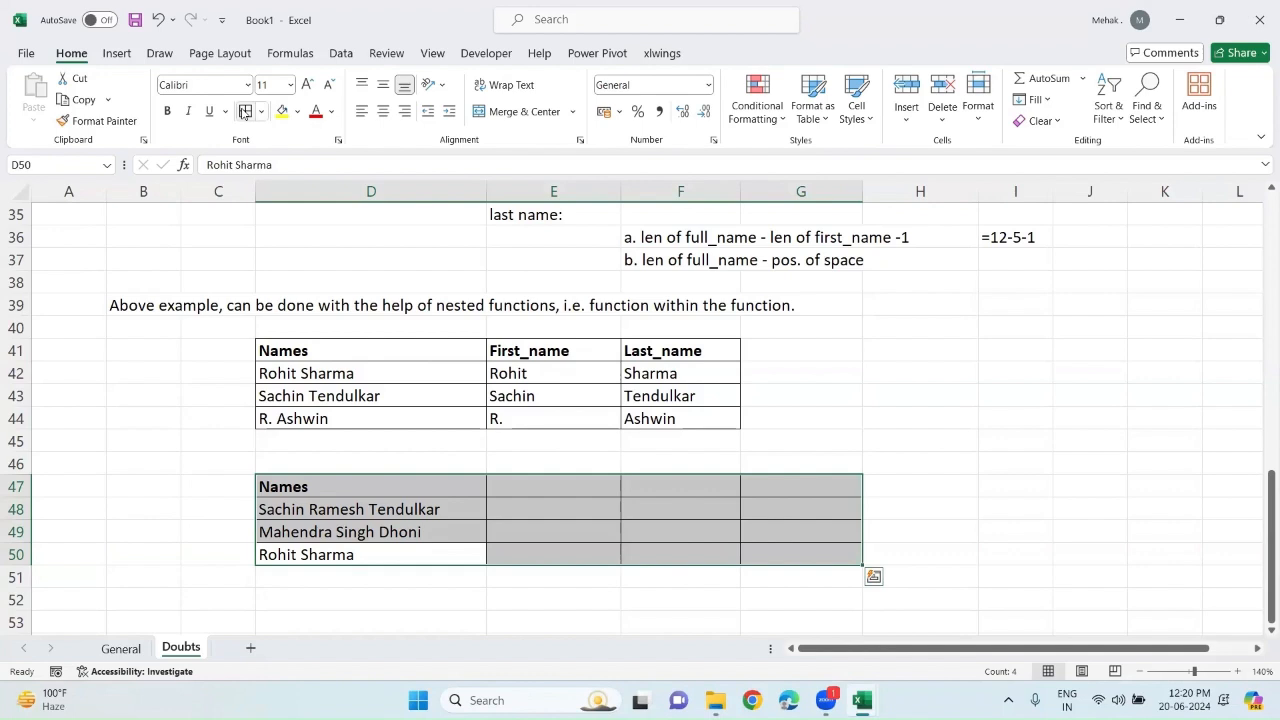
# Copy the First_name and Last_name headers from E41:F41 into E47:F47 of the lower table.
pyautogui.click(596, 346)
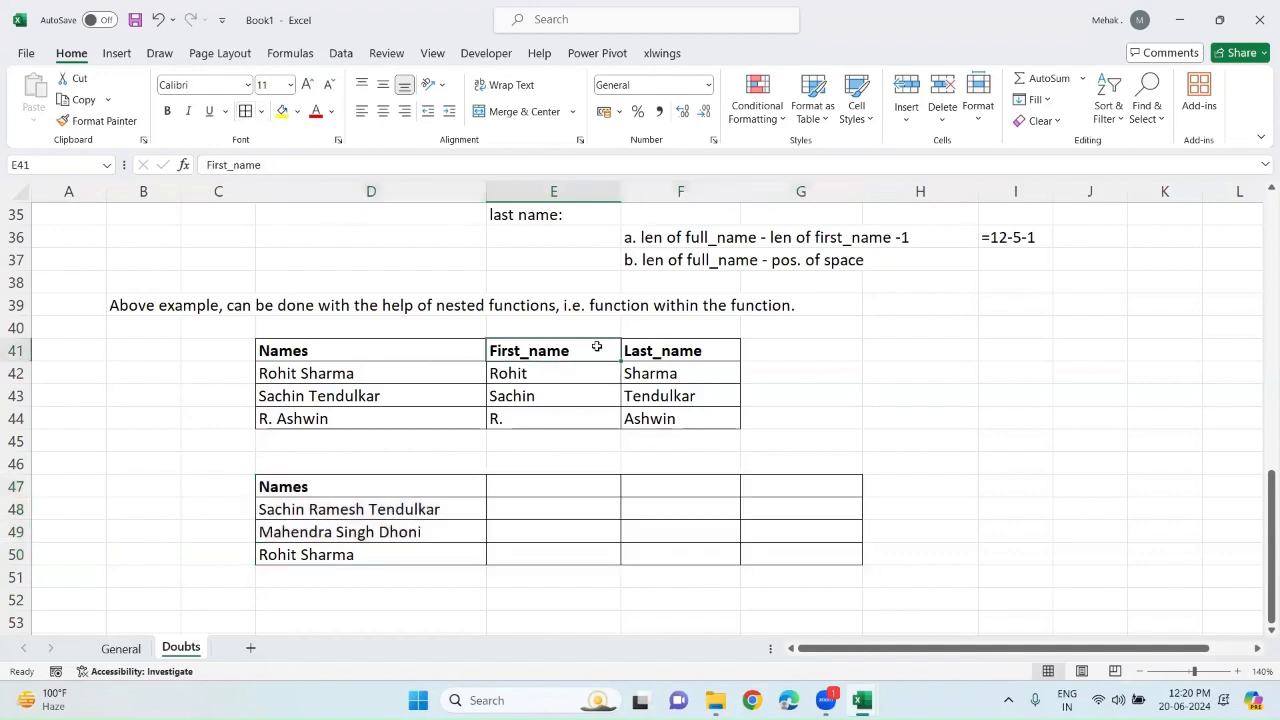
pyautogui.hotkey('shift', 'Right')
pyautogui.hotkey('ctrl', 'c')
pyautogui.click(554, 491)
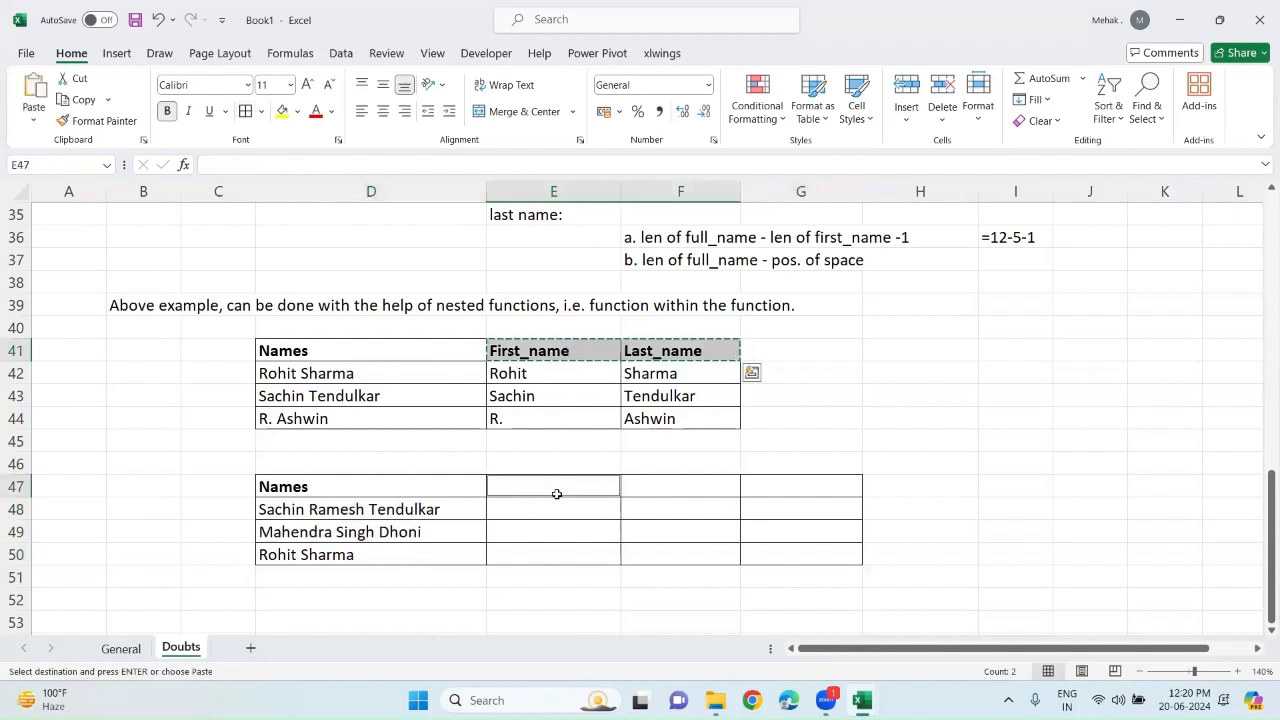
pyautogui.hotkey('ctrl', 'v')
# Add a bold Mid_name header in cell G47.
pyautogui.click(753, 485)
pyautogui.write('Mid')
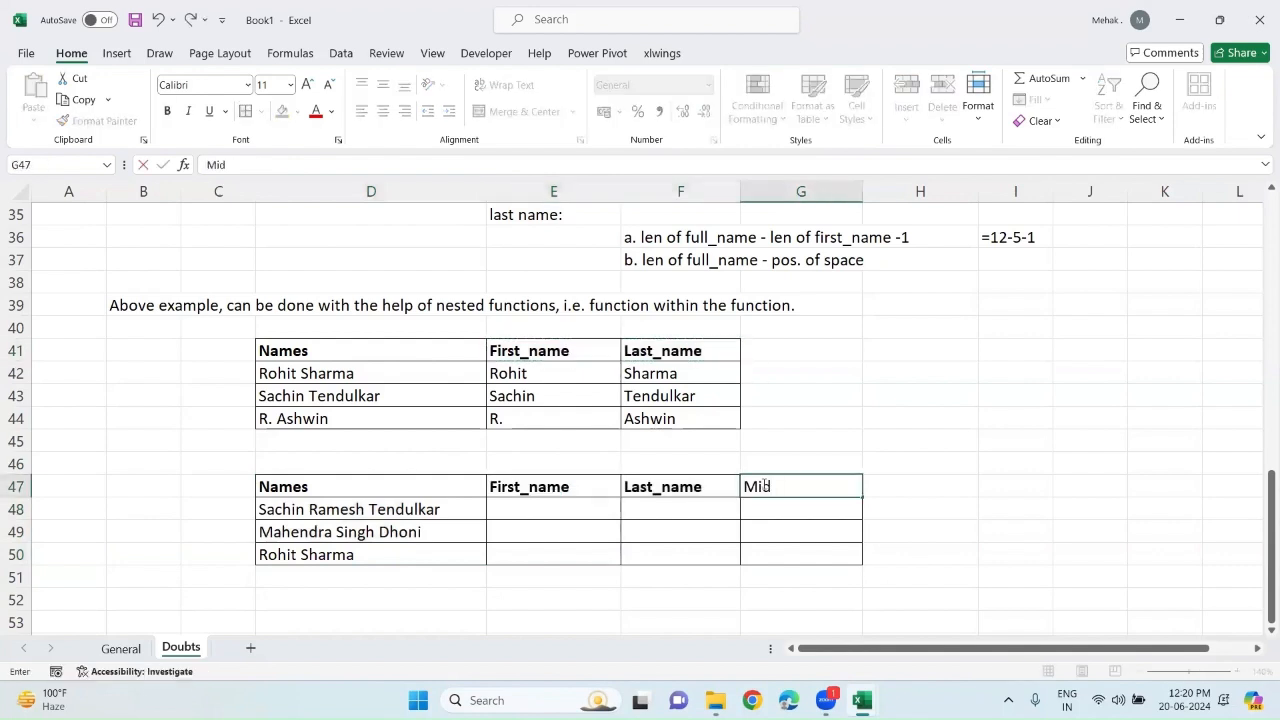
pyautogui.write('_name')
pyautogui.press('Return')
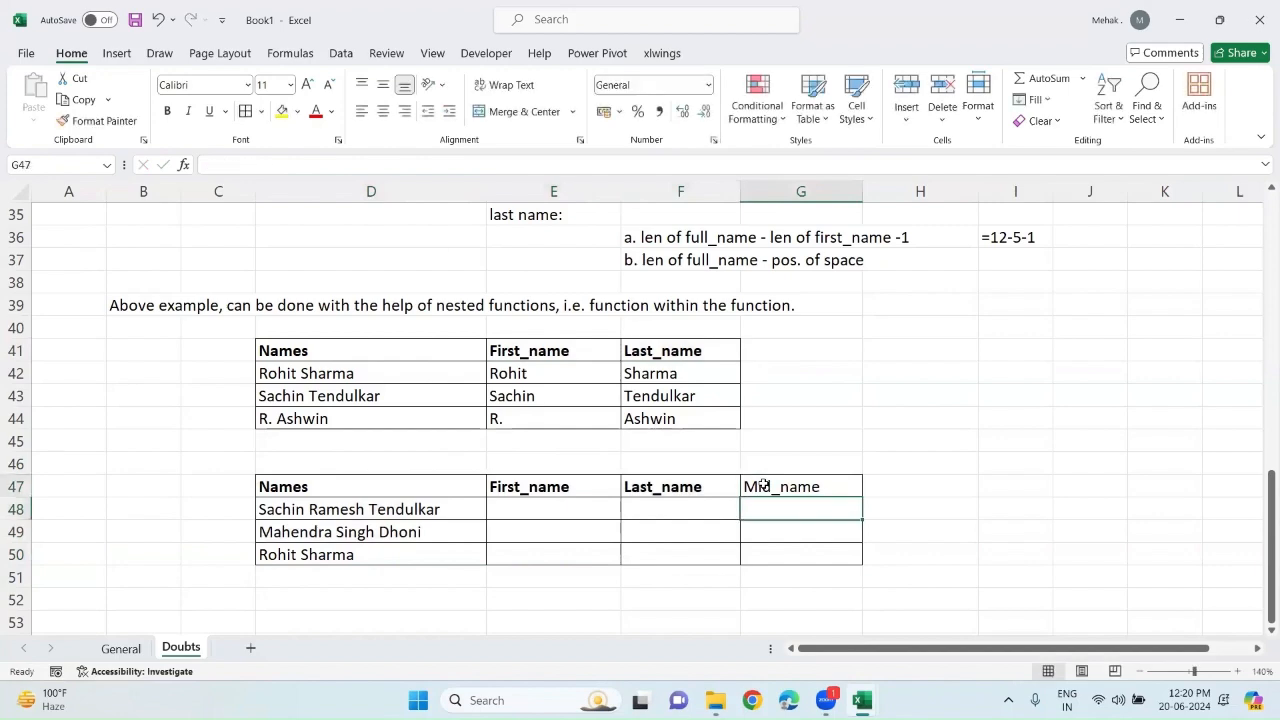
pyautogui.click(763, 485)
pyautogui.hotkey('ctrl', 'b')
# Begin a LEFT formula in E48 with $D48, column locked, as its text argument.
pyautogui.scroll(-3, 763, 485)
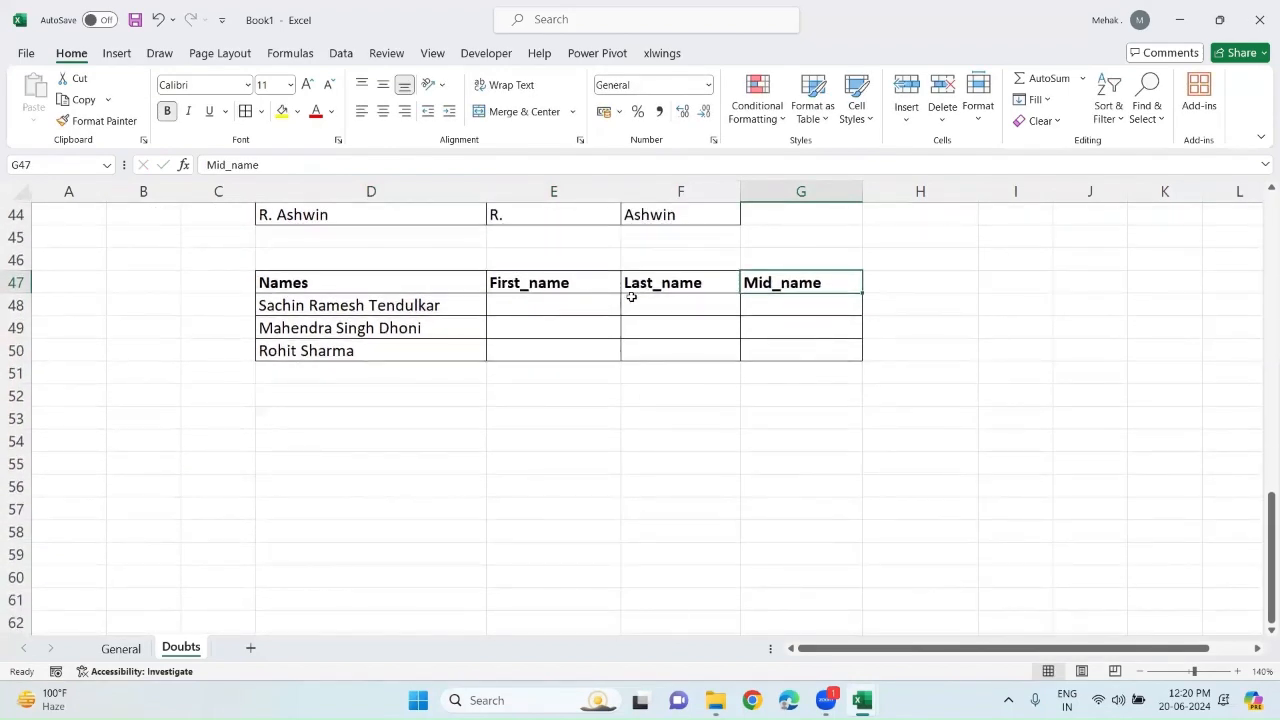
pyautogui.click(549, 302)
pyautogui.write('=')
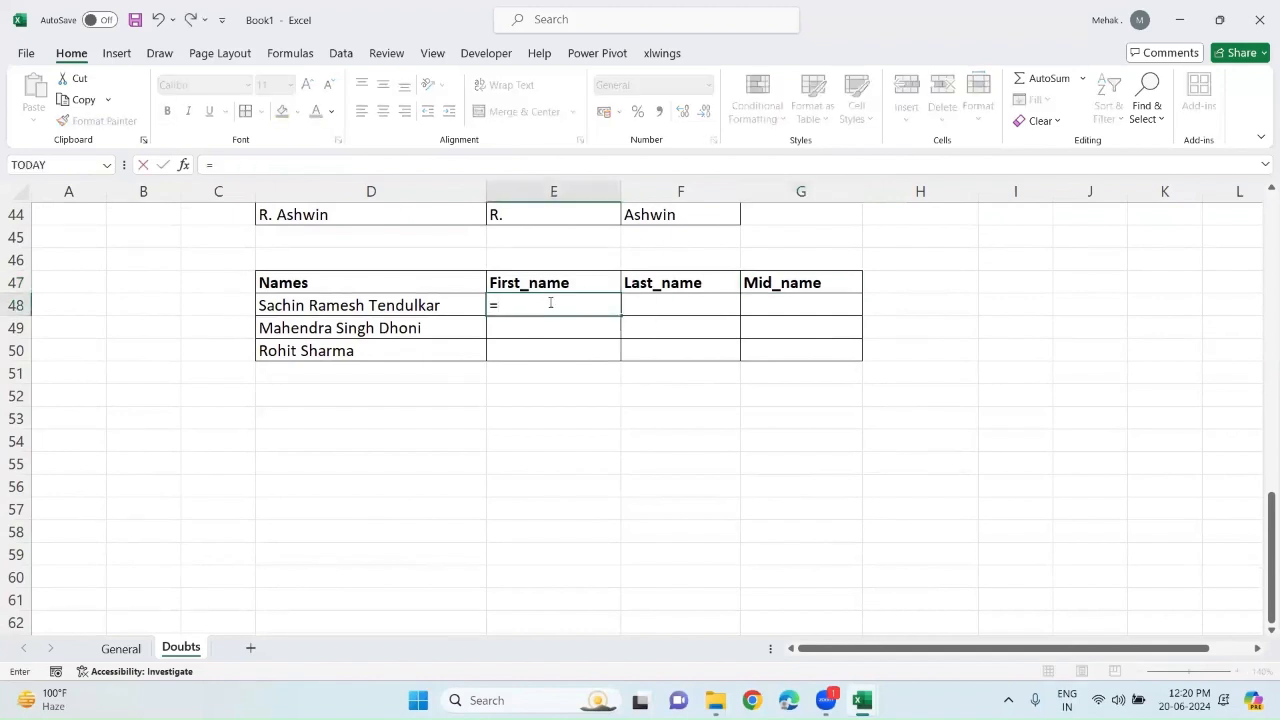
pyautogui.write('left')
pyautogui.press('Tab')
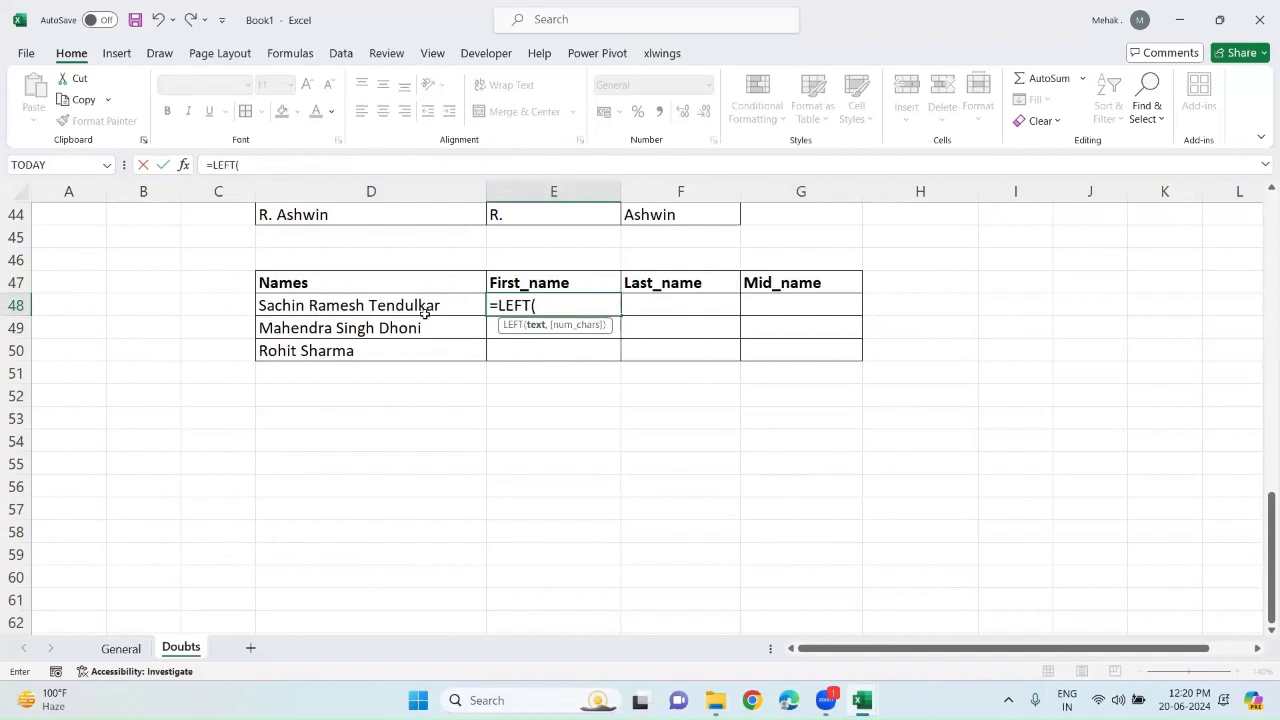
pyautogui.click(384, 307)
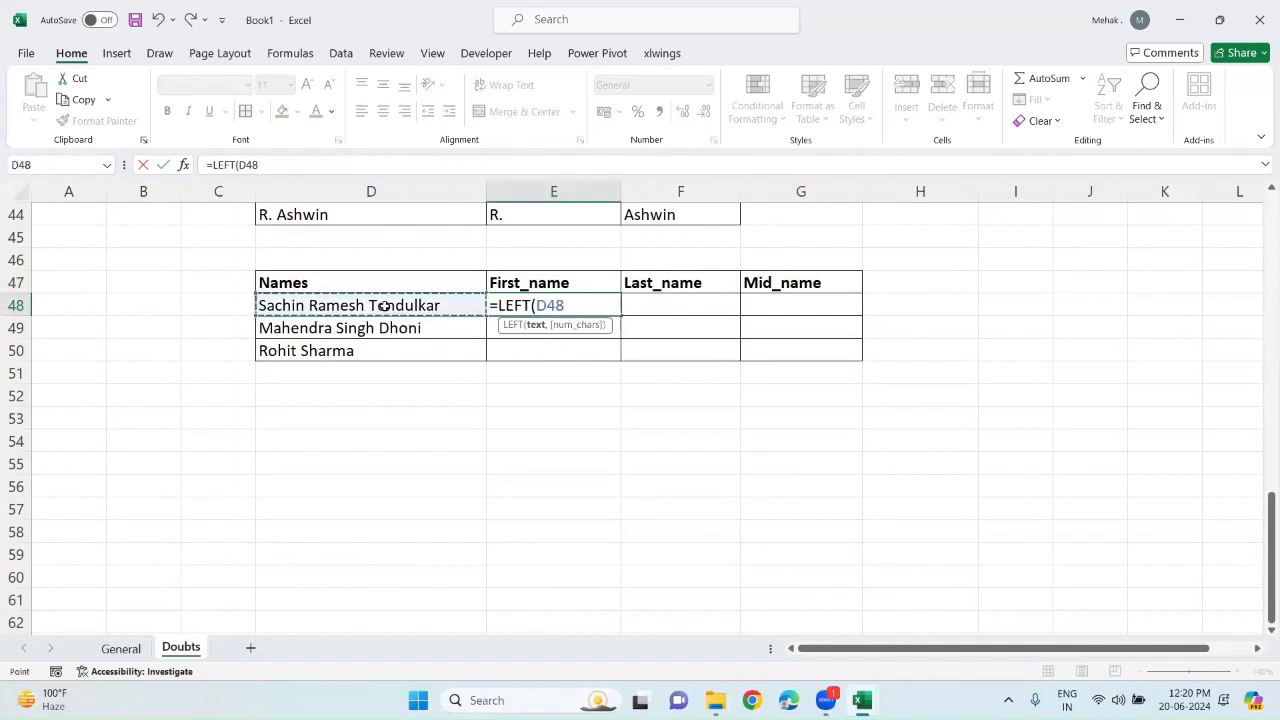
pyautogui.press('F4')
pyautogui.press('F4')
pyautogui.press('F4')
pyautogui.write(',')
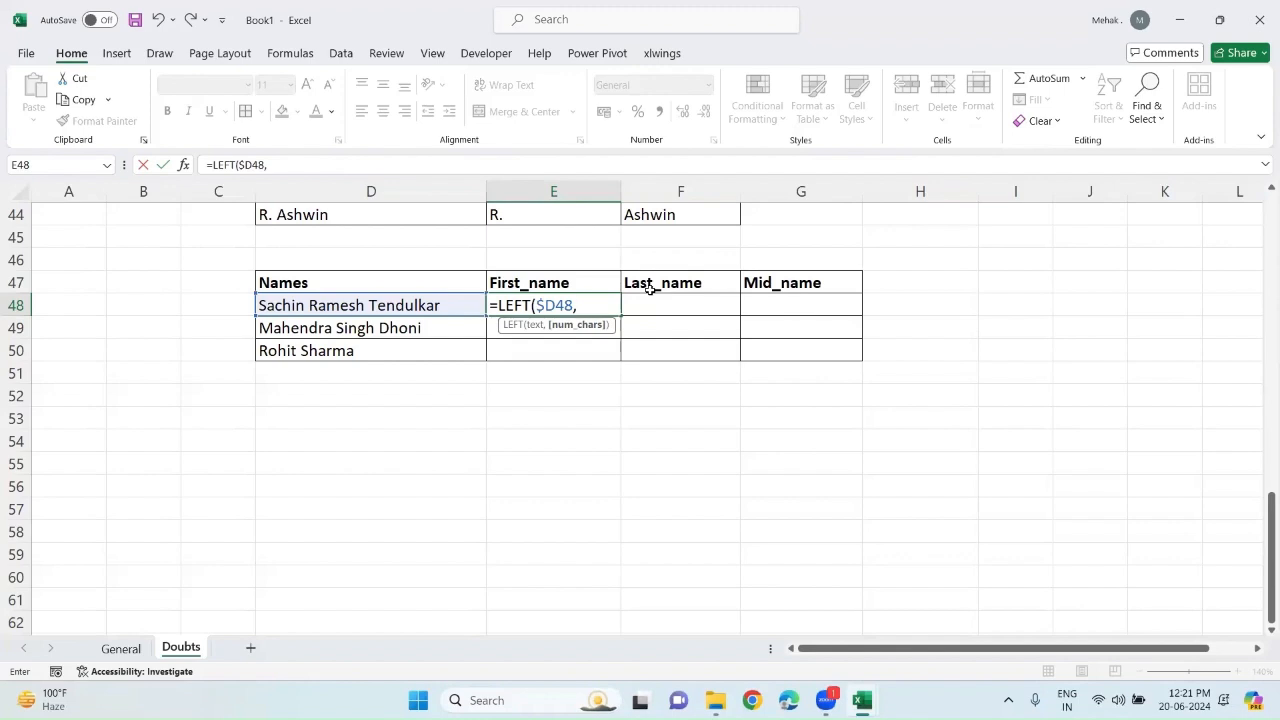
# Nest FIND(" ", $D48) as the character-count argument of the LEFT formula in E48.
pyautogui.write('find')
pyautogui.press('Tab')
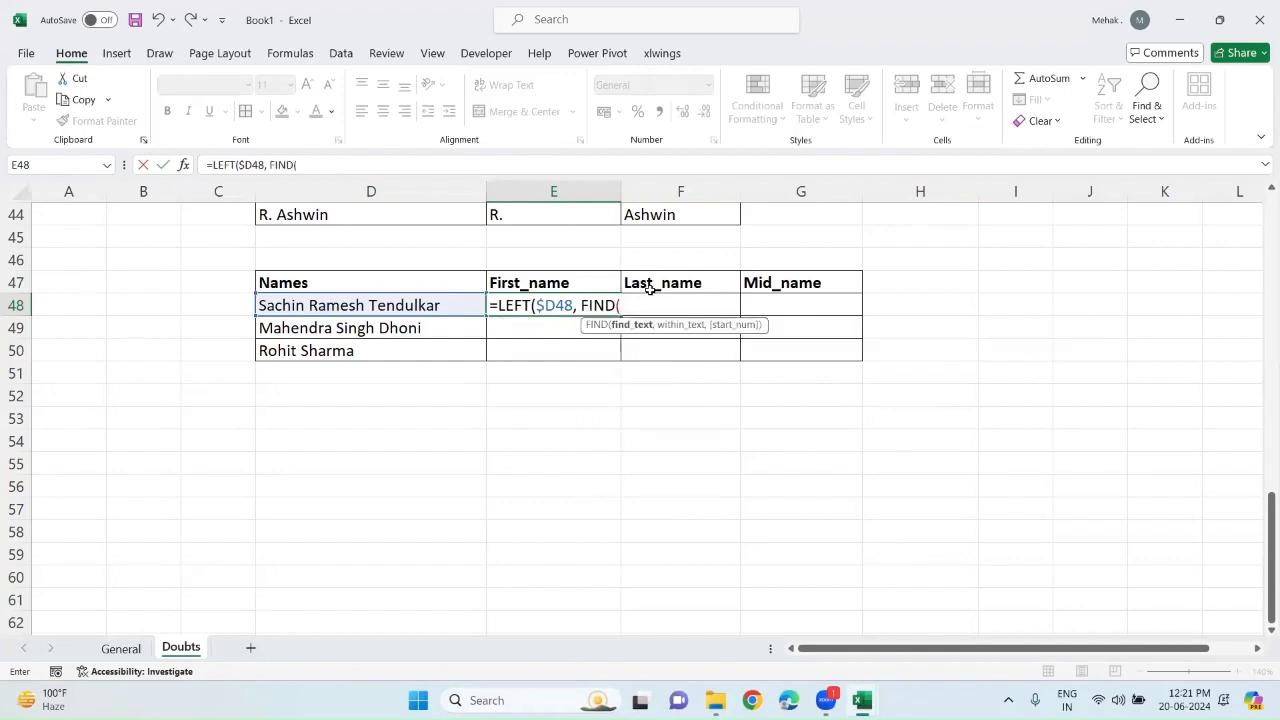
pyautogui.write('" ",')
pyautogui.click(460, 305)
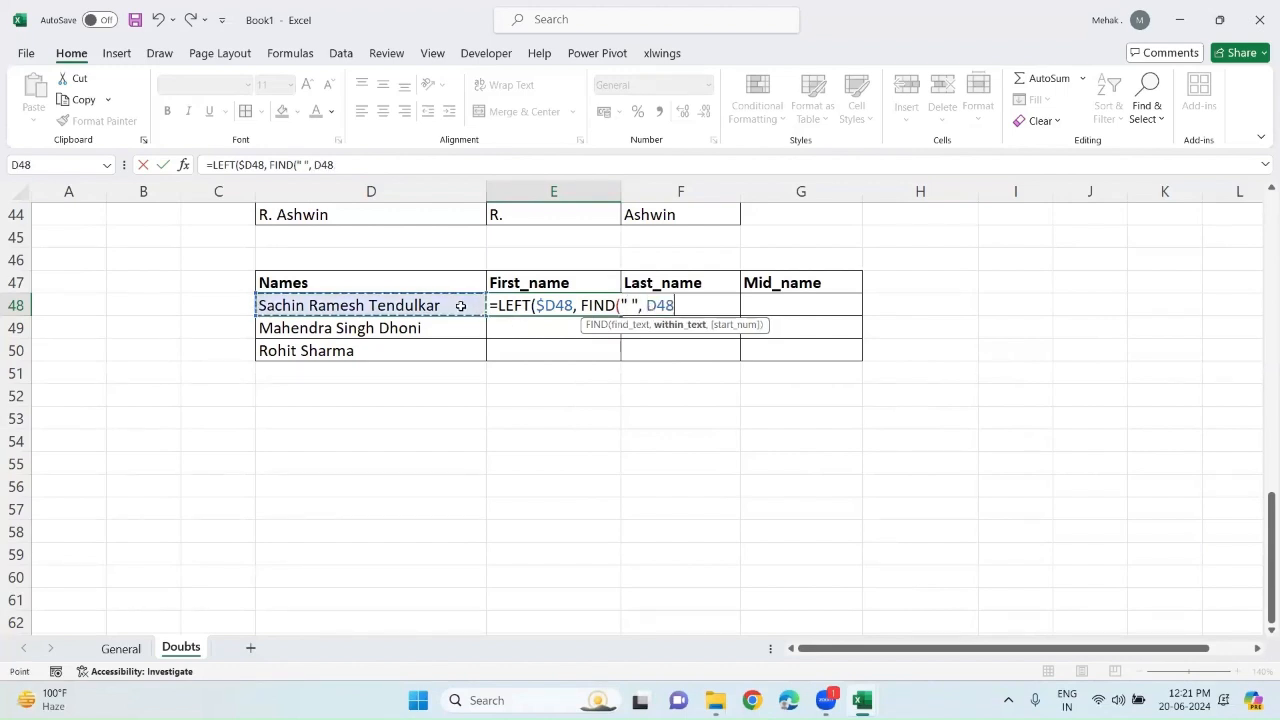
pyautogui.press('F4')
pyautogui.press('F4')
pyautogui.press('F4')
pyautogui.write(')')
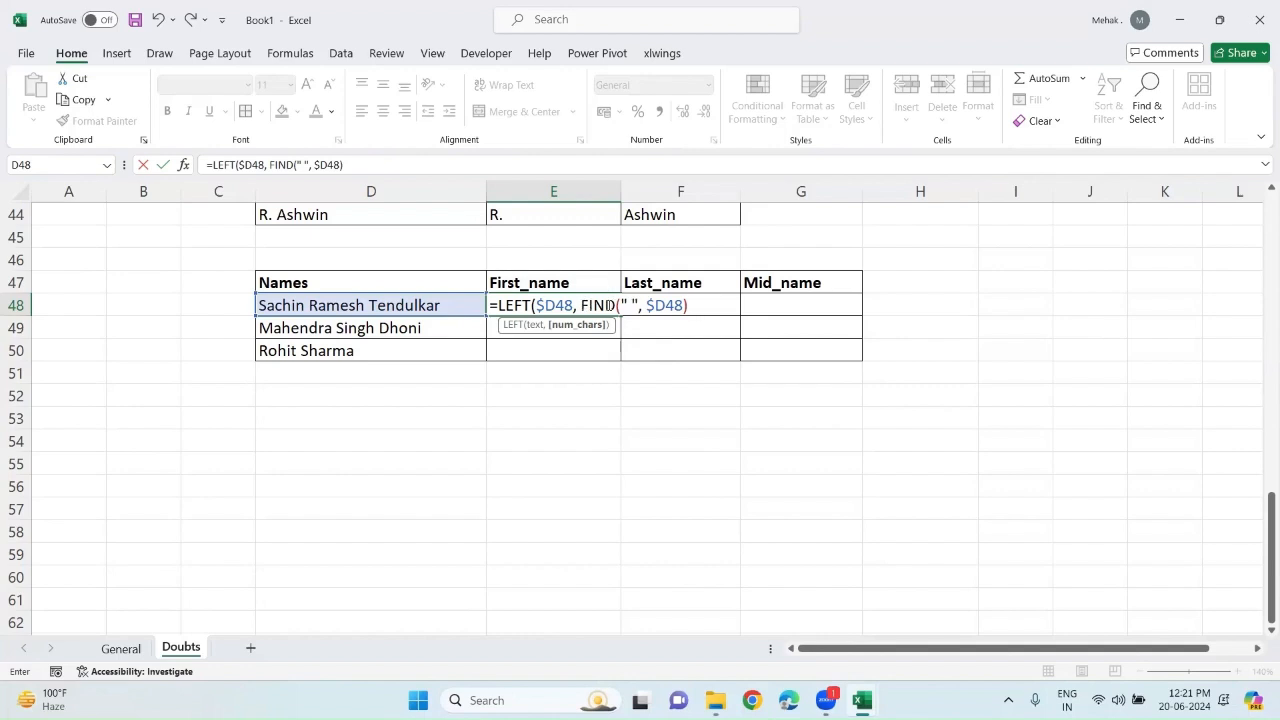
# Complete the E48 formula by subtracting 1 from the FIND part, and fill it down through E50.
pyautogui.moveTo(581, 305); pyautogui.dragTo(682, 305)
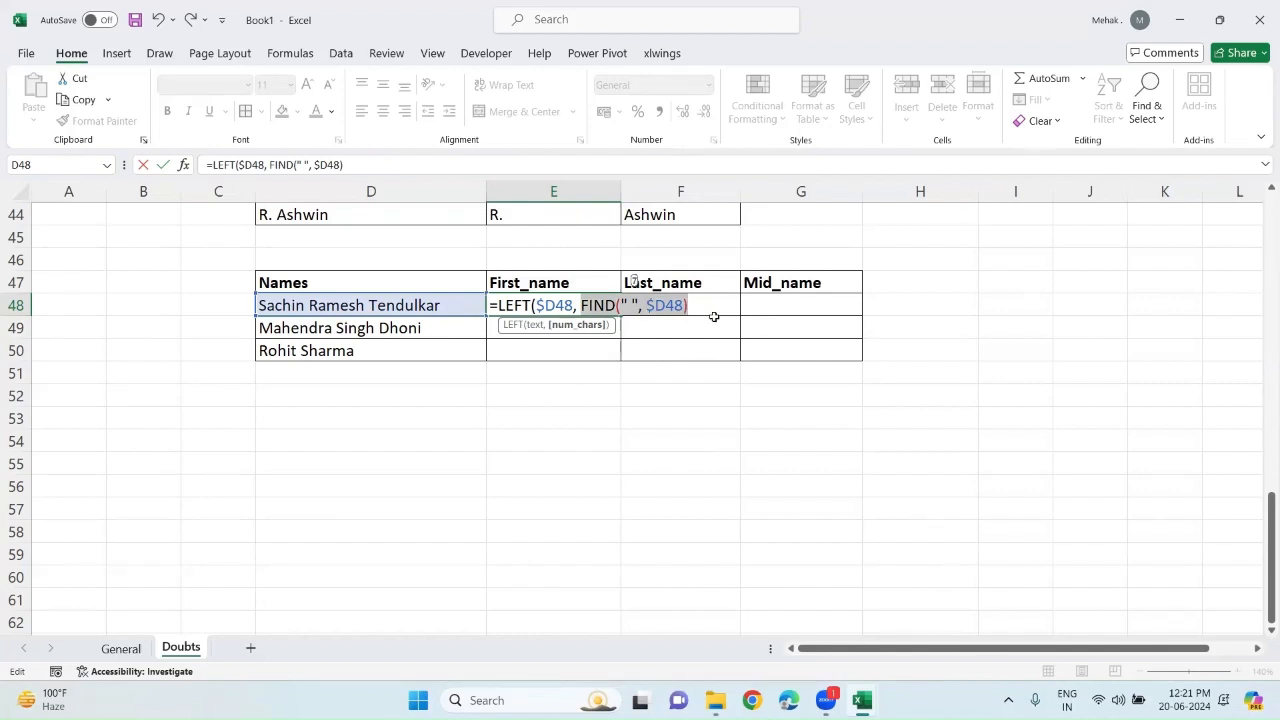
pyautogui.click(702, 306)
pyautogui.write('-1)')
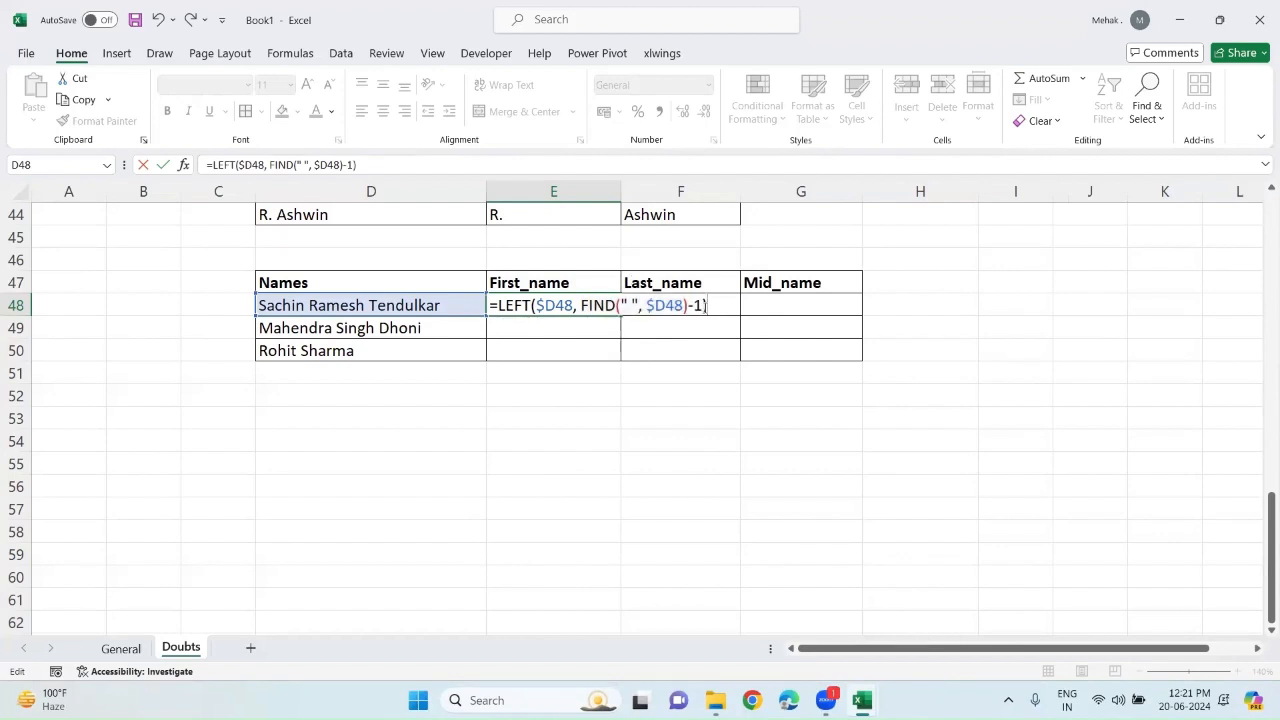
pyautogui.hotkey('ctrl', 'Return')
pyautogui.hotkey('shift', 'Down')
pyautogui.hotkey('shift', 'Down')
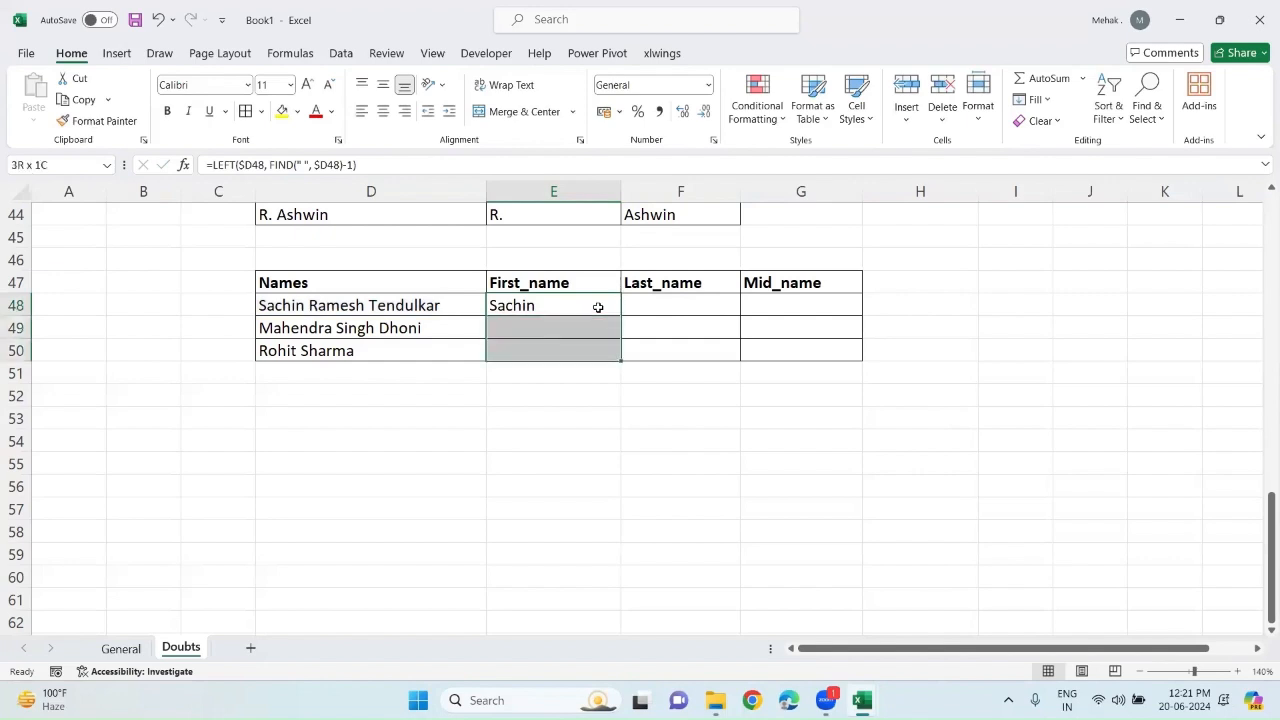
pyautogui.hotkey('ctrl', 'd')
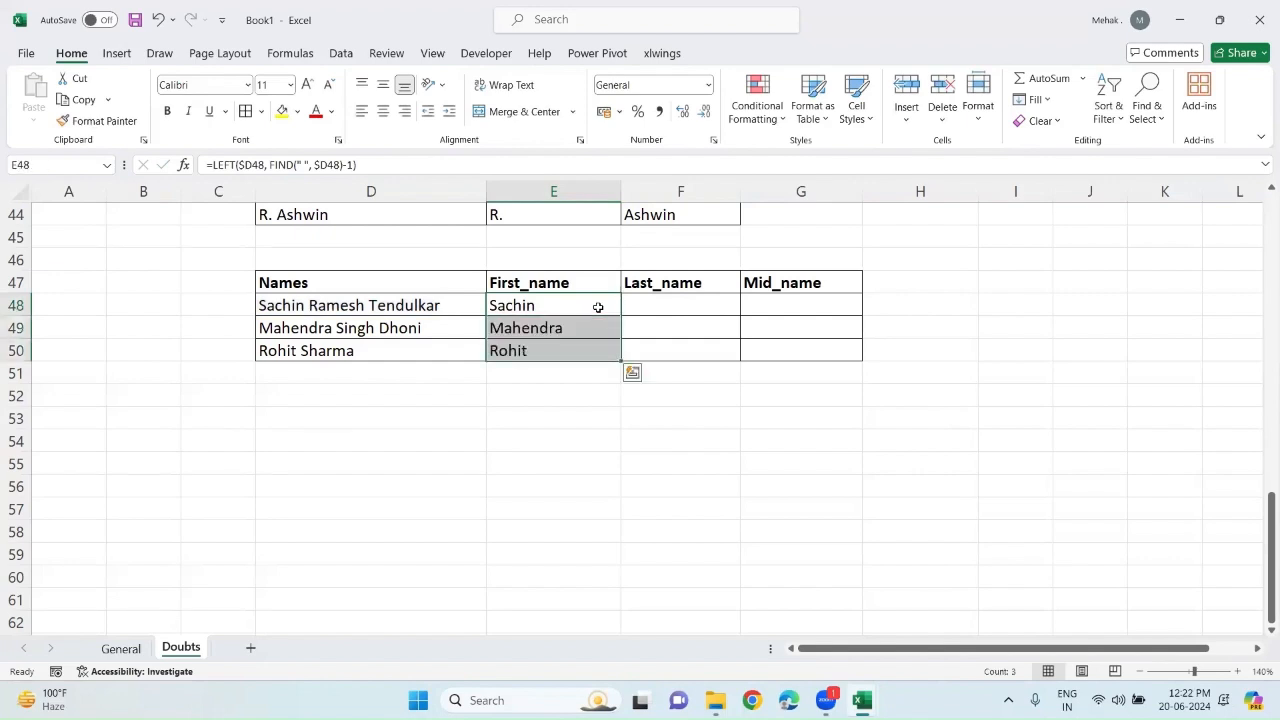
# Begin a RIGHT formula in F48 with $D48, column locked, as its text argument.
pyautogui.click(658, 307)
pyautogui.write('=')
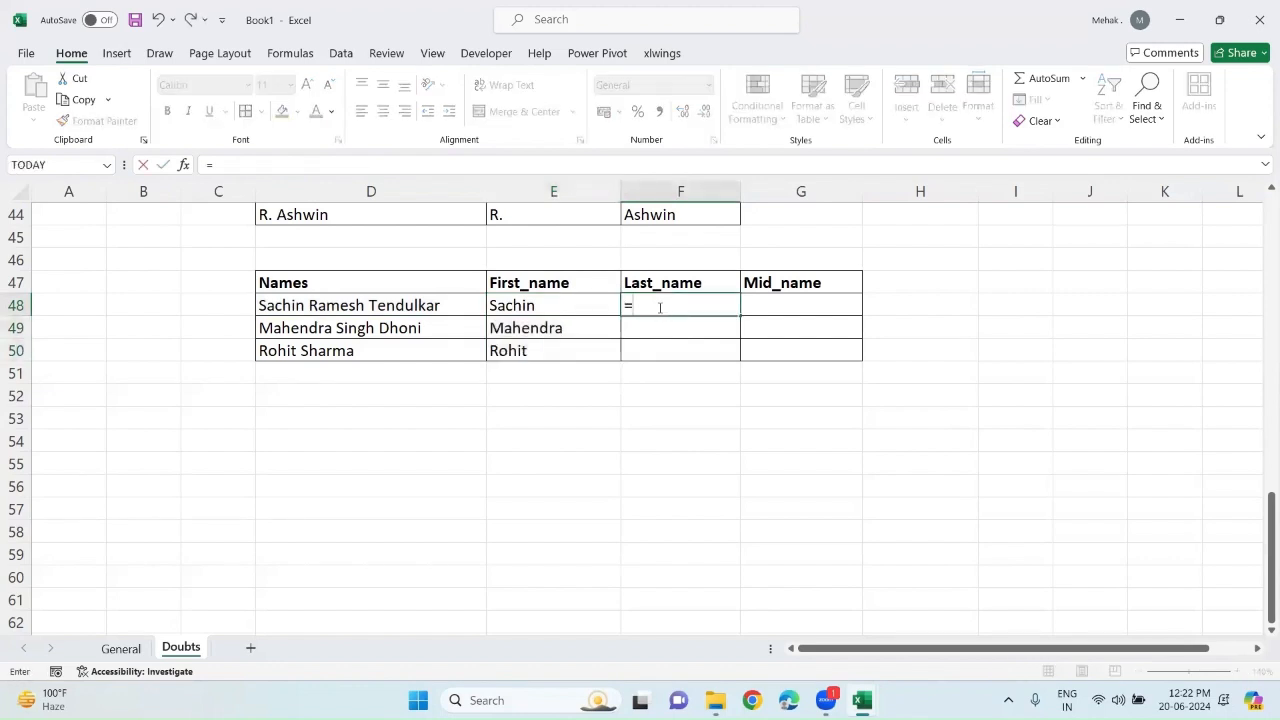
pyautogui.write('right')
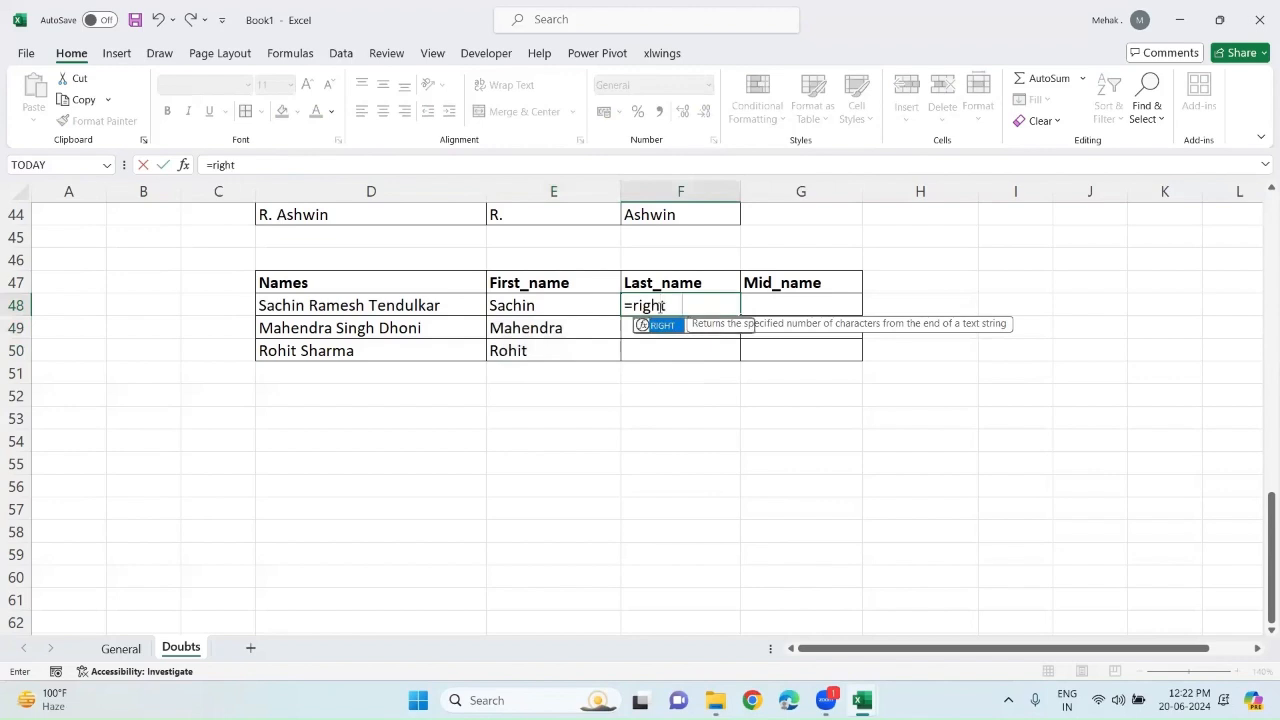
pyautogui.press('Tab')
pyautogui.click(463, 307)
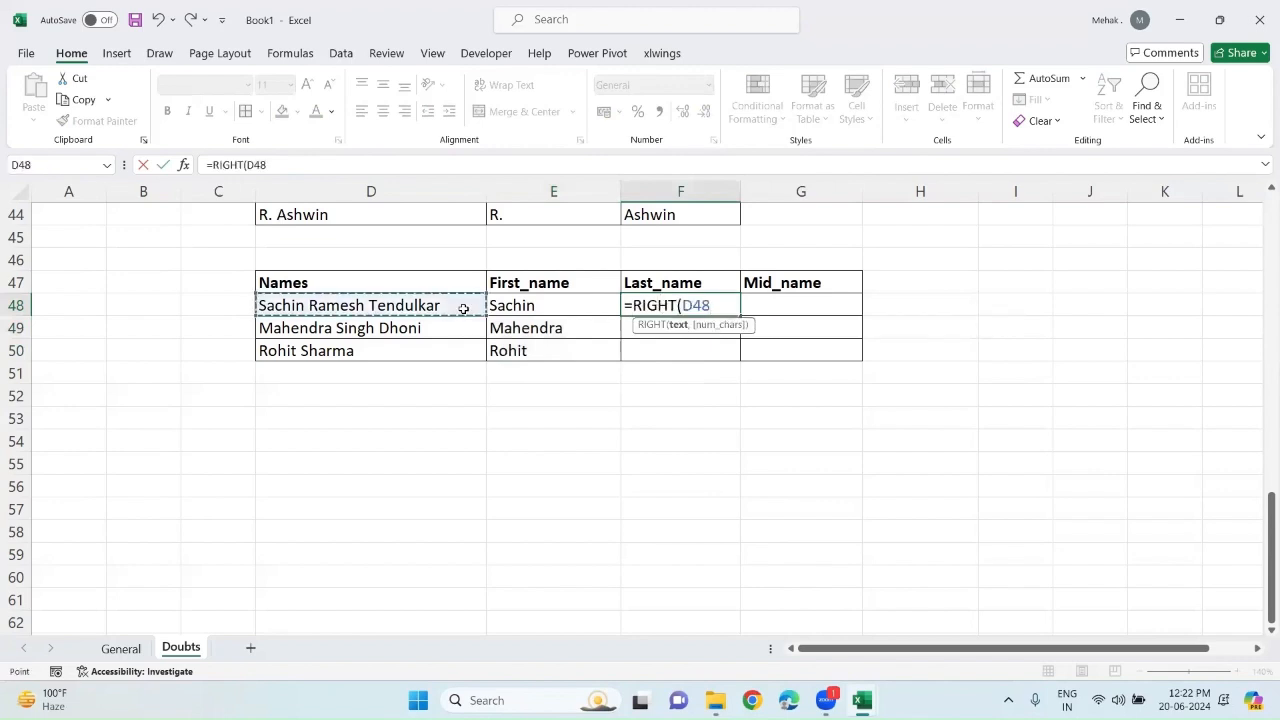
pyautogui.press('F4')
pyautogui.press('F4')
pyautogui.press('F4')
pyautogui.write(',')
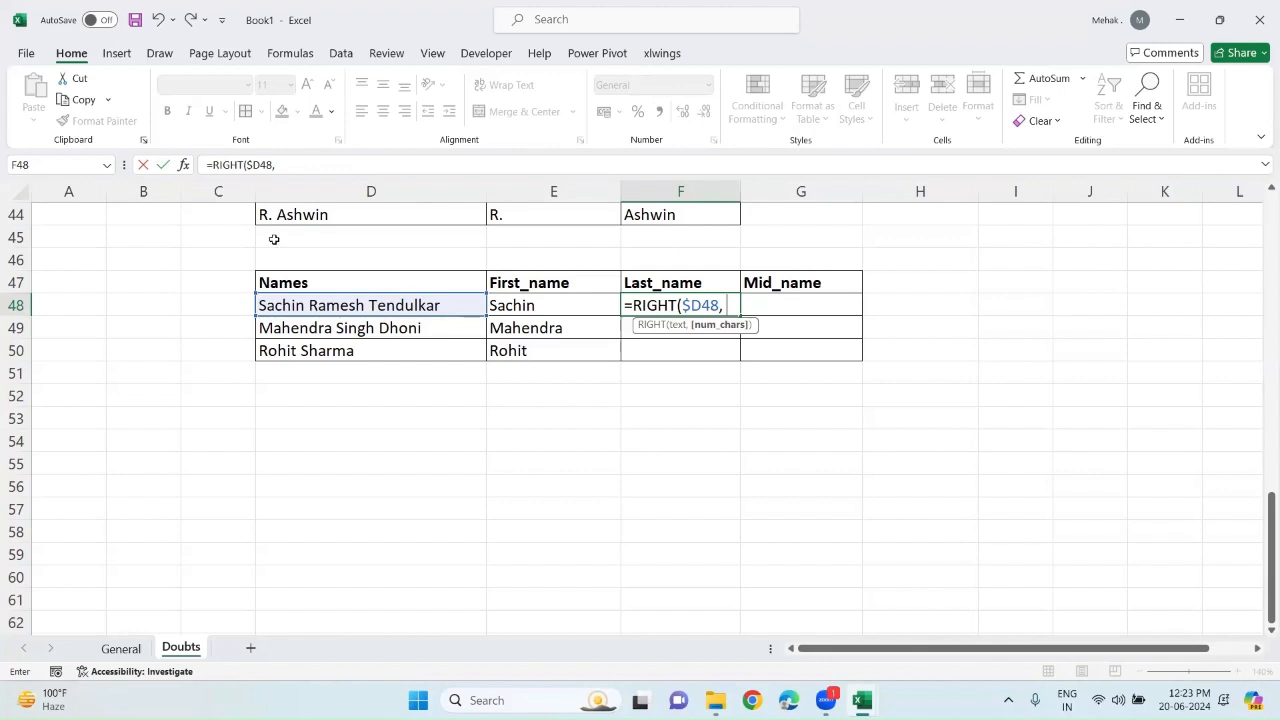
# Store the incomplete RIGHT formula in F48 as plain text by putting an apostrophe before it.
pyautogui.click(626, 305)
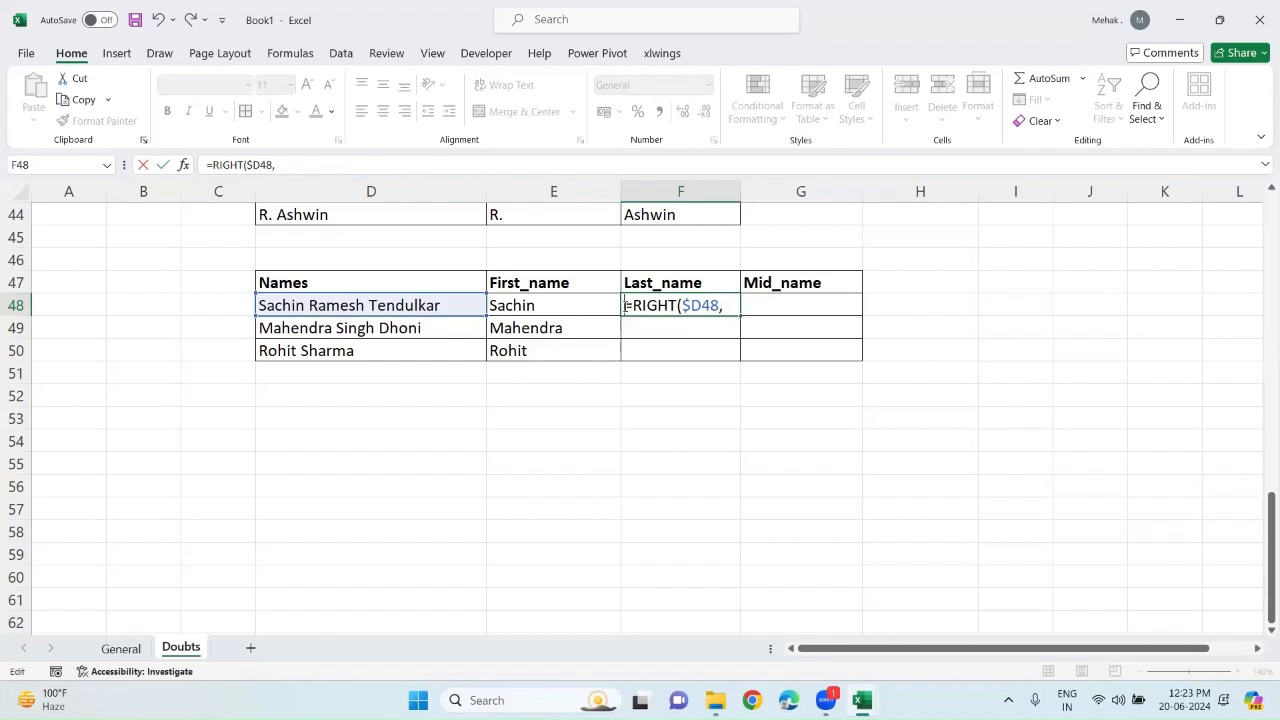
pyautogui.write("'")
pyautogui.press('Return')
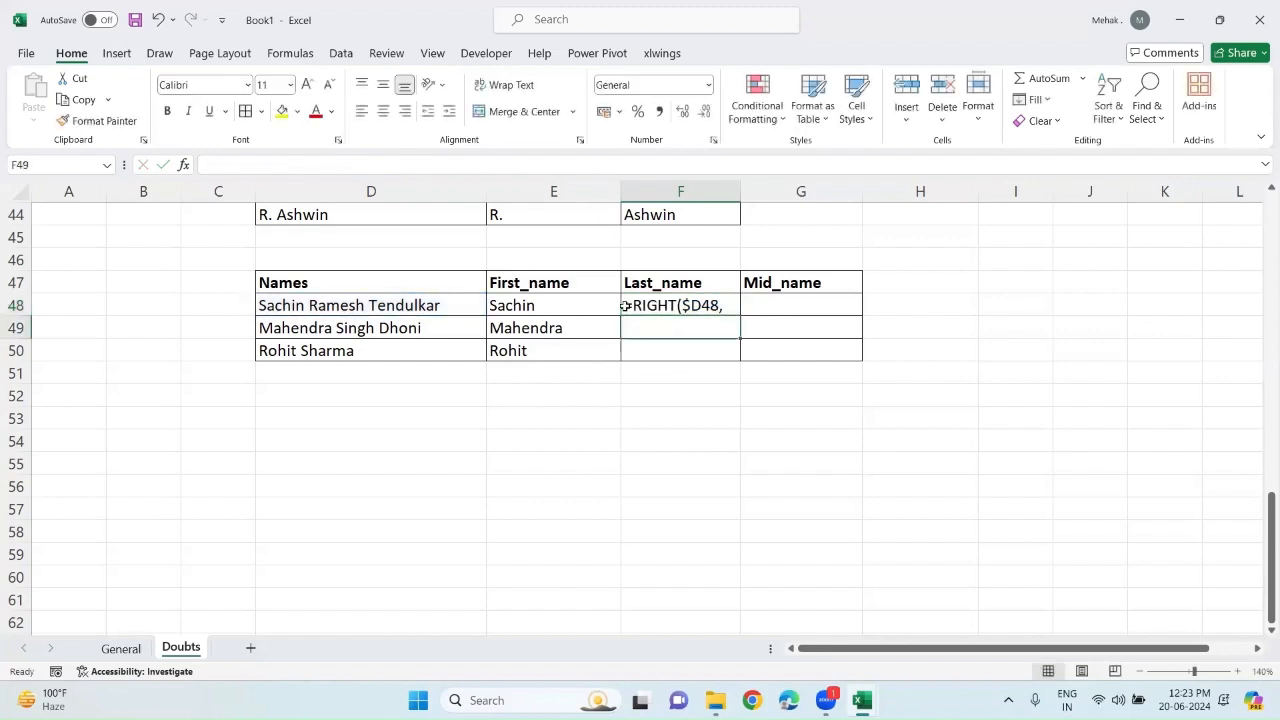
# Copy the Names column D47:D50 to a new helper table starting at D52.
pyautogui.click(470, 442)
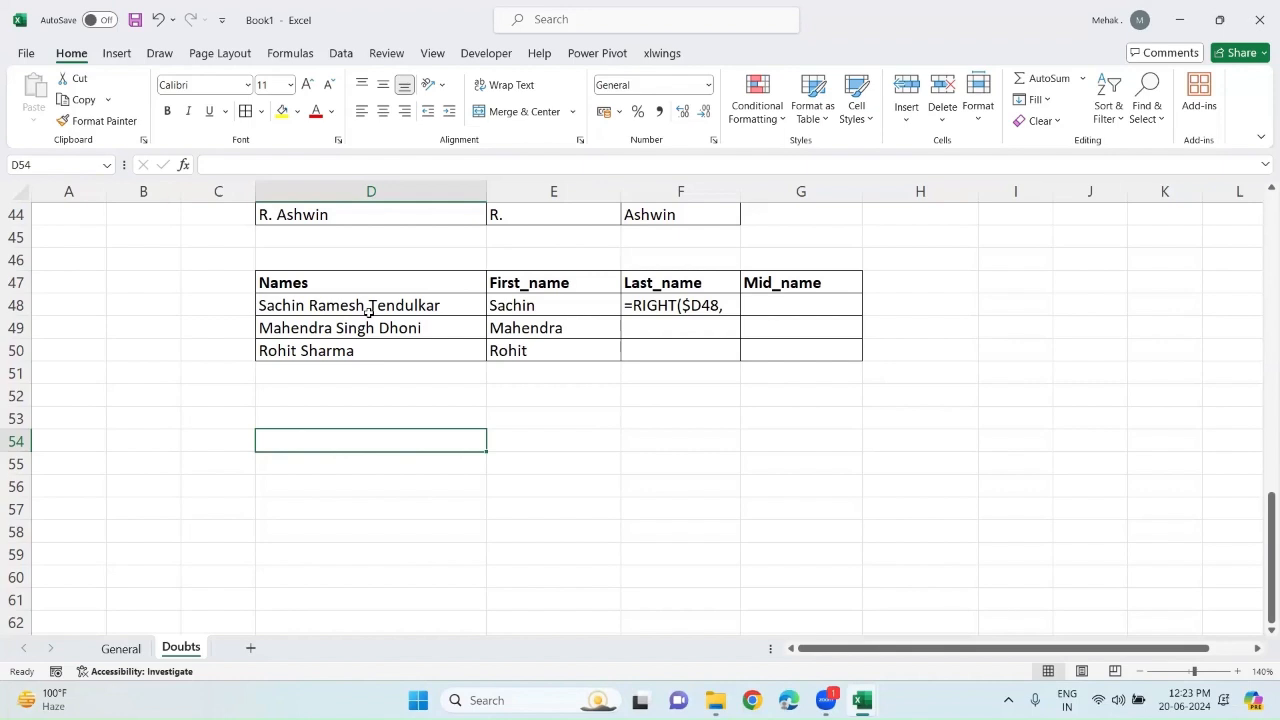
pyautogui.click(415, 393)
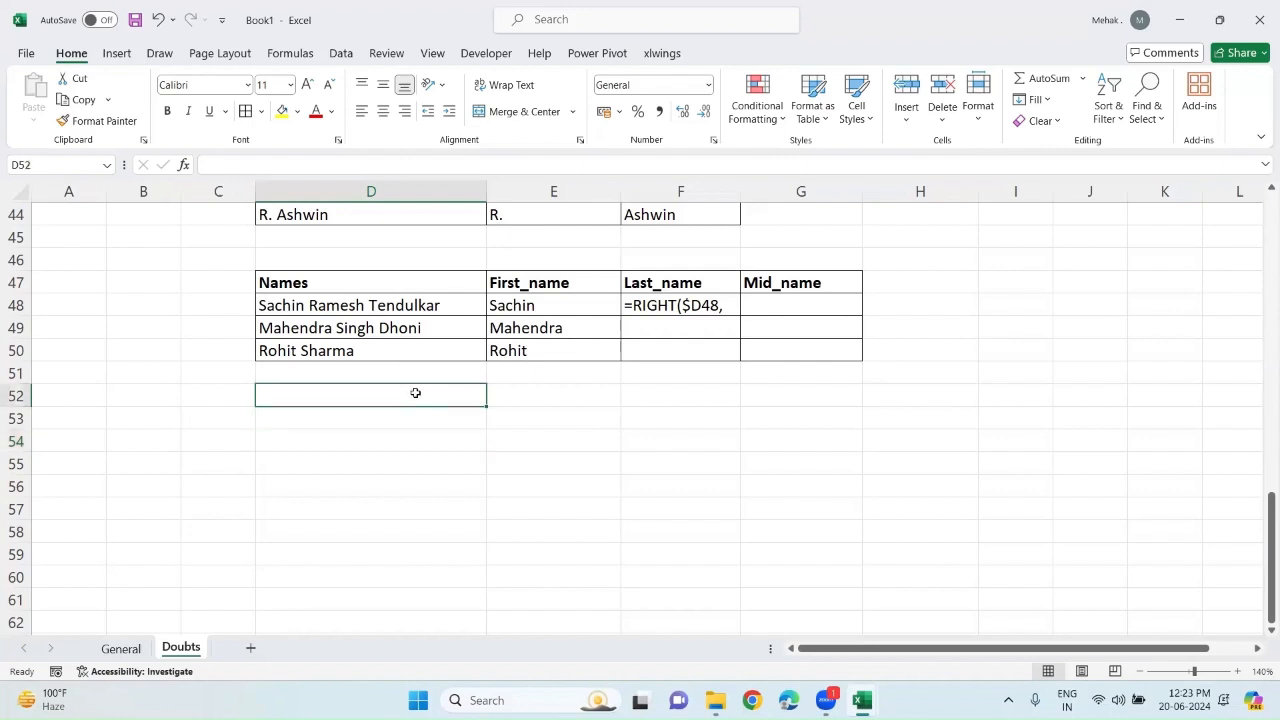
pyautogui.click(340, 284)
pyautogui.hotkey('shift', 'Down')
pyautogui.hotkey('shift', 'Down')
pyautogui.hotkey('shift', 'Down')
pyautogui.hotkey('ctrl', 'c')
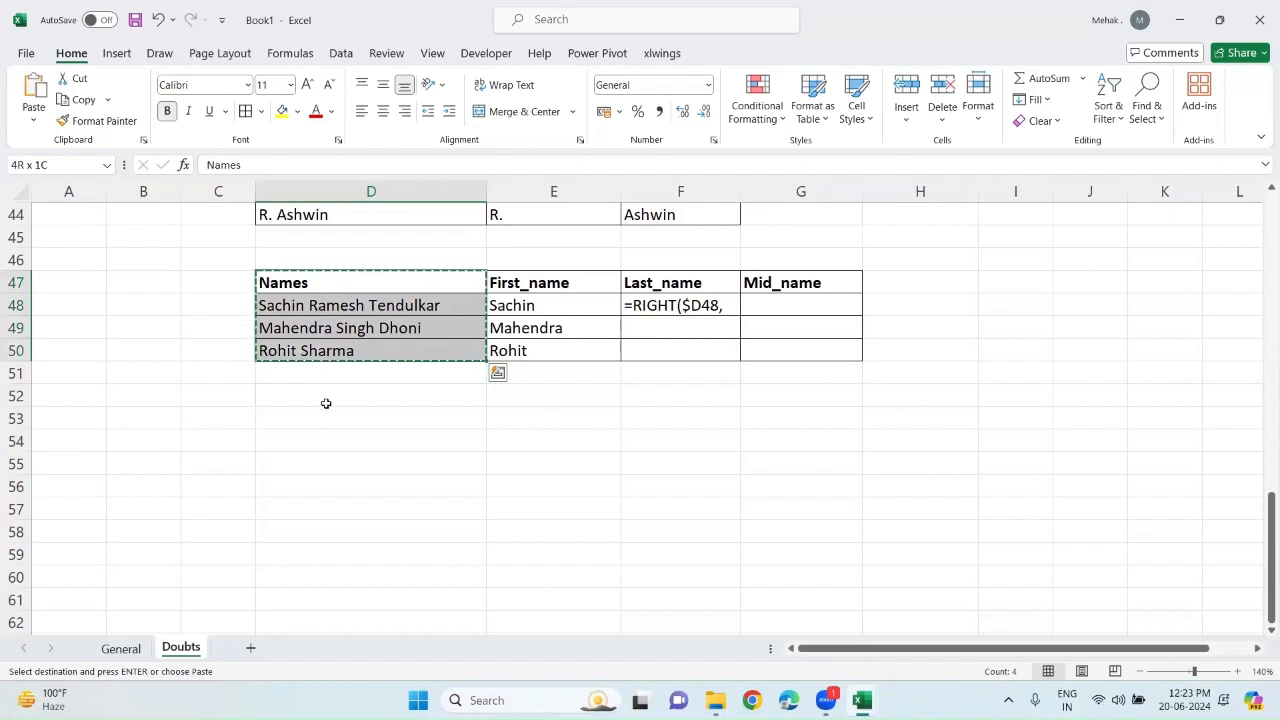
pyautogui.click(326, 403)
pyautogui.hotkey('ctrl', 'v')
# Enter the headers "1st space" in E52 and "2nd space" in F52.
pyautogui.click(530, 400)
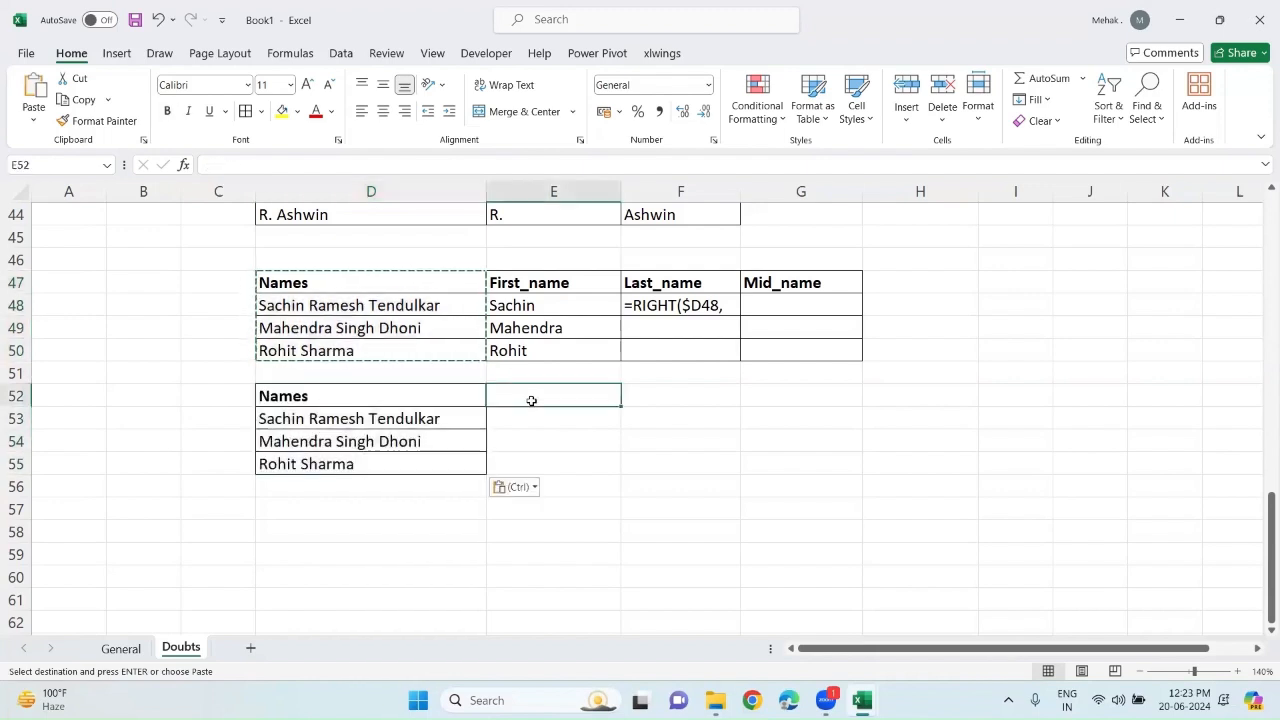
pyautogui.write('1st soac')
pyautogui.press('BackSpace')
pyautogui.press('BackSpace')
pyautogui.press('BackSpace')
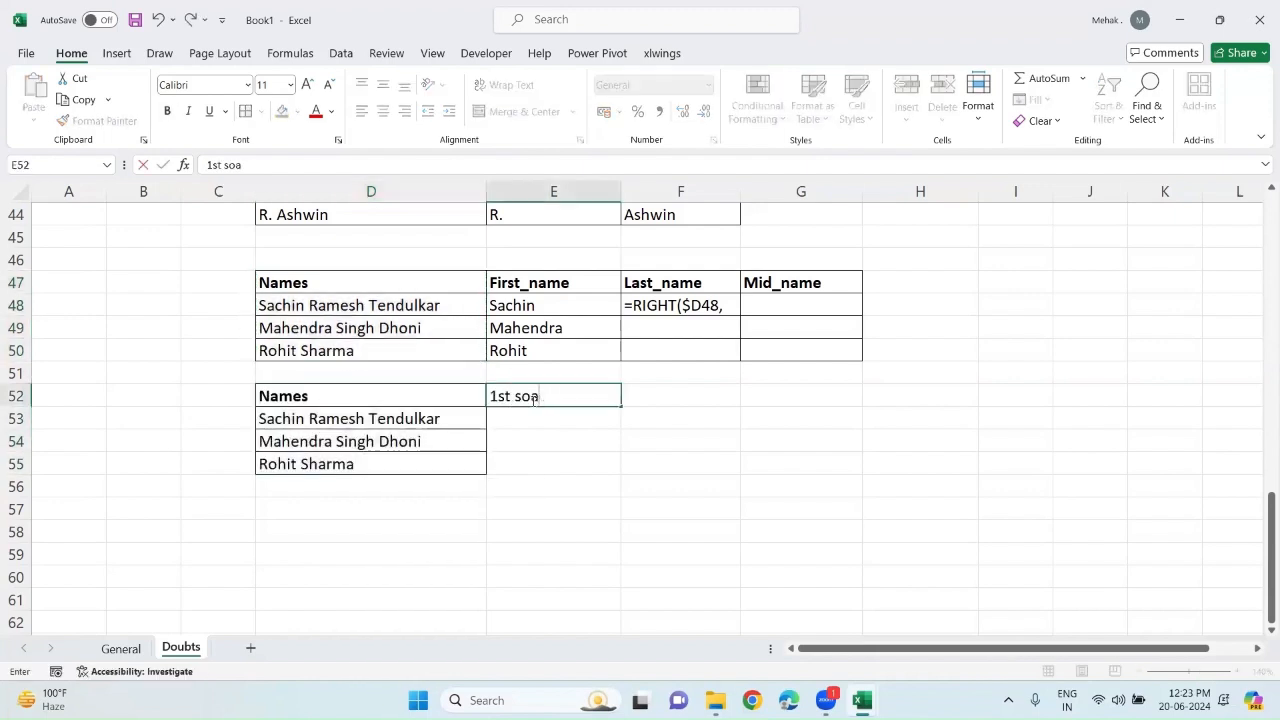
pyautogui.write('pace')
pyautogui.press('Tab')
pyautogui.write('2nd space')
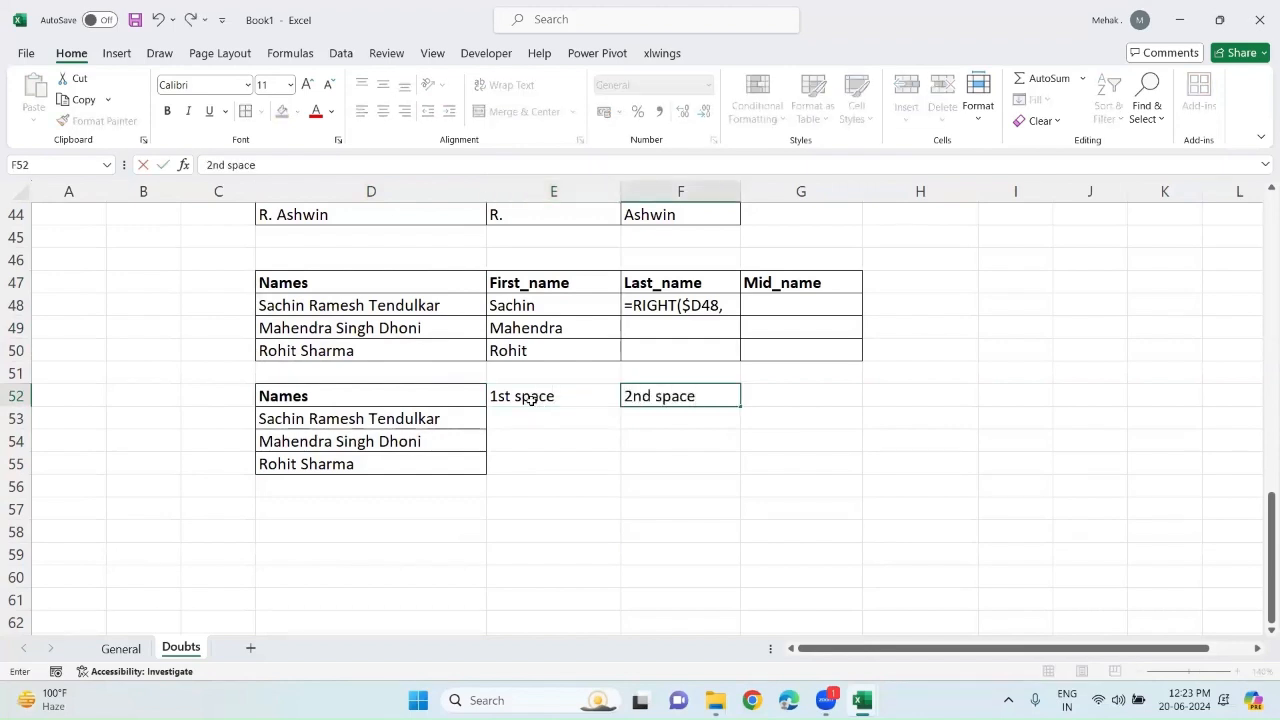
# Make the two new headers in E52:F52 bold and apply all borders to E52:F55.
pyautogui.hotkey('shift', 'Left')
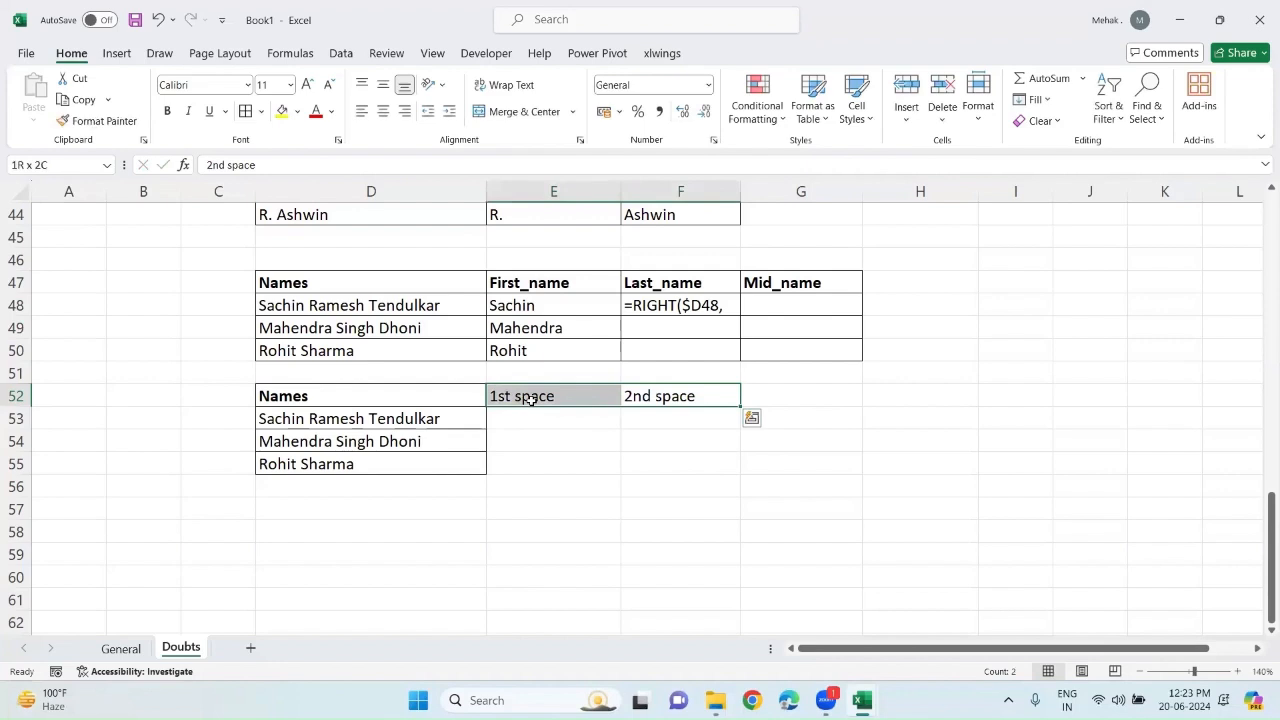
pyautogui.hotkey('ctrl', 'b')
pyautogui.hotkey('shift', 'Down')
pyautogui.hotkey('shift', 'Down')
pyautogui.hotkey('shift', 'Down')
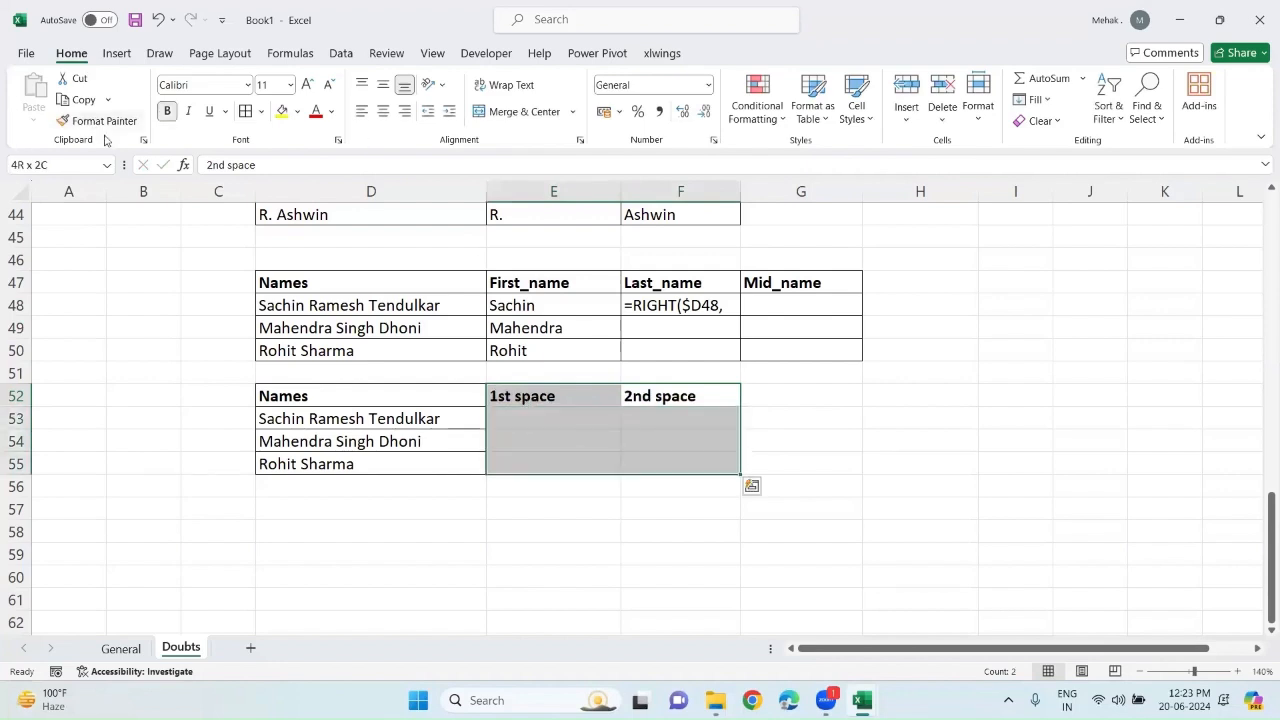
pyautogui.click(245, 113)
# Enter the formula =FIND(" ", D53) in E53 to locate the first space in the name.
pyautogui.click(567, 415)
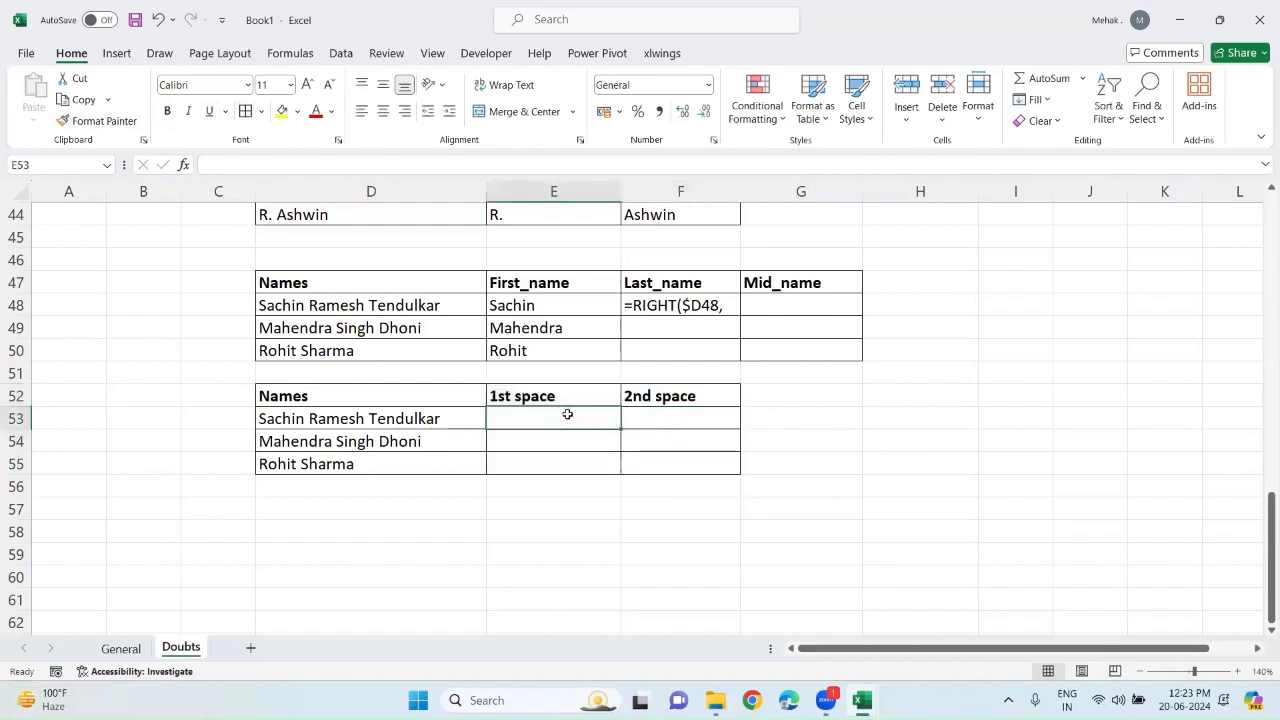
pyautogui.write('=')
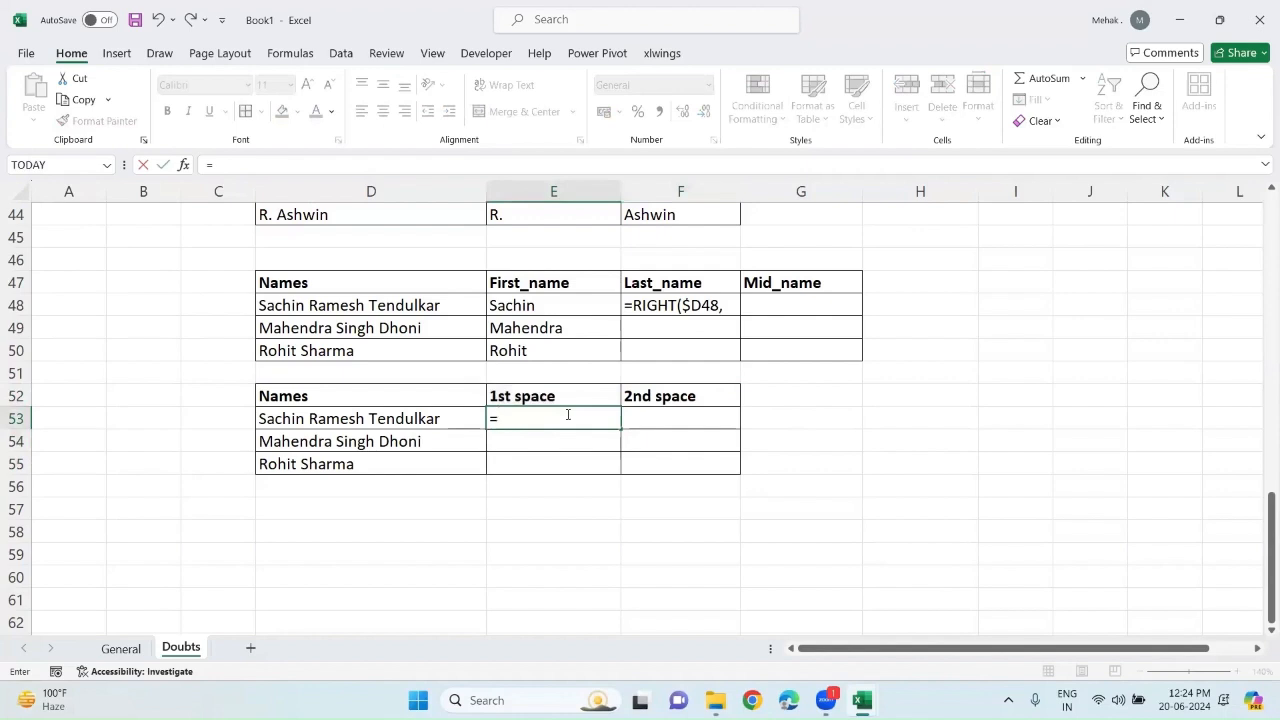
pyautogui.write('find')
pyautogui.press('Tab')
pyautogui.write('" "')
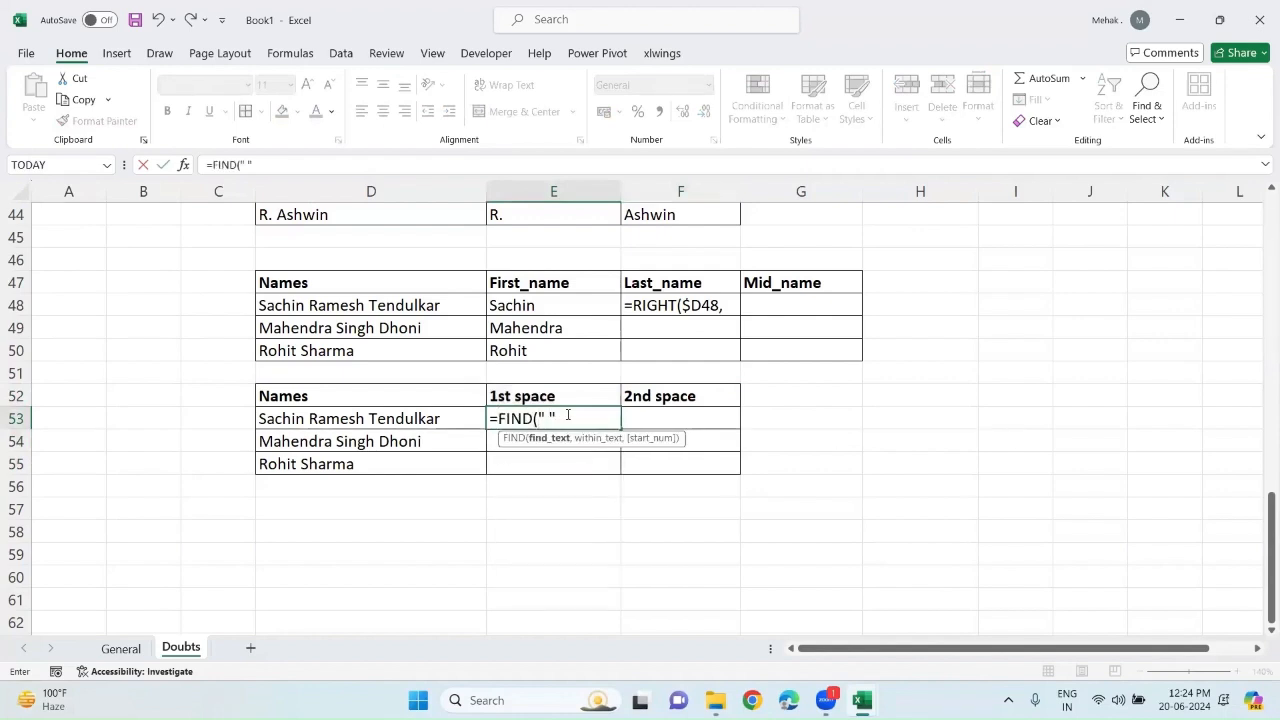
pyautogui.write(',')
pyautogui.click(455, 419)
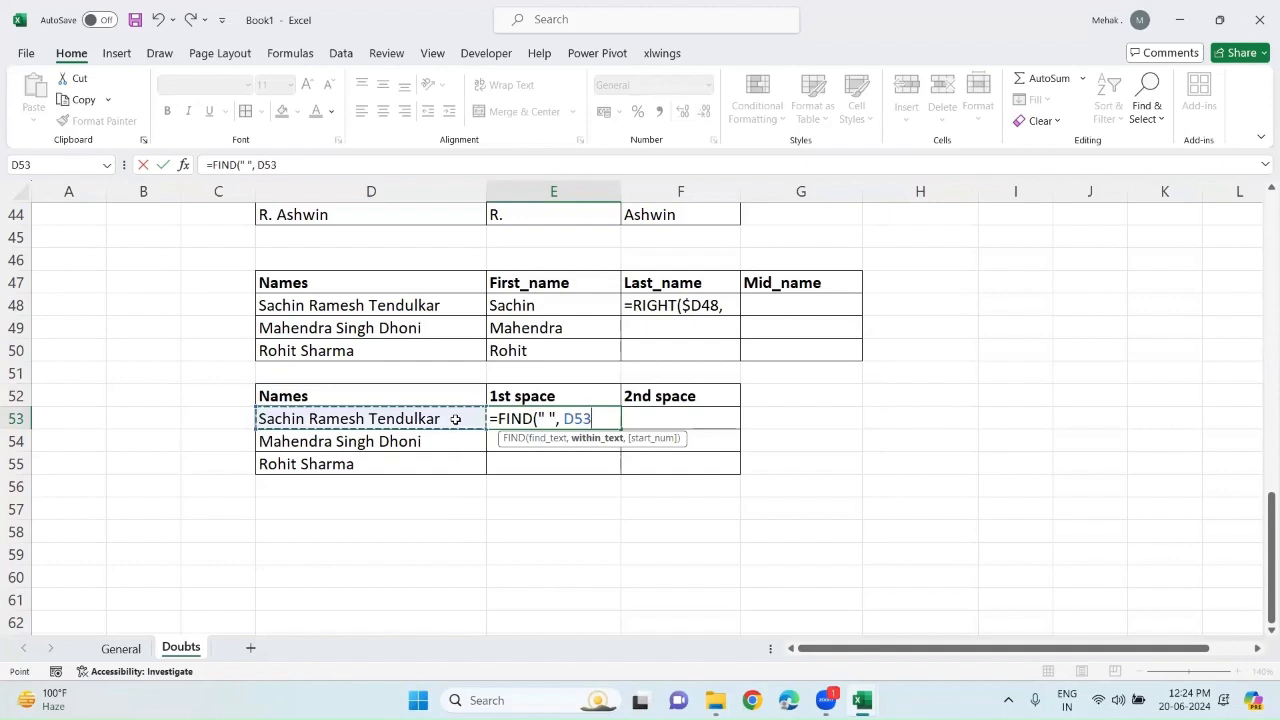
pyautogui.write(',')
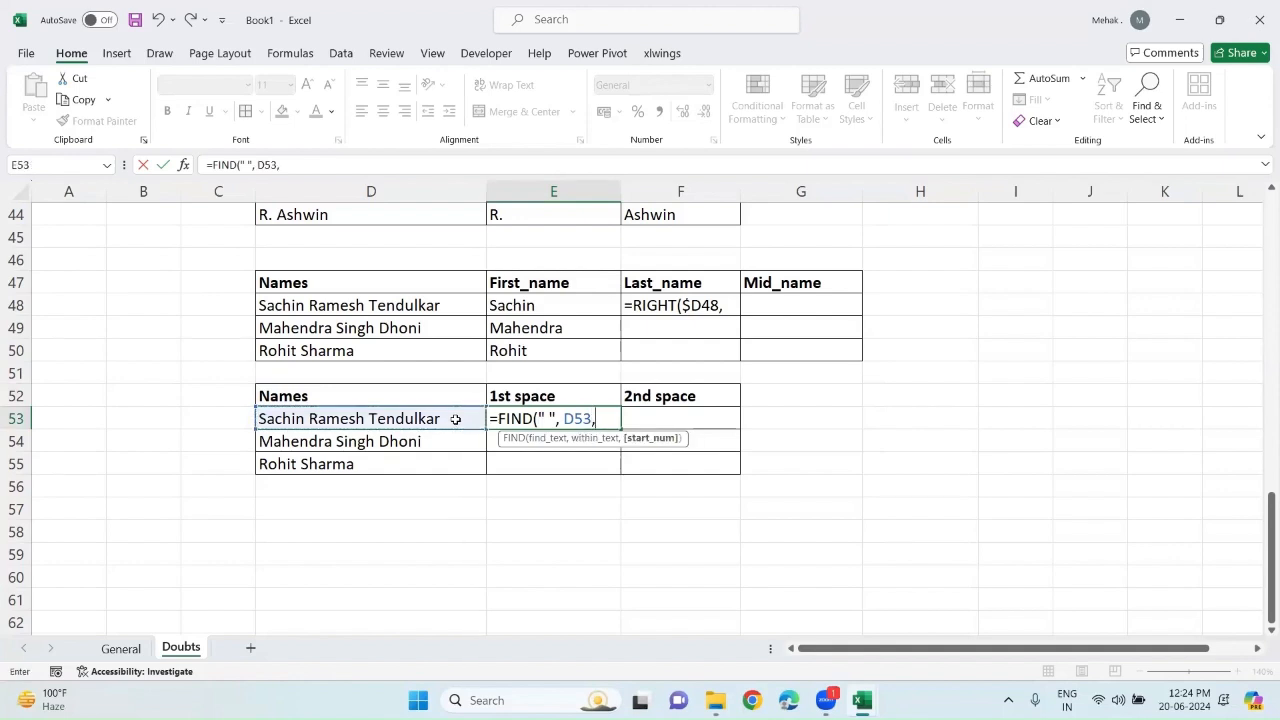
pyautogui.press('BackSpace')
pyautogui.write(')')
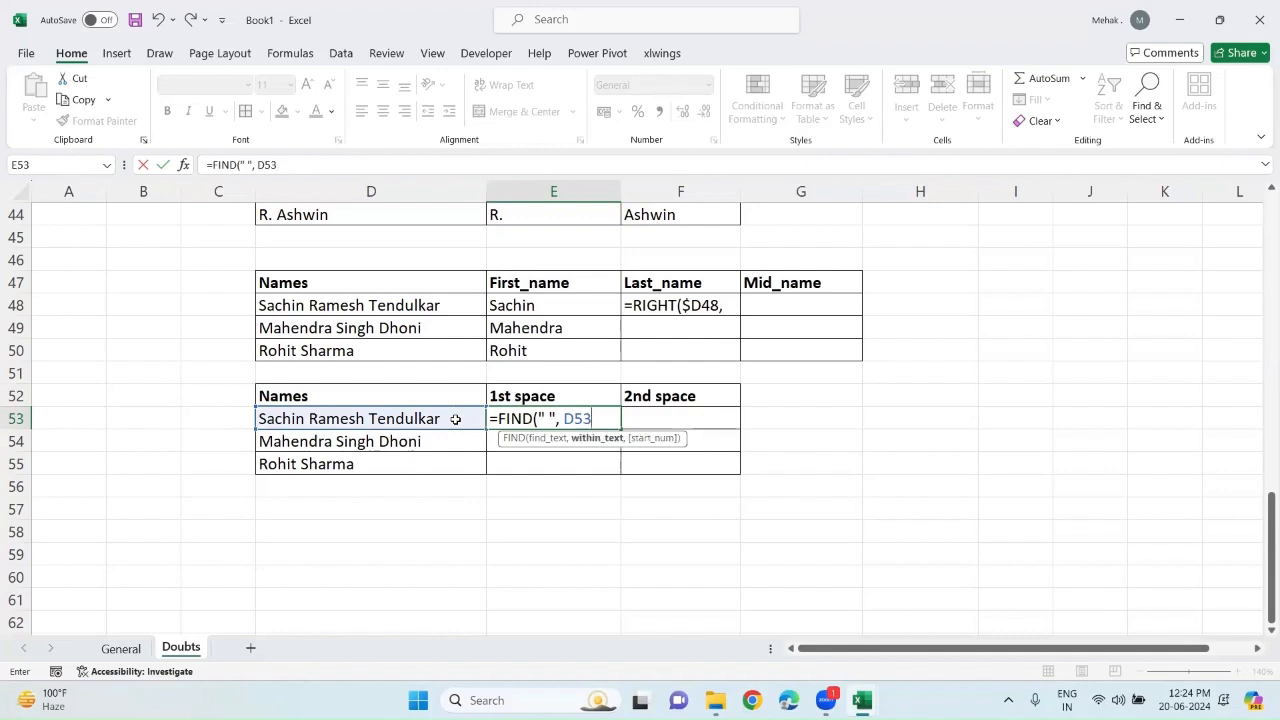
pyautogui.press('Return')
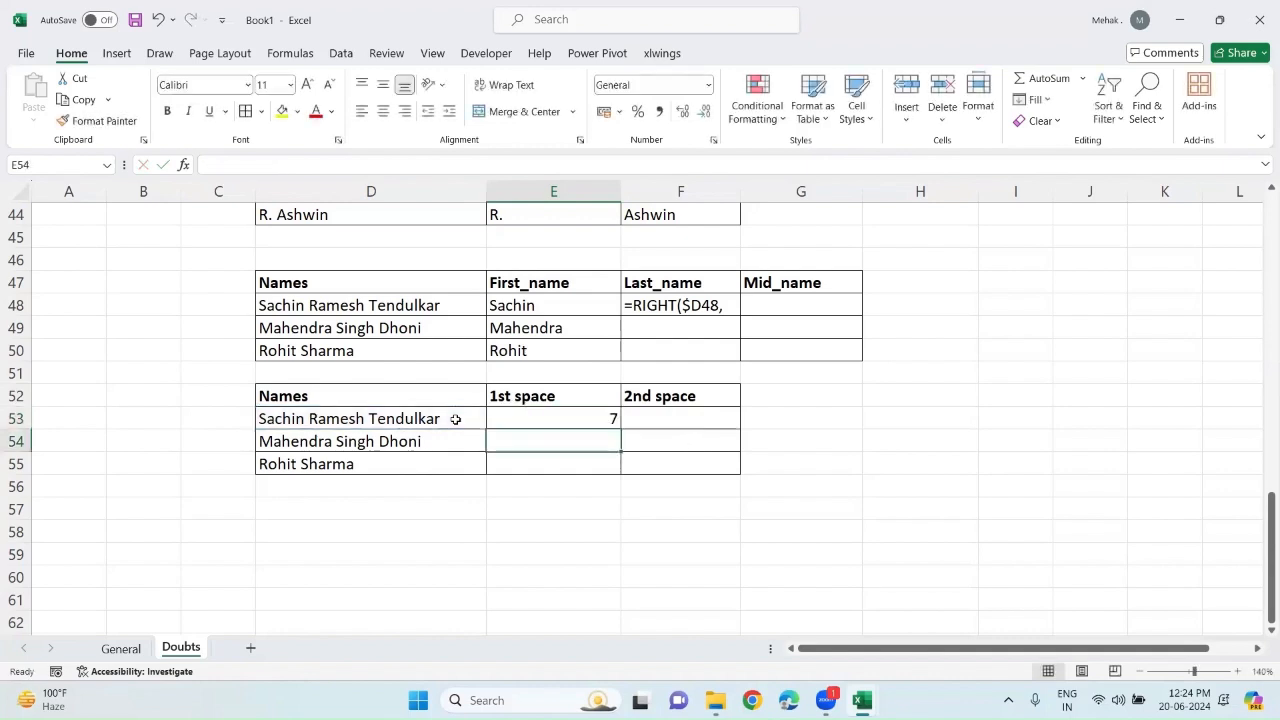
# Fill the first-space formula from E53 down through E55.
pyautogui.moveTo(534, 418); pyautogui.dragTo(534, 441)
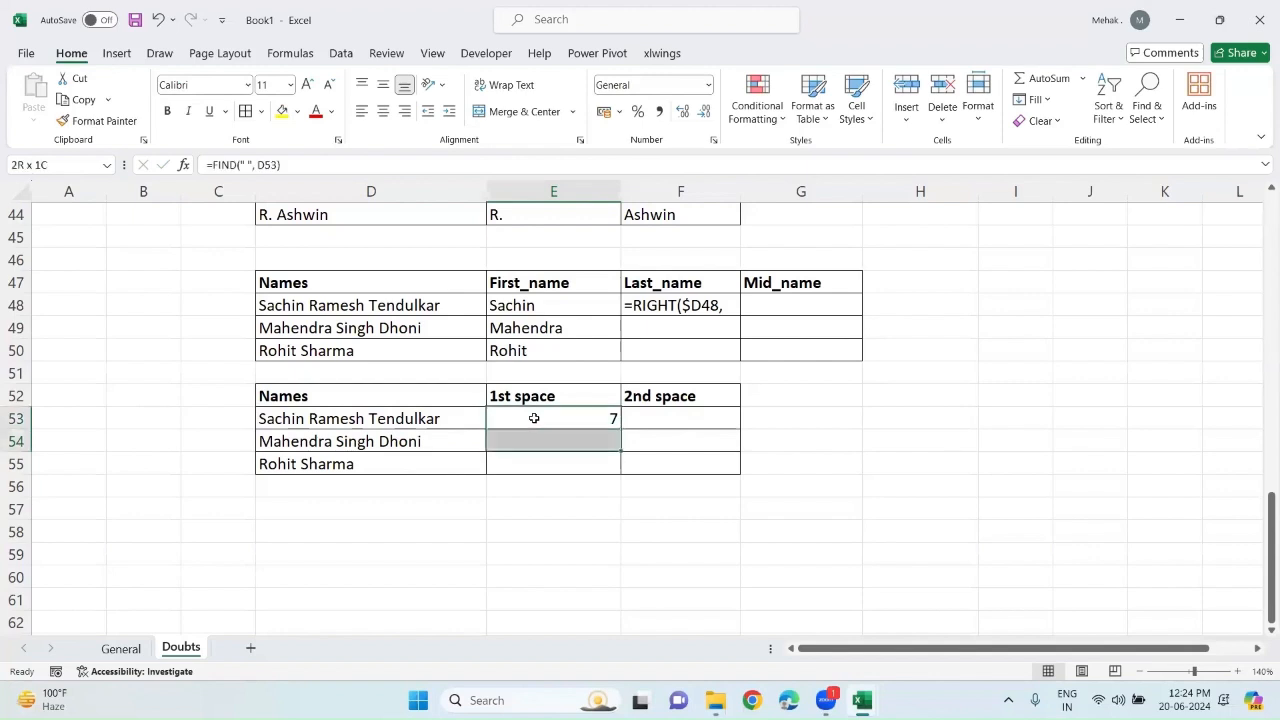
pyautogui.hotkey('shift', 'Down')
pyautogui.hotkey('ctrl', 'd')
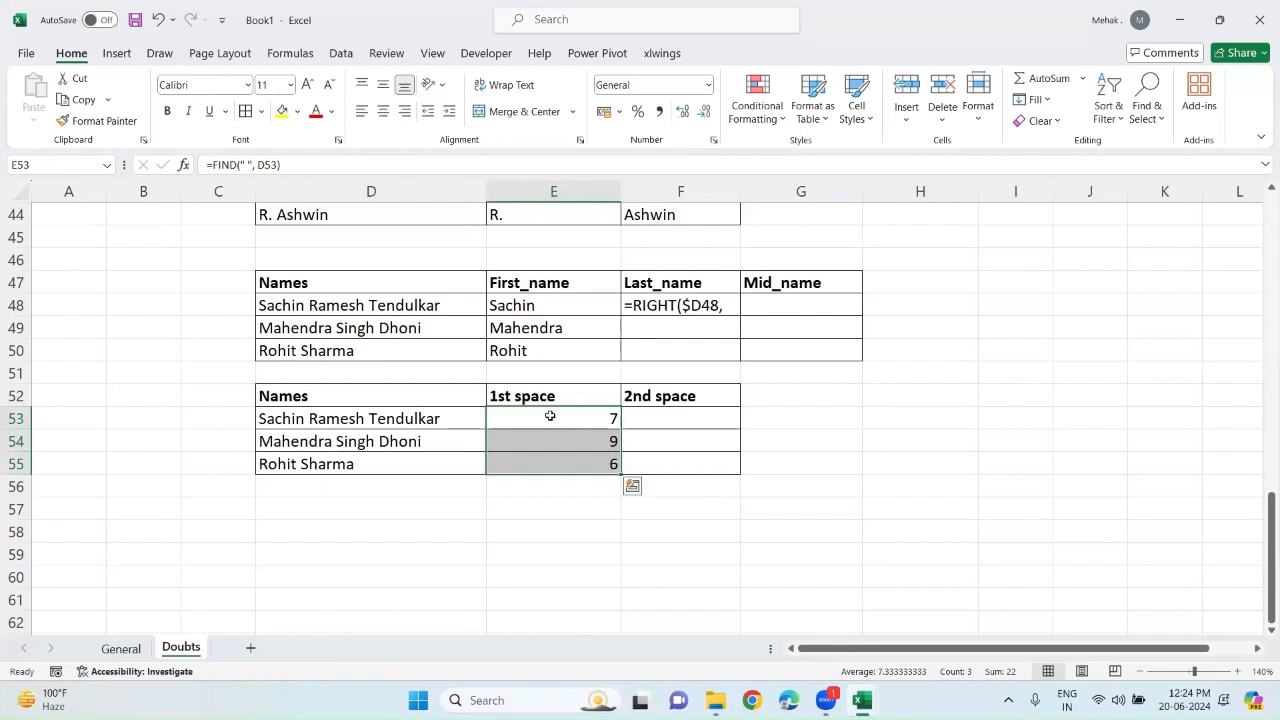
pyautogui.click(550, 416)
pyautogui.press('F2')
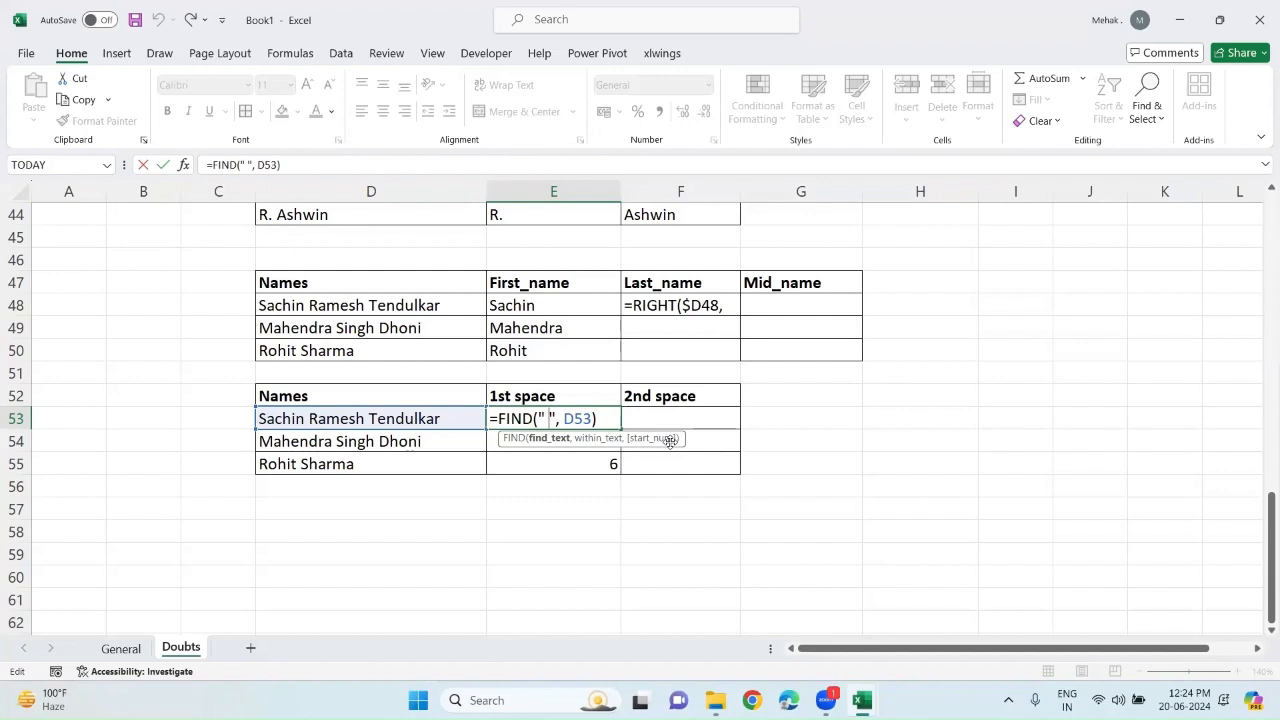
pyautogui.click(787, 458)
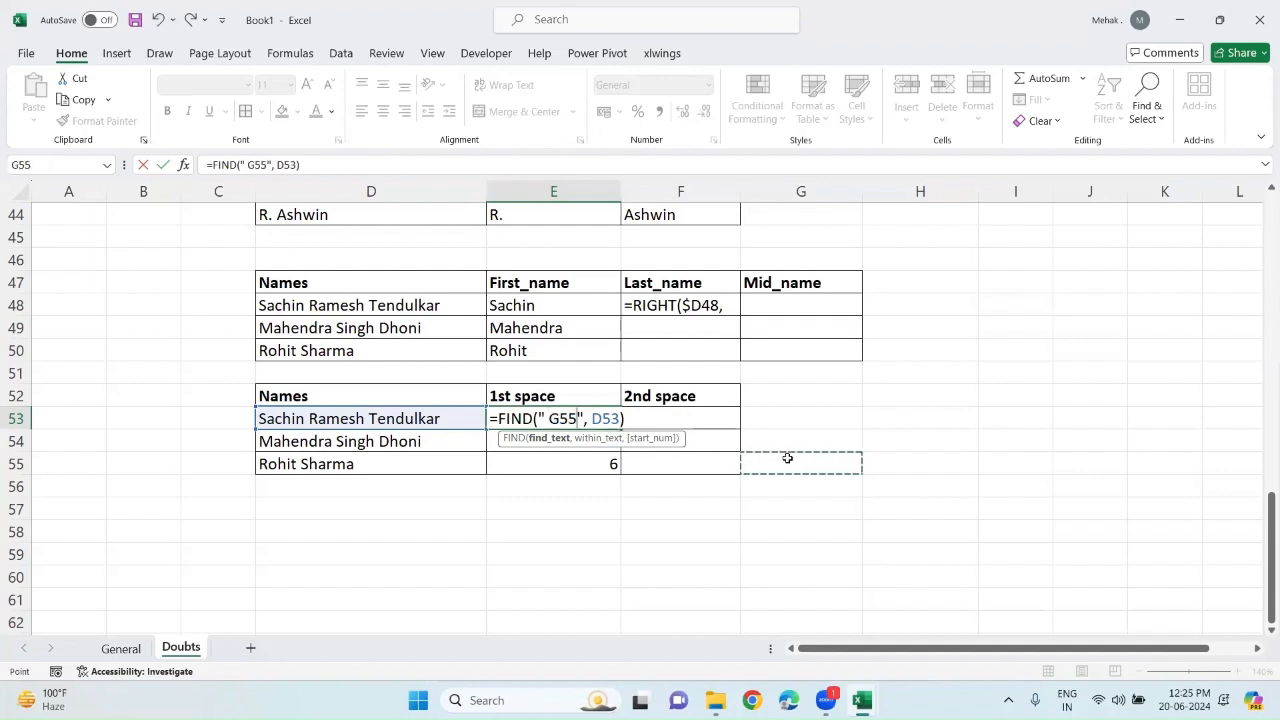
pyautogui.press('Return')
pyautogui.hotkey('ctrl', 'z')
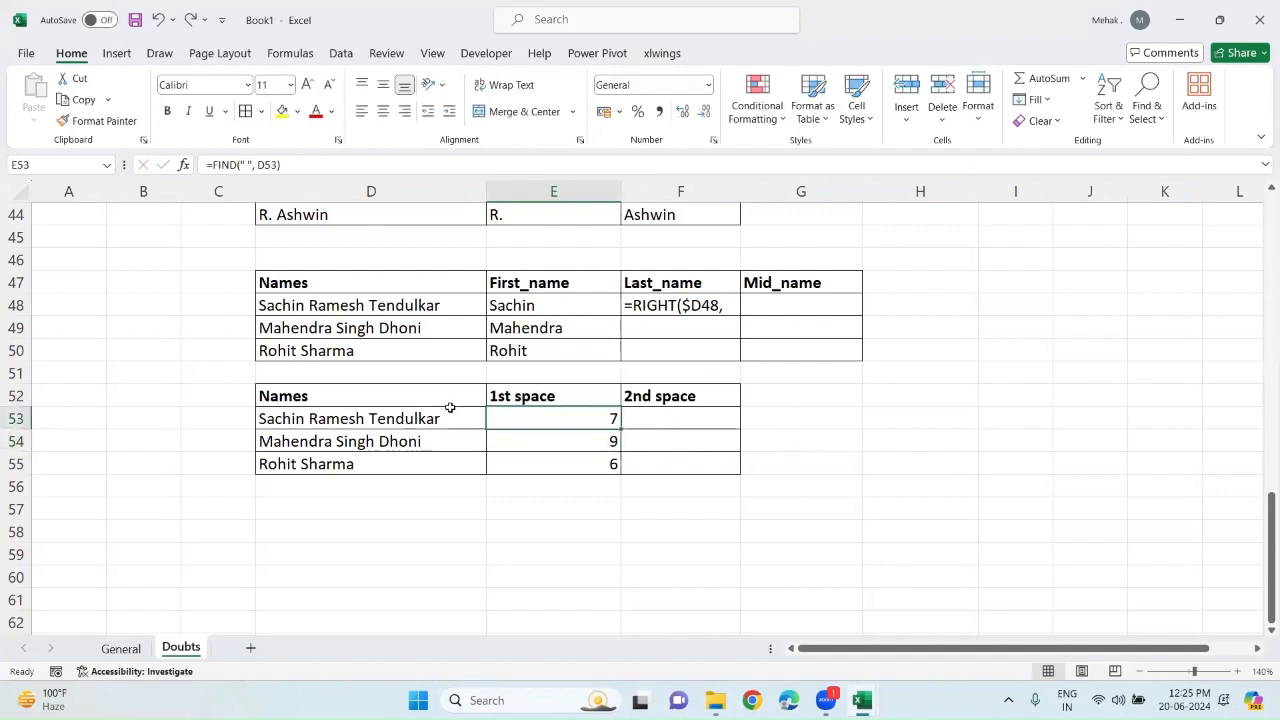
# Enter the formula =FIND(" ", D53, E53+1) in F53 to locate the second space in the name.
pyautogui.press('Right')
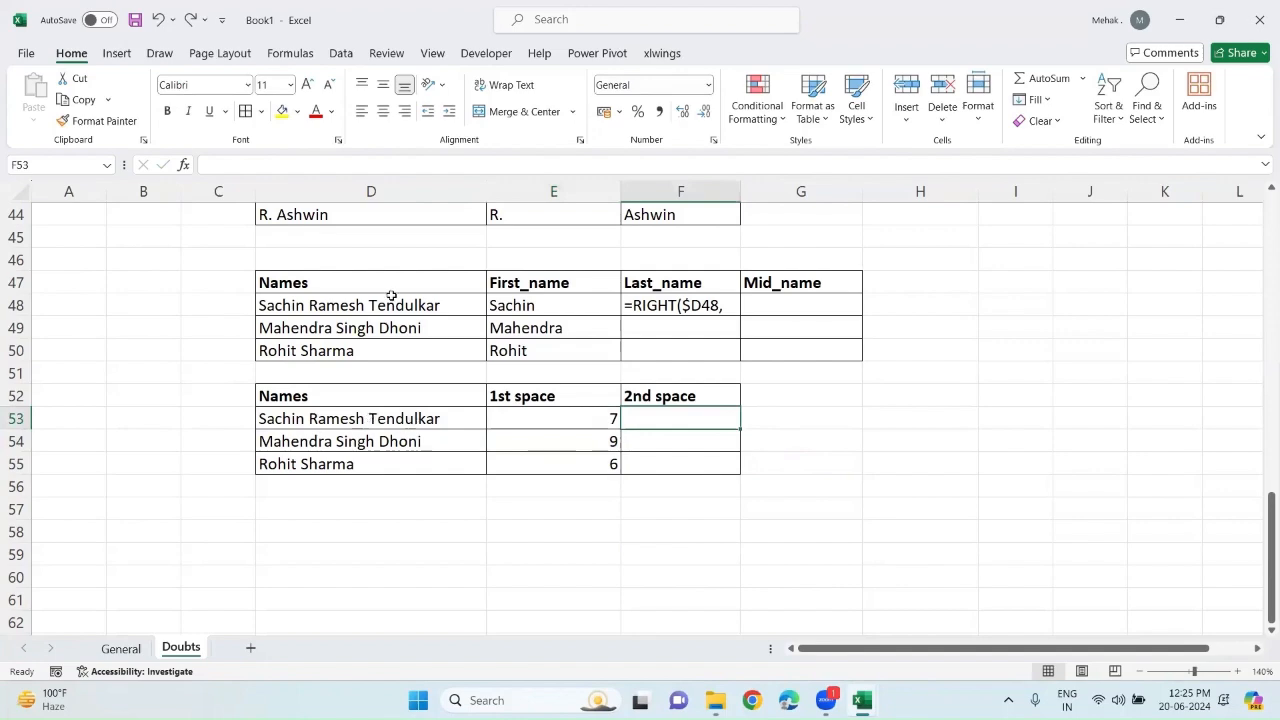
pyautogui.scroll(6, 392, 296)
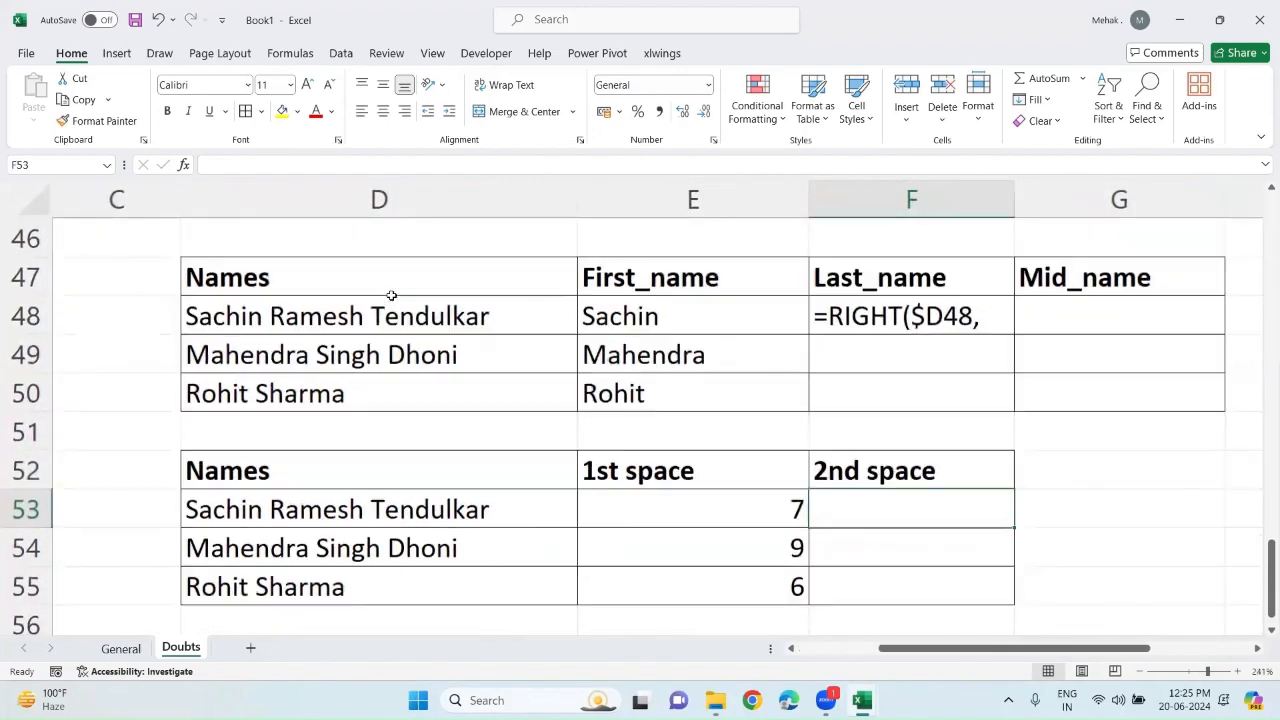
pyautogui.scroll(-2, 500, 477)
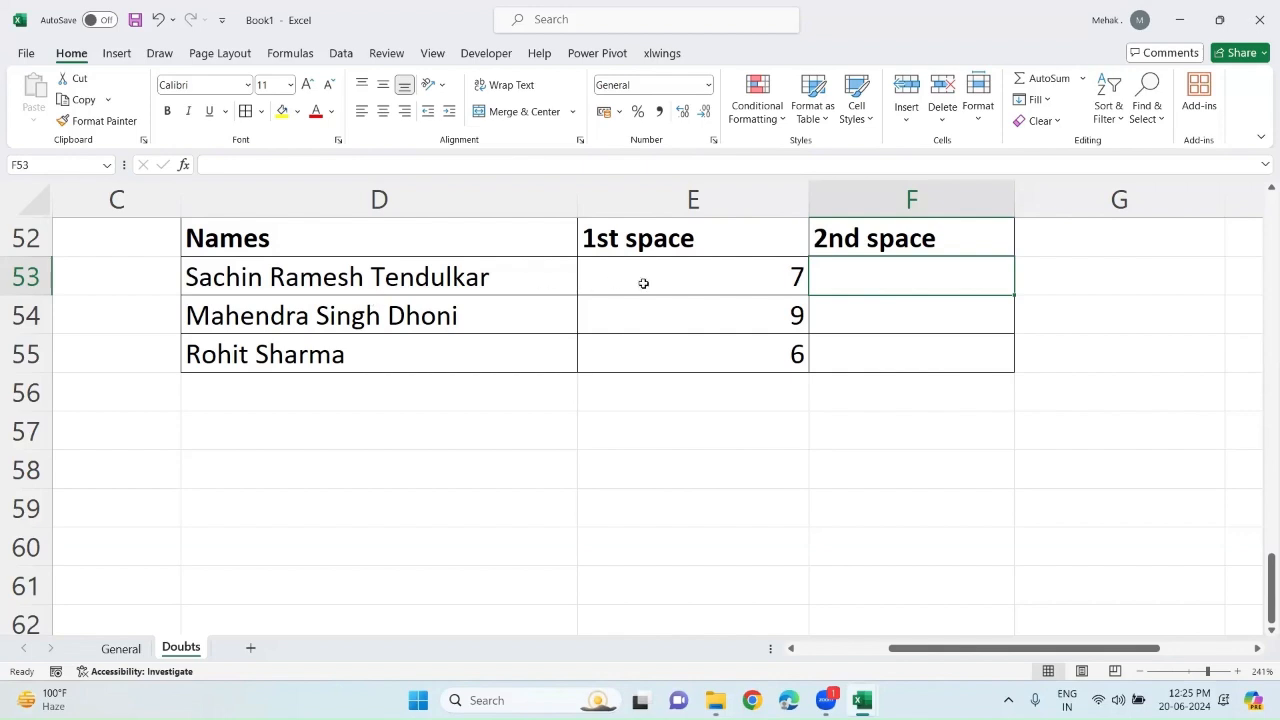
pyautogui.write('=find')
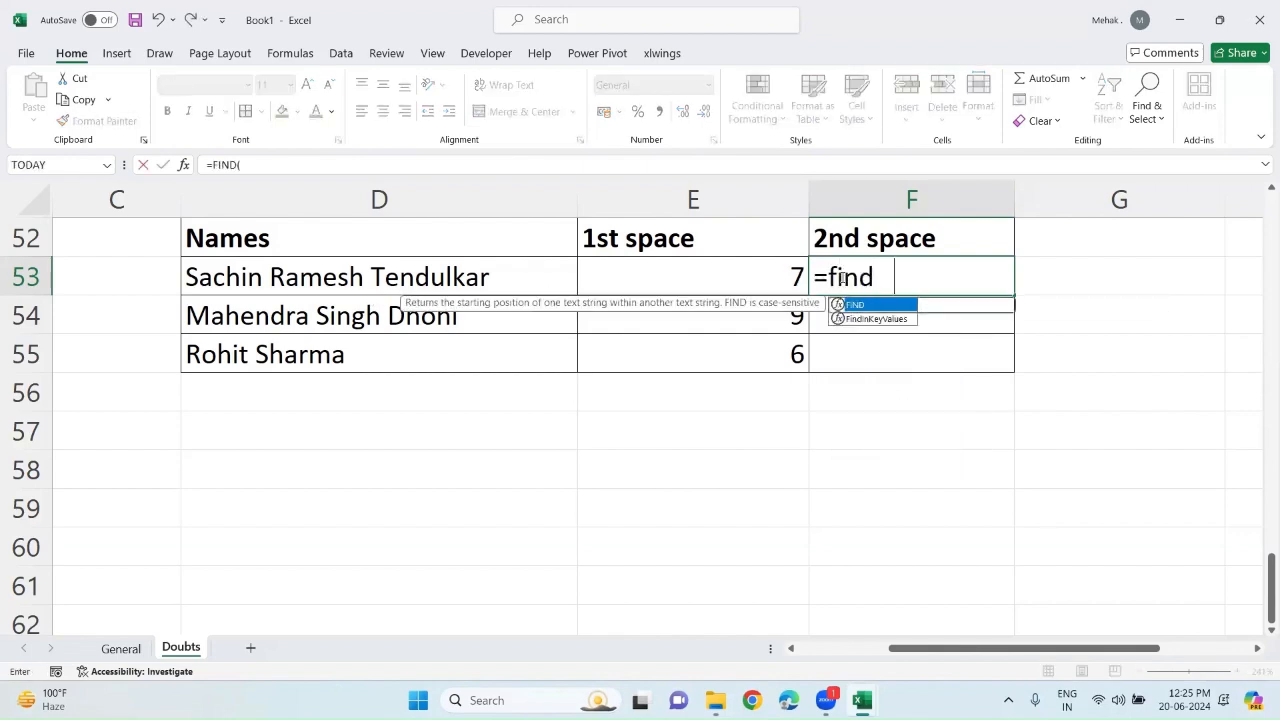
pyautogui.press('Tab')
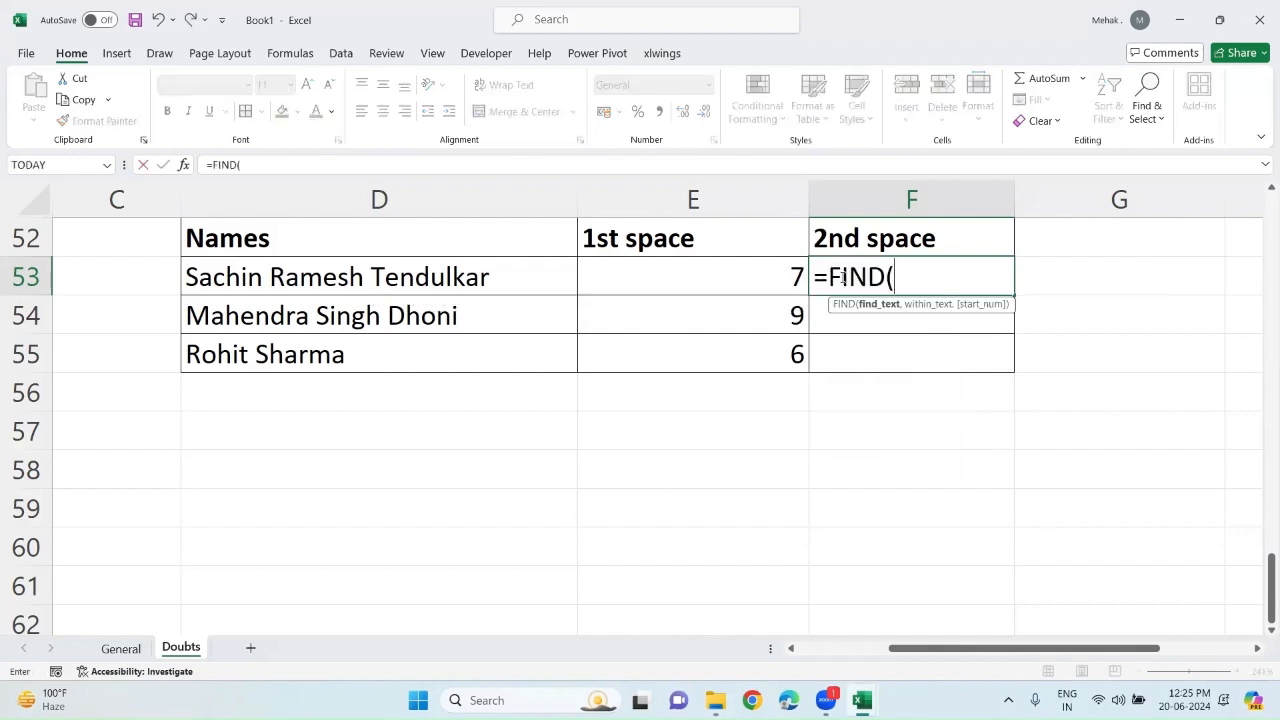
pyautogui.write('" ",')
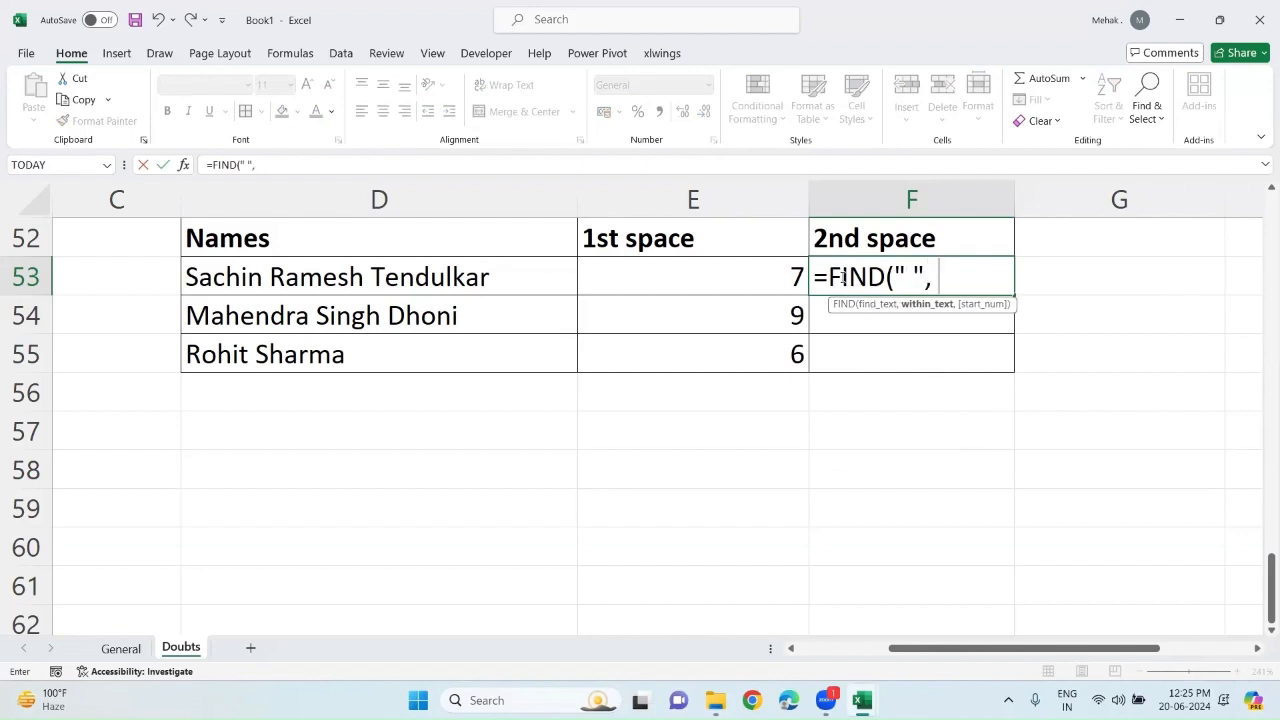
pyautogui.click(524, 288)
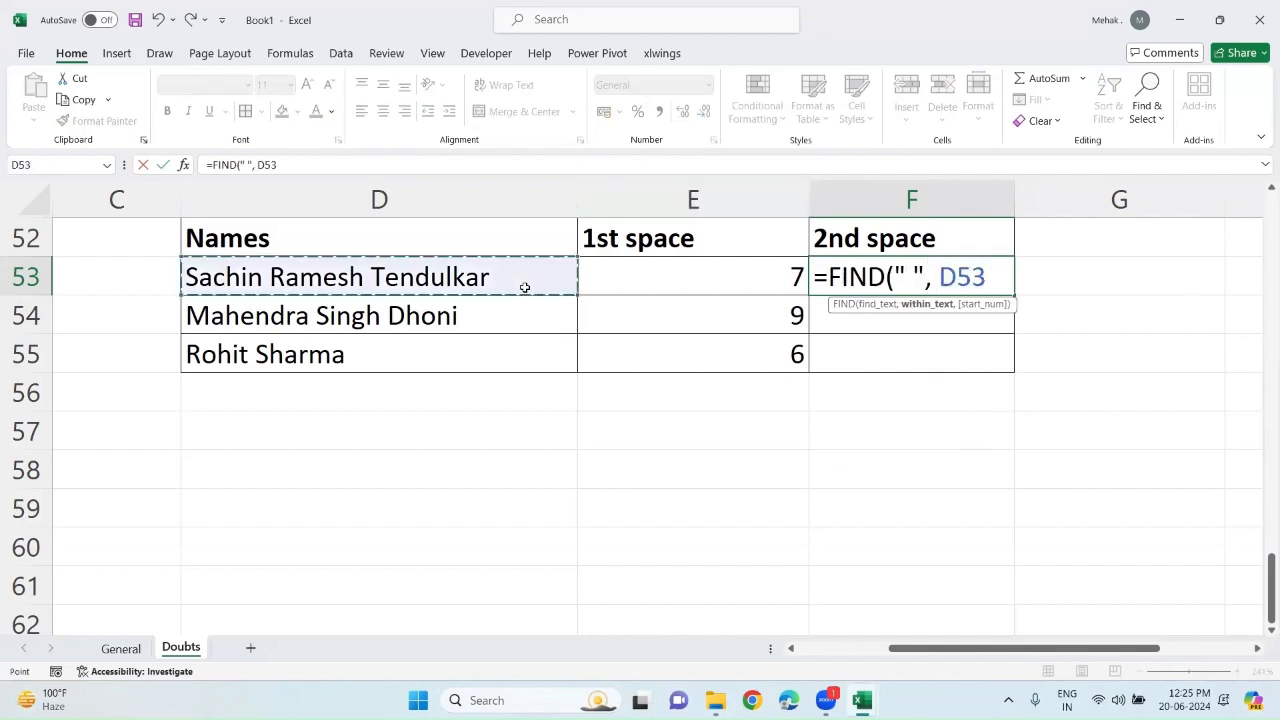
pyautogui.write(',')
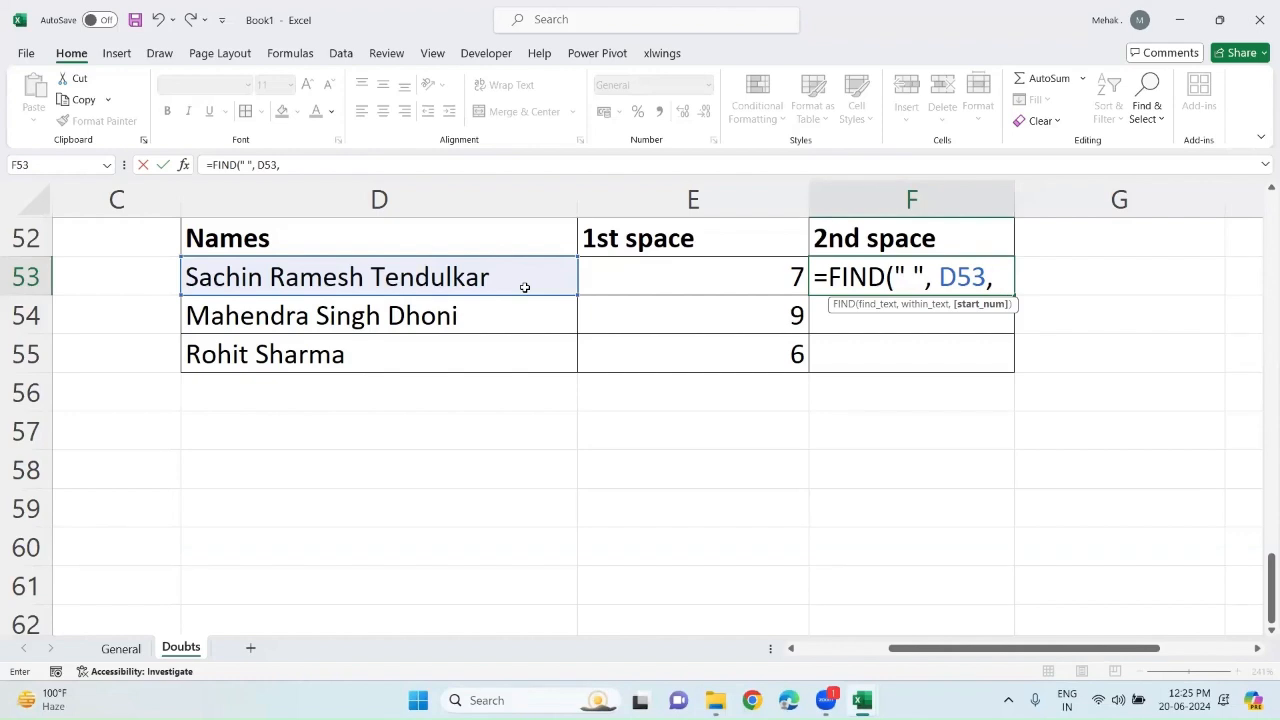
pyautogui.click(749, 274)
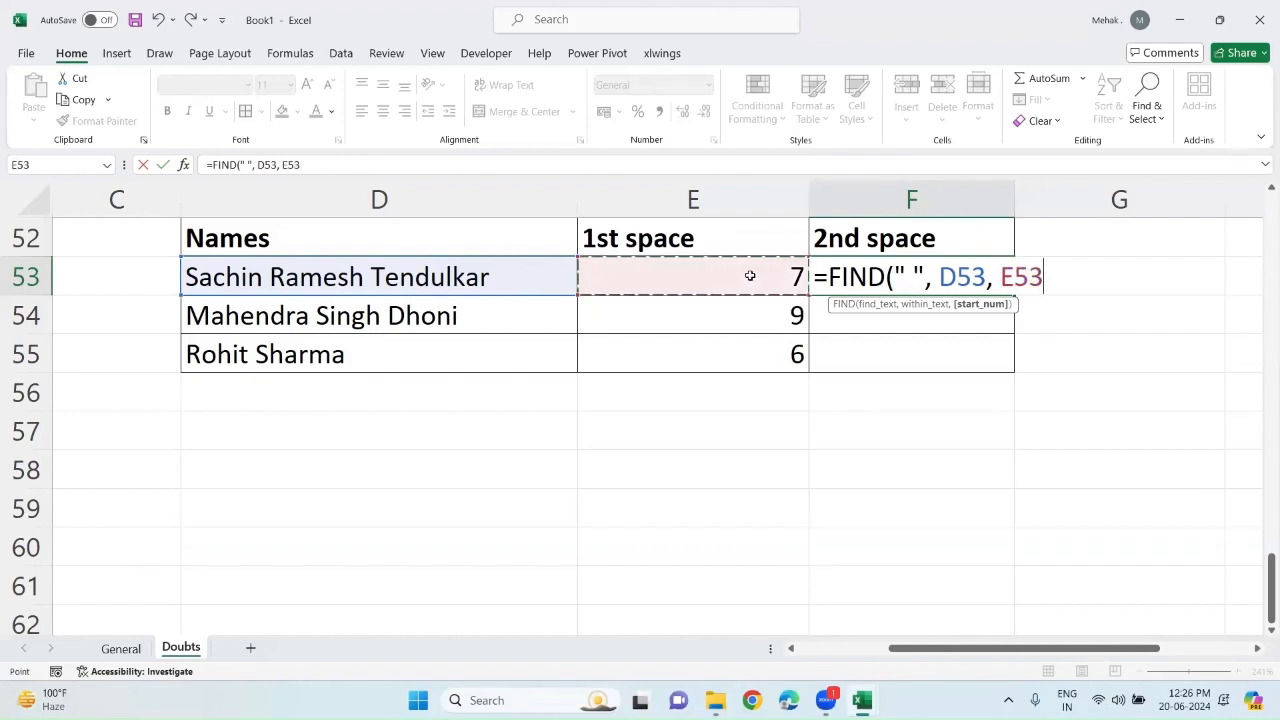
pyautogui.write('+1)')
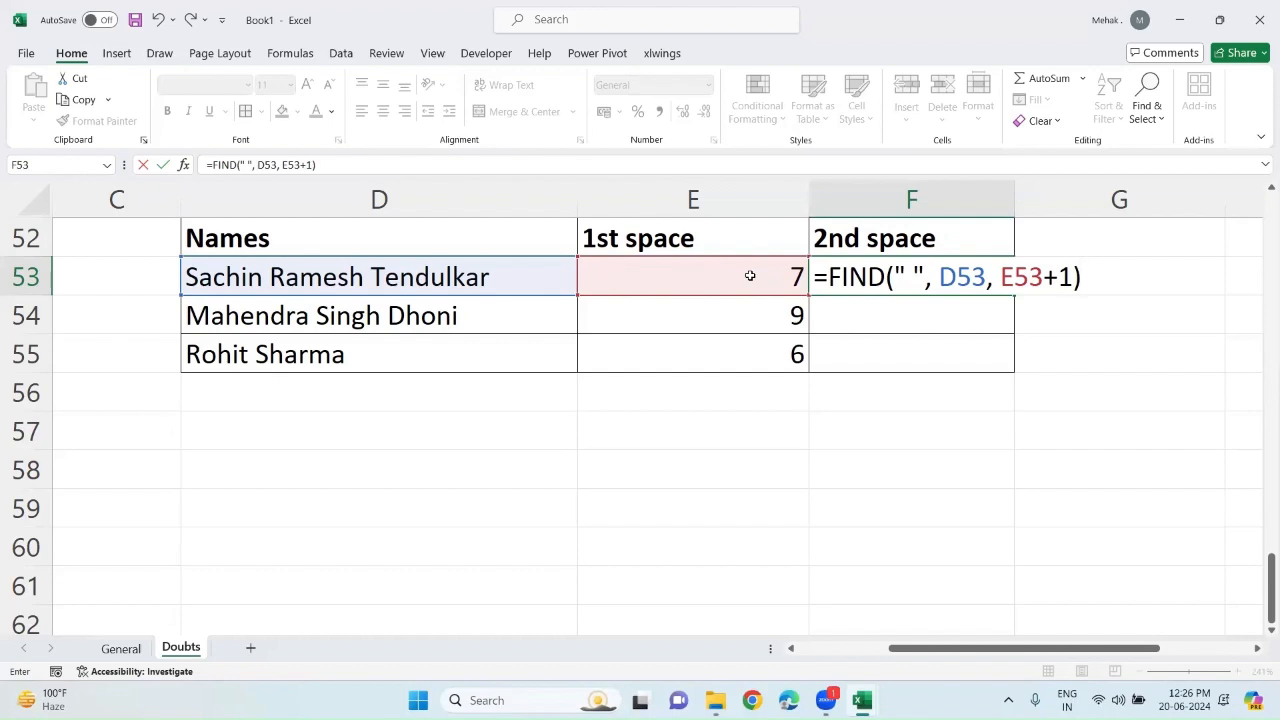
pyautogui.press('Return')
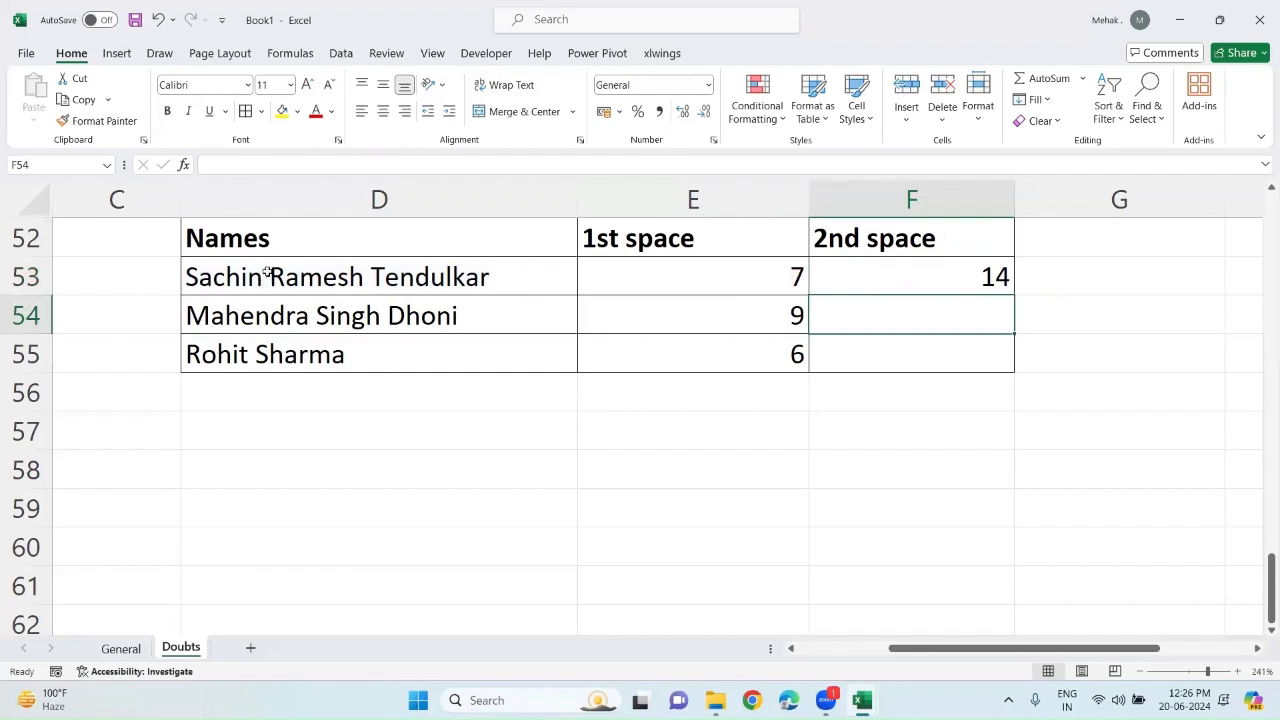
# Fill the second-space formula from F53 down through F55.
pyautogui.click(780, 287)
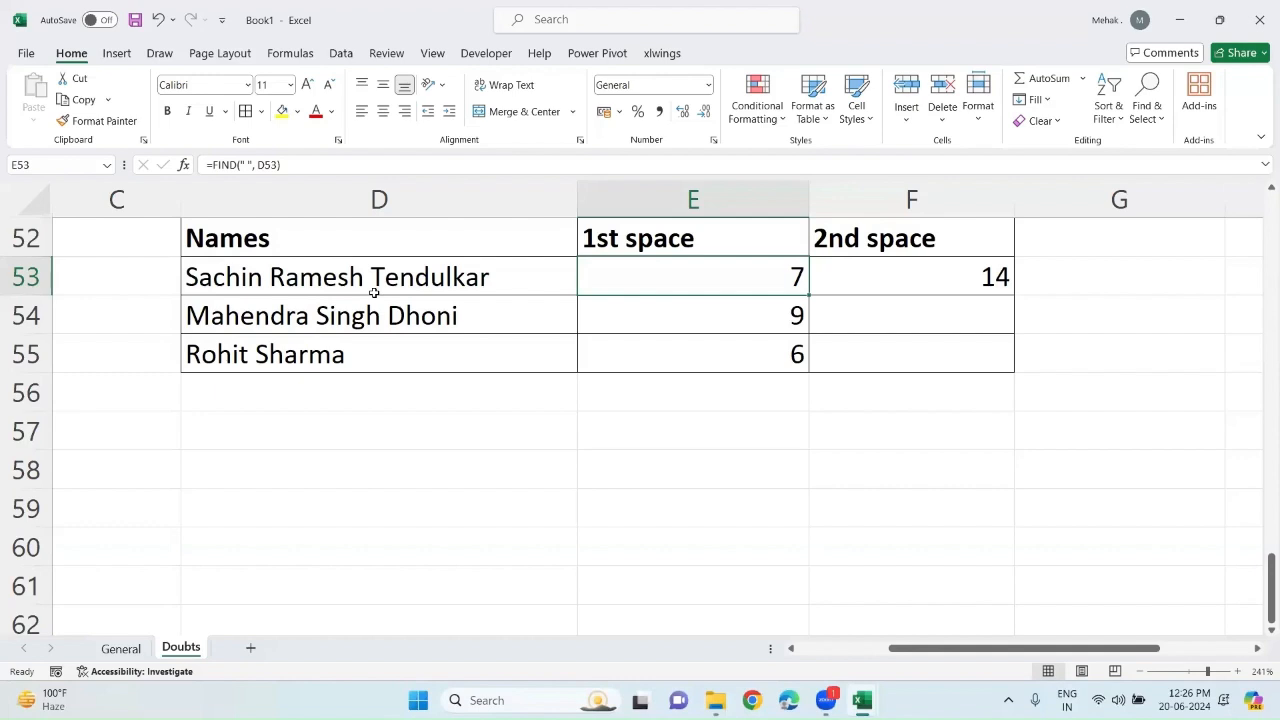
pyautogui.click(960, 276)
pyautogui.hotkey('shift', 'Down')
pyautogui.hotkey('shift', 'Down')
pyautogui.hotkey('ctrl', 'd')
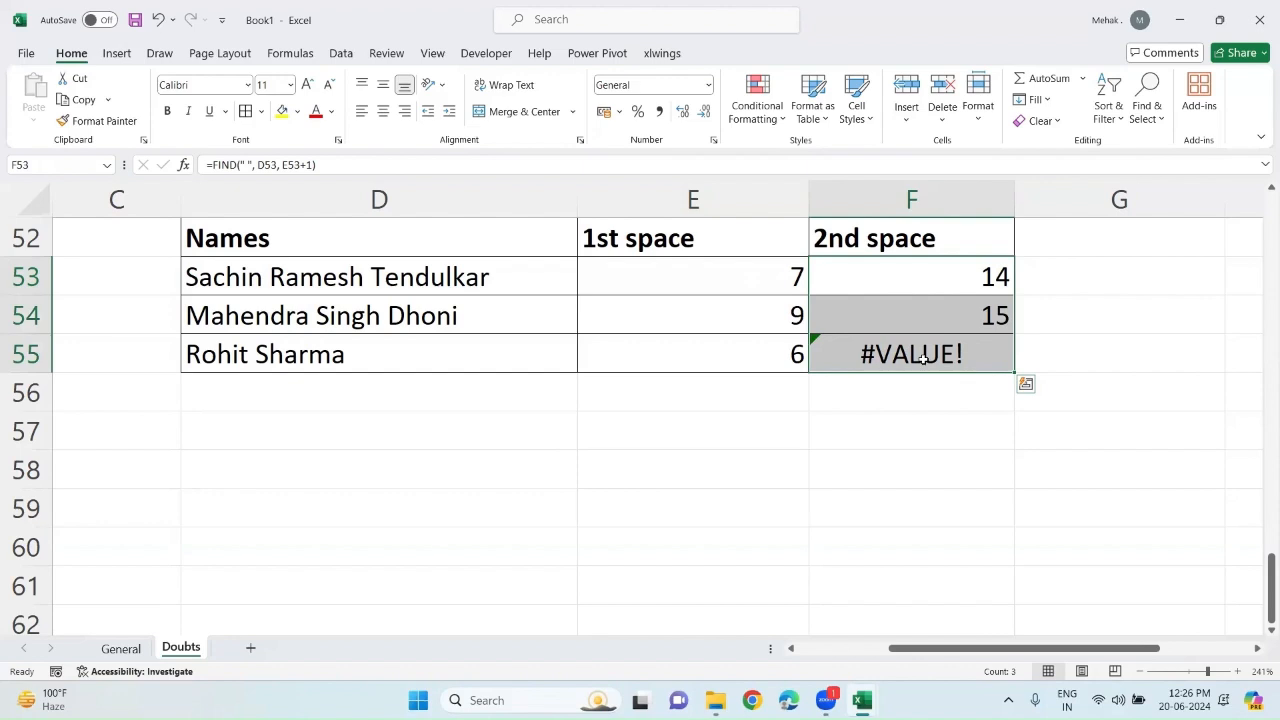
pyautogui.click(773, 488)
# Remove the leading apostrophe from the RIGHT entry in F48 so it can be continued as a formula.
pyautogui.scroll(-8, 773, 488)
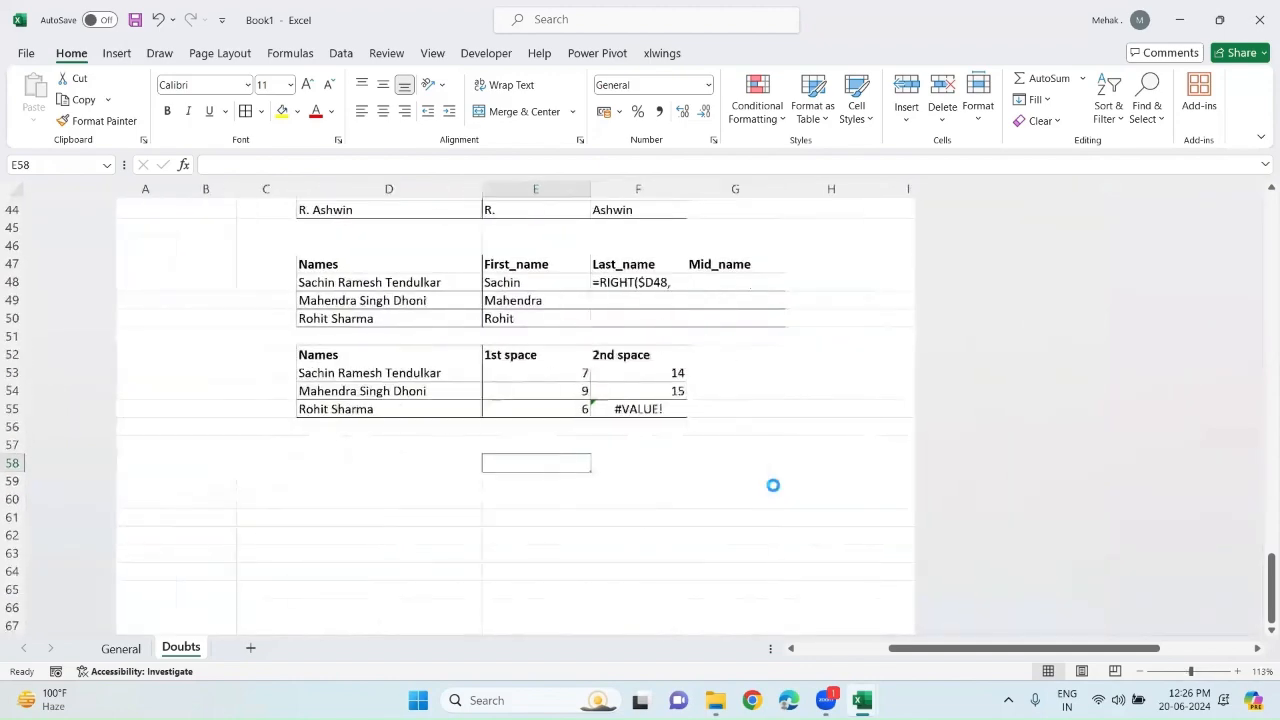
pyautogui.scroll(5, 537, 358)
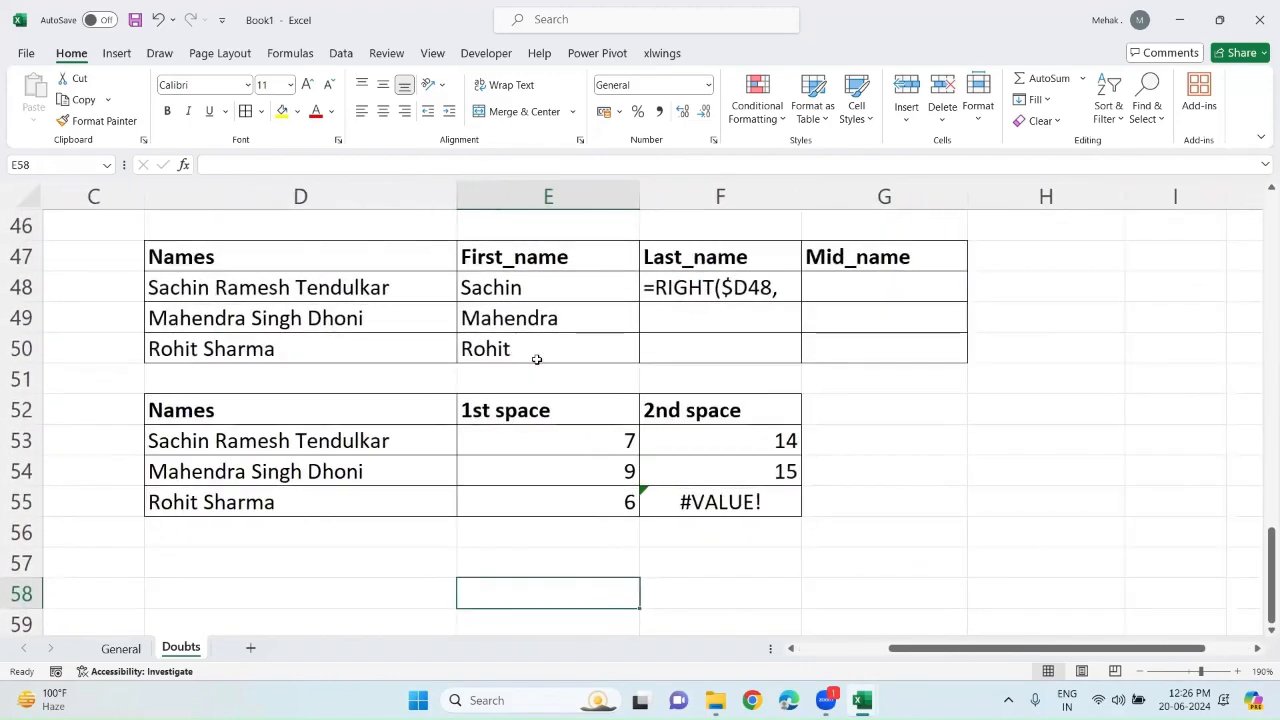
pyautogui.click(789, 291)
pyautogui.doubleClick(789, 291)
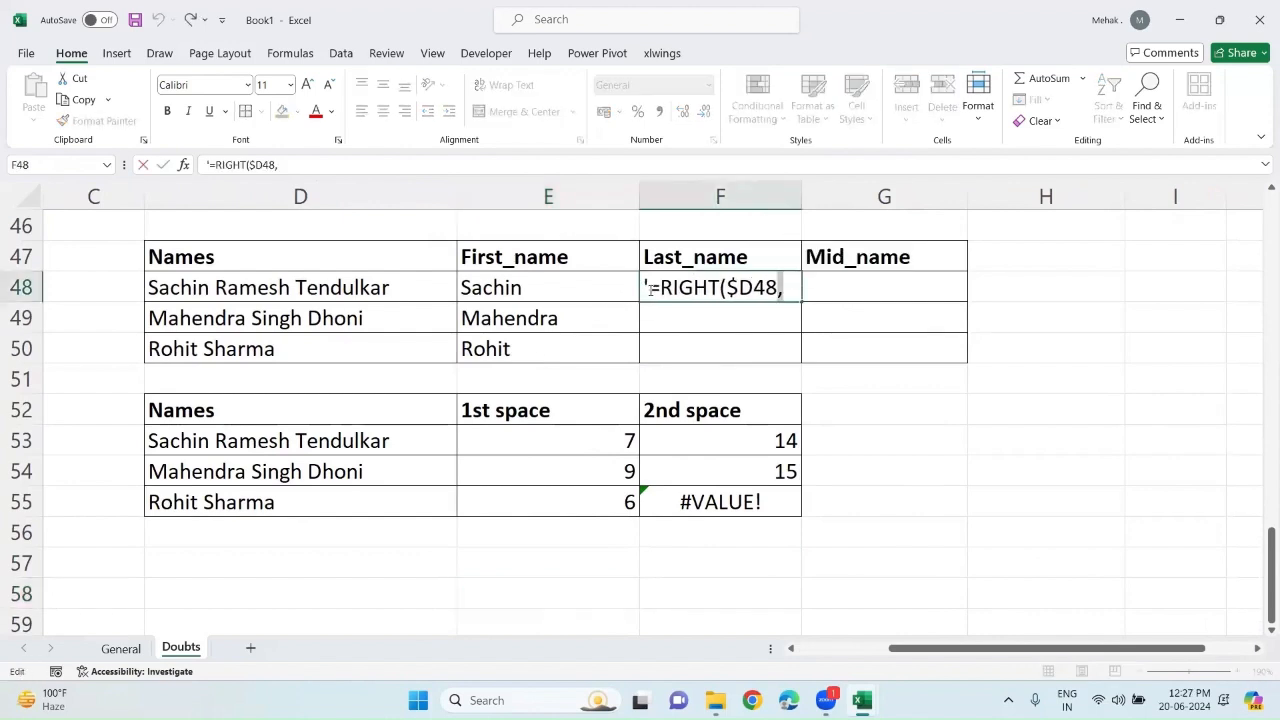
pyautogui.click(650, 289)
pyautogui.press('BackSpace')
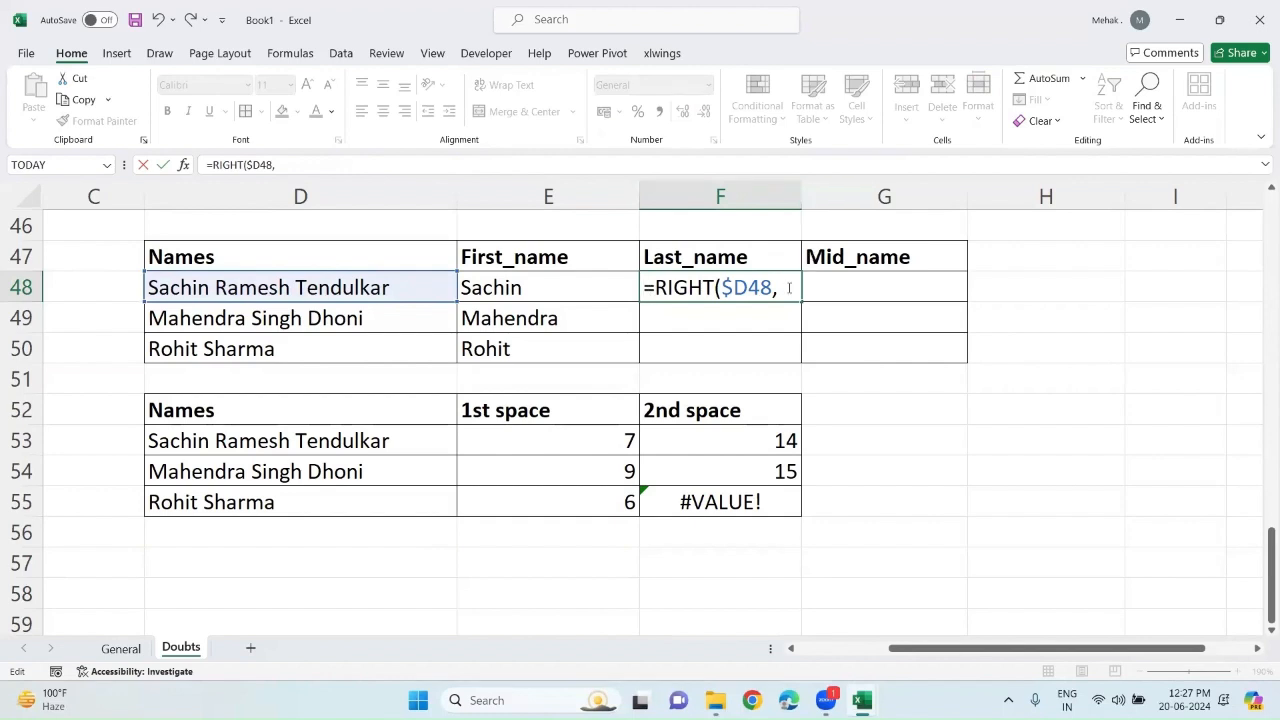
# Continue the RIGHT formula in F48 with LEN($D48)- as the start of its character count.
pyautogui.write('len')
pyautogui.press('Tab')
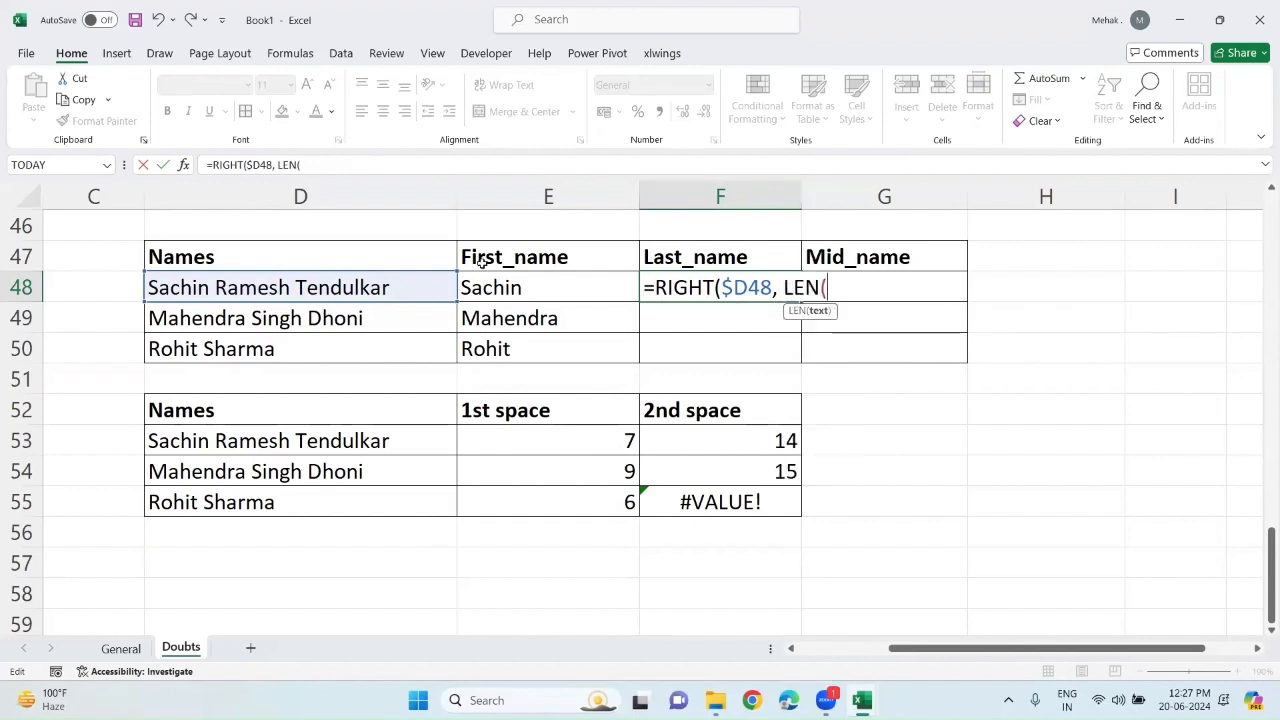
pyautogui.click(346, 290)
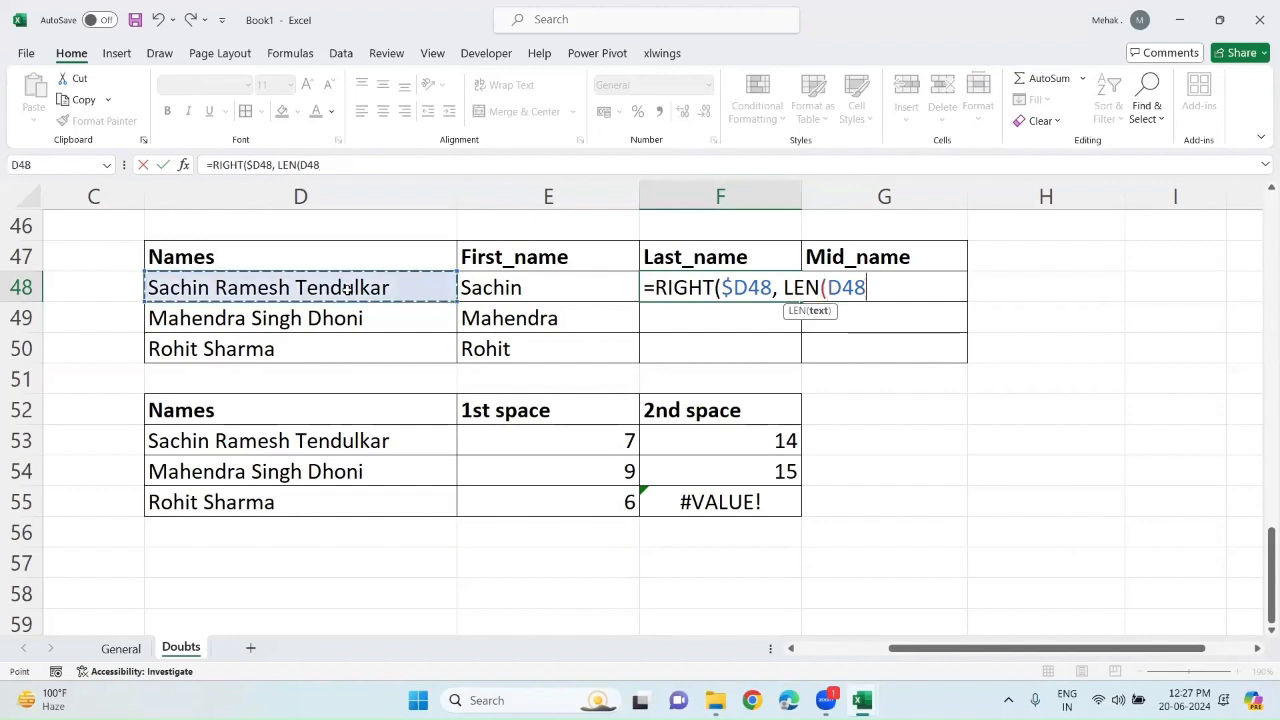
pyautogui.press('F4')
pyautogui.press('F4')
pyautogui.press('F4')
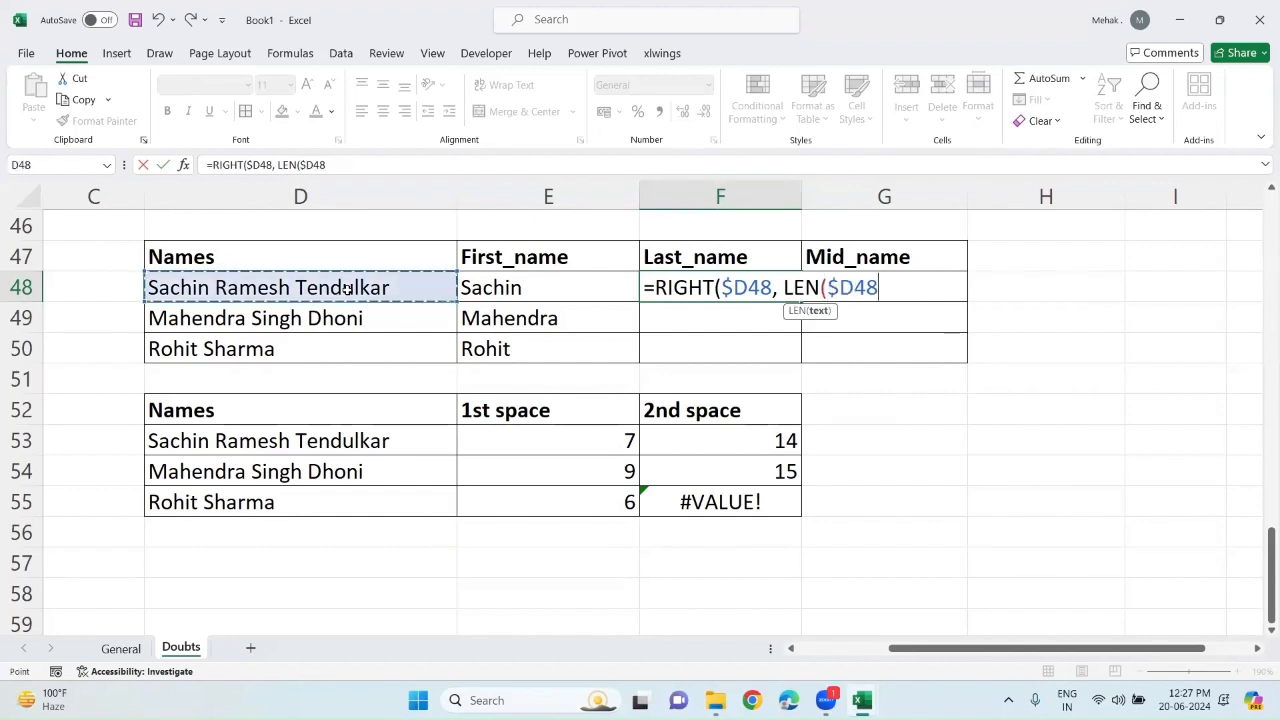
pyautogui.write(')-')
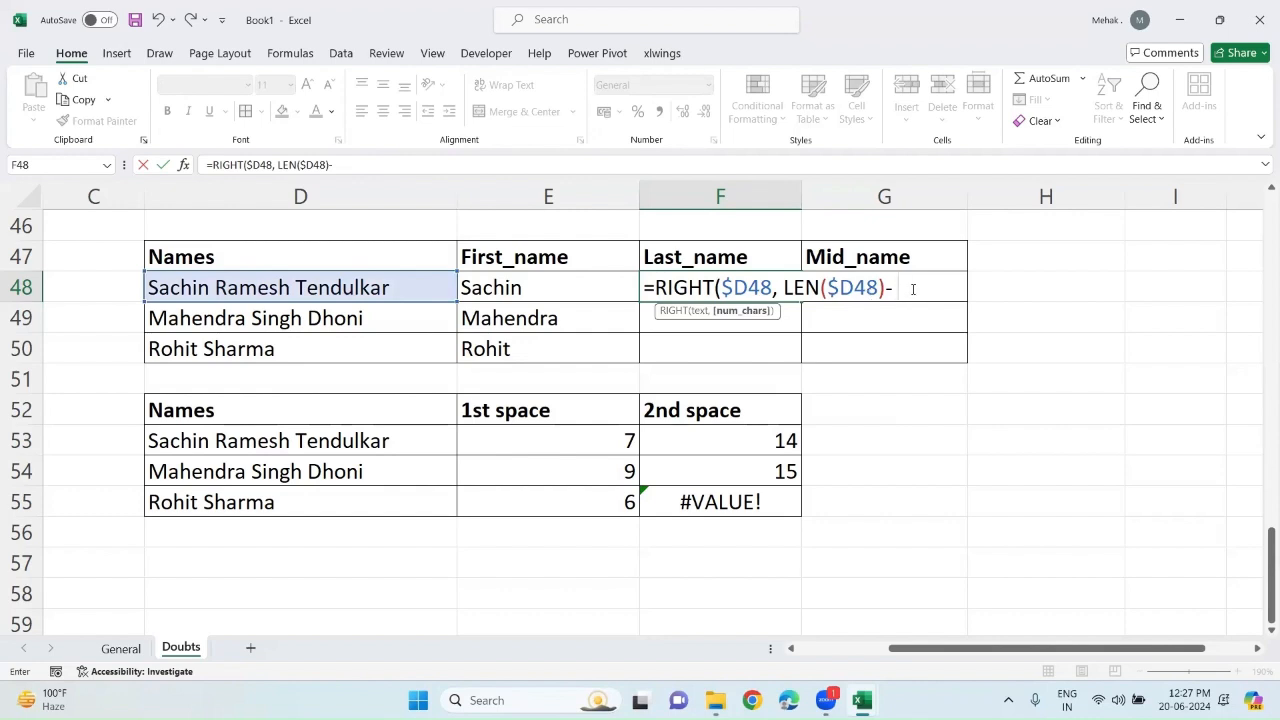
# Add FIND(" ", $D48, after the minus sign in the F48 formula, leaving its start position open.
pyautogui.write('fin')
pyautogui.press('Tab')
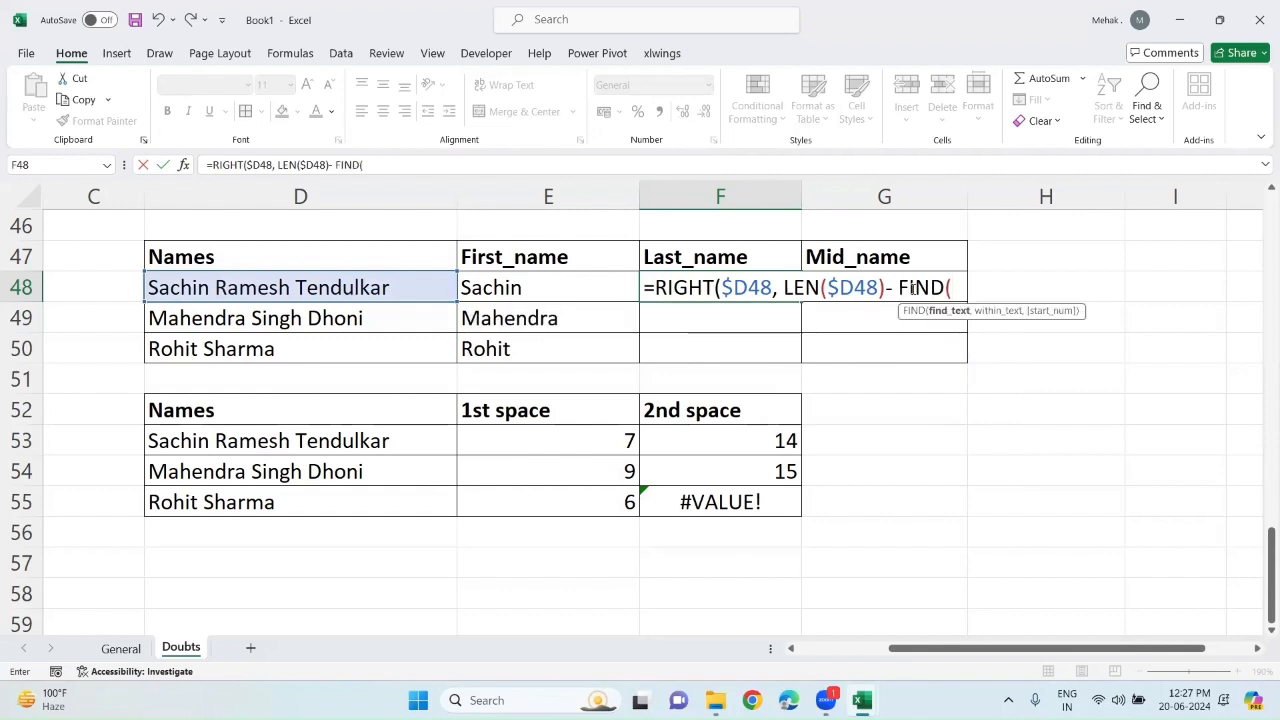
pyautogui.write('" ",')
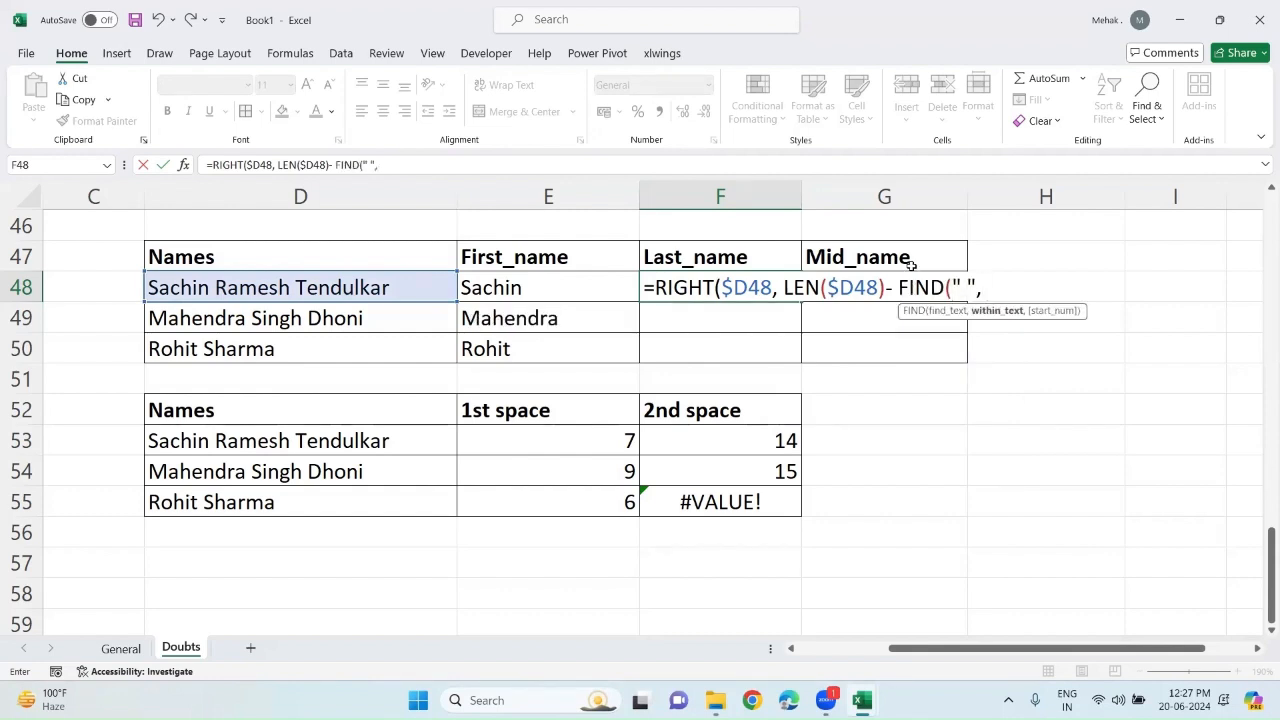
pyautogui.click(399, 289)
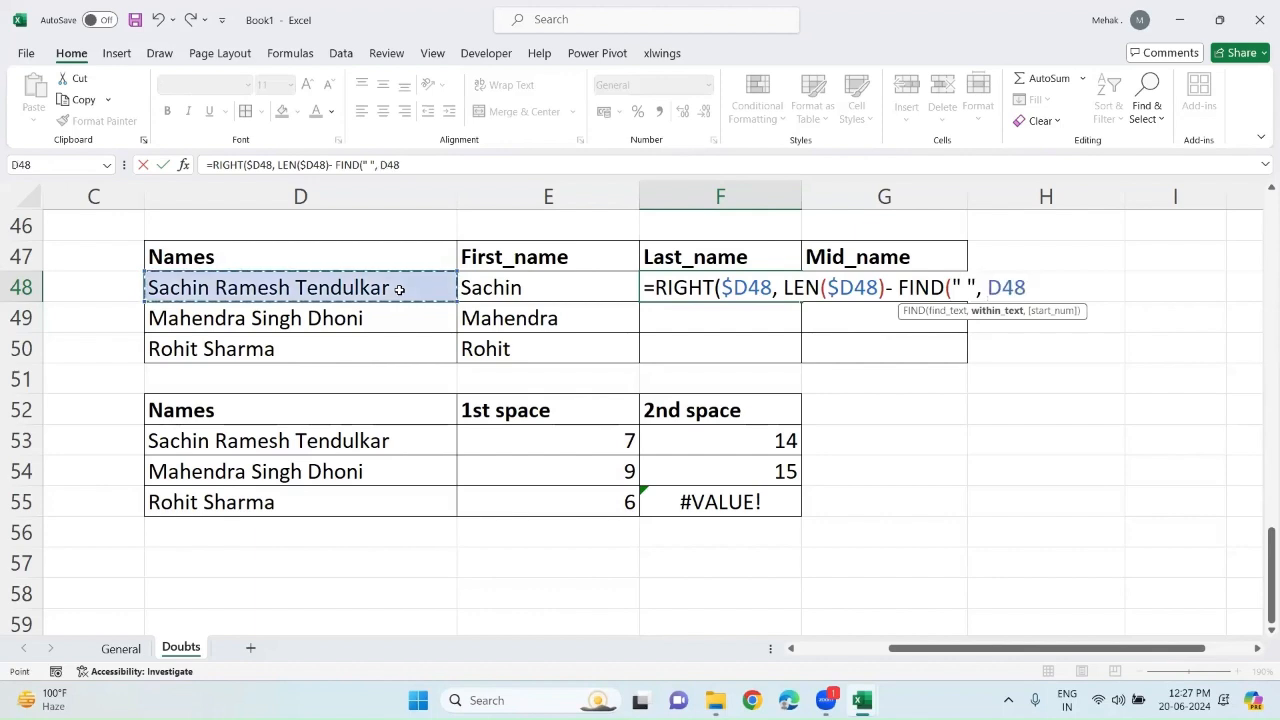
pyautogui.press('F4')
pyautogui.press('F4')
pyautogui.press('F4')
pyautogui.write(',')
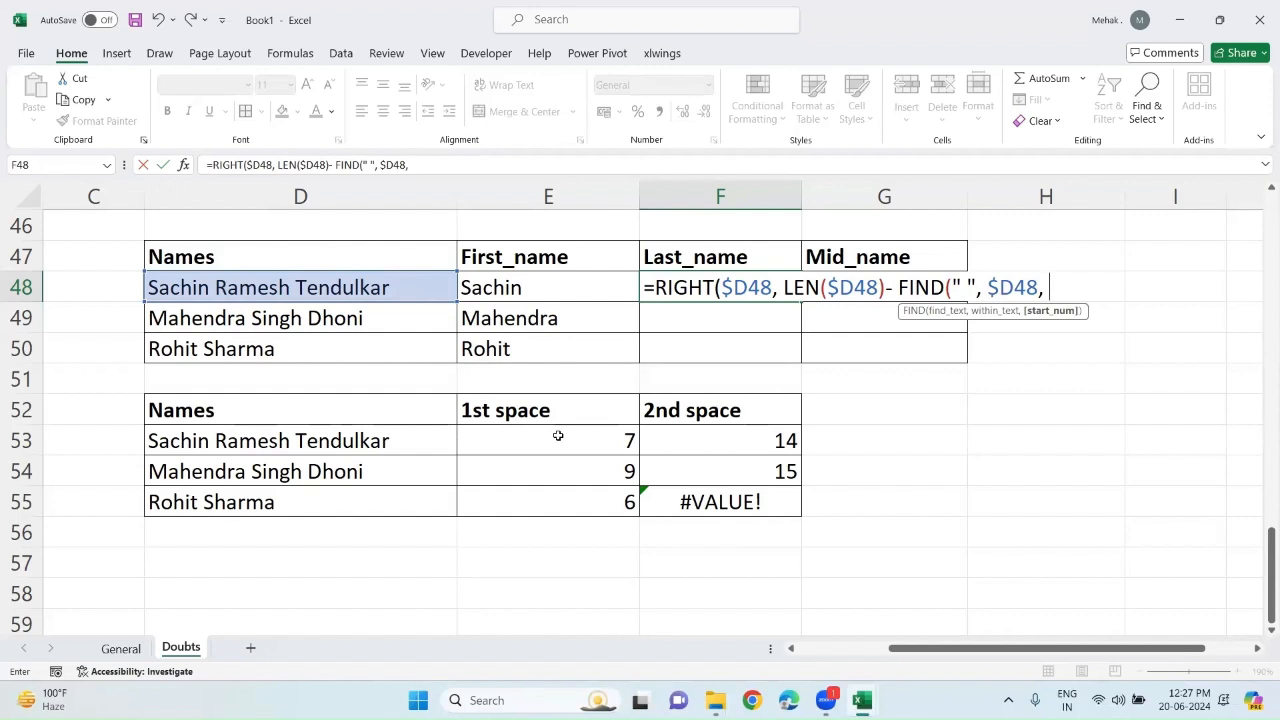
# Nest FIND(" ", D48) as the outer FIND's start position in F48 and close all the brackets.
pyautogui.write('find')
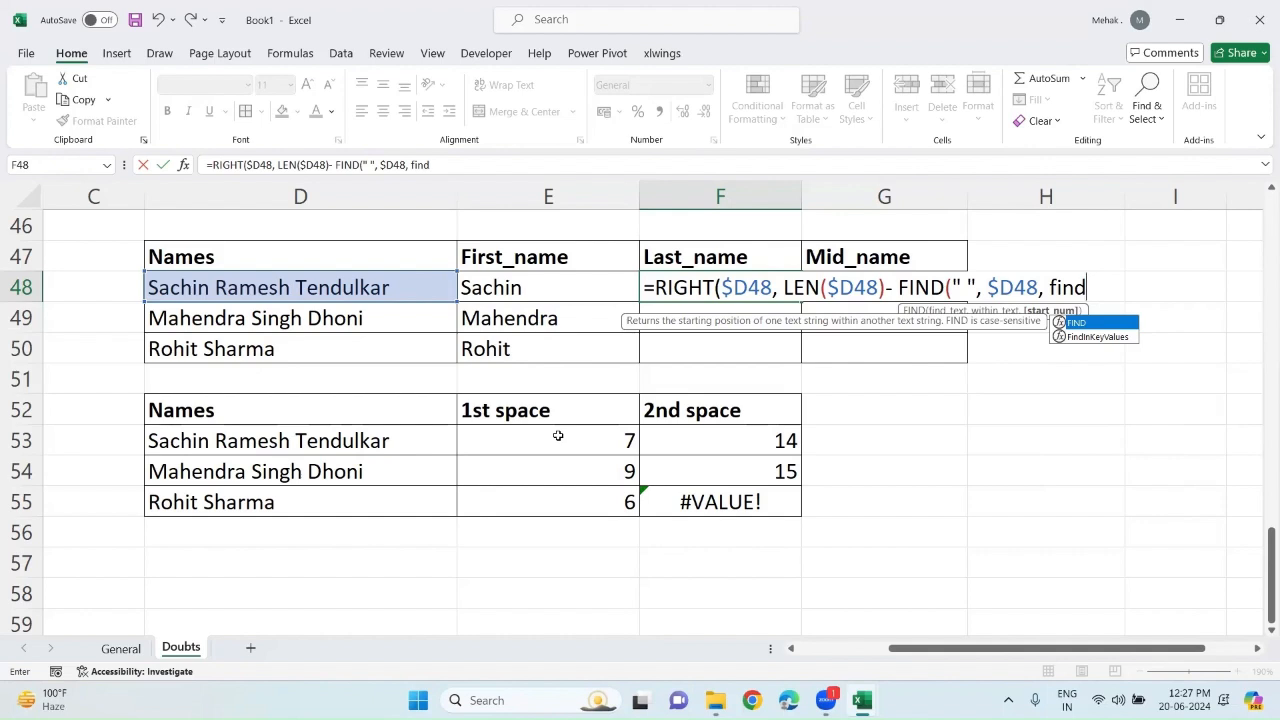
pyautogui.press('Tab')
pyautogui.write('" "')
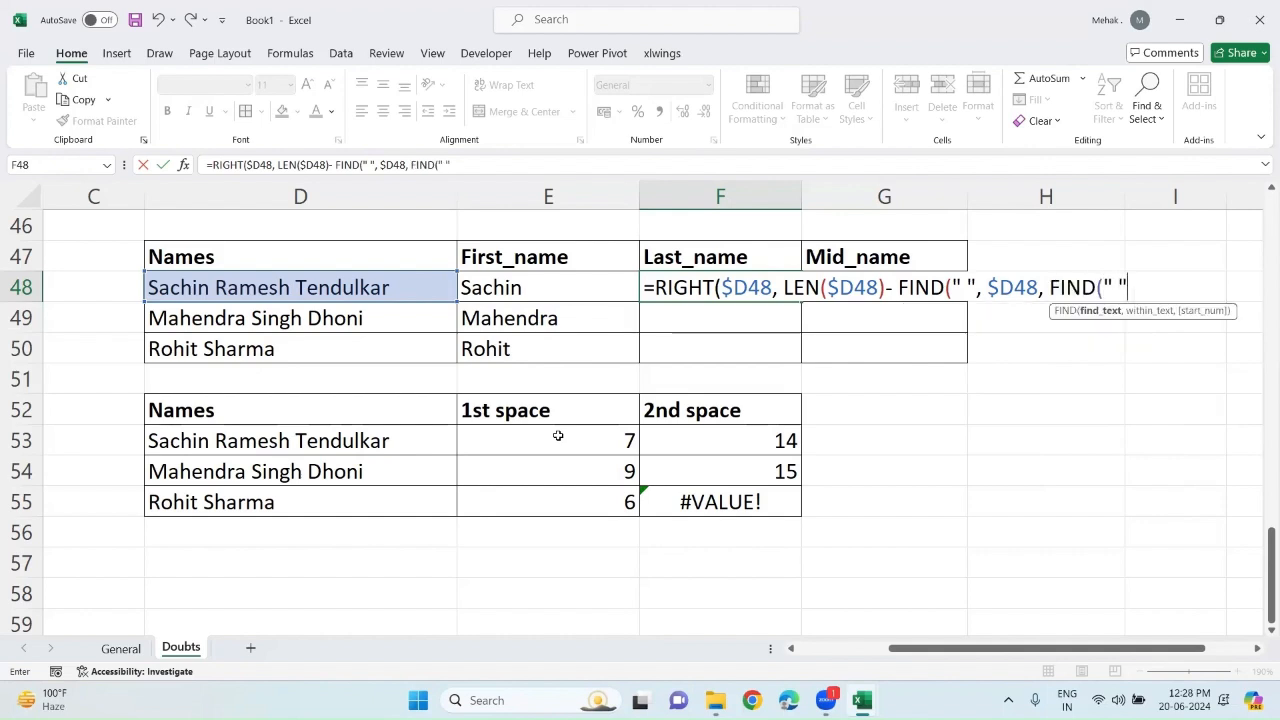
pyautogui.write(',')
pyautogui.click(317, 287)
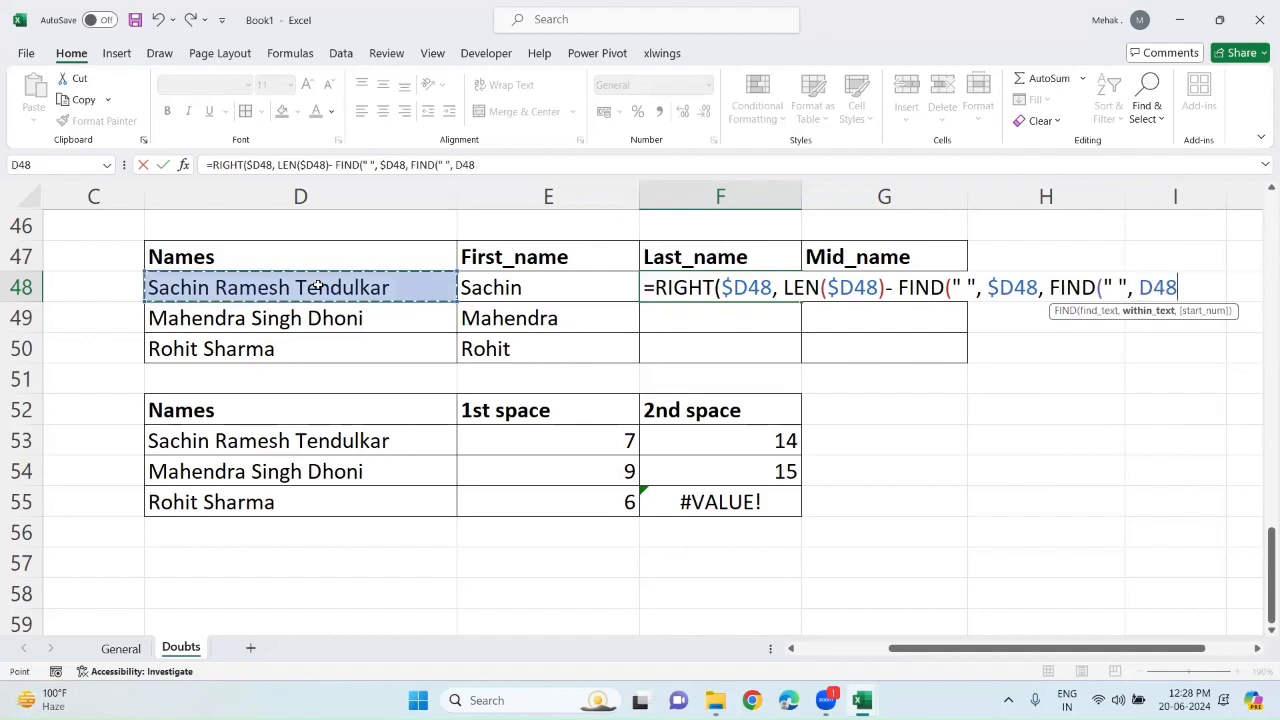
pyautogui.write(')')
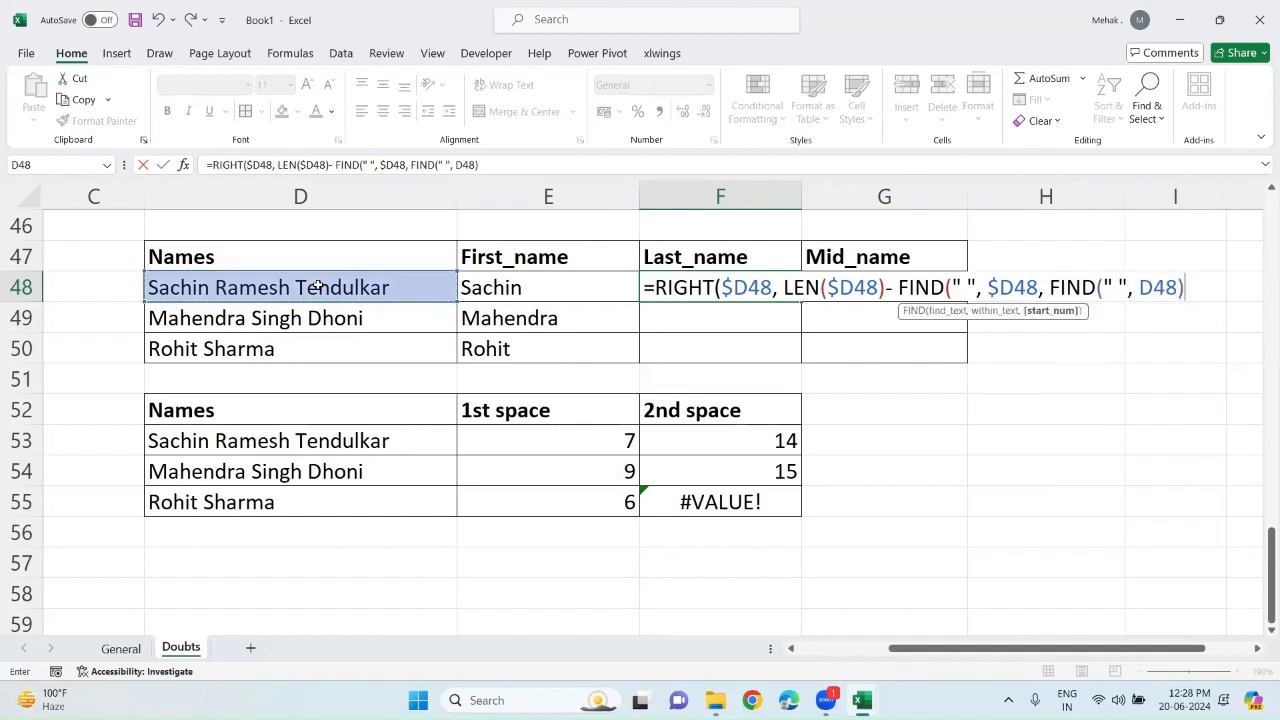
pyautogui.write(')')
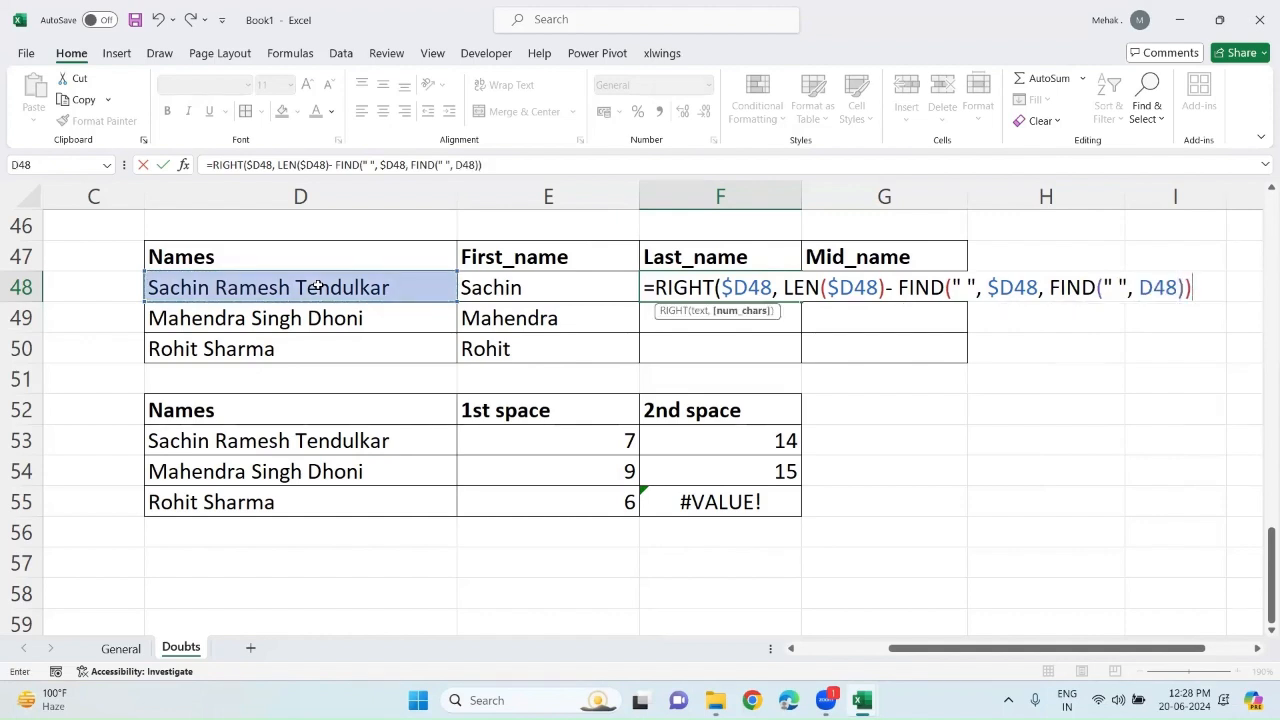
pyautogui.write(')')
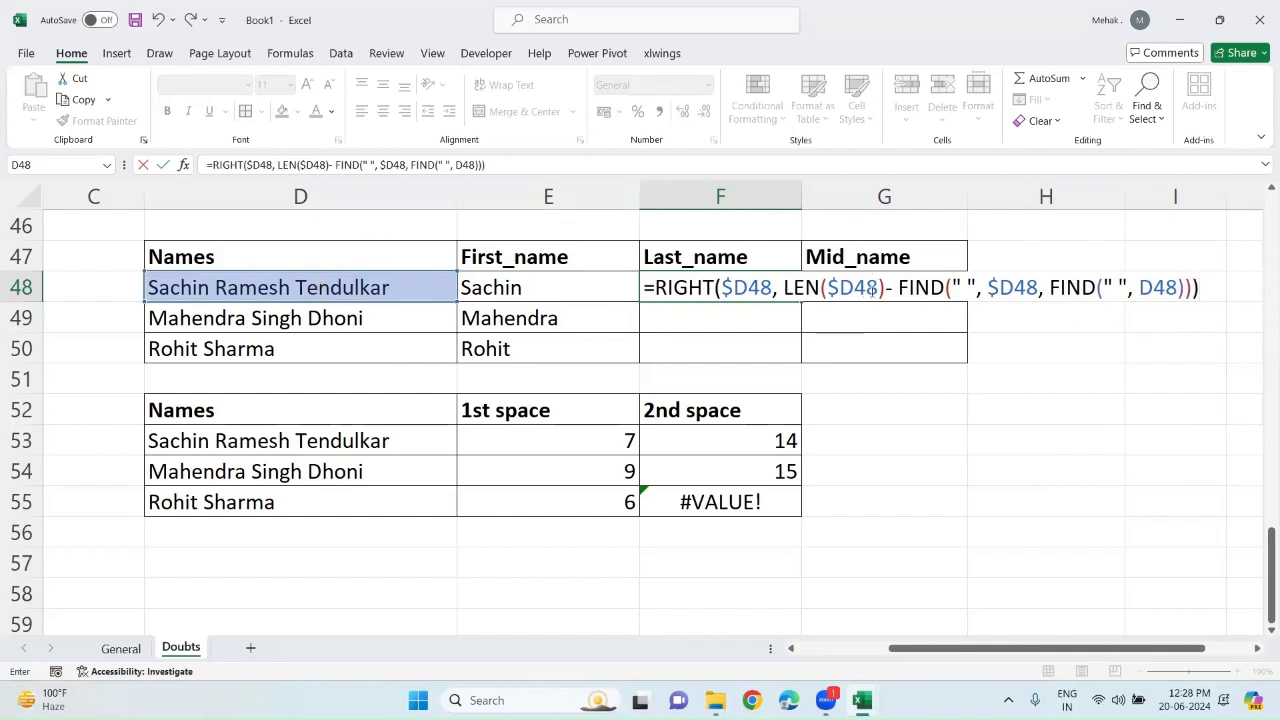
# Add +1 after the inner FIND(" ", D48) in F48 and commit the last-name formula.
pyautogui.moveTo(783, 287); pyautogui.dragTo(884, 288)
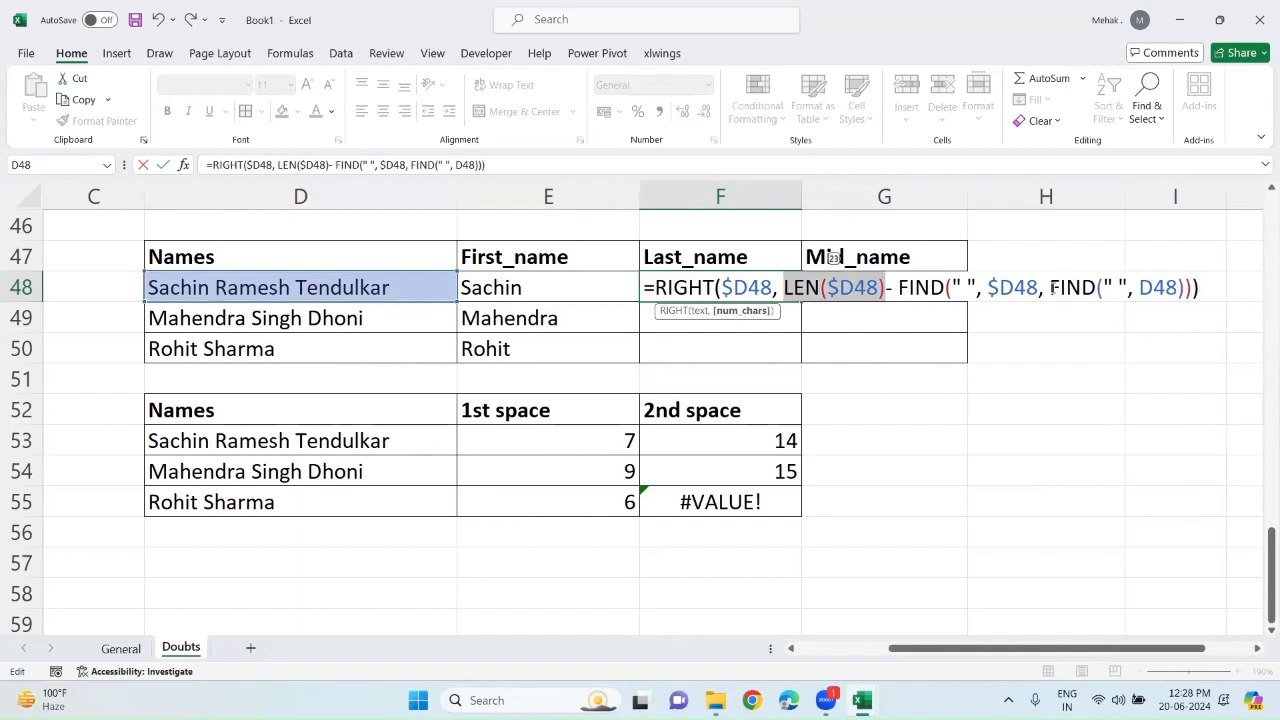
pyautogui.moveTo(1050, 287); pyautogui.dragTo(1186, 288)
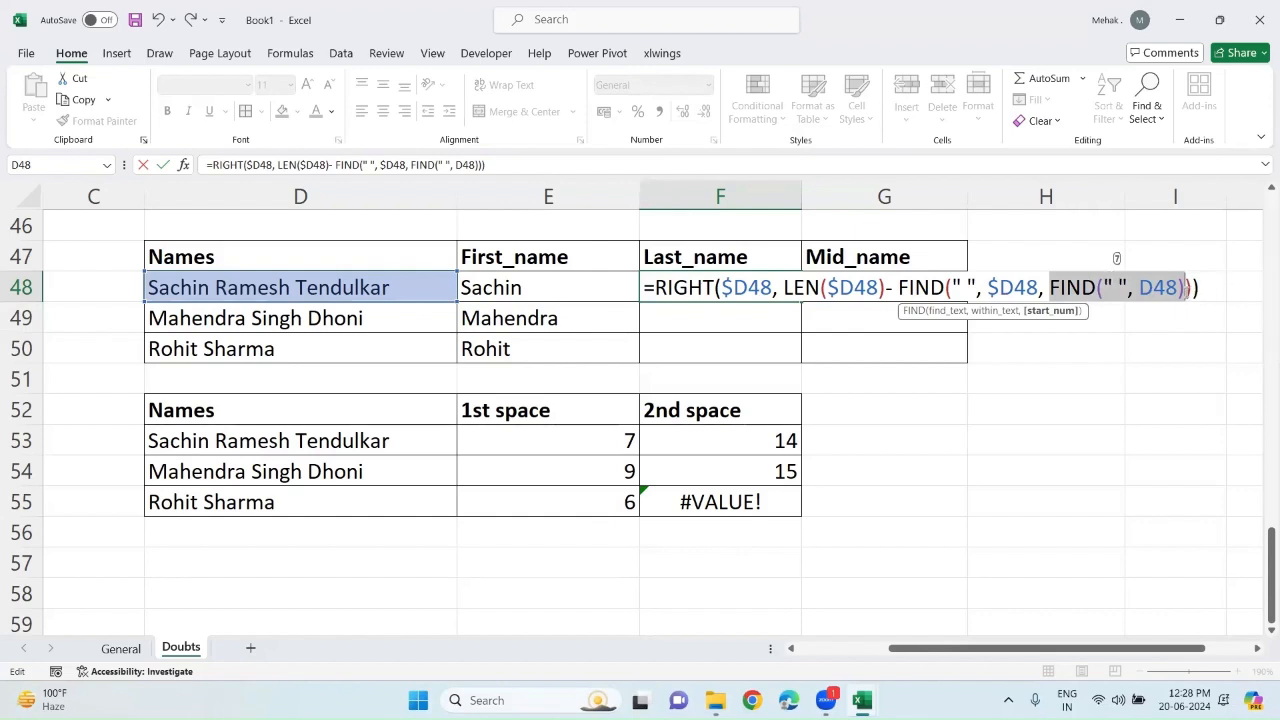
pyautogui.click(1187, 288)
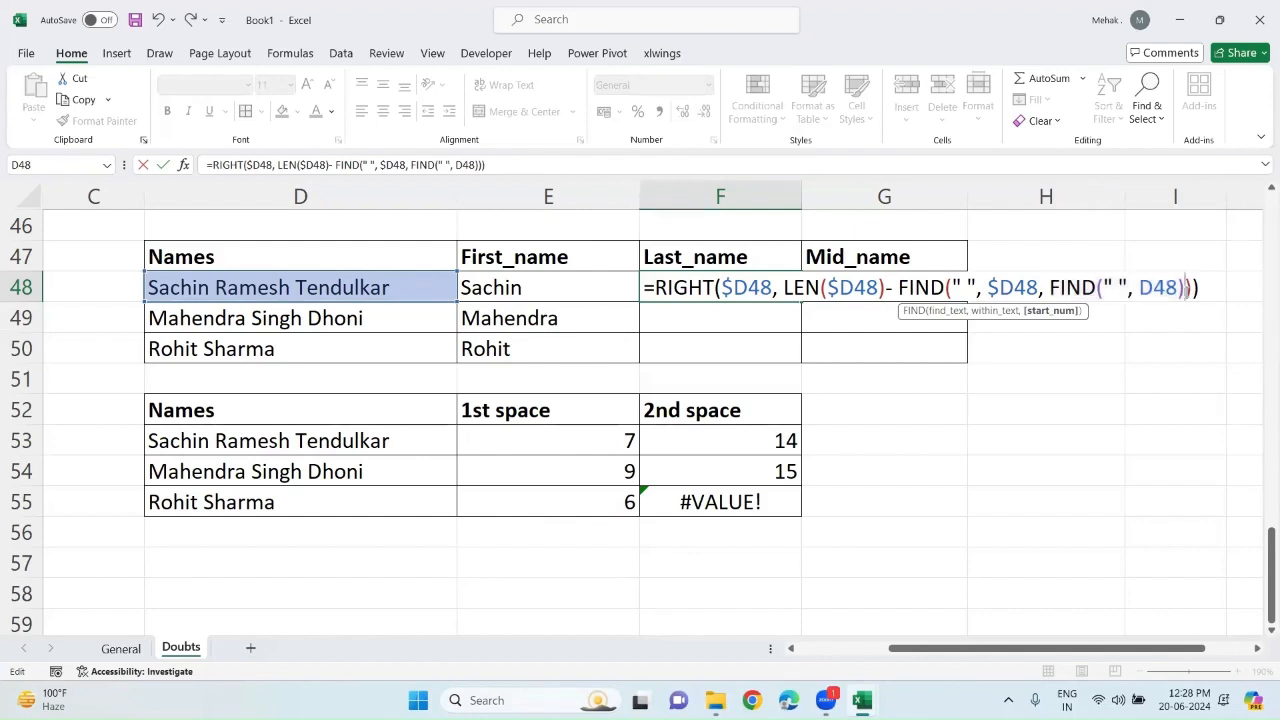
pyautogui.write('+1')
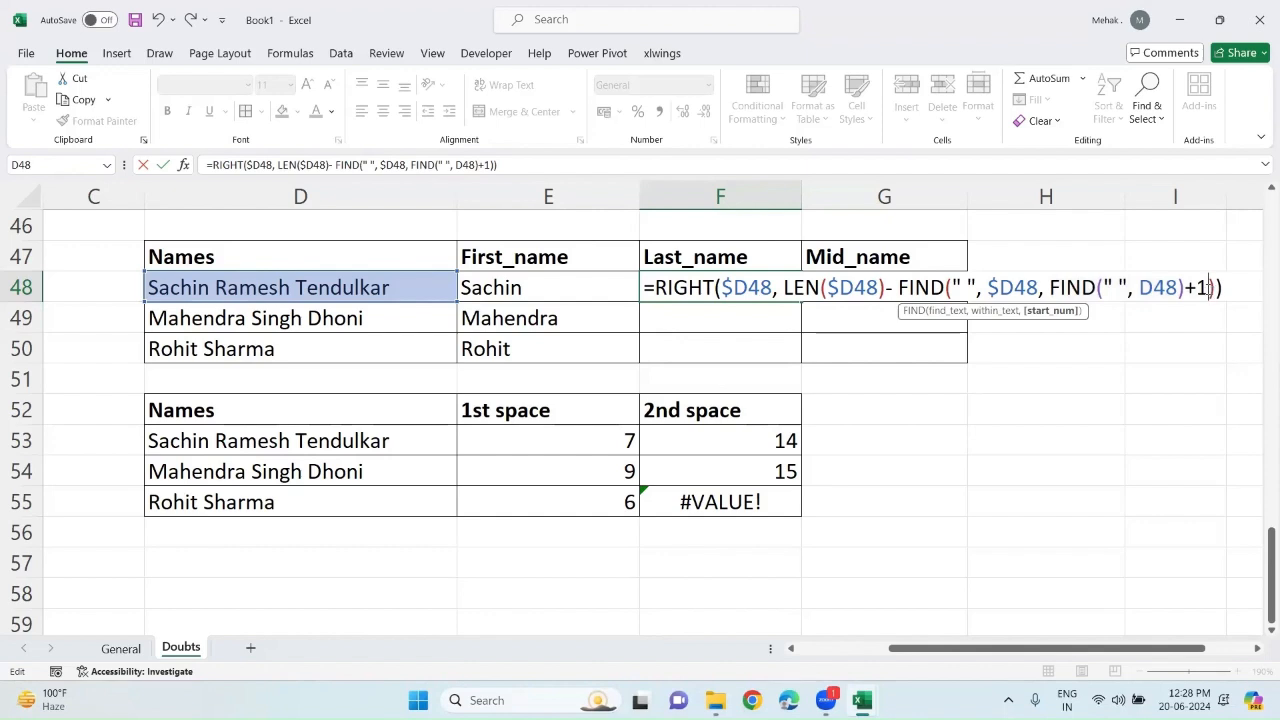
pyautogui.moveTo(1209, 288); pyautogui.dragTo(1050, 288)
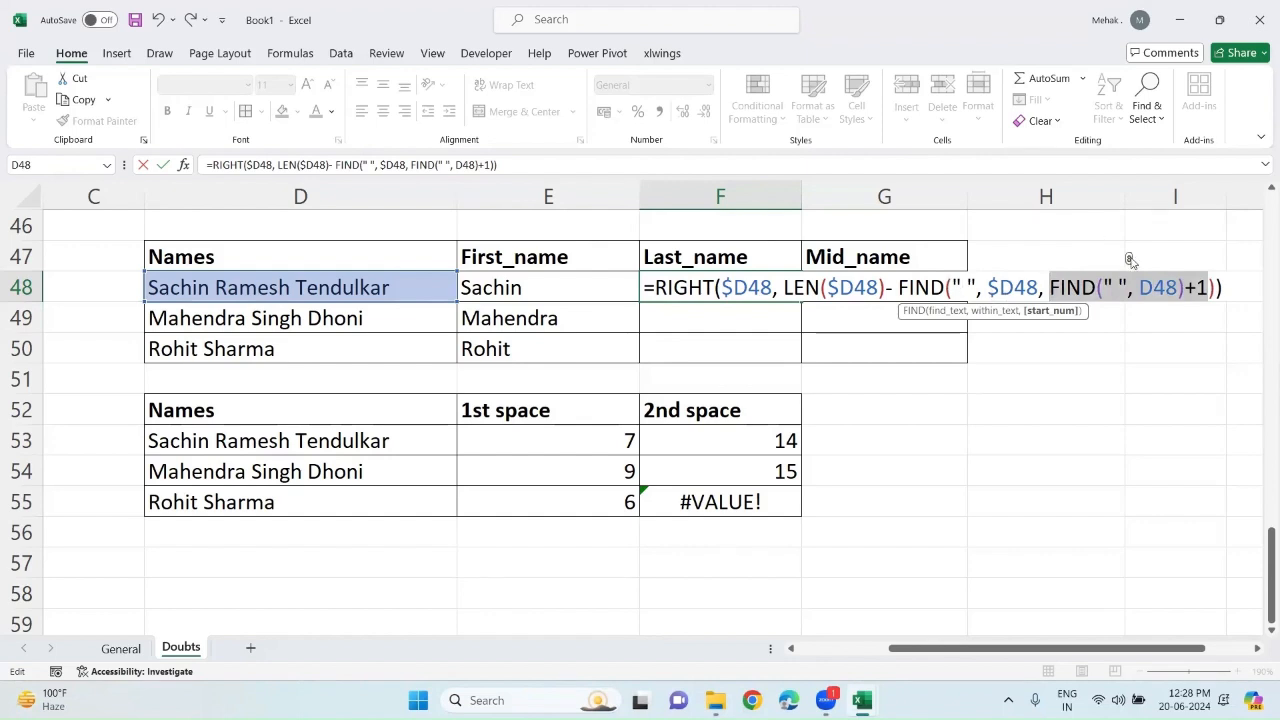
pyautogui.press('Return')
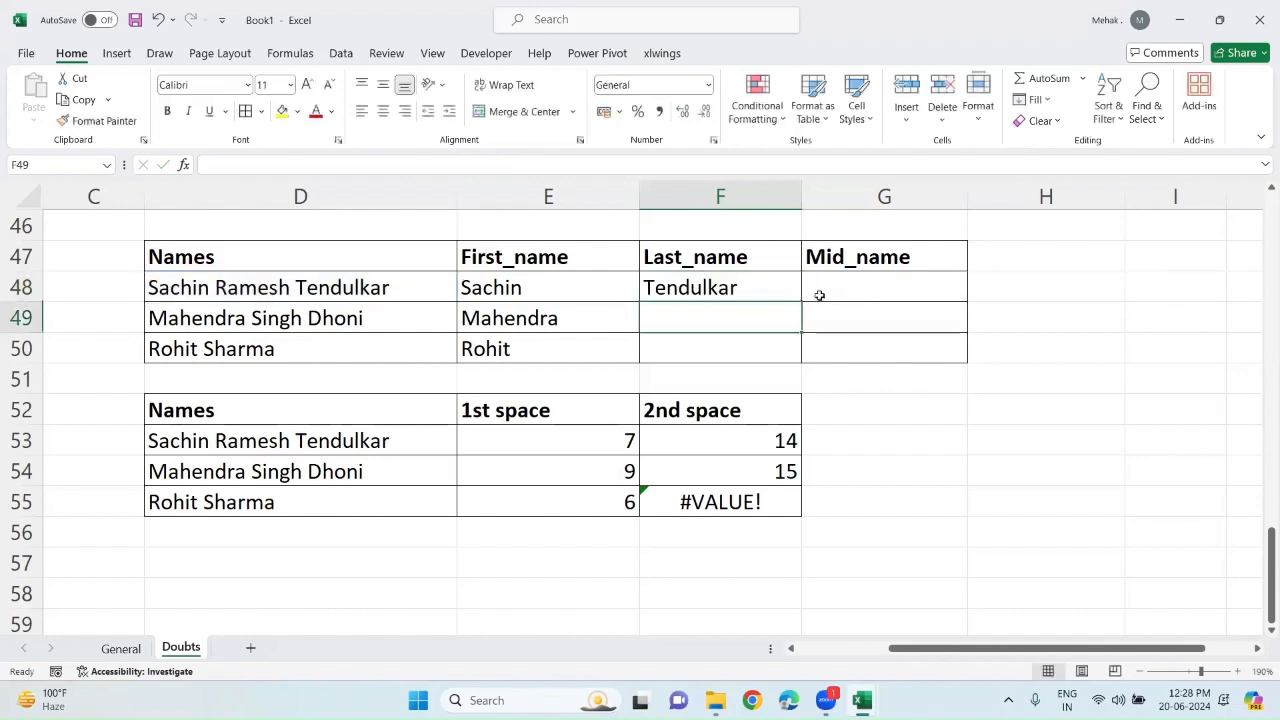
# Fill the last-name formula from F48 down through F50.
pyautogui.click(767, 286)
pyautogui.hotkey('shift', 'Down')
pyautogui.hotkey('shift', 'Down')
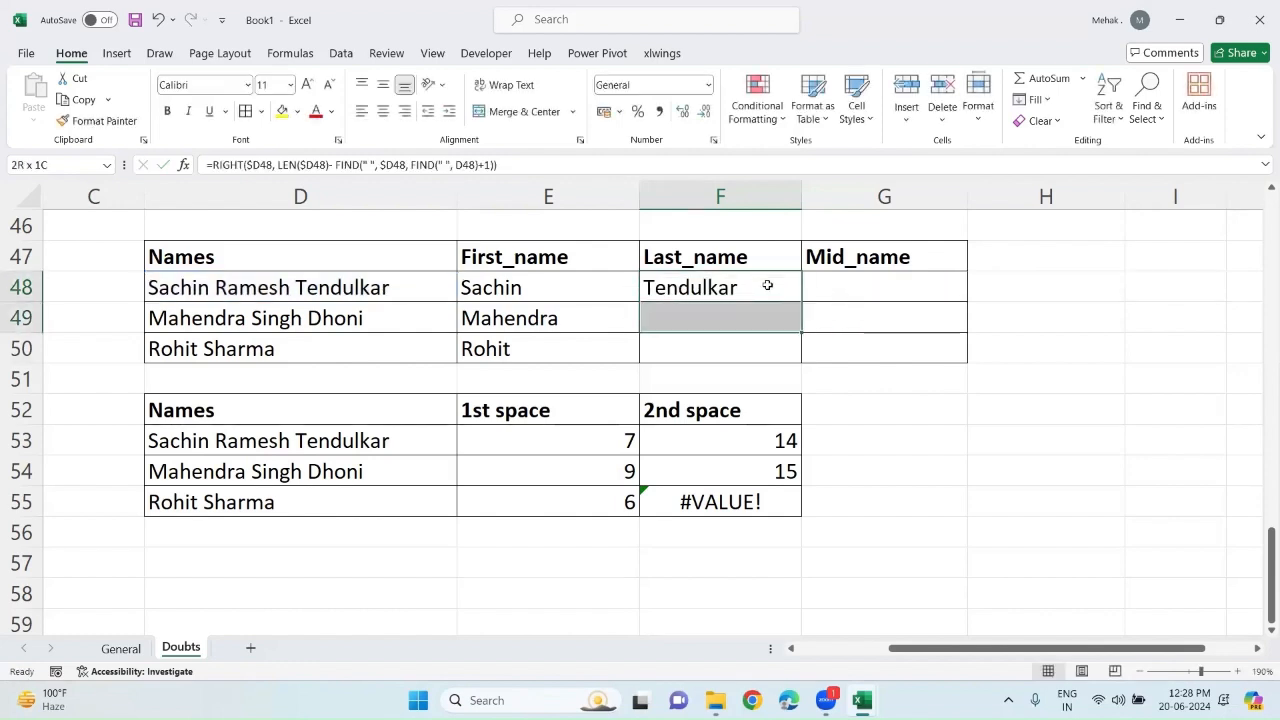
pyautogui.hotkey('ctrl', 'd')
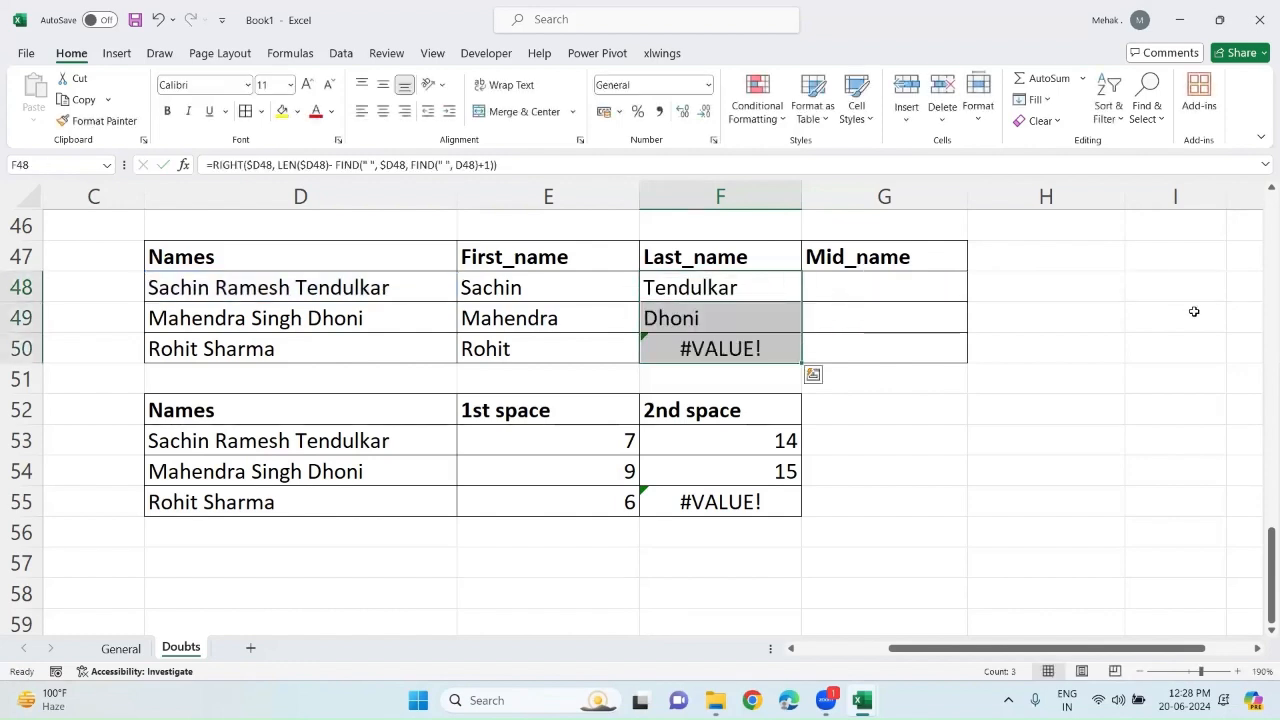
# Examine the nested FIND and RIGHT portions of the last-name formula in F48.
pyautogui.press('F2')
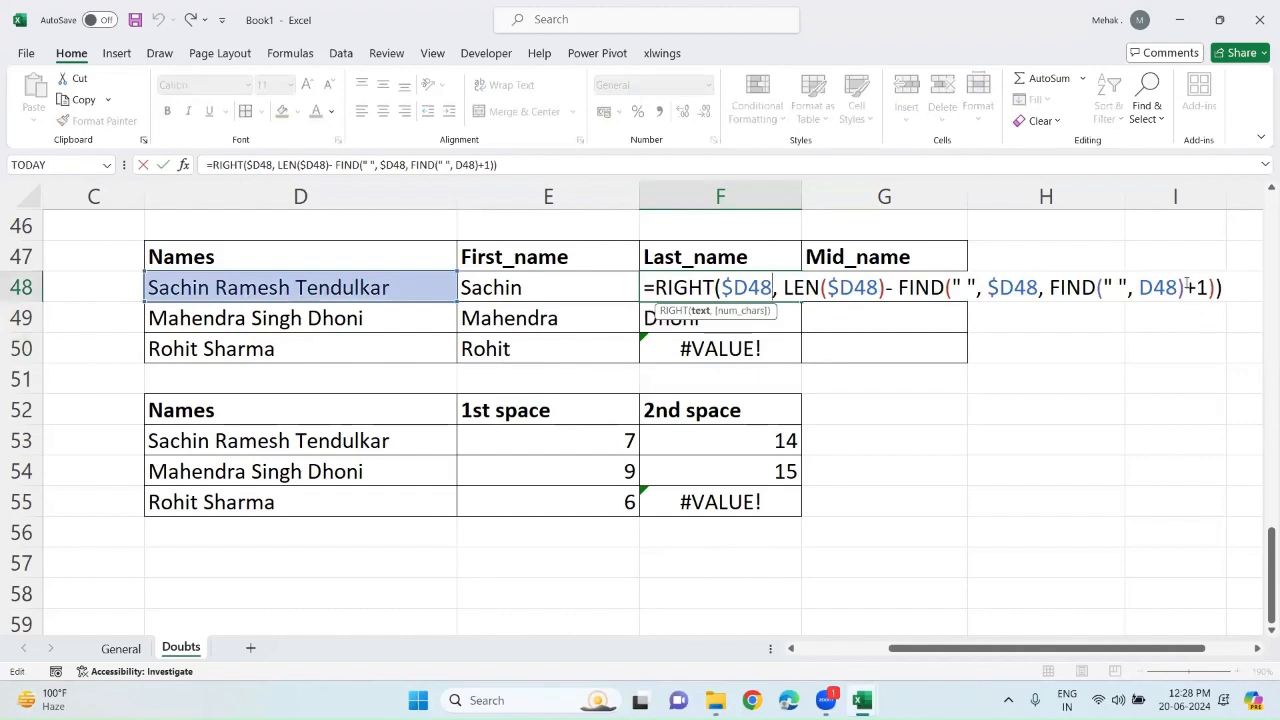
pyautogui.moveTo(1185, 285); pyautogui.dragTo(1097, 286)
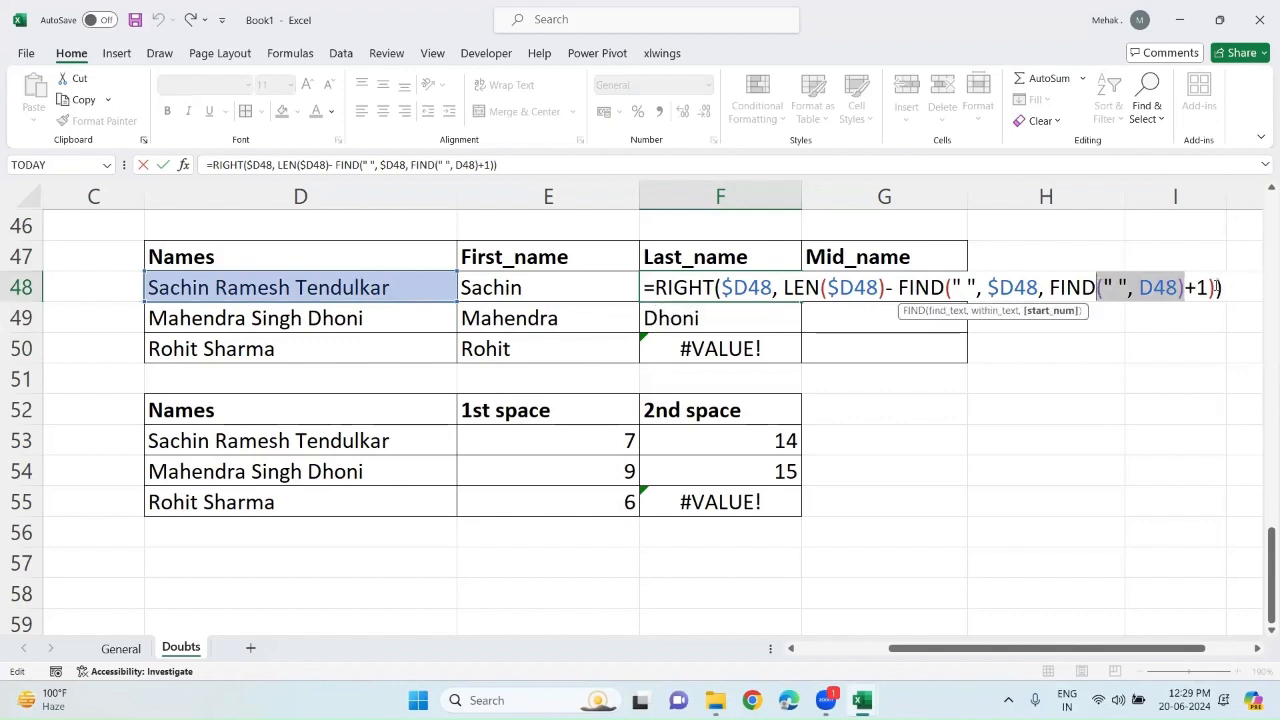
pyautogui.moveTo(1215, 287); pyautogui.dragTo(945, 298)
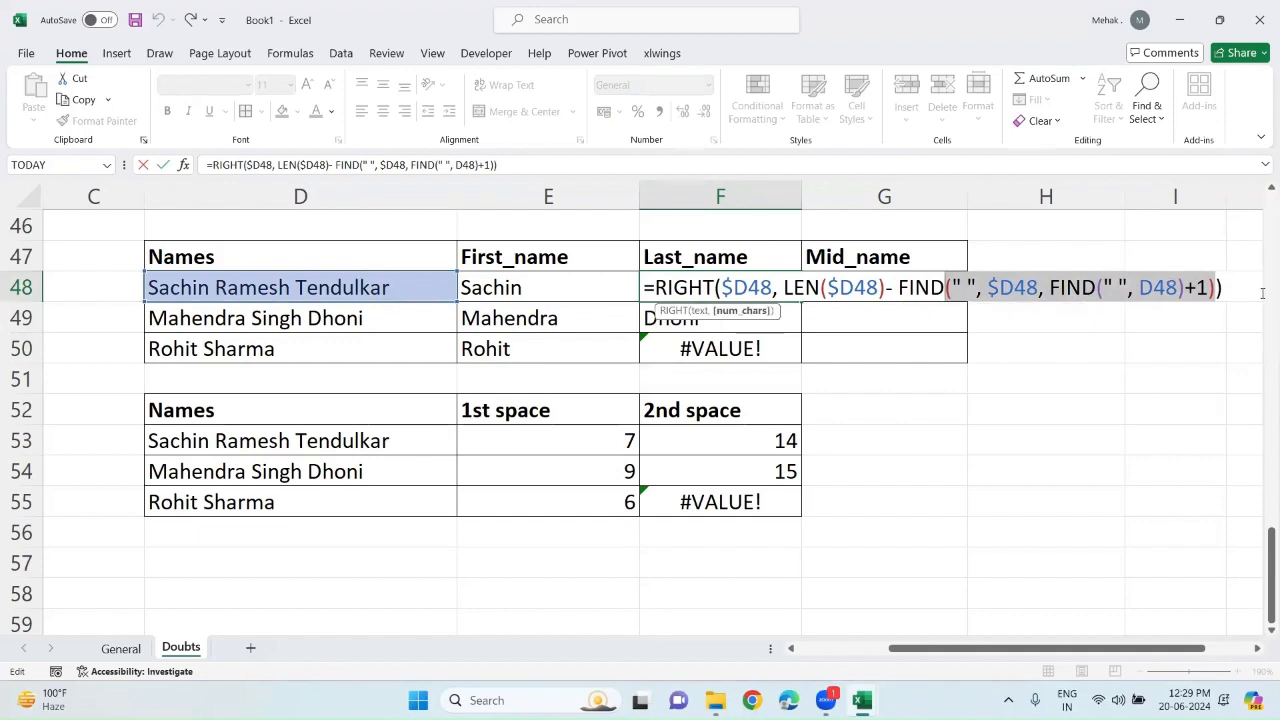
pyautogui.click(907, 296)
pyautogui.moveTo(1222, 288); pyautogui.dragTo(706, 296)
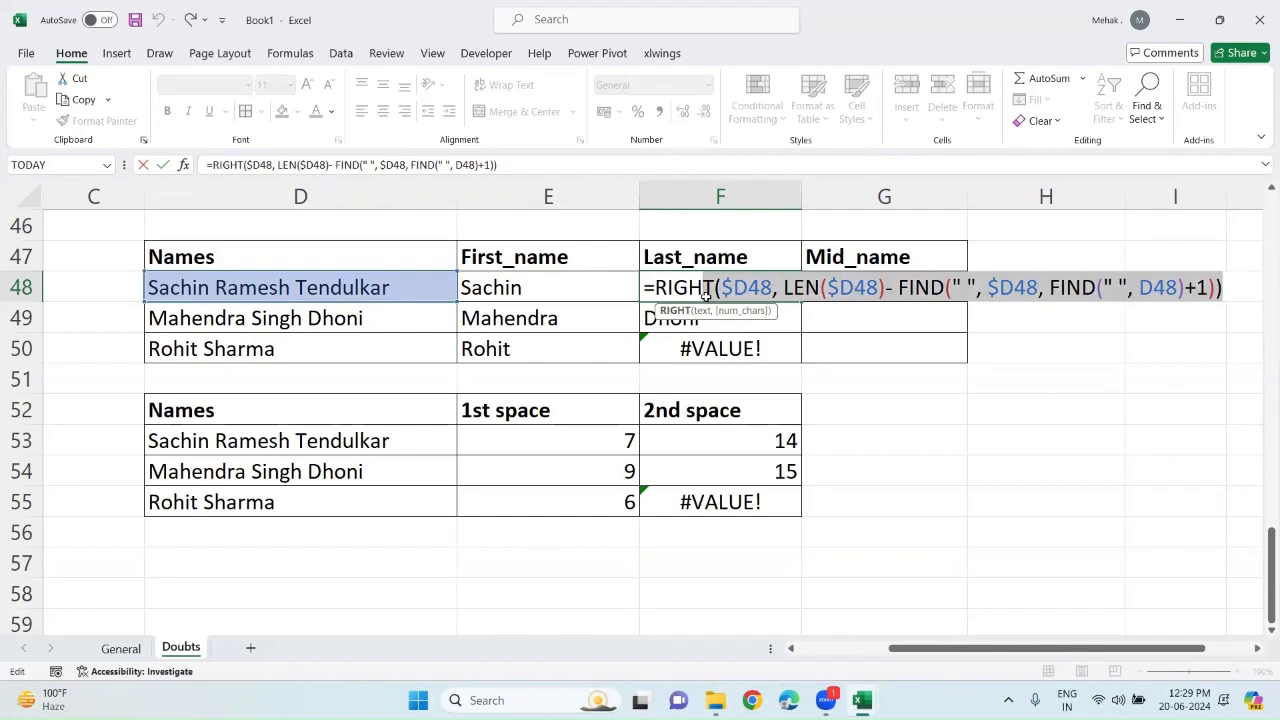
pyautogui.press('Return')
# Start a text note above the Last_name header in F46 reading '=right(names, with a leading apostrophe.
pyautogui.scroll(1, 668, 283)
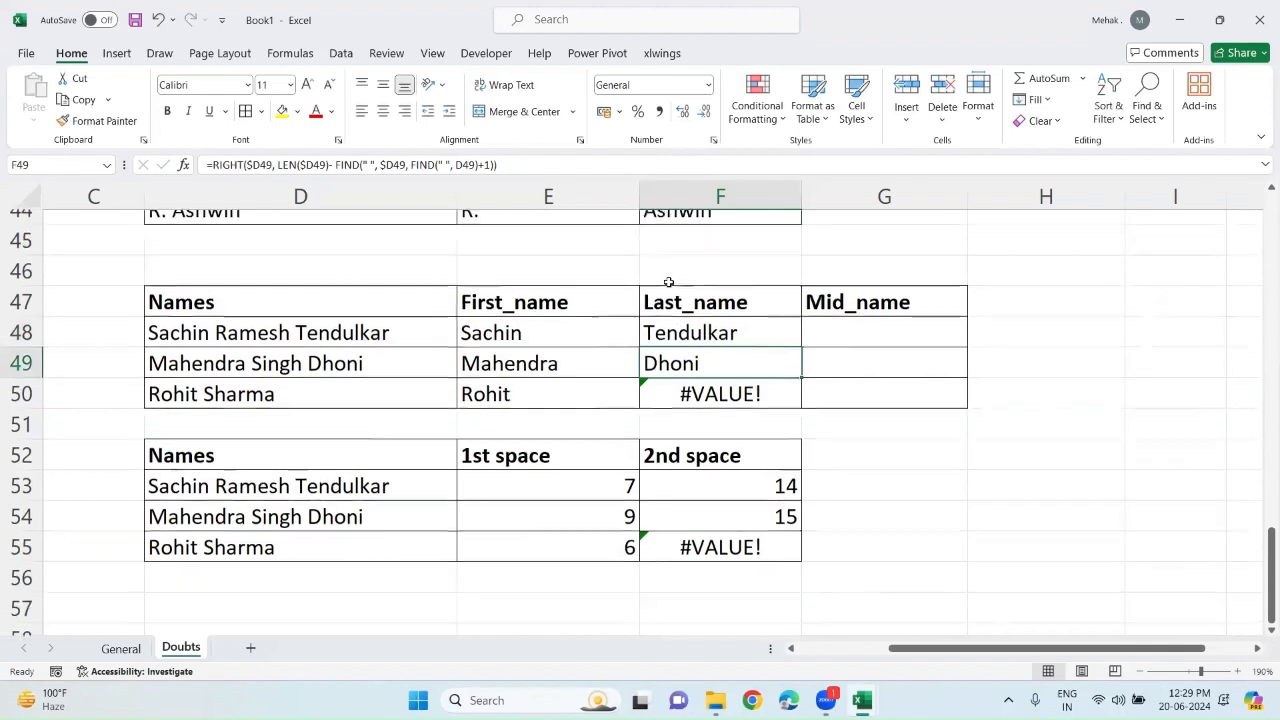
pyautogui.click(669, 284)
pyautogui.write('=')
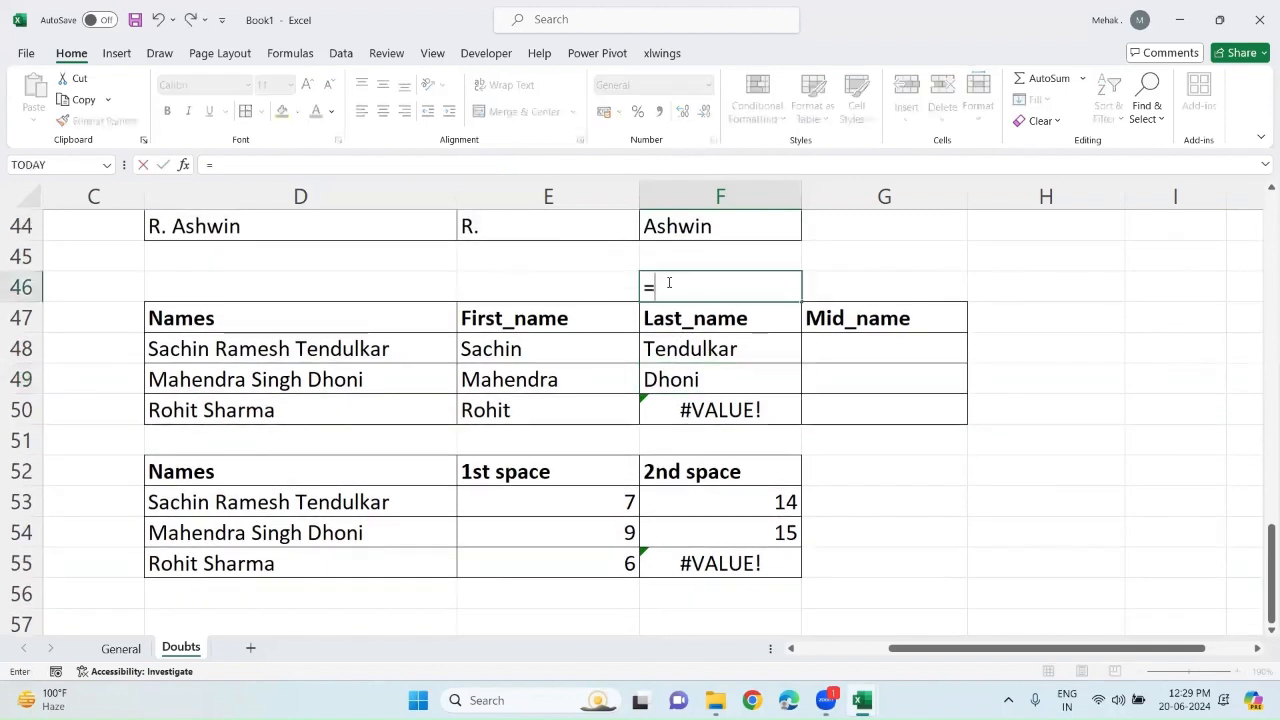
pyautogui.write('right(')
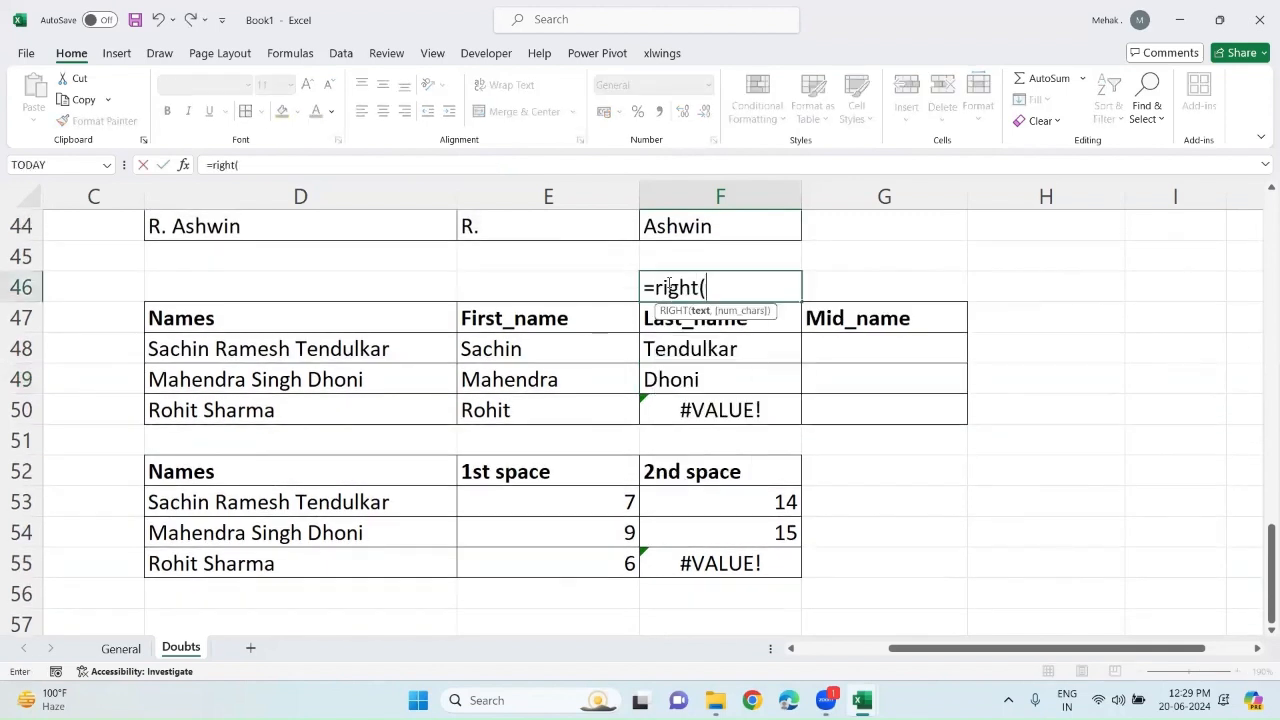
pyautogui.write('names,')
pyautogui.click(646, 287)
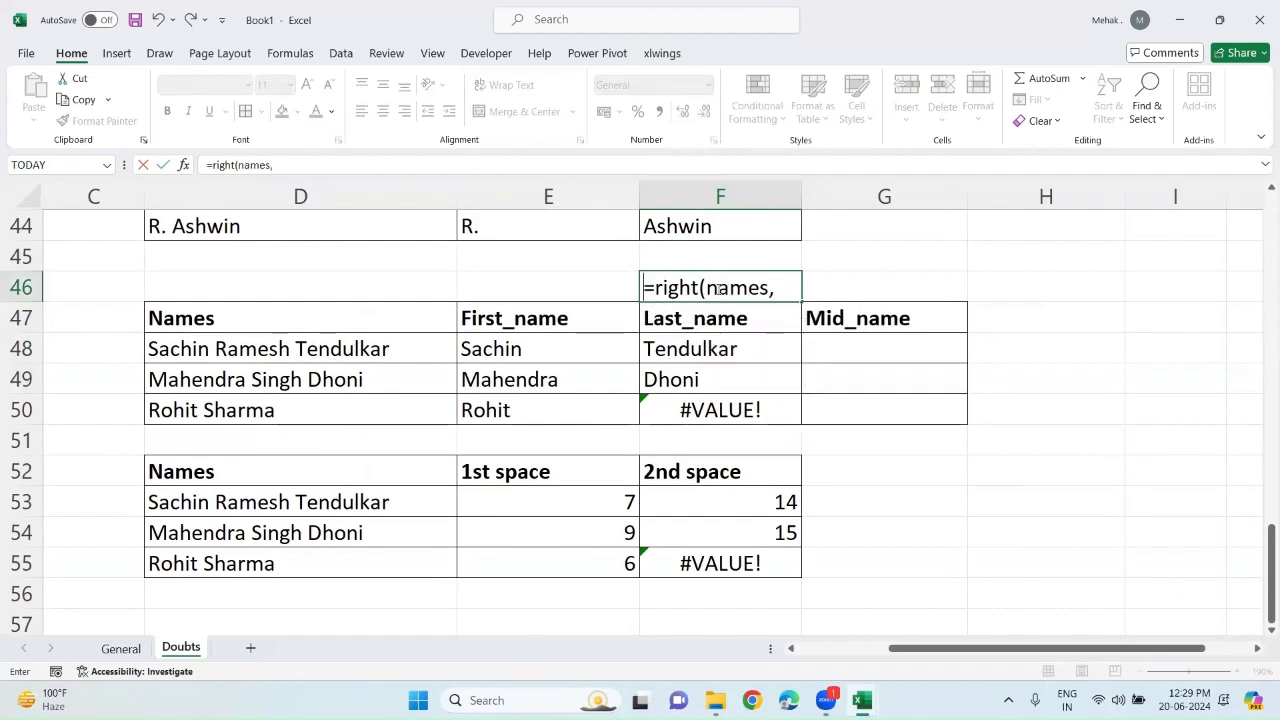
pyautogui.write("'")
pyautogui.click(796, 289)
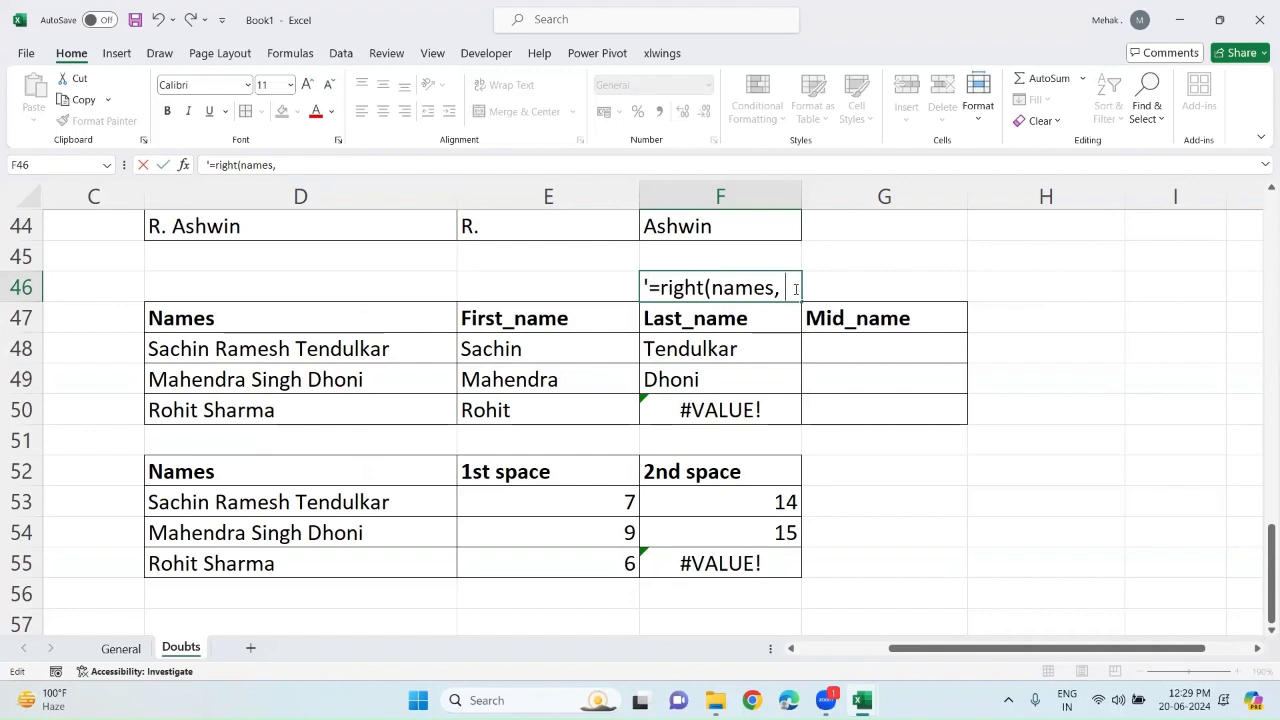
# Complete the F46 note with len(names)- pos. of 2nd space) as the character-count argument.
pyautogui.write('len(names')
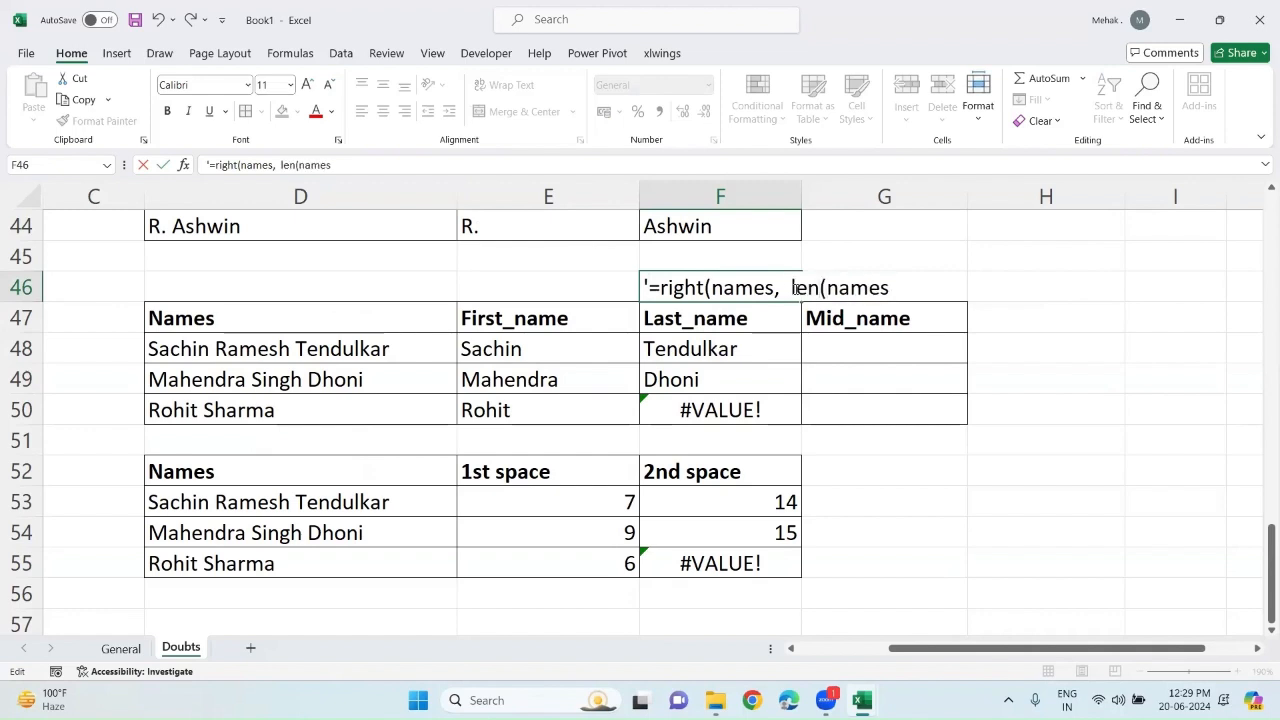
pyautogui.write(')- pos. of 2')
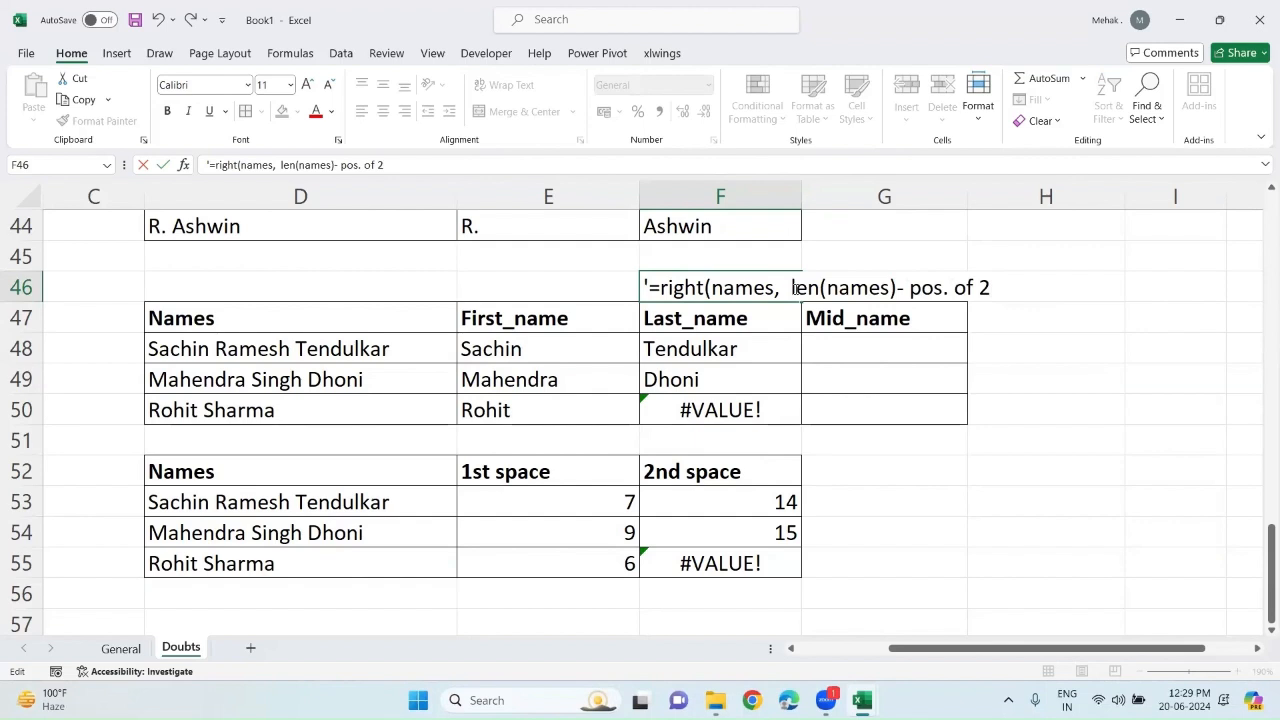
pyautogui.write('ns')
pyautogui.press('BackSpace')
pyautogui.write('d spce-')
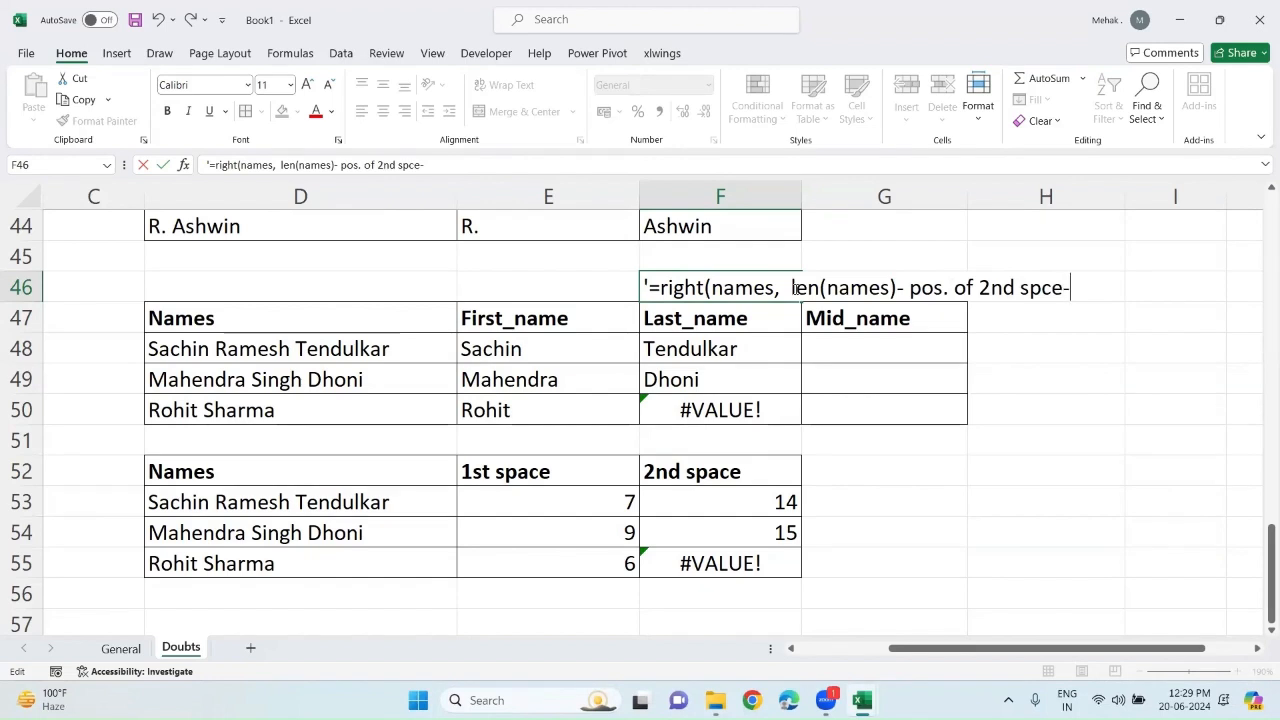
pyautogui.press('BackSpace')
pyautogui.press('BackSpace')
pyautogui.press('BackSpace')
pyautogui.write('ace)')
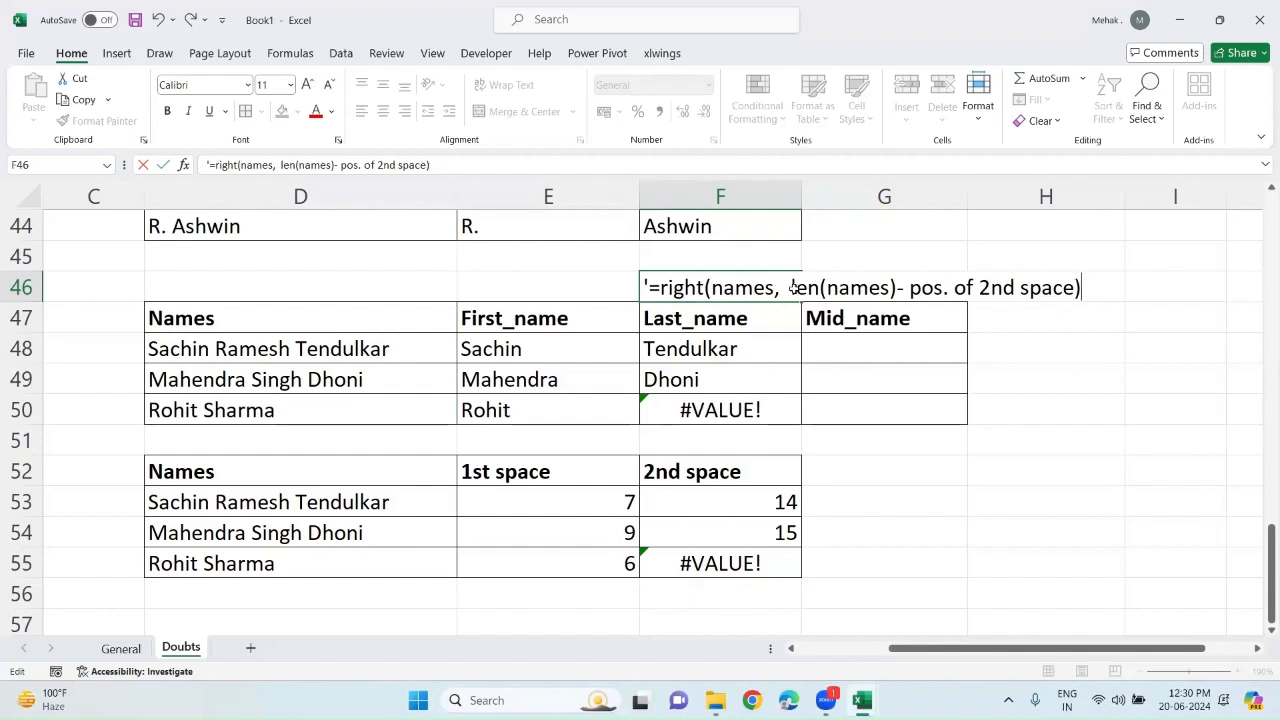
# Commit the formula-pattern note in F46 above the Last_name header.
pyautogui.press('Return')
pyautogui.scroll(-4, 792, 288)
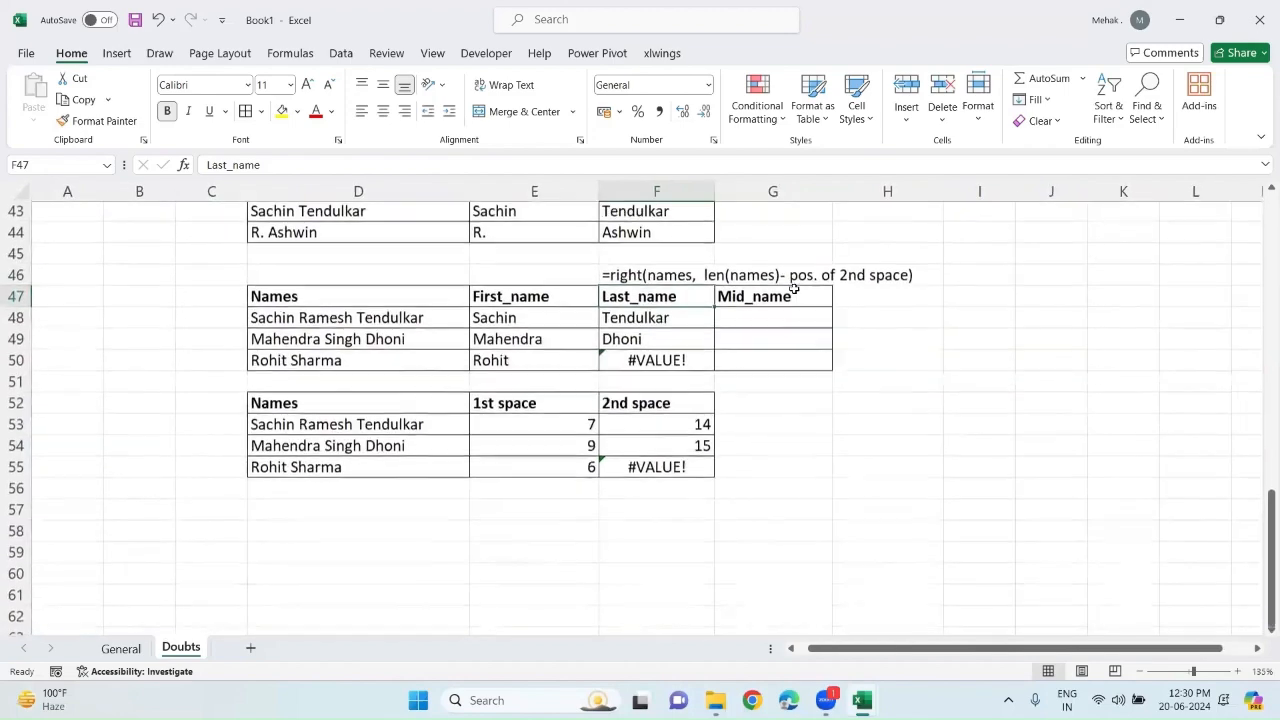
pyautogui.scroll(3, 792, 288)
pyautogui.scroll(2, 792, 288)
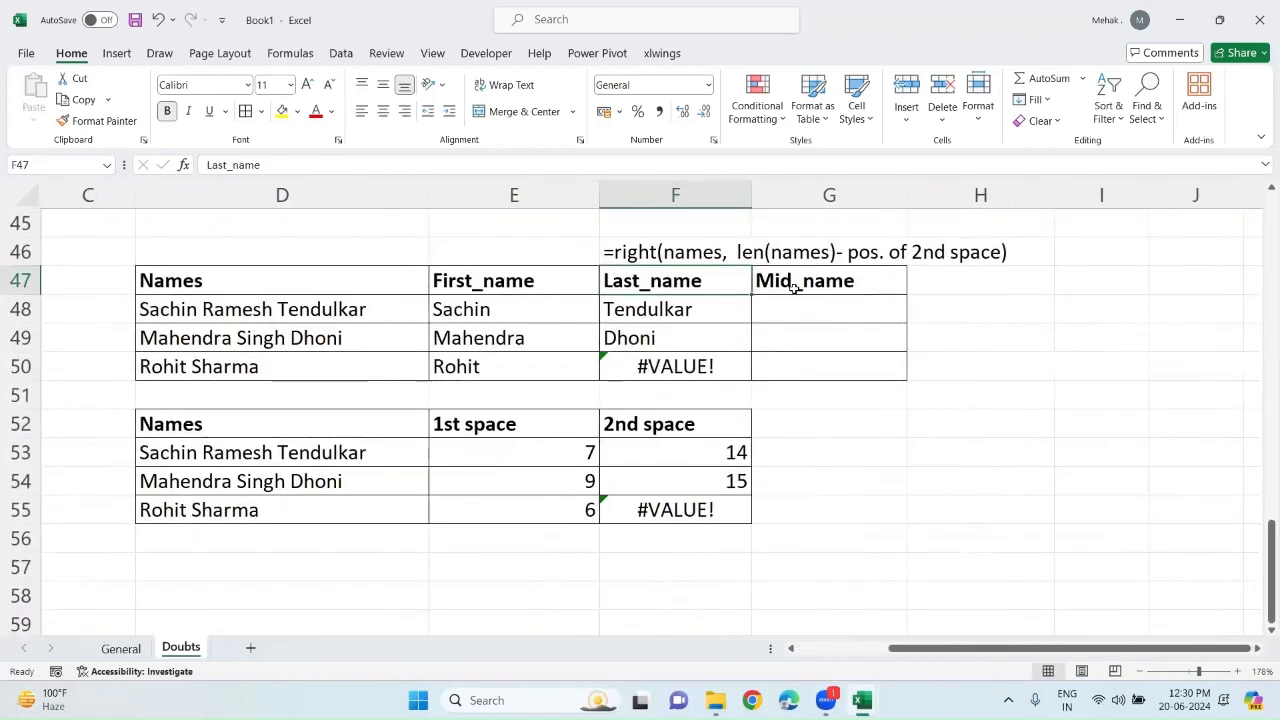
pyautogui.scroll(-1, 792, 288)
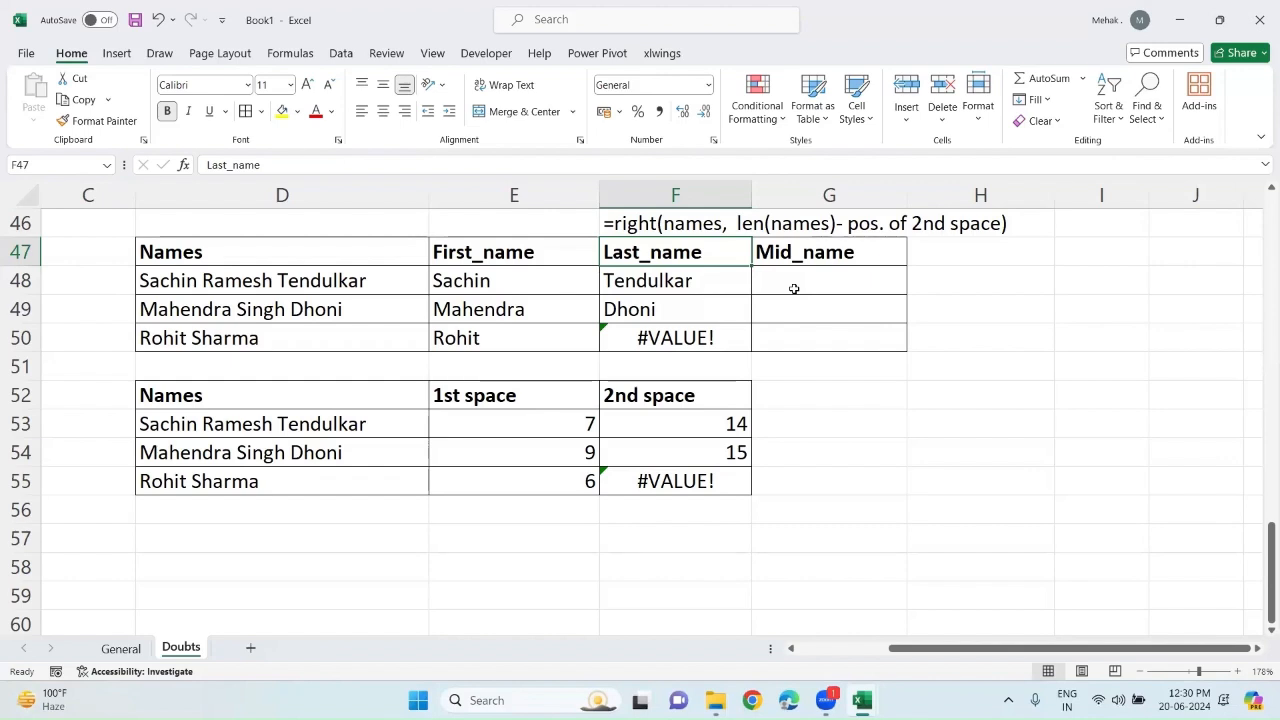
# Start a MID formula in G48 under Mid_name with the column-locked reference $D48 as its text argument.
pyautogui.click(794, 289)
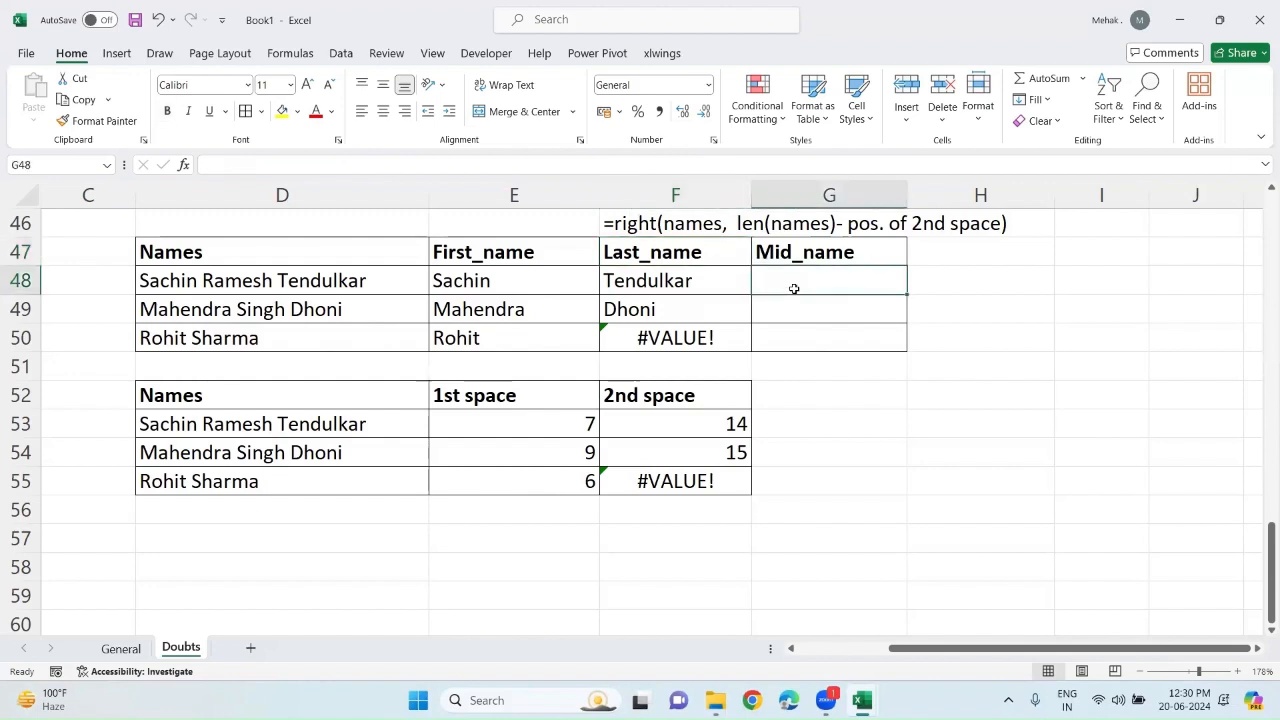
pyautogui.write('=mid')
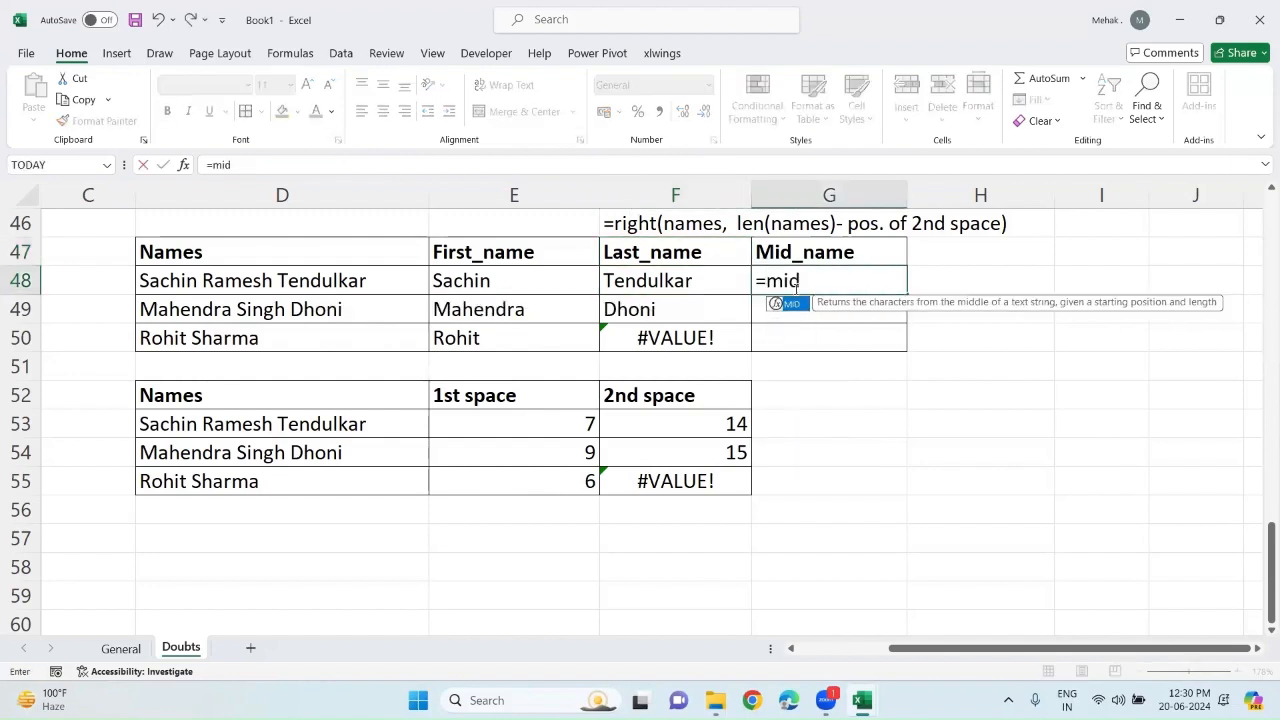
pyautogui.press('Tab')
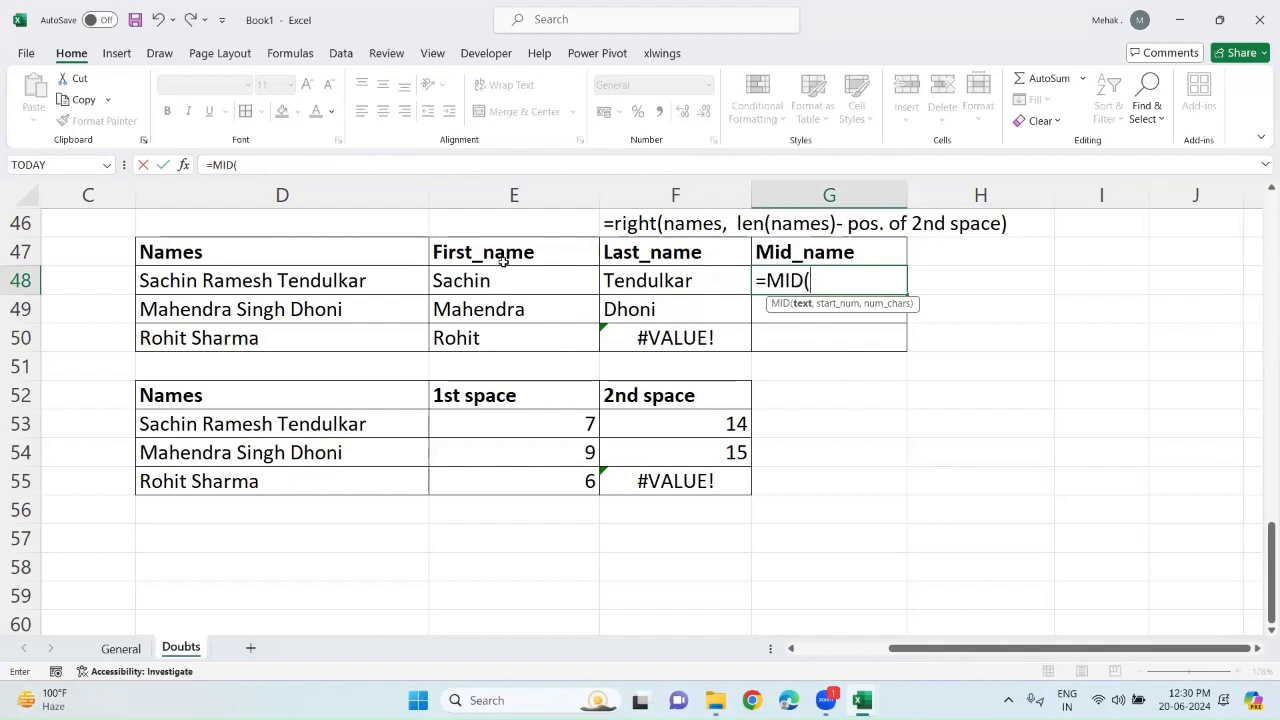
pyautogui.click(325, 283)
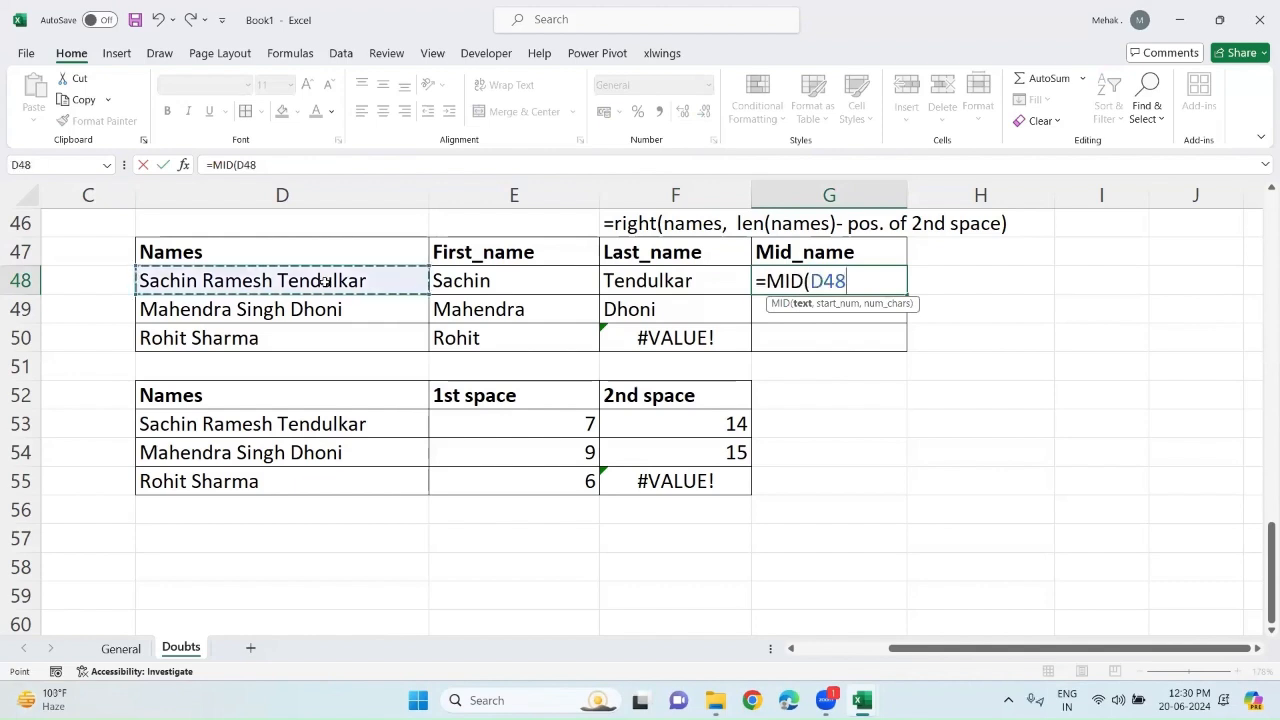
pyautogui.press('F4')
pyautogui.press('F4')
pyautogui.press('F4')
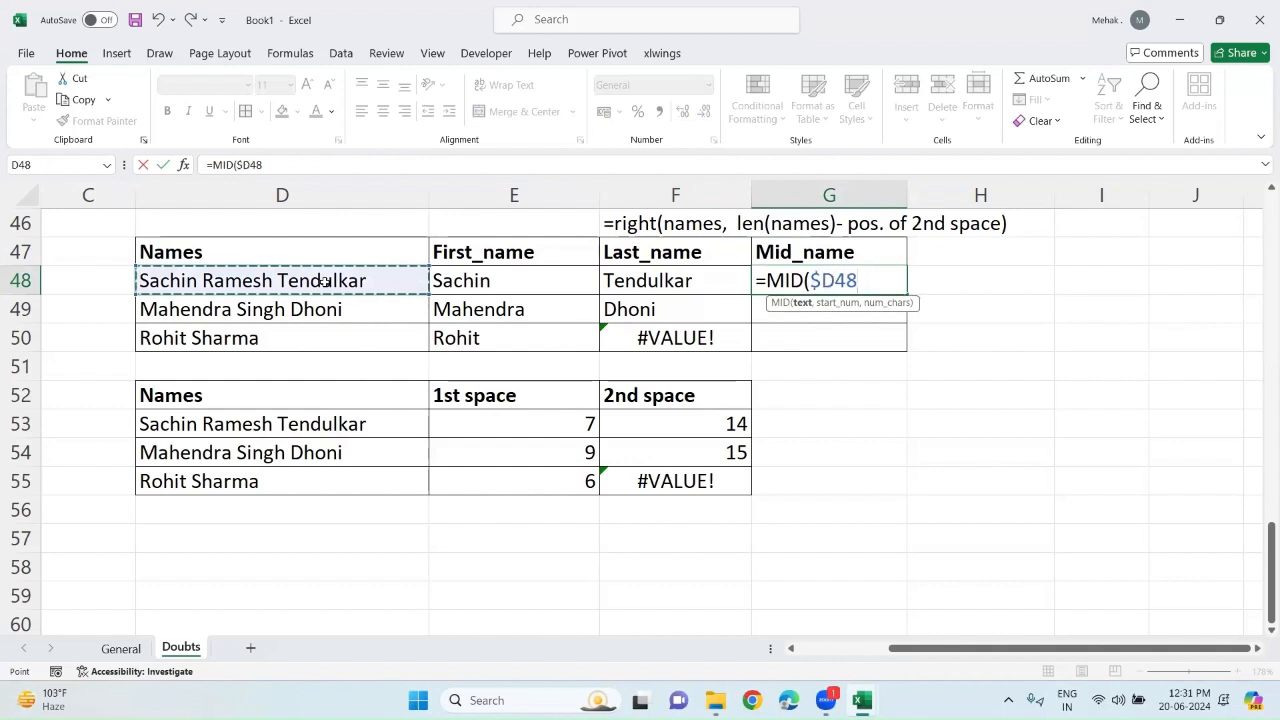
pyautogui.write(',')
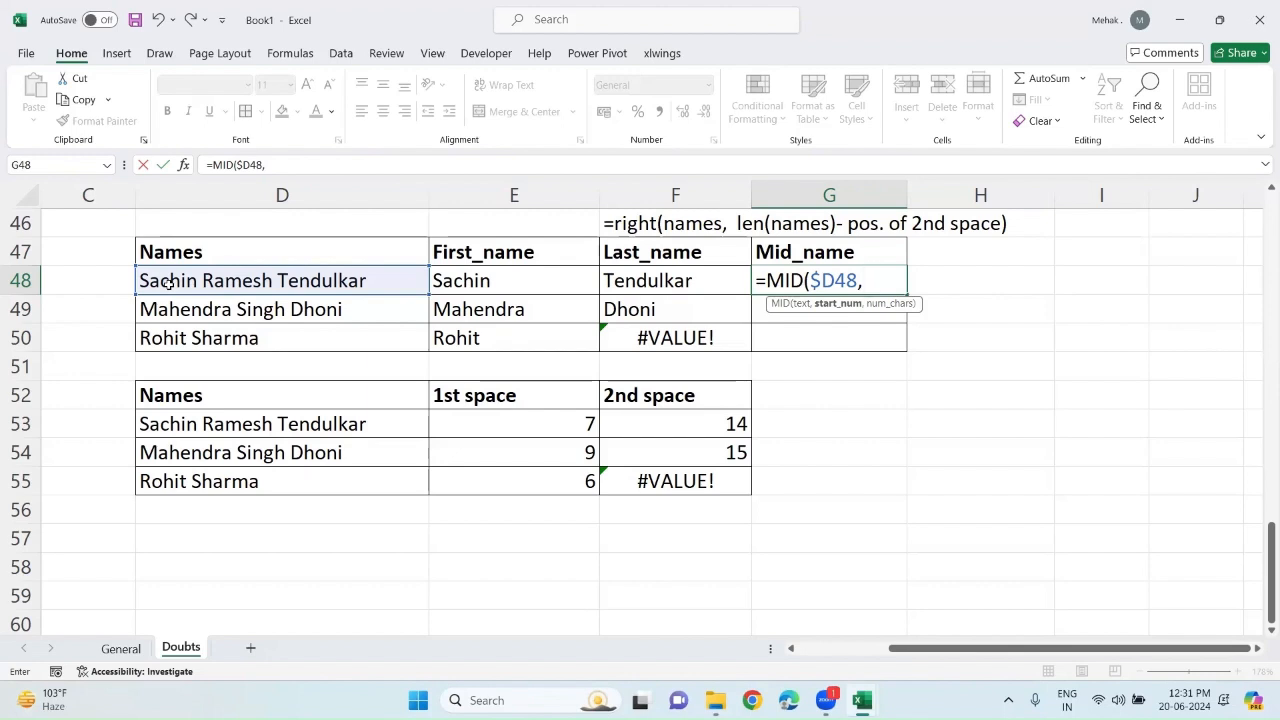
# Set the MID start position in G48 to FIND(" ", $D48)+1, with the column of D48 locked.
pyautogui.write('find')
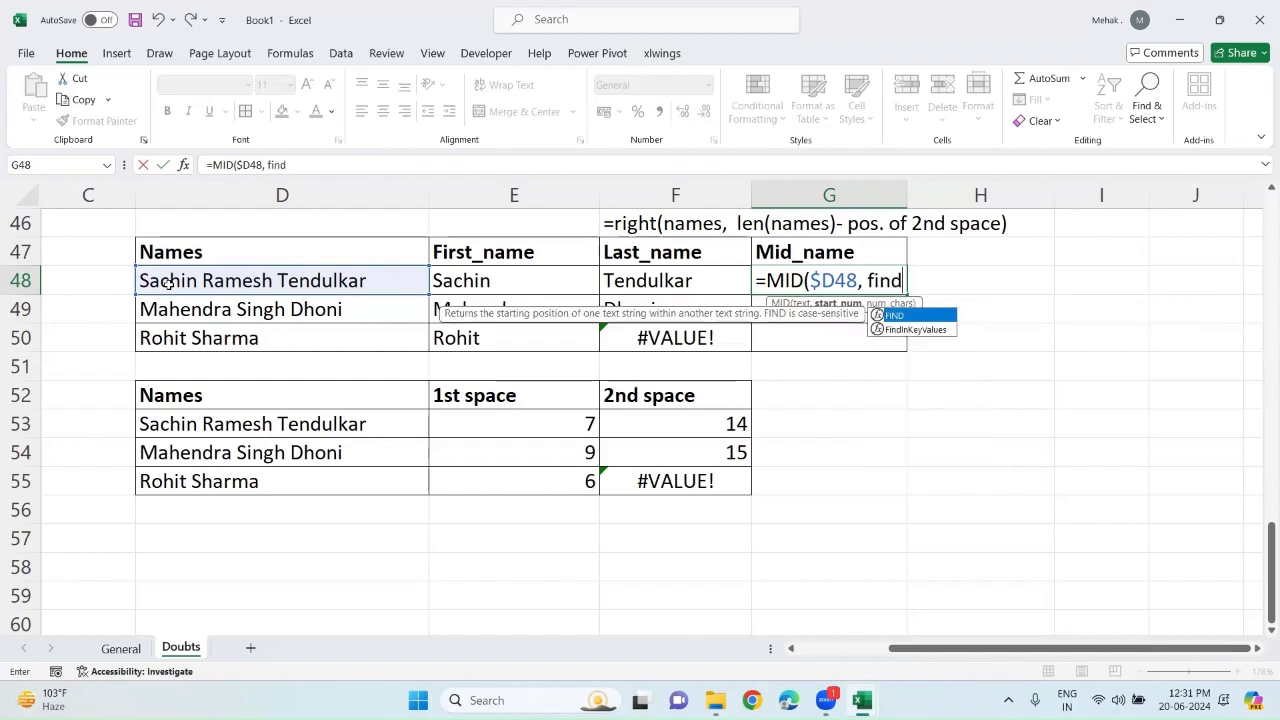
pyautogui.press('Tab')
pyautogui.write('" ",')
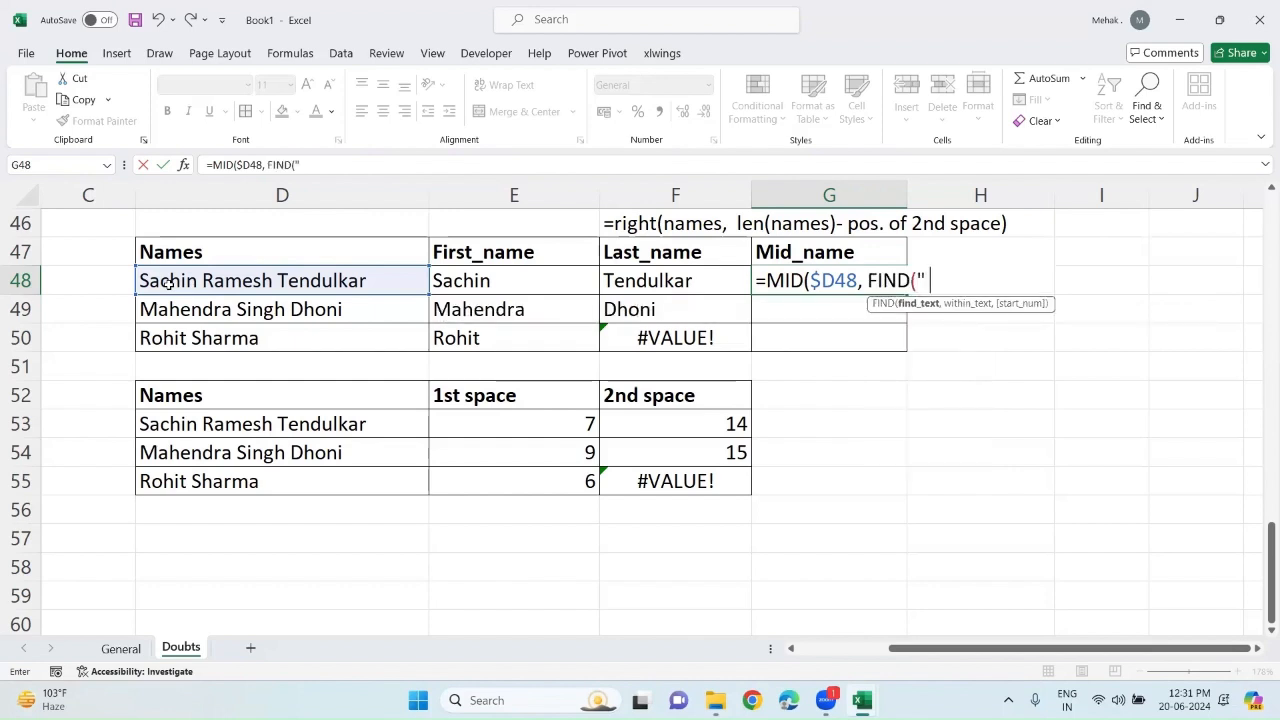
pyautogui.click(320, 282)
pyautogui.press('F4')
pyautogui.press('F4')
pyautogui.press('F4')
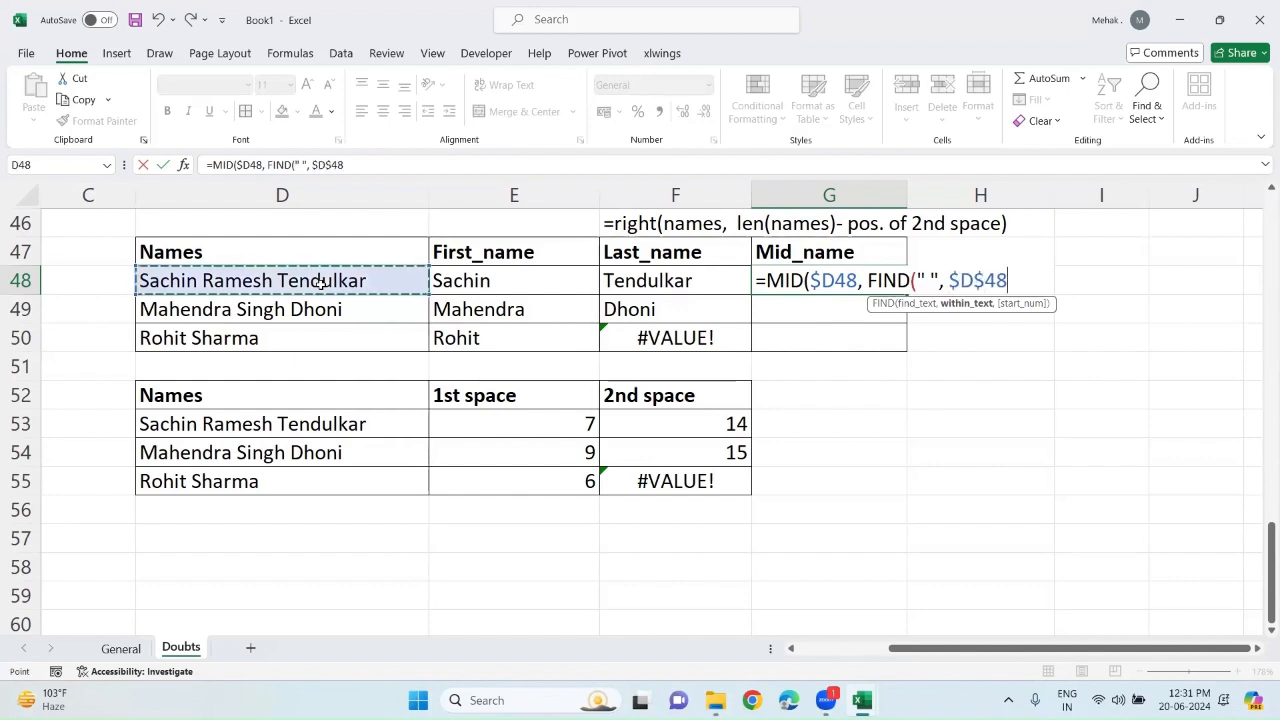
pyautogui.write(')+1')
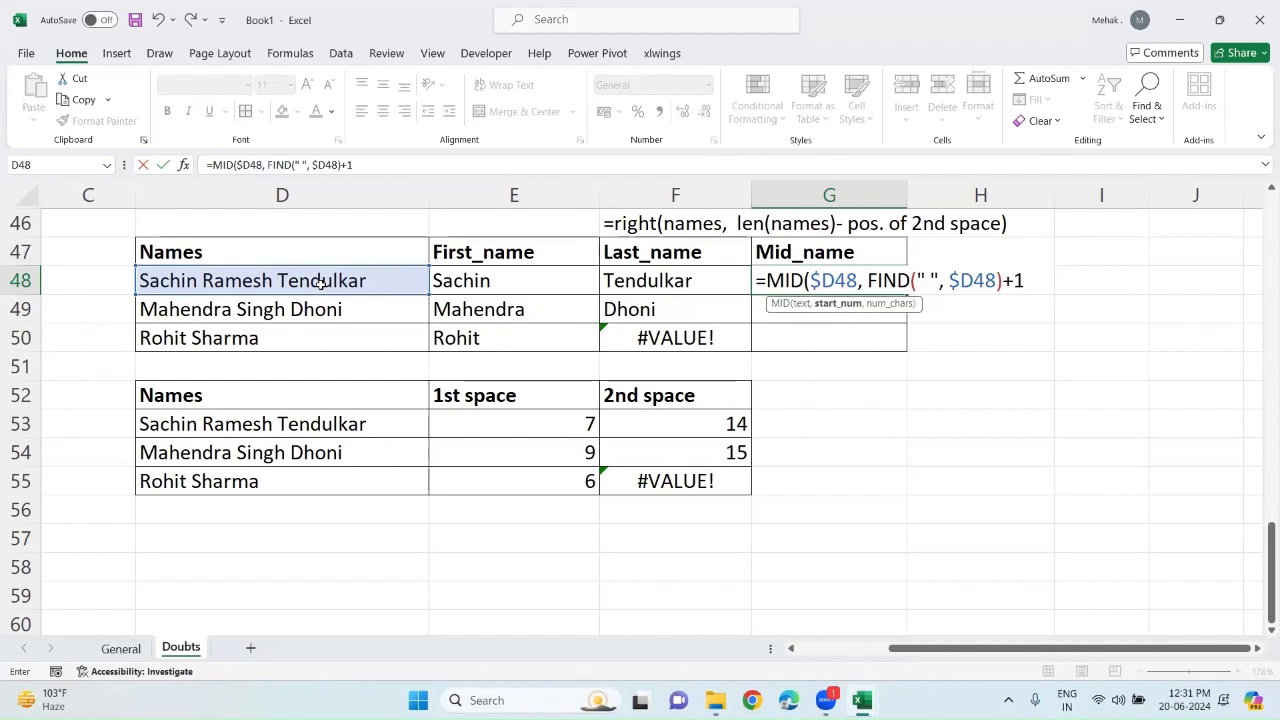
pyautogui.write(',')
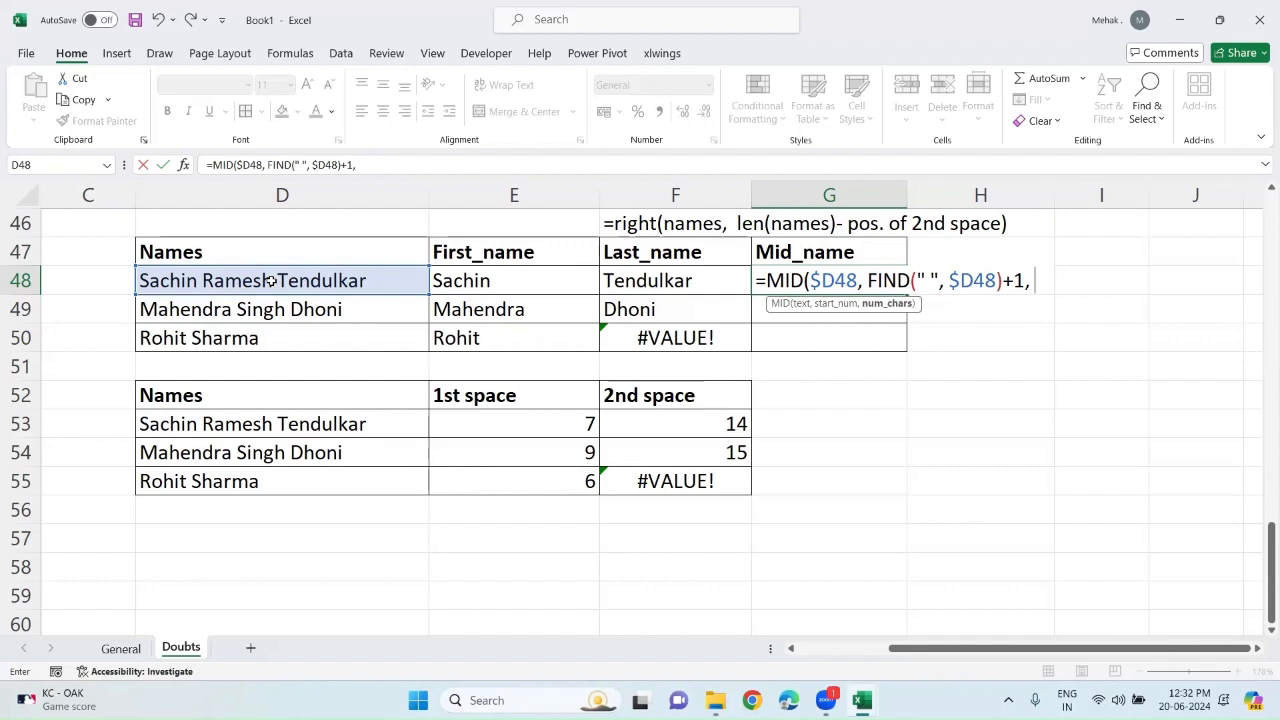
# Complete the MID formula in G48 with LEN(D48)- LEN(E48)- LEN(F48)-2 as the number of characters.
pyautogui.write('LEN(')
pyautogui.click(267, 281)
pyautogui.write(')- LEN(')
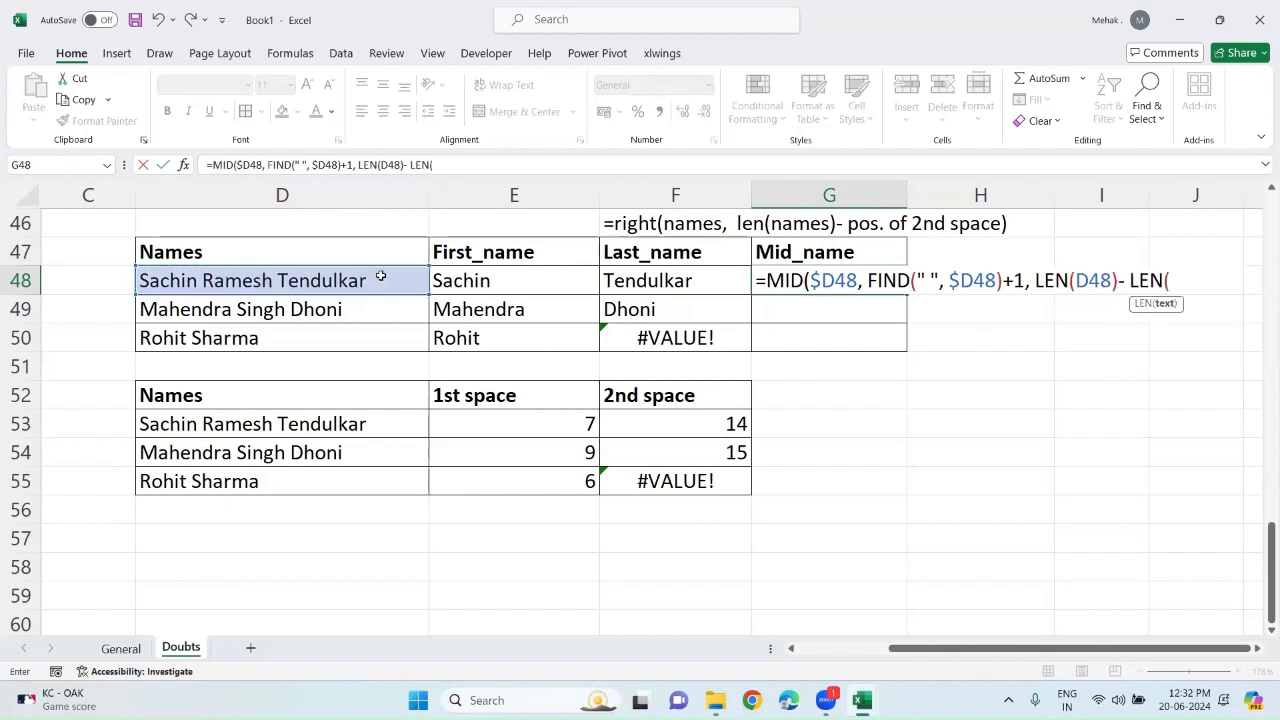
pyautogui.click(466, 281)
pyautogui.write(')-')
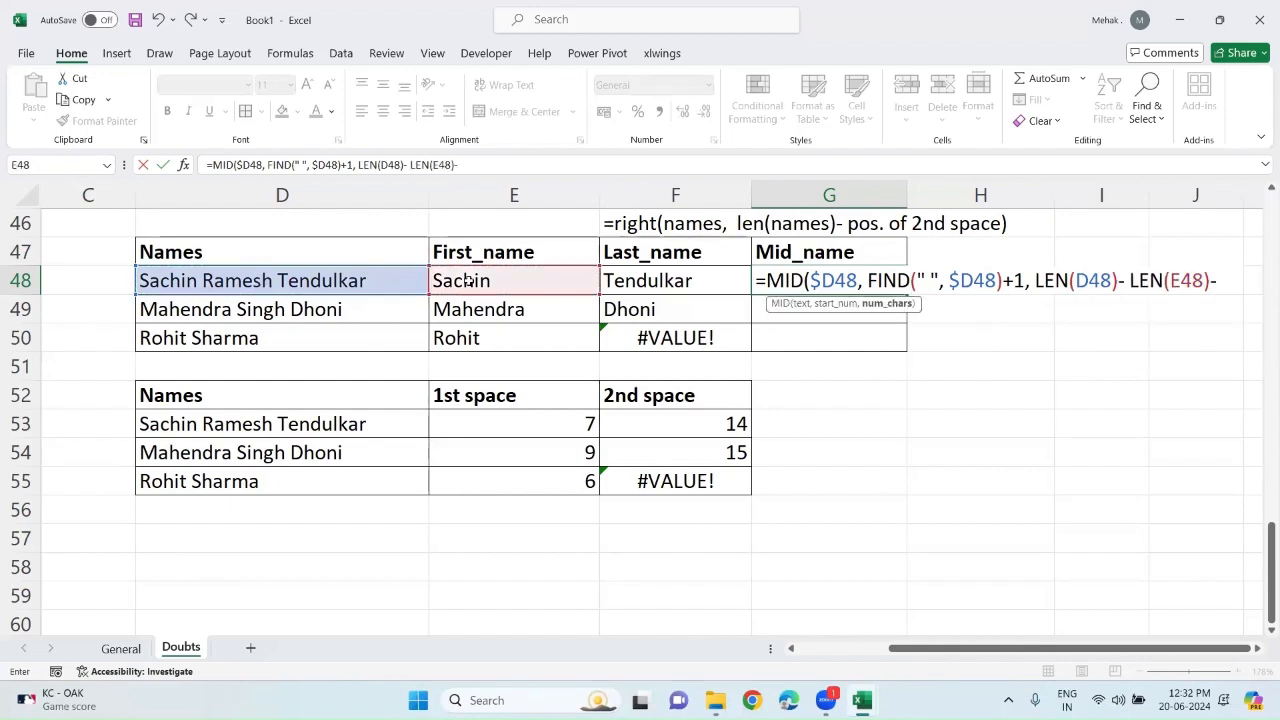
pyautogui.write(' LEN(')
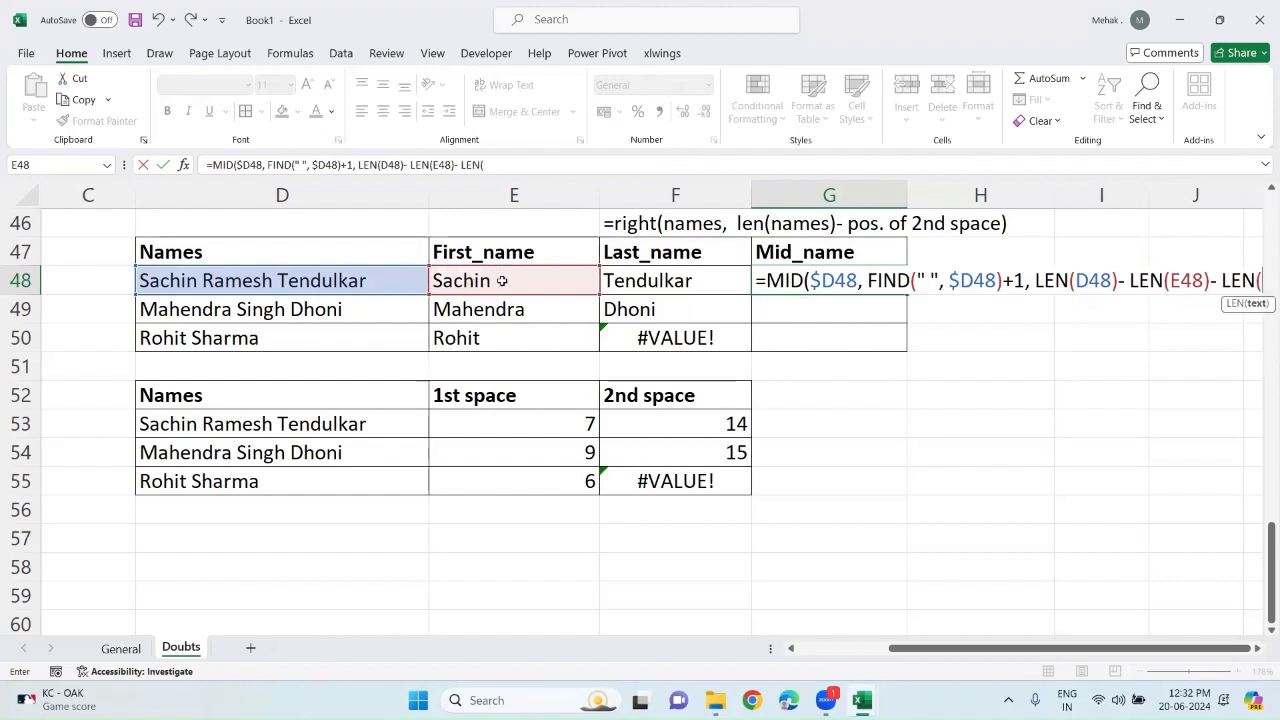
pyautogui.click(622, 279)
pyautogui.write(')-')
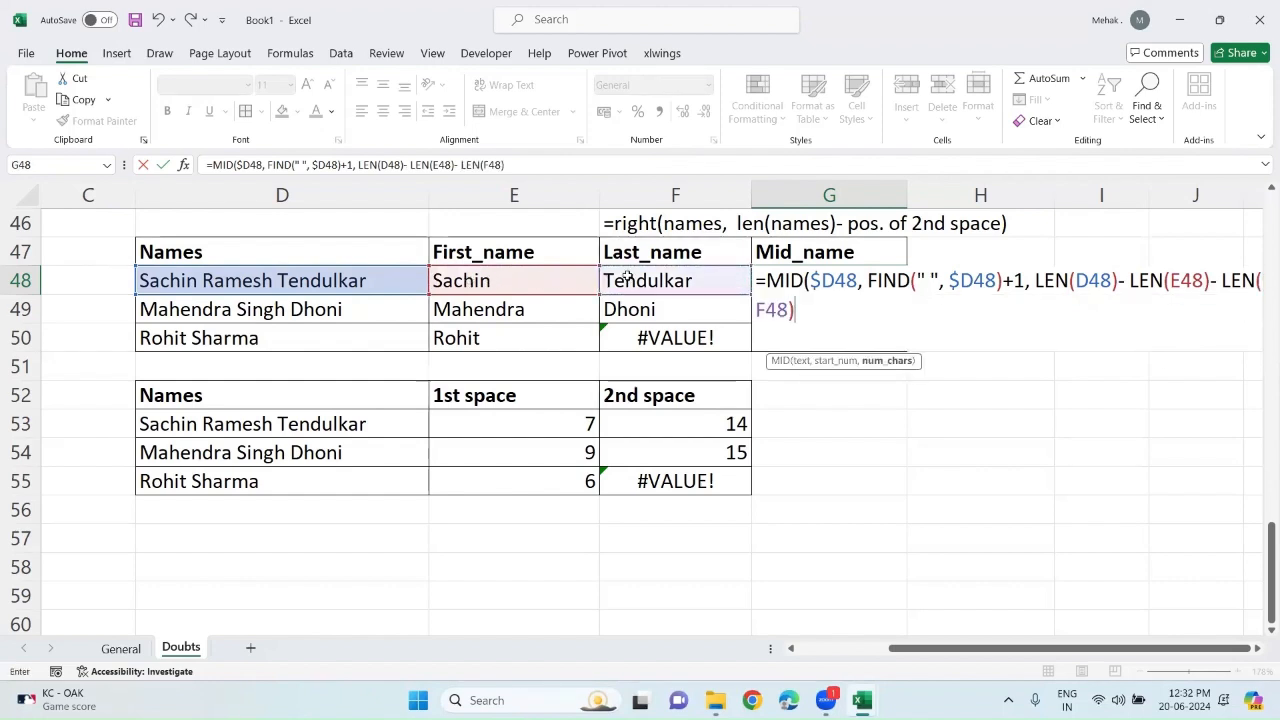
pyautogui.write('2')
pyautogui.write(')')
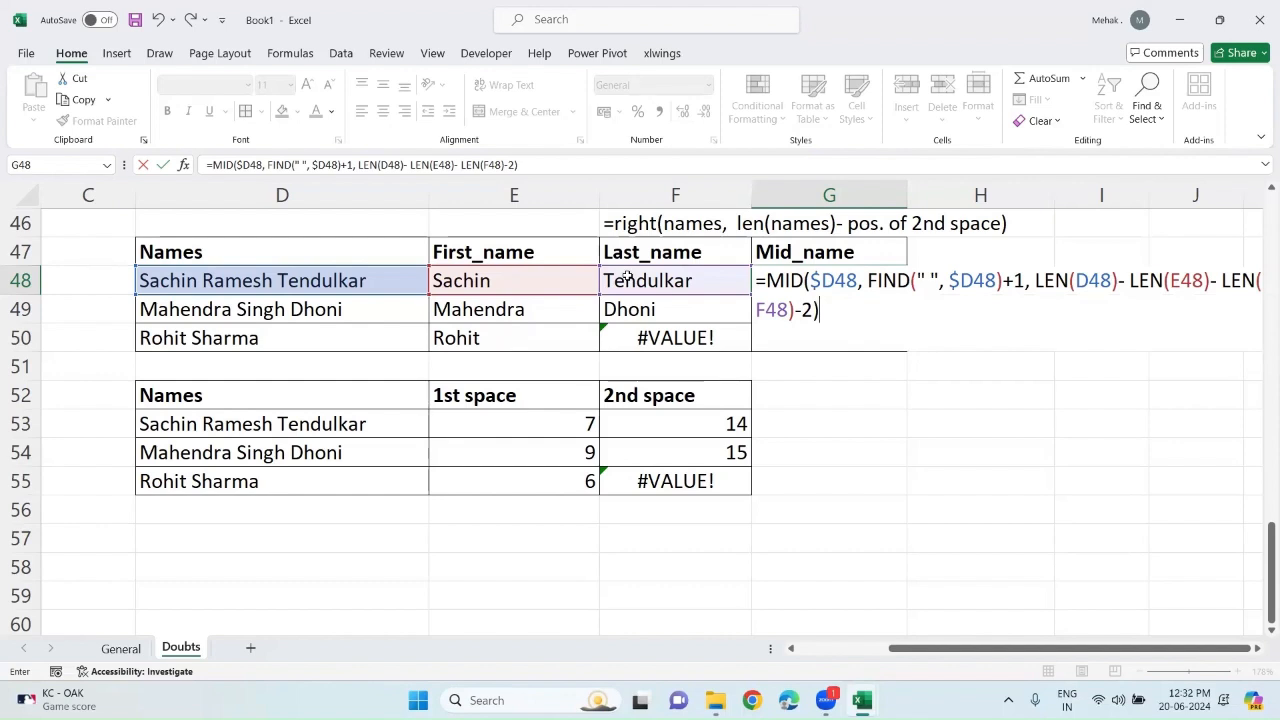
# Annotate the name parts in D48 and the subtraction 23 - 6 - 9 with the screen pen, and clear the markings.
pyautogui.hotkey('alt', 'Tab')
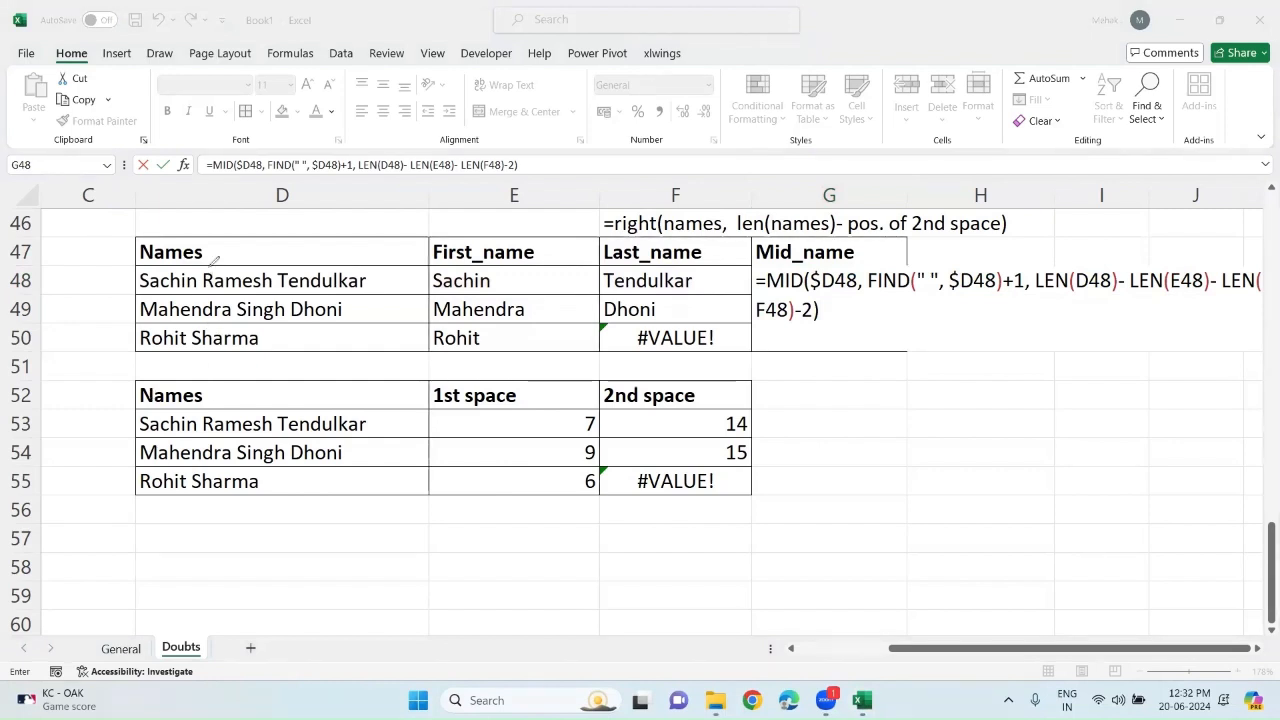
pyautogui.moveTo(214, 222)
pyautogui.mouseDown()
pyautogui.moveTo(208, 265)
pyautogui.moveTo(233, 235)
pyautogui.mouseUp()
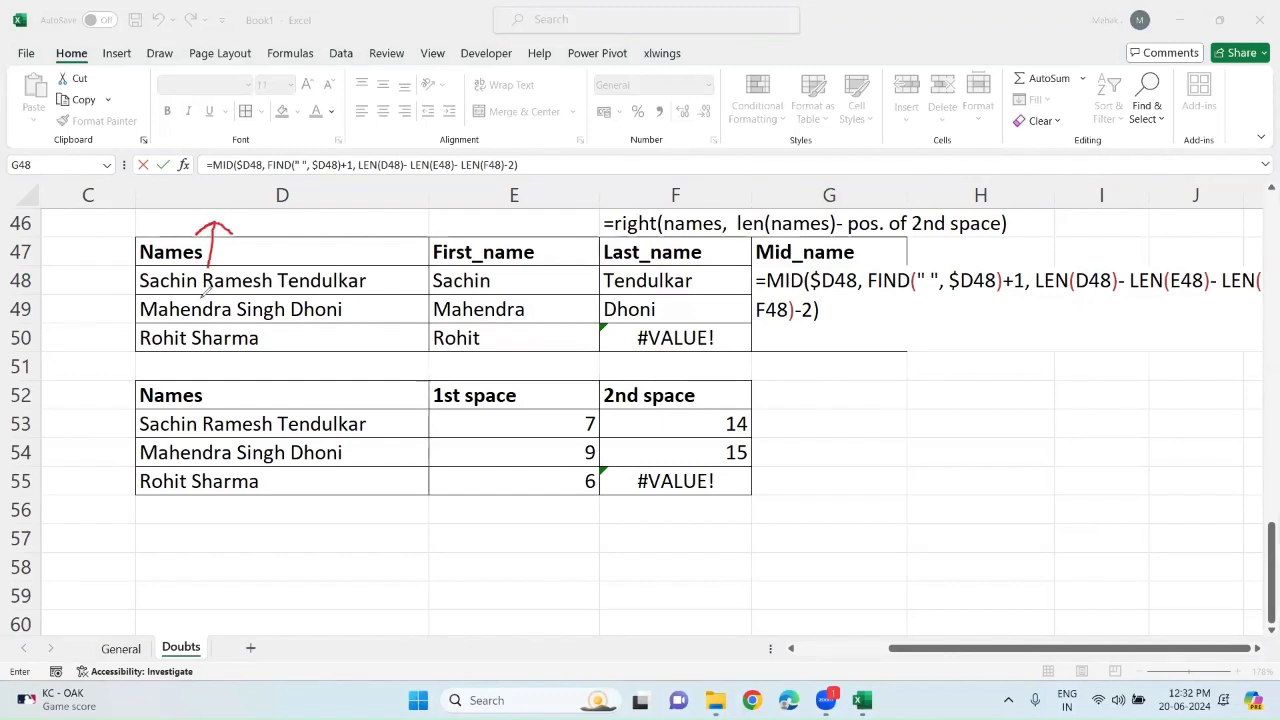
pyautogui.moveTo(200, 297); pyautogui.dragTo(272, 288)
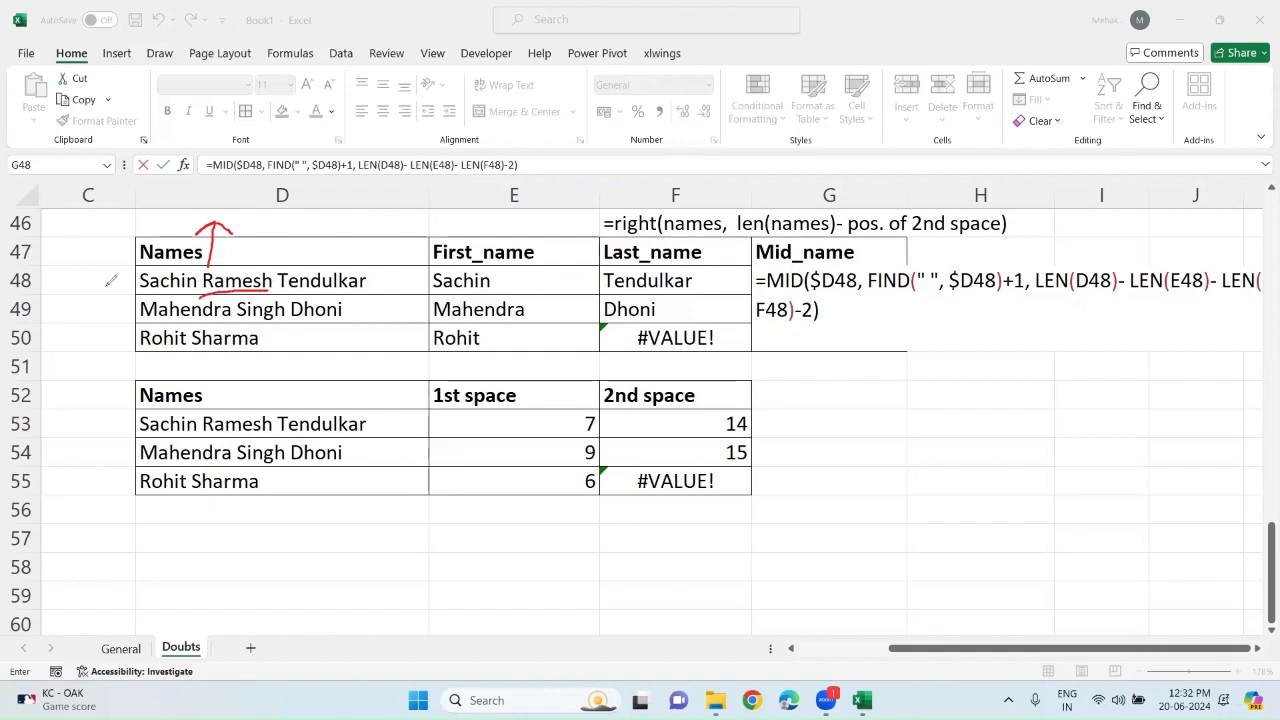
pyautogui.moveTo(105, 287); pyautogui.dragTo(128, 257)
pyautogui.moveTo(312, 120)
pyautogui.mouseDown()
pyautogui.moveTo(311, 142)
pyautogui.moveTo(357, 172)
pyautogui.mouseUp()
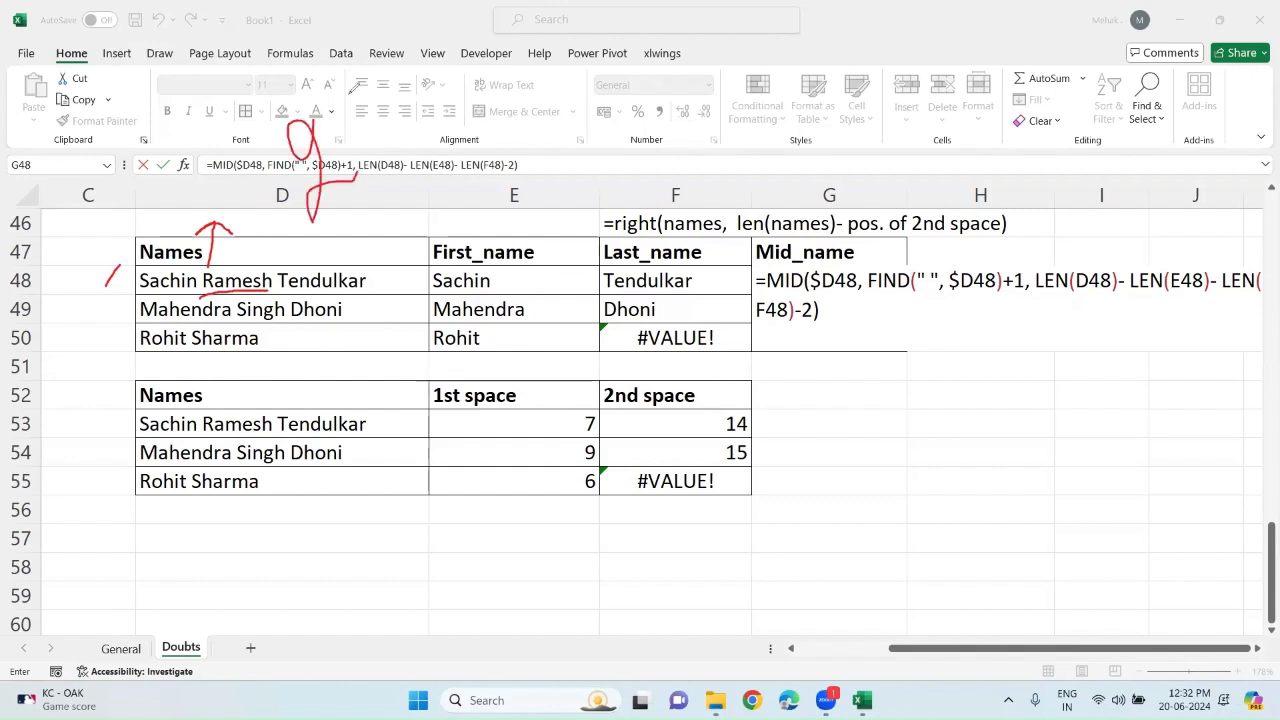
pyautogui.moveTo(350, 92)
pyautogui.mouseDown()
pyautogui.moveTo(372, 90)
pyautogui.moveTo(375, 152)
pyautogui.mouseUp()
pyautogui.moveTo(405, 116); pyautogui.dragTo(490, 93)
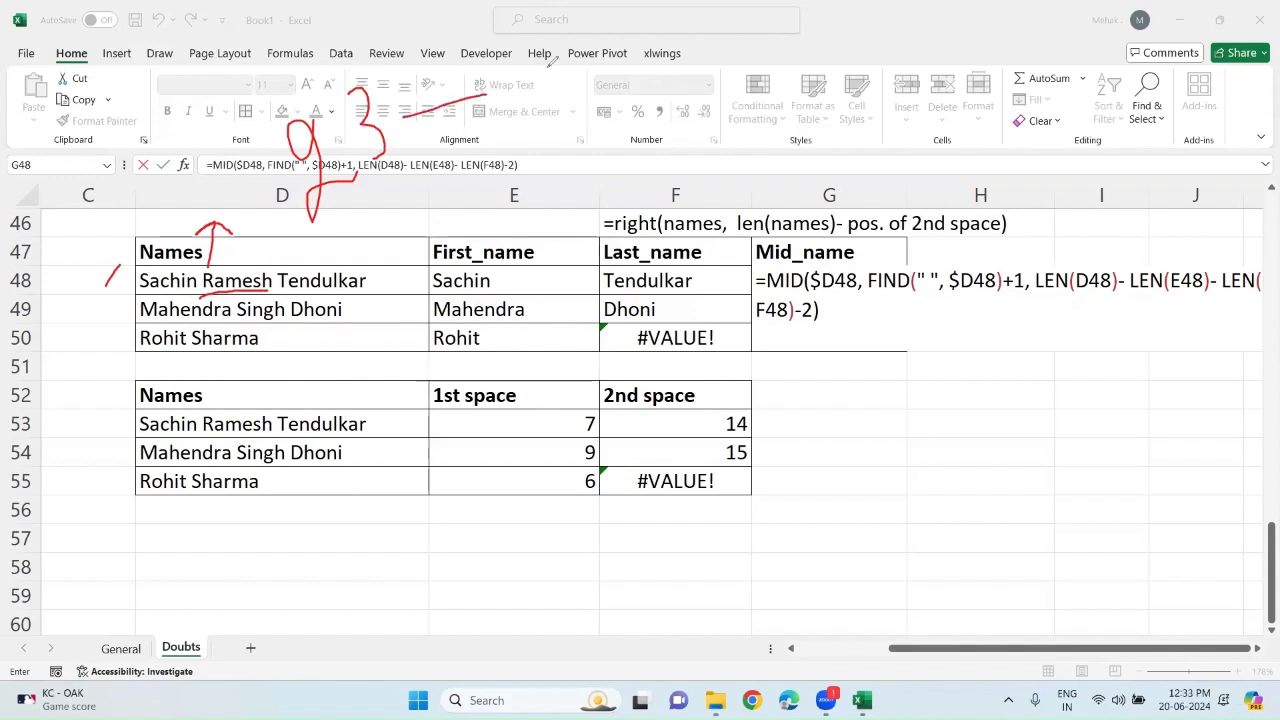
pyautogui.moveTo(549, 62)
pyautogui.mouseDown()
pyautogui.moveTo(508, 122)
pyautogui.moveTo(632, 109)
pyautogui.mouseUp()
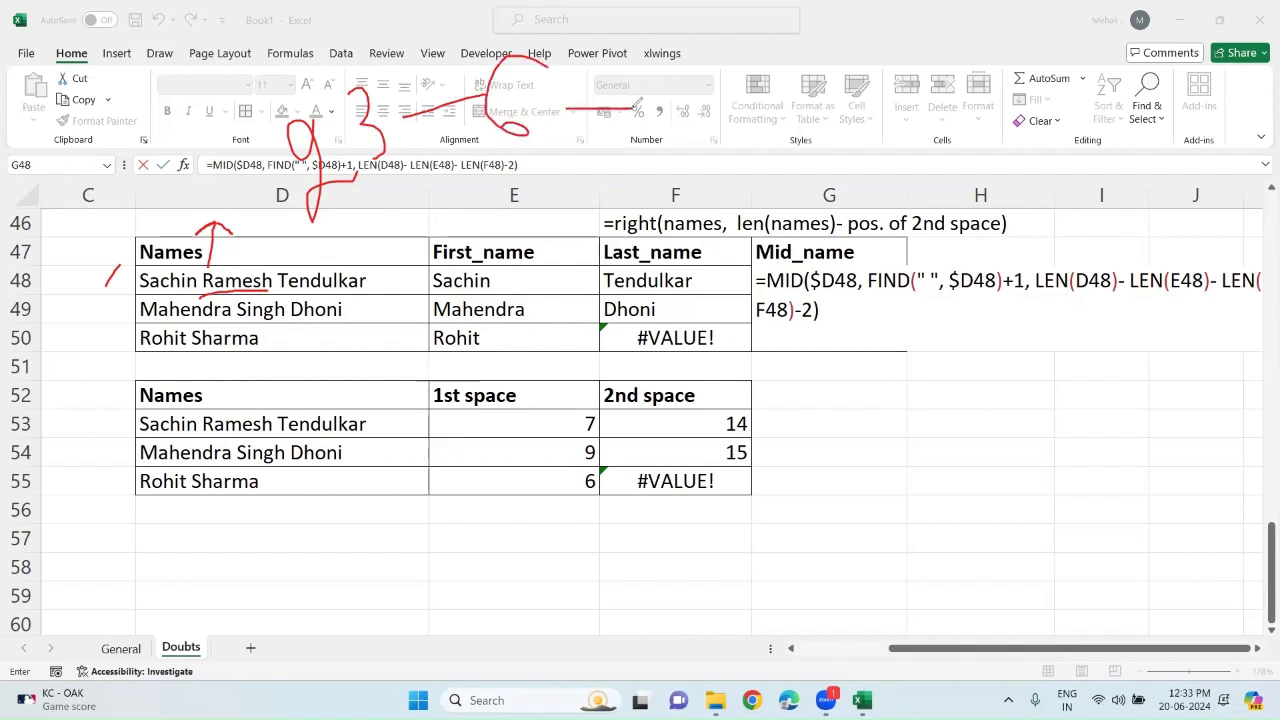
pyautogui.moveTo(684, 78)
pyautogui.mouseDown()
pyautogui.moveTo(658, 100)
pyautogui.moveTo(684, 88)
pyautogui.moveTo(688, 133)
pyautogui.mouseUp()
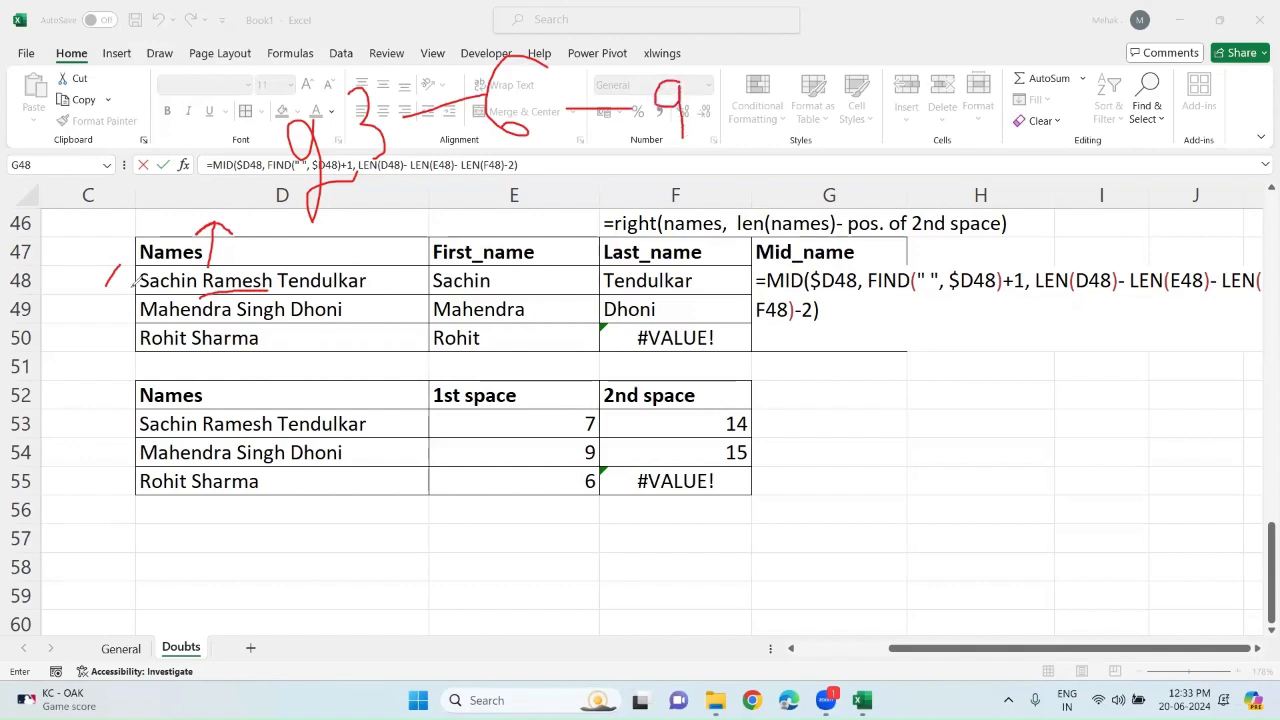
pyautogui.moveTo(140, 283); pyautogui.dragTo(203, 279)
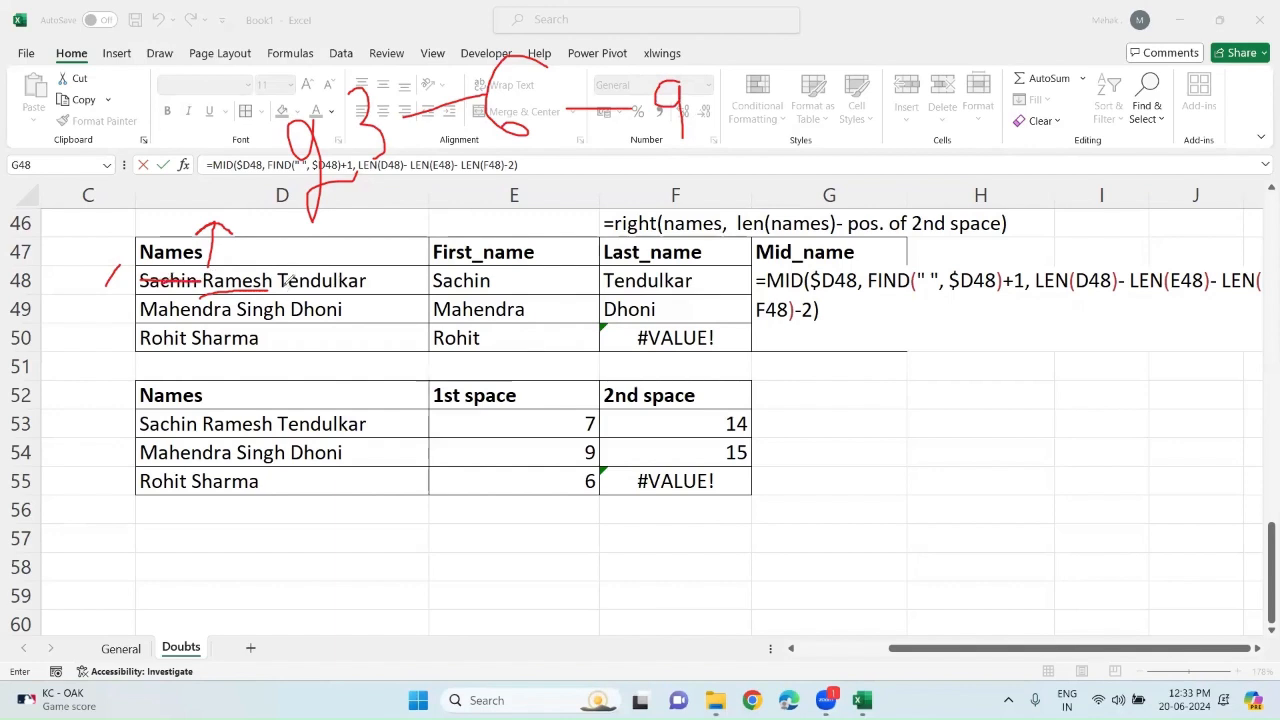
pyautogui.moveTo(283, 288); pyautogui.dragTo(368, 282)
pyautogui.click(6, 265)
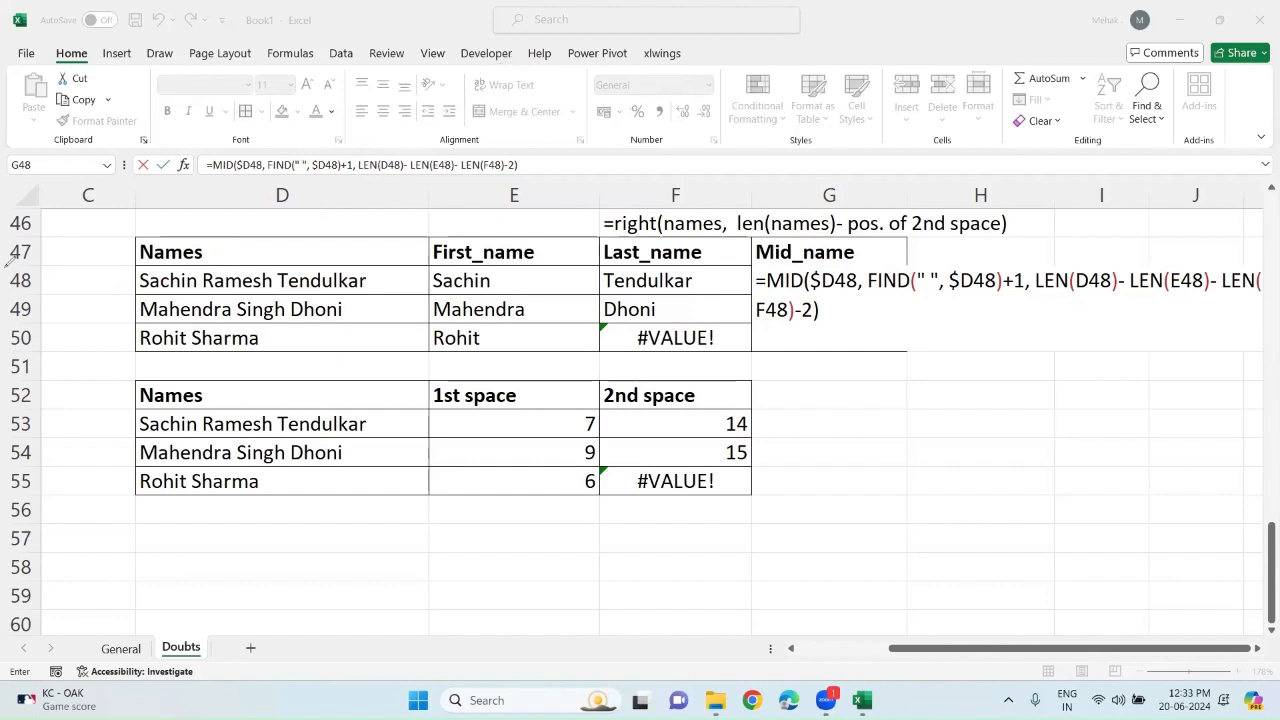
# Commit the middle-name formula in G48 and fill it down through G50.
pyautogui.click(825, 309)
pyautogui.click(800, 281)
pyautogui.hotkey('shift', 'Down')
pyautogui.hotkey('shift', 'Down')
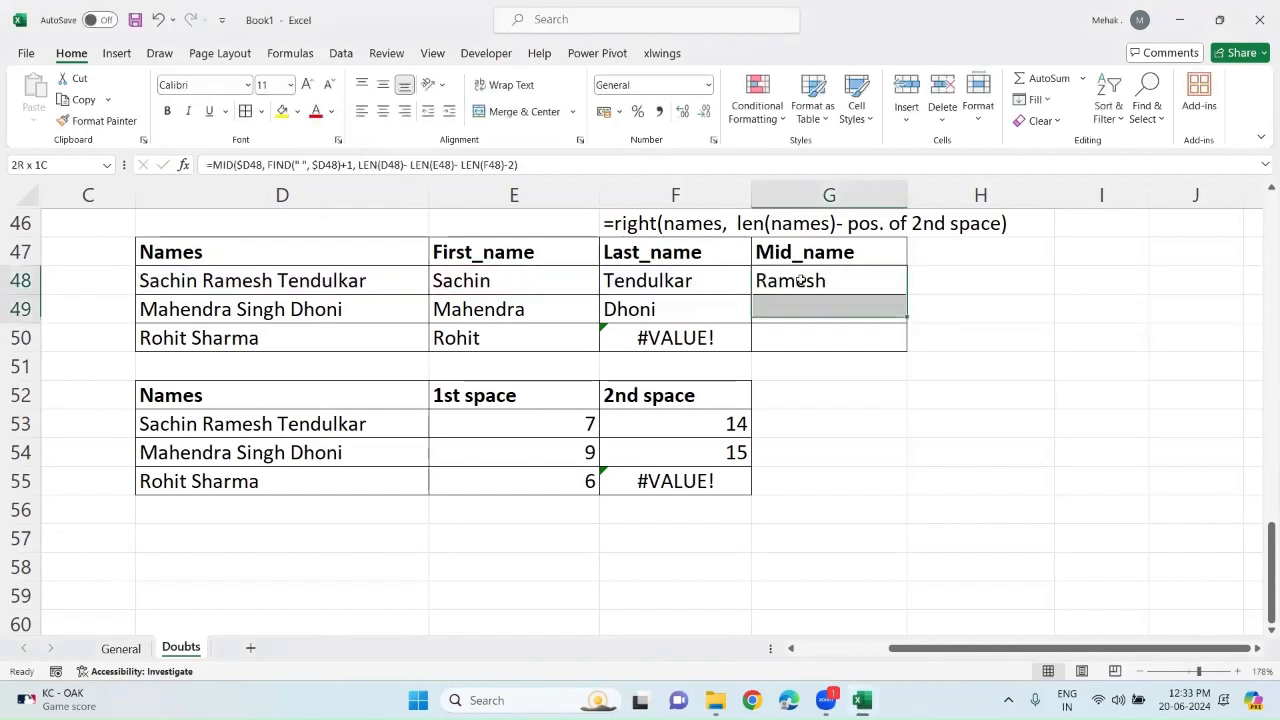
pyautogui.hotkey('ctrl', 'd')
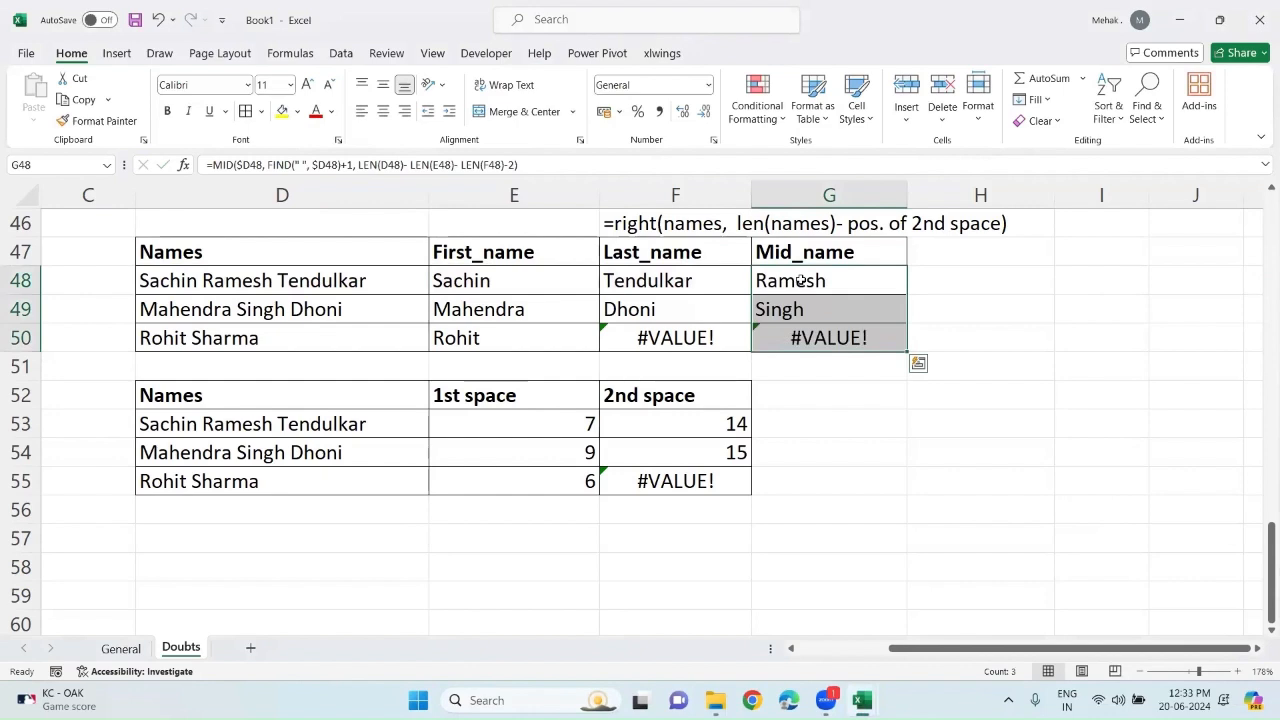
# Examine the formulas in G50 and F50, including the LEN($D50) part of the last-name formula, and leave F50 without saving edits.
pyautogui.click(778, 338)
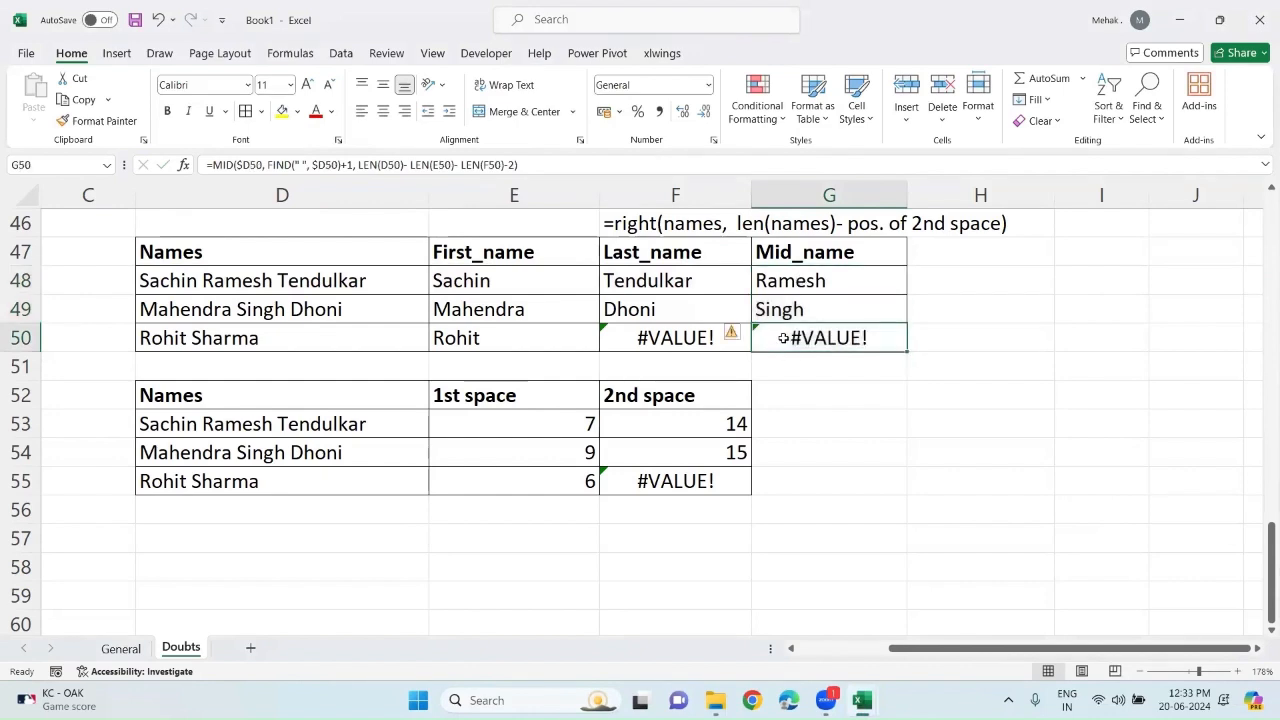
pyautogui.doubleClick(690, 338)
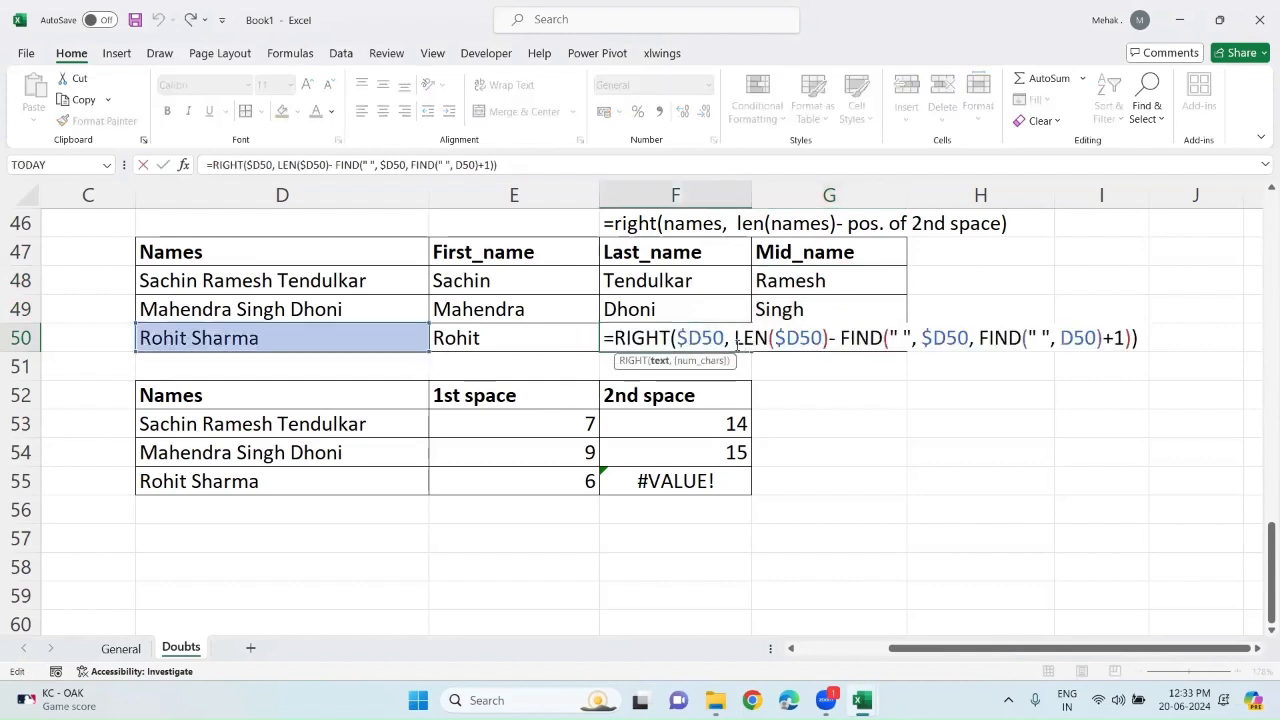
pyautogui.moveTo(735, 338); pyautogui.dragTo(830, 338)
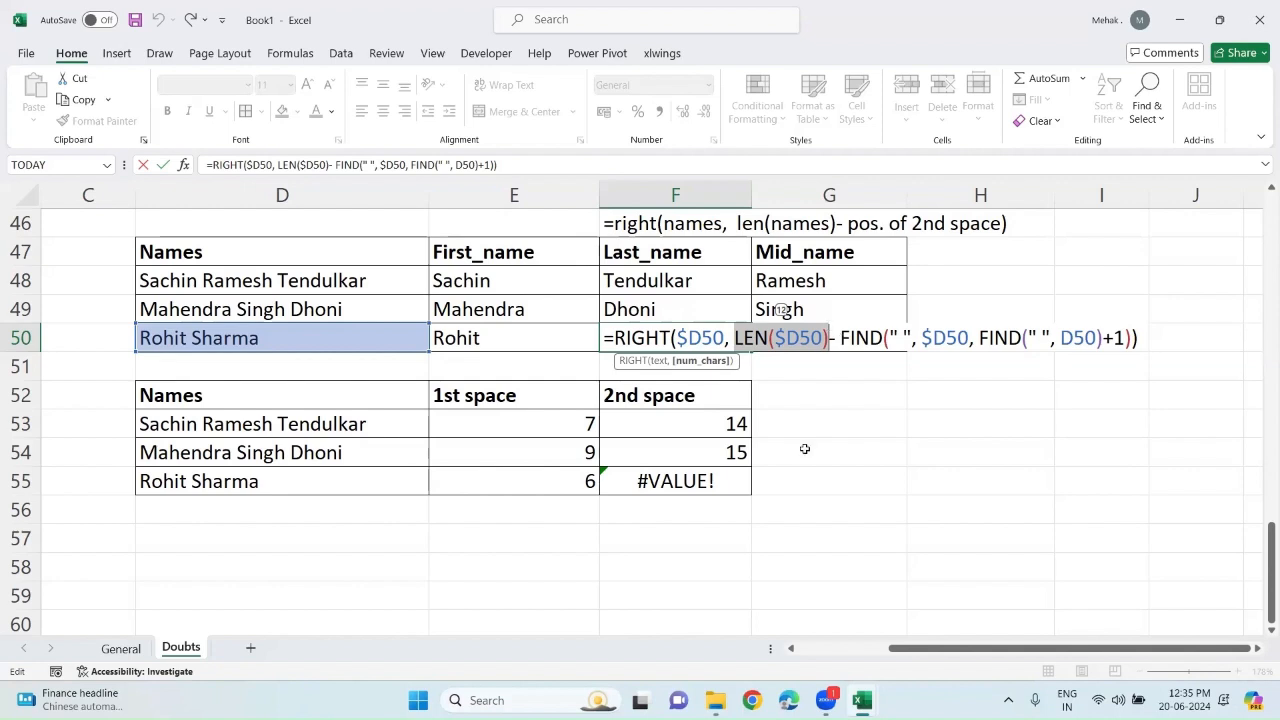
pyautogui.click(524, 397)
pyautogui.hotkey('shift', 'Down')
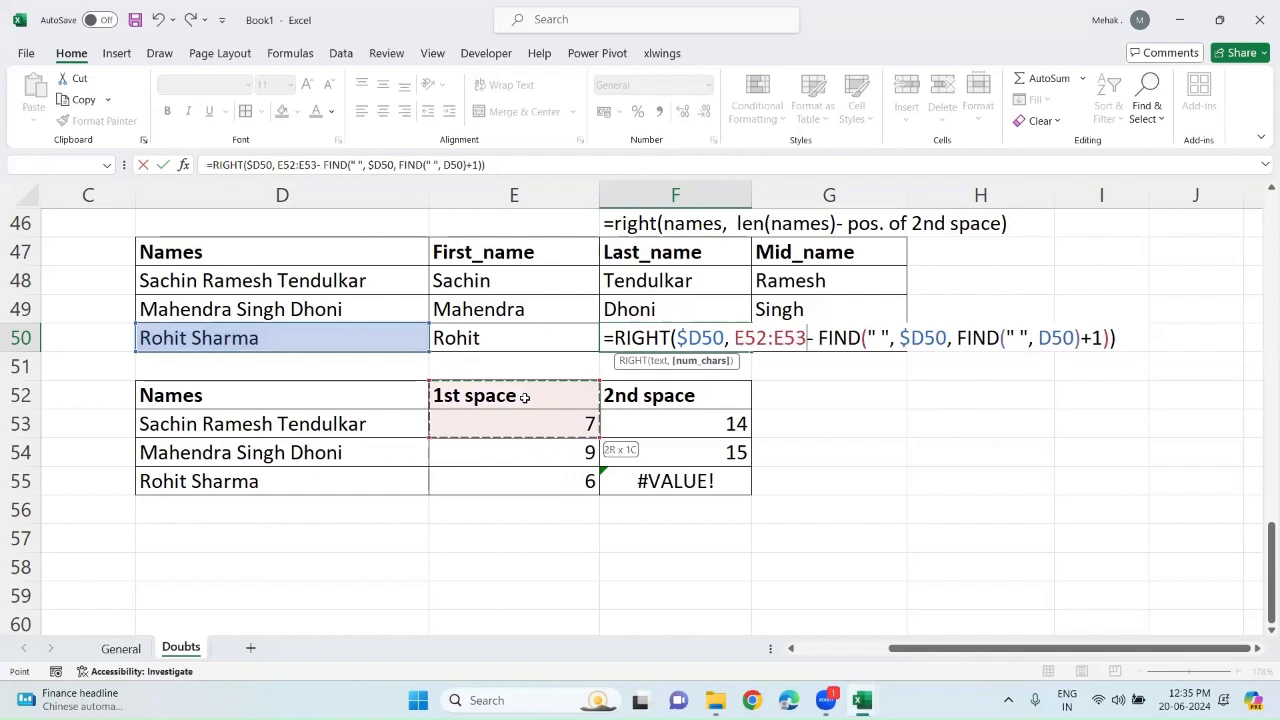
pyautogui.press('Escape')
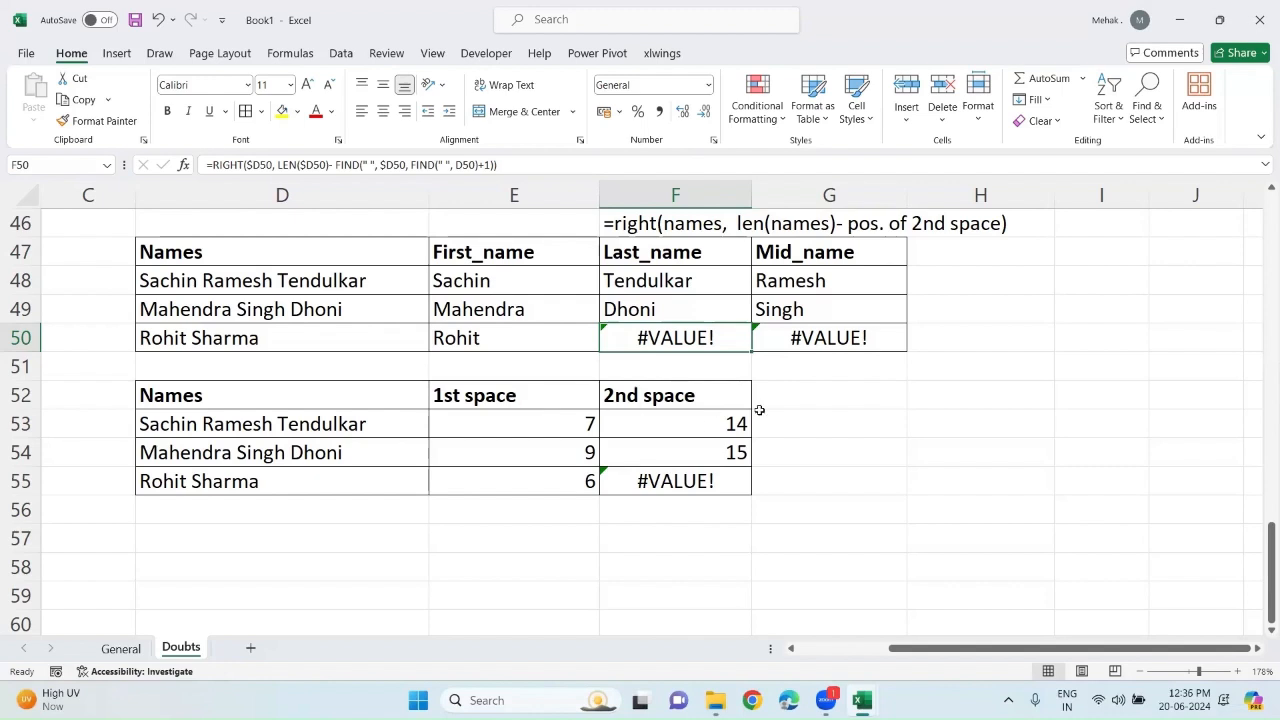
# Review the 1st space and 2nd space headings in E52:F52, and open the middle-name formula in G48 for inspection.
pyautogui.click(513, 395)
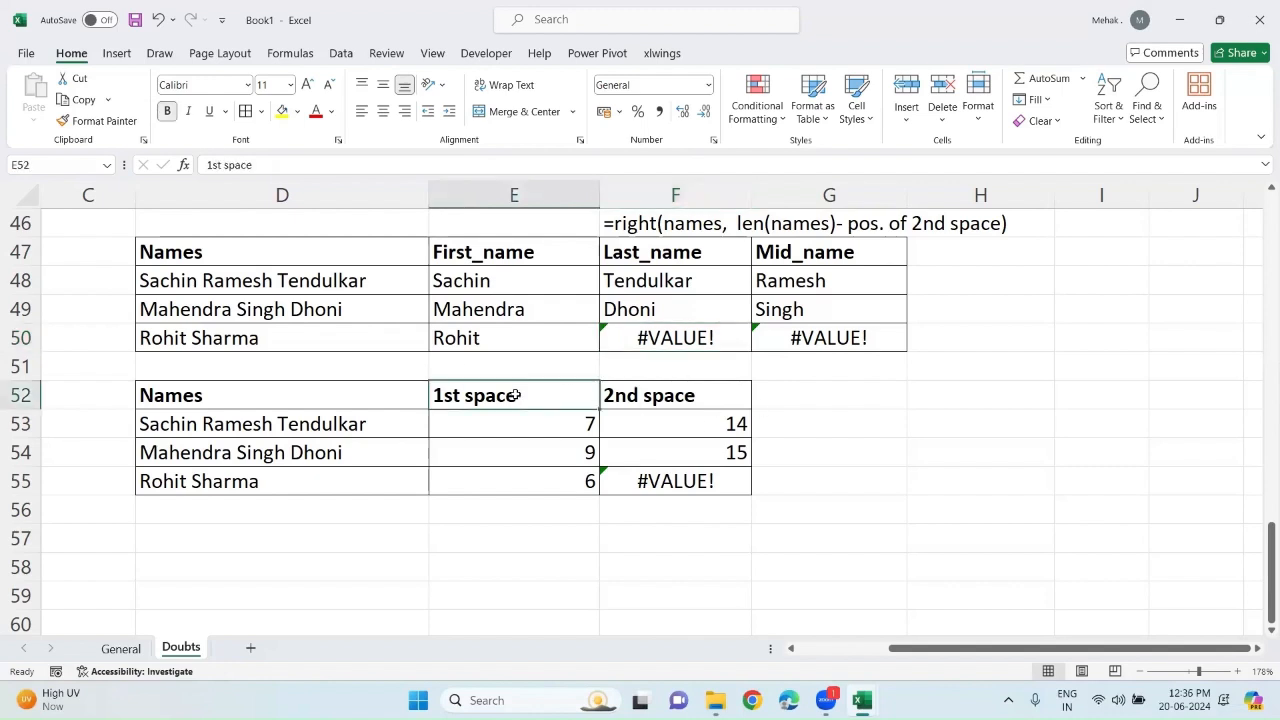
pyautogui.hotkey('shift', 'Right')
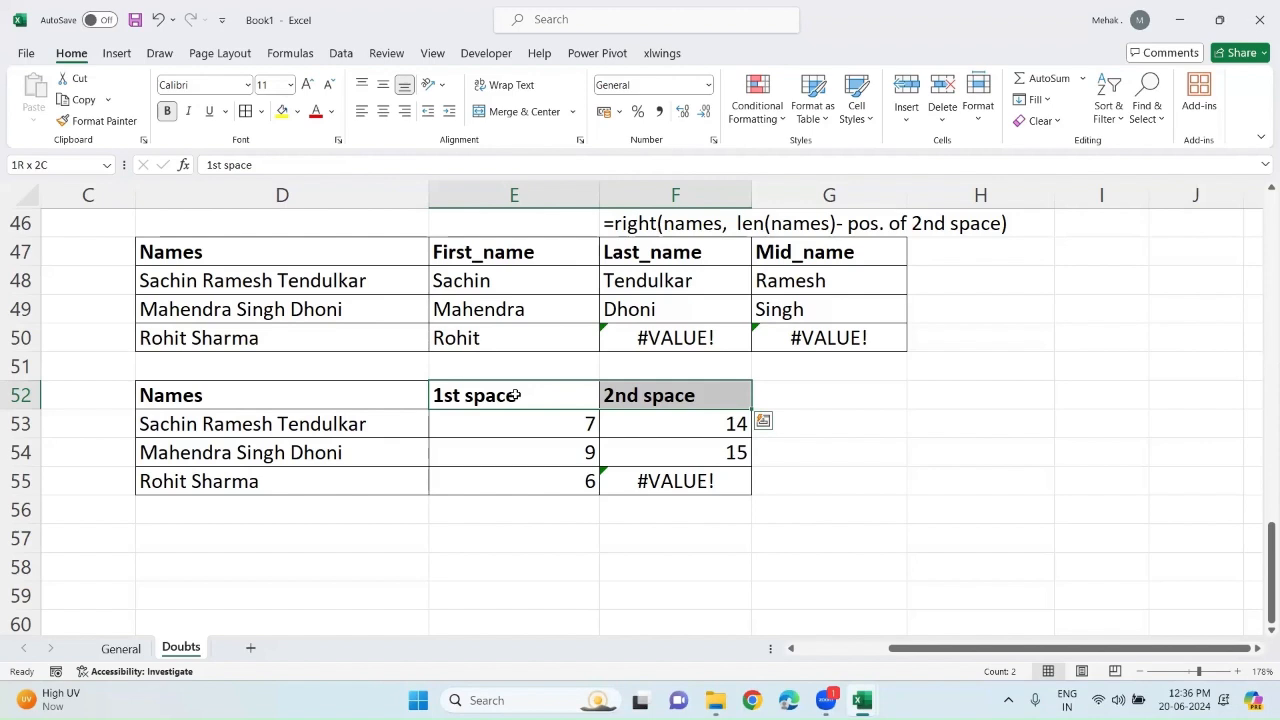
pyautogui.click(785, 254)
pyautogui.click(787, 281)
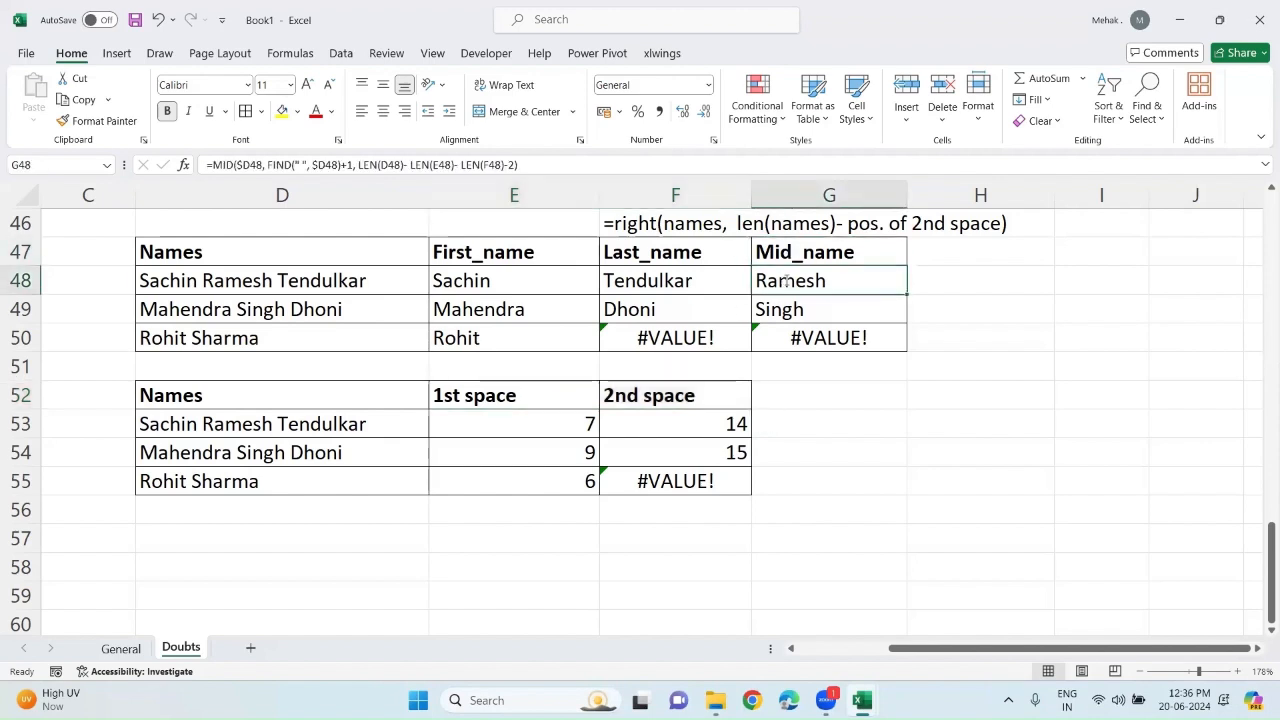
pyautogui.doubleClick(787, 281)
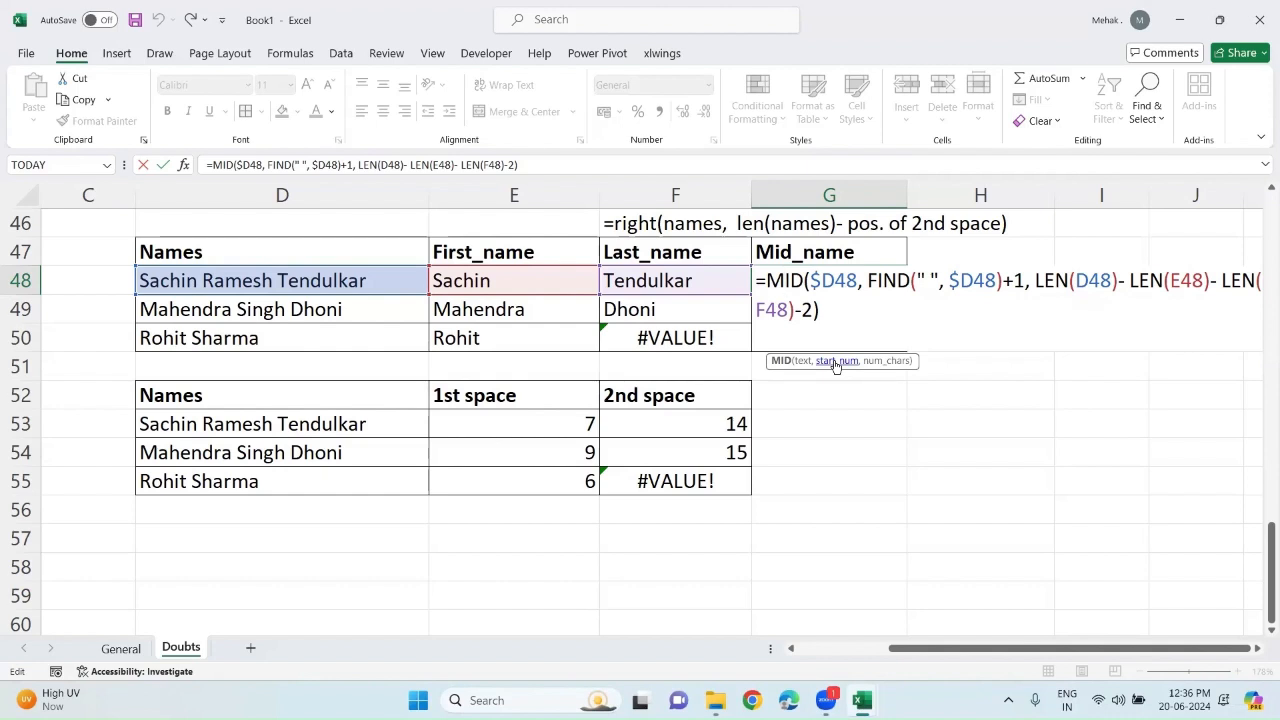
# Mark the $D48 and FIND(" ", $D48)+1 arguments of G48's MID formula and the name parts in D48 with the screen pen.
pyautogui.click(979, 89)
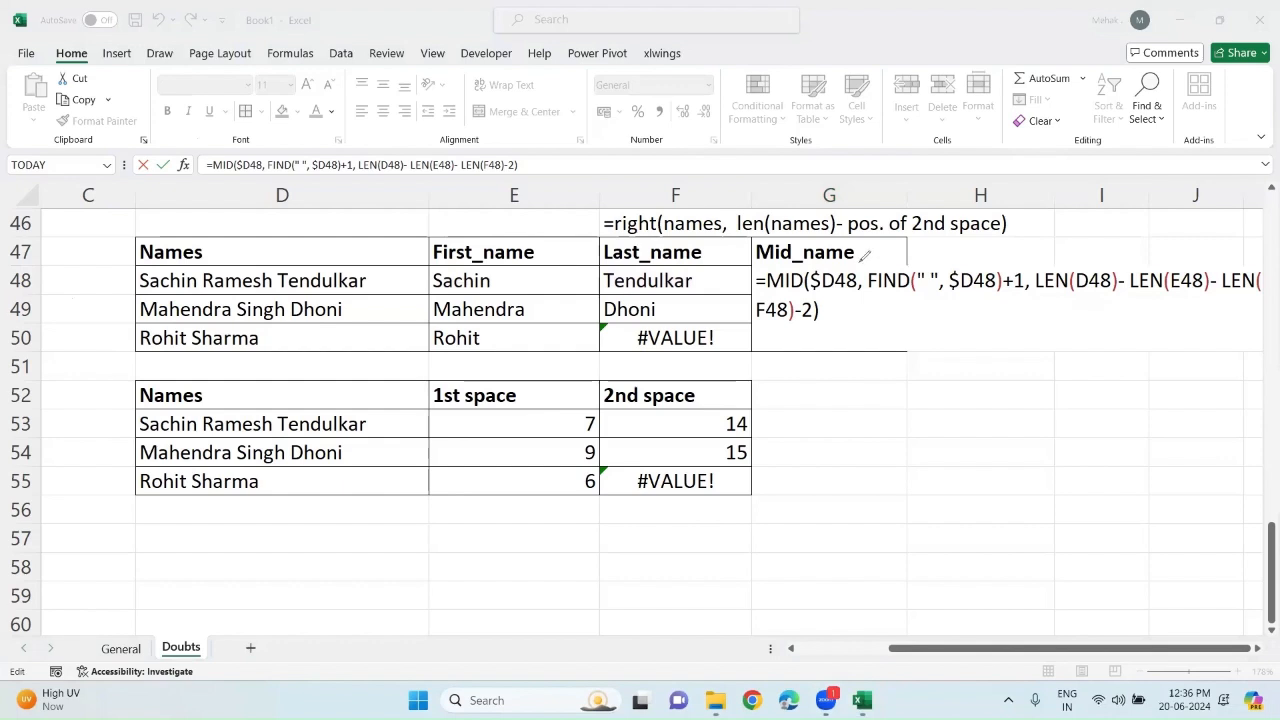
pyautogui.moveTo(864, 256)
pyautogui.mouseDown()
pyautogui.moveTo(810, 290)
pyautogui.moveTo(858, 284)
pyautogui.moveTo(866, 260)
pyautogui.moveTo(962, 295)
pyautogui.moveTo(1024, 291)
pyautogui.mouseUp()
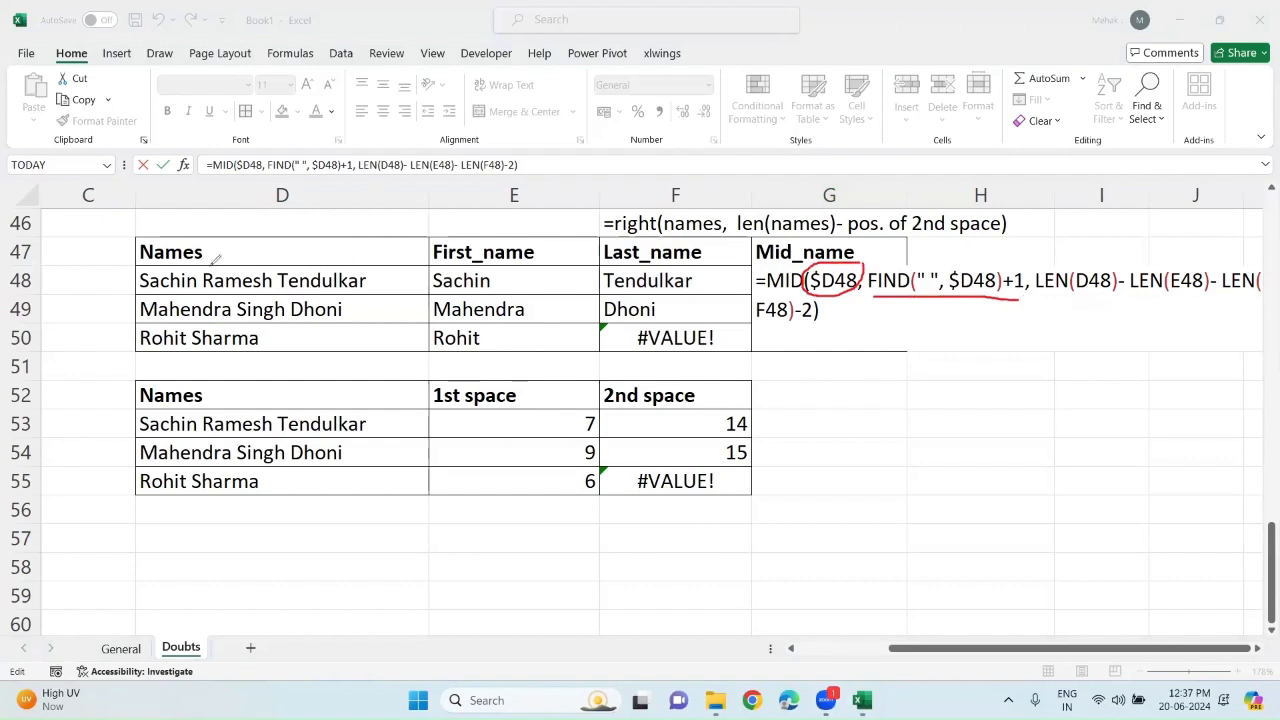
pyautogui.moveTo(207, 264)
pyautogui.mouseDown()
pyautogui.moveTo(210, 208)
pyautogui.moveTo(238, 217)
pyautogui.mouseUp()
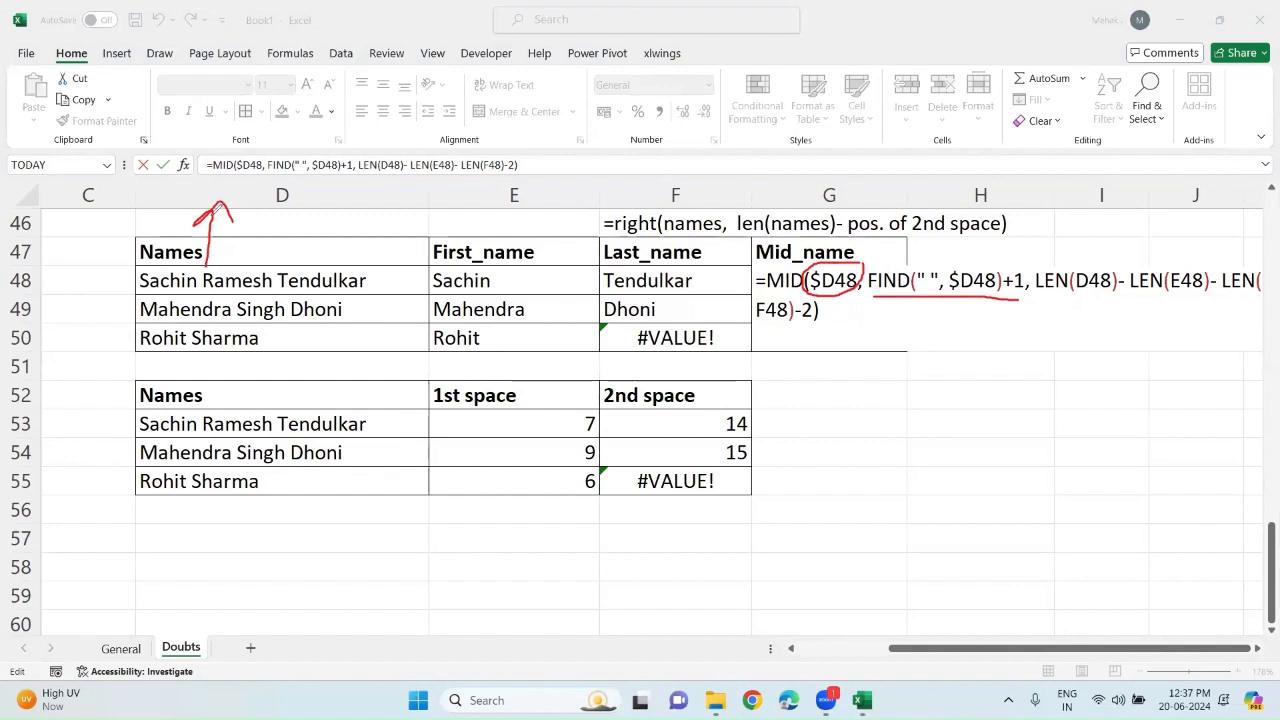
pyautogui.moveTo(217, 211)
pyautogui.mouseDown()
pyautogui.moveTo(206, 220)
pyautogui.moveTo(234, 217)
pyautogui.mouseUp()
pyautogui.moveTo(203, 290)
pyautogui.mouseDown()
pyautogui.moveTo(272, 290)
pyautogui.moveTo(280, 272)
pyautogui.moveTo(210, 255)
pyautogui.moveTo(202, 292)
pyautogui.moveTo(286, 276)
pyautogui.moveTo(272, 266)
pyautogui.mouseUp()
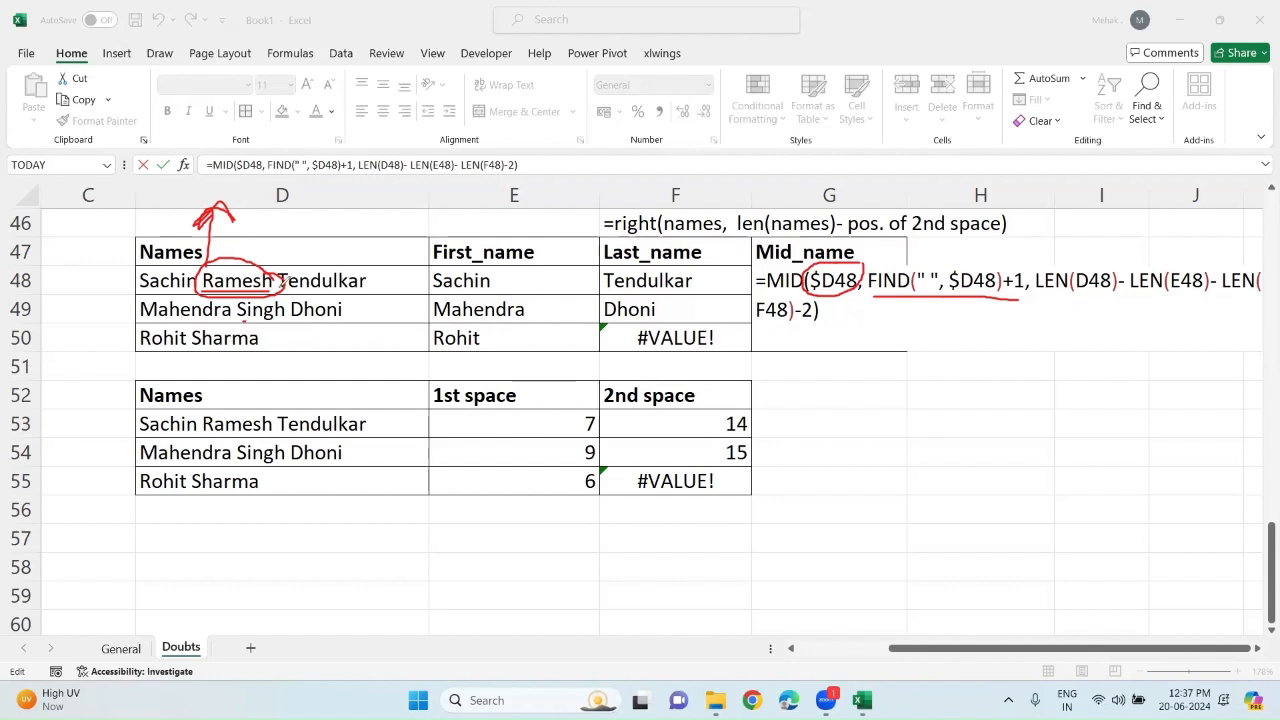
pyautogui.moveTo(278, 289); pyautogui.dragTo(372, 287)
pyautogui.moveTo(140, 283); pyautogui.dragTo(198, 283)
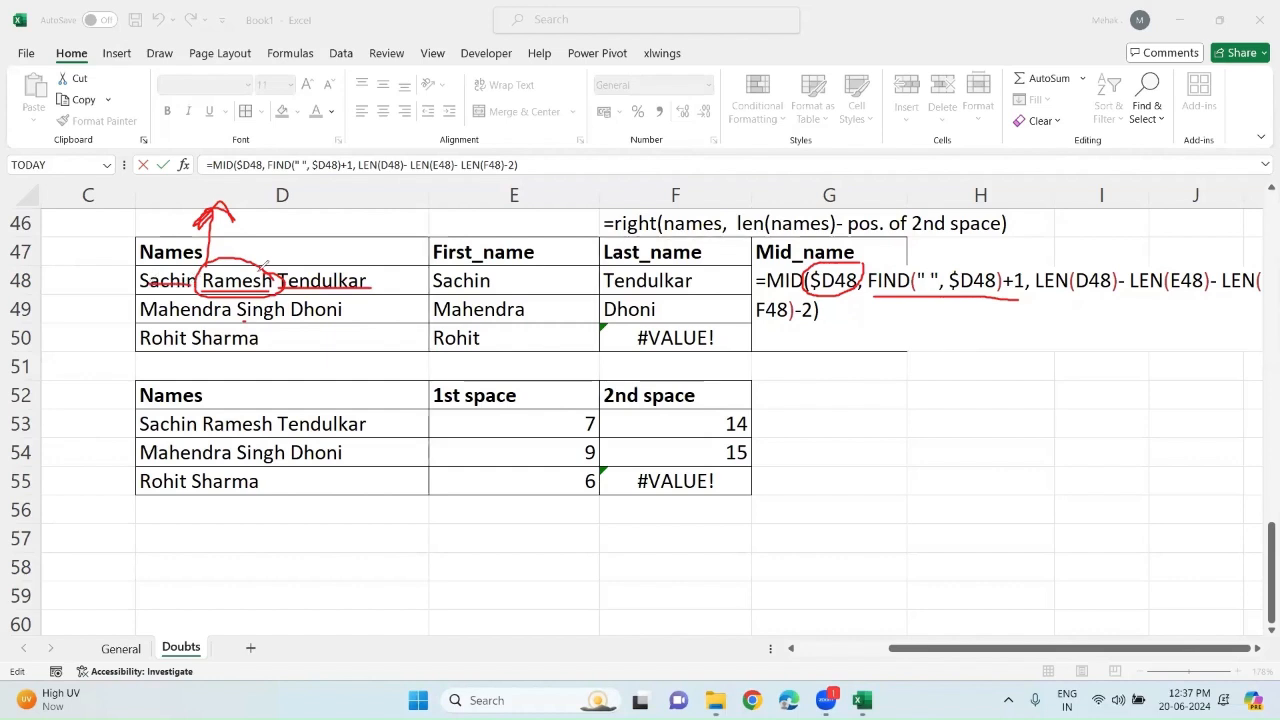
pyautogui.moveTo(279, 271); pyautogui.dragTo(333, 190)
pyautogui.moveTo(195, 278); pyautogui.dragTo(173, 250)
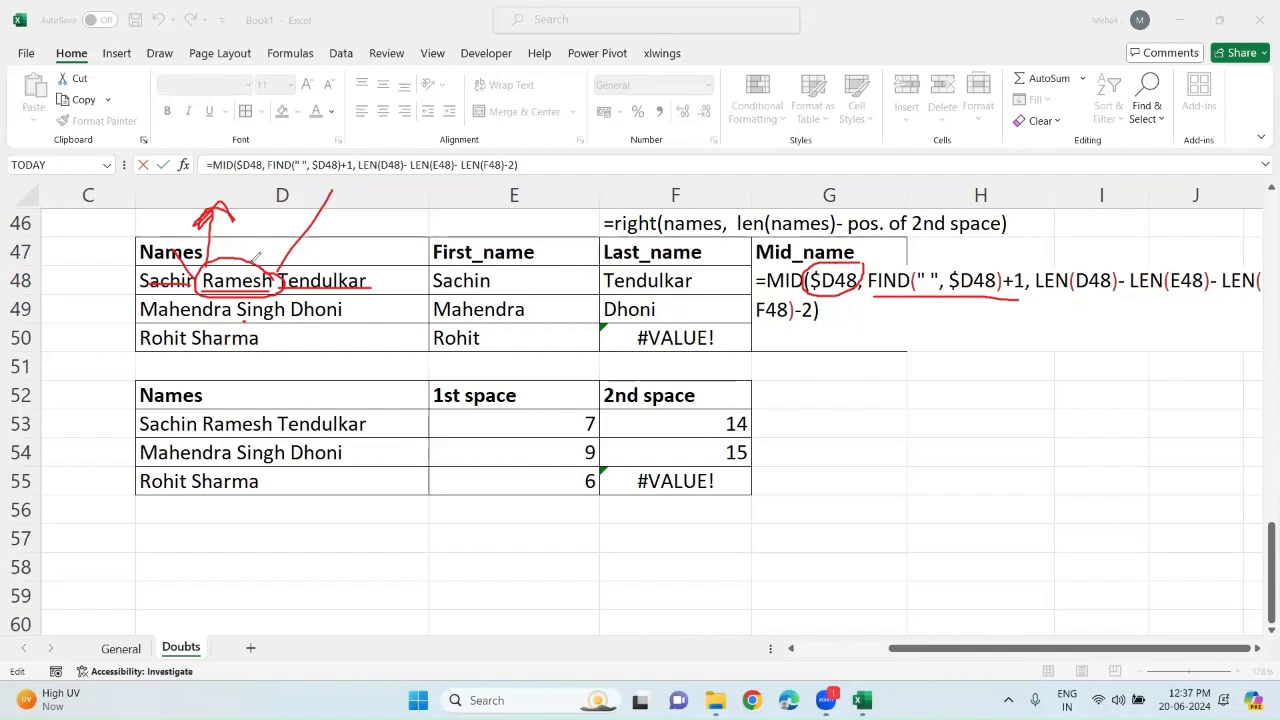
pyautogui.moveTo(212, 256)
pyautogui.mouseDown()
pyautogui.moveTo(215, 190)
pyautogui.moveTo(234, 221)
pyautogui.mouseUp()
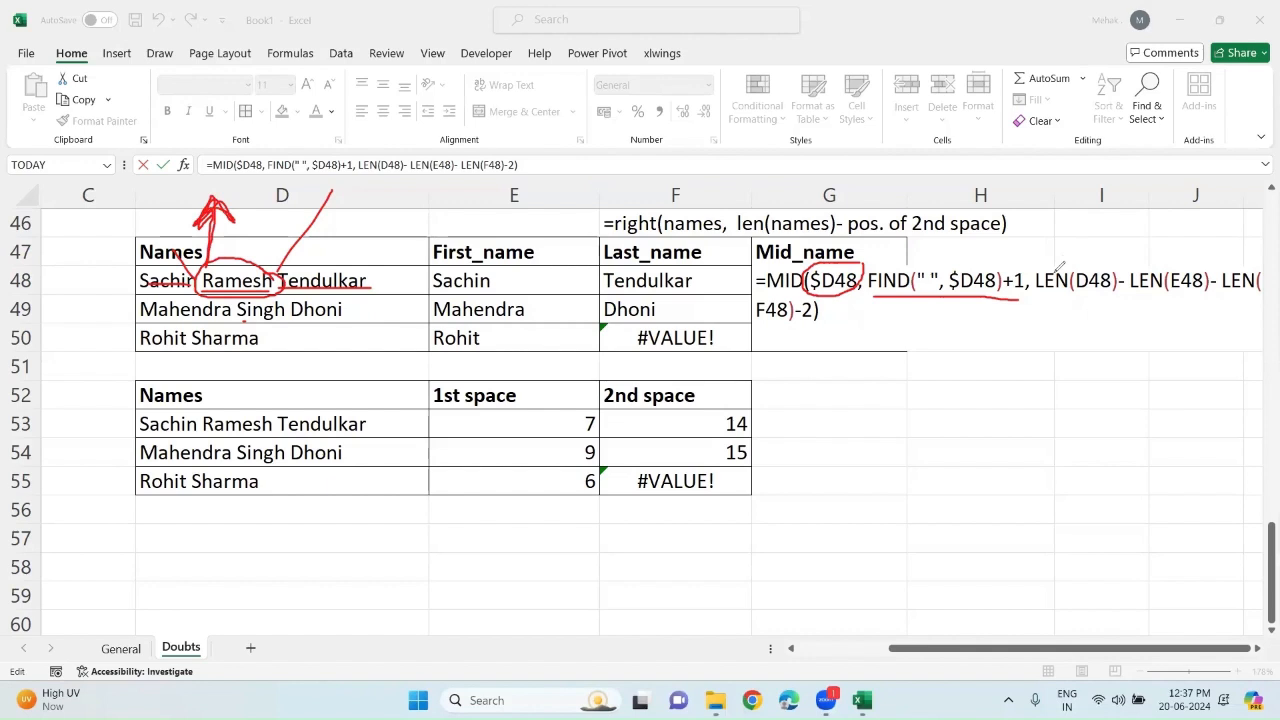
# Mark MID and the LEN subtraction in G48's formula, clear all pen markings, and close the formula without changes.
pyautogui.moveTo(1038, 254)
pyautogui.mouseDown()
pyautogui.moveTo(1022, 288)
pyautogui.moveTo(1050, 303)
pyautogui.mouseUp()
pyautogui.moveTo(806, 266)
pyautogui.mouseDown()
pyautogui.moveTo(757, 278)
pyautogui.moveTo(818, 292)
pyautogui.mouseUp()
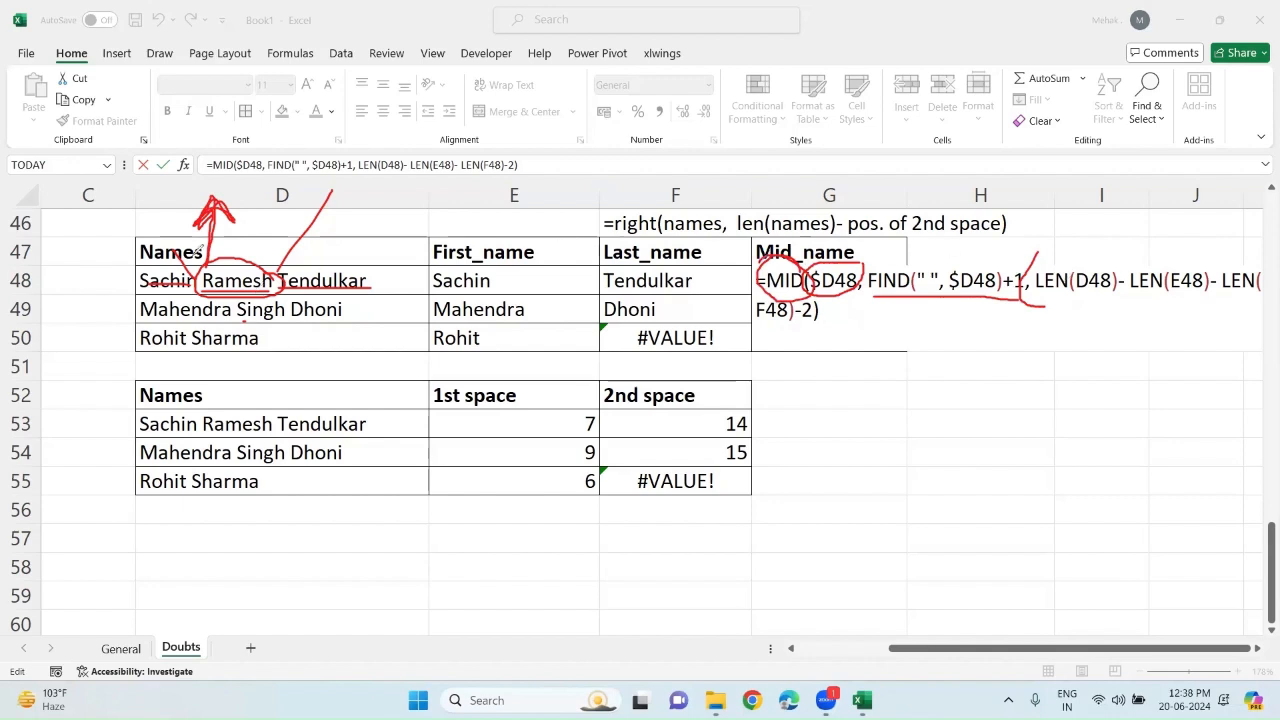
pyautogui.moveTo(1144, 295); pyautogui.dragTo(1194, 295)
pyautogui.click(6, 583)
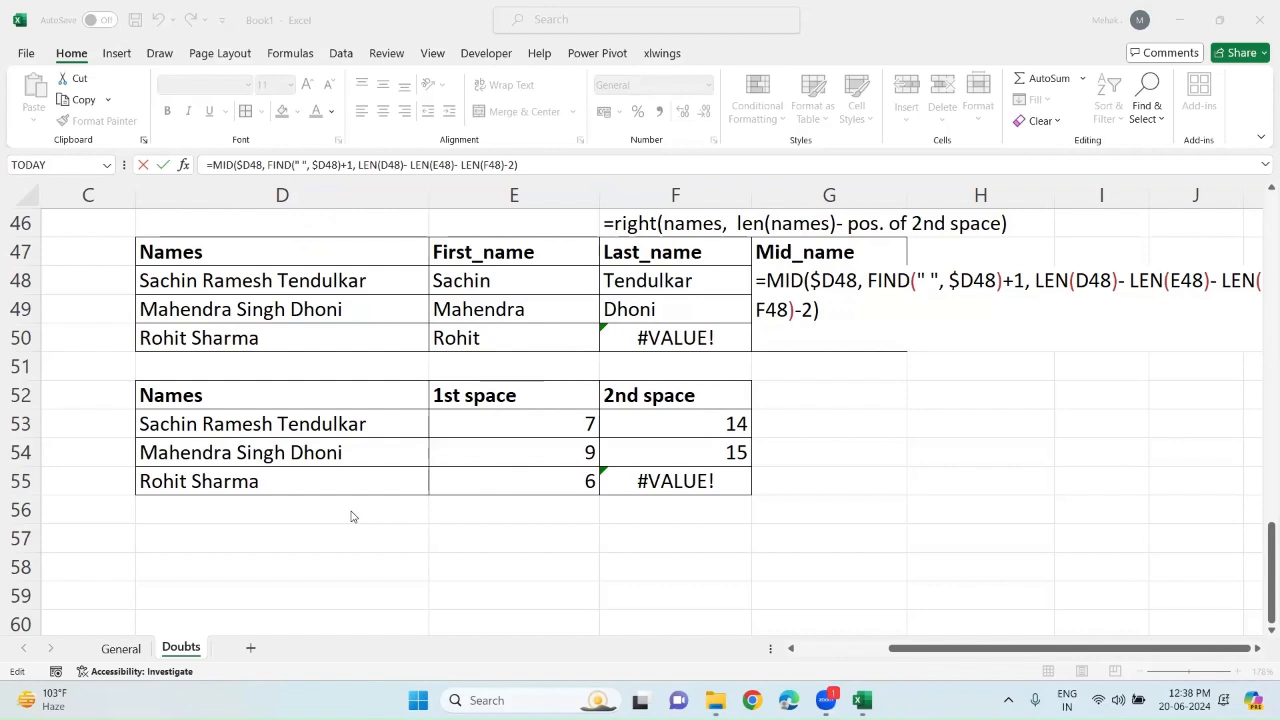
pyautogui.click(956, 410)
pyautogui.hotkey('ctrl', 'Return')
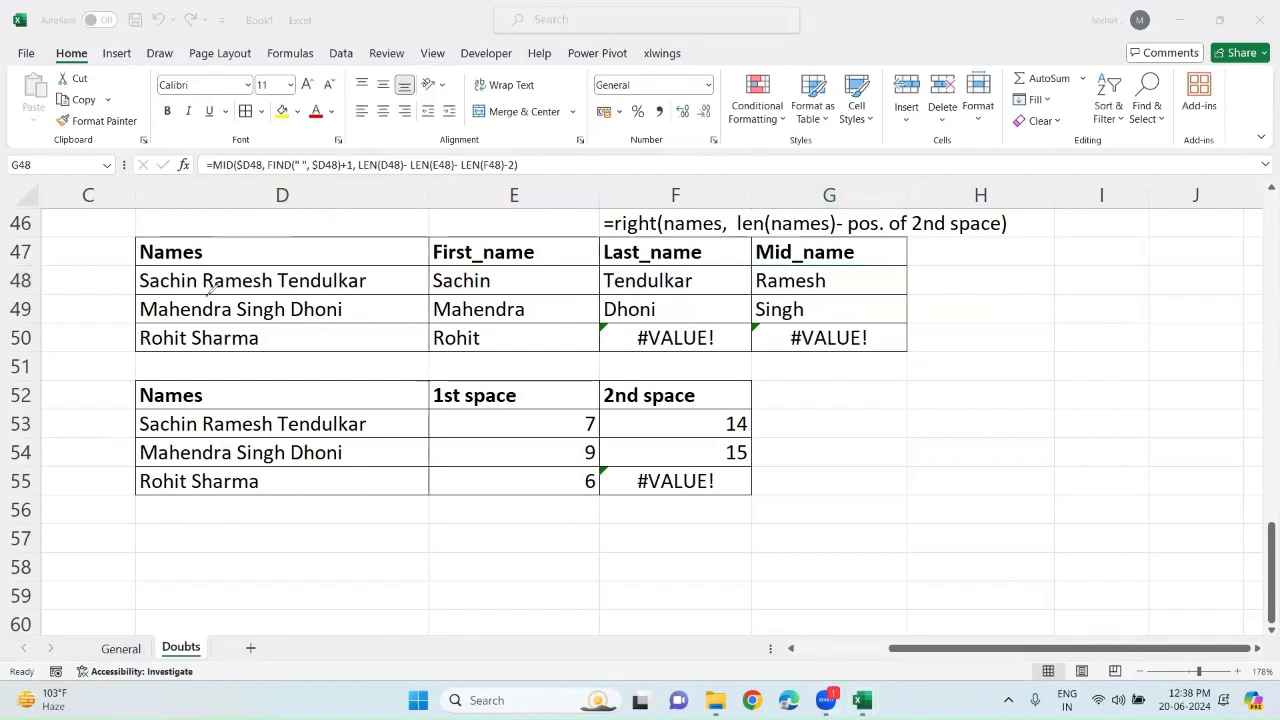
# Underline the middle name in D48 and draw lines at both of its spaces with the screen pen, and clear the markings.
pyautogui.moveTo(206, 295); pyautogui.dragTo(264, 294)
pyautogui.moveTo(283, 283); pyautogui.dragTo(281, 308)
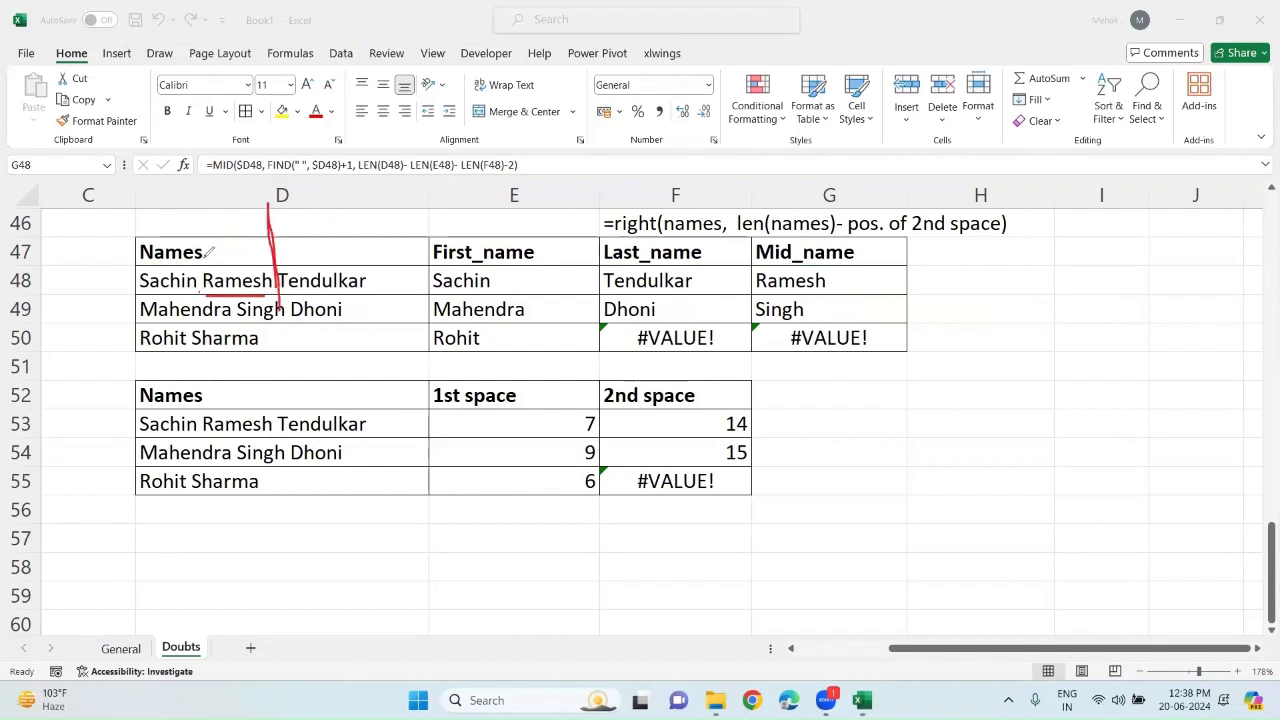
pyautogui.moveTo(200, 228); pyautogui.dragTo(201, 306)
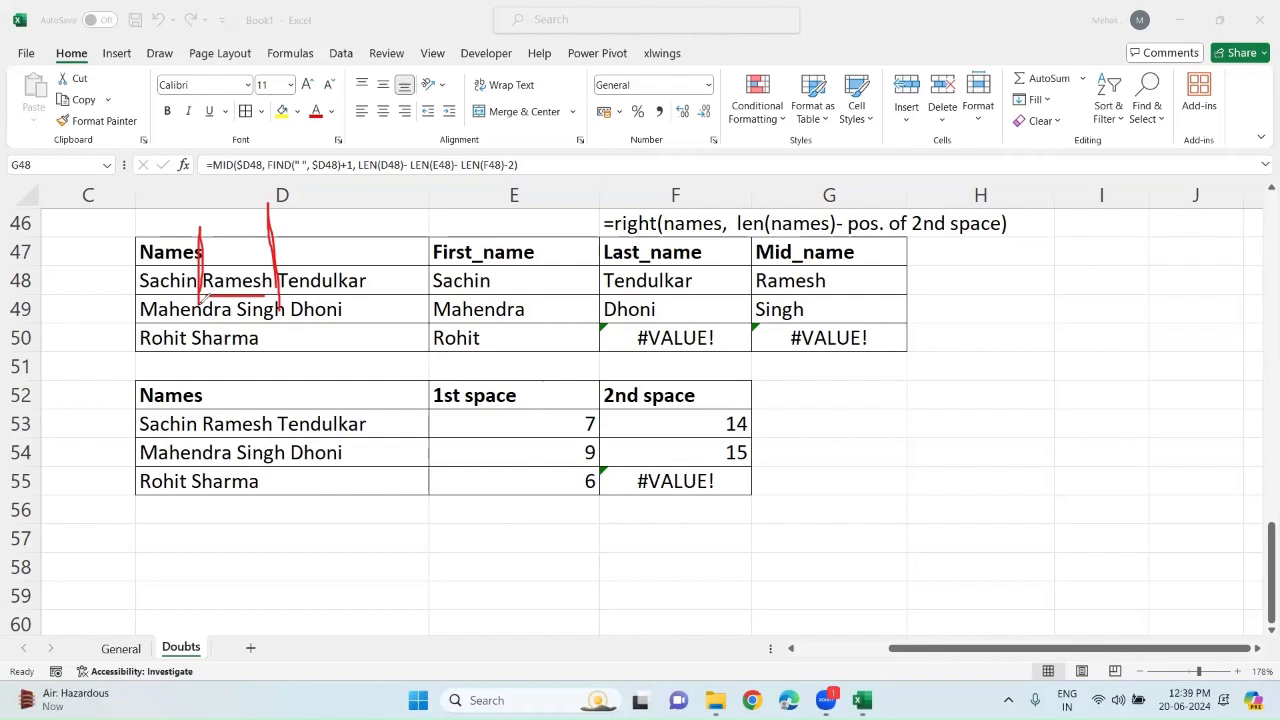
pyautogui.hotkey('ctrl', 'z')
pyautogui.click(5, 340)
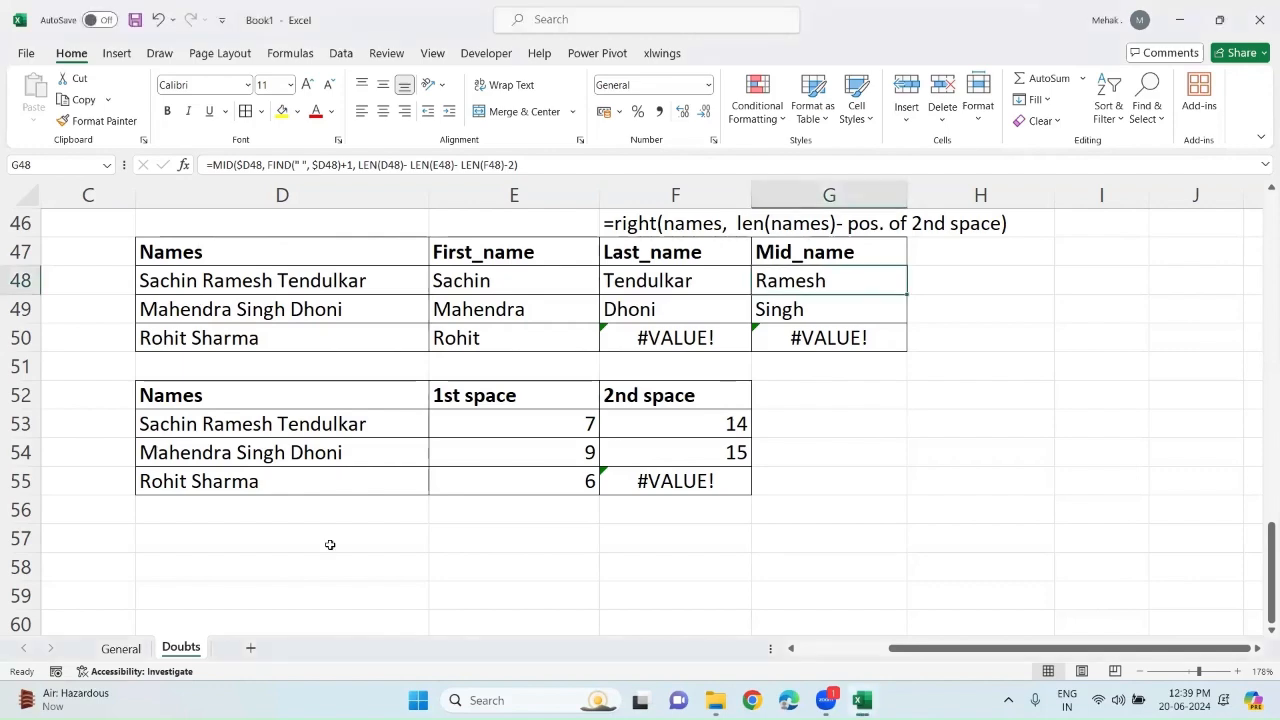
# Enter the heading "Capital letters" in H41 and make it bold.
pyautogui.keyDown('ctrl'); pyautogui.scroll(-4, 330, 544); pyautogui.keyUp('ctrl')
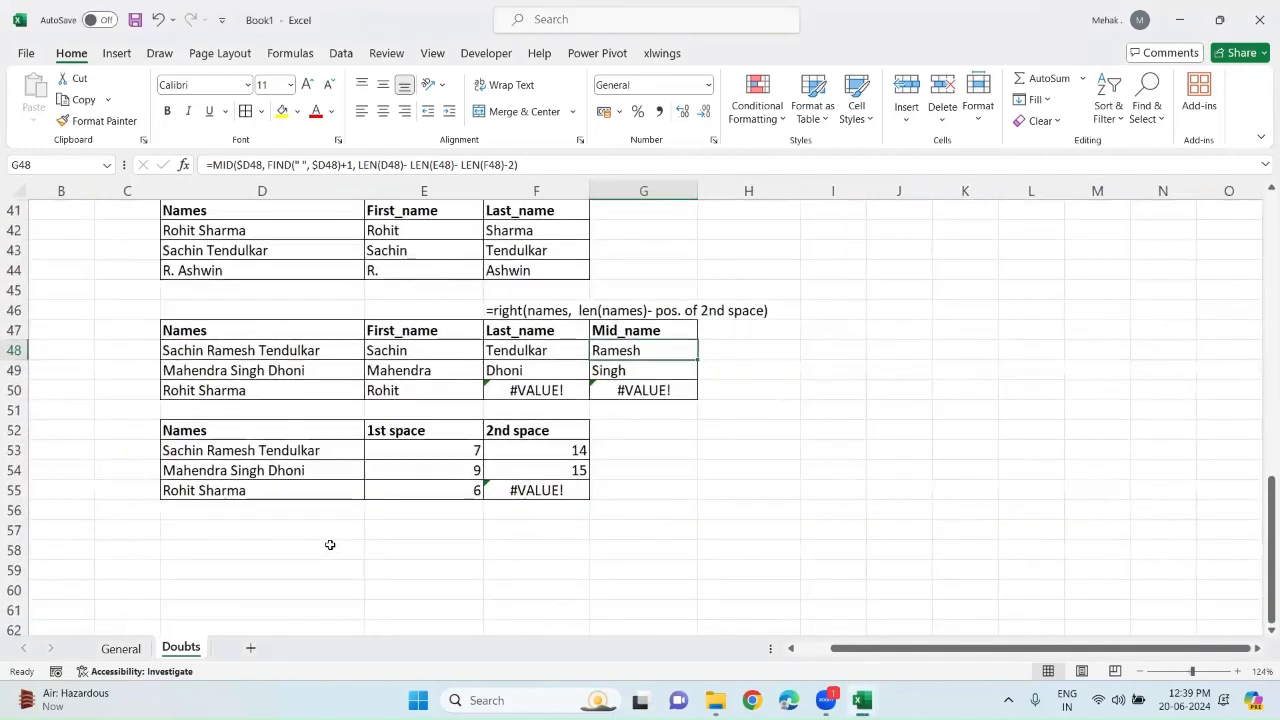
pyautogui.scroll(2, 330, 544)
pyautogui.hscroll(-1, 330, 544)
pyautogui.scroll(-1, 330, 544)
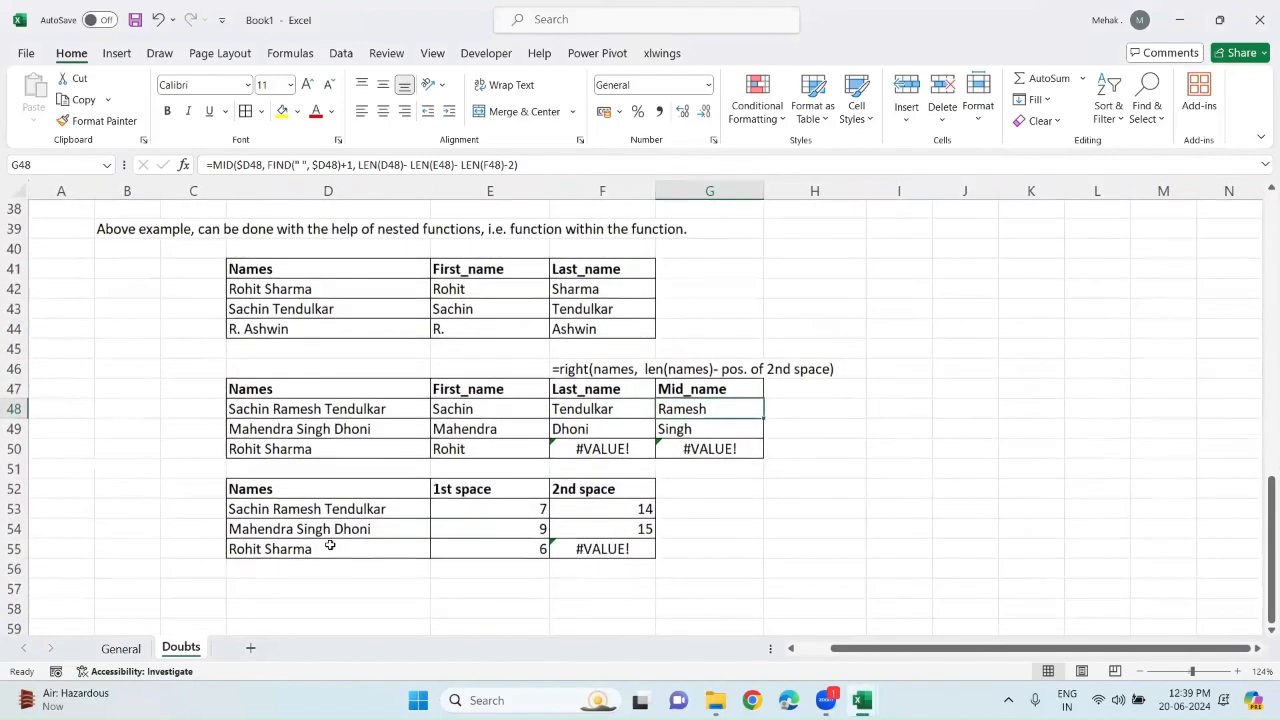
pyautogui.scroll(2, 330, 544)
pyautogui.scroll(2, 330, 544)
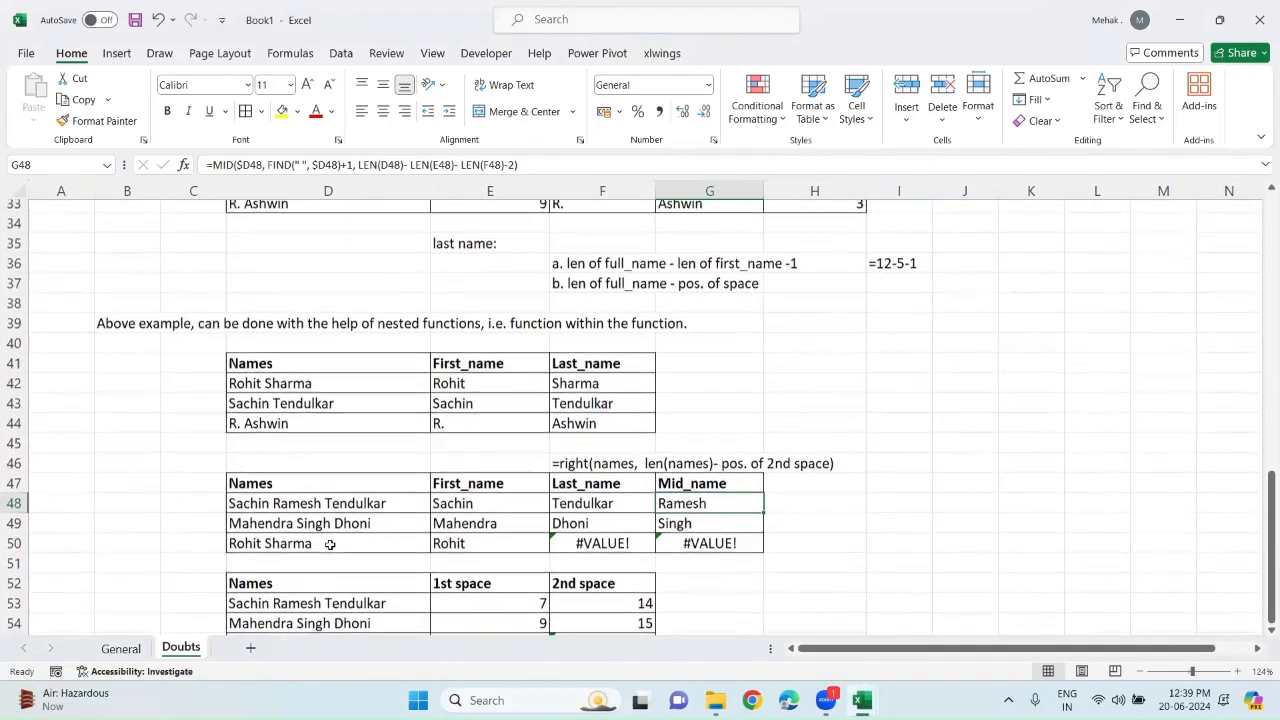
pyautogui.scroll(-3, 330, 544)
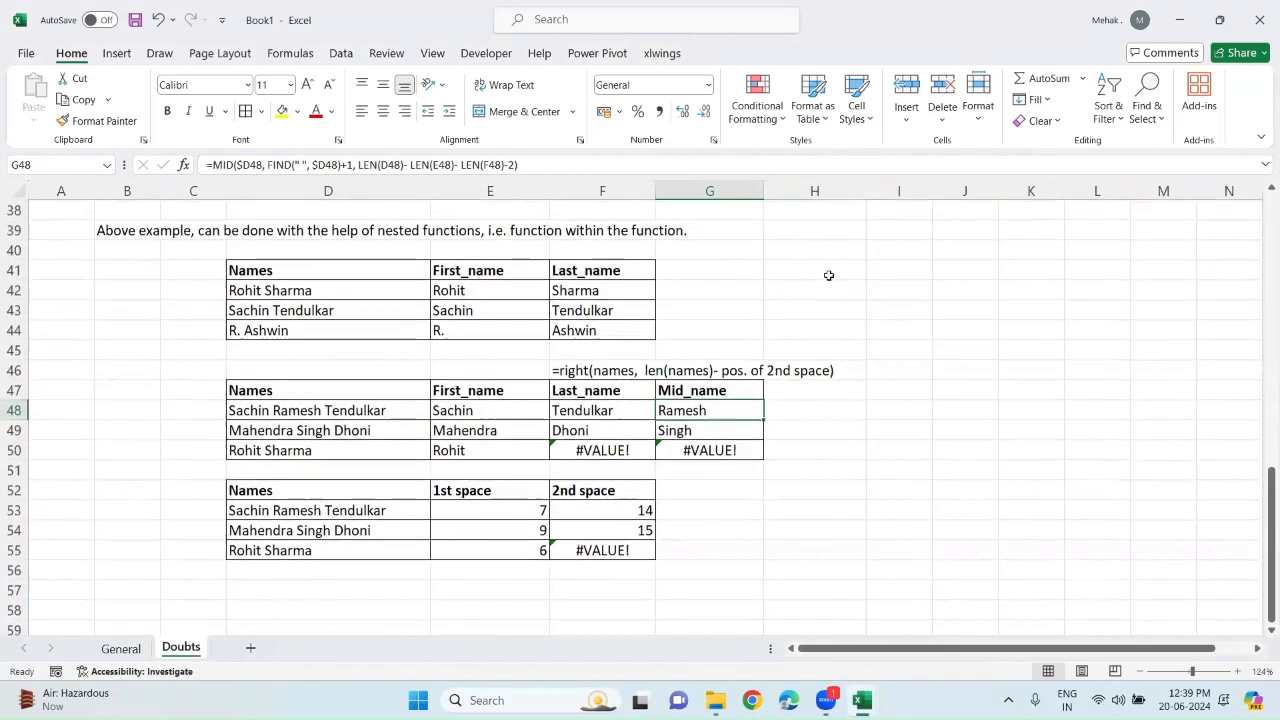
pyautogui.click(823, 276)
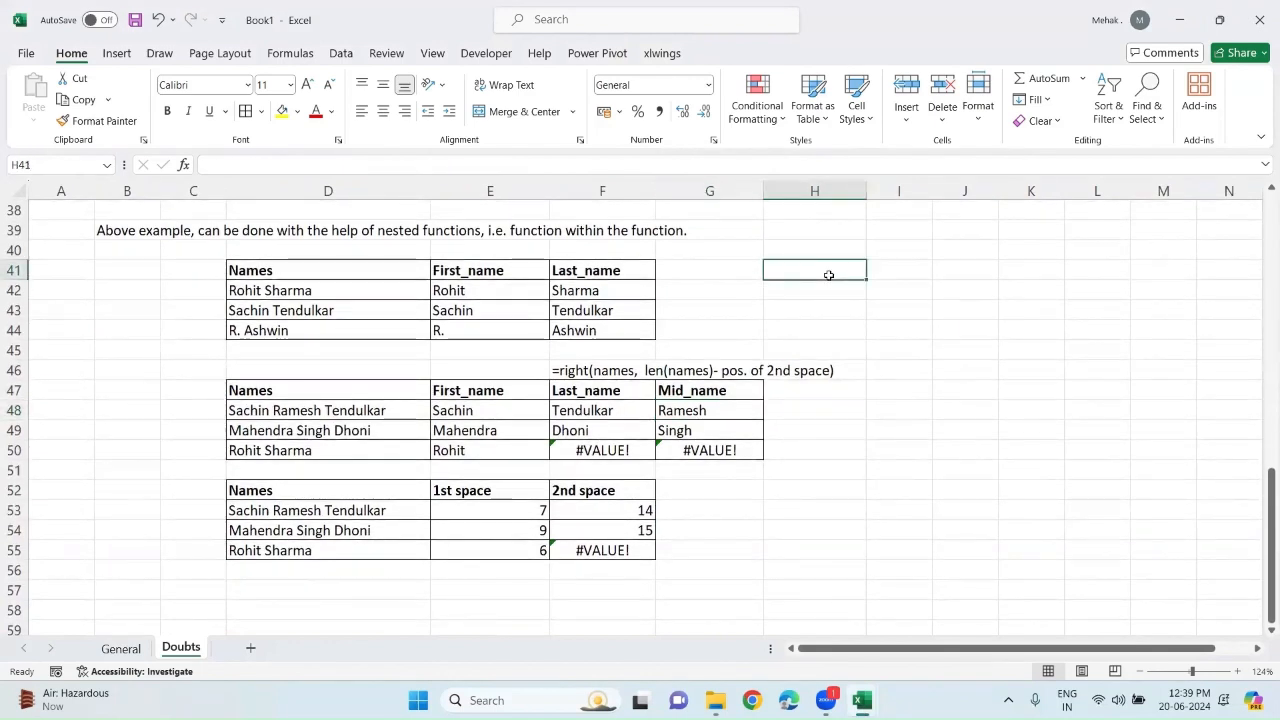
pyautogui.write('c')
pyautogui.press('BackSpace')
pyautogui.write('Capi')
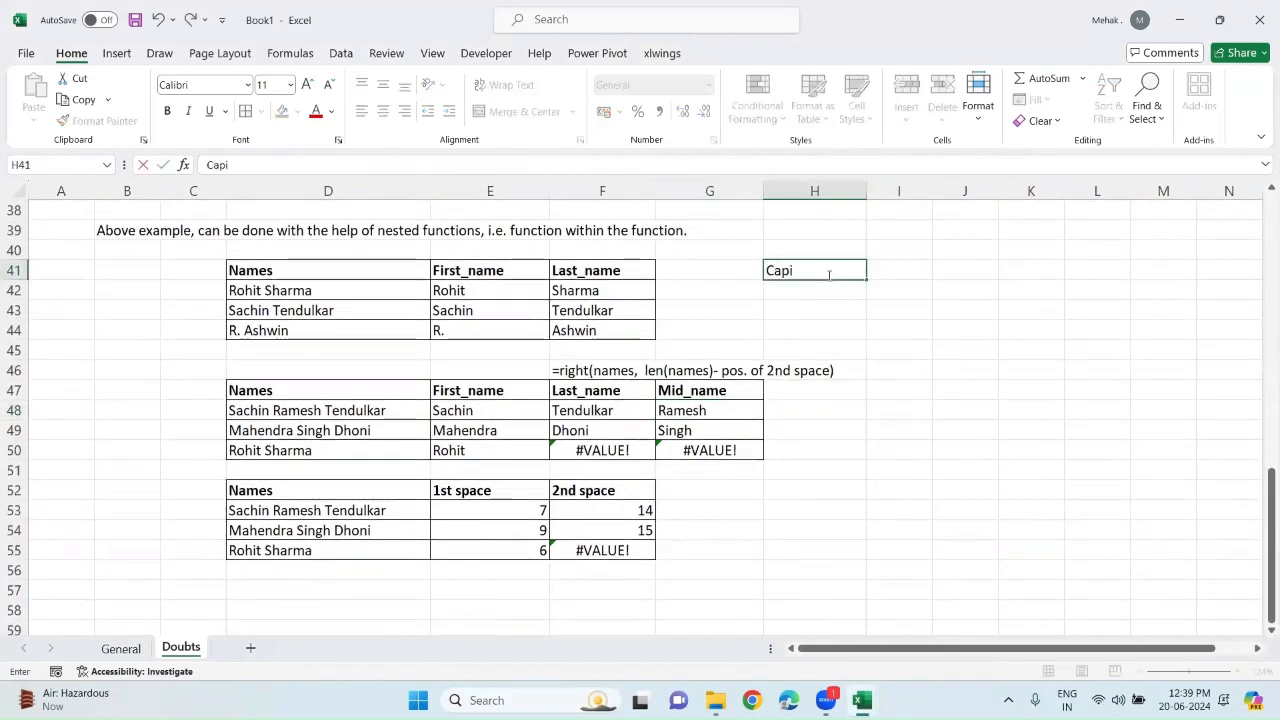
pyautogui.write('tal letters')
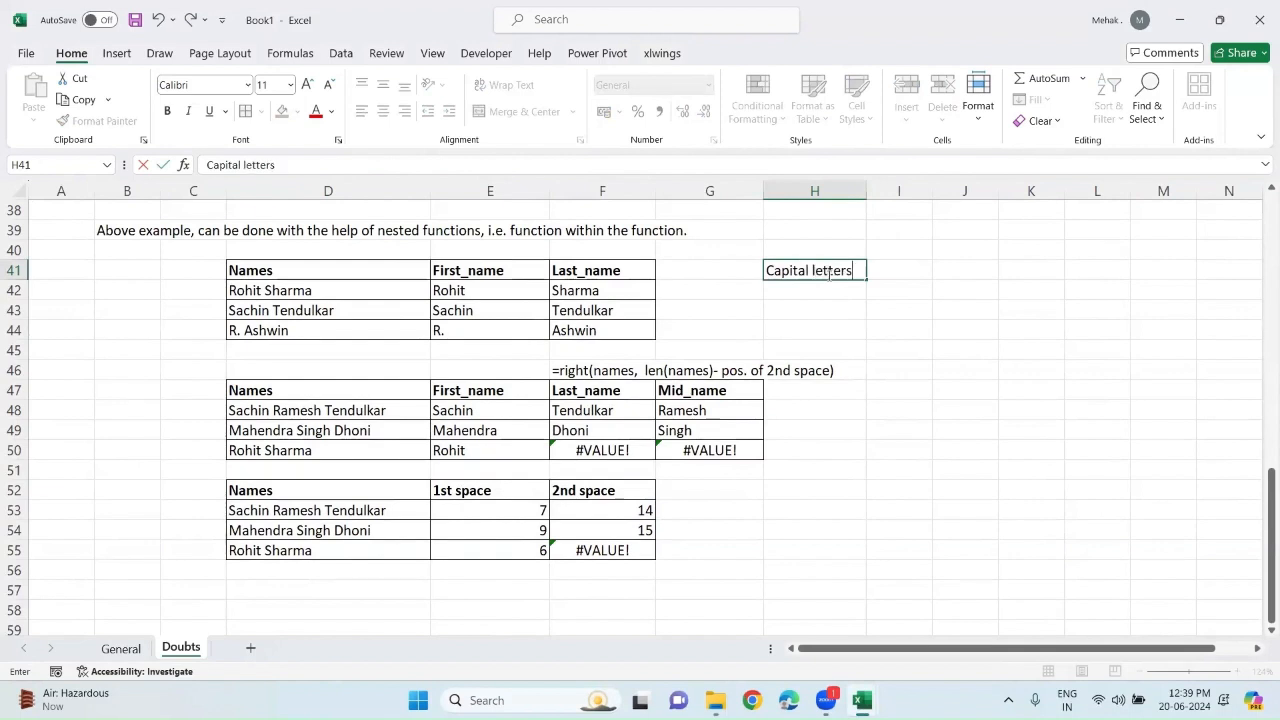
pyautogui.hotkey('ctrl', 'Return')
pyautogui.hotkey('ctrl', 'b')
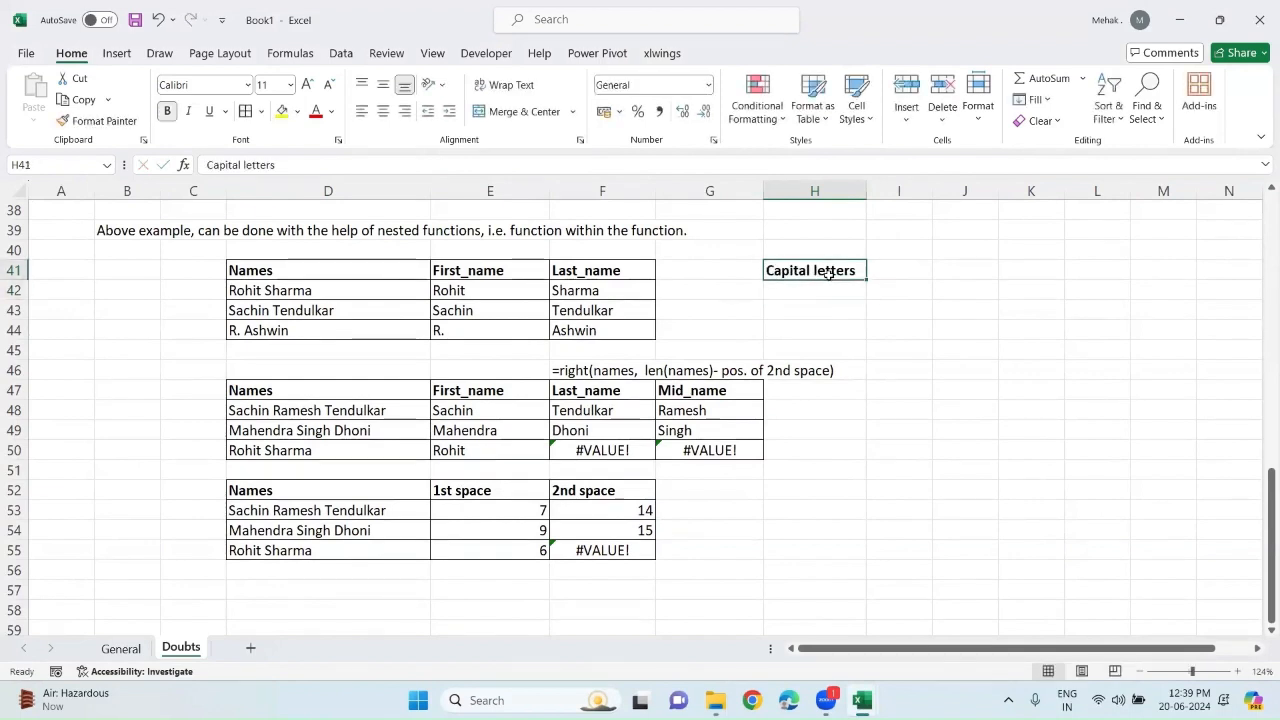
# Enter =UPPER(D42) in H42 and fill it down through H44.
pyautogui.press('Down')
pyautogui.write('=upper')
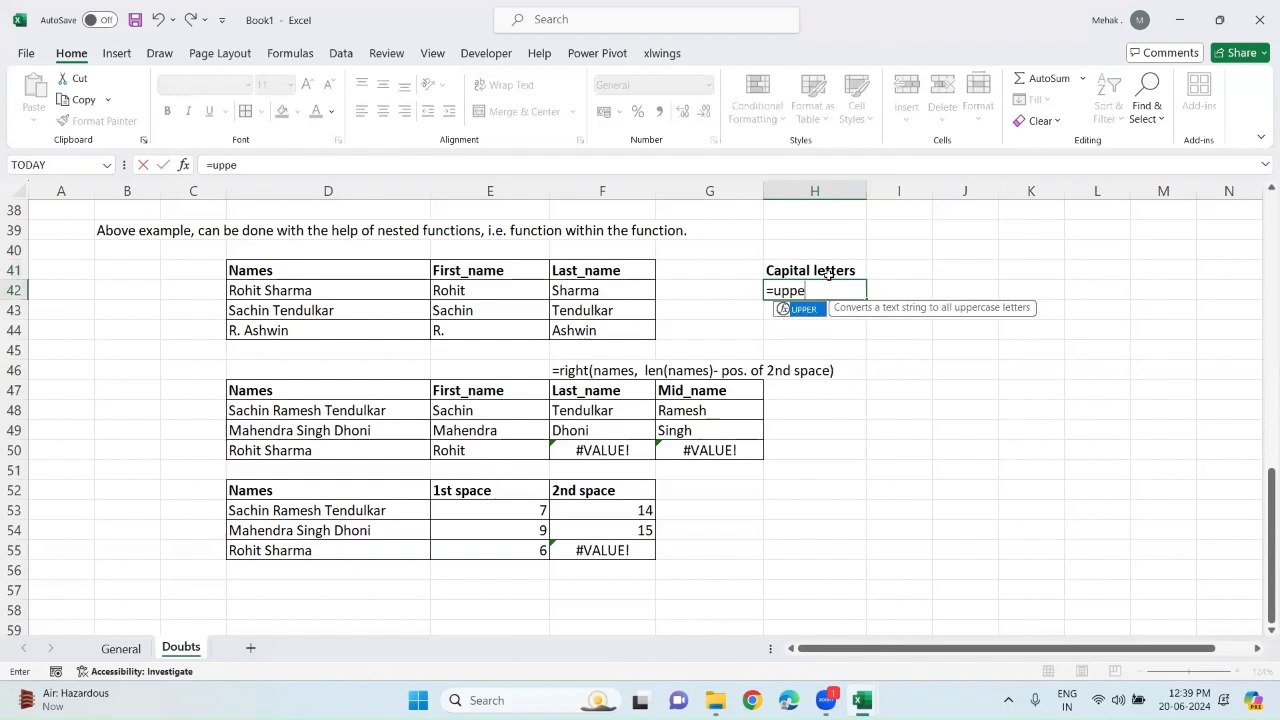
pyautogui.press('Tab')
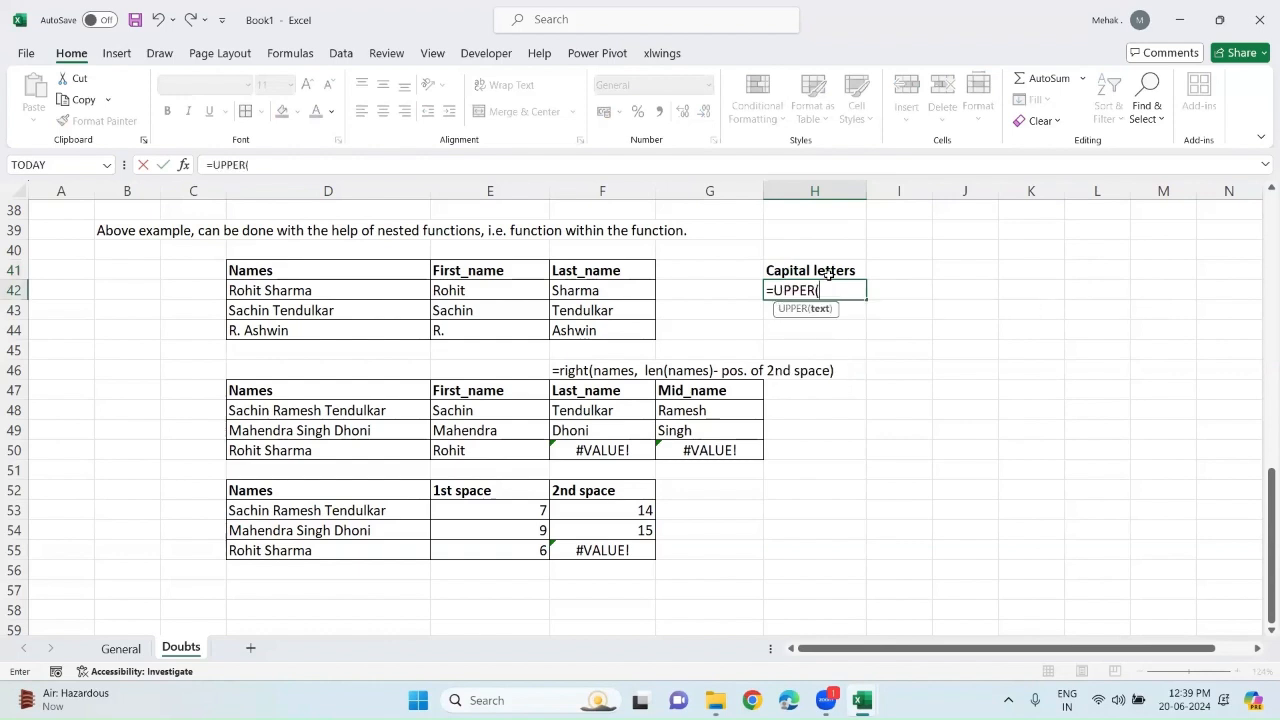
pyautogui.click(273, 290)
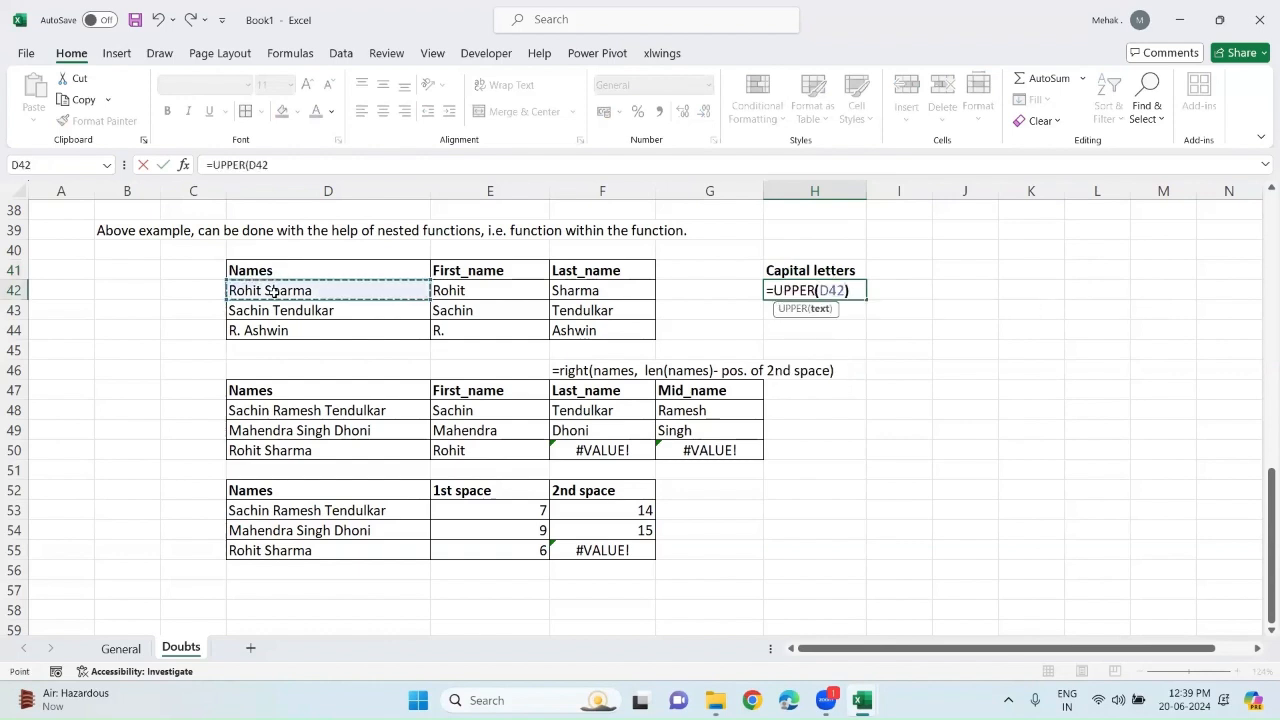
pyautogui.write(')')
pyautogui.press('Return')
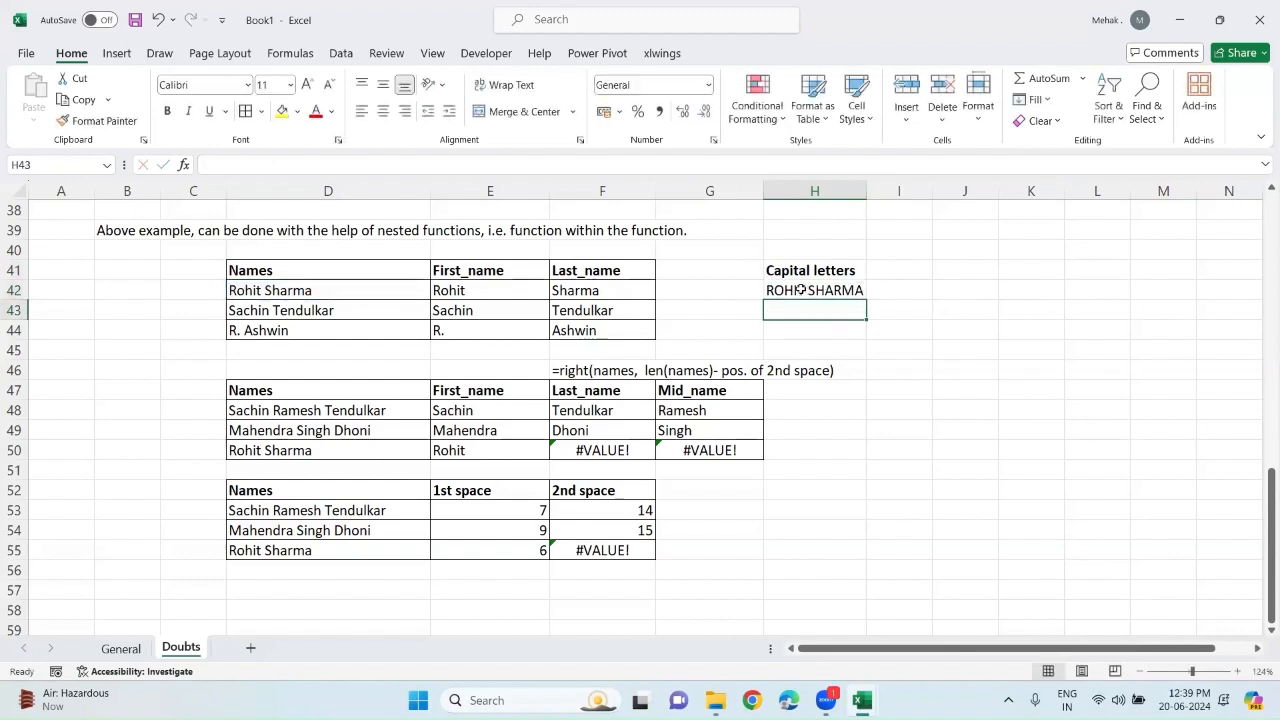
pyautogui.moveTo(797, 289); pyautogui.dragTo(797, 306)
pyautogui.hotkey('shift', 'Down')
pyautogui.hotkey('ctrl', 'd')
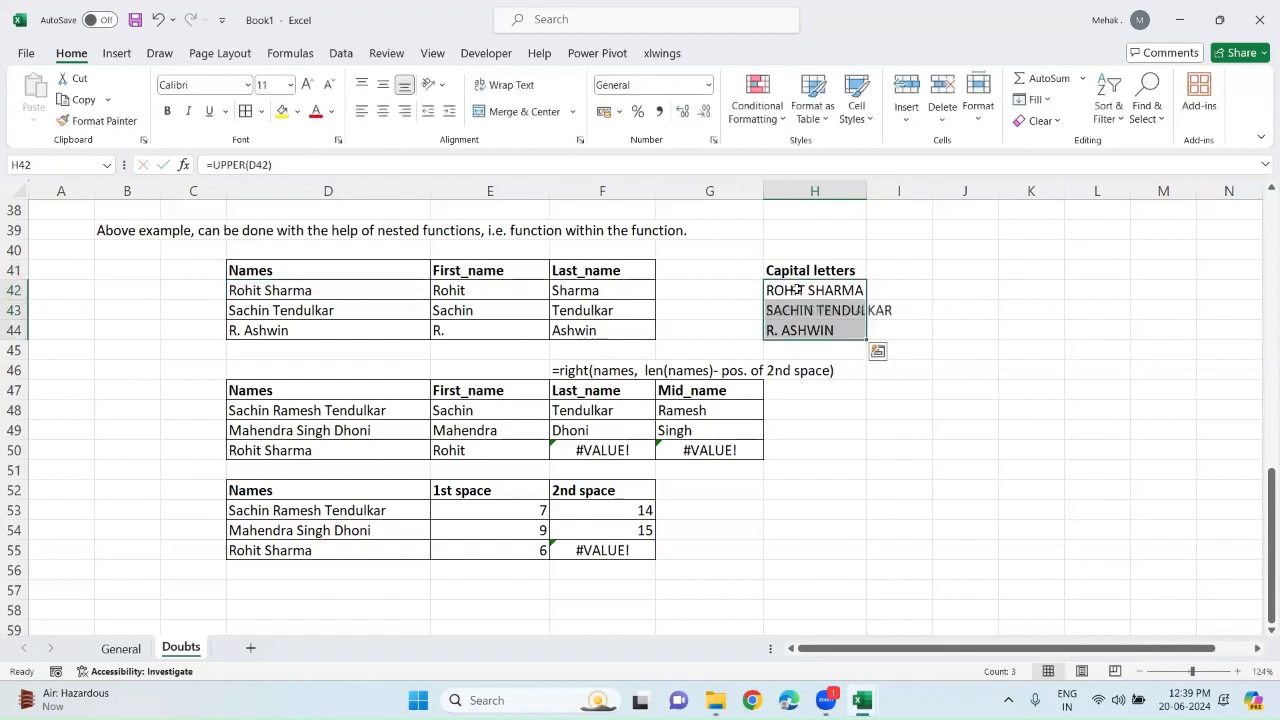
# Enter the heading "Lower case" in I41 and widen columns I and H to fit their contents.
pyautogui.click(921, 268)
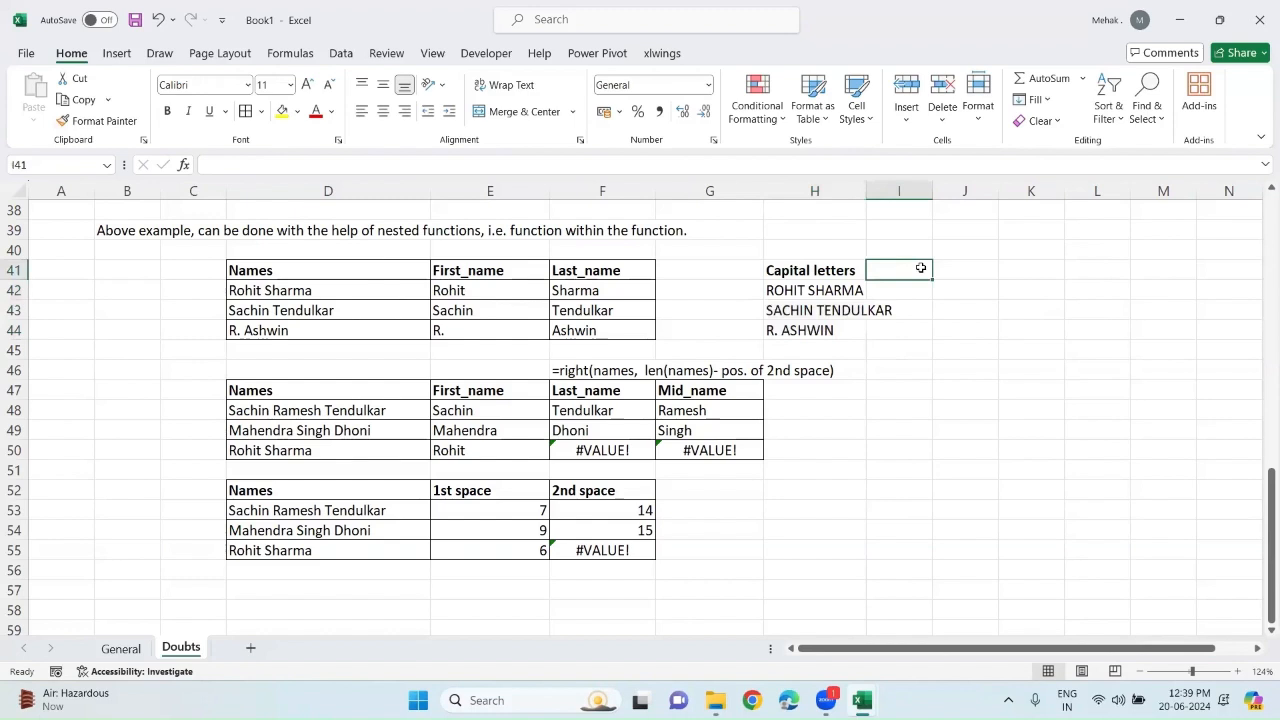
pyautogui.write('Lower case')
pyautogui.press('Return')
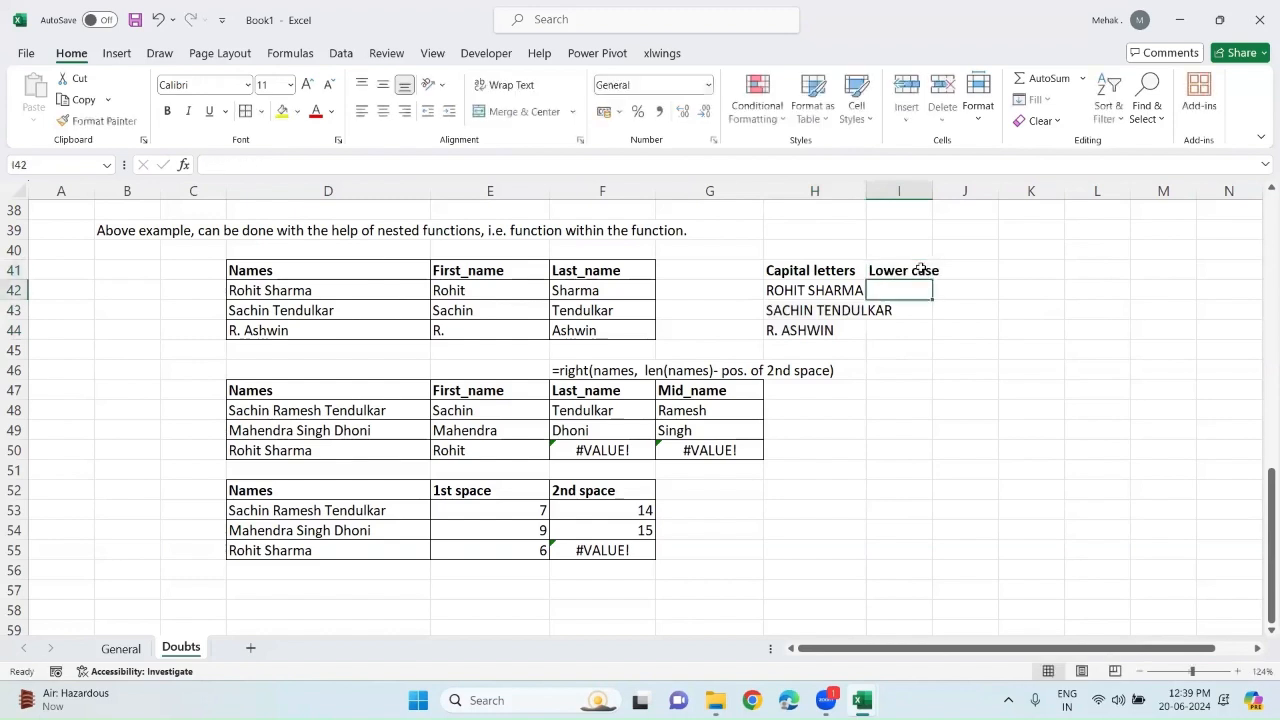
pyautogui.moveTo(935, 195); pyautogui.dragTo(991, 195)
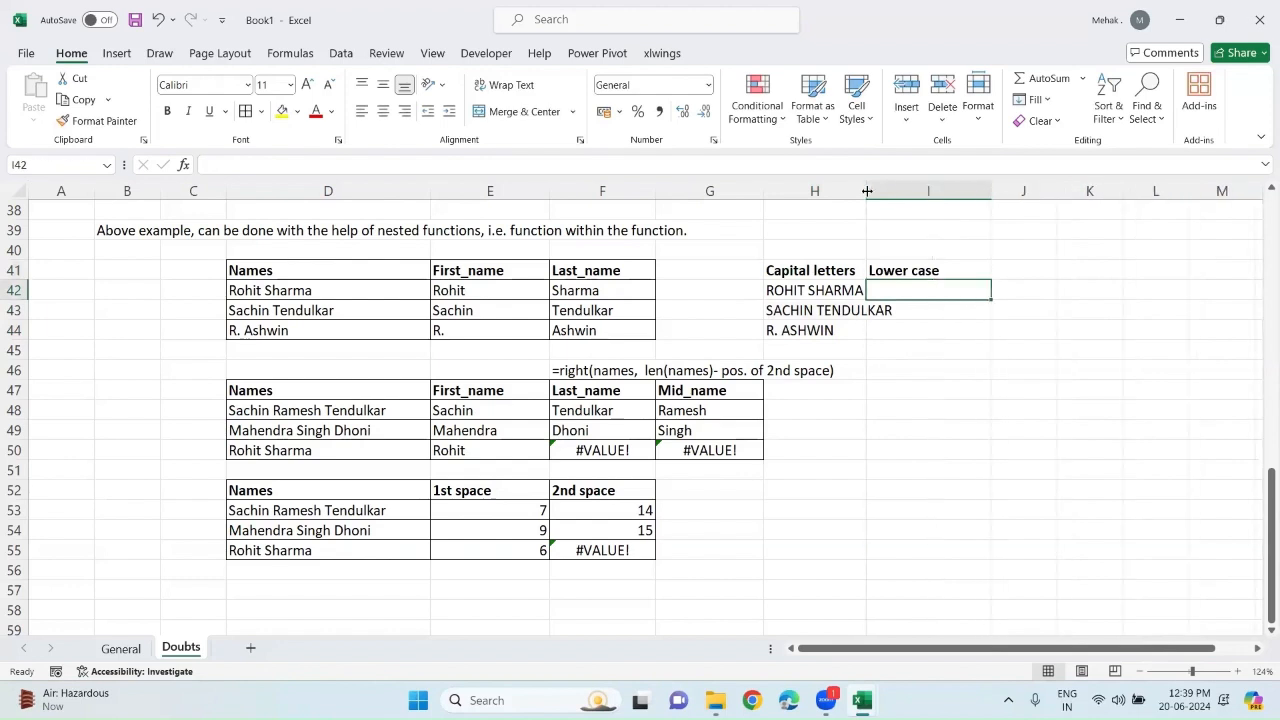
pyautogui.moveTo(866, 194); pyautogui.dragTo(915, 194)
# Enter =LOWER(D42) in I42 and fill it down through I44.
pyautogui.write('=lower')
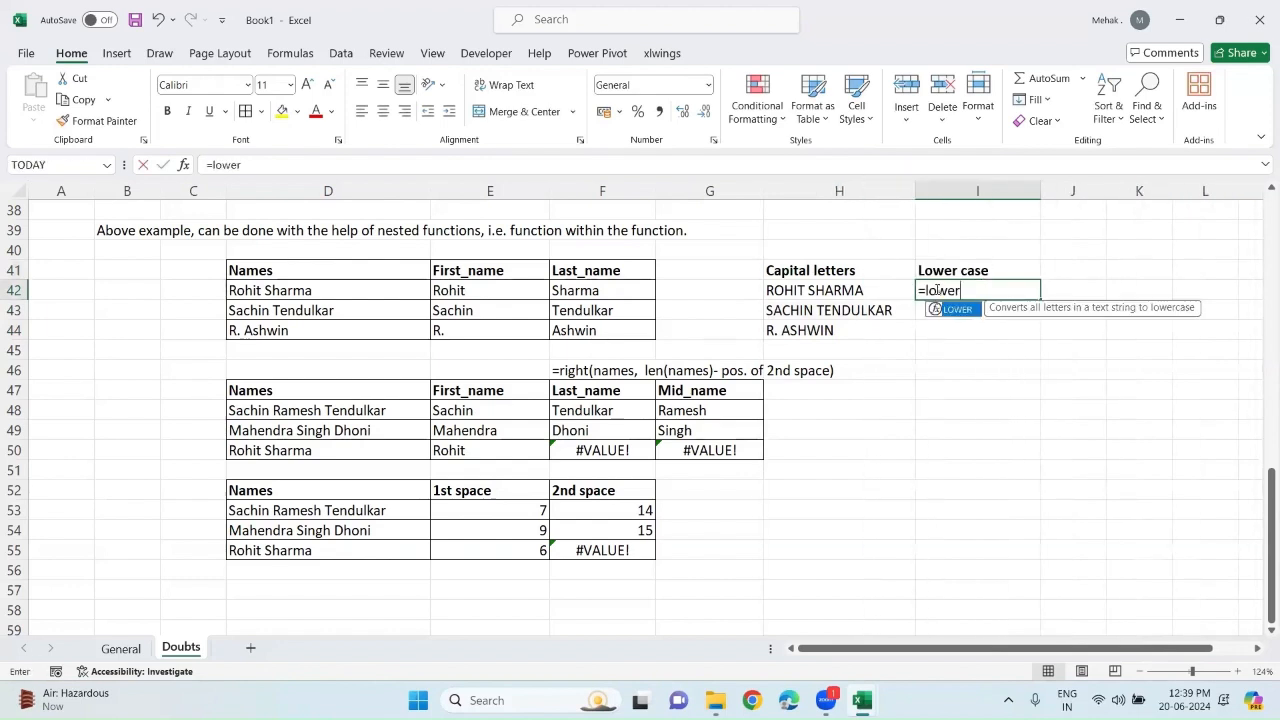
pyautogui.press('Tab')
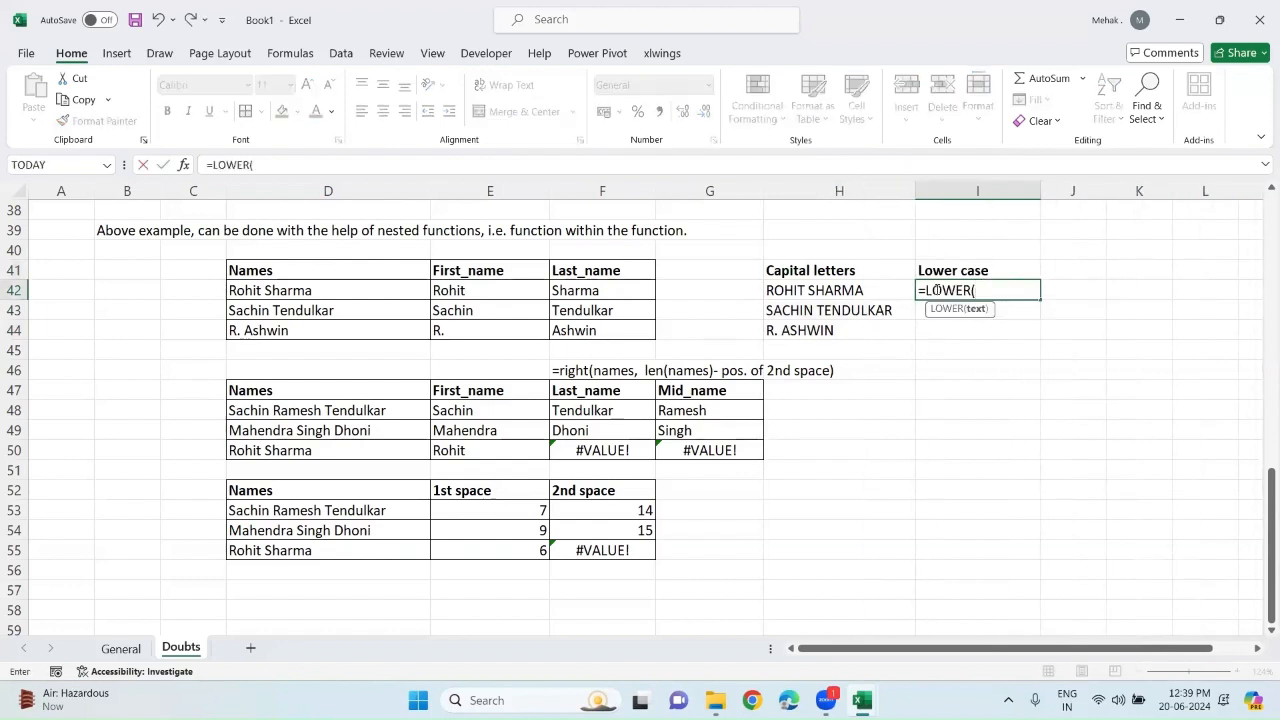
pyautogui.click(313, 290)
pyautogui.press('Return')
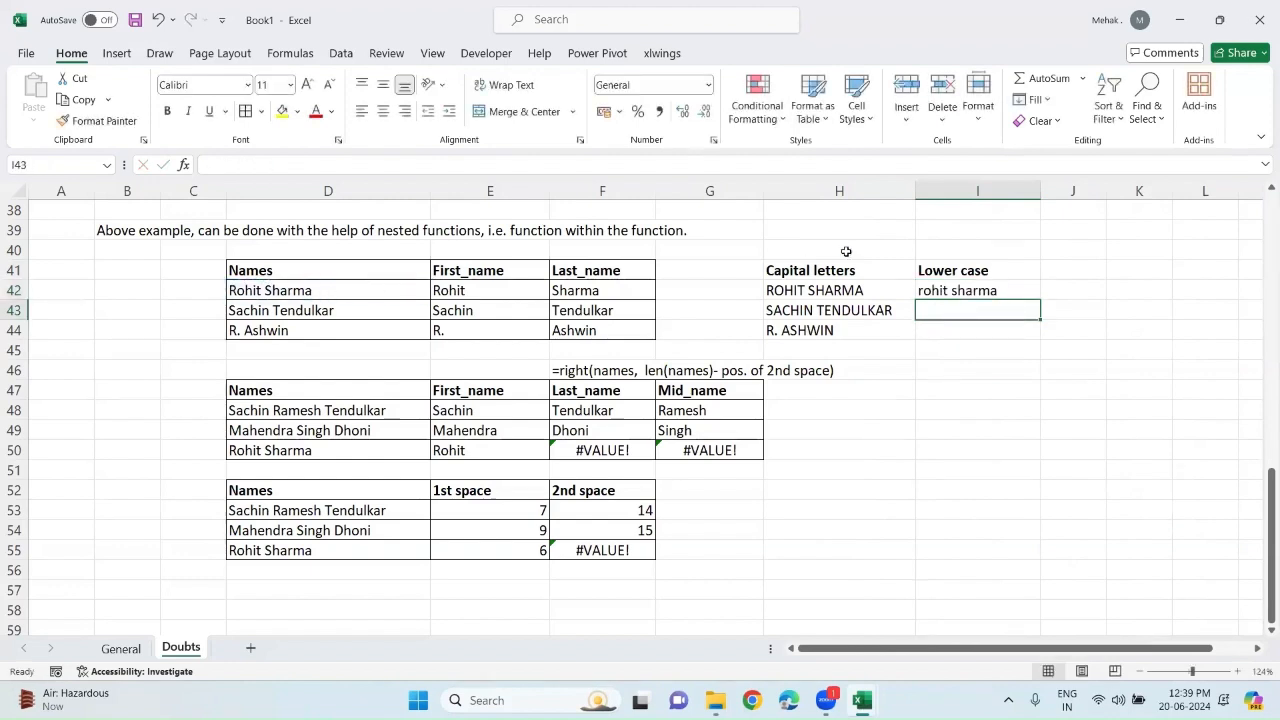
pyautogui.click(945, 292)
pyautogui.hotkey('shift', 'Down')
pyautogui.hotkey('shift', 'Down')
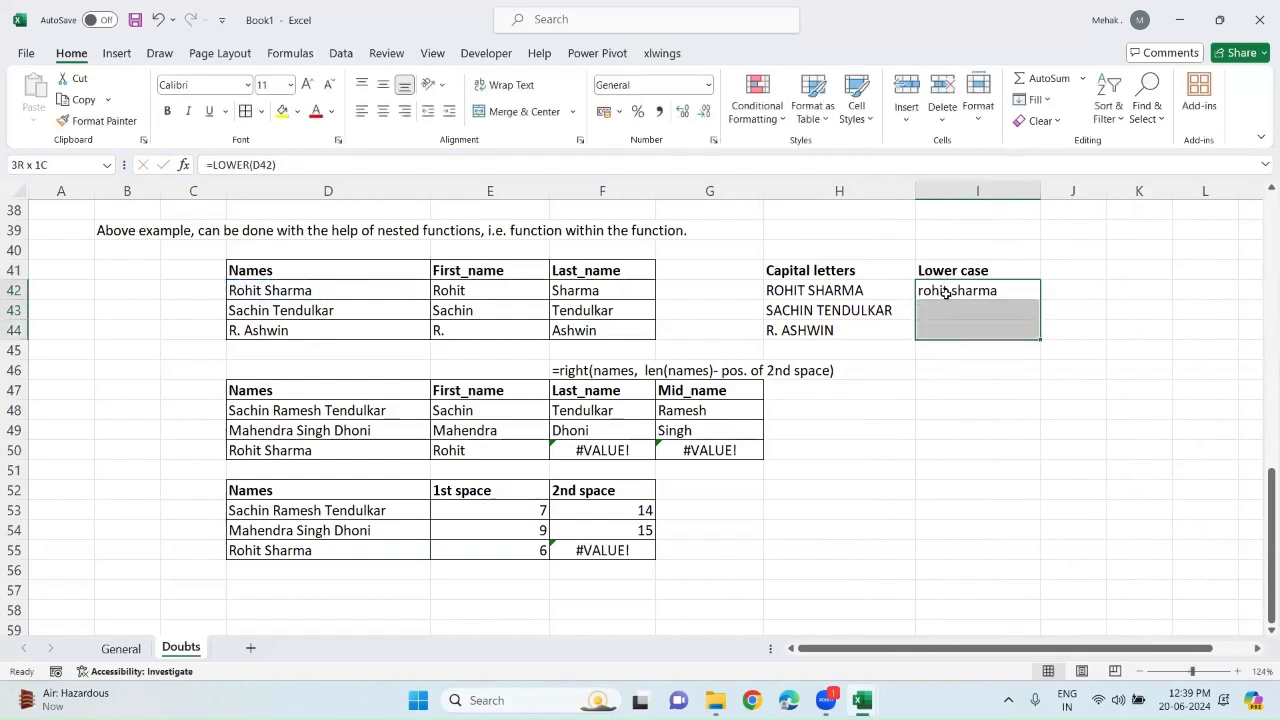
pyautogui.hotkey('ctrl', 'd')
# Enter the heading "Proper()" in J41 and the formula =PROPER(H42) in J42.
pyautogui.click(1070, 269)
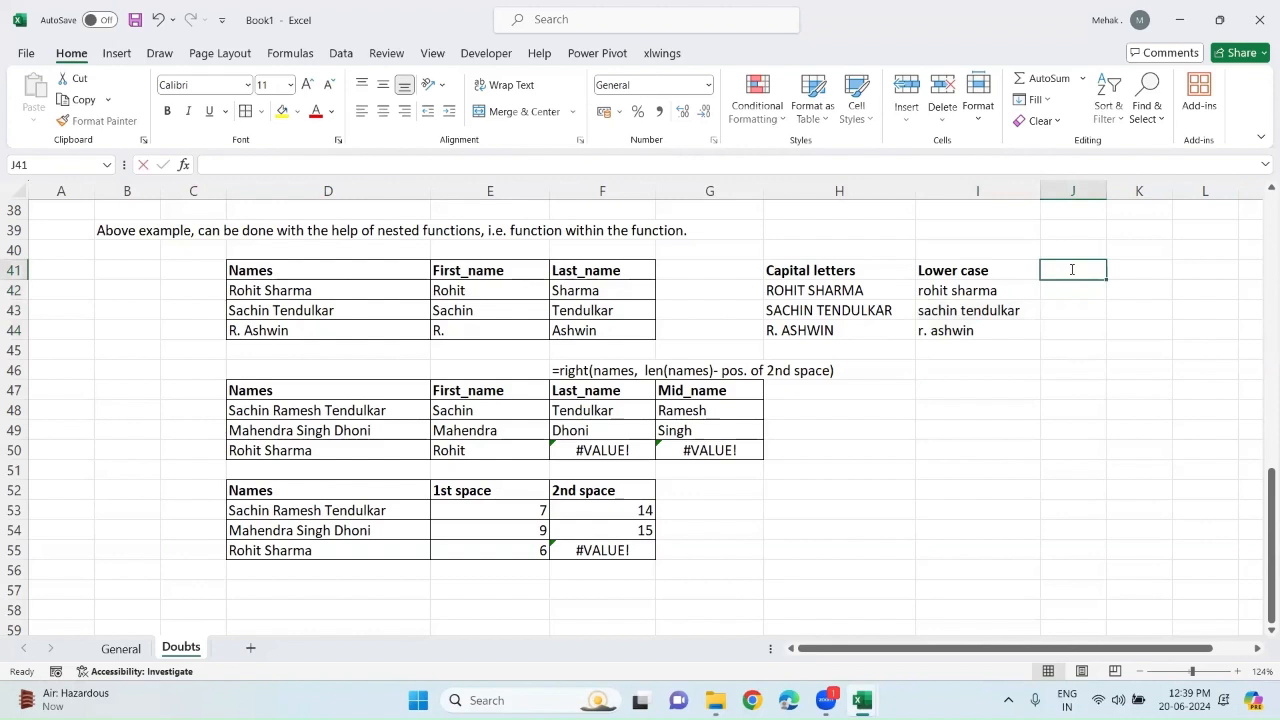
pyautogui.write('Proper()')
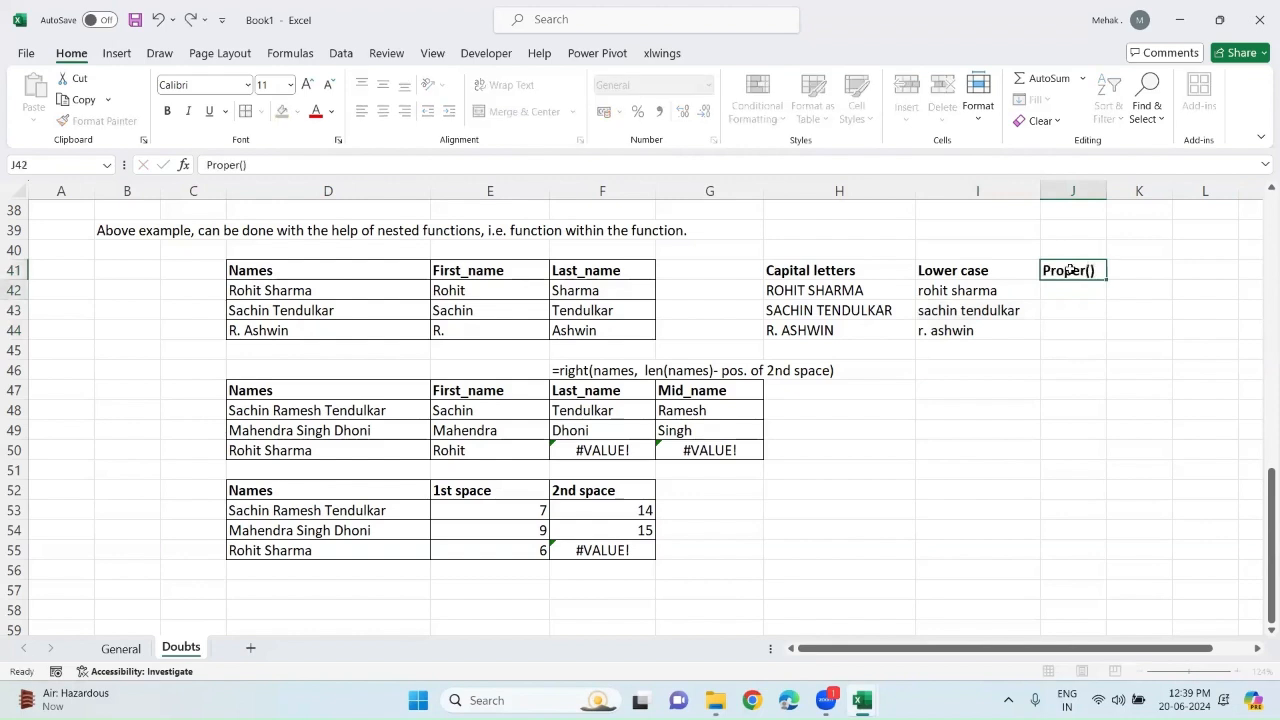
pyautogui.press('Return')
pyautogui.write('=proper')
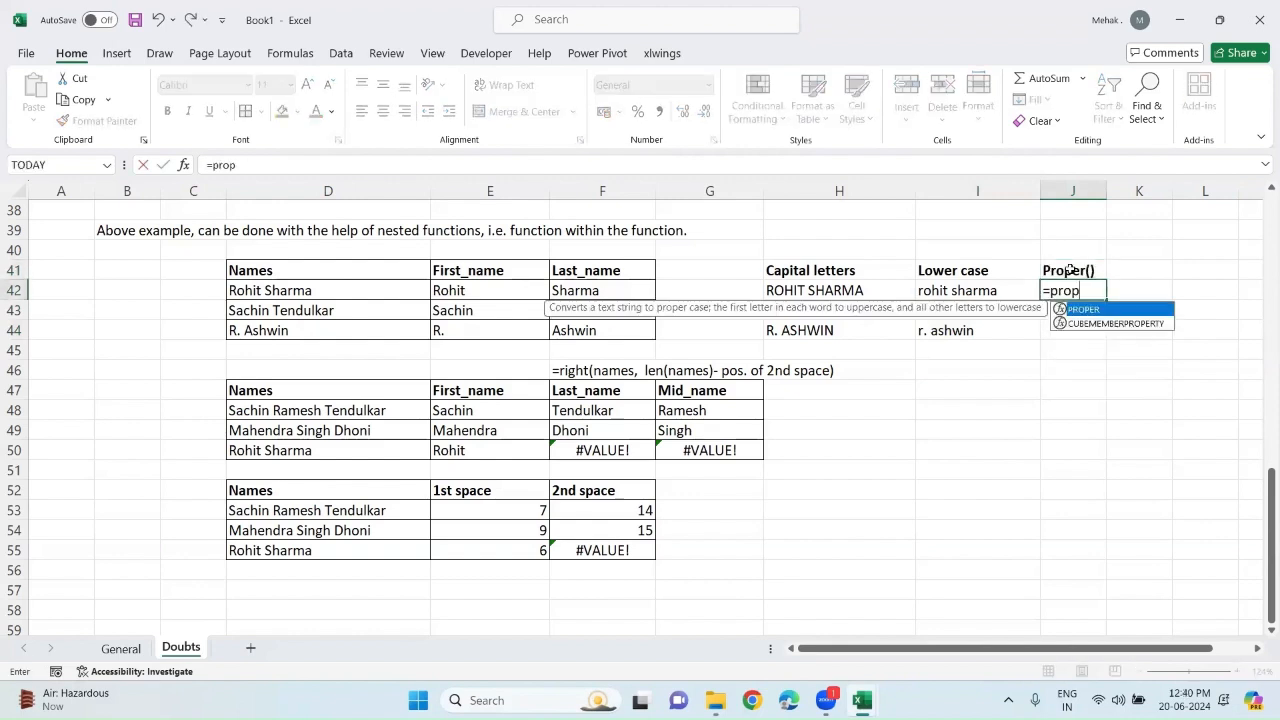
pyautogui.press('Tab')
pyautogui.click(877, 290)
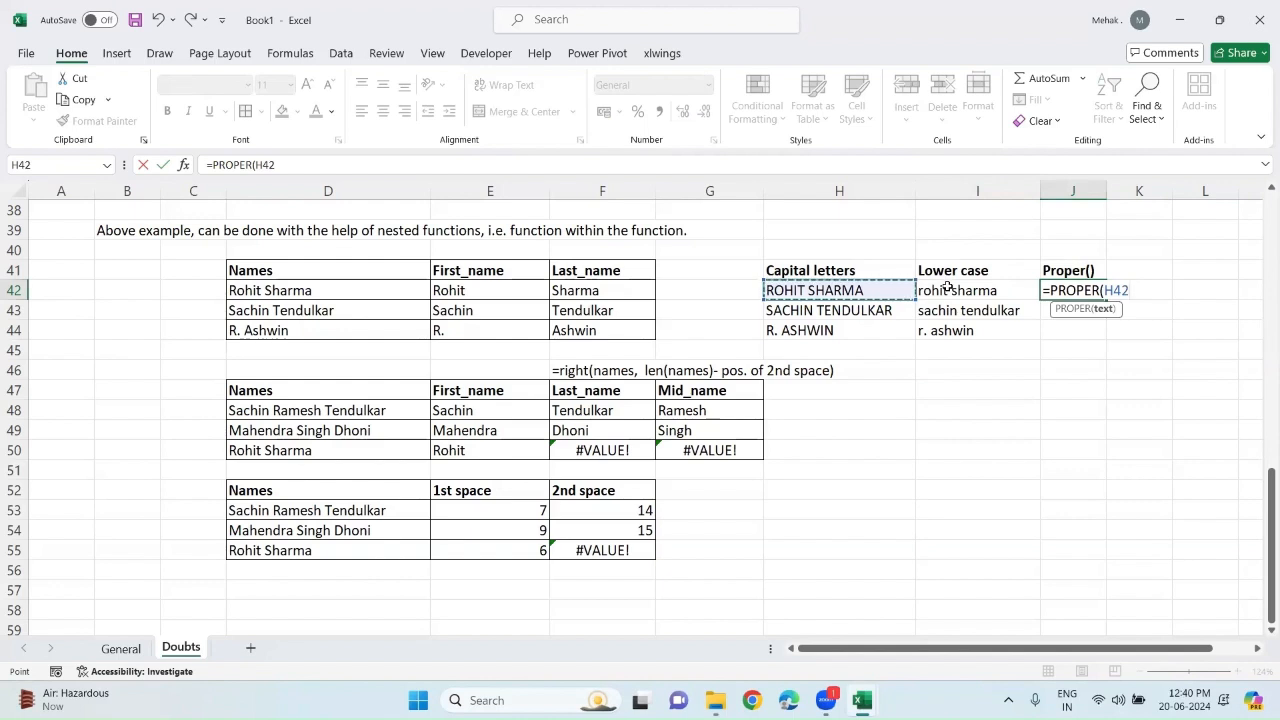
pyautogui.press('Return')
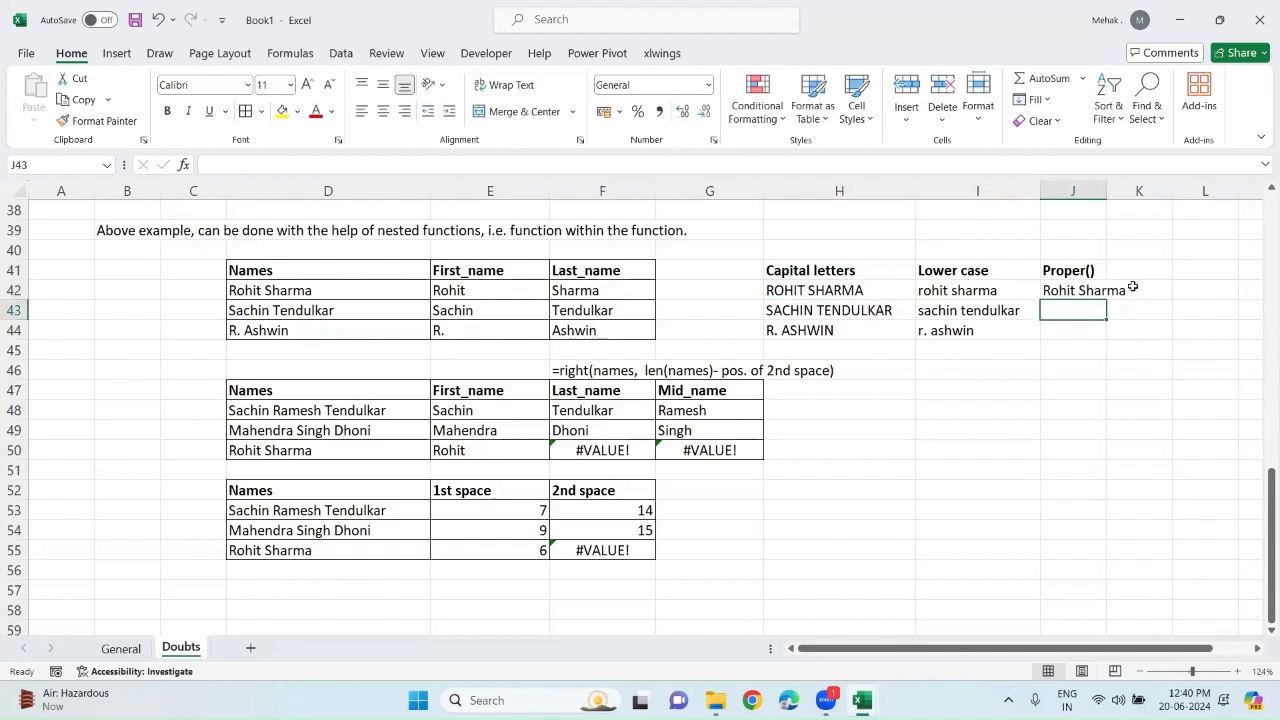
# Review the PROPER formula in J42 and fill it down through J44.
pyautogui.doubleClick(1090, 290)
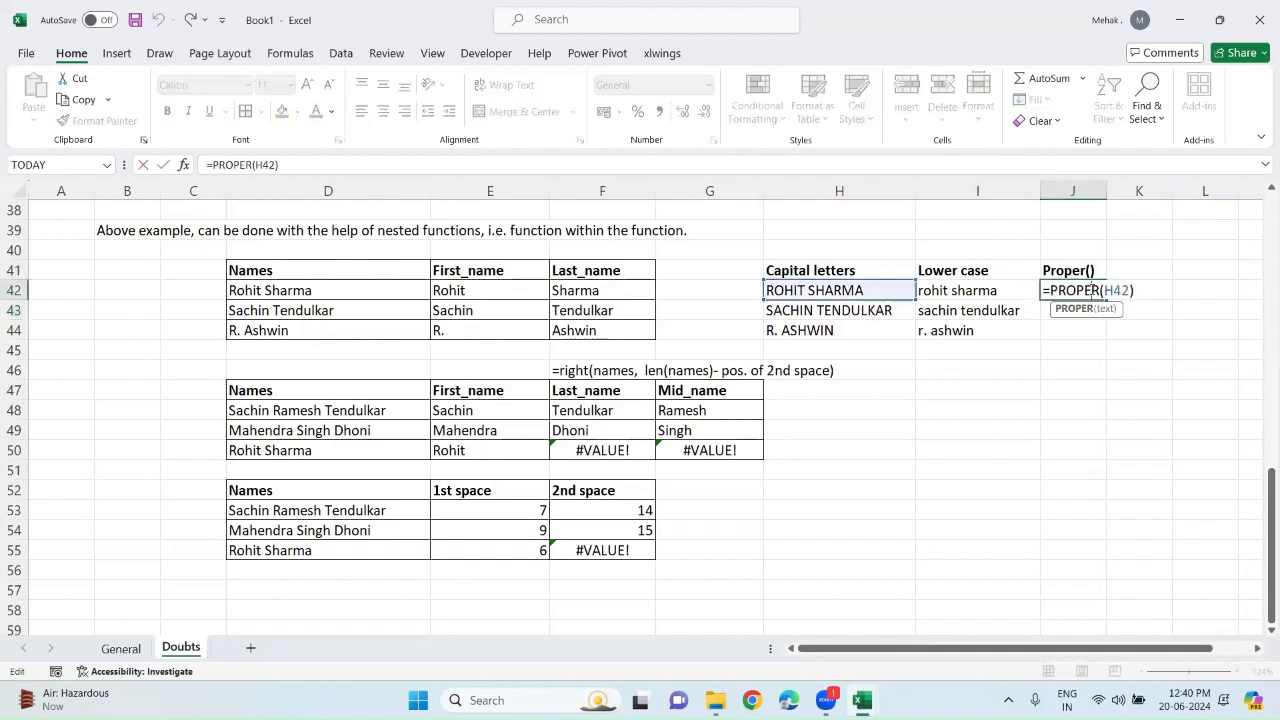
pyautogui.click(1088, 335)
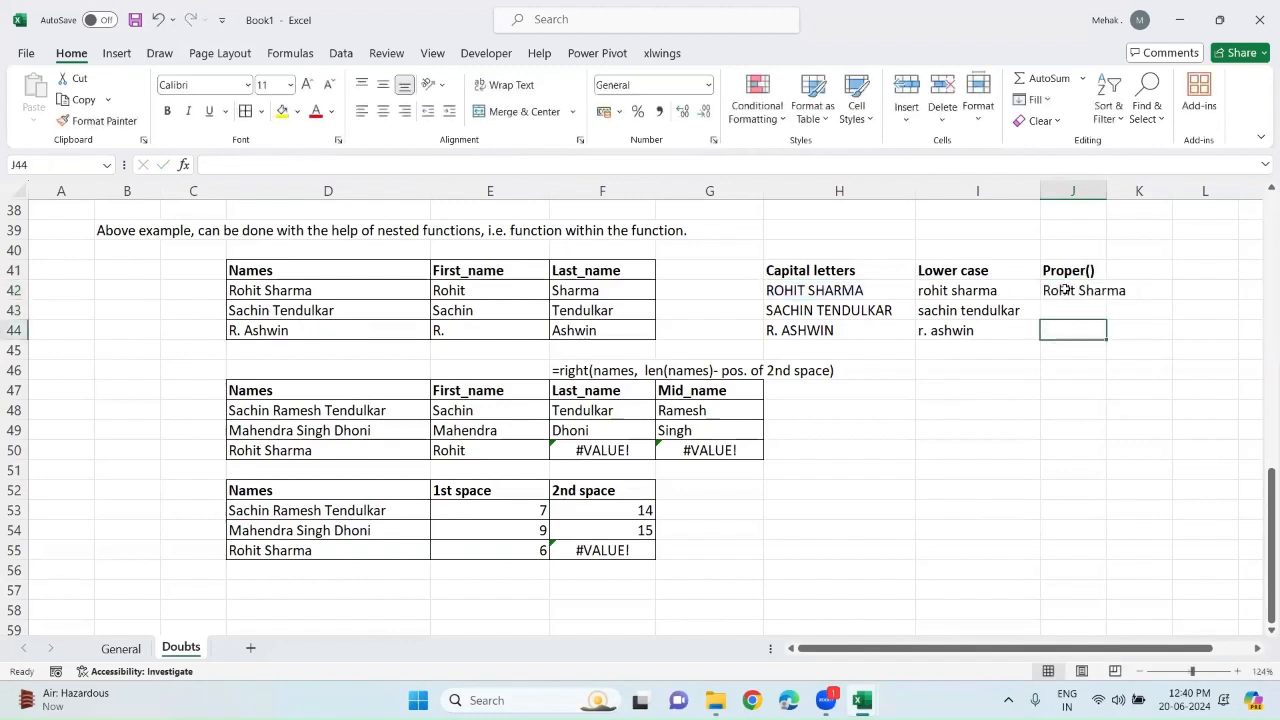
pyautogui.click(1066, 290)
pyautogui.hotkey('shift', 'Down')
pyautogui.hotkey('shift', 'Down')
pyautogui.hotkey('ctrl', 'd')
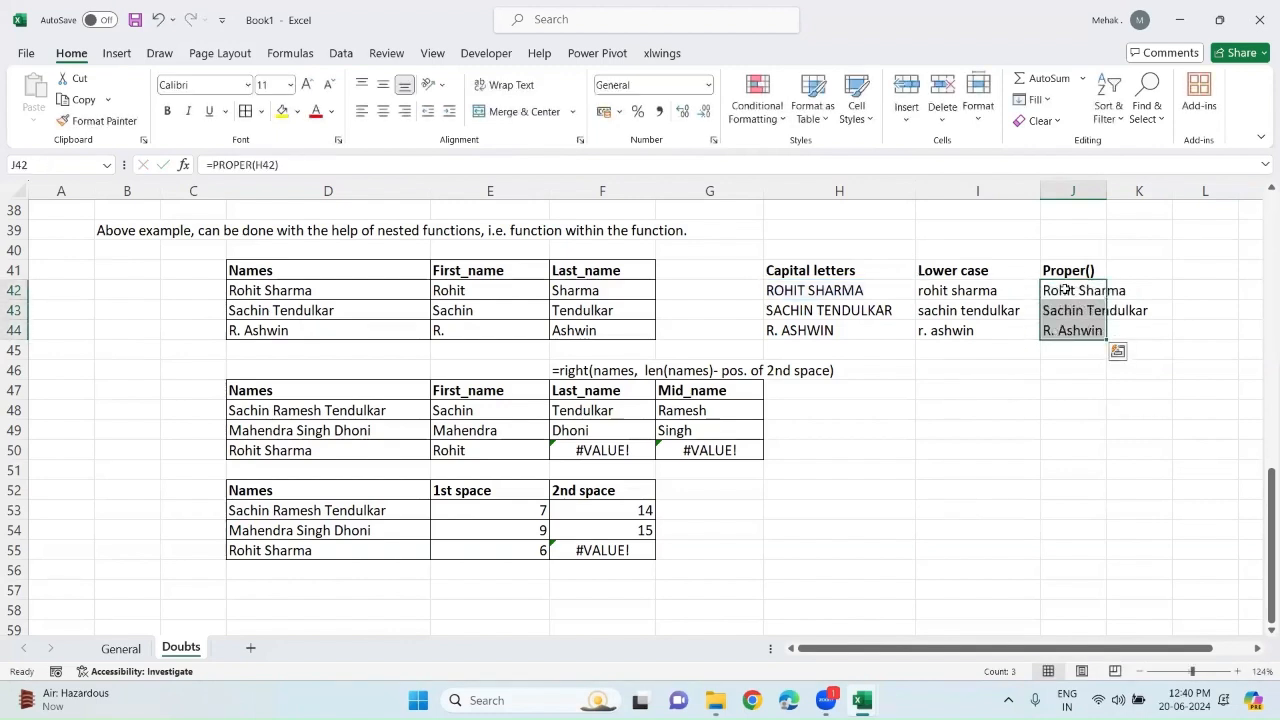
# Enter the heading "data:" in D58, below the table of space positions, and make it bold.
pyautogui.click(891, 437)
pyautogui.scroll(3, 891, 437)
pyautogui.scroll(2, 891, 437)
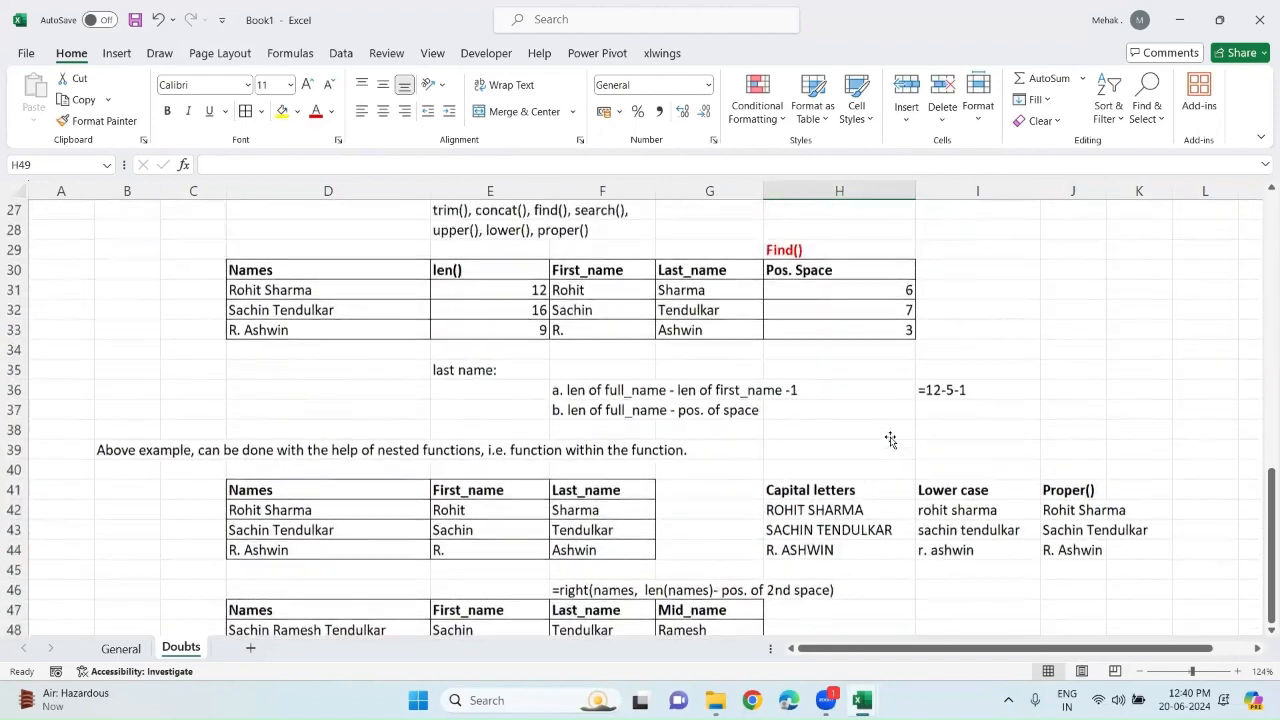
pyautogui.scroll(-7, 891, 437)
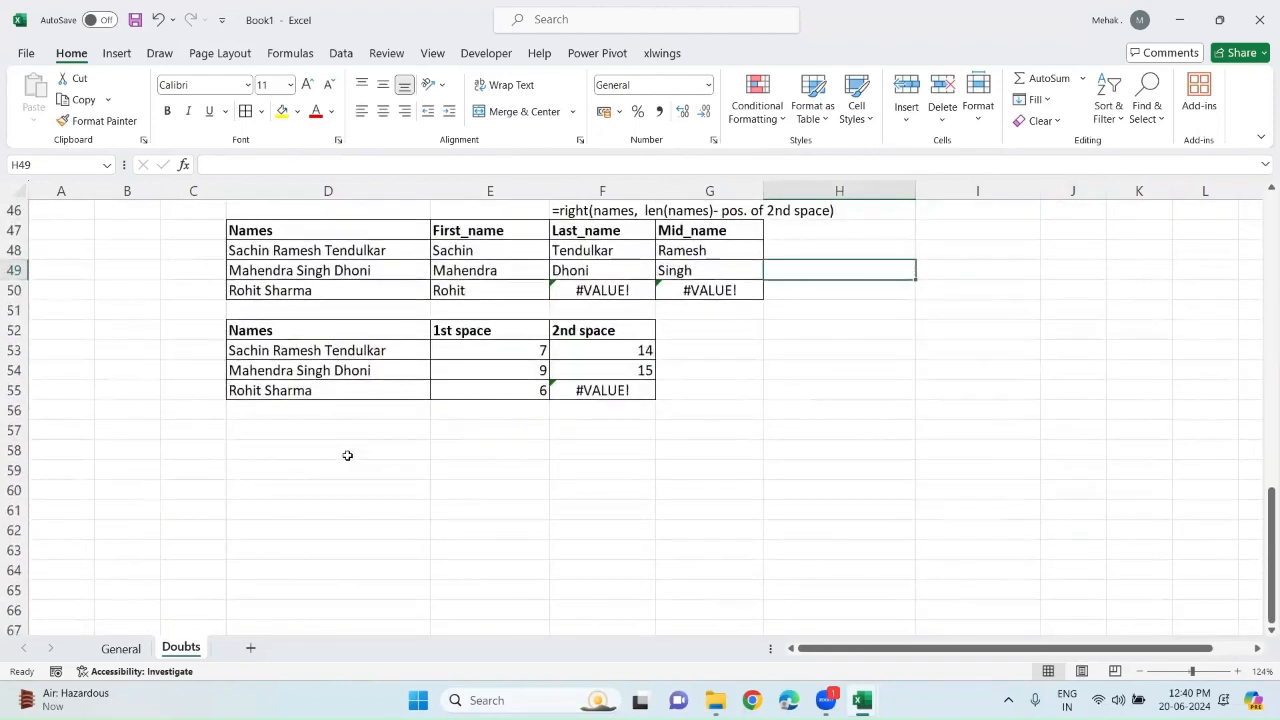
pyautogui.click(347, 455)
pyautogui.write('data:')
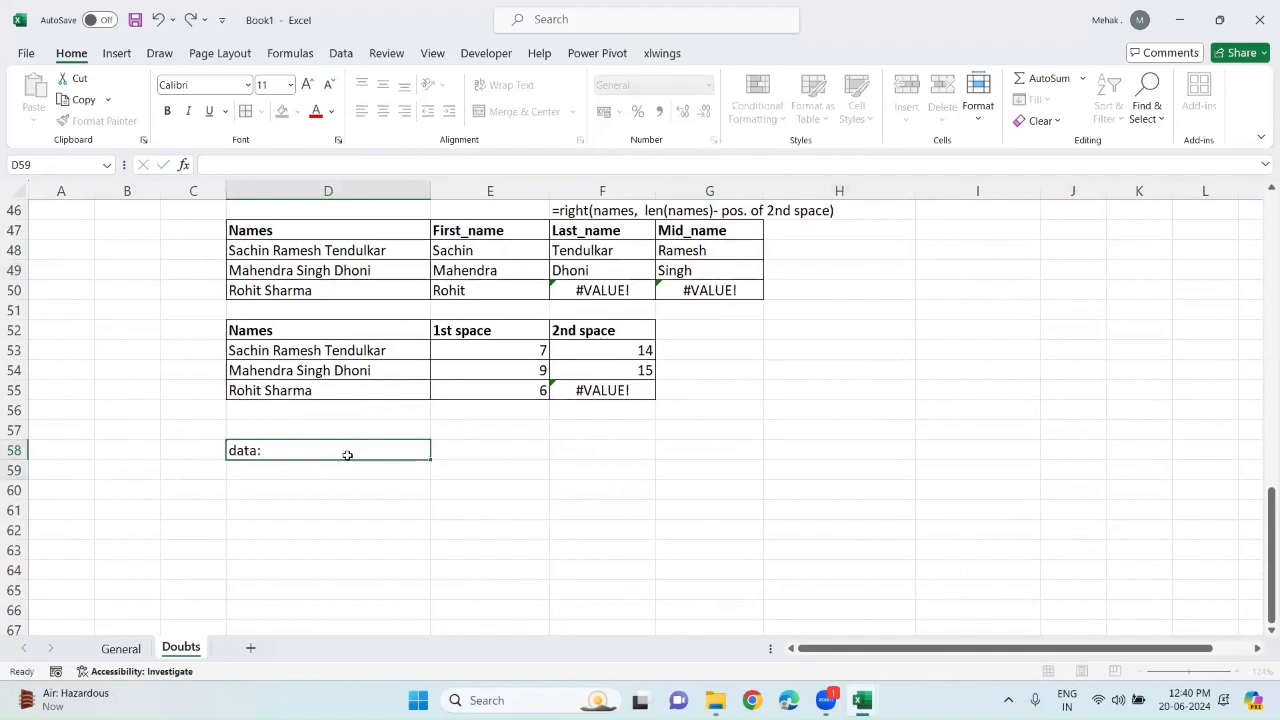
pyautogui.press('Return')
pyautogui.press('Up')
pyautogui.hotkey('ctrl', 'b')
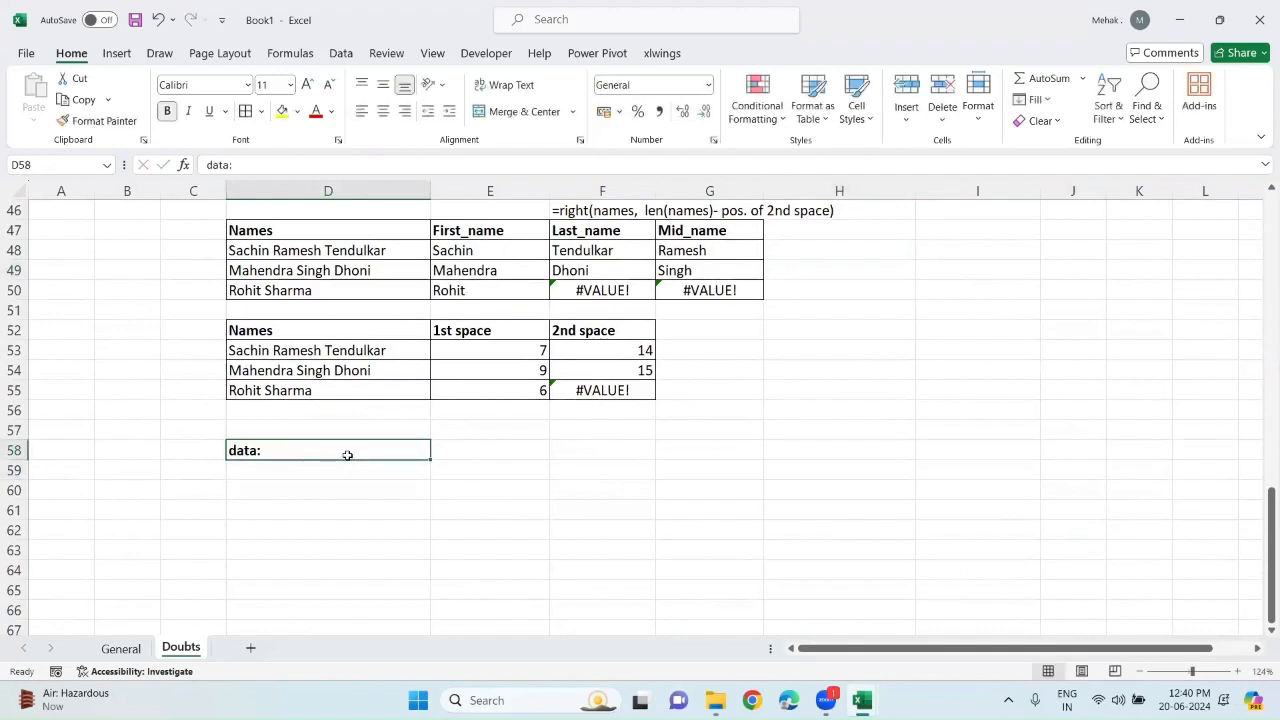
# Enter a lowercase first name with leading and trailing spaces in D59, and another with only trailing spaces in D60.
pyautogui.press('Down')
pyautogui.press('BackSpace')
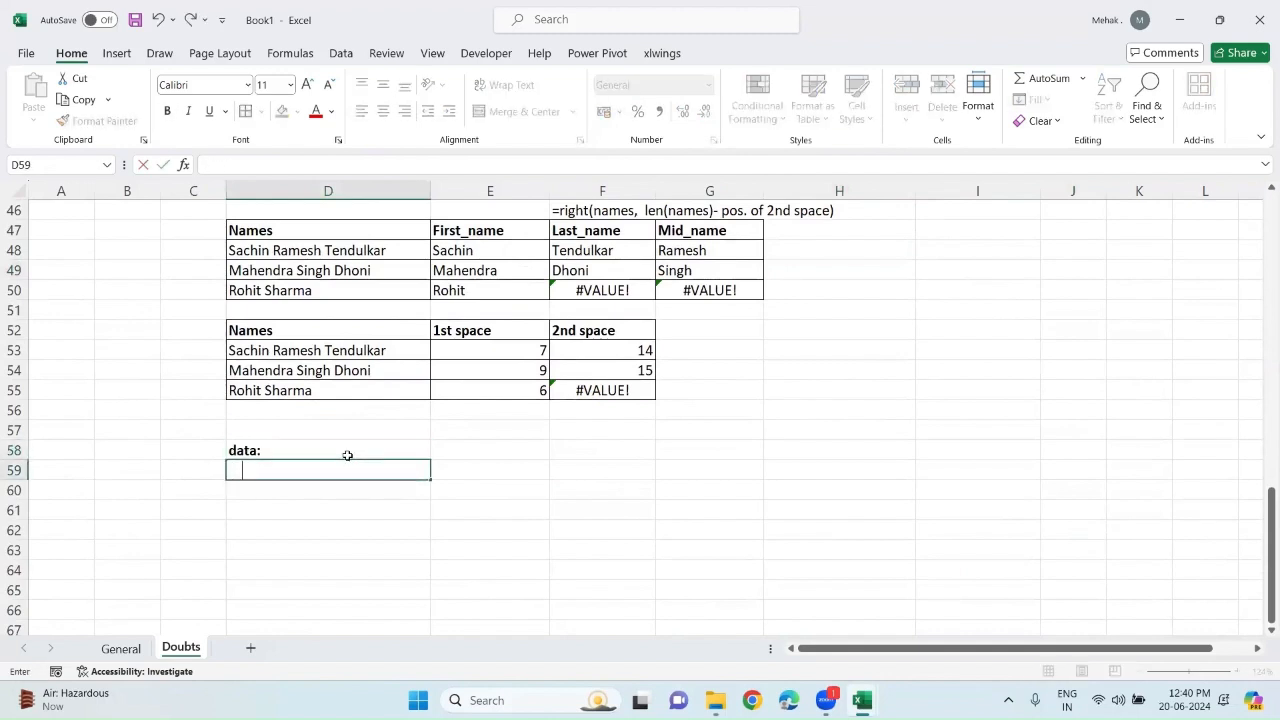
pyautogui.write('harsh n n n n')
pyautogui.press('BackSpace')
pyautogui.press('BackSpace')
pyautogui.press('BackSpace')
pyautogui.press('BackSpace')
pyautogui.press('BackSpace')
pyautogui.press('BackSpace')
pyautogui.press('BackSpace')
pyautogui.press('BackSpace')
pyautogui.press('Return')
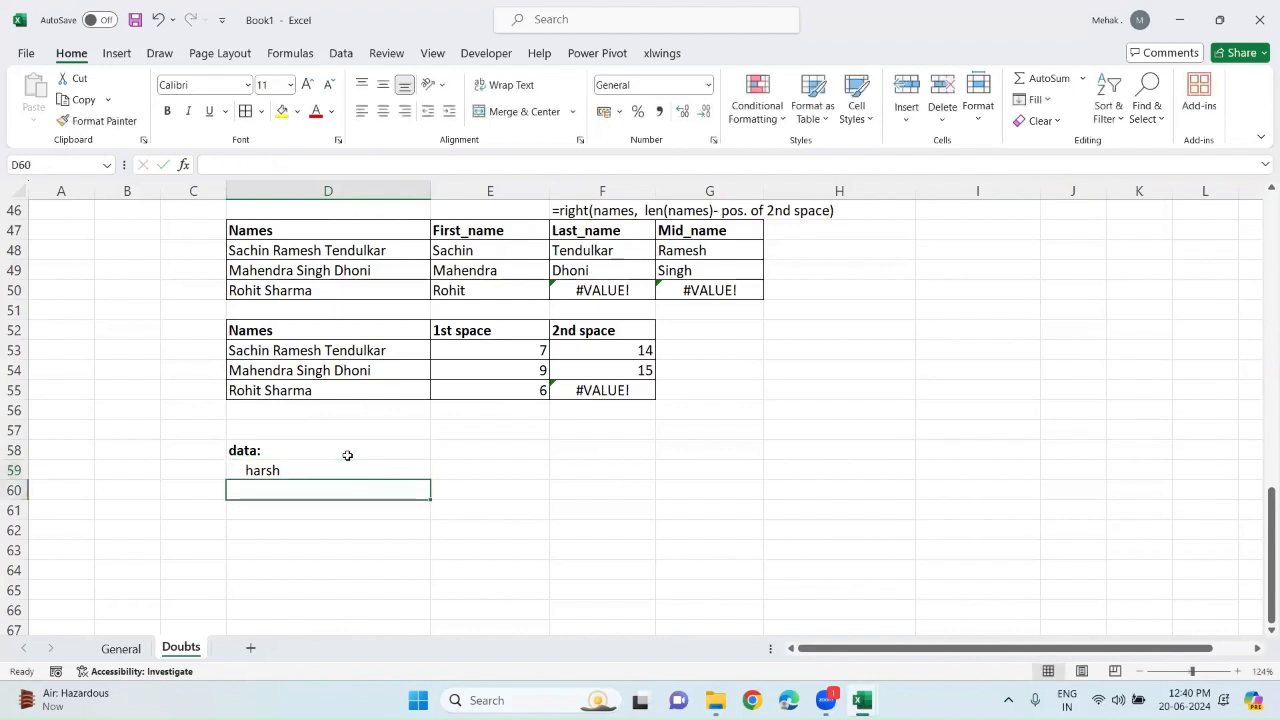
pyautogui.write('=')
pyautogui.press('BackSpace')
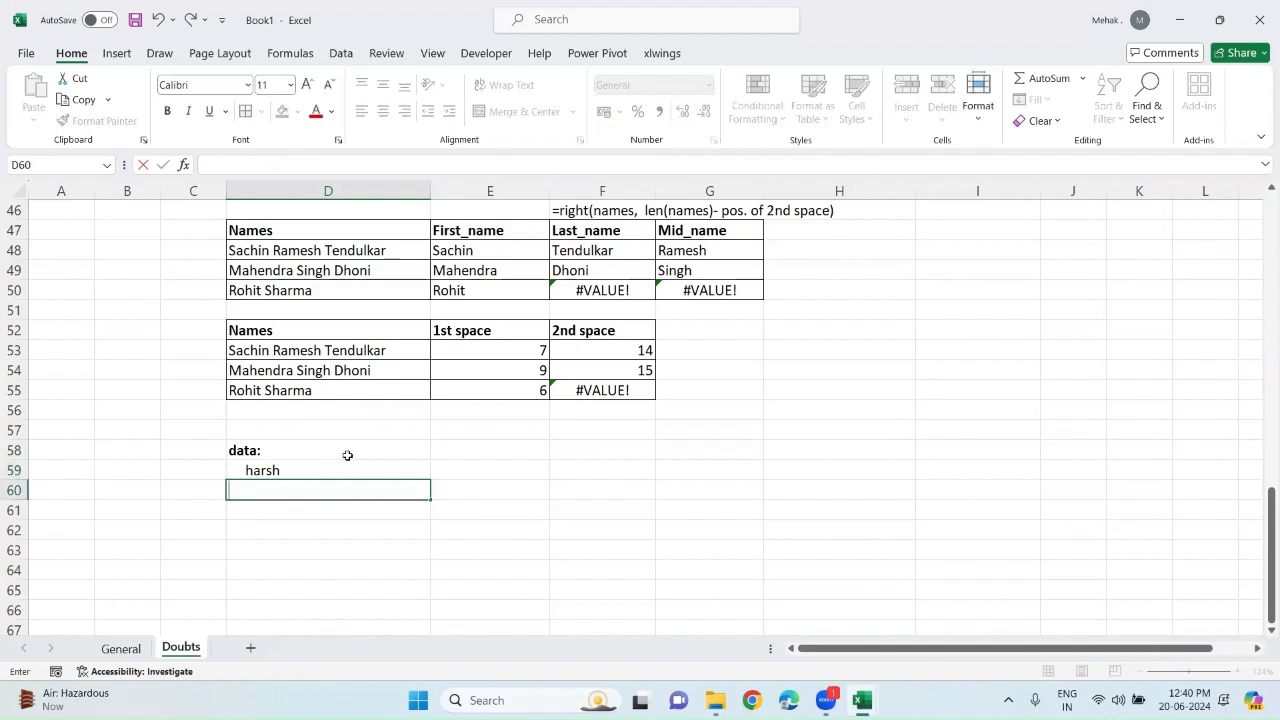
pyautogui.write('amit')
pyautogui.press('Return')
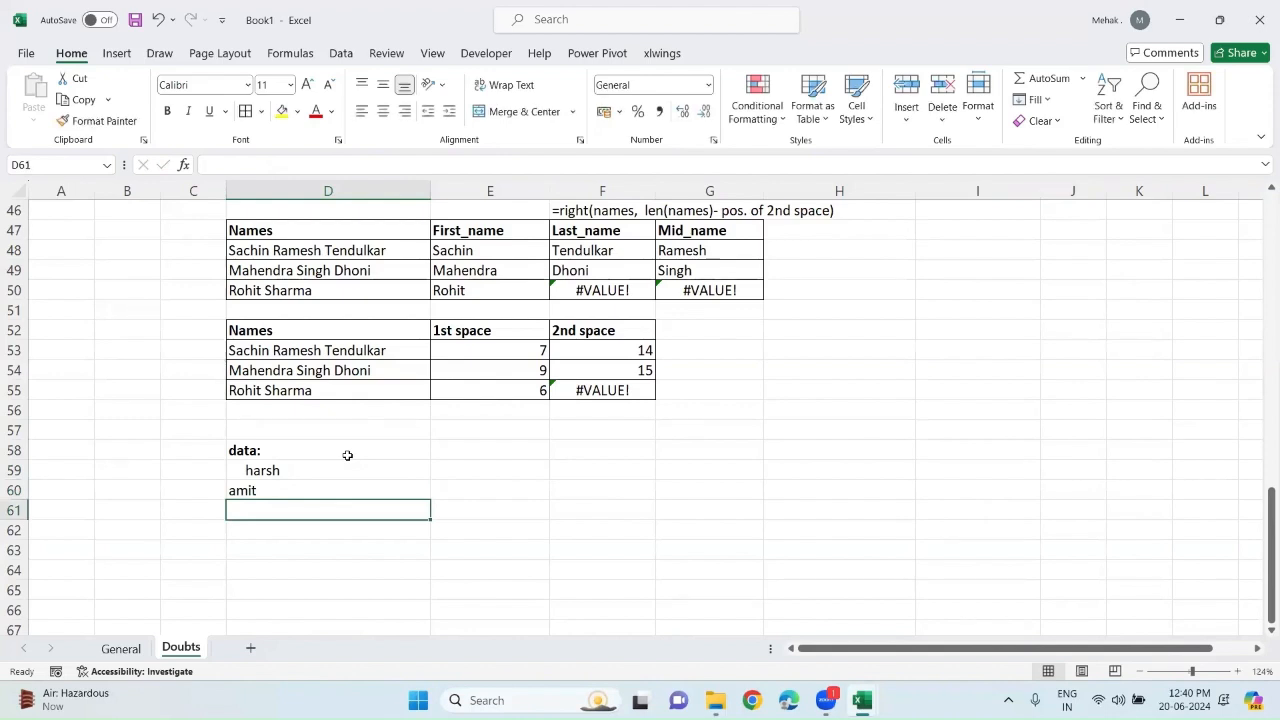
# Enter the heading "len()" in E58 and the formula =LEN(D59) in E59.
pyautogui.click(446, 457)
pyautogui.write('len(')
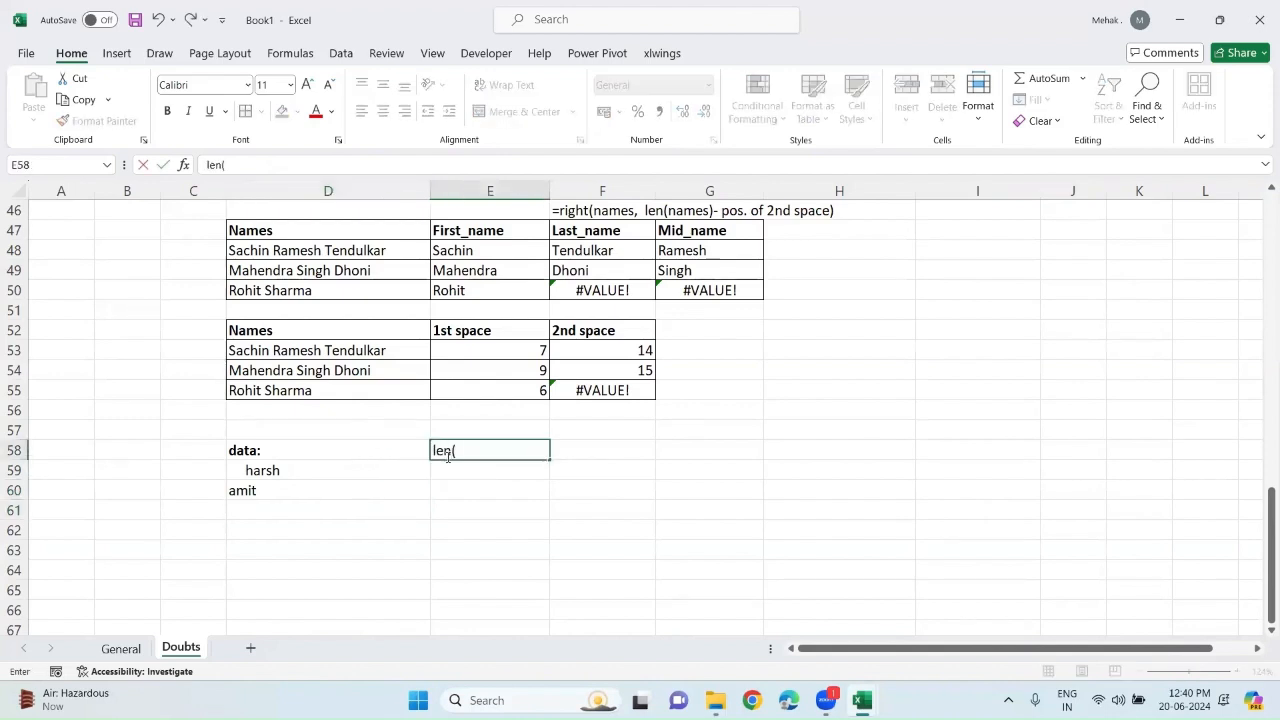
pyautogui.write(')')
pyautogui.press('Return')
pyautogui.write('=len')
pyautogui.press('Tab')
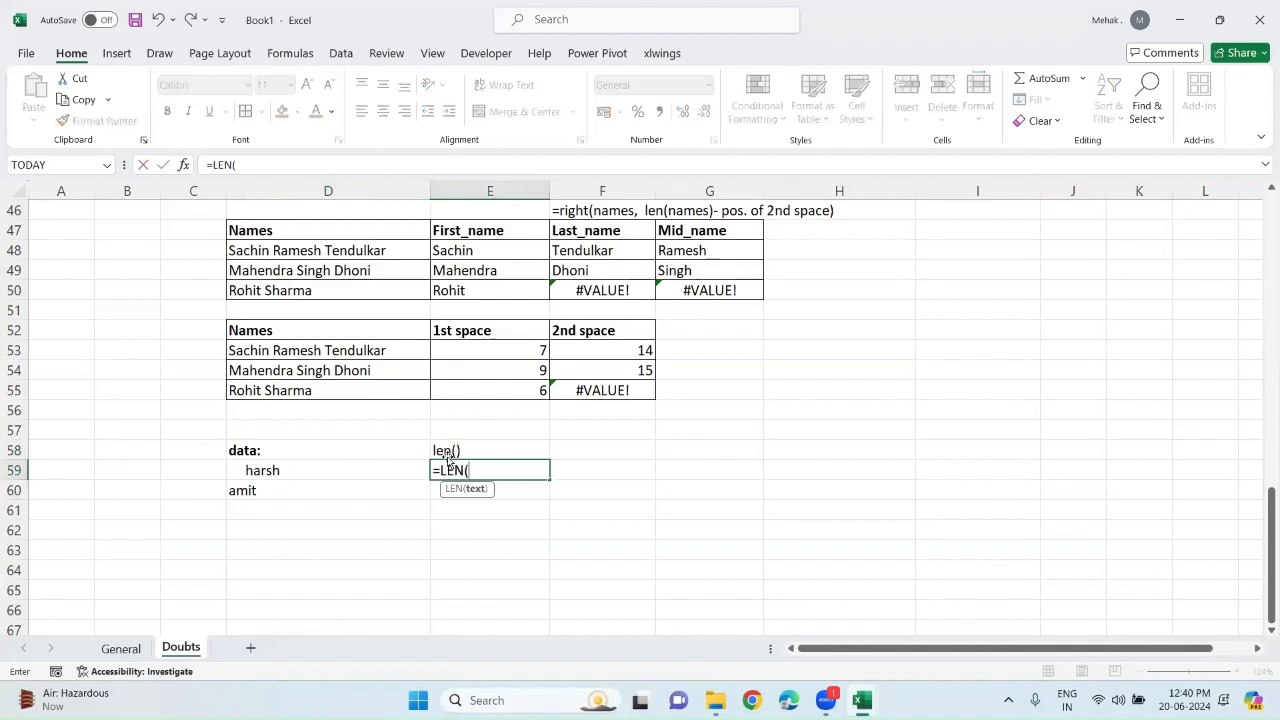
pyautogui.click(317, 477)
pyautogui.press('Return')
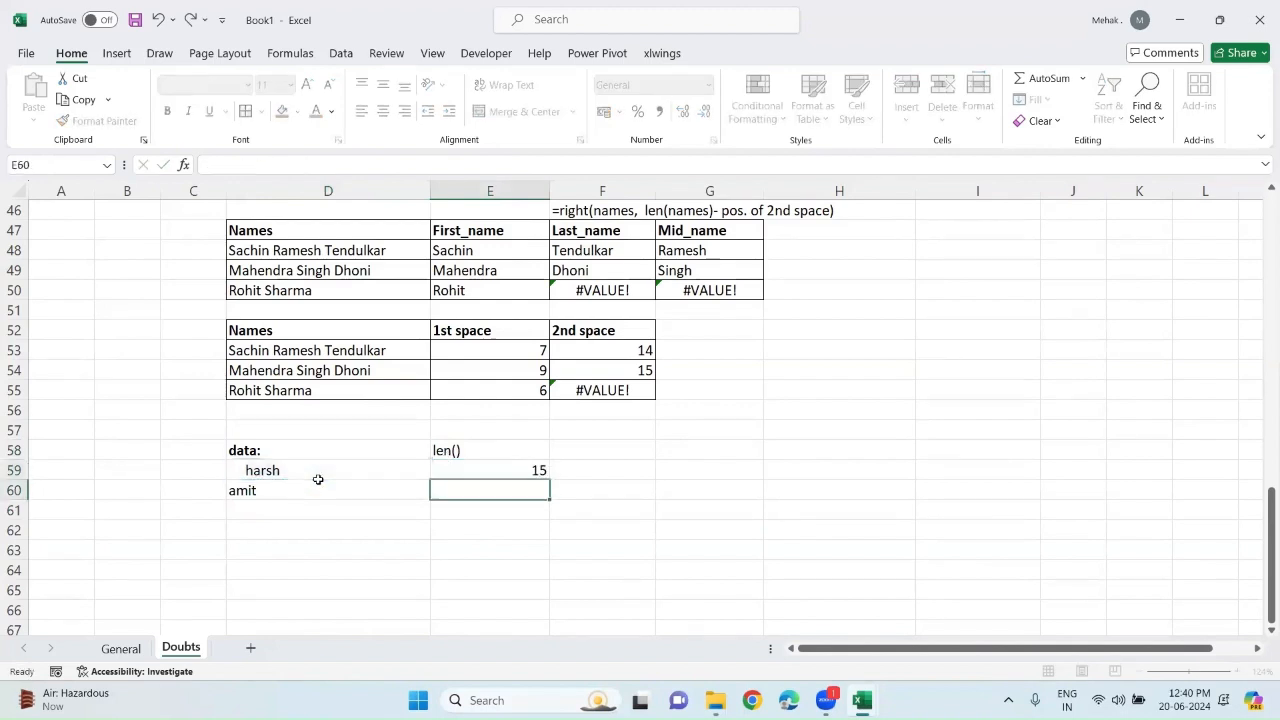
# Enter =LEN(D60) in E60 to count the characters of the second data entry.
pyautogui.write('=l')
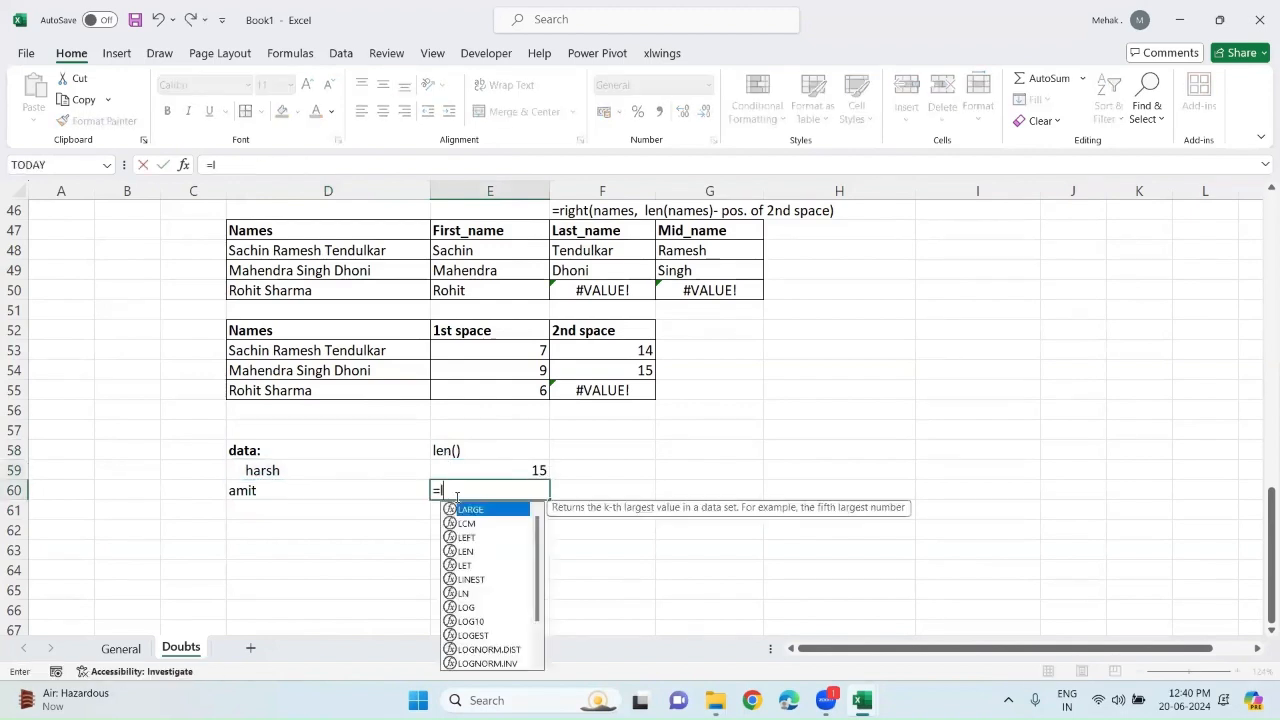
pyautogui.write('en')
pyautogui.press('Tab')
pyautogui.click(389, 492)
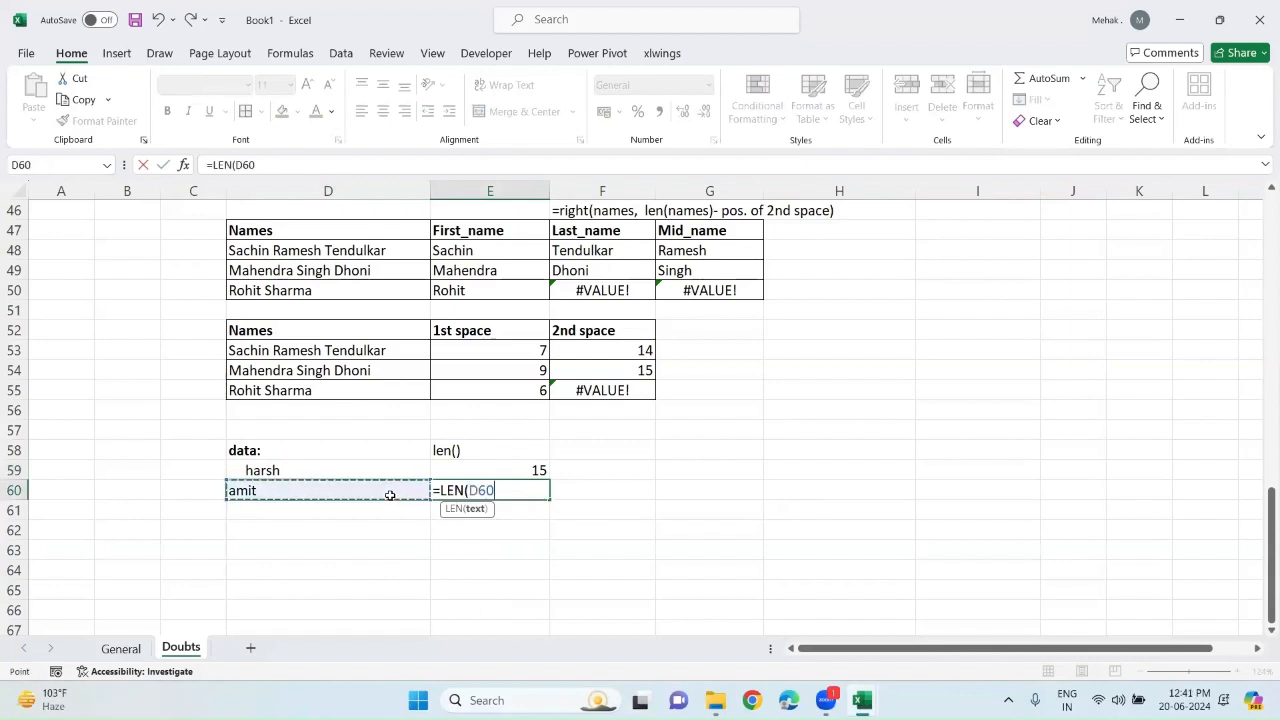
pyautogui.press('Return')
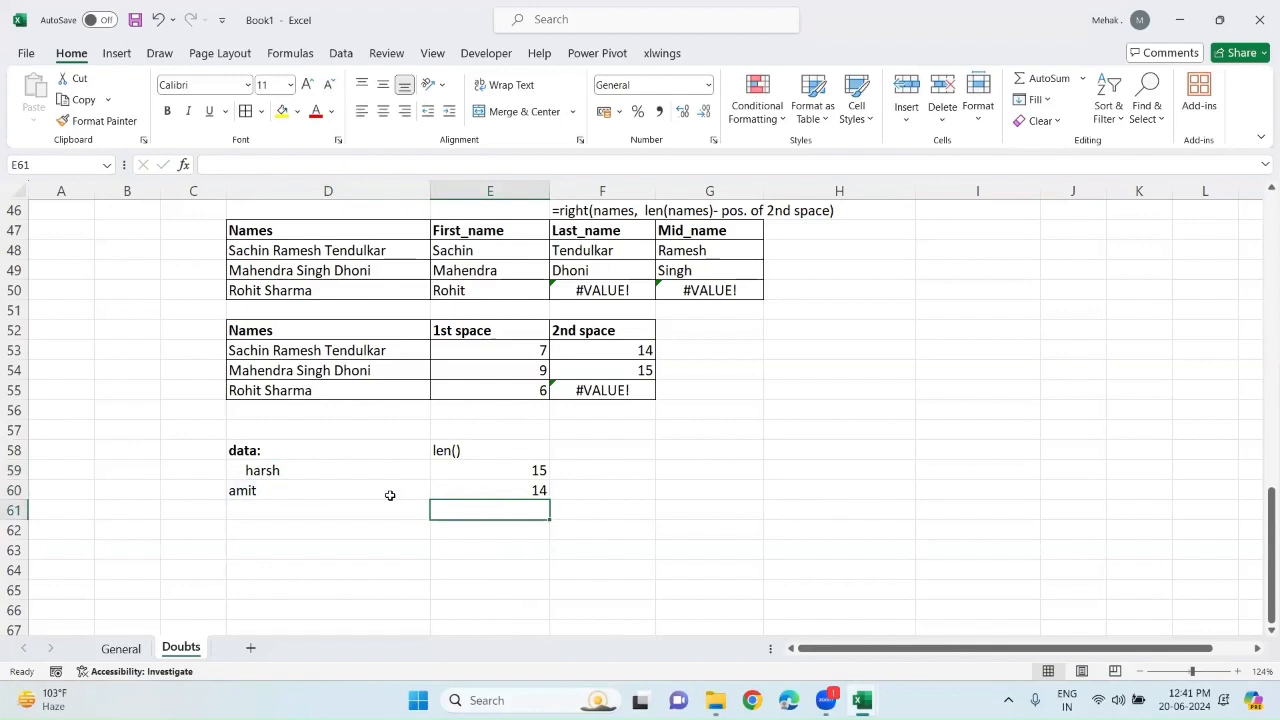
# Make the len() heading in E58 bold and add a bold "trim()" heading in F58.
pyautogui.click(532, 451)
pyautogui.hotkey('ctrl', 'b')
pyautogui.press('Right')
pyautogui.write('trim()')
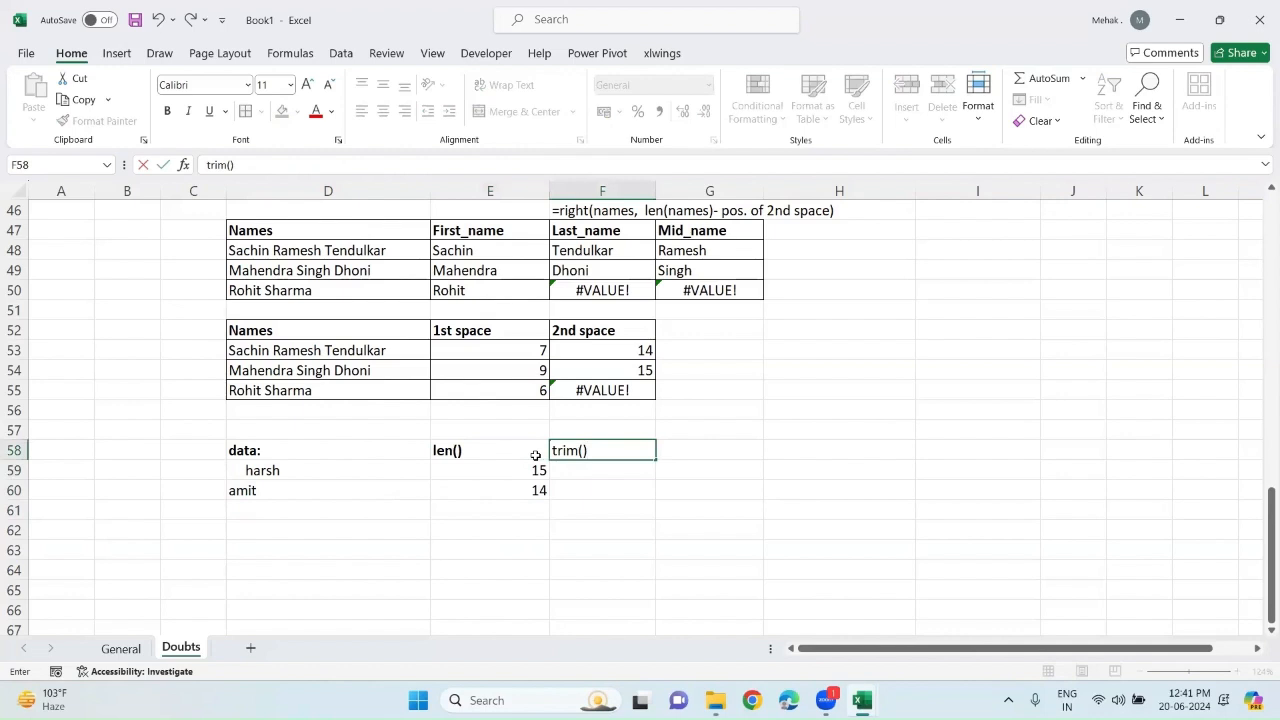
pyautogui.press('Return')
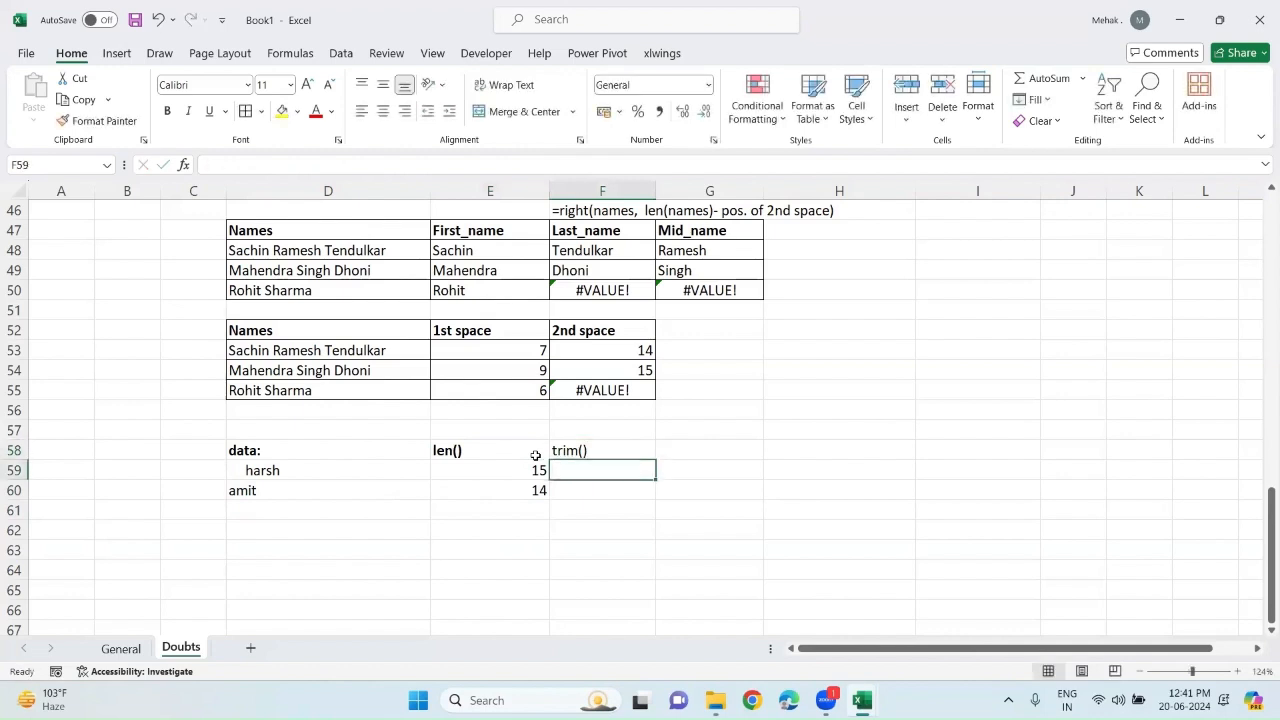
pyautogui.press('Up')
pyautogui.hotkey('ctrl', 'b')
# Enter =TRIM(D59) in F59 and fill it down to F60.
pyautogui.press('Down')
pyautogui.write('=')
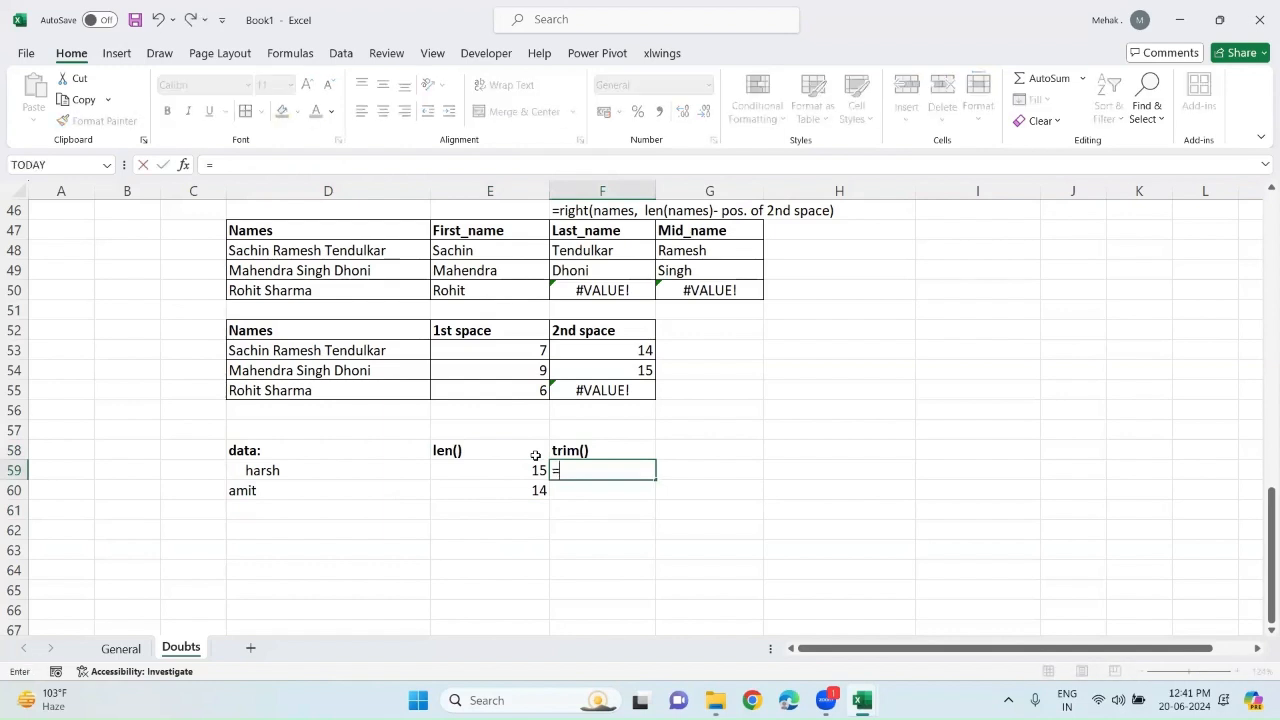
pyautogui.write('TRIM(')
pyautogui.click(376, 472)
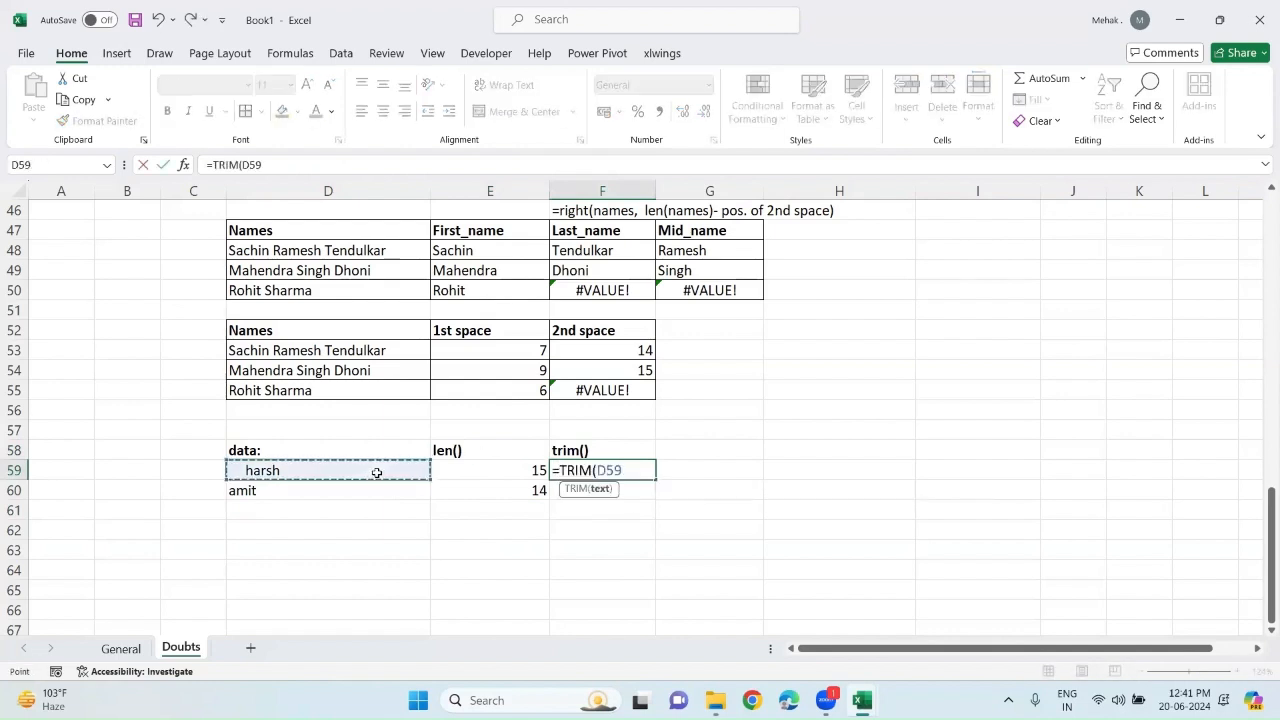
pyautogui.press('Return')
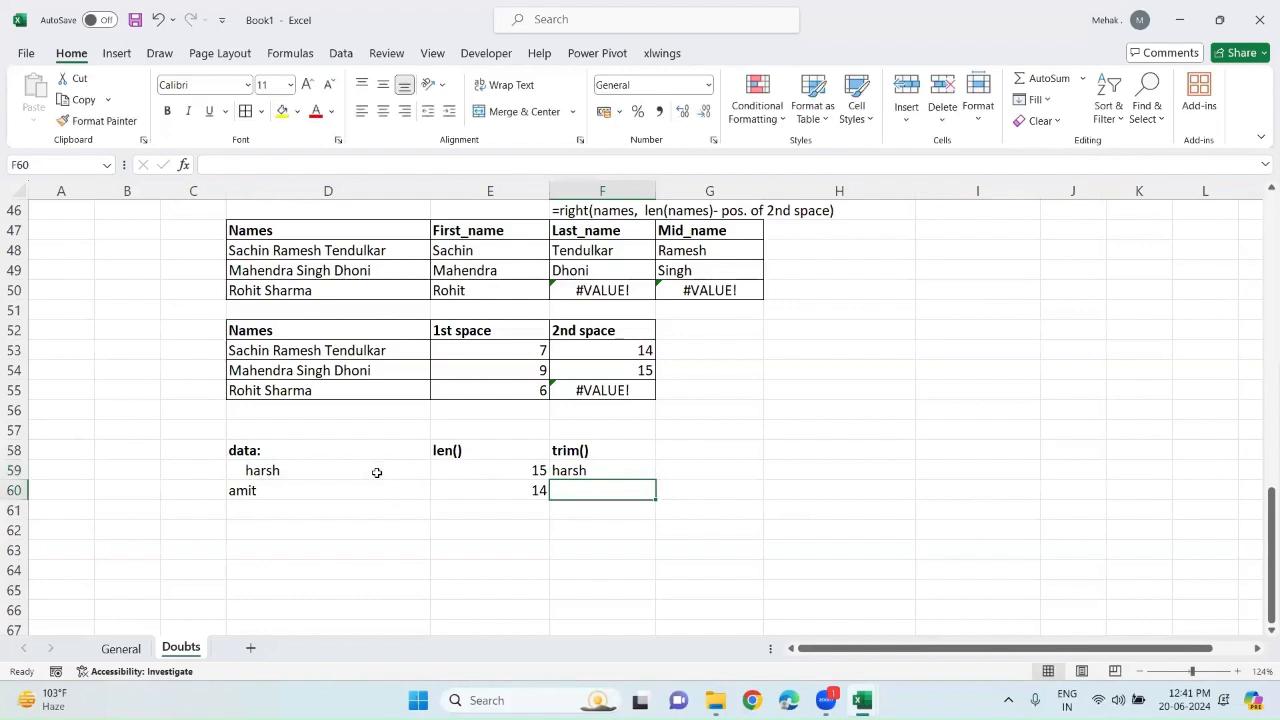
pyautogui.click(580, 470)
pyautogui.moveTo(655, 480); pyautogui.dragTo(655, 500)
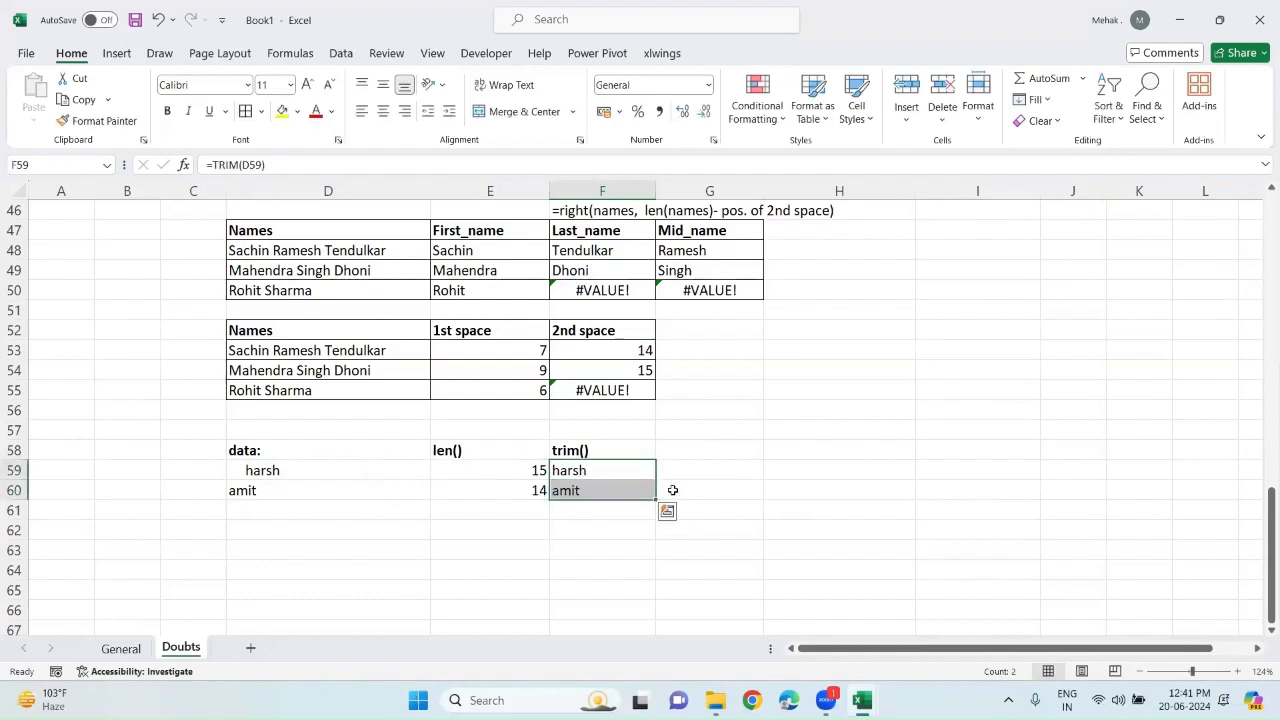
# Add the heading "len()" in G58 and enter =LEN(F59) in G59 to count the trimmed text's characters.
pyautogui.click(712, 451)
pyautogui.write('len()')
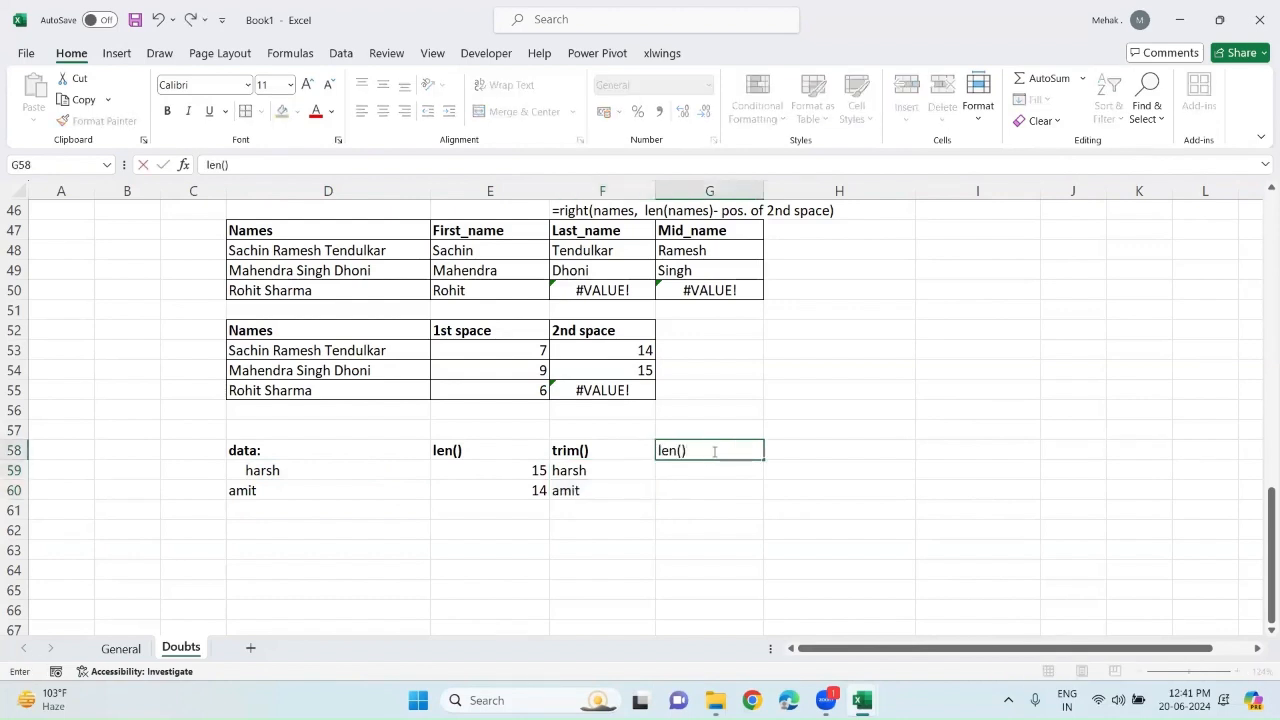
pyautogui.press('Return')
pyautogui.write('=len')
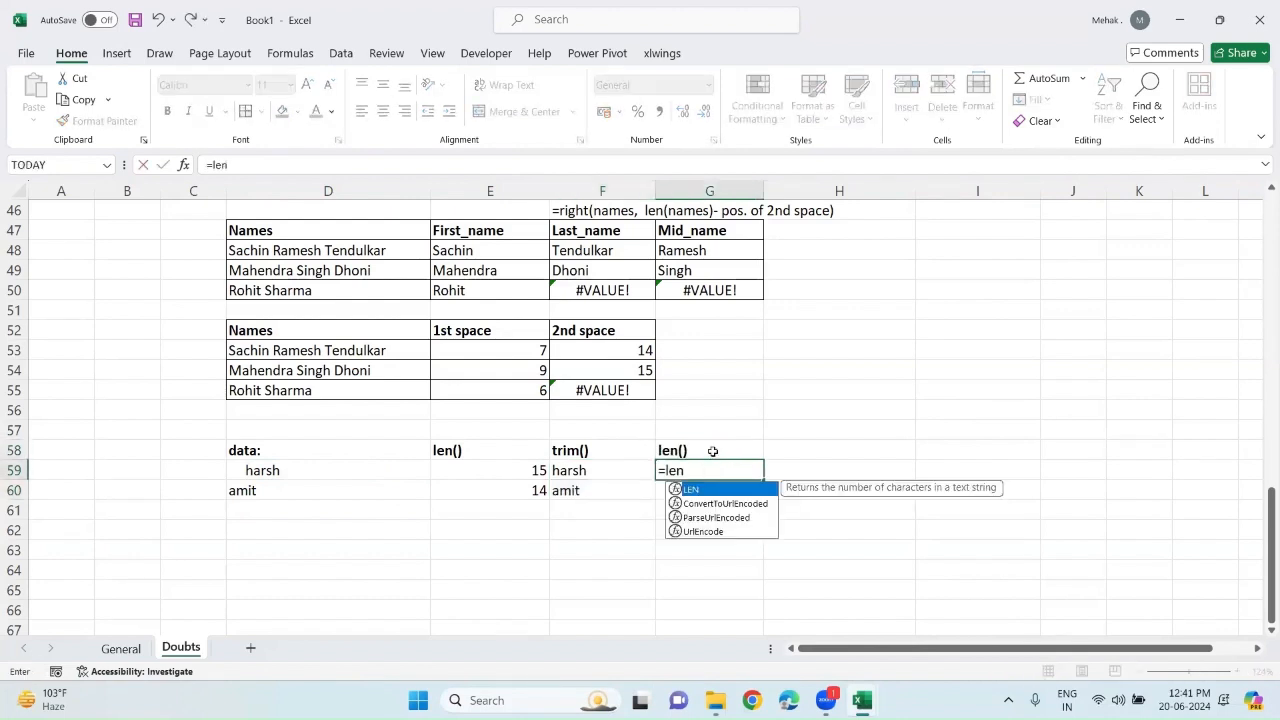
pyautogui.press('Tab')
pyautogui.click(629, 472)
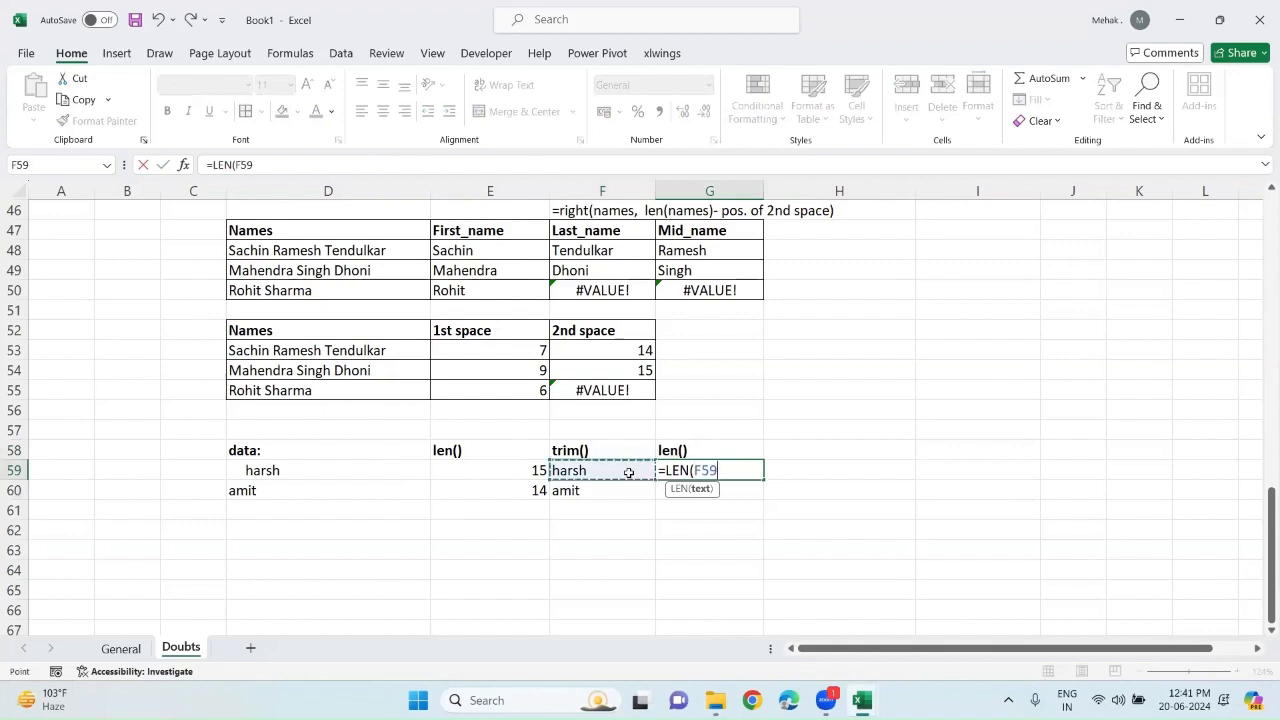
pyautogui.write(')')
pyautogui.press('Return')
# Fill the LEN formula in G59 down to G60 for the second trimmed entry.
pyautogui.click(683, 463)
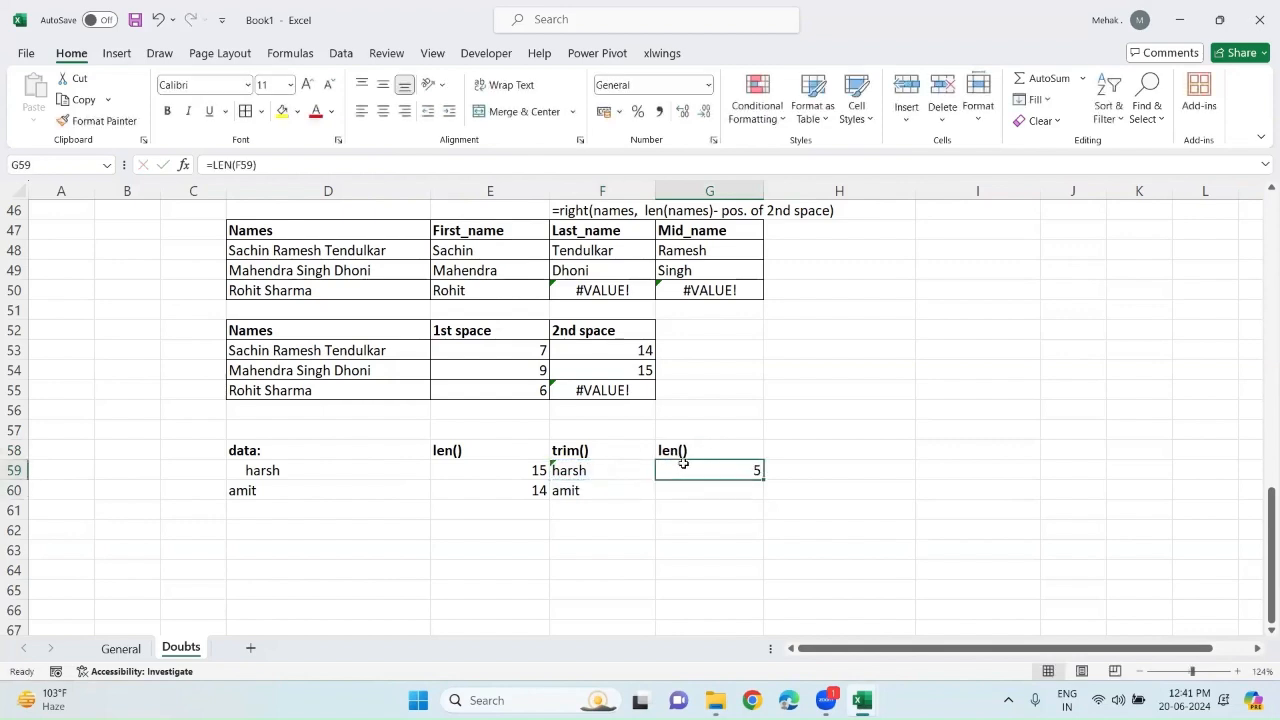
pyautogui.hotkey('shift', 'Down')
pyautogui.hotkey('ctrl', 'd')
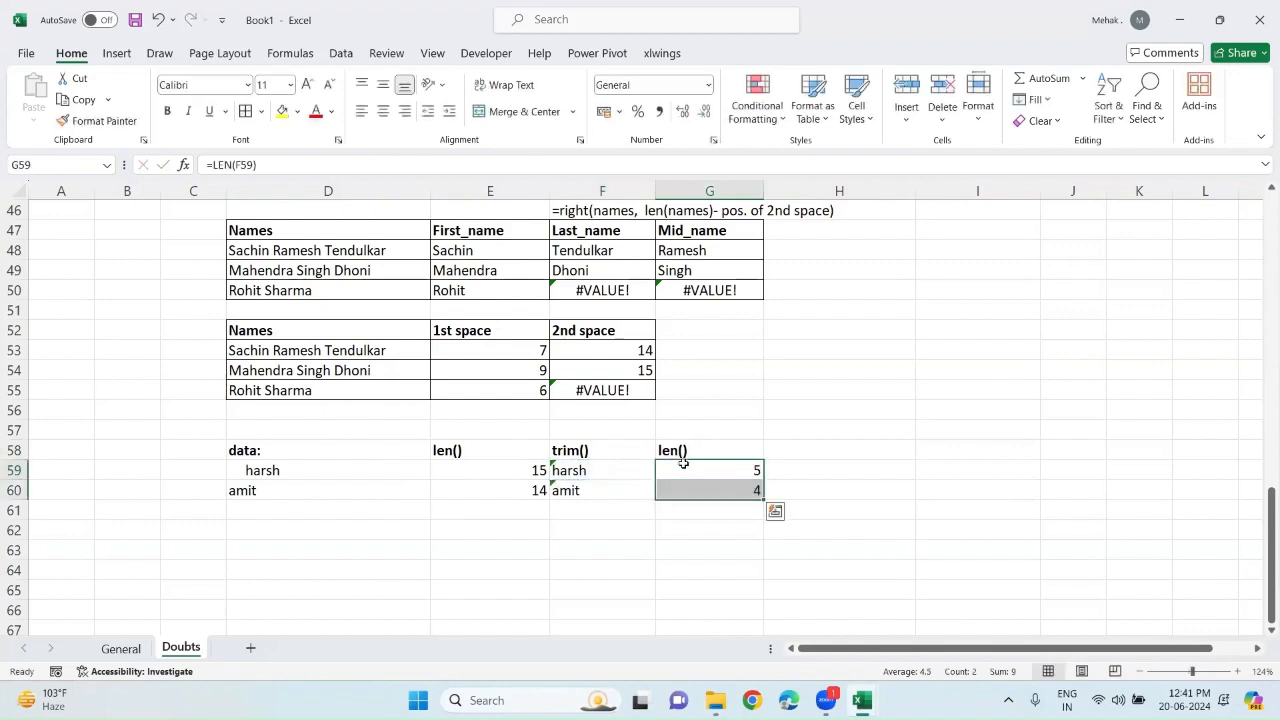
pyautogui.click(542, 526)
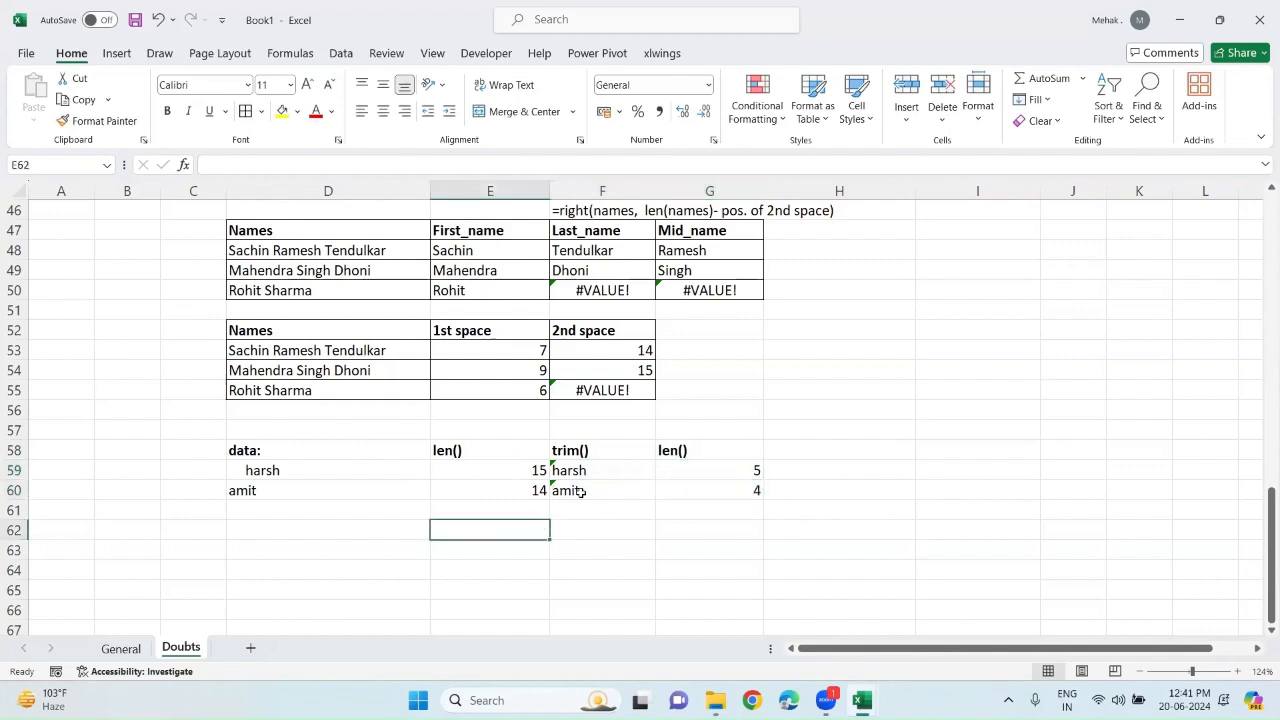
pyautogui.click(288, 524)
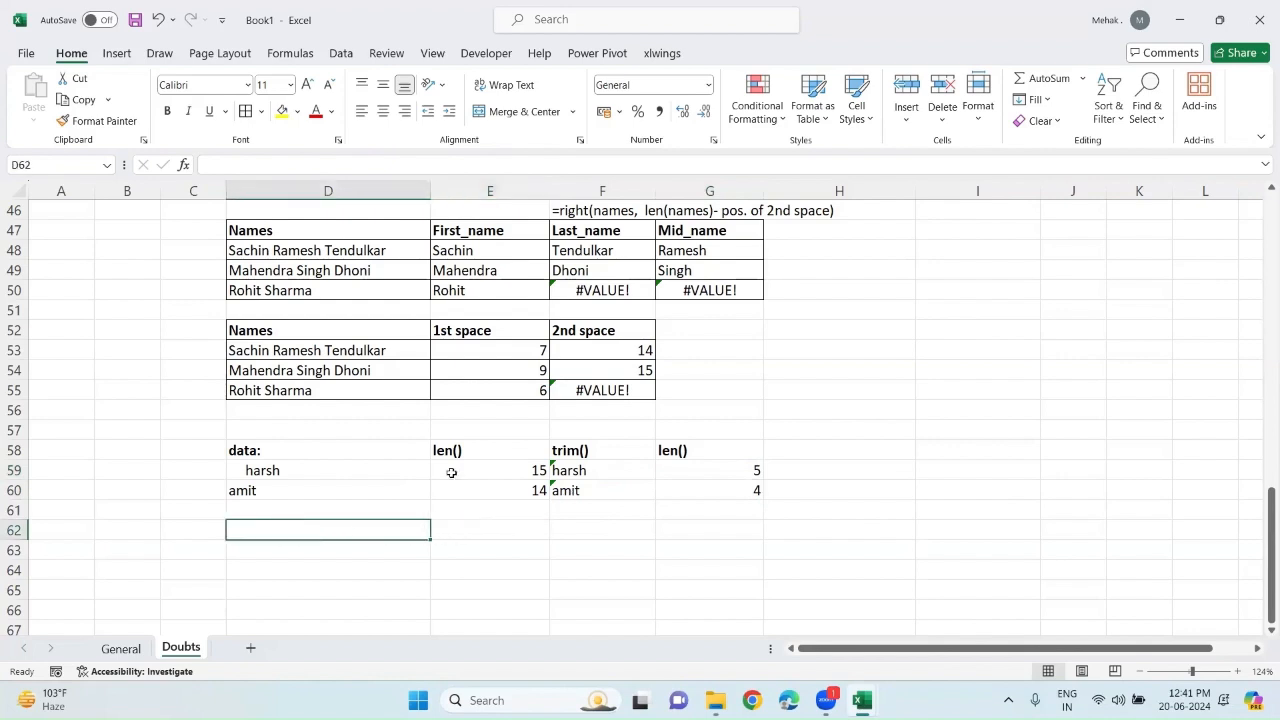
pyautogui.click(567, 471)
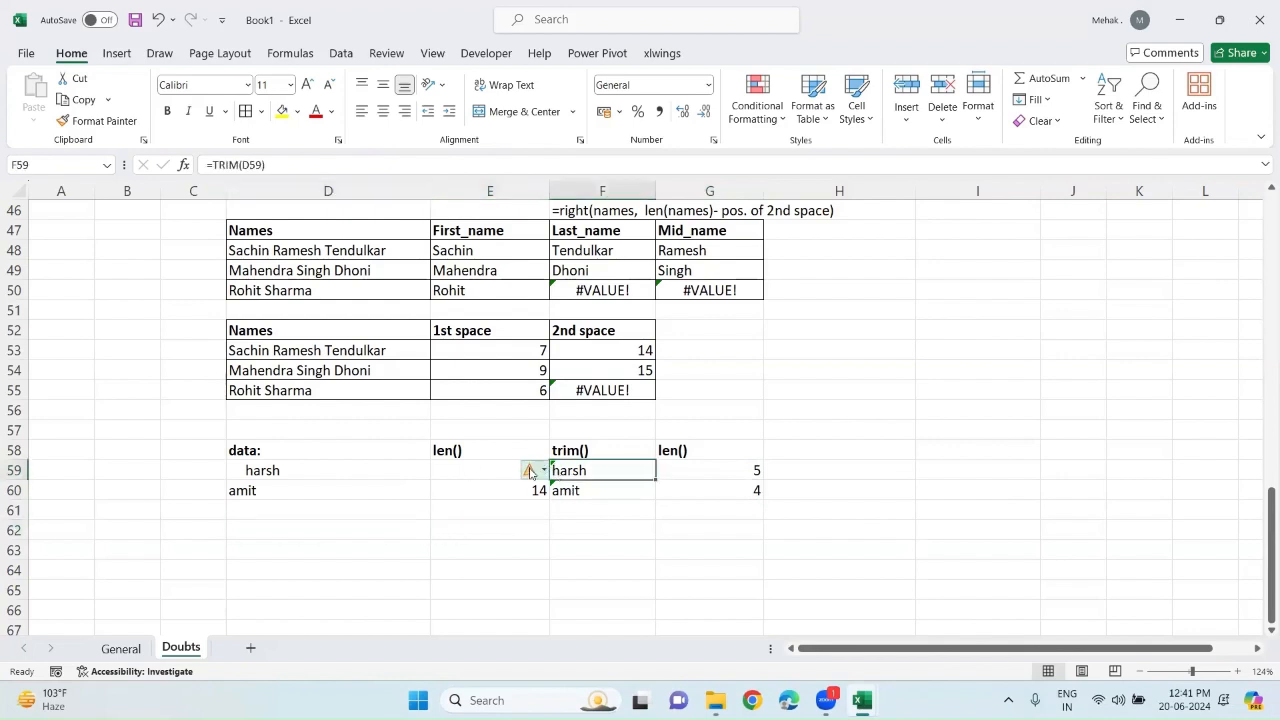
pyautogui.click(533, 471)
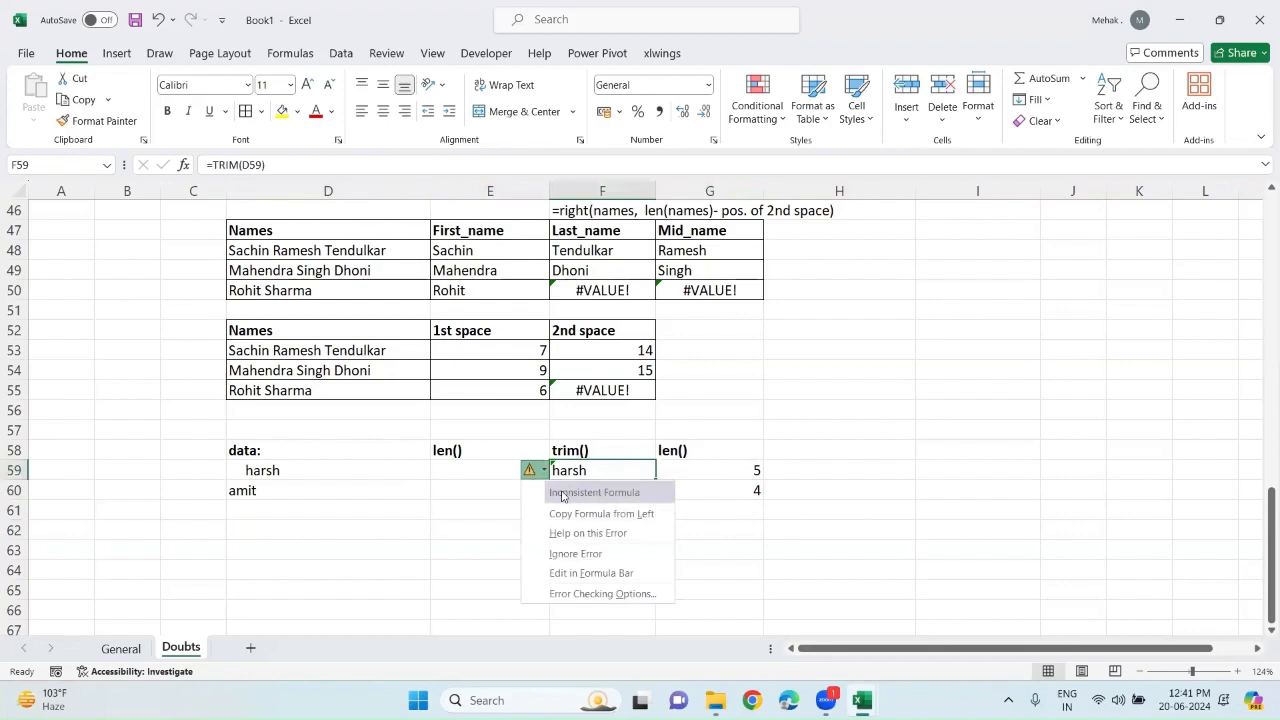
pyautogui.click(272, 470)
pyautogui.click(272, 487)
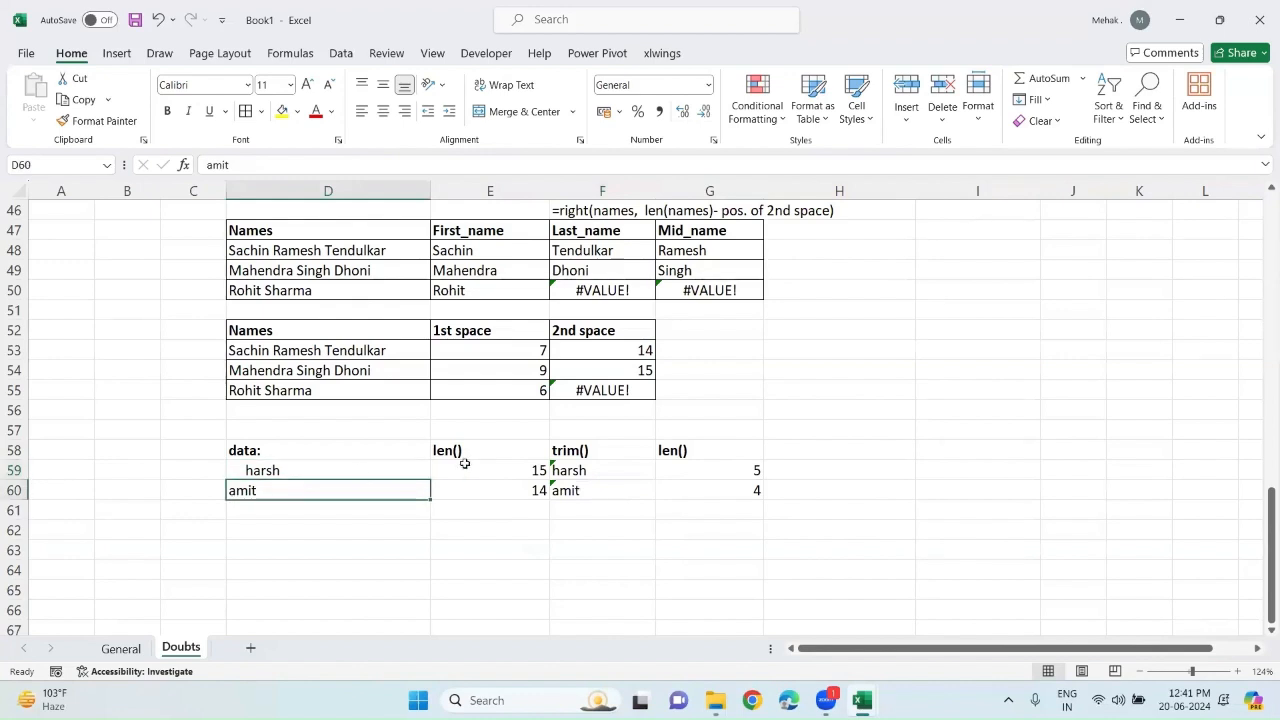
# Ignore the inconsistent formula error flagged on the TRIM formula in F59.
pyautogui.click(557, 470)
pyautogui.click(531, 472)
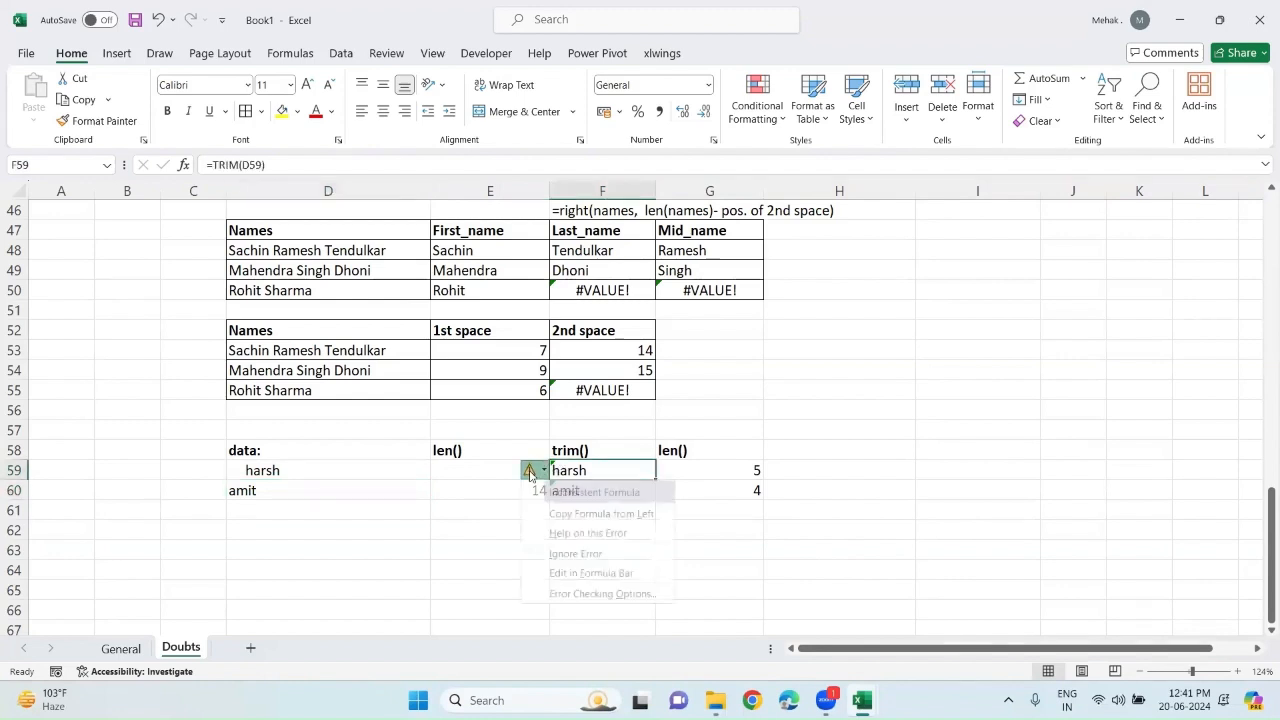
pyautogui.click(561, 556)
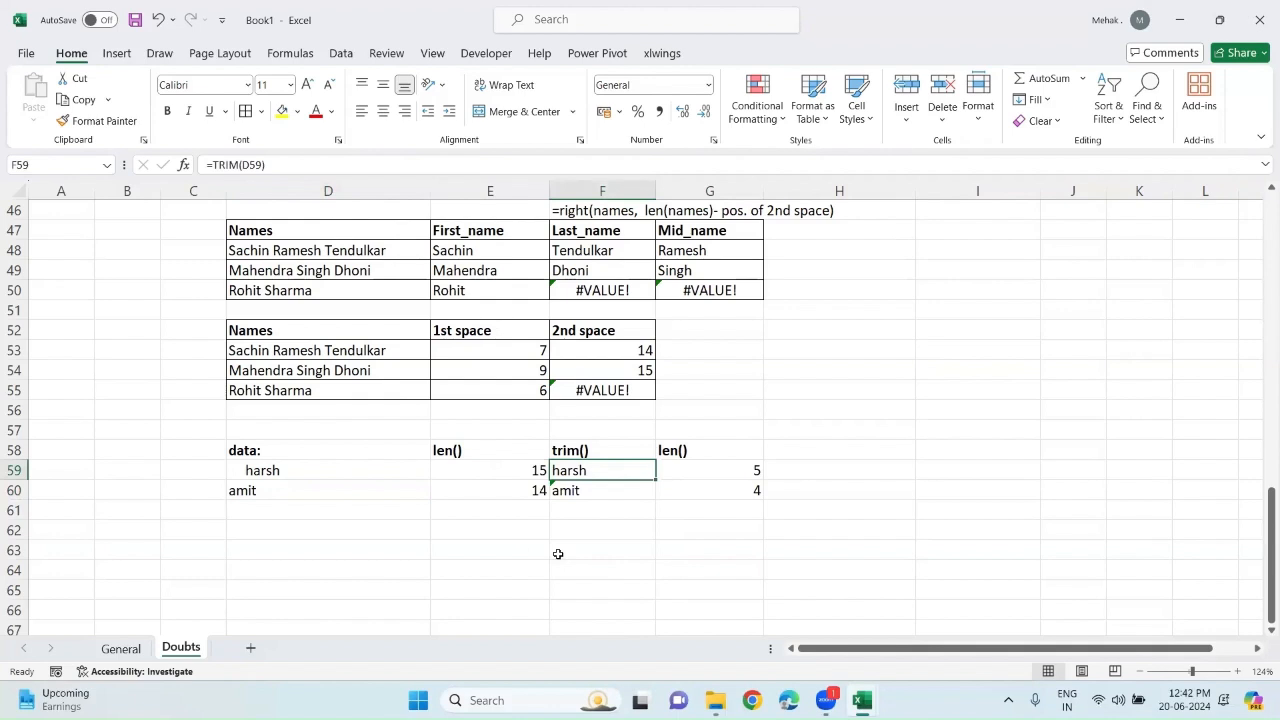
# Enter another test text in D62, starting with the first name from D59, with extra spaces before and after that name.
pyautogui.click(406, 563)
pyautogui.click(265, 531)
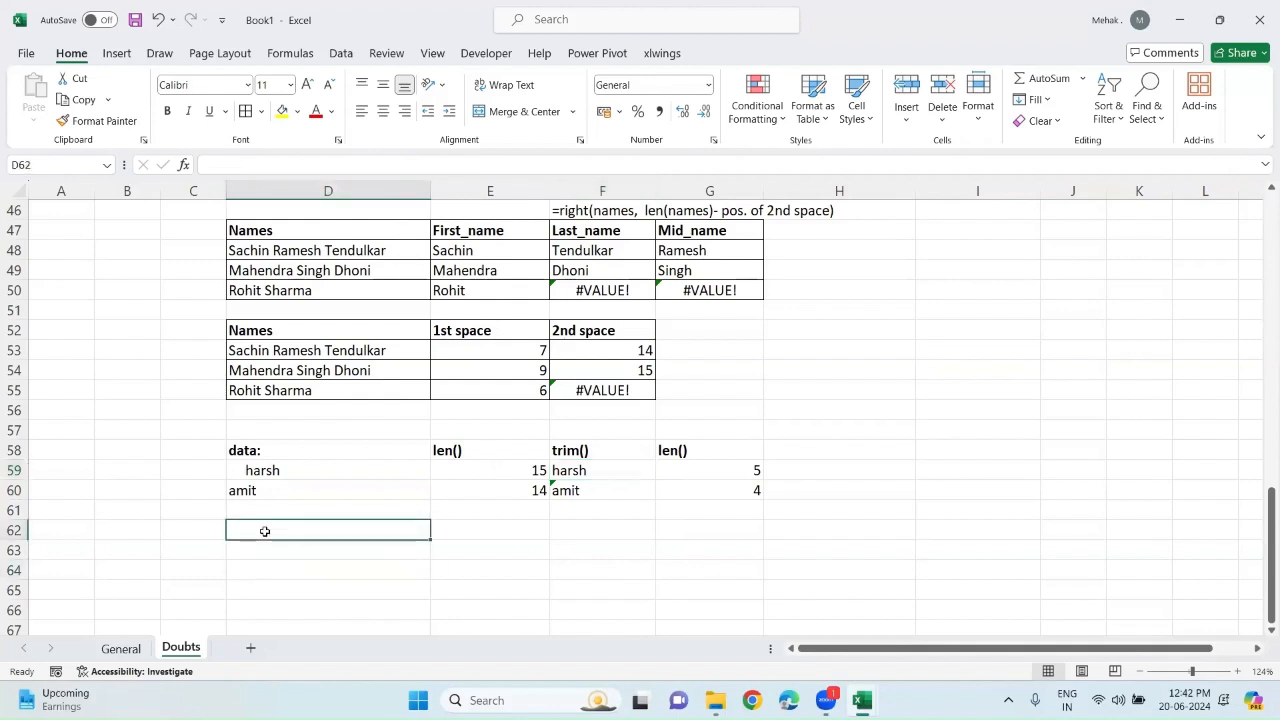
pyautogui.doubleClick(265, 531)
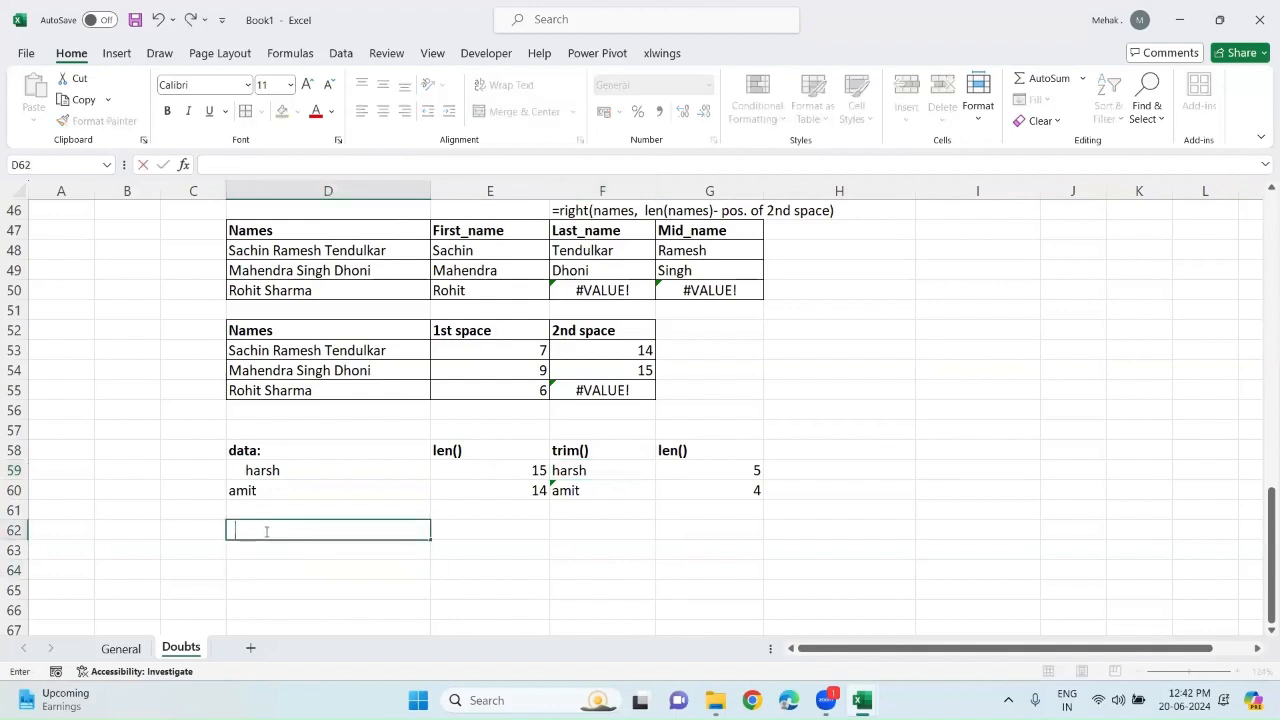
pyautogui.write('harsh  guy')
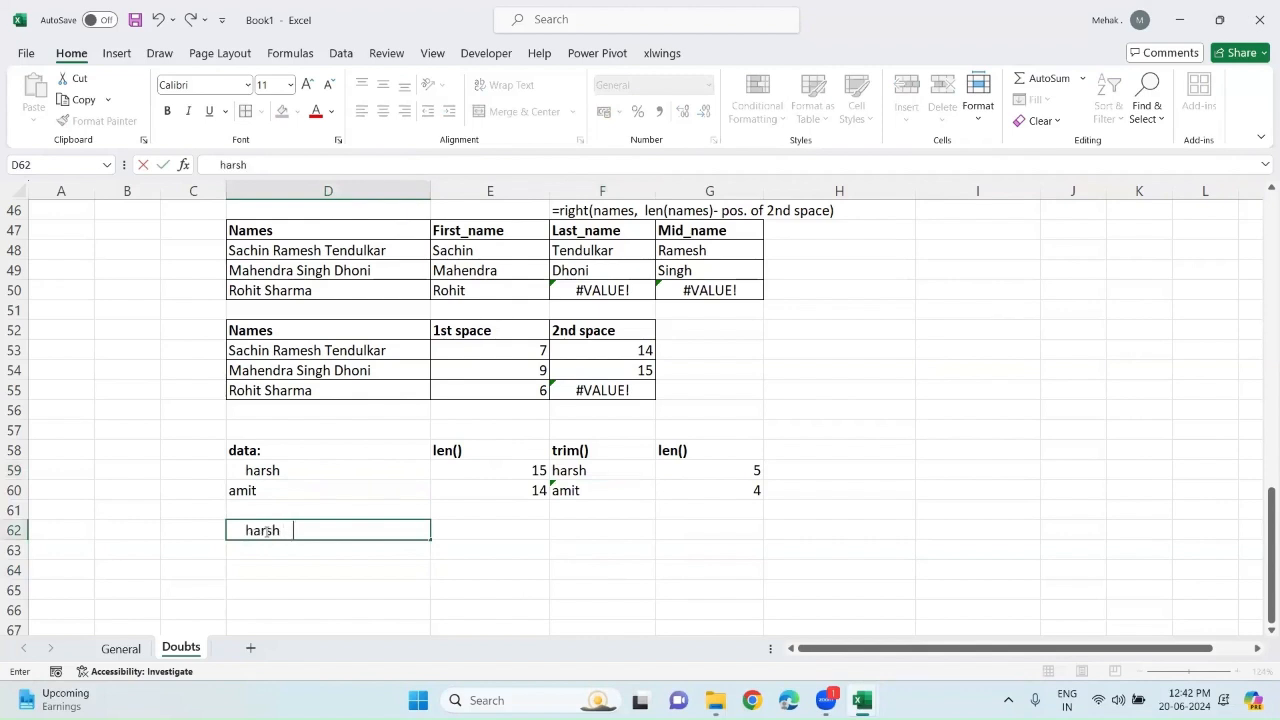